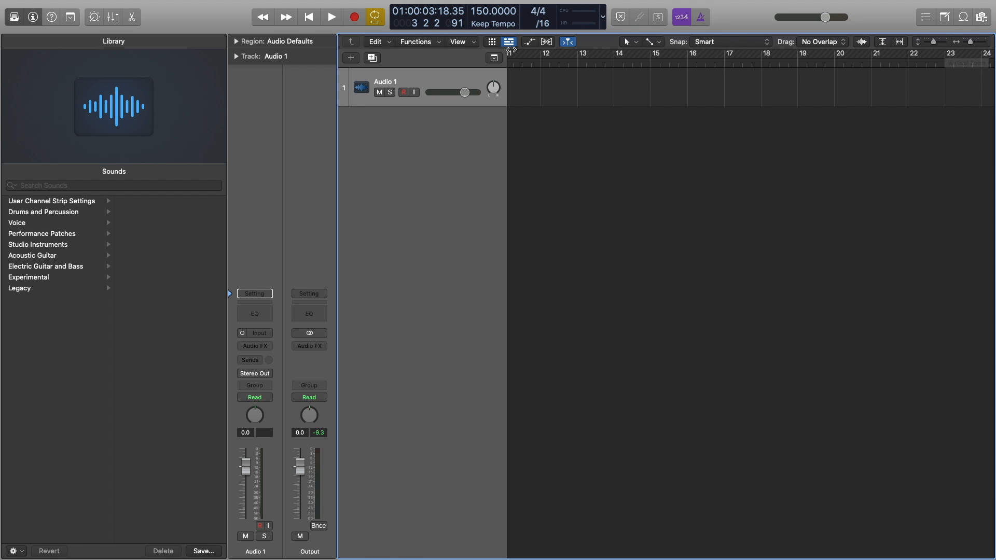
# Create one software instrument track with the Drum Synth instrument and open its plug-in window.
pyautogui.click(352, 58)
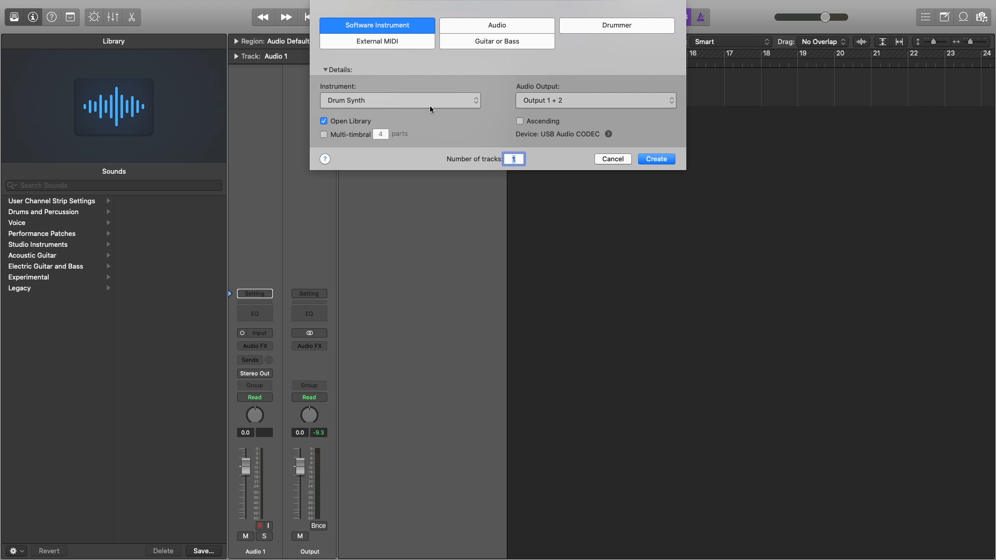
pyautogui.click(654, 159)
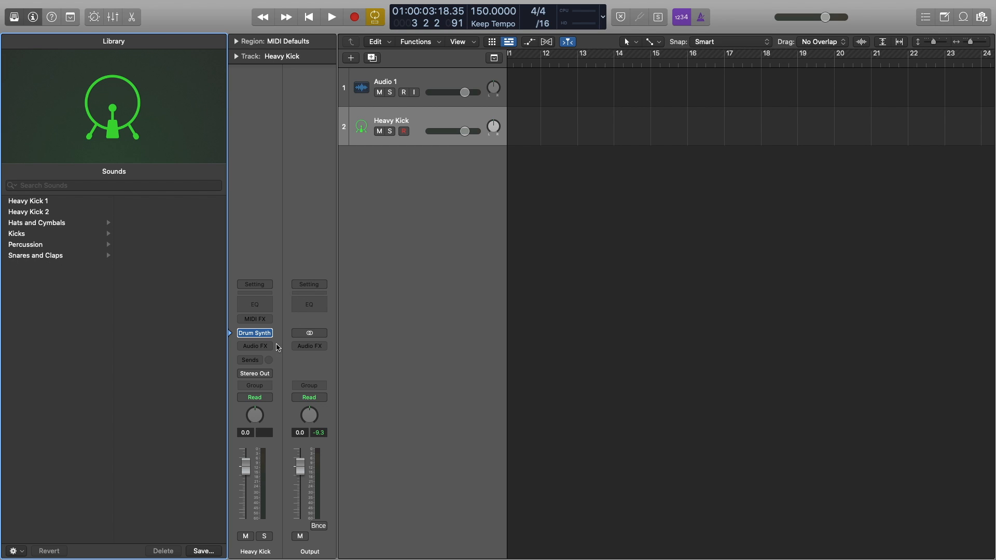
pyautogui.moveTo(256, 336)
pyautogui.click(256, 335)
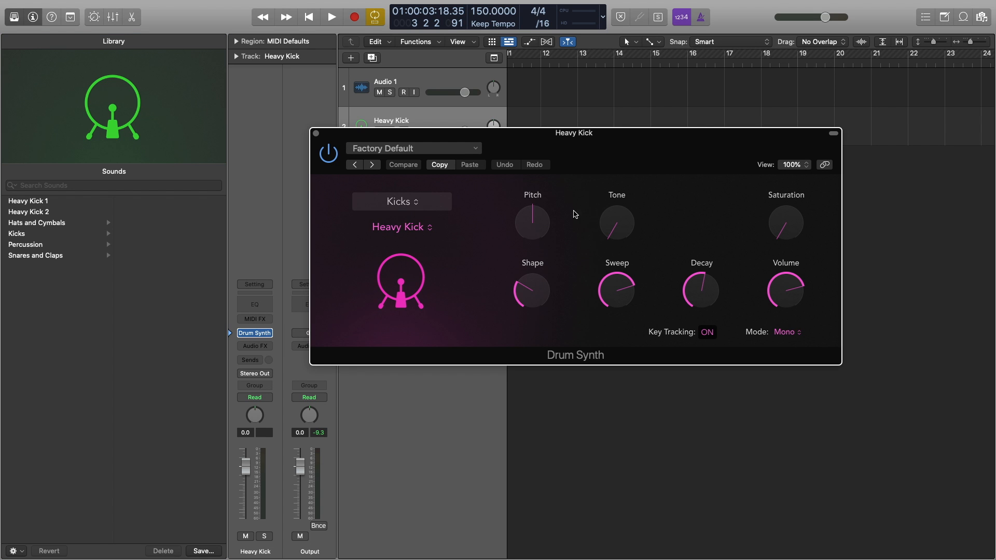
pyautogui.moveTo(574, 150); pyautogui.dragTo(536, 174)
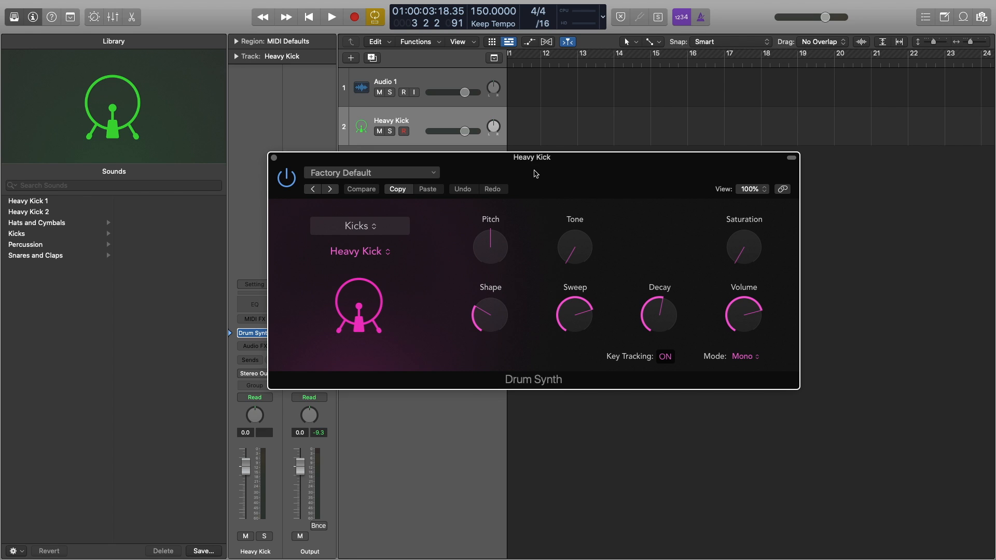
# Show the Musical Typing keyboard and enlarge the Drum Synth window to 125%, keeping it clear of the keyboard.
pyautogui.press('super+k')
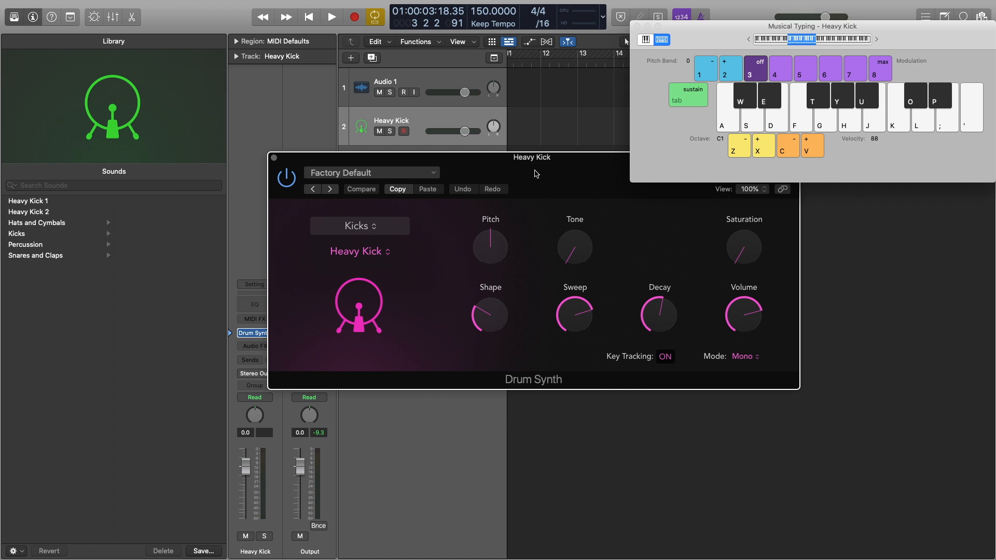
pyautogui.moveTo(536, 174); pyautogui.dragTo(298, 210)
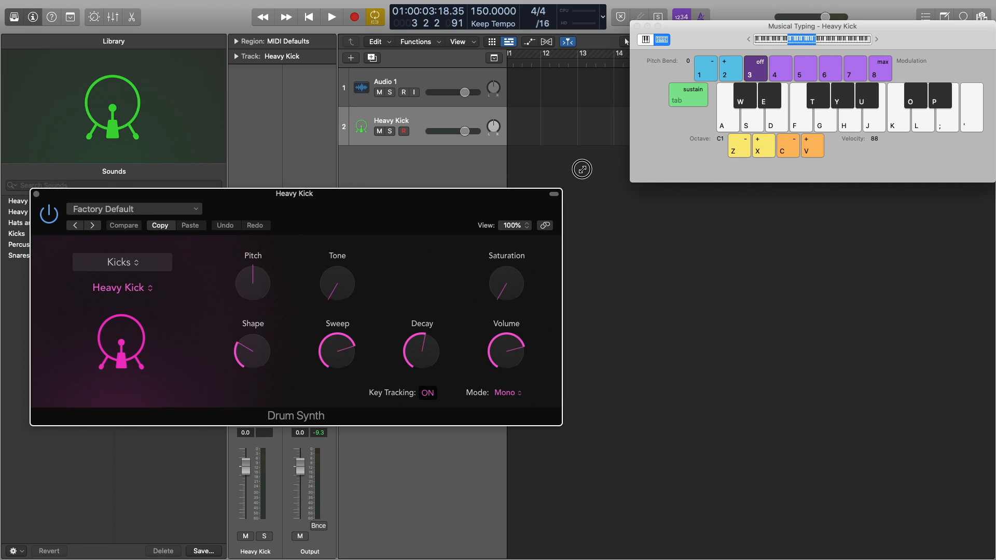
pyautogui.click(515, 227)
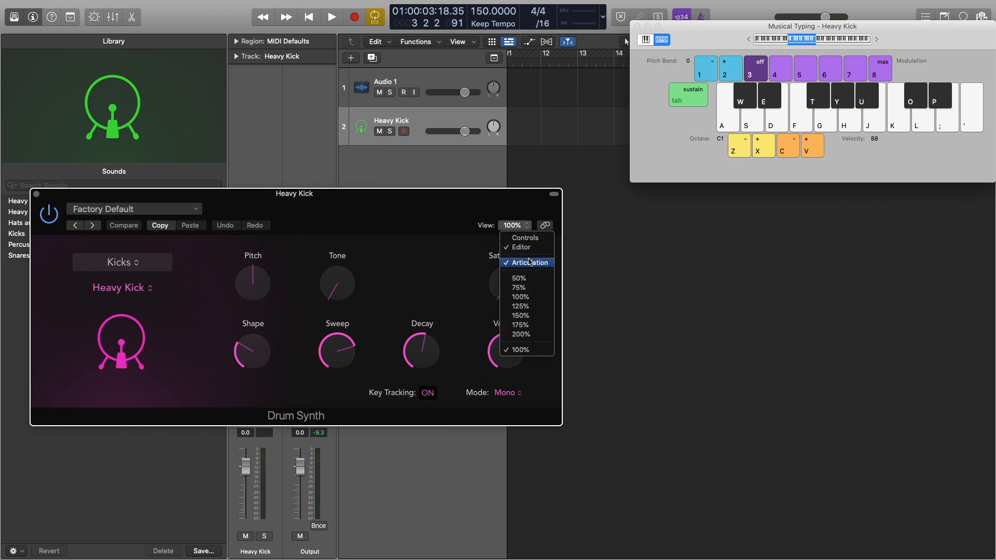
pyautogui.click(523, 306)
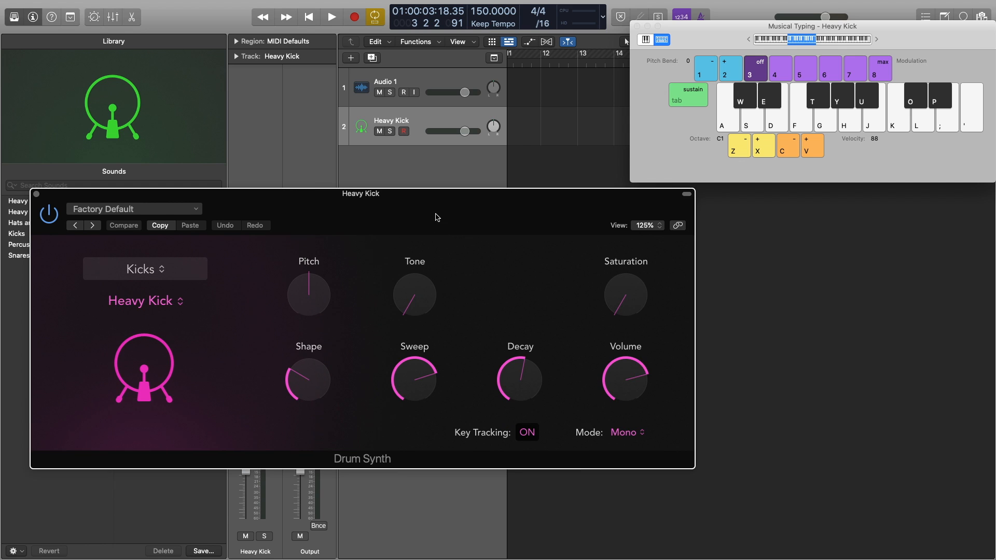
pyautogui.moveTo(436, 218); pyautogui.dragTo(400, 127)
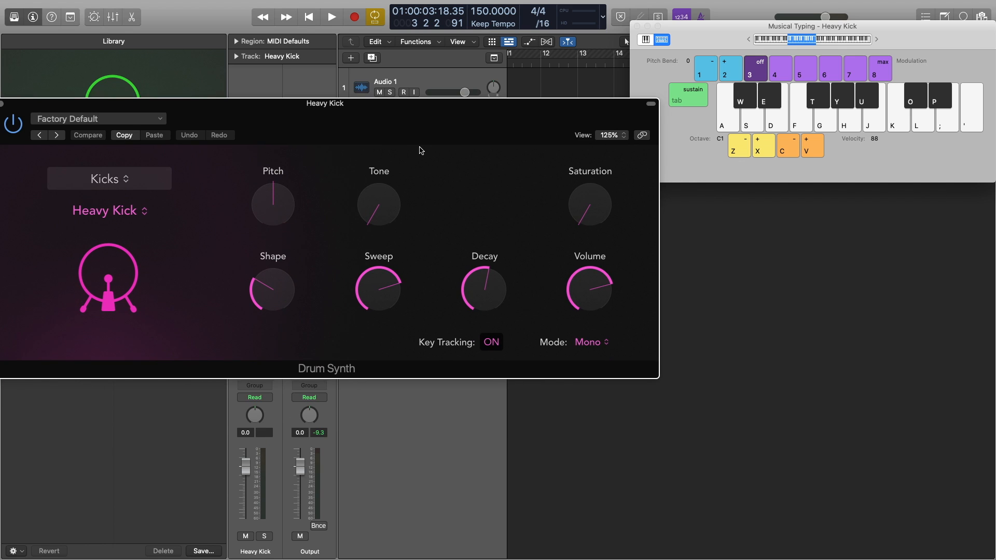
# Audition the factory default Heavy Kick sound with a repeated low note.
pyautogui.press('f')
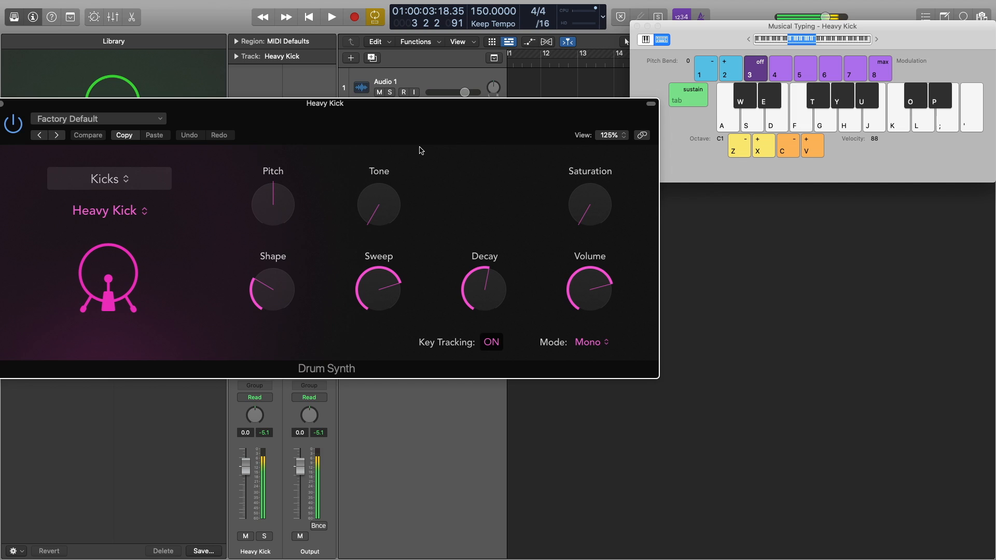
pyautogui.press('f')
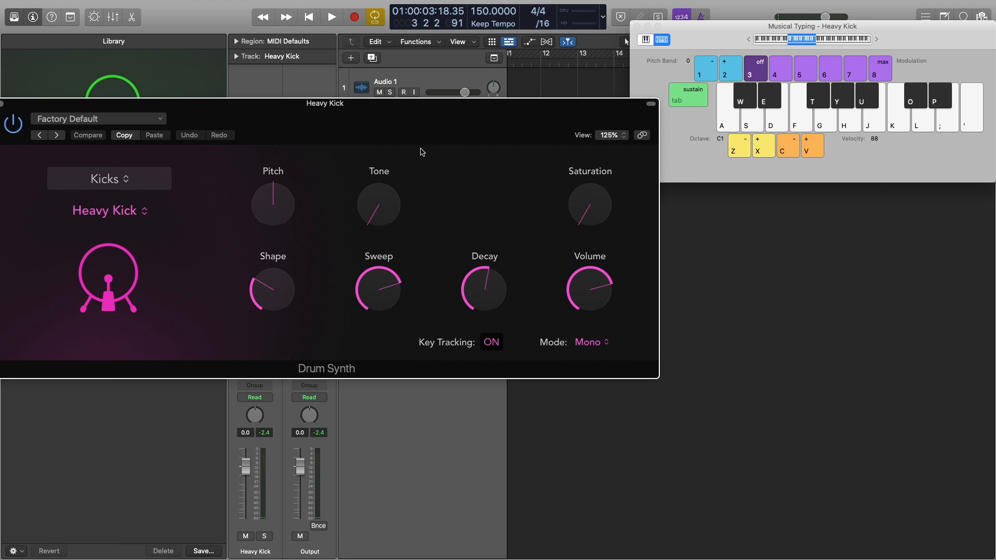
pyautogui.moveTo(421, 152); pyautogui.dragTo(439, 99)
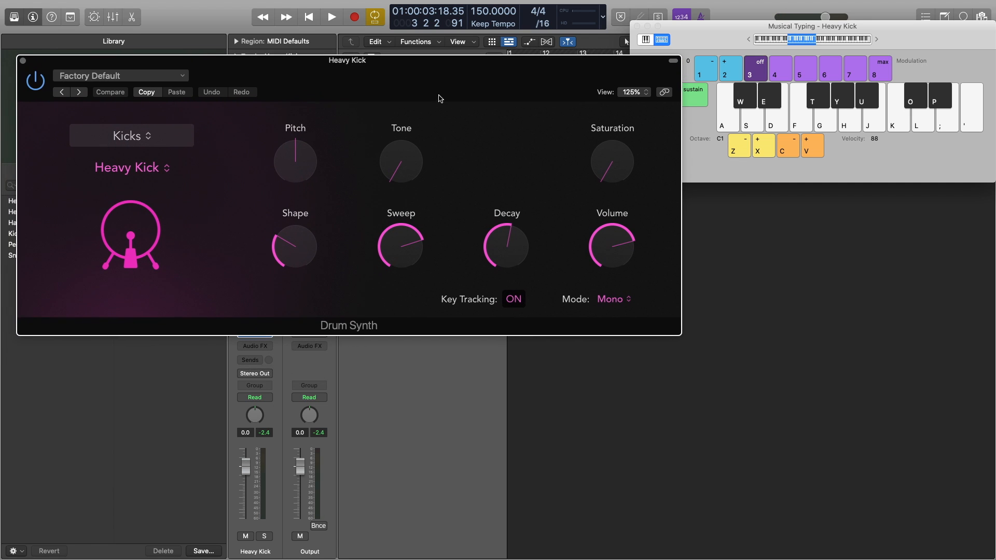
# Raise the Heavy Kick's Decay to 62.2% and audition the sound.
pyautogui.moveTo(506, 259)
pyautogui.moveTo(521, 235); pyautogui.dragTo(521, 231)
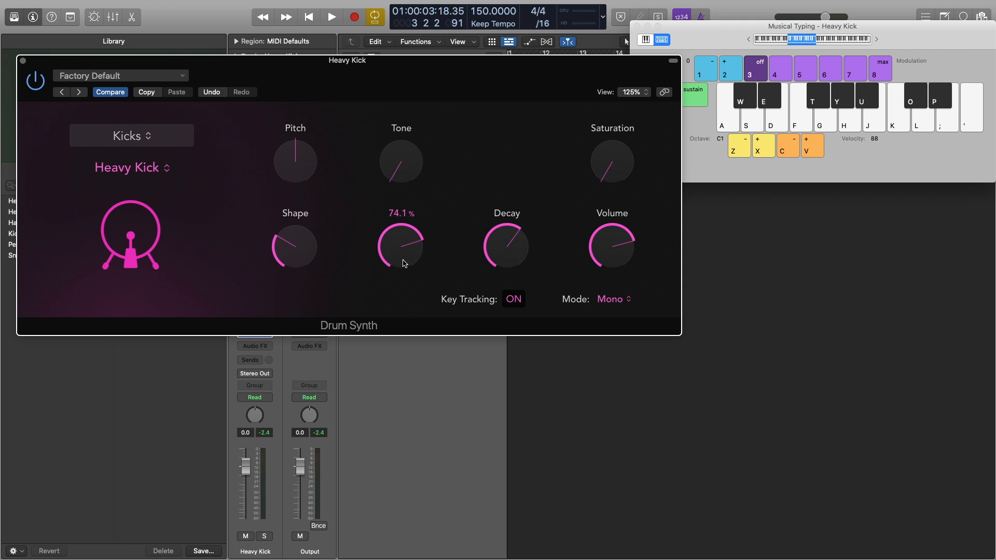
pyautogui.press('f')
# Raise the Heavy Kick's Sweep nearly to its maximum while auditioning the sound.
pyautogui.moveTo(403, 260); pyautogui.dragTo(386, 232)
pyautogui.press('f')
pyautogui.press('f')
pyautogui.press('f')
pyautogui.press('f')
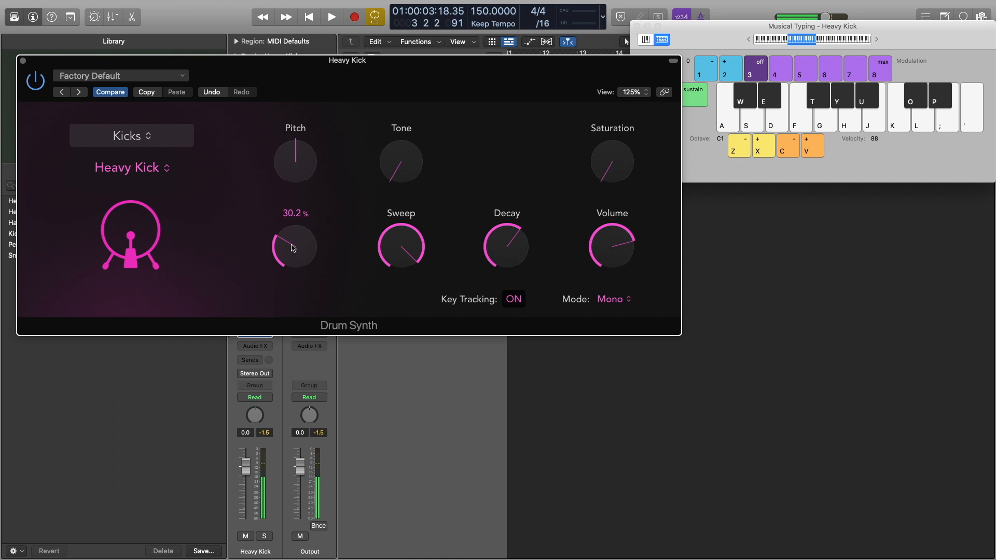
# Shorten the kick by lowering its Decay to 9.8% while auditioning the sound.
pyautogui.moveTo(508, 255)
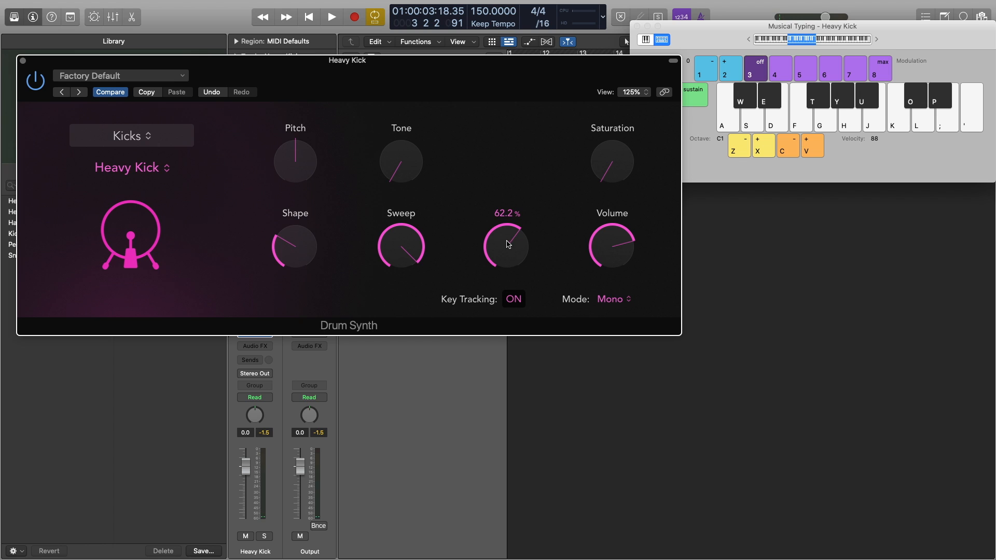
pyautogui.press('f')
pyautogui.moveTo(507, 245); pyautogui.dragTo(514, 325)
pyautogui.press('f')
pyautogui.press('f')
pyautogui.press('f')
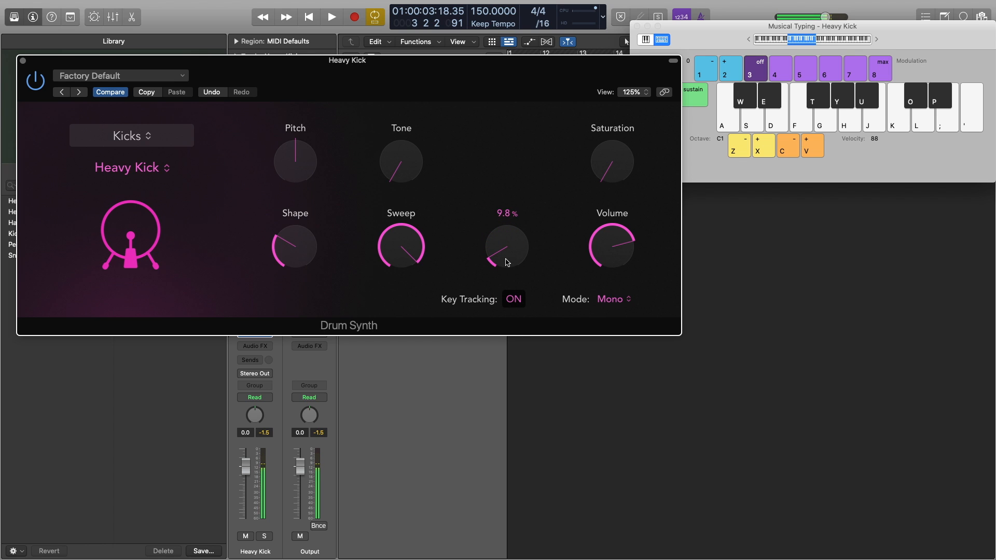
pyautogui.moveTo(508, 262); pyautogui.dragTo(506, 261)
pyautogui.press('f')
# Audition the kick with Shape at 97.9%, and settle the Shape at 45.8%.
pyautogui.moveTo(283, 243); pyautogui.dragTo(276, 149)
pyautogui.press('f')
pyautogui.press('f')
pyautogui.press('f')
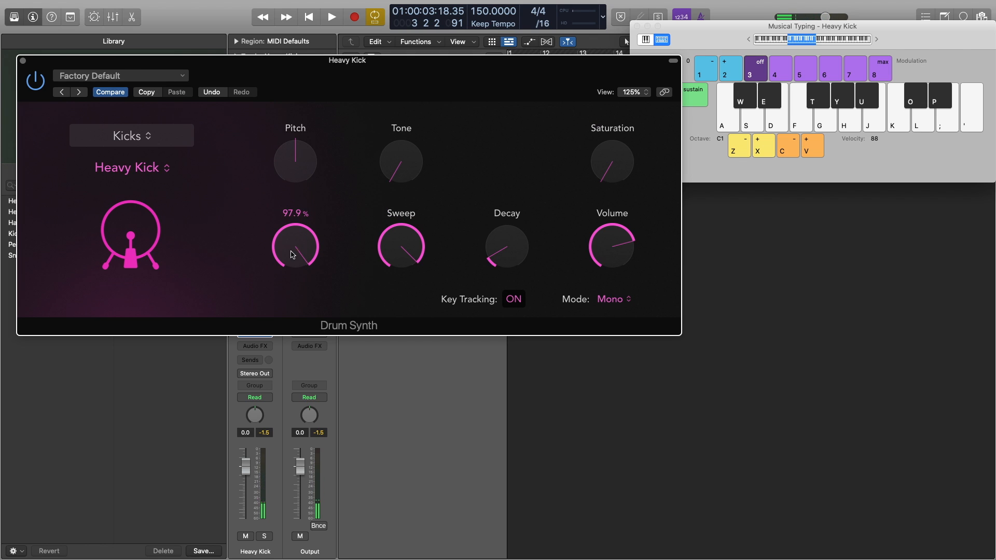
pyautogui.moveTo(293, 255); pyautogui.dragTo(282, 327)
pyautogui.press('f')
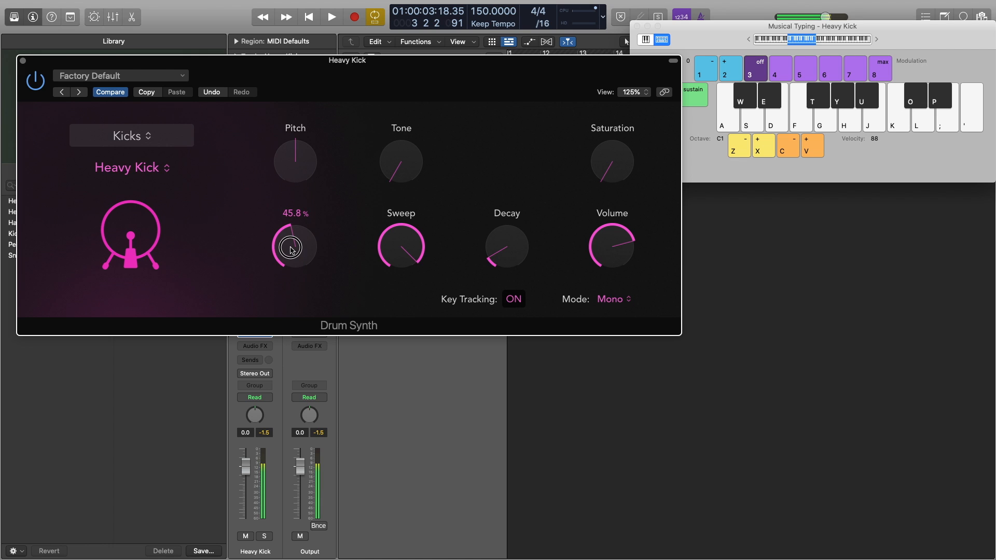
pyautogui.press('f')
# Add a small amount of Saturation to the kick while auditioning the sound.
pyautogui.moveTo(584, 170)
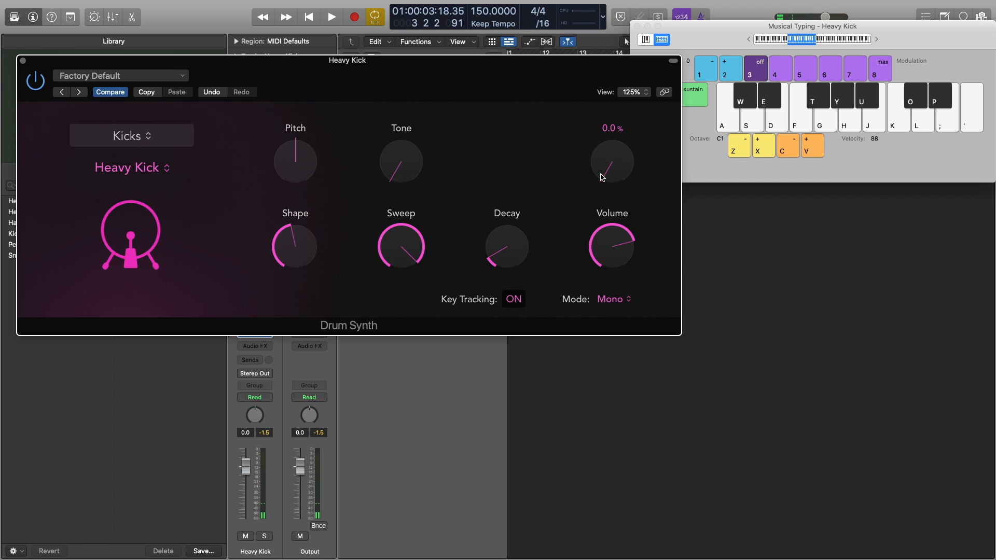
pyautogui.press('f')
pyautogui.moveTo(602, 178); pyautogui.dragTo(596, 158)
pyautogui.press('f')
pyautogui.press('f')
pyautogui.press('f')
# Try different Tone amounts on the kick while auditioning it, and return Tone to its minimum.
pyautogui.moveTo(386, 160); pyautogui.dragTo(405, 272)
pyautogui.press('f')
pyautogui.press('f')
pyautogui.press('f')
pyautogui.press('f')
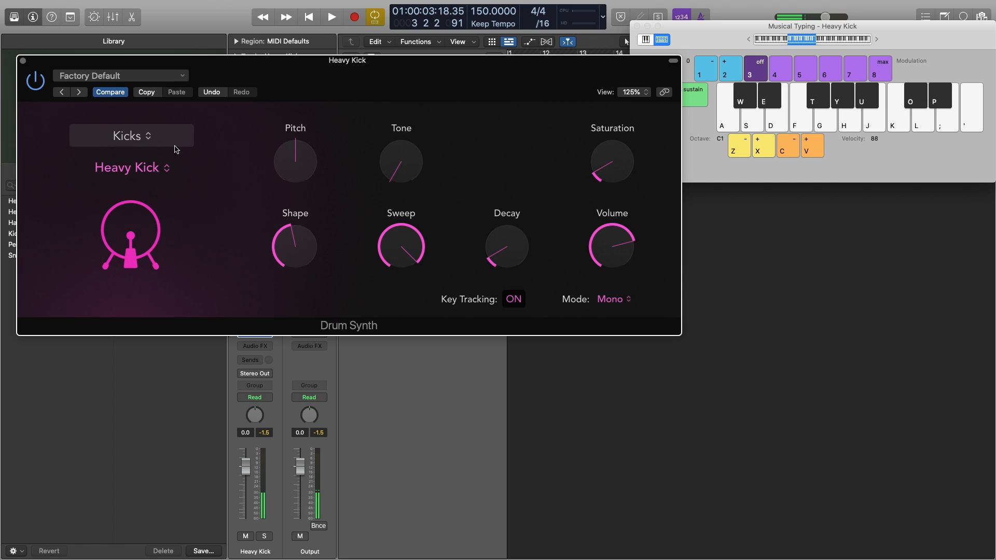
# Close the Drum Synth and Musical Typing windows and rename the Heavy Kick track as Kick.
pyautogui.click(23, 62)
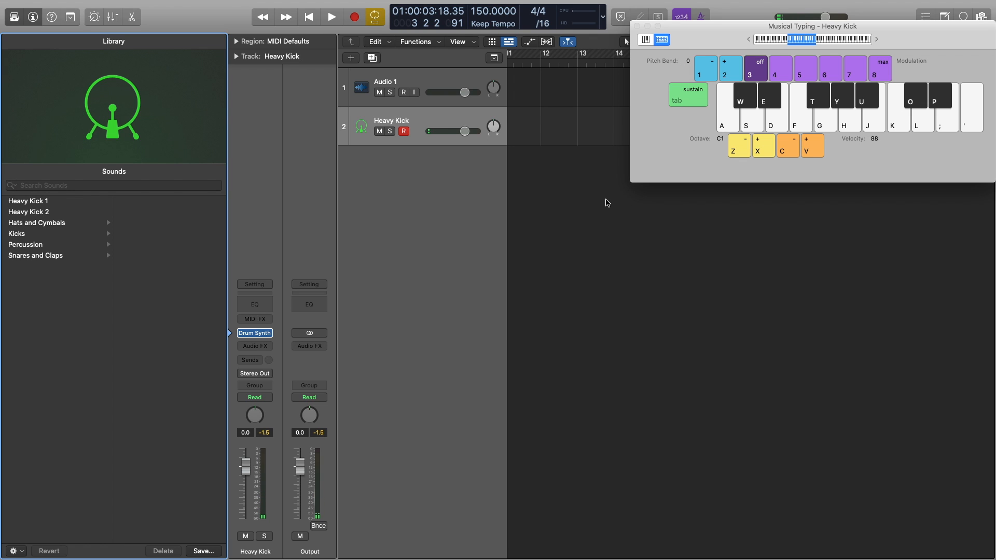
pyautogui.click(637, 27)
pyautogui.doubleClick(392, 120)
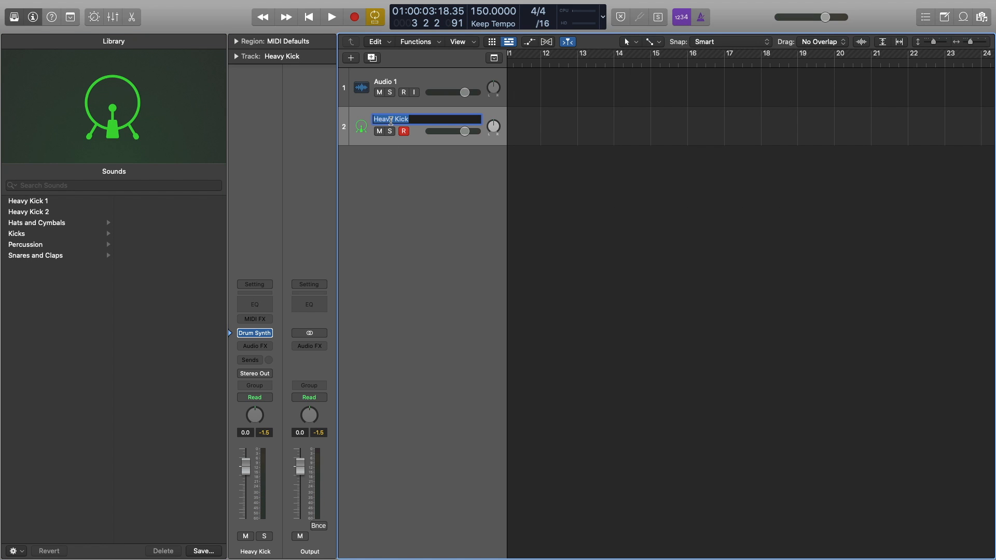
pyautogui.write('Ki')
pyautogui.press('Return')
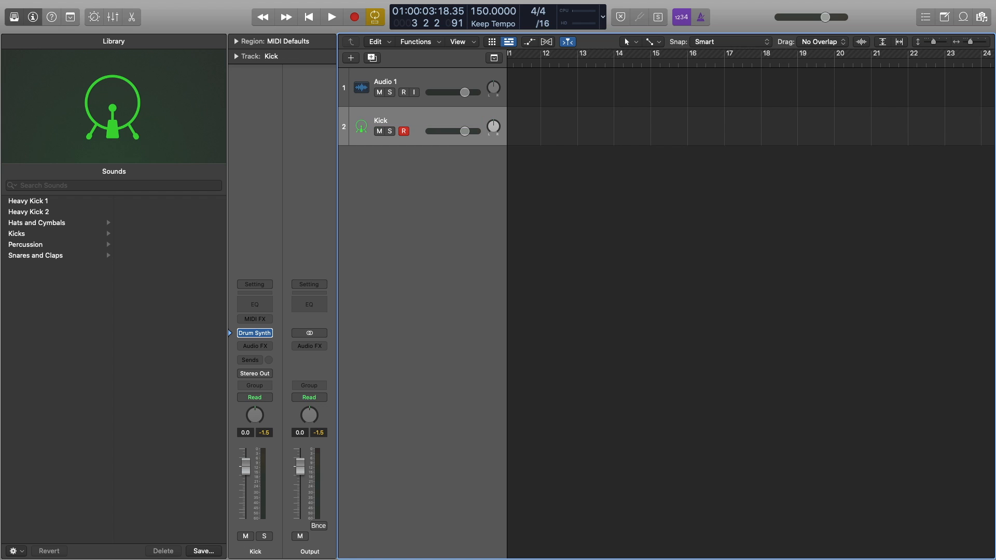
# Audition the edited kick sound with Musical Typing, and close the keyboard.
pyautogui.press('super+k')
pyautogui.press('f')
pyautogui.press('f')
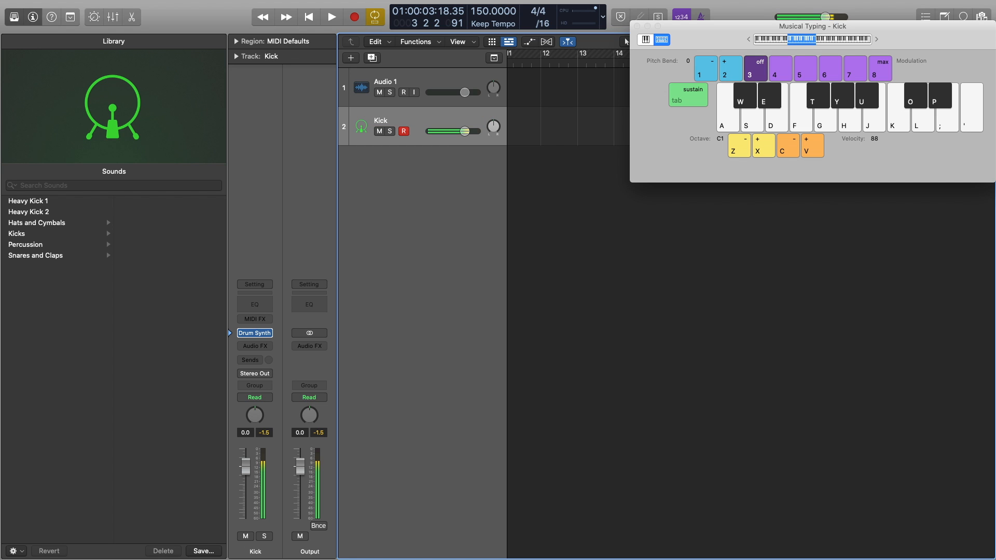
pyautogui.press('f')
pyautogui.click(638, 26)
# Create a one-bar MIDI region on the Kick track and move it to bar 1.
pyautogui.rightClick(515, 118)
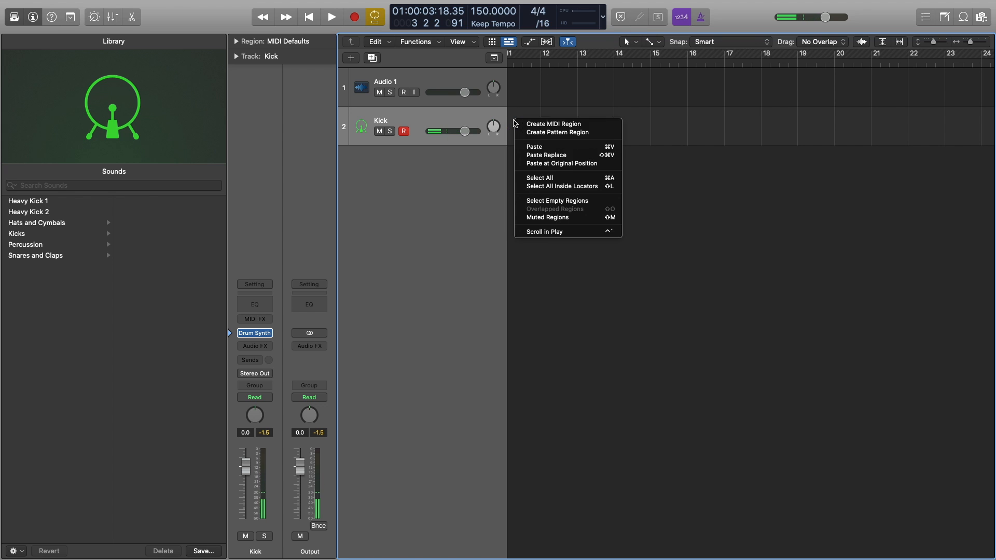
pyautogui.click(533, 123)
pyautogui.hscroll(-4, 534, 136)
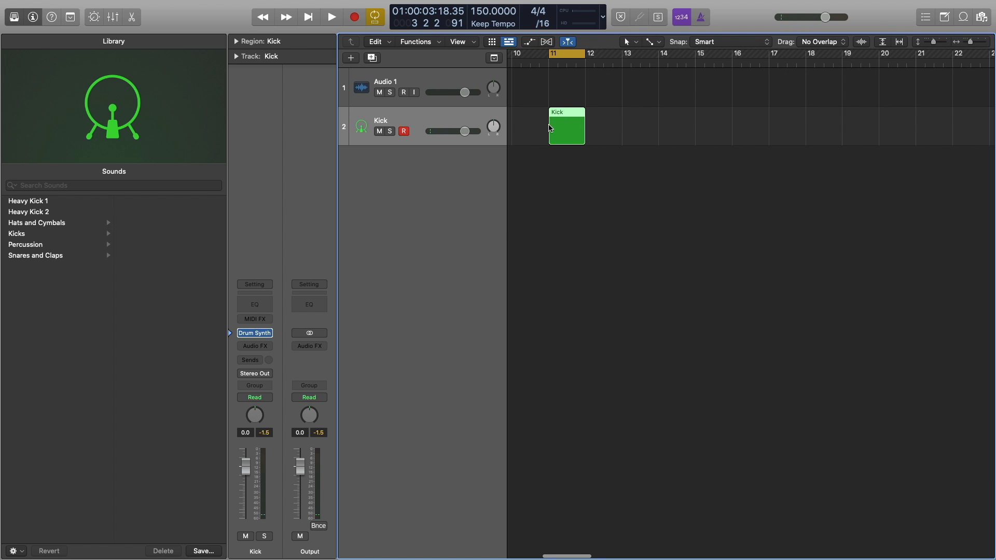
pyautogui.press('super+Left')
pyautogui.hscroll(-2, 580, 125)
pyautogui.hscroll(-2, 580, 126)
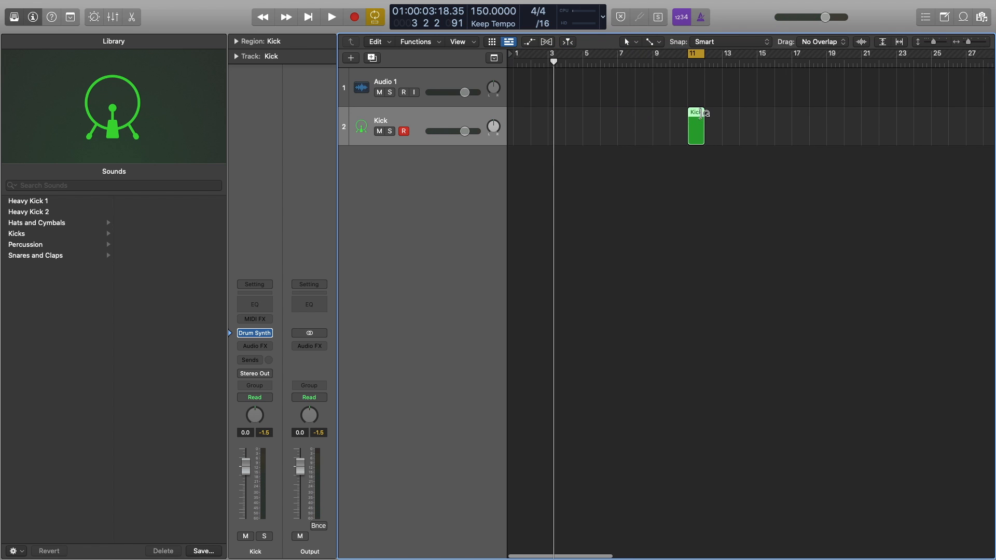
pyautogui.moveTo(696, 125); pyautogui.dragTo(522, 119)
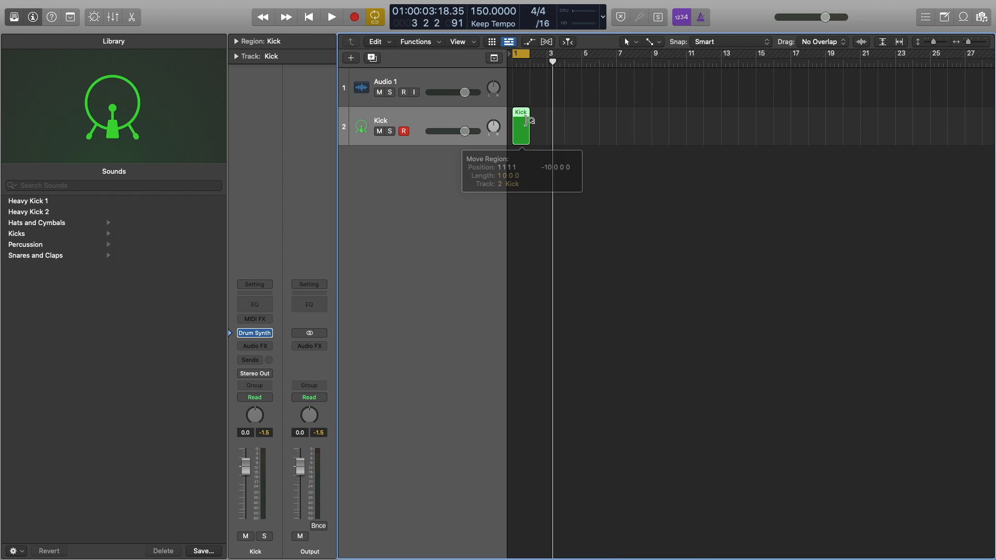
pyautogui.press('super+Right')
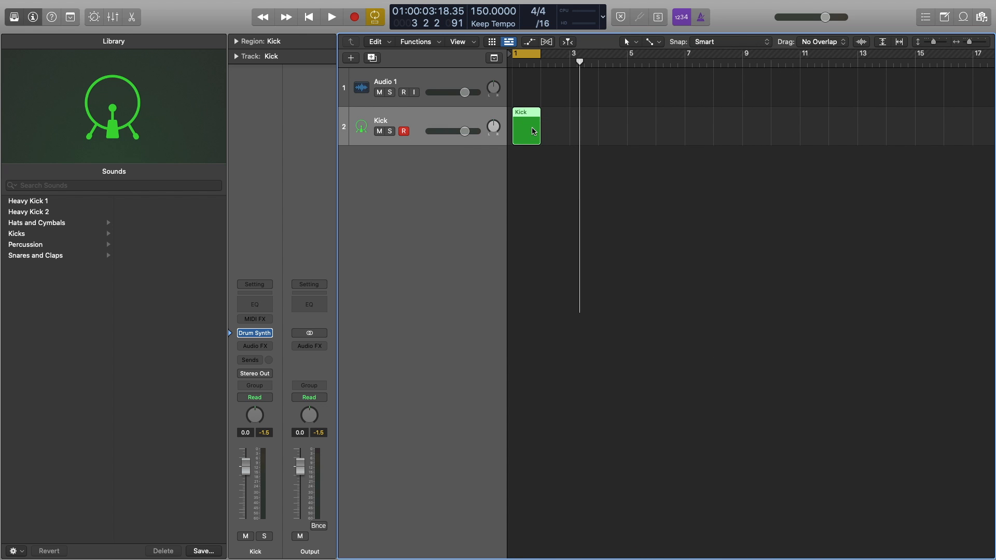
# Open the Kick region in the Piano Roll and add a G1 note at the start of bar 1.
pyautogui.doubleClick(534, 132)
pyautogui.keyDown('super'); pyautogui.click(514, 453); pyautogui.keyUp('super')
pyautogui.moveTo(516, 457)
pyautogui.mouseDown()
pyautogui.moveTo(522, 544)
pyautogui.moveTo(518, 469)
pyautogui.mouseUp()
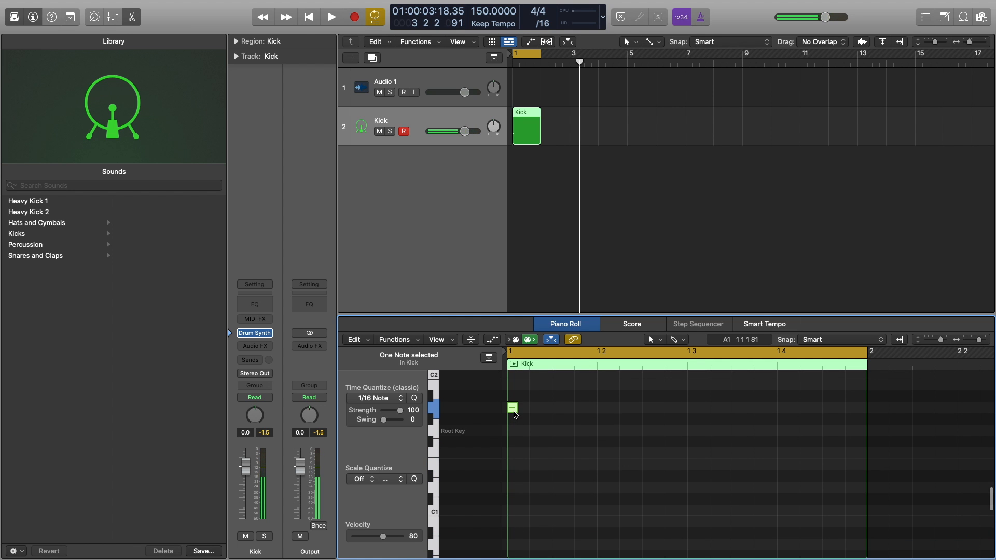
pyautogui.moveTo(512, 408); pyautogui.dragTo(529, 457)
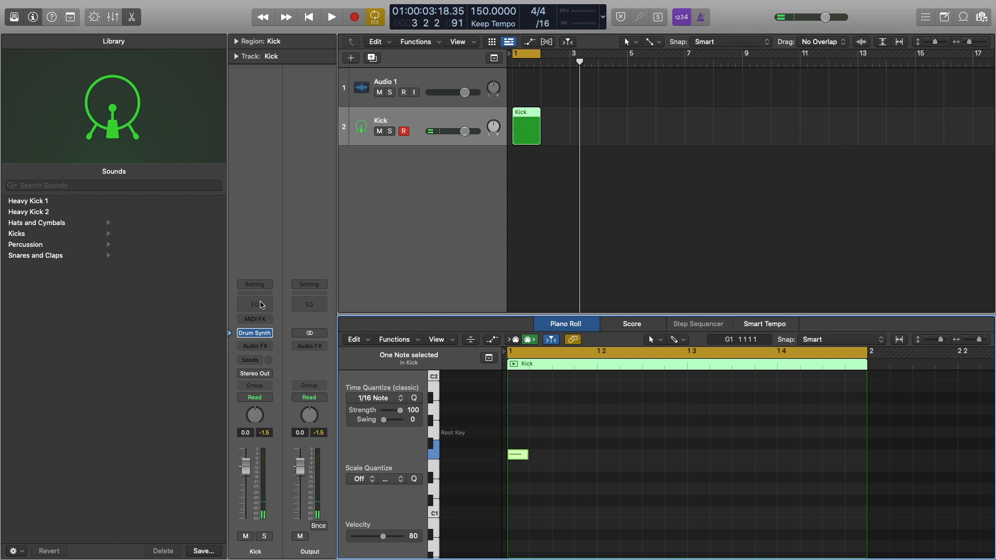
# Insert a Channel EQ on the Kick track with its window at 125%, and play the region through its analyzer.
pyautogui.click(262, 305)
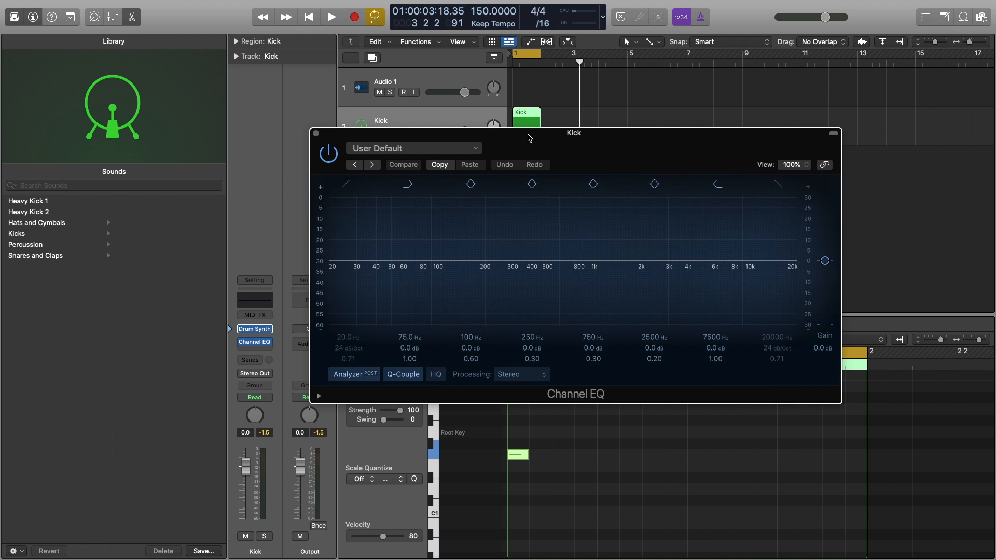
pyautogui.click(793, 164)
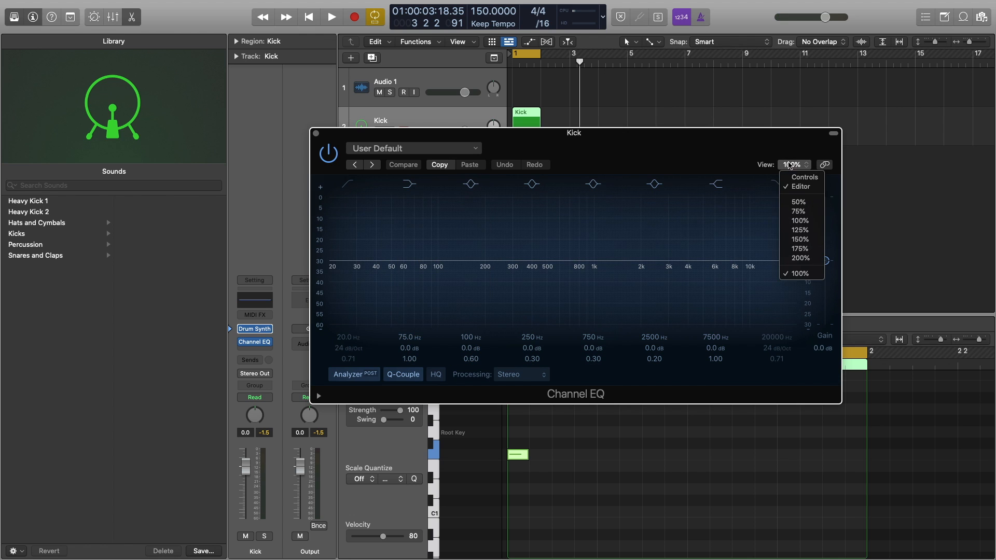
pyautogui.click(800, 230)
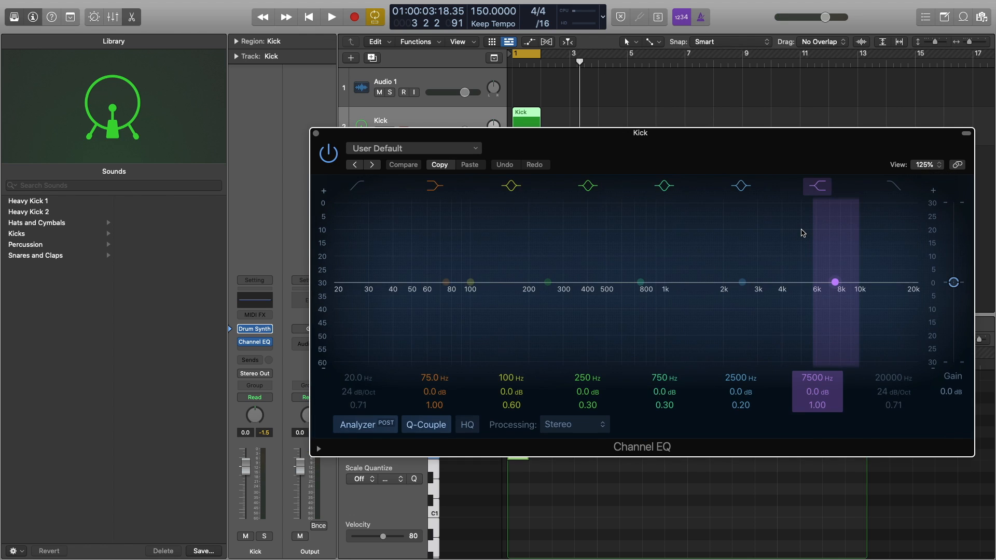
pyautogui.press('space')
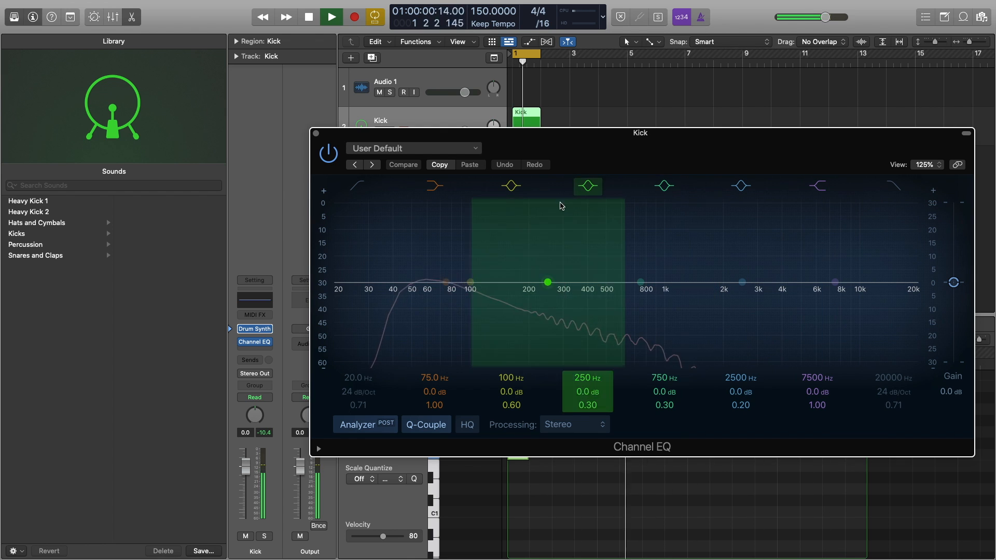
# Boost the Channel EQ's high shelf by 2.8 dB at 472 Hz and its low bell by 4.2 dB at 102 Hz with Q 1.40.
pyautogui.press('space')
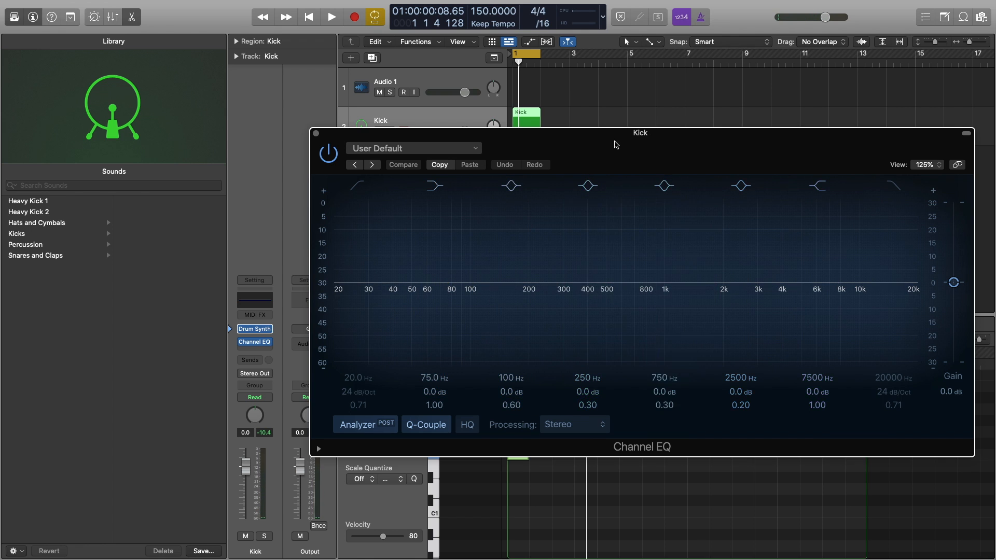
pyautogui.moveTo(613, 141); pyautogui.dragTo(574, 122)
pyautogui.press('space')
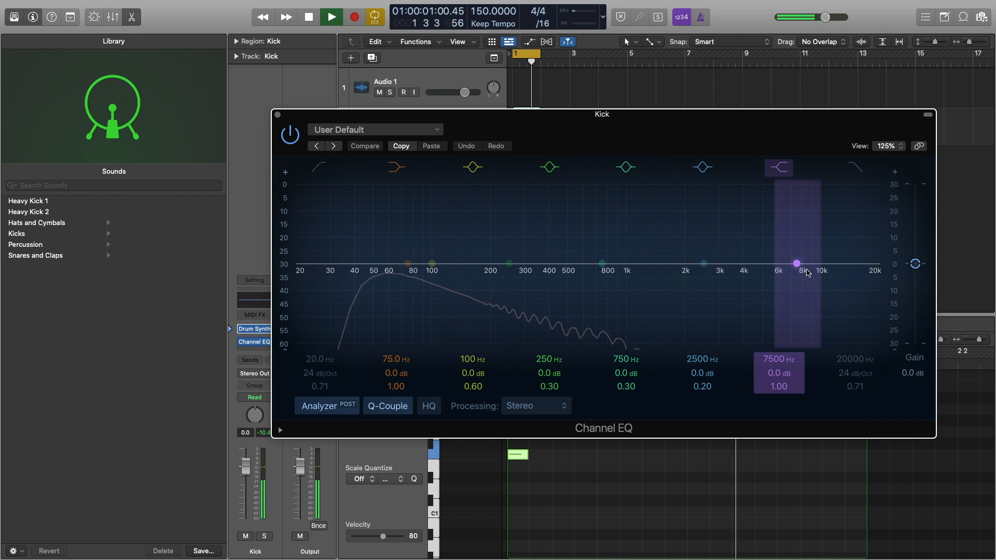
pyautogui.moveTo(797, 264); pyautogui.dragTo(563, 257)
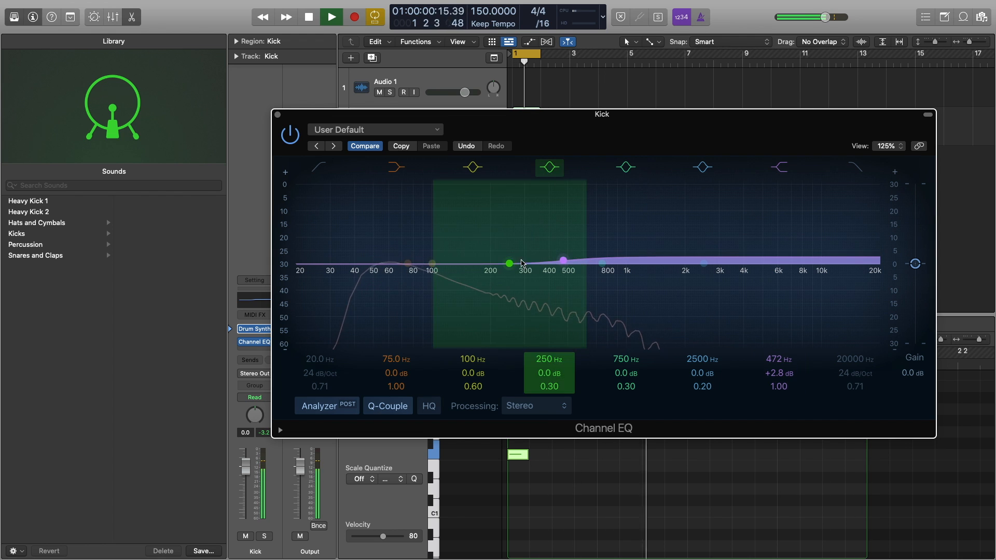
pyautogui.moveTo(433, 264); pyautogui.dragTo(433, 256)
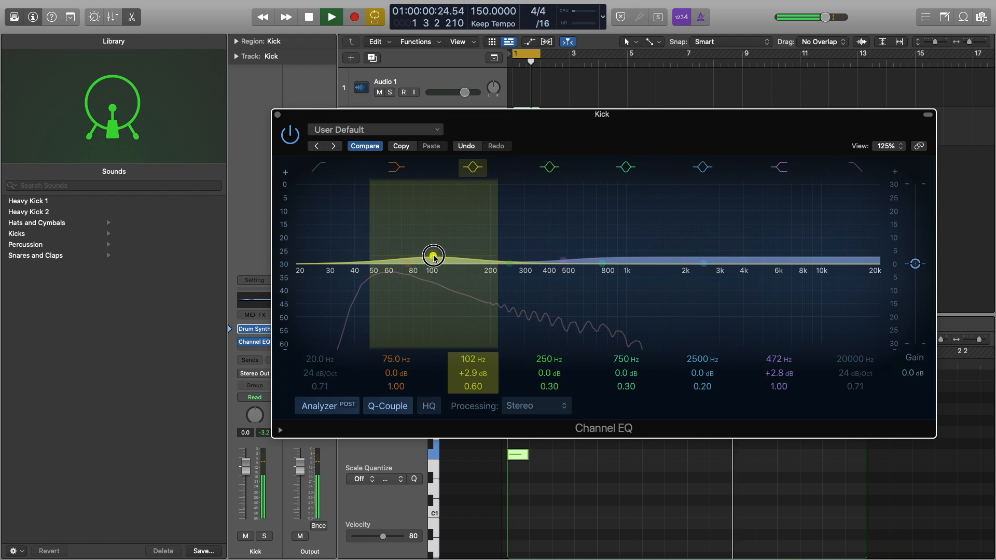
pyautogui.moveTo(475, 386); pyautogui.dragTo(469, 372)
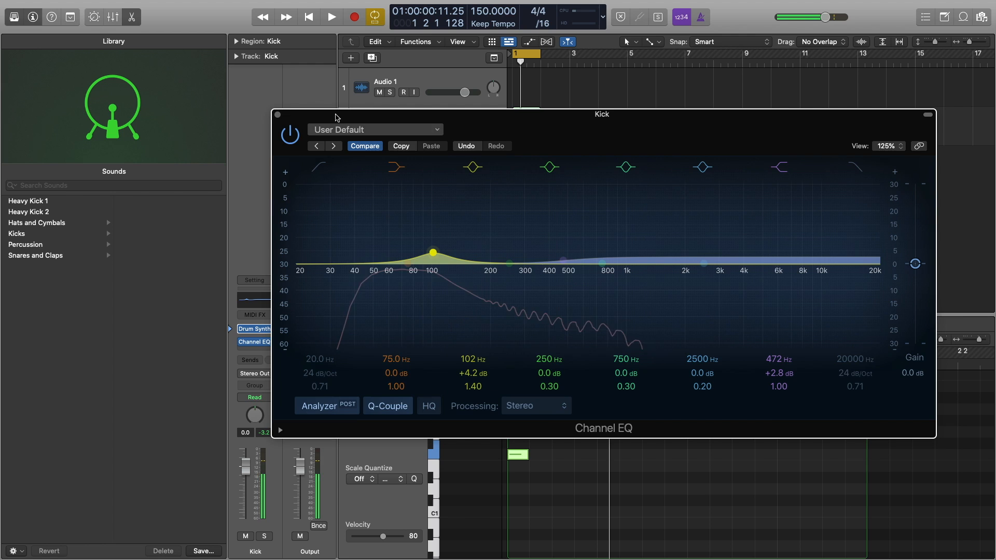
pyautogui.click(278, 114)
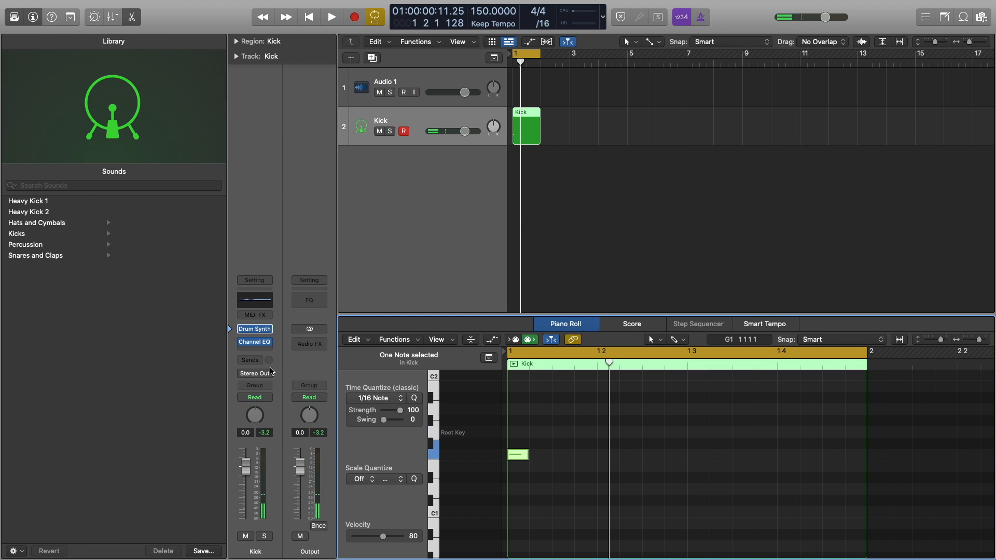
# Insert a stereo Bitcrusher on the Kick track with 6.0 dB of drive, and lower the track's volume to -4.4 dB.
pyautogui.click(259, 352)
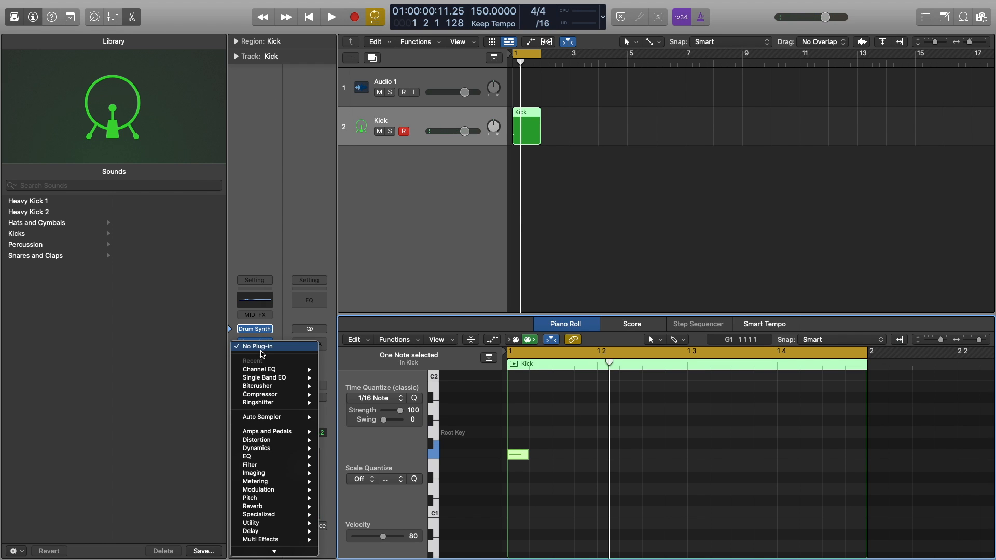
pyautogui.moveTo(270, 390)
pyautogui.click(339, 386)
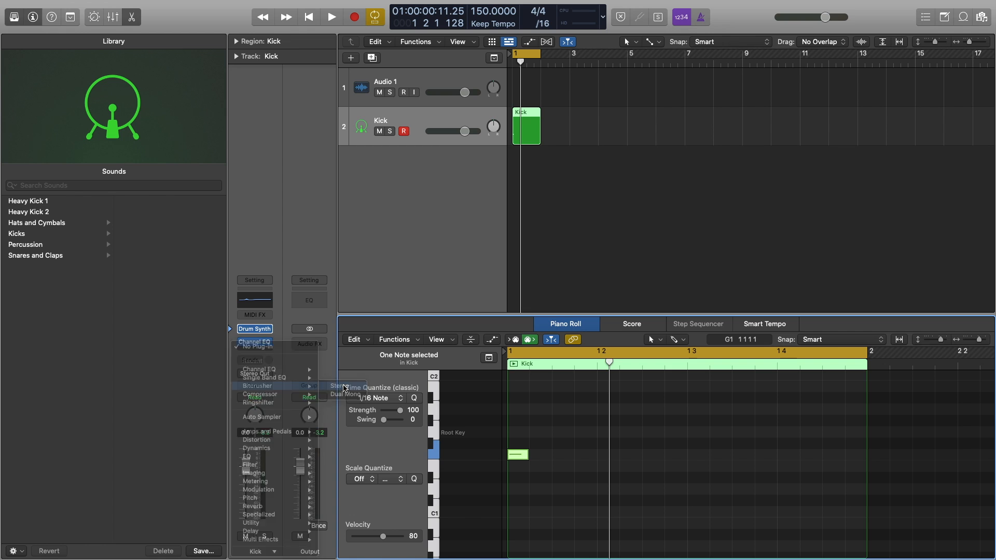
pyautogui.moveTo(510, 144)
pyautogui.mouseDown()
pyautogui.moveTo(698, 141)
pyautogui.moveTo(593, 142)
pyautogui.moveTo(502, 162)
pyautogui.mouseUp()
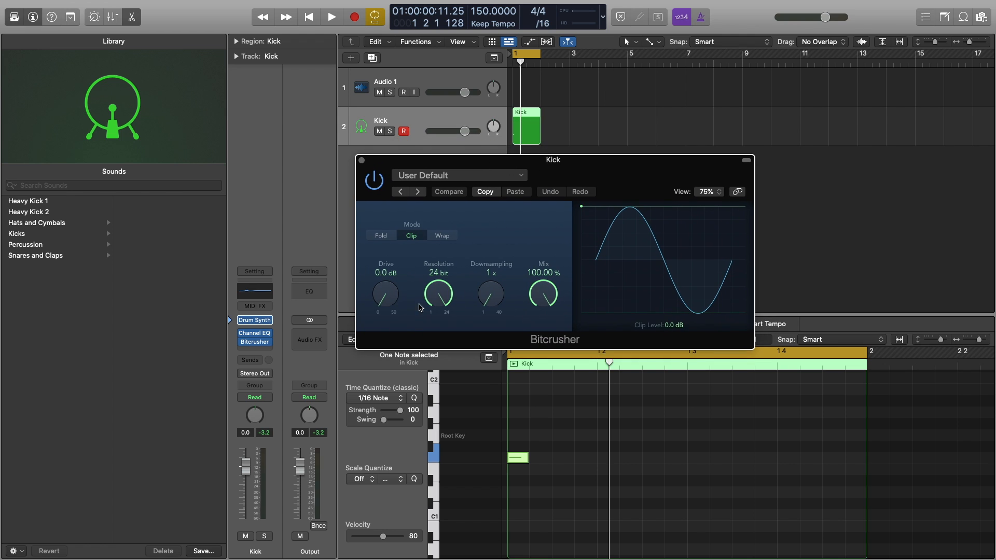
pyautogui.press('space')
pyautogui.moveTo(385, 304)
pyautogui.mouseDown()
pyautogui.moveTo(380, 282)
pyautogui.moveTo(385, 300)
pyautogui.mouseUp()
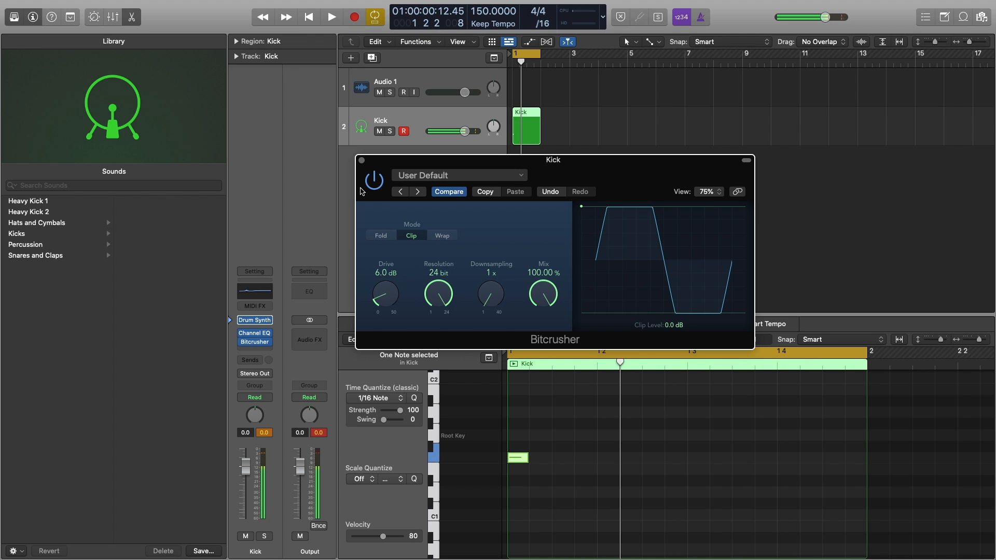
pyautogui.click(362, 160)
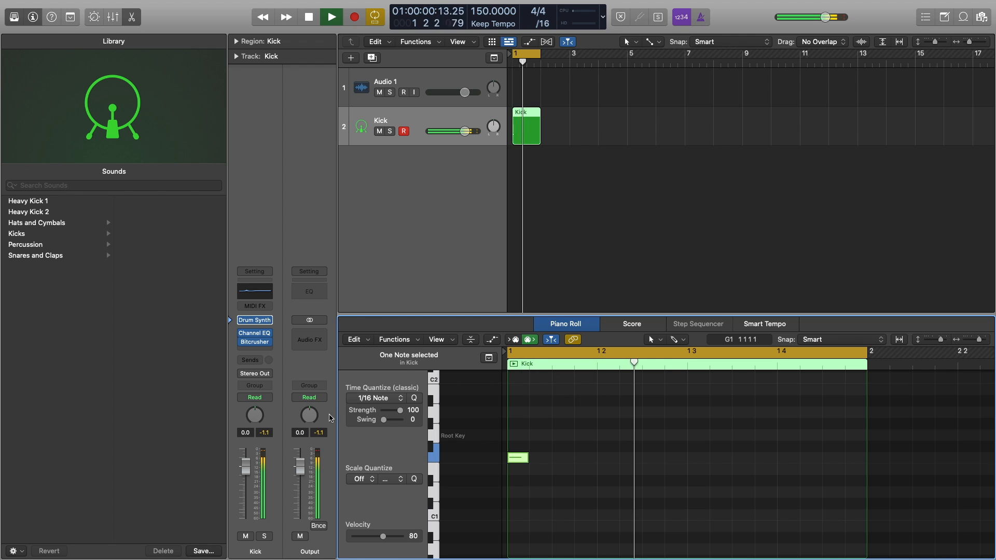
pyautogui.moveTo(244, 484); pyautogui.dragTo(244, 496)
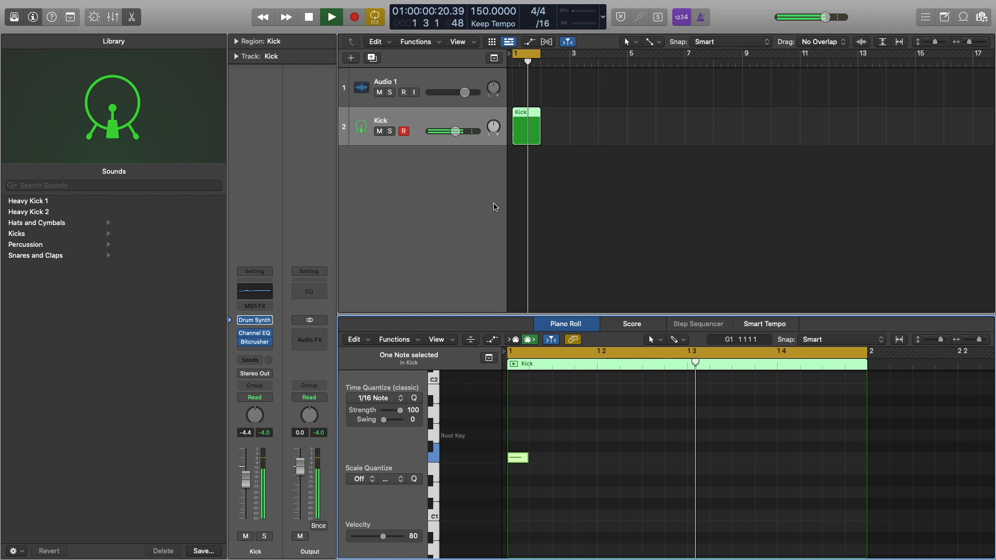
pyautogui.press('space')
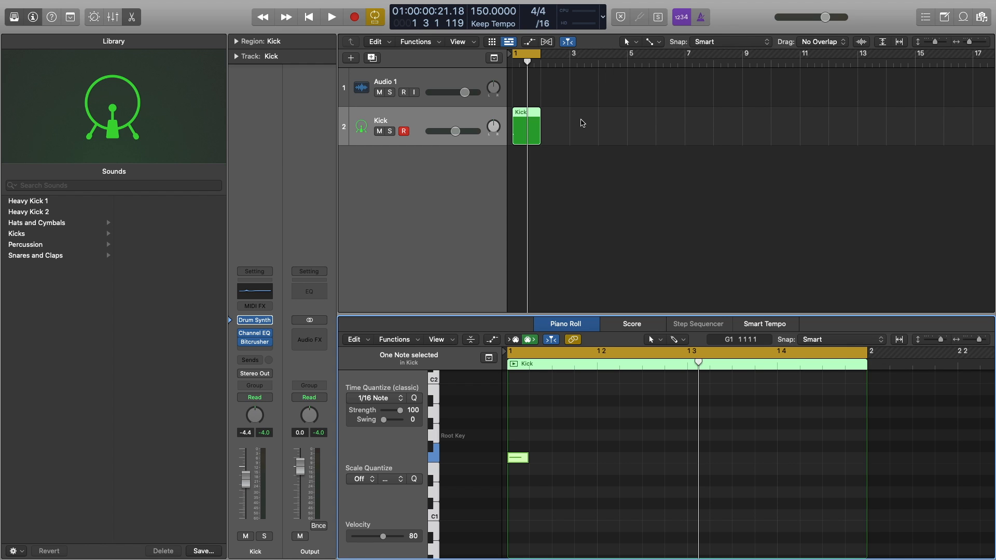
# Duplicate the Kick track with its settings, and bypass Channel EQ and Bitcrusher on the duplicate.
pyautogui.press('x')
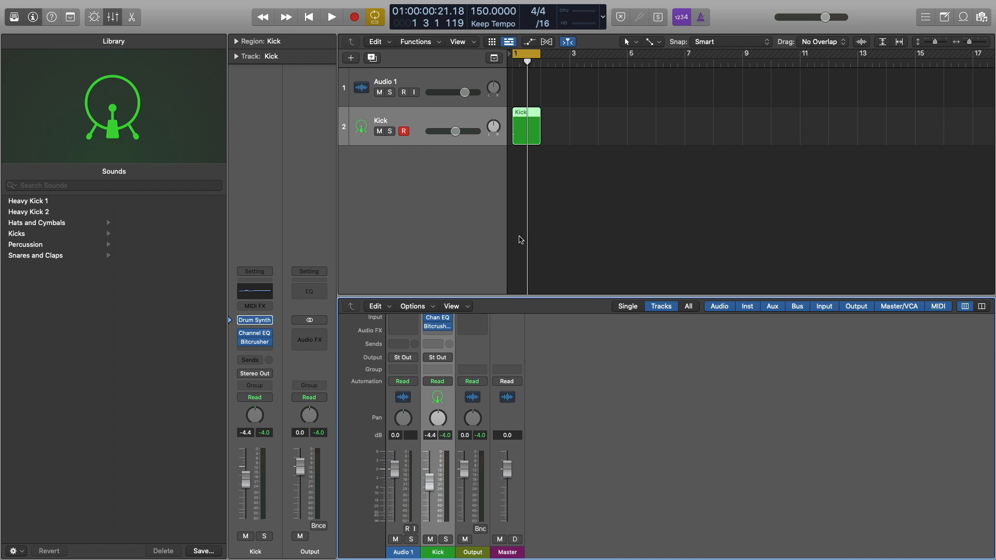
pyautogui.press('x')
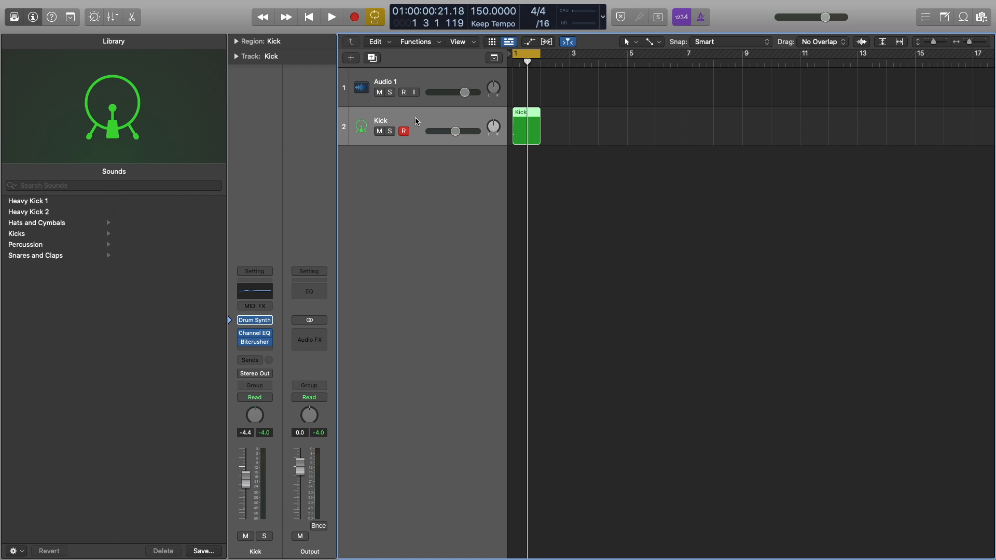
pyautogui.press('super+d')
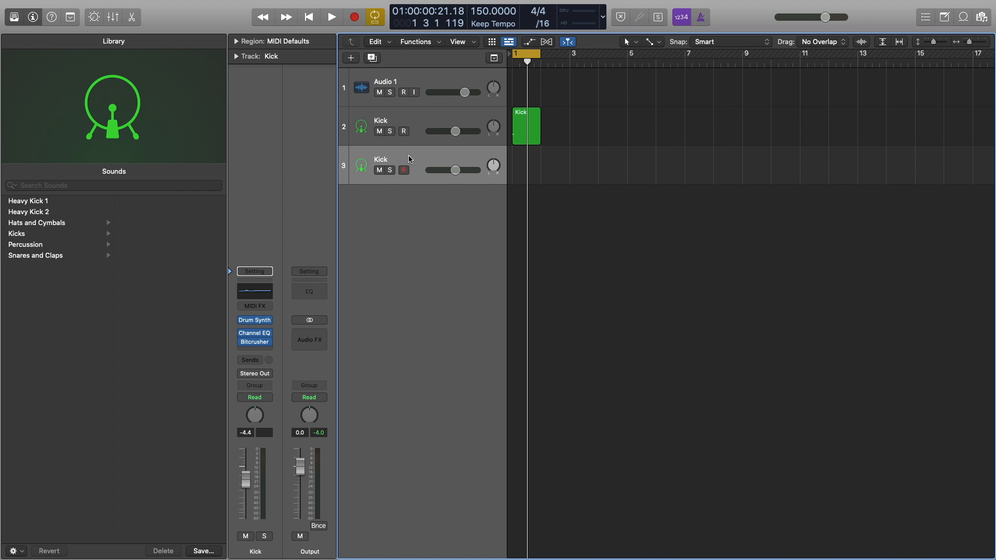
pyautogui.click(243, 334)
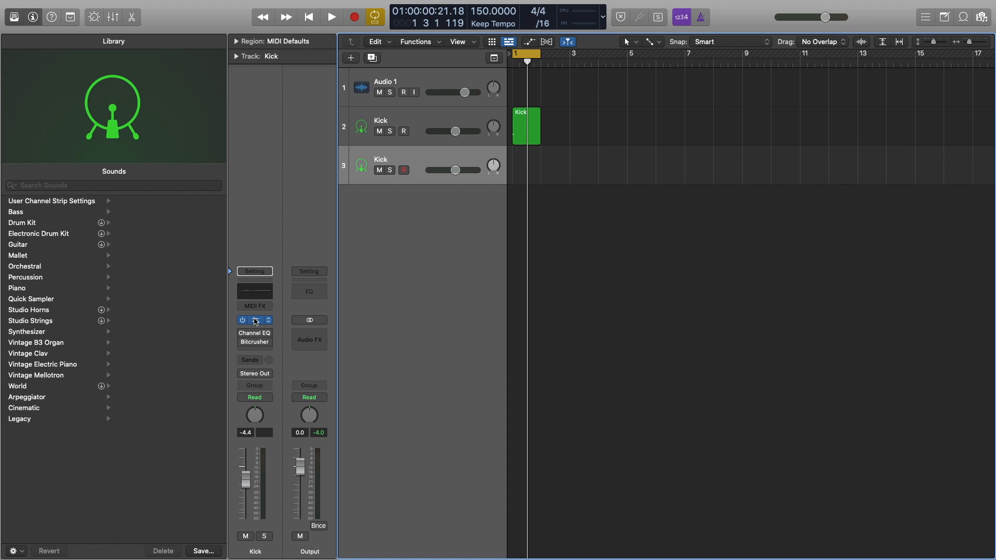
# Open the duplicate track's Drum Synth, mute the original Kick track and copy its region to bar 1 of the duplicate.
pyautogui.click(256, 322)
pyautogui.moveTo(605, 156); pyautogui.dragTo(523, 157)
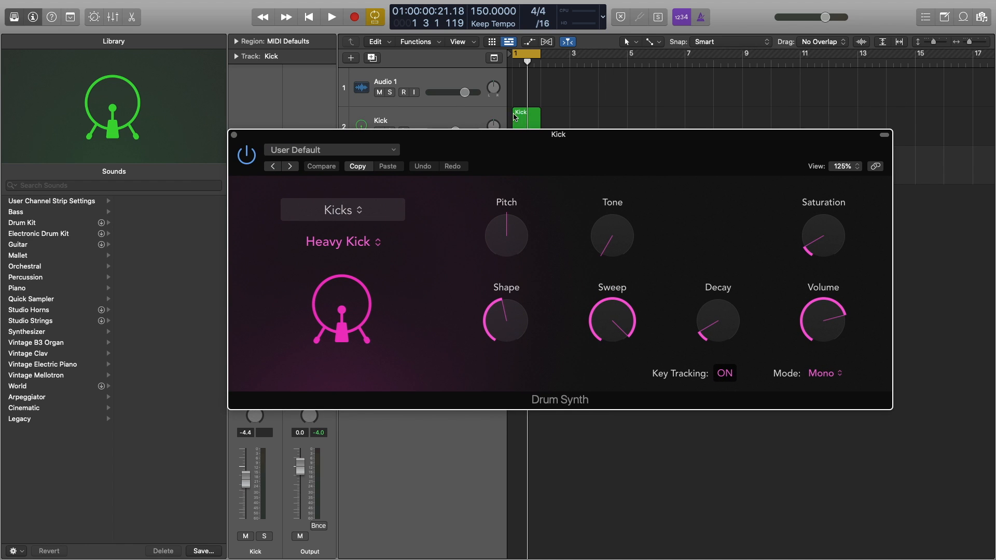
pyautogui.moveTo(386, 129); pyautogui.dragTo(394, 222)
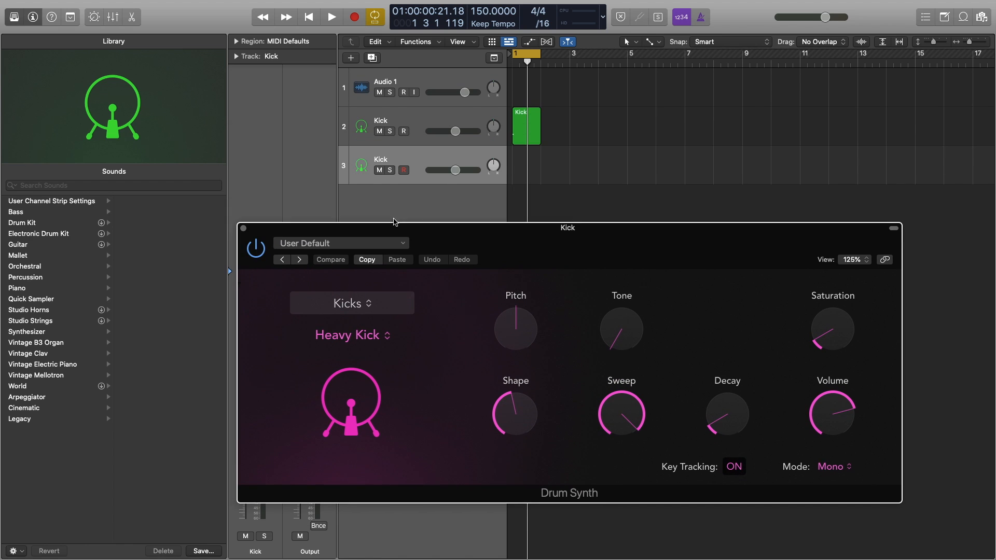
pyautogui.click(380, 133)
pyautogui.moveTo(724, 237); pyautogui.dragTo(658, 232)
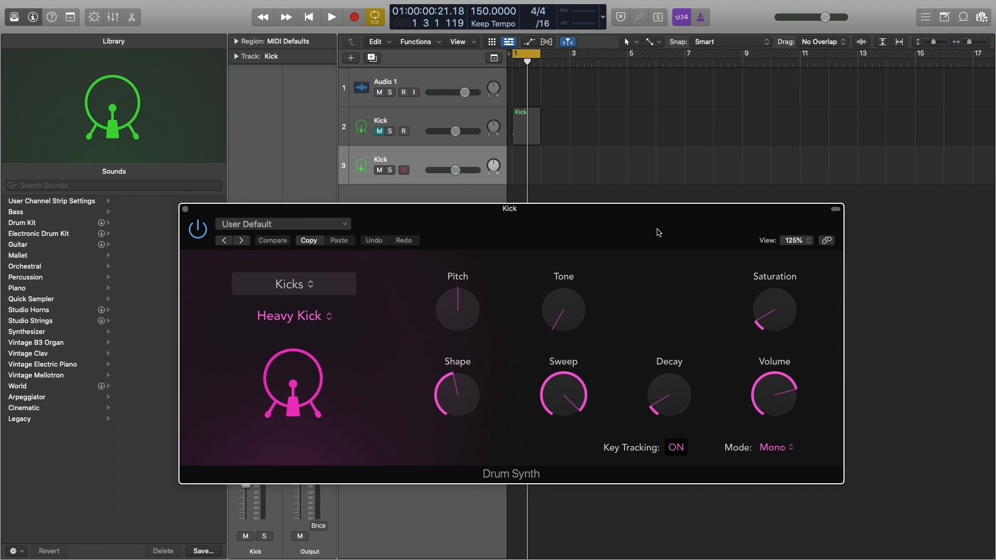
pyautogui.moveTo(526, 127); pyautogui.dragTo(528, 173)
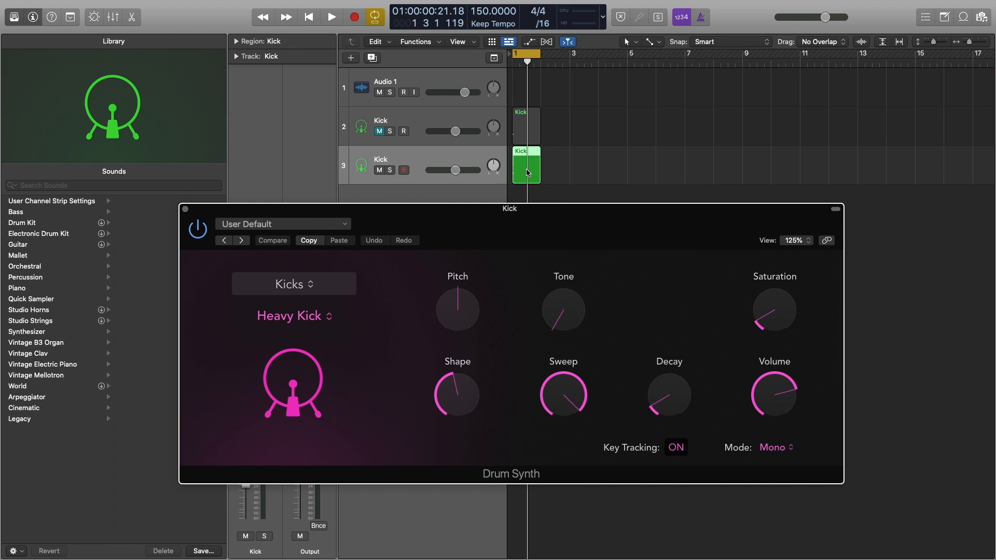
# Play the copied Kick region and reset the duplicate track's volume to 0.0 dB.
pyautogui.press('space')
pyautogui.moveTo(513, 234); pyautogui.dragTo(517, 193)
pyautogui.click(249, 479)
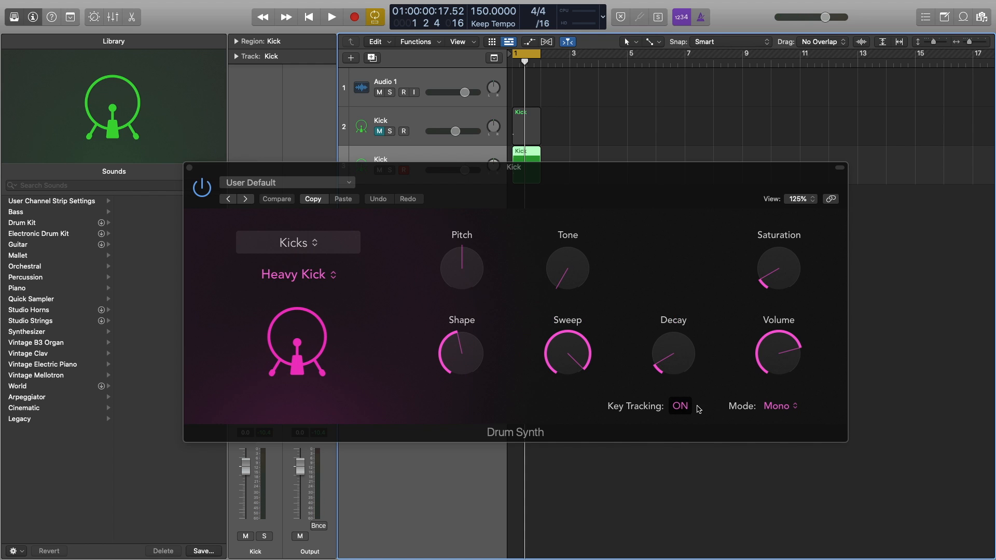
# Raise the duplicate Drum Synth's Decay to about 55% and turn its Saturation down to minimum while the region plays.
pyautogui.press('space')
pyautogui.moveTo(673, 358); pyautogui.dragTo(669, 269)
pyautogui.moveTo(667, 332); pyautogui.dragTo(665, 368)
pyautogui.moveTo(778, 283); pyautogui.dragTo(779, 335)
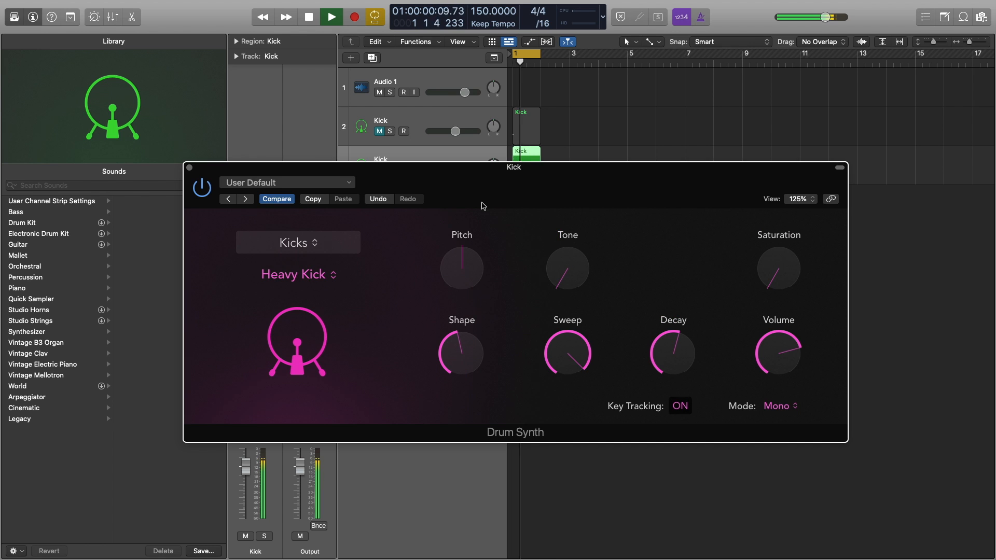
# Insert a Channel EQ on the Output channel to view the kick's spectrum, and close its window.
pyautogui.moveTo(482, 202); pyautogui.dragTo(629, 250)
pyautogui.click(310, 290)
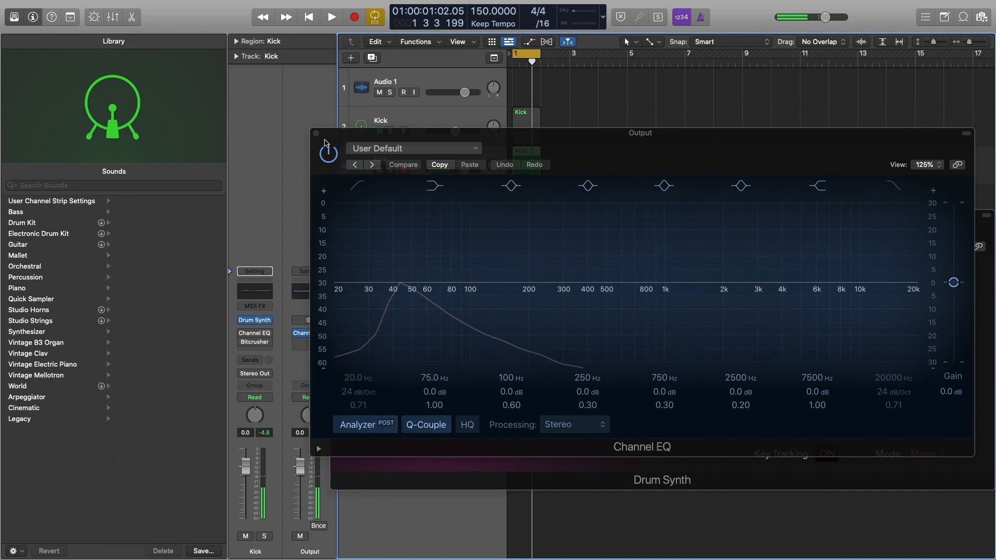
pyautogui.moveTo(337, 152); pyautogui.dragTo(210, 166)
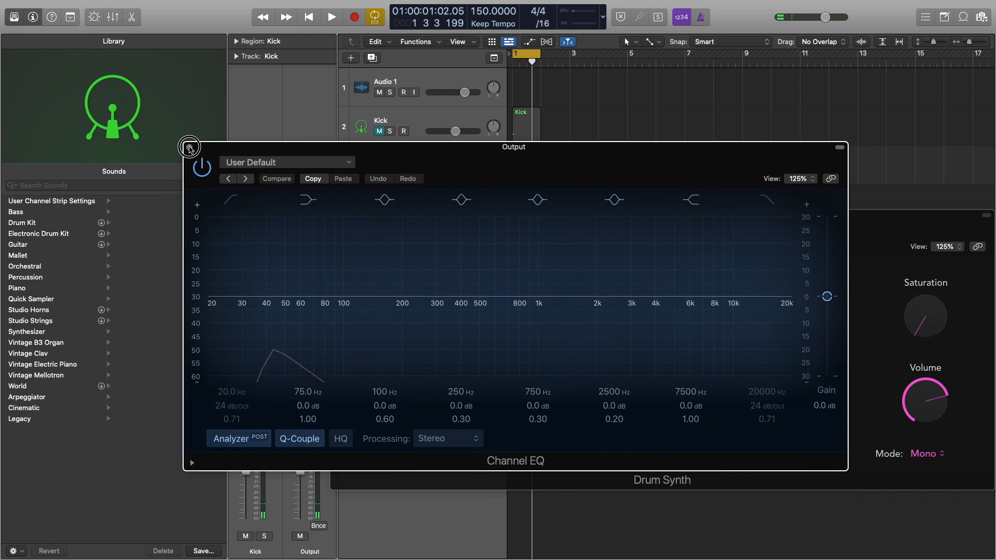
pyautogui.click(189, 147)
# Turn Drum Synth's Shape and Sweep down to minimum while the region plays, and audition the kick with Decay at 55.0%.
pyautogui.press('space')
pyautogui.moveTo(608, 400); pyautogui.dragTo(597, 457)
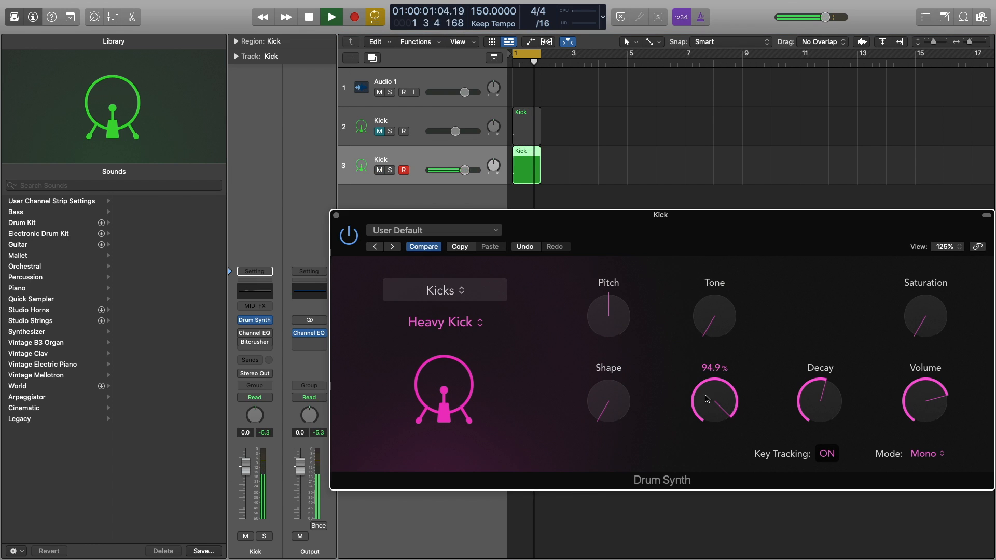
pyautogui.moveTo(715, 401); pyautogui.dragTo(690, 545)
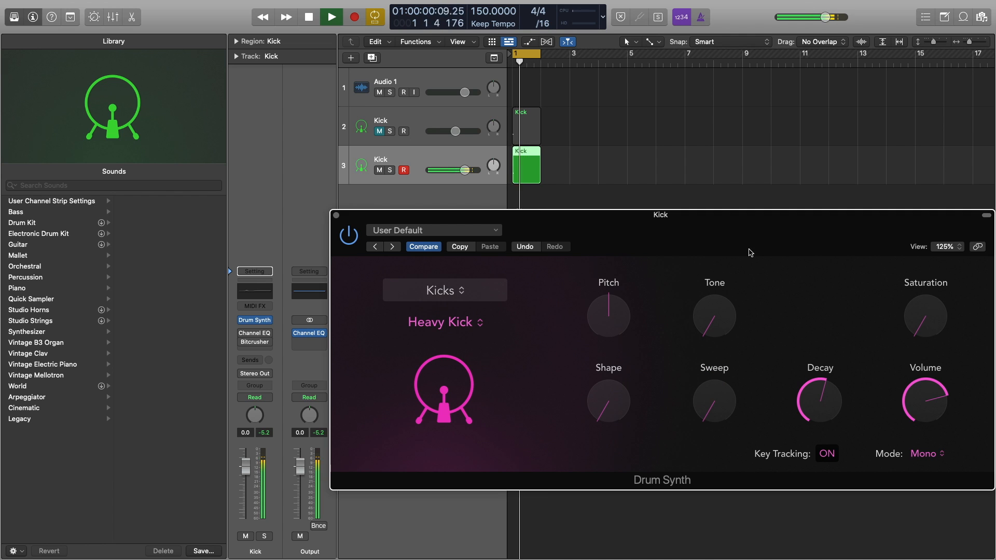
pyautogui.moveTo(816, 400)
pyautogui.press('space')
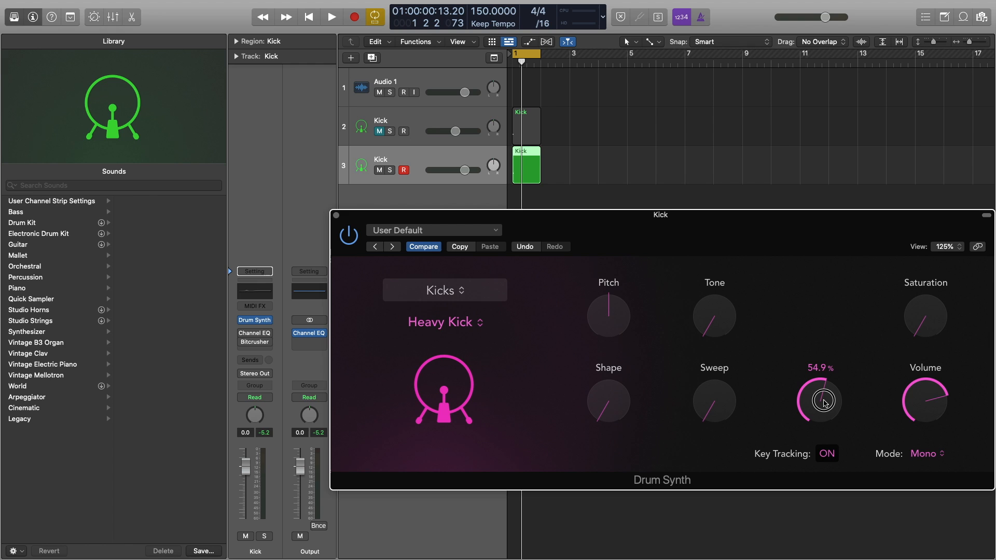
pyautogui.press('space')
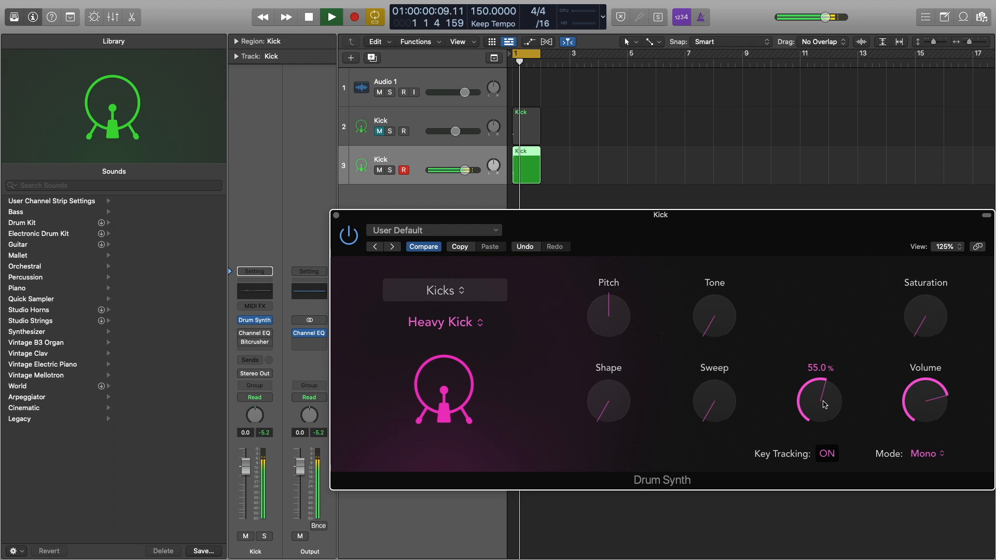
pyautogui.press('space')
# Close Drum Synth and examine the playing kick in the Output channel's EQ analyzer.
pyautogui.click(336, 215)
pyautogui.click(308, 291)
pyautogui.press('space')
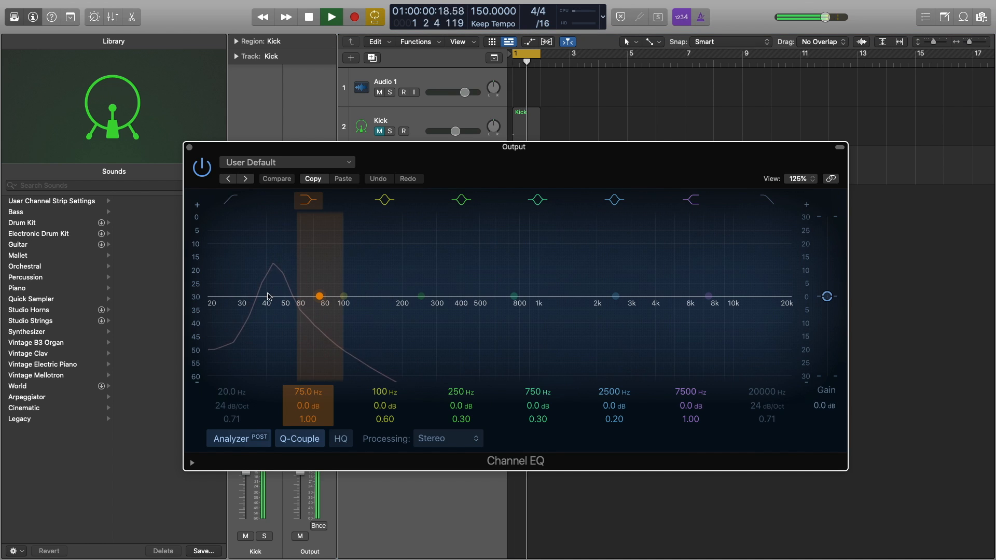
pyautogui.press('space')
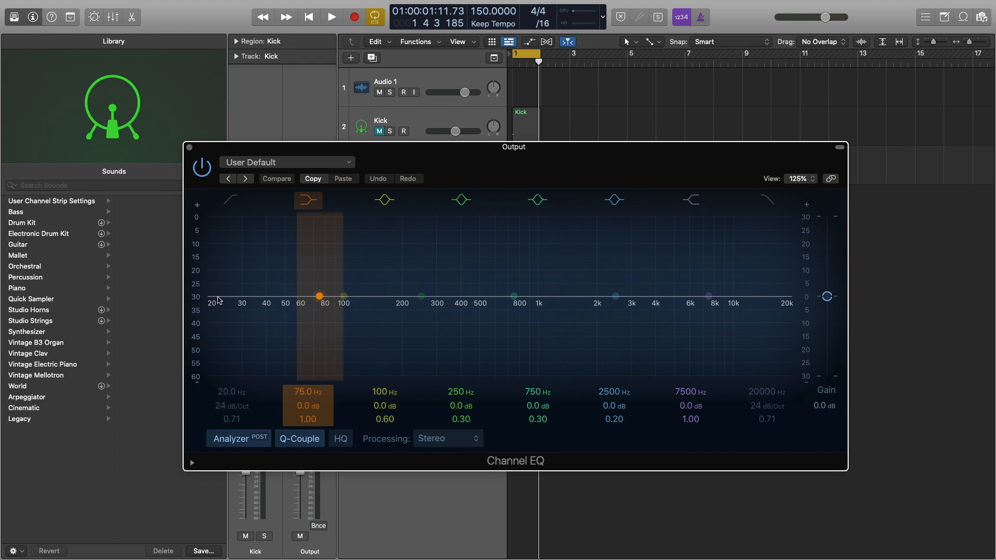
pyautogui.click(190, 148)
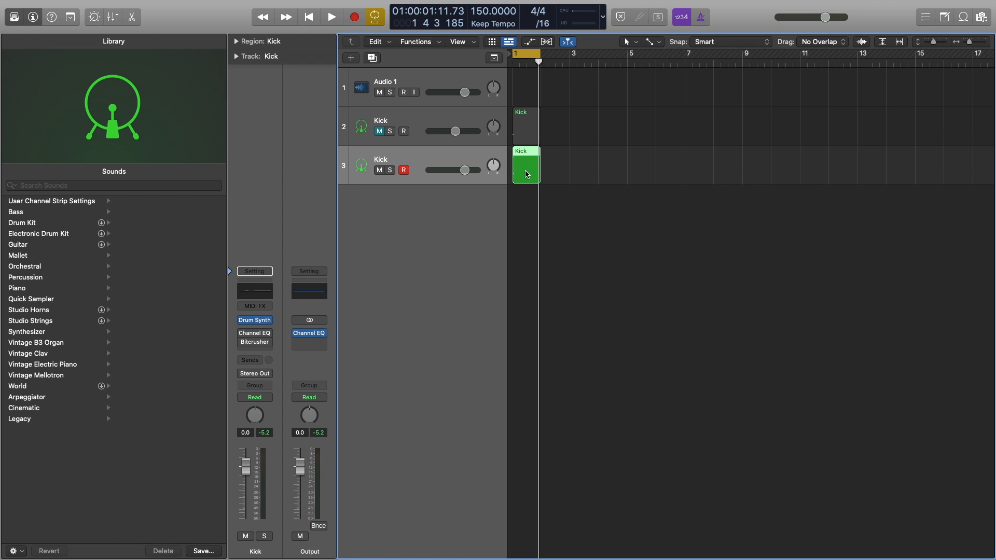
# Audition the duplicate kick at several pitches with Musical Typing at octave C1.
pyautogui.press('super+k')
pyautogui.press('f')
pyautogui.press('f')
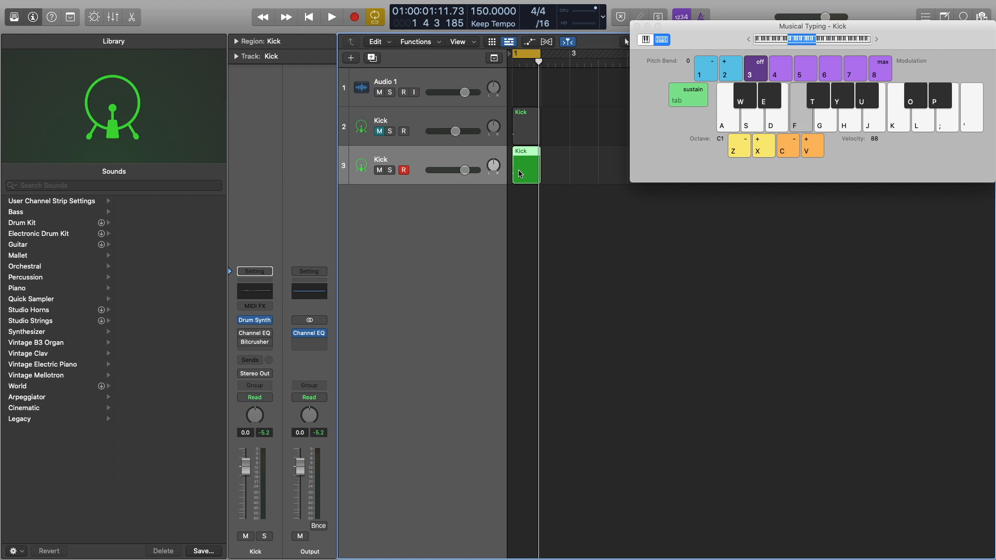
pyautogui.press('u')
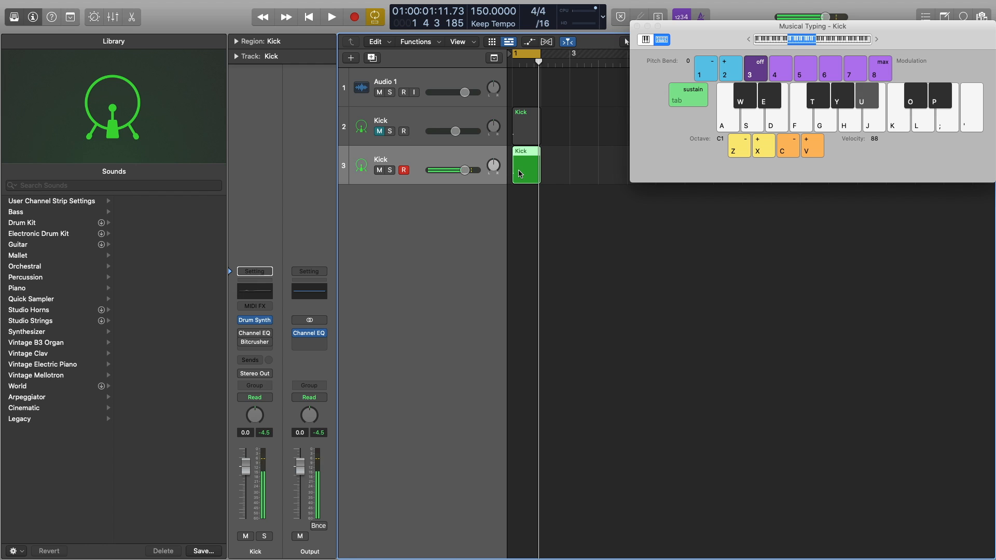
pyautogui.press('f')
pyautogui.press('f')
pyautogui.press('a')
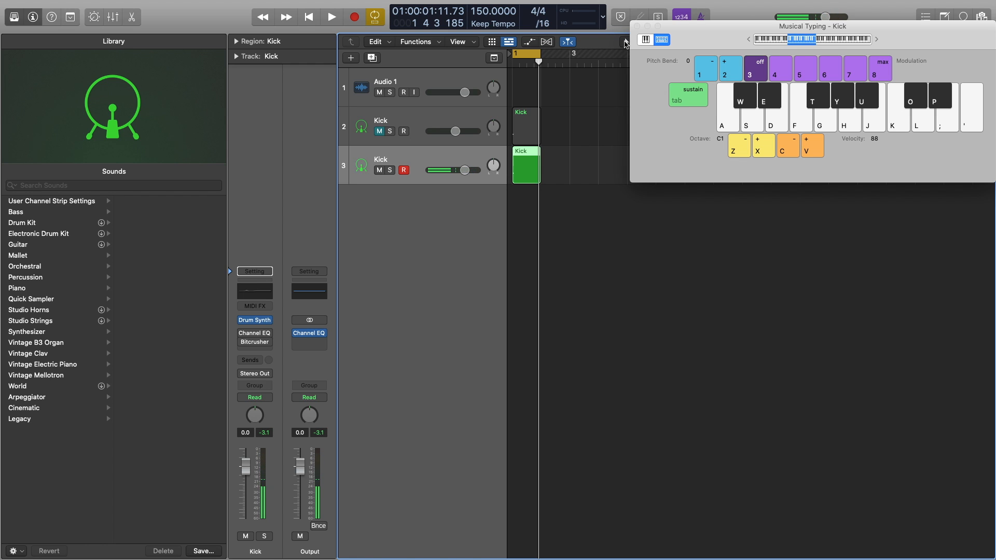
# Close Musical Typing, duplicate the selected kick track, and copy its Kick region onto the new track.
pyautogui.click(635, 27)
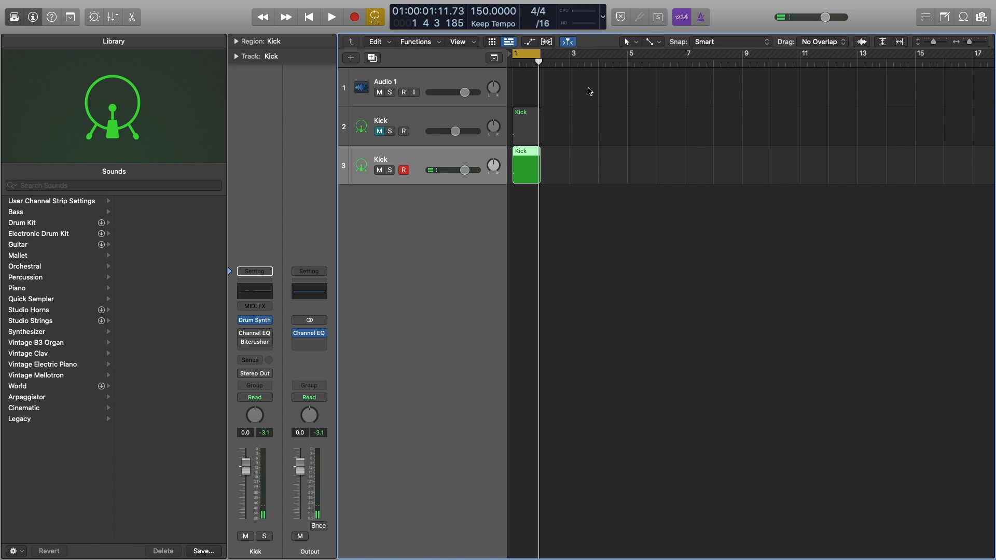
pyautogui.press('super+d')
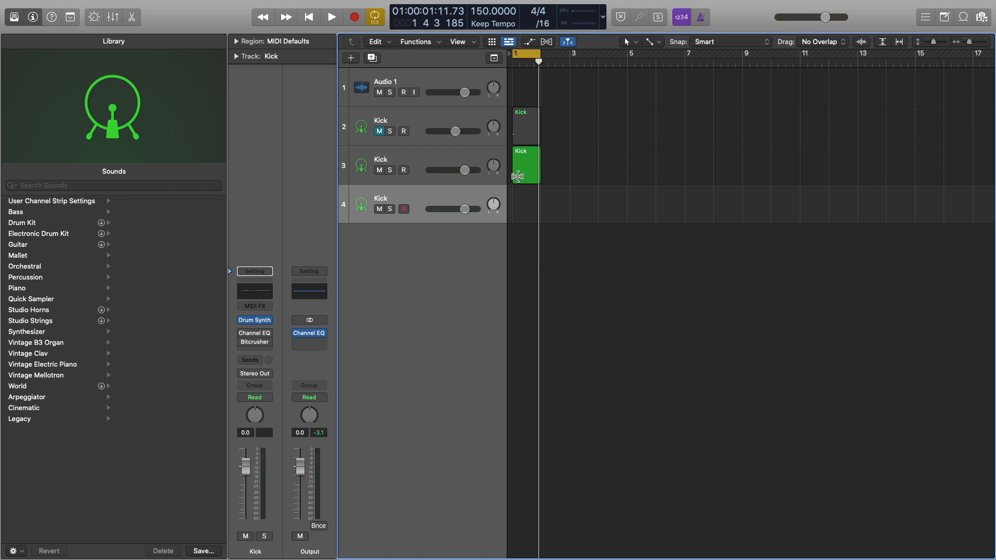
pyautogui.moveTo(517, 176); pyautogui.dragTo(521, 205)
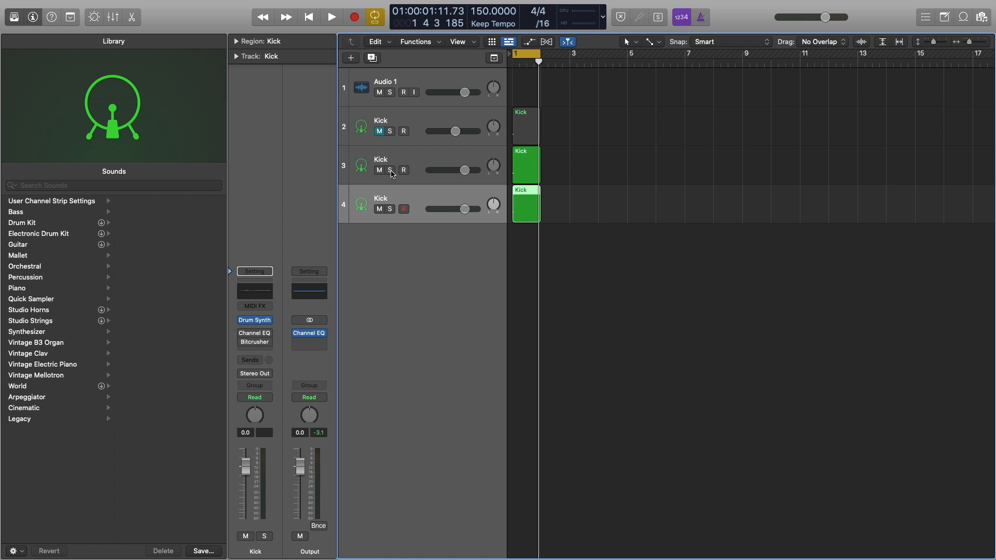
# Mute the Kick on track 3, solo the new Kick on track 4, and play the region.
pyautogui.click(380, 171)
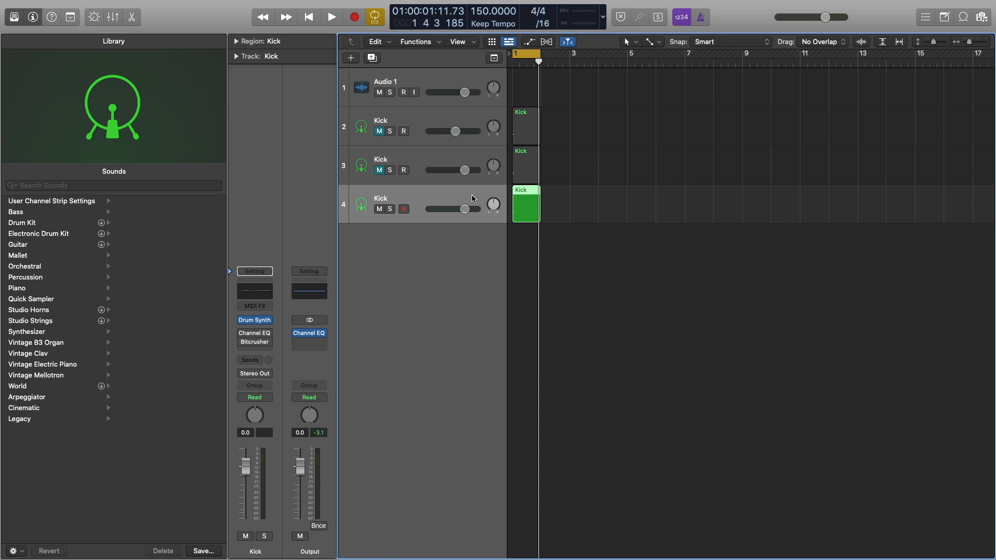
pyautogui.click(390, 209)
pyautogui.press('space')
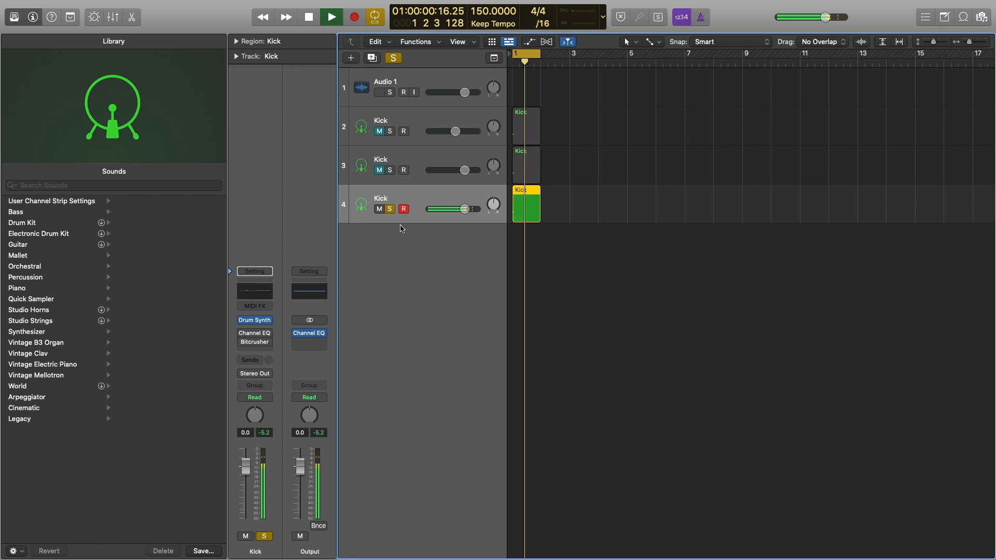
# Open Drum Synth on track 4 and raise its Saturation while the region plays.
pyautogui.click(255, 320)
pyautogui.moveTo(911, 243); pyautogui.dragTo(887, 138)
pyautogui.moveTo(926, 219); pyautogui.dragTo(902, 215)
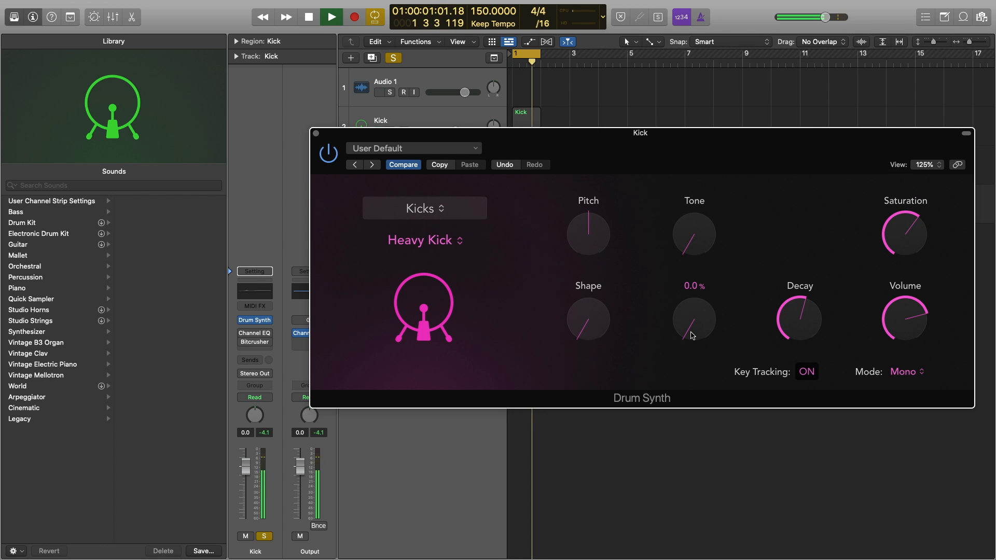
# Audition the kick with Drum Synth's Sweep at 0.0% and Shape raised to 75.0%, and return Shape to minimum.
pyautogui.moveTo(693, 337); pyautogui.dragTo(667, 353)
pyautogui.moveTo(572, 338); pyautogui.dragTo(556, 212)
pyautogui.press('space')
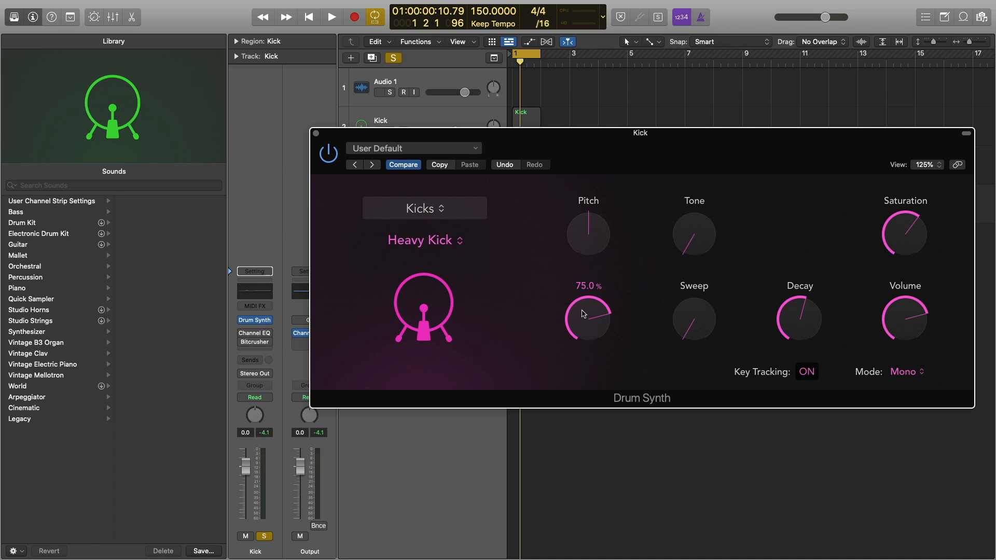
pyautogui.moveTo(583, 314); pyautogui.dragTo(558, 478)
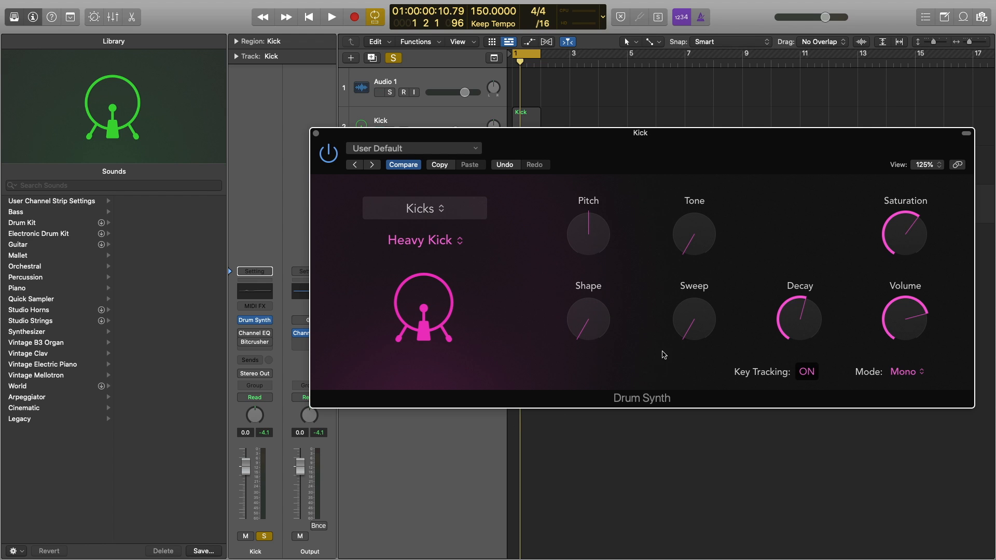
# Raise Drum Synth's Saturation further while the region plays, stop playback, and close the Drum Synth window.
pyautogui.press('space')
pyautogui.moveTo(905, 234); pyautogui.dragTo(884, 214)
pyautogui.press('space')
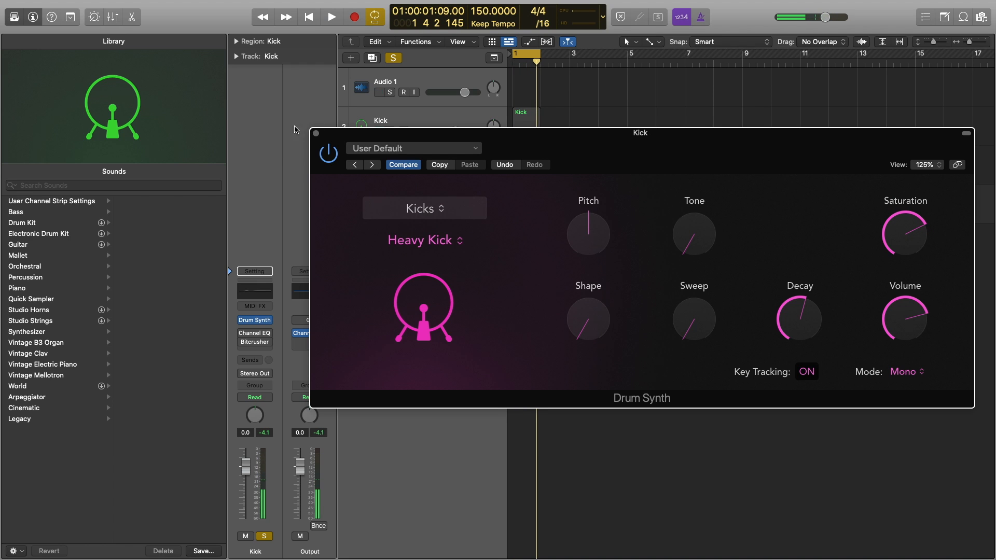
pyautogui.click(317, 135)
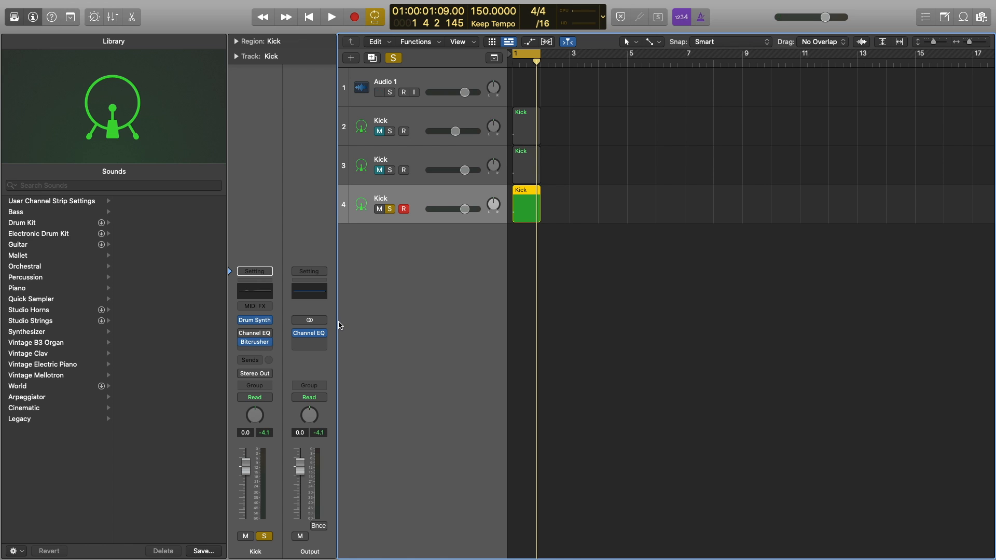
# Enable Bitcrusher on track 4 and set its Clip Level to -10.0 dB and Drive to 6.5 dB while auditioning the kick.
pyautogui.press('space')
pyautogui.click(254, 352)
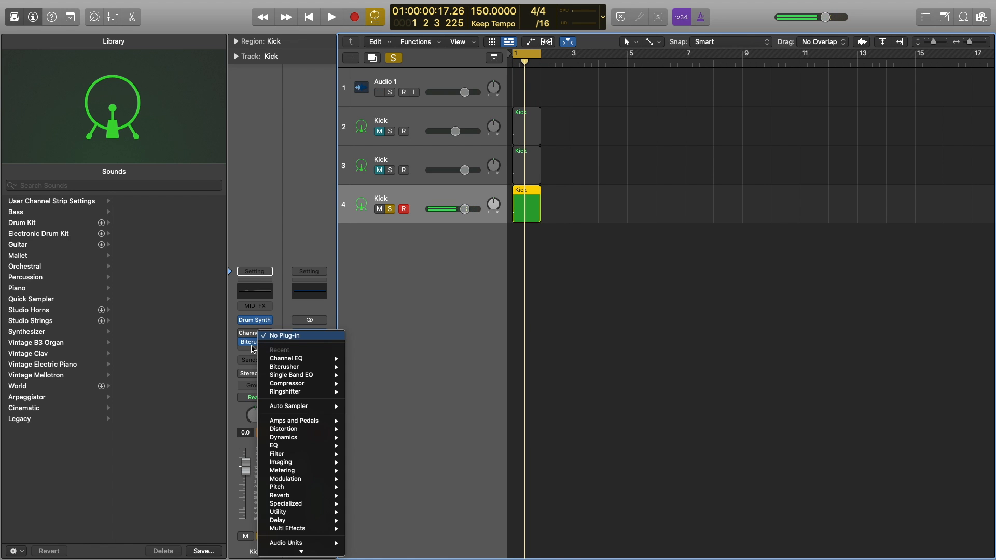
pyautogui.click(254, 352)
pyautogui.click(254, 343)
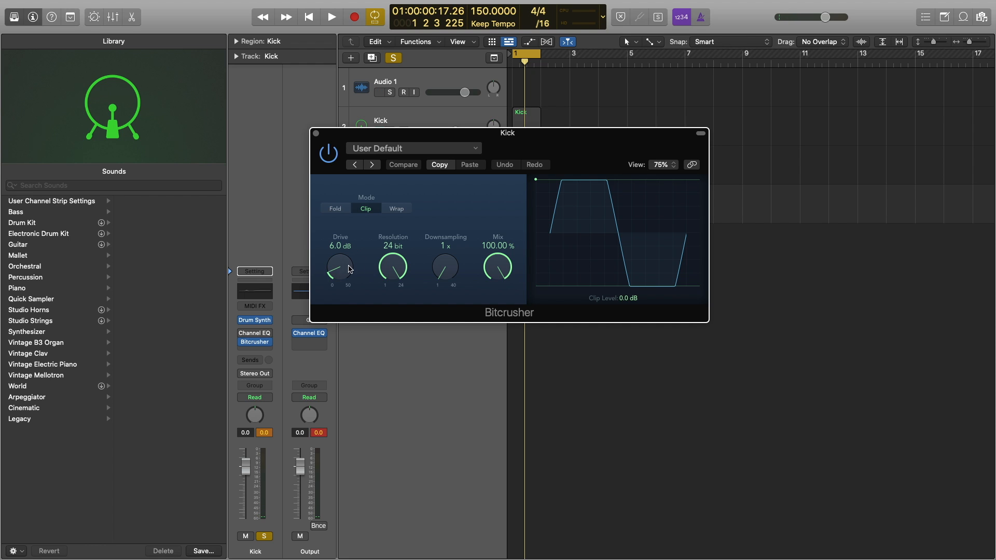
pyautogui.moveTo(541, 185); pyautogui.dragTo(538, 257)
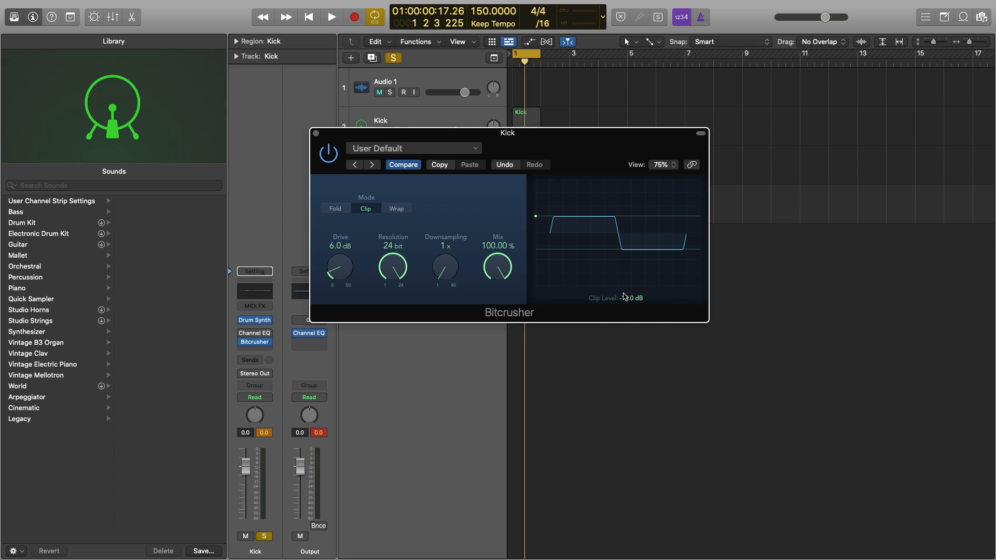
pyautogui.press('space')
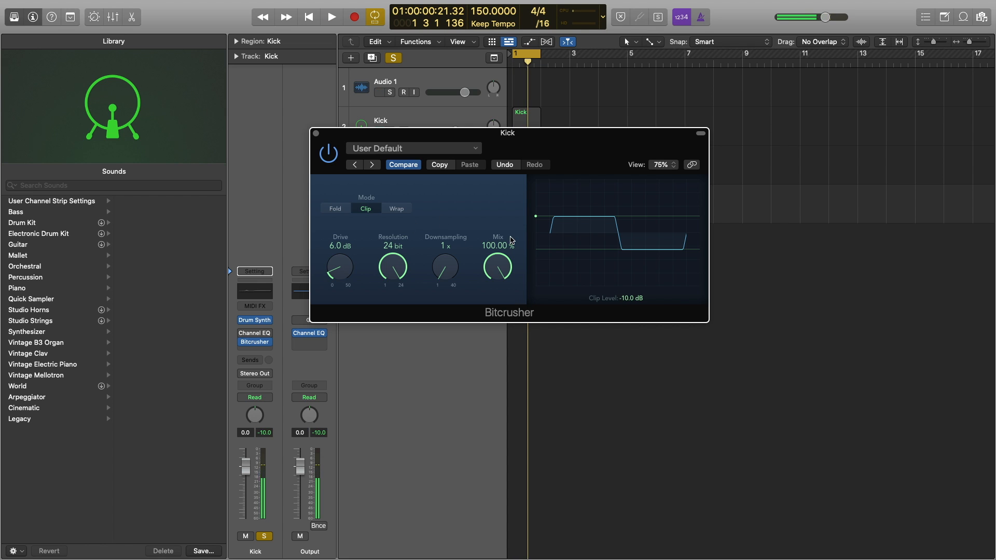
pyautogui.press('space')
pyautogui.moveTo(337, 267)
pyautogui.mouseDown()
pyautogui.moveTo(333, 216)
pyautogui.moveTo(322, 272)
pyautogui.mouseUp()
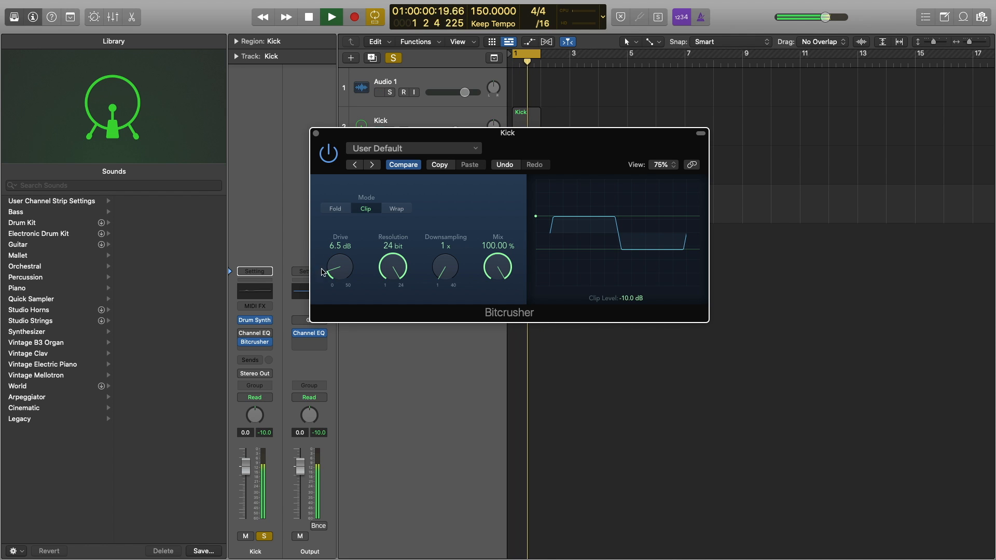
pyautogui.press('space')
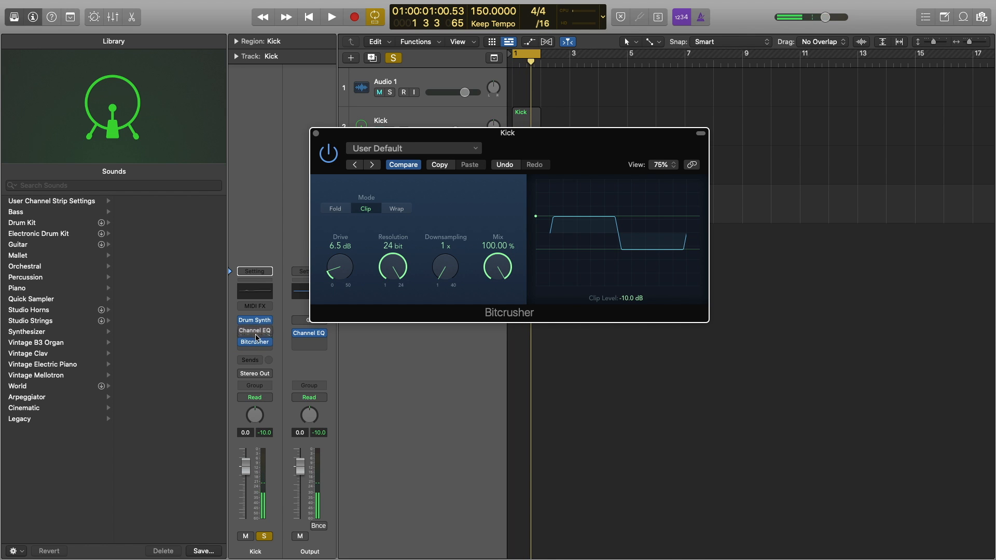
# Remove the Channel EQ ahead of Bitcrusher on track 4 and insert a new Channel EQ after Bitcrusher.
pyautogui.click(269, 334)
pyautogui.click(281, 334)
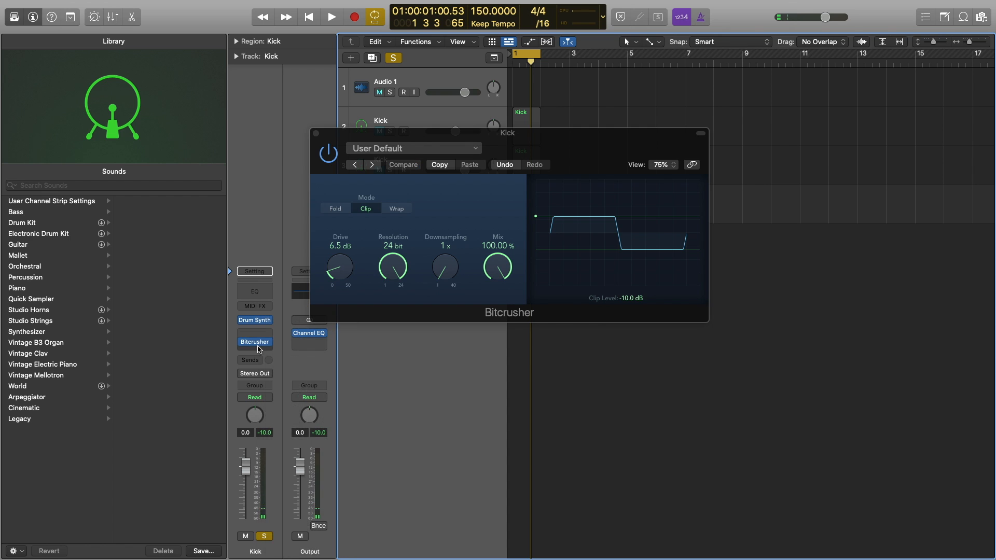
pyautogui.click(259, 348)
pyautogui.moveTo(279, 372)
pyautogui.click(336, 371)
# Set the new Channel EQ's Analyzer Decay to 0 dB/s and play the kick to capture its spectrum.
pyautogui.press('space')
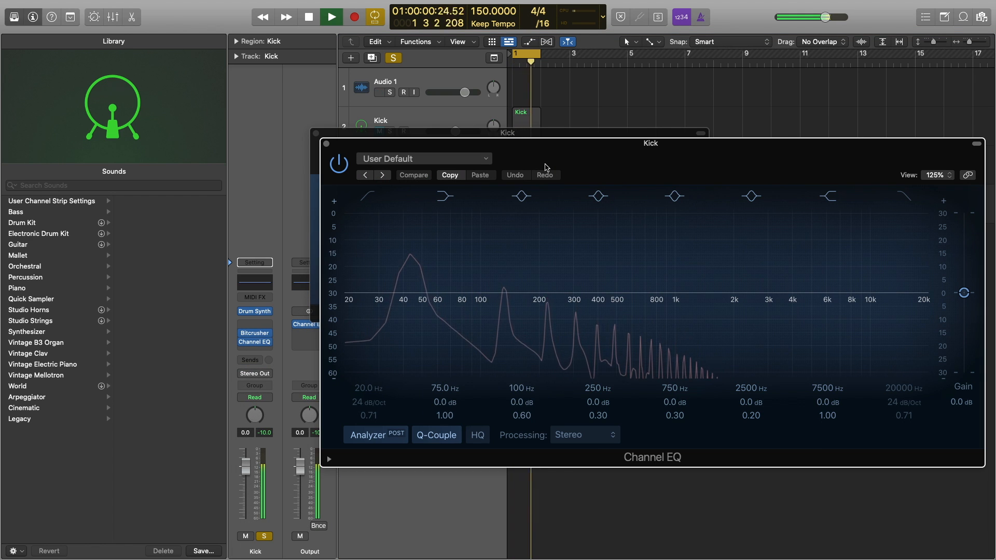
pyautogui.press('space')
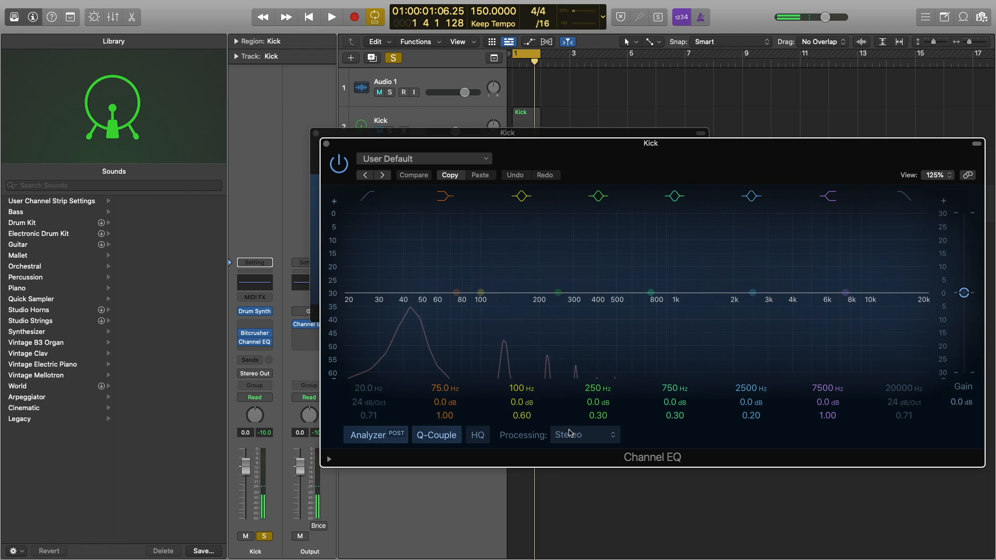
pyautogui.click(593, 439)
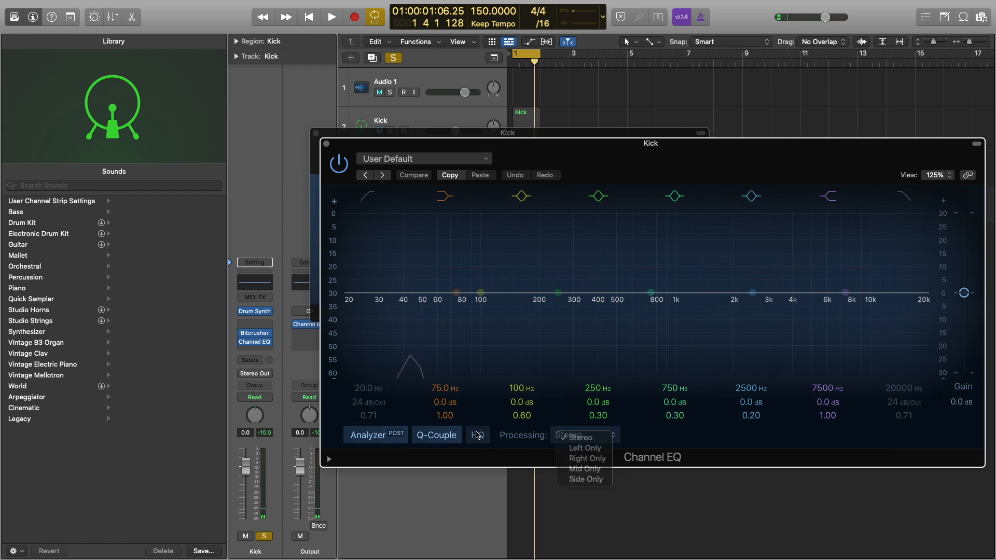
pyautogui.click(593, 439)
pyautogui.click(329, 459)
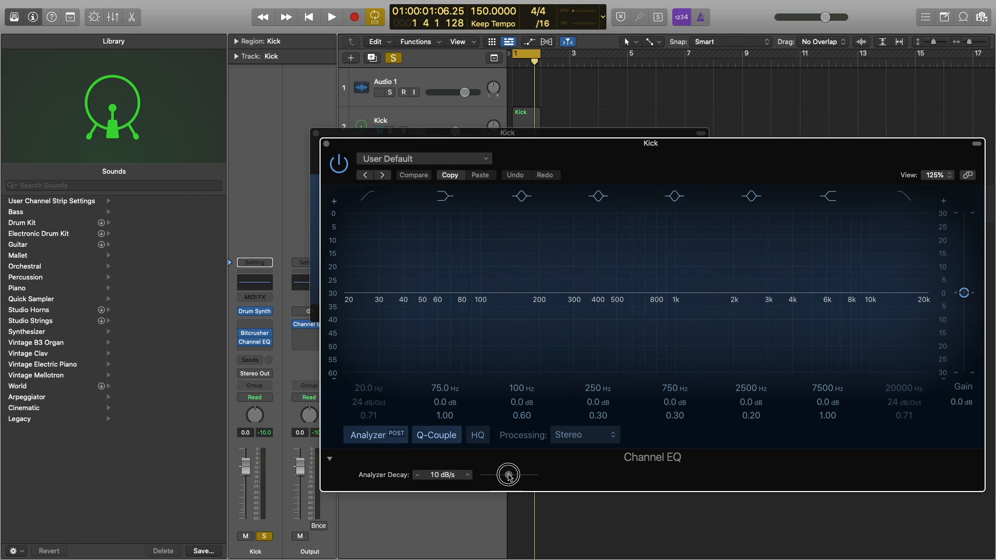
pyautogui.moveTo(508, 475); pyautogui.dragTo(573, 484)
pyautogui.press('space')
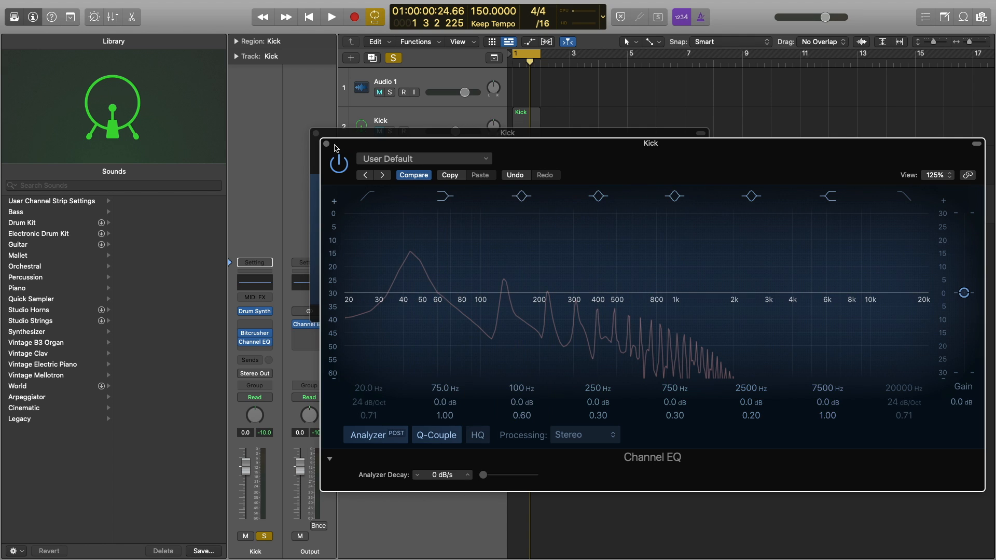
# Enable a low cut at 210 Hz with an 18 dB/Oct slope in Channel EQ, audition it, and close both plug-in windows.
pyautogui.click(368, 196)
pyautogui.moveTo(357, 393); pyautogui.dragTo(359, 390)
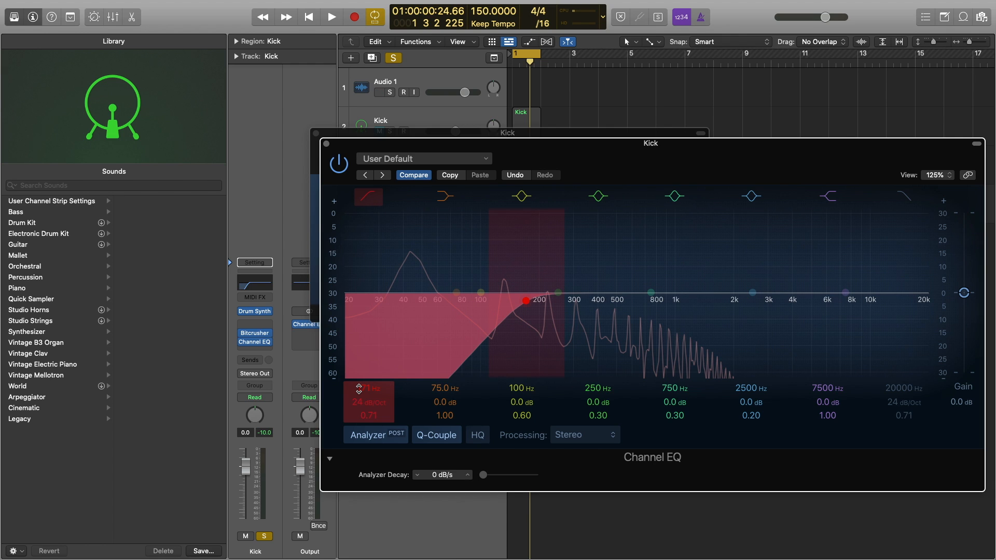
pyautogui.press('space')
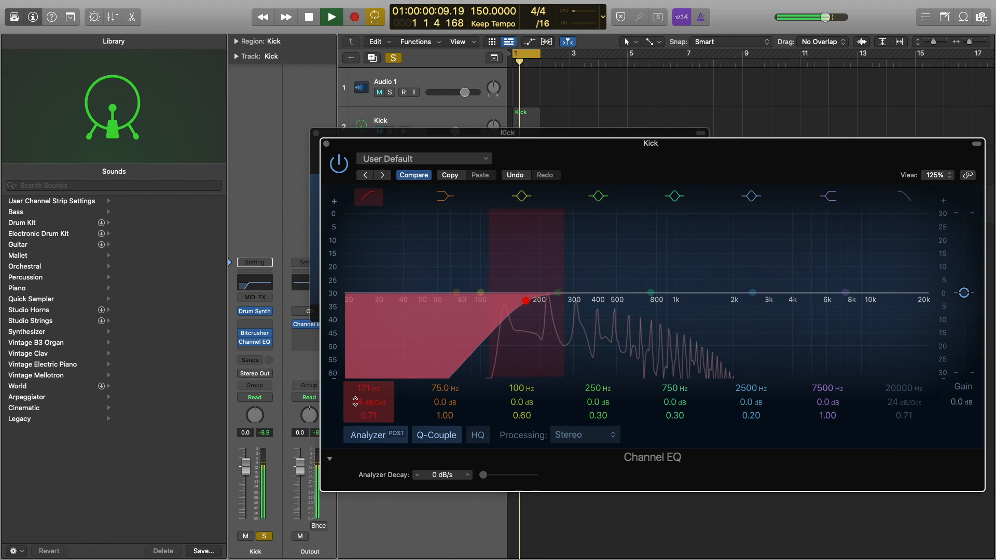
pyautogui.moveTo(356, 401)
pyautogui.mouseDown()
pyautogui.moveTo(361, 390)
pyautogui.moveTo(359, 401)
pyautogui.mouseUp()
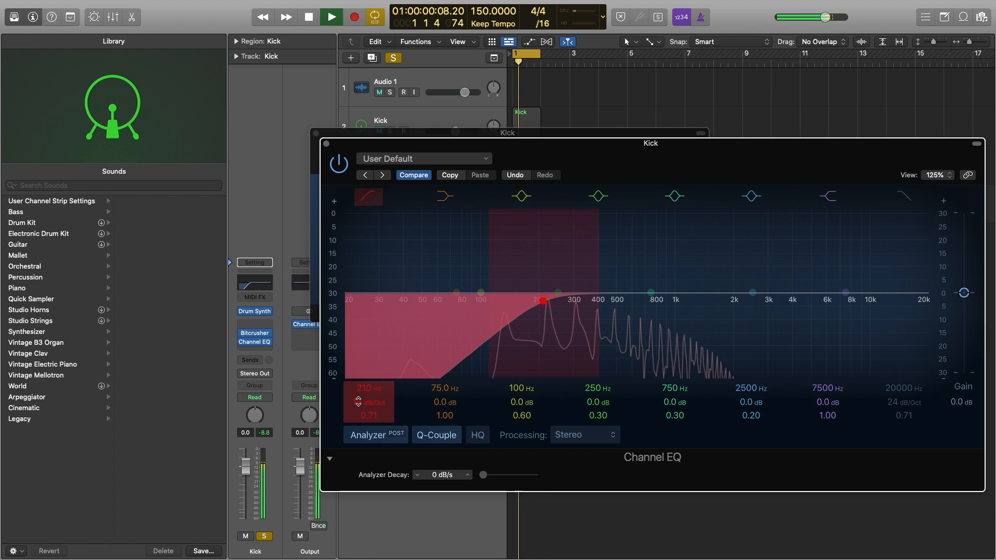
pyautogui.press('space')
pyautogui.press('space')
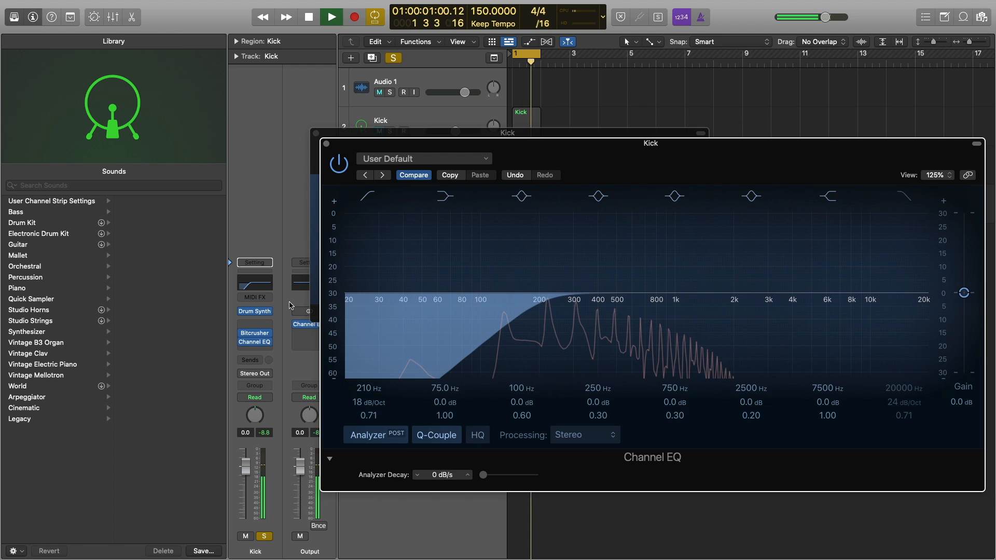
pyautogui.click(327, 144)
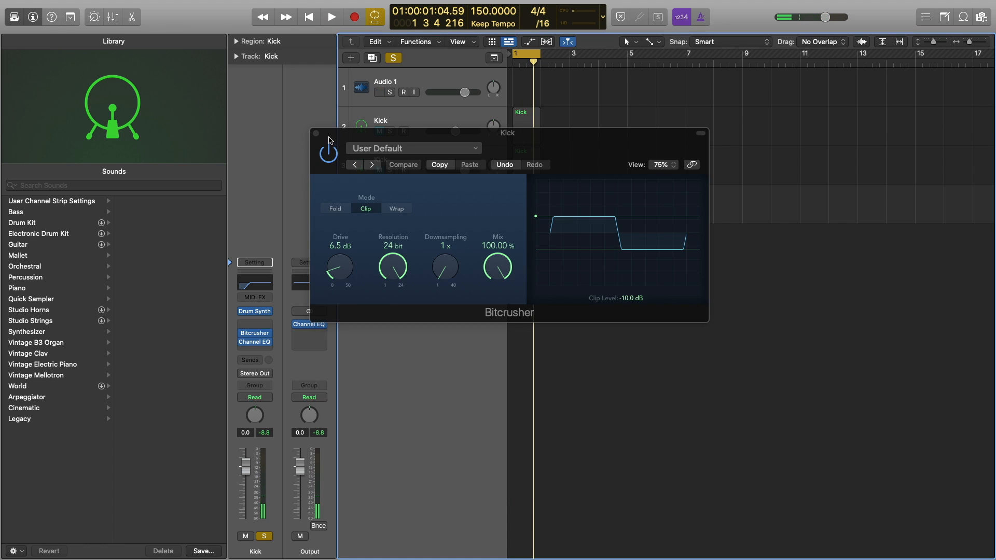
pyautogui.click(316, 133)
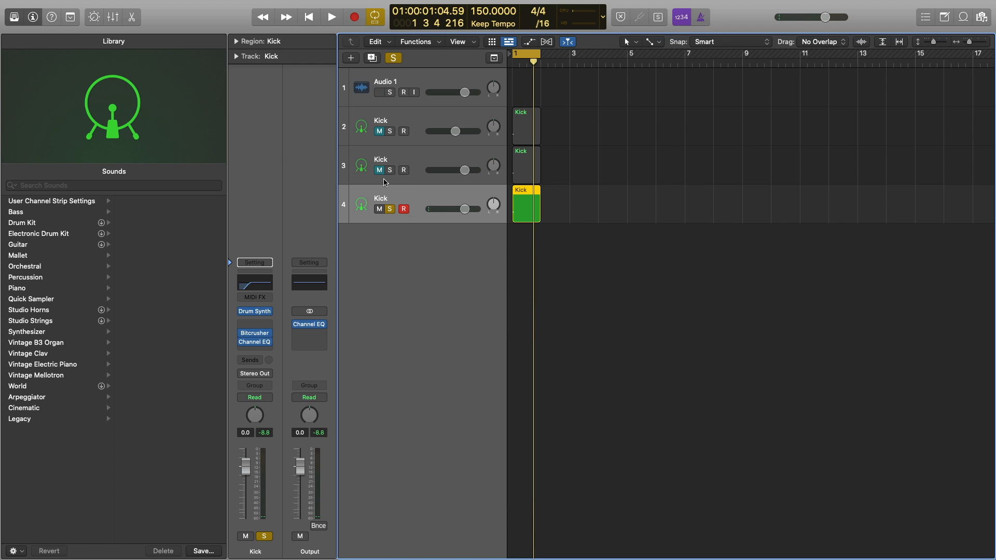
# Unmute and unsolo the kick tracks, and audition all three layers together with the cycle off.
pyautogui.click(390, 209)
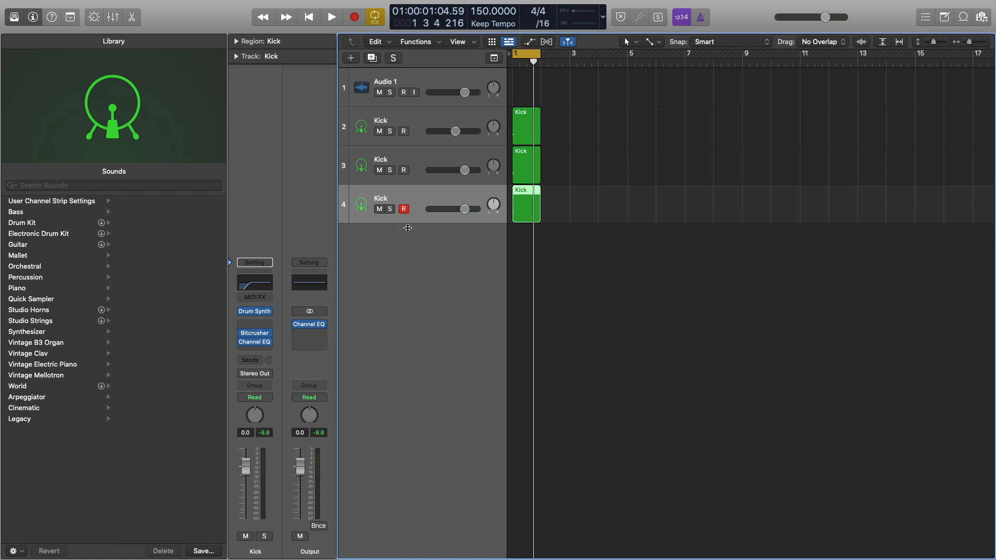
pyautogui.press('space')
pyautogui.press('c')
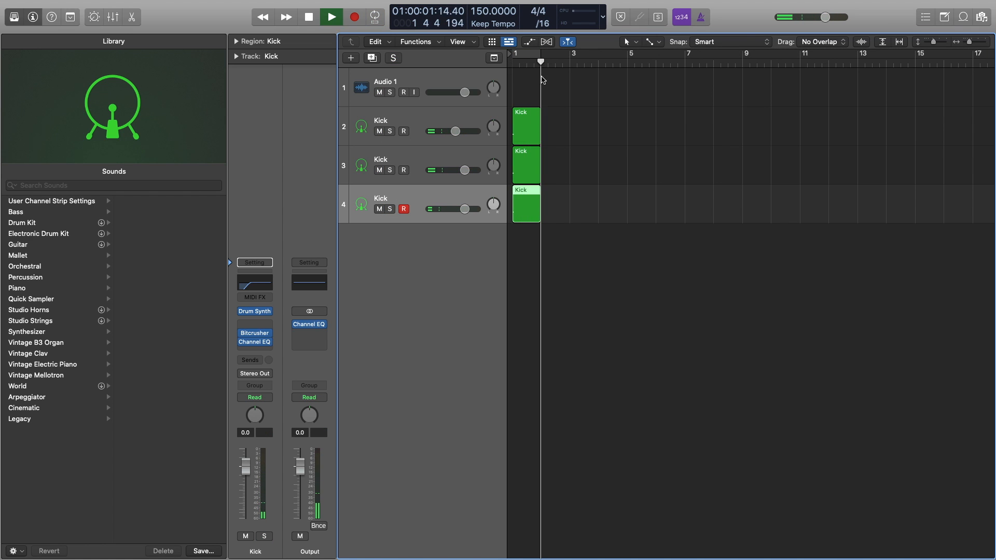
pyautogui.press('Return')
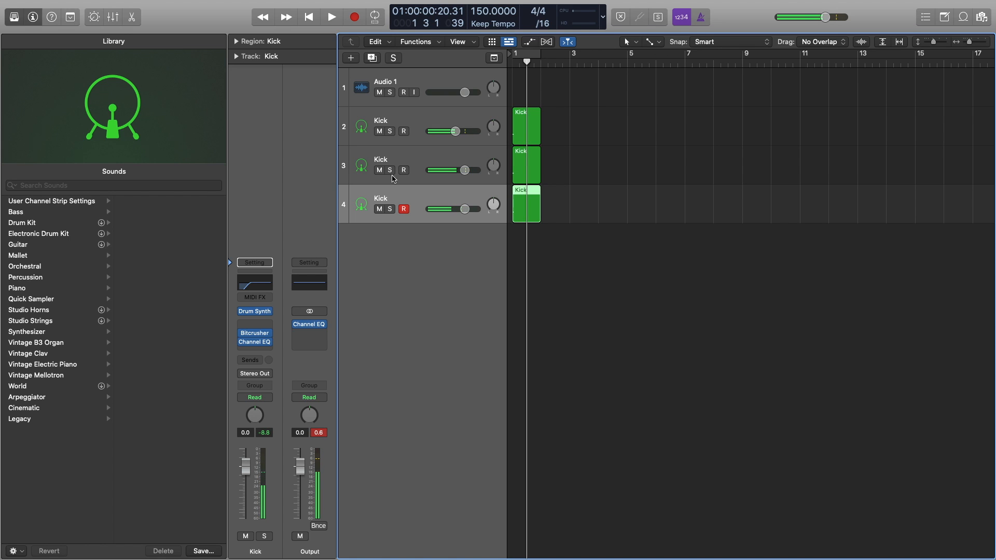
# Solo the Kick on track 4, turn the cycle on, and play the layer by itself.
pyautogui.click(388, 209)
pyautogui.press('space')
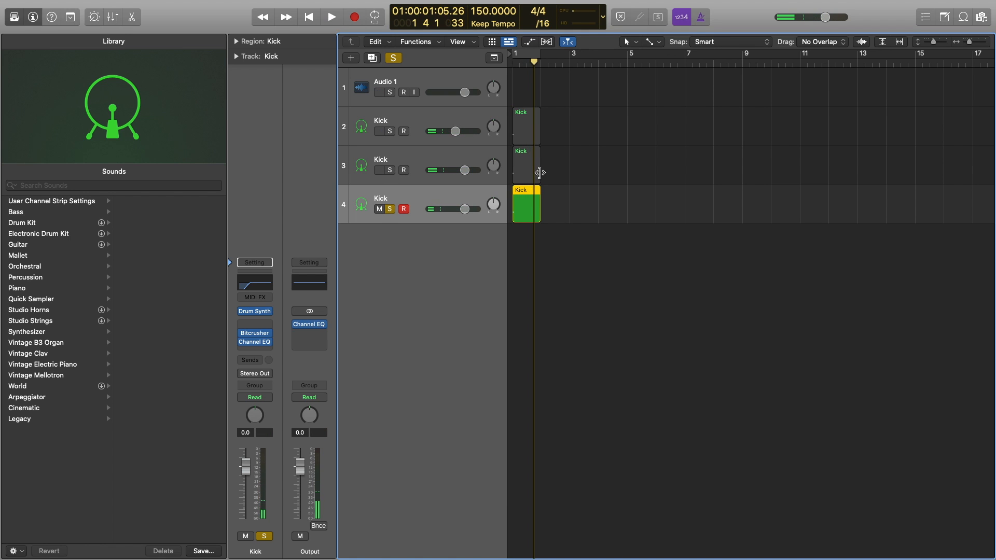
pyautogui.press('c')
pyautogui.press('space')
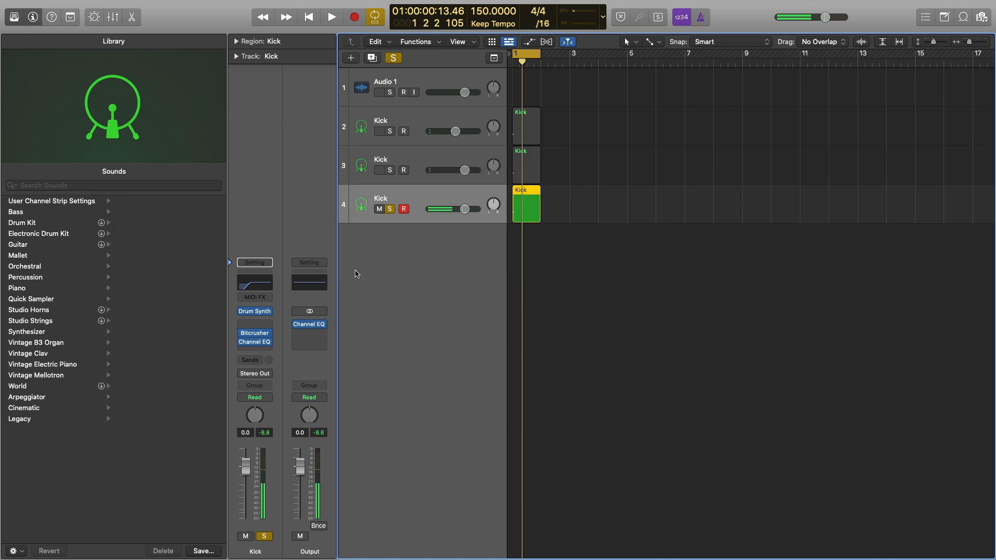
# Set the high shelf in track 4's Channel EQ to -16.4 dB at 1120 Hz and play the result.
pyautogui.press('v')
pyautogui.moveTo(845, 293); pyautogui.dragTo(679, 347)
pyautogui.press('space')
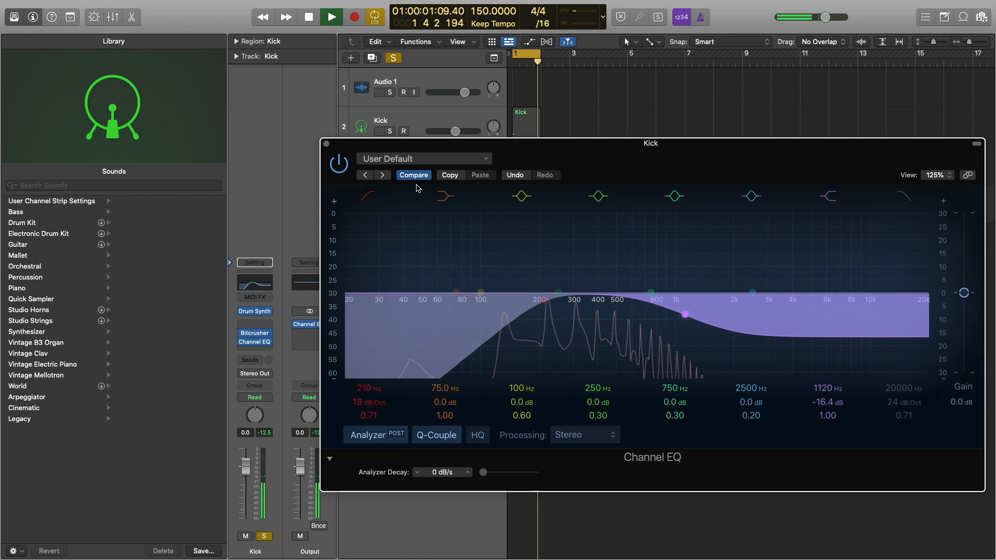
# Move the Channel EQ window clear of the tracks and solo track 3 to hear it together with track 4.
pyautogui.press('super+d')
pyautogui.press('super+d')
pyautogui.click(391, 171)
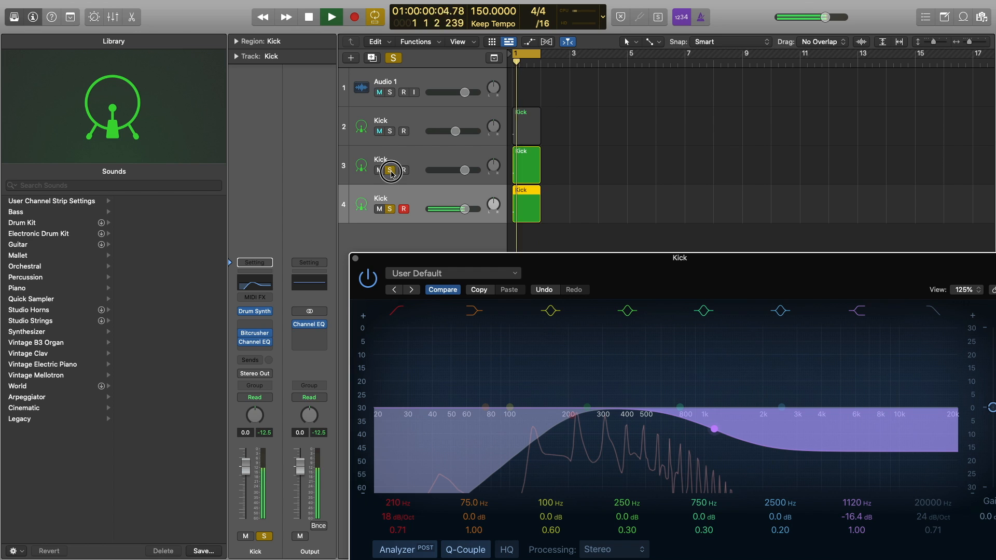
# Add the Kick on track 2 to the solo and audition all three layers together.
pyautogui.click(390, 131)
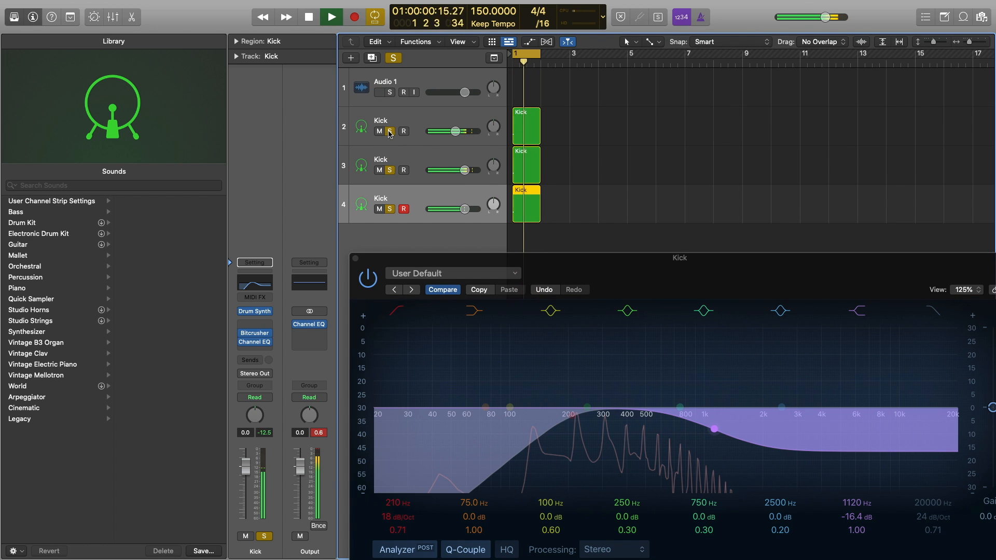
pyautogui.press('space')
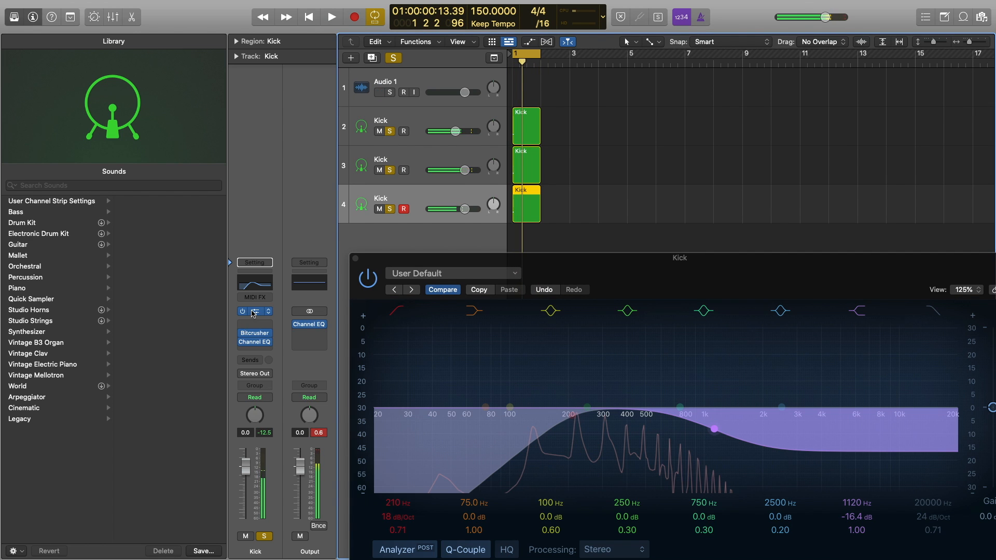
# Try track 4's Drum Synth with Saturation turned down to zero while the layers play, and close its window.
pyautogui.click(254, 314)
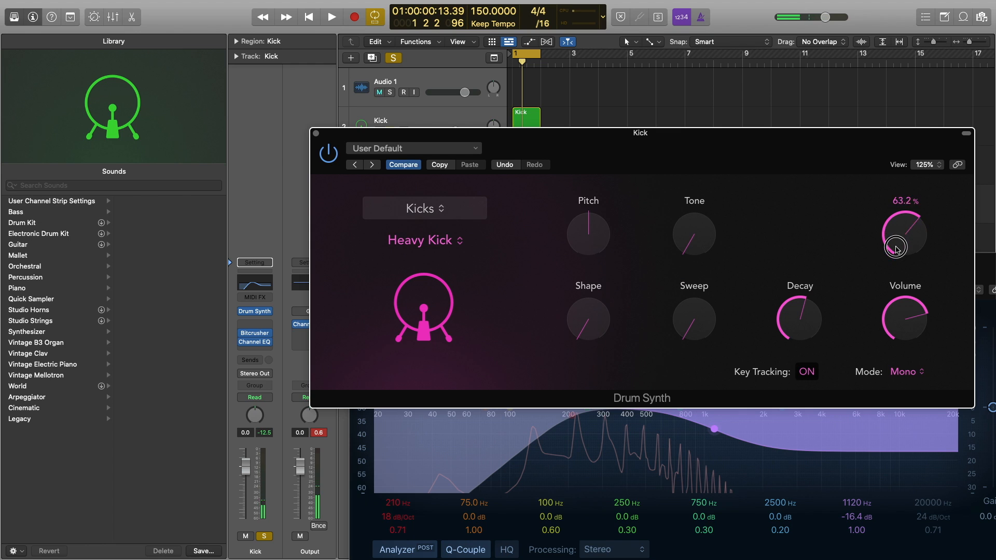
pyautogui.press('space')
pyautogui.moveTo(899, 271)
pyautogui.mouseDown()
pyautogui.moveTo(898, 208)
pyautogui.moveTo(888, 260)
pyautogui.mouseUp()
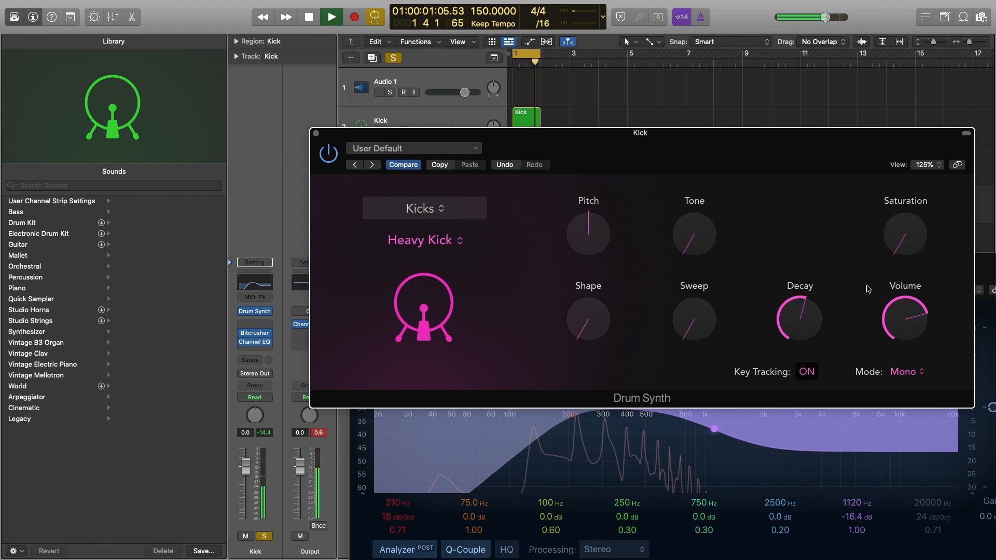
pyautogui.press('space')
pyautogui.click(316, 133)
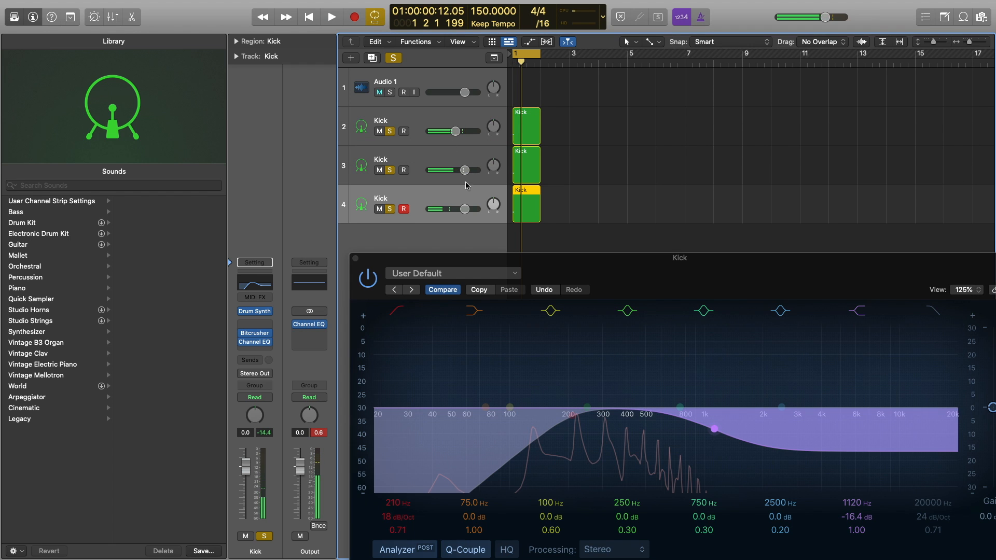
# Isolate track 4 by unsoloing tracks 2 and 3, and raise its Bitcrusher clip level to 0.0 dB during playback.
pyautogui.click(390, 171)
pyautogui.click(391, 133)
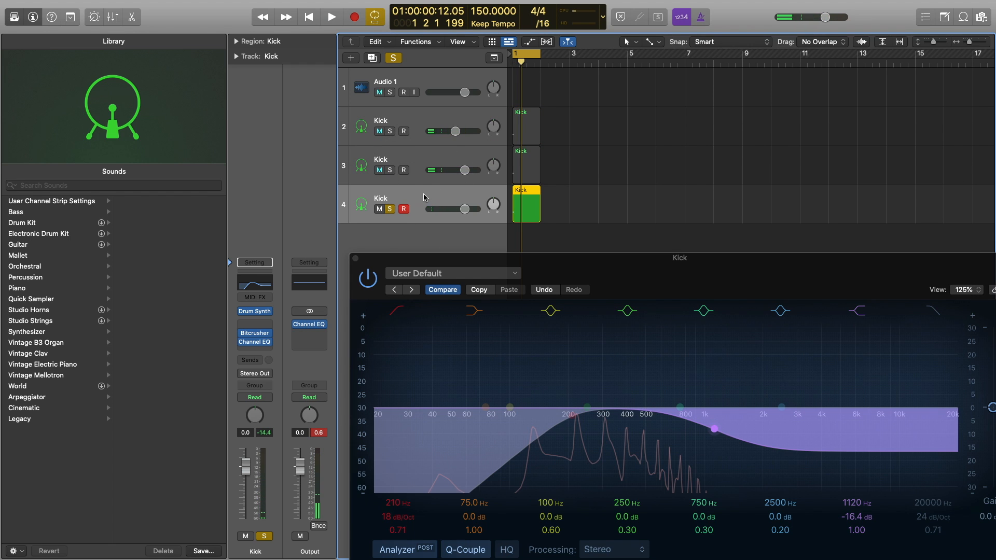
pyautogui.click(255, 333)
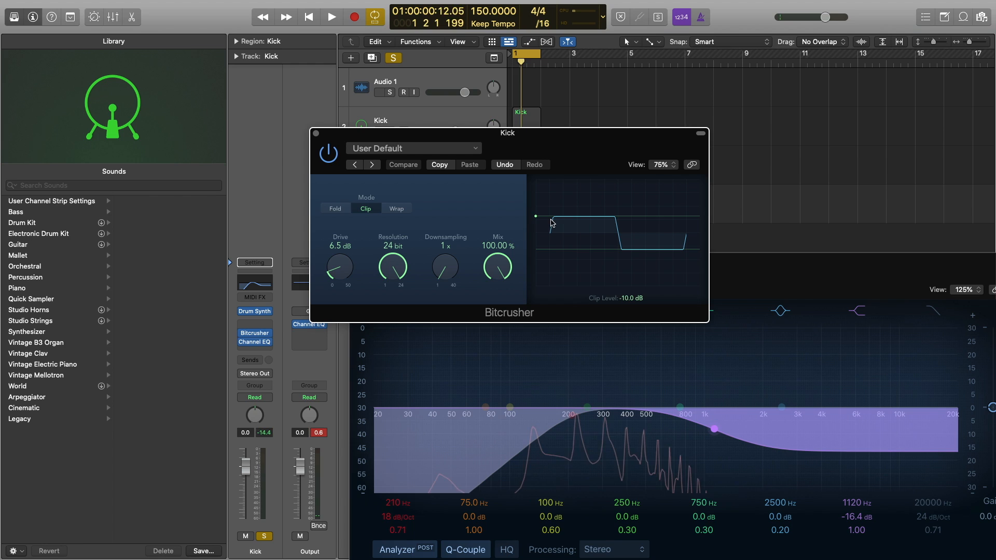
pyautogui.press('space')
pyautogui.moveTo(533, 222); pyautogui.dragTo(536, 196)
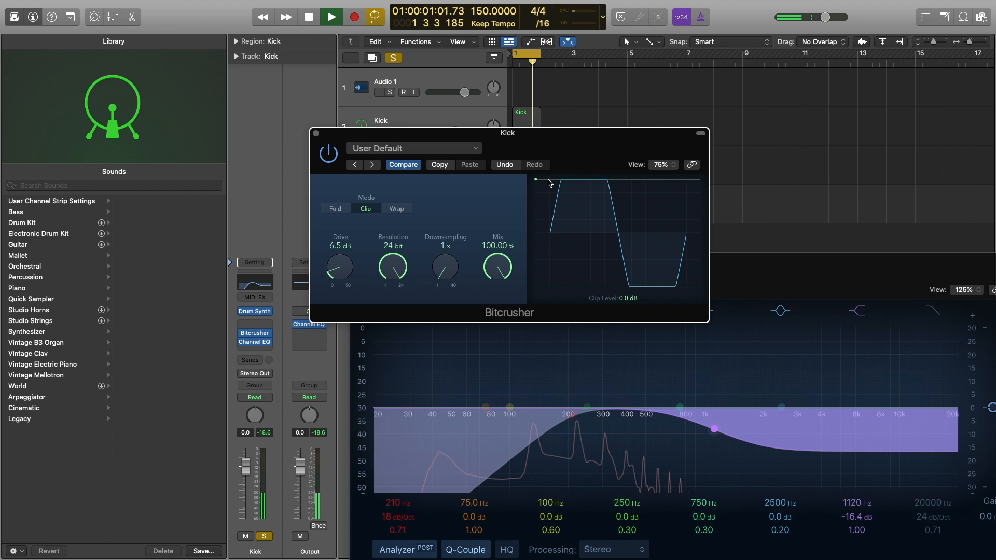
# Open track 4's Kick region in the Piano Roll, clear the plug-in windows from view, and lengthen the note to about beat 3.
pyautogui.moveTo(534, 136); pyautogui.dragTo(835, 92)
pyautogui.click(511, 207)
pyautogui.doubleClick(519, 207)
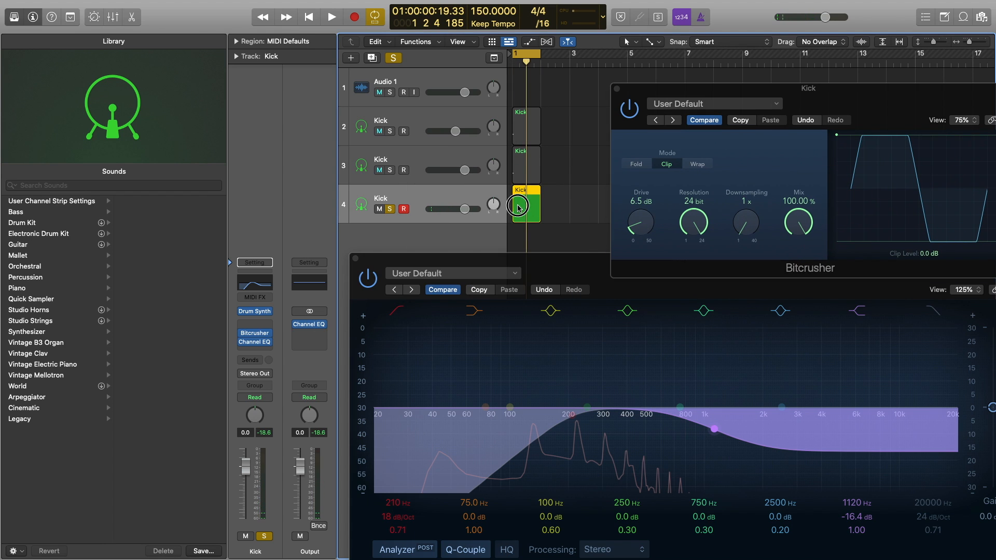
pyautogui.doubleClick(529, 202)
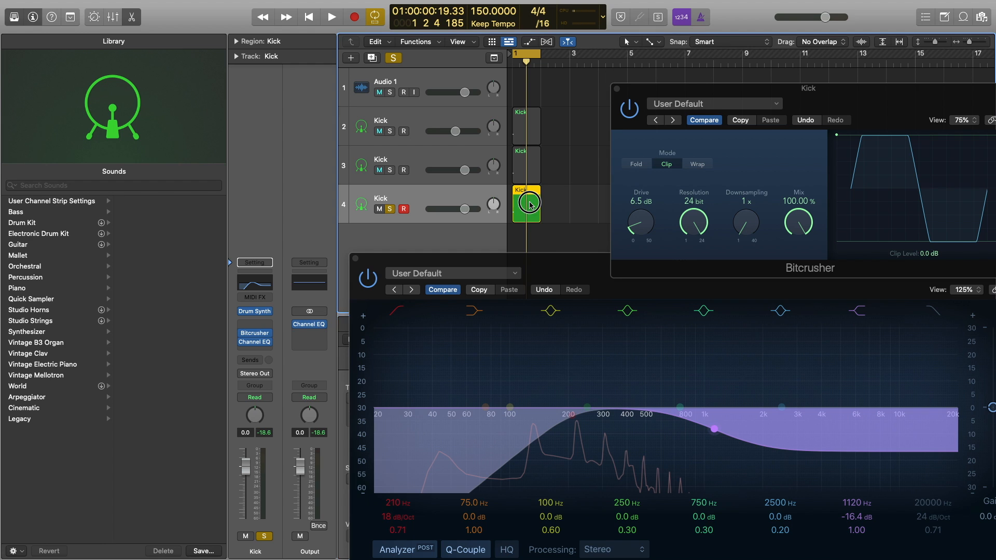
pyautogui.click(356, 259)
pyautogui.press('p')
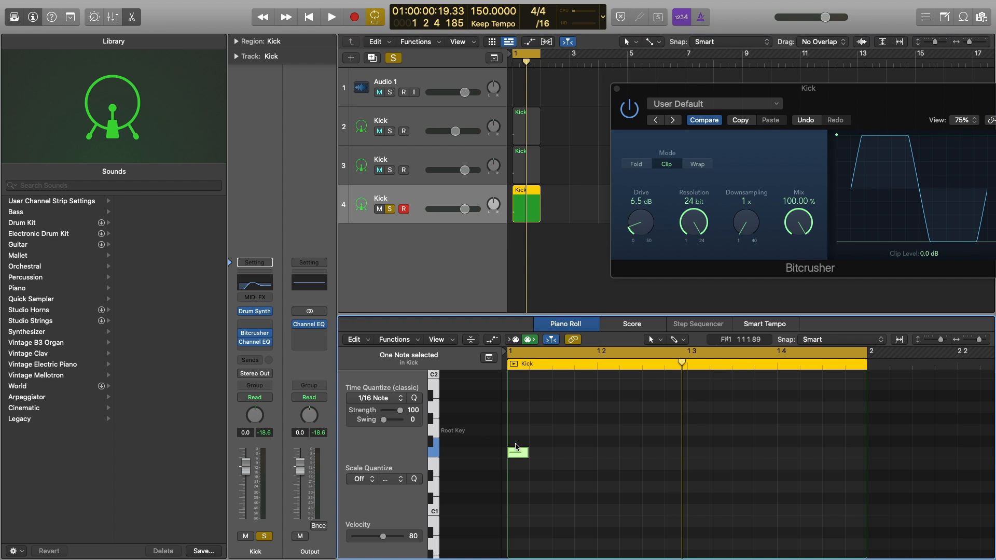
pyautogui.moveTo(527, 454); pyautogui.dragTo(687, 454)
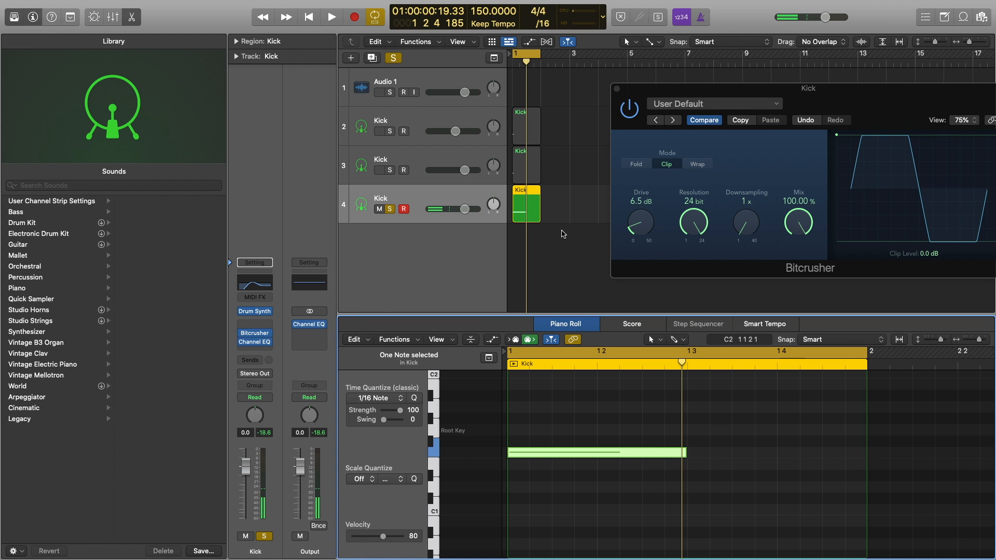
# Raise Saturation in track 4's Drum Synth to about two thirds while it plays, and close the plug-in.
pyautogui.click(256, 312)
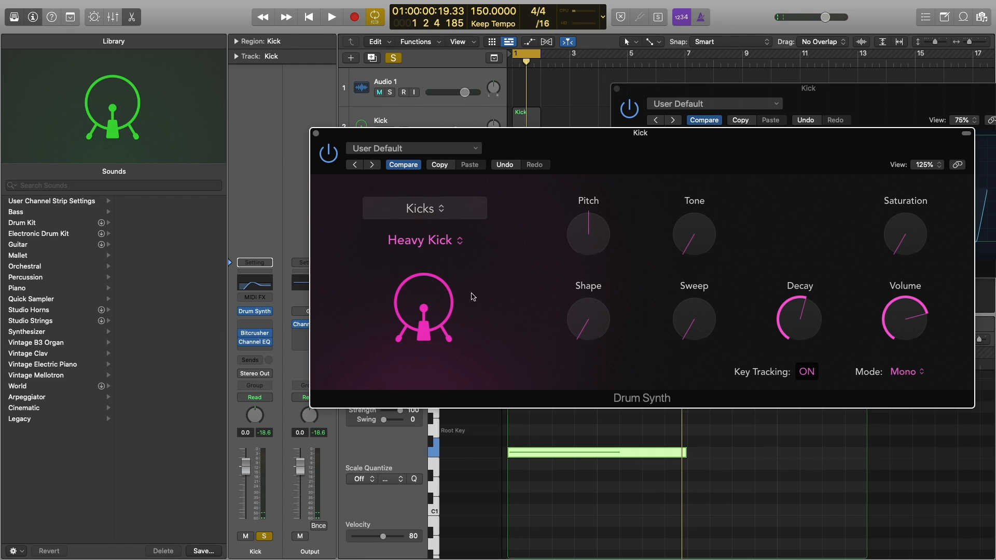
pyautogui.press('space')
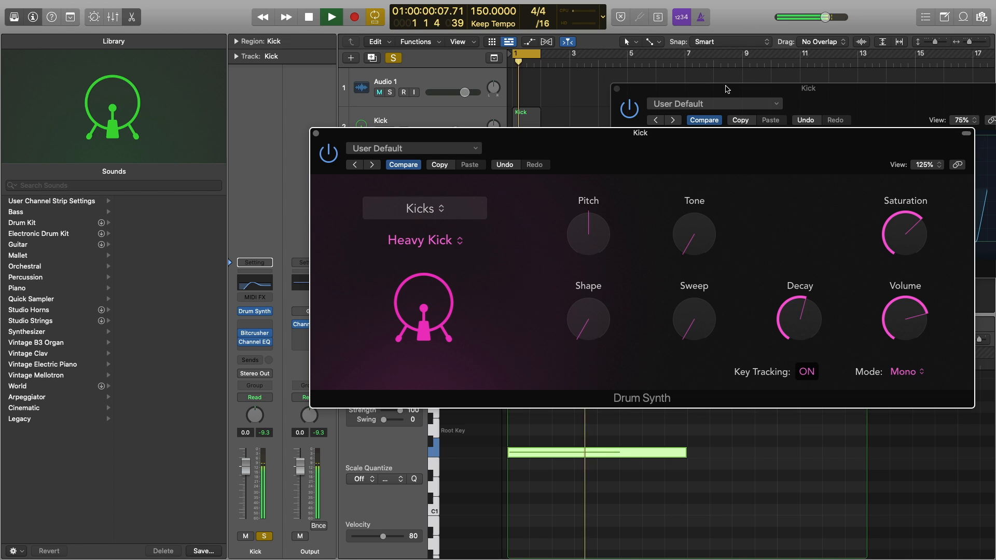
pyautogui.click(316, 133)
pyautogui.press('space')
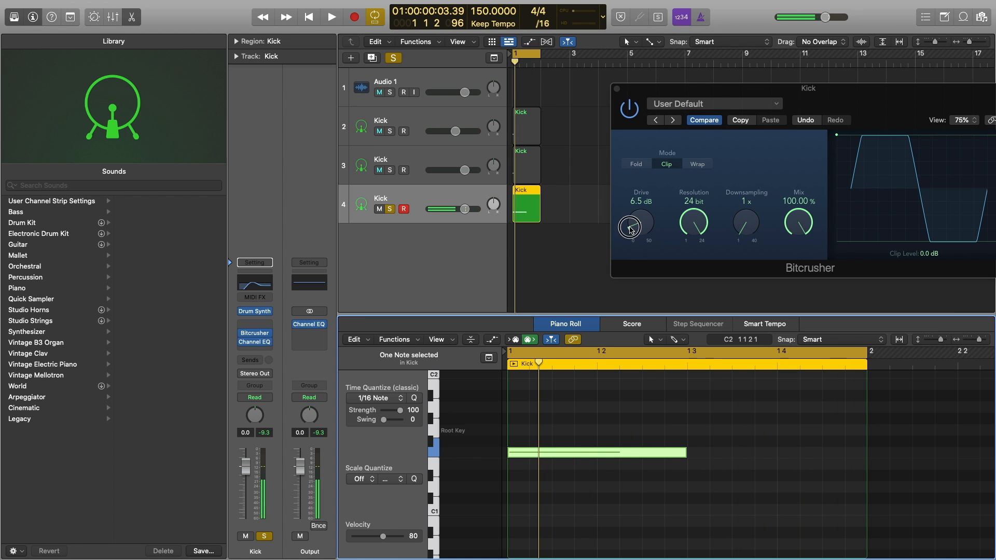
# Set the Bitcrusher Drive on track 4 to 20.0 dB and play the layer.
pyautogui.moveTo(630, 228); pyautogui.dragTo(634, 184)
pyautogui.press('space')
pyautogui.moveTo(640, 218); pyautogui.dragTo(640, 225)
pyautogui.press('space')
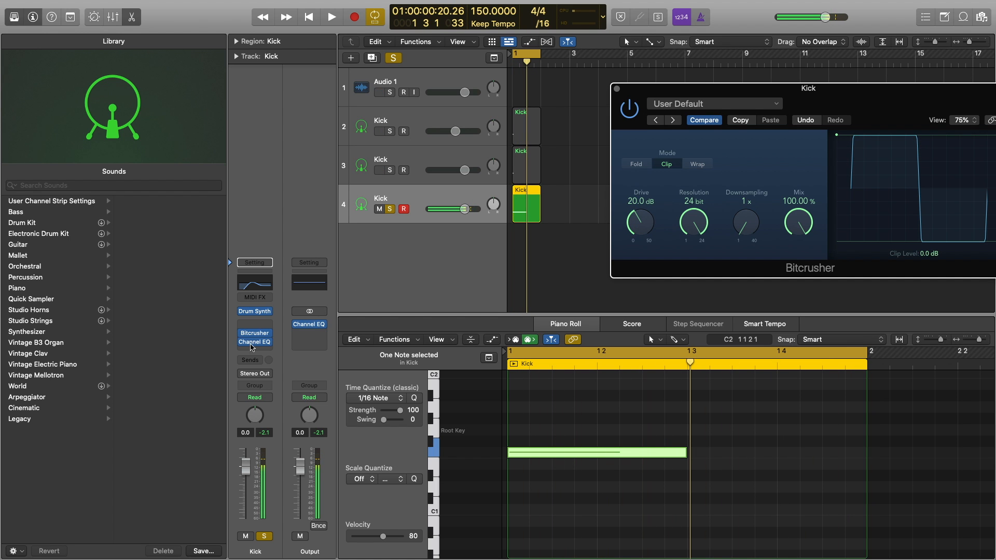
# Shorten the Decay in track 4's Drum Synth, listen to the layer, and close the plug-in.
pyautogui.click(256, 311)
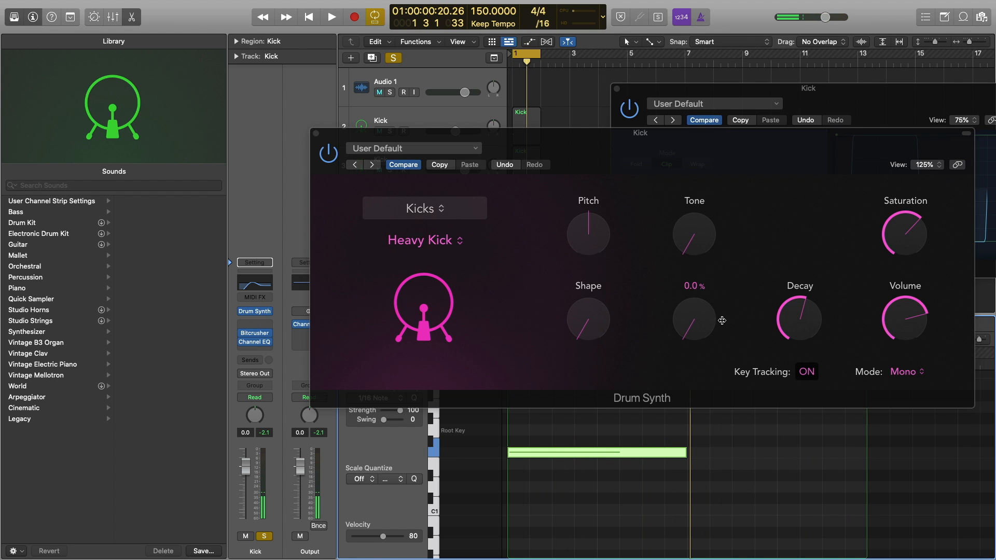
pyautogui.moveTo(792, 317)
pyautogui.mouseDown()
pyautogui.moveTo(787, 340)
pyautogui.moveTo(797, 318)
pyautogui.mouseUp()
pyautogui.press('space')
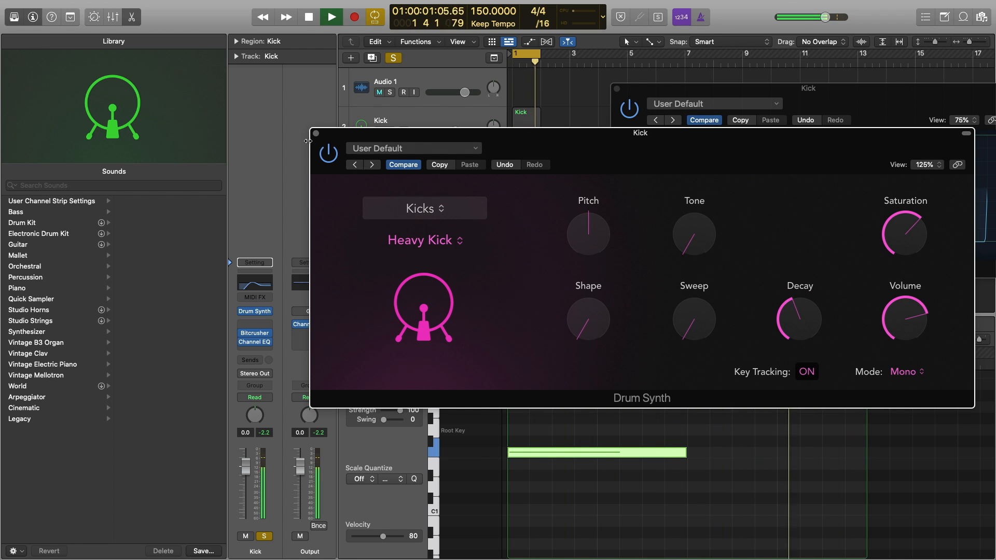
pyautogui.press('super+w')
pyautogui.press('space')
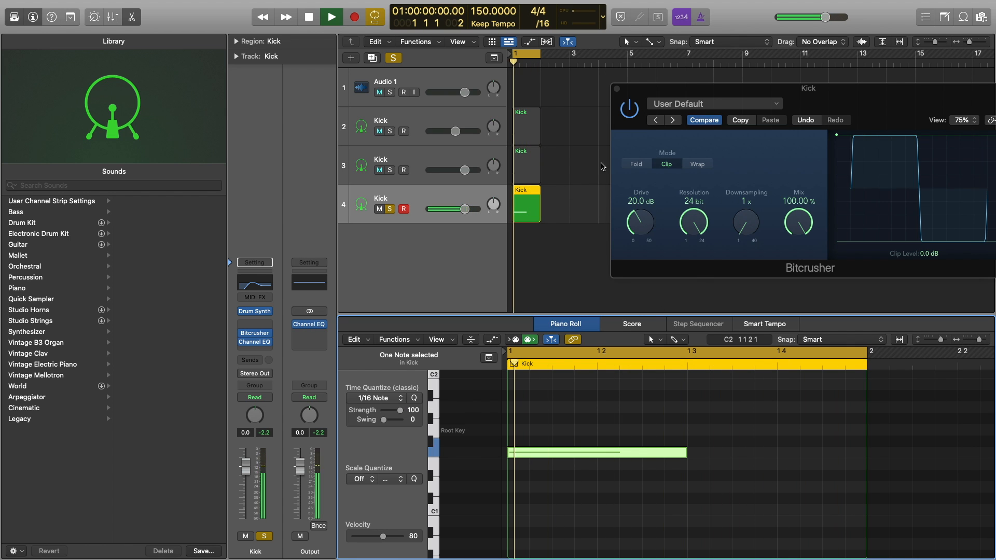
# Close the Bitcrusher and set the high shelf in track 4's Channel EQ to 1320 Hz, -15.2 dB and Q 0.56.
pyautogui.click(617, 89)
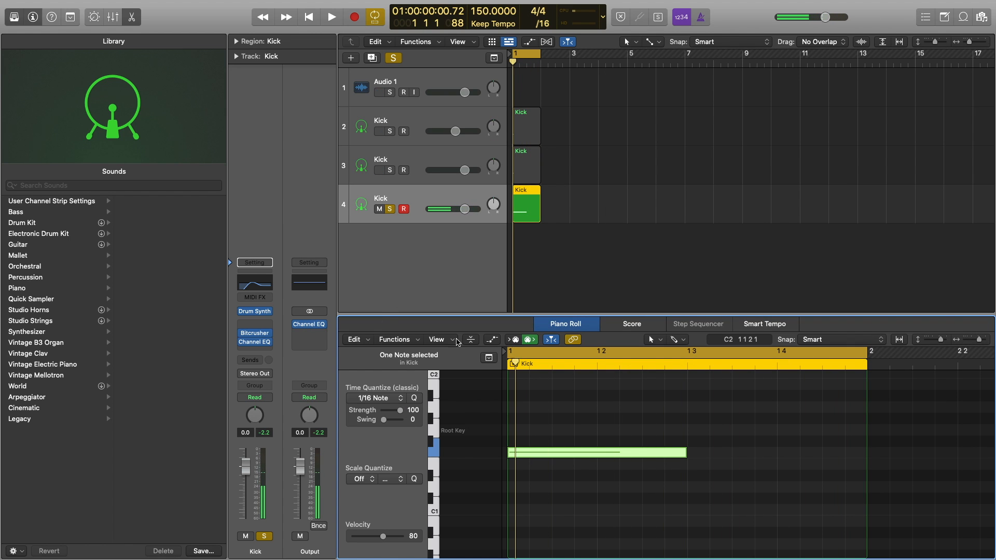
pyautogui.click(254, 343)
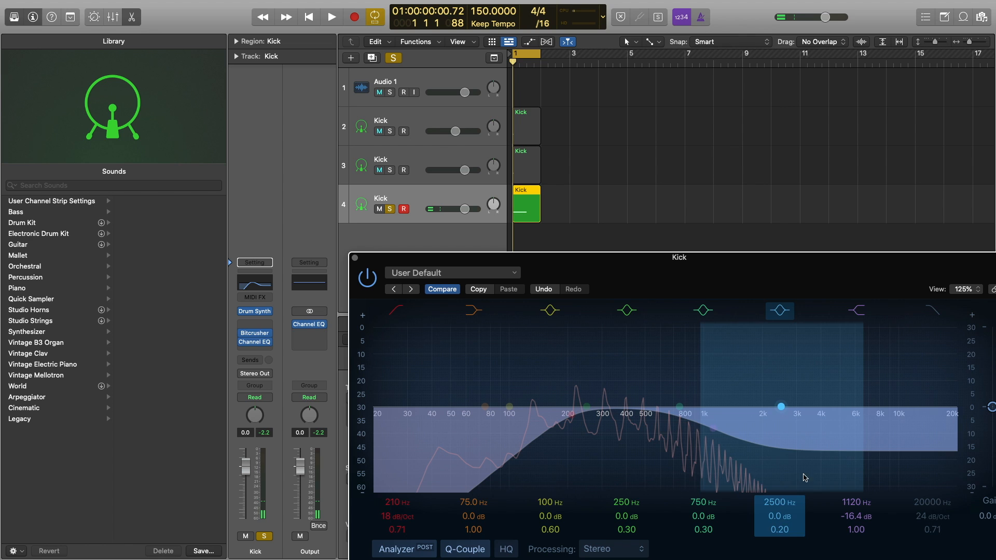
pyautogui.moveTo(713, 432); pyautogui.dragTo(651, 430)
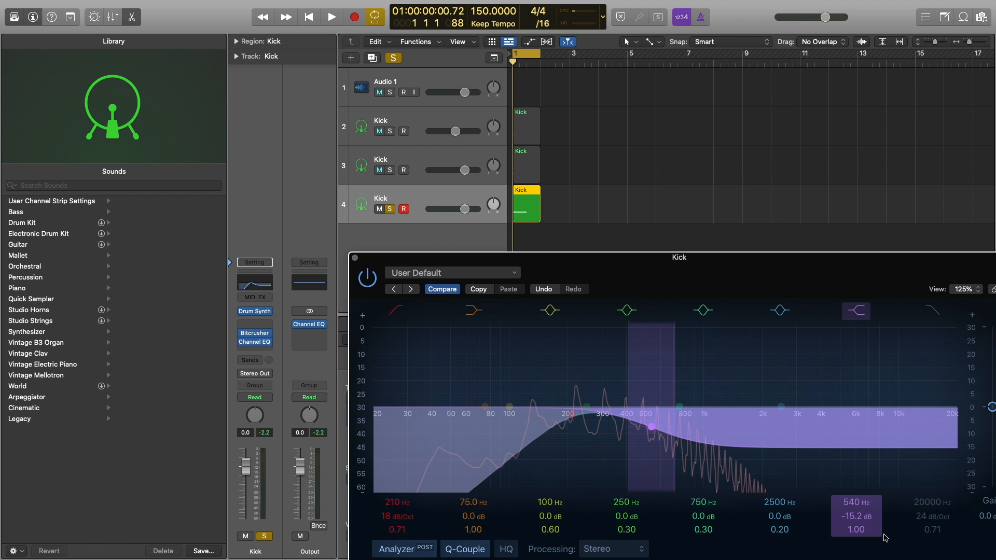
pyautogui.moveTo(859, 530); pyautogui.dragTo(859, 550)
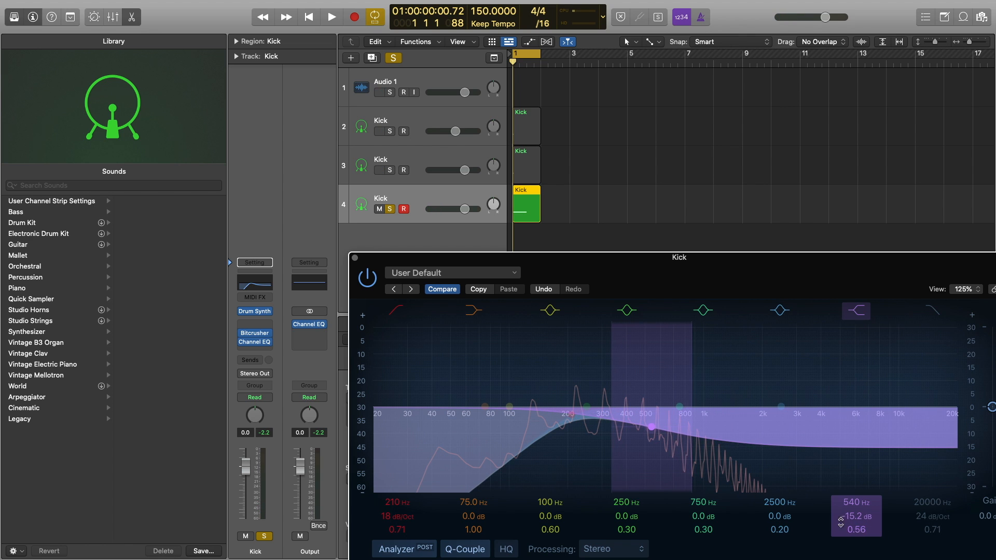
pyautogui.moveTo(849, 501); pyautogui.dragTo(848, 481)
pyautogui.press('space')
# Unsolo track 4 and balance the layers during playback, lowering track 4 to -10.6 dB and track 3 slightly.
pyautogui.click(391, 210)
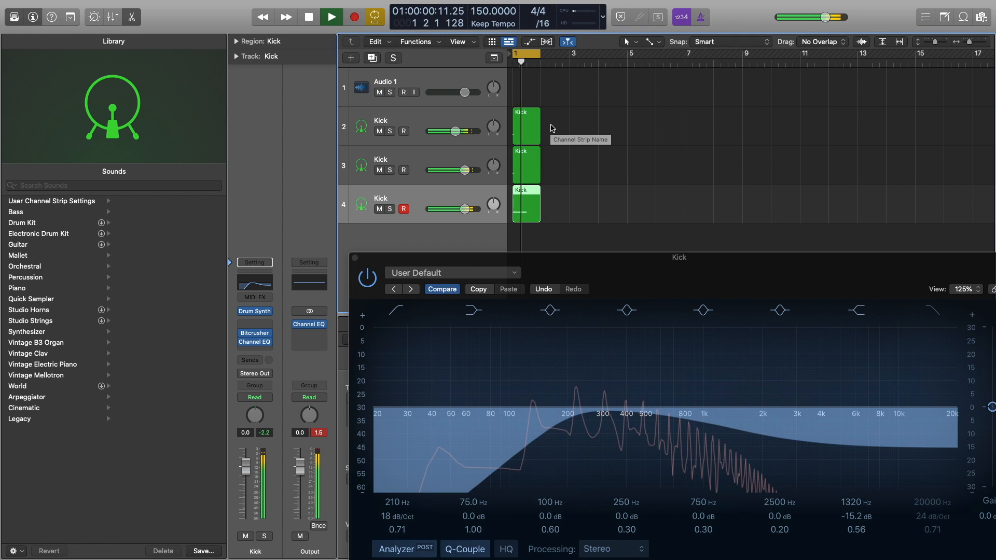
pyautogui.press('space')
pyautogui.moveTo(465, 209); pyautogui.dragTo(426, 209)
pyautogui.press('space')
pyautogui.moveTo(465, 171); pyautogui.dragTo(452, 172)
pyautogui.moveTo(441, 209); pyautogui.dragTo(438, 209)
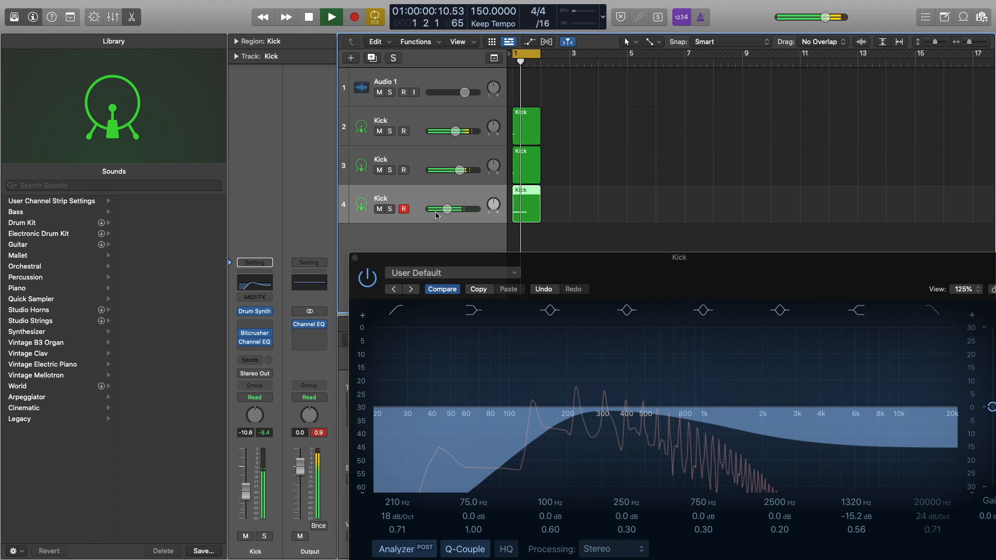
pyautogui.press('space')
# Close the Channel EQ and shorten track 4's note to a brief hit at the start of bar 1.
pyautogui.click(356, 258)
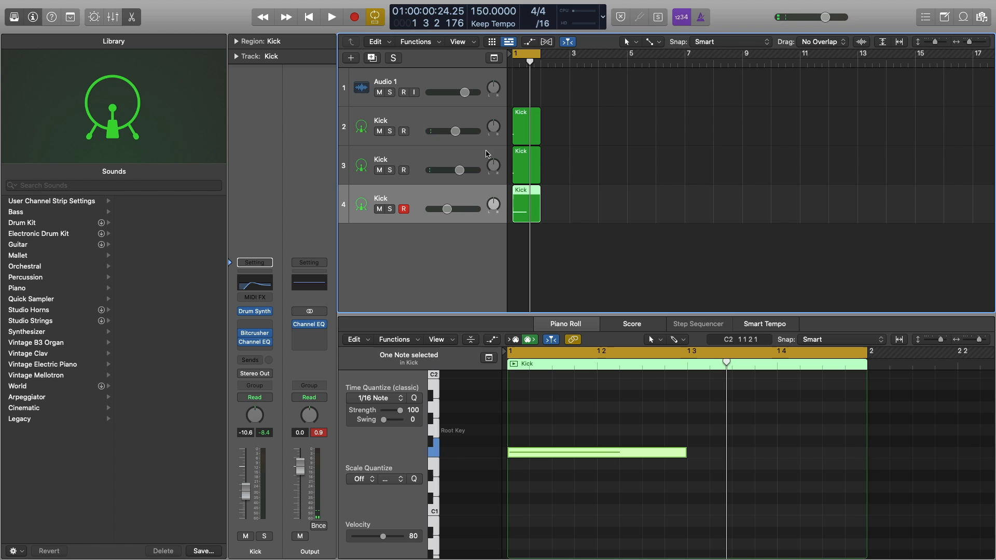
pyautogui.click(687, 450)
pyautogui.moveTo(685, 452); pyautogui.dragTo(528, 452)
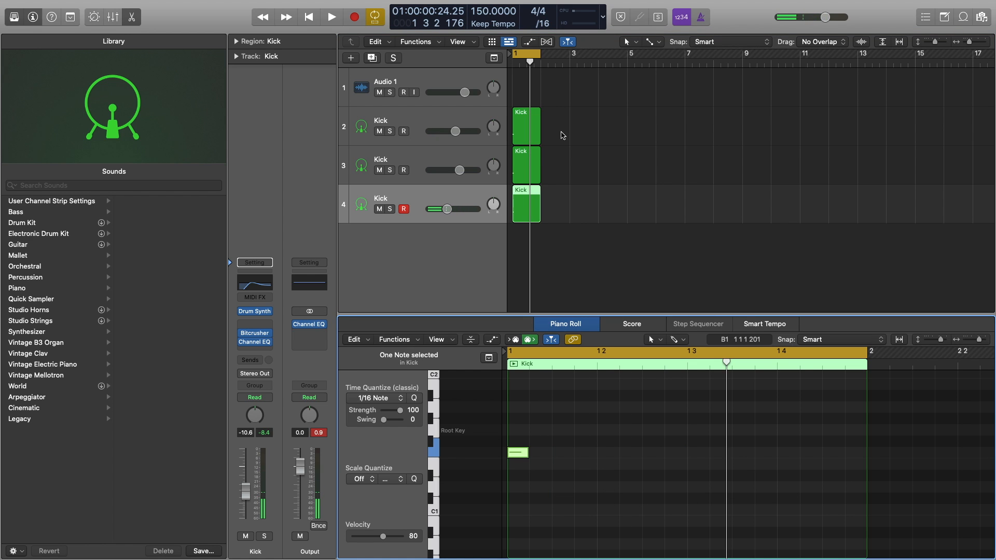
# Group the three Kick tracks into a Summing Stack.
pyautogui.keyDown('shift'); pyautogui.click(408, 117); pyautogui.keyUp('shift')
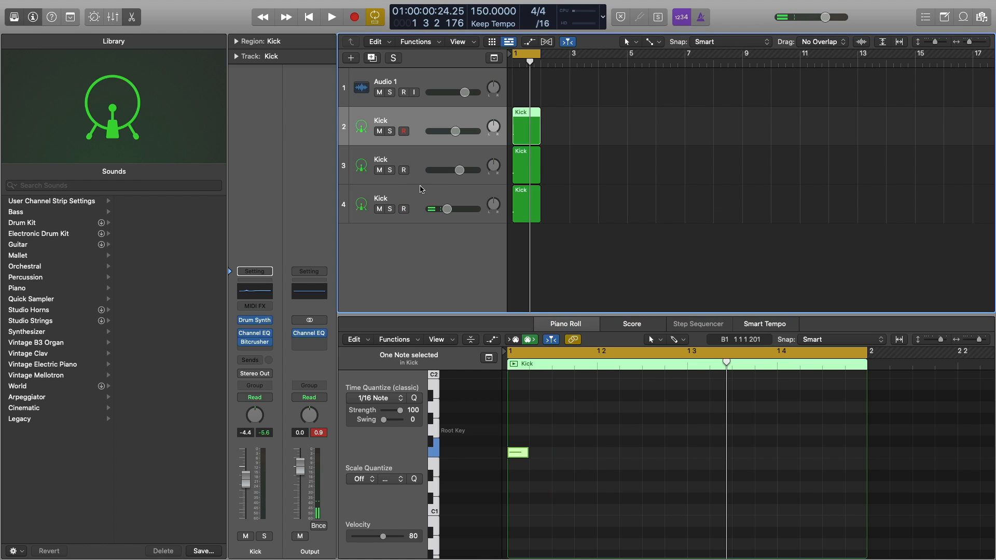
pyautogui.rightClick(423, 128)
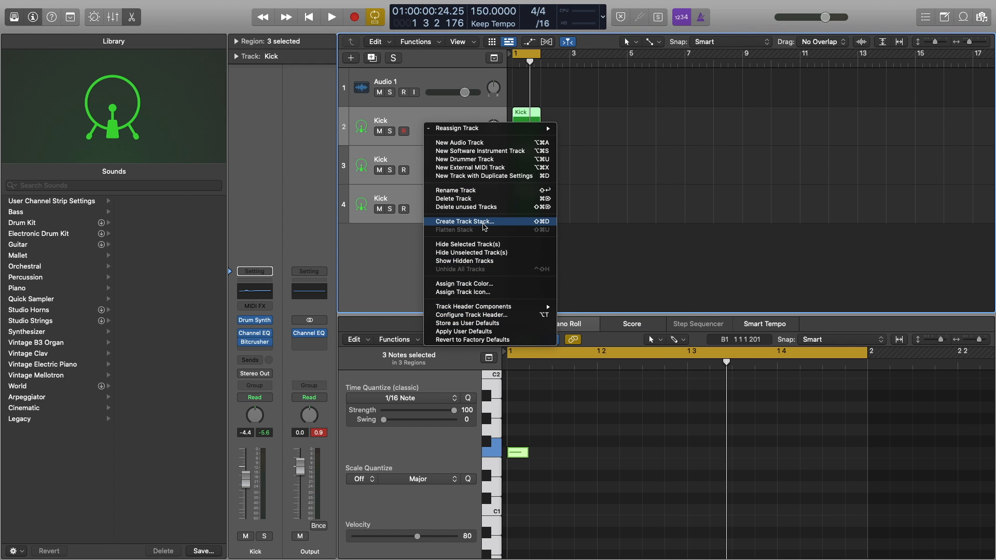
pyautogui.click(484, 223)
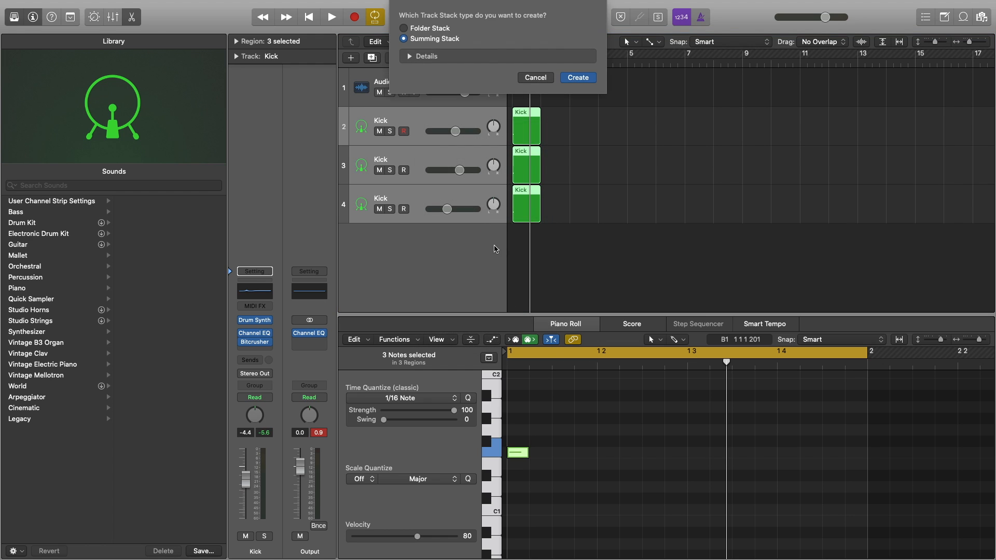
pyautogui.click(589, 81)
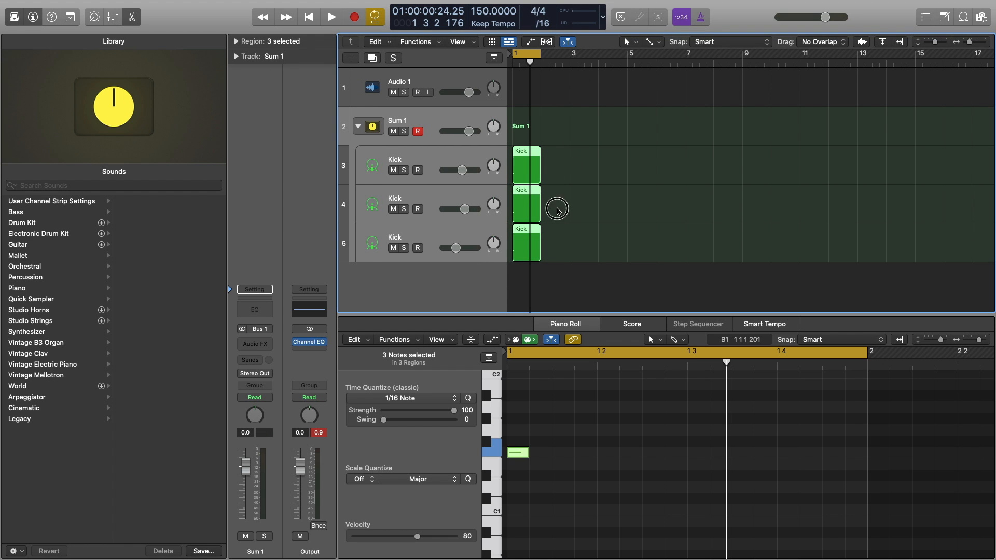
# Delete the regions on the lower two Kick tracks and move the remaining Kick region onto the Sum 1 track.
pyautogui.moveTo(557, 208); pyautogui.dragTo(525, 246)
pyautogui.press('Delete')
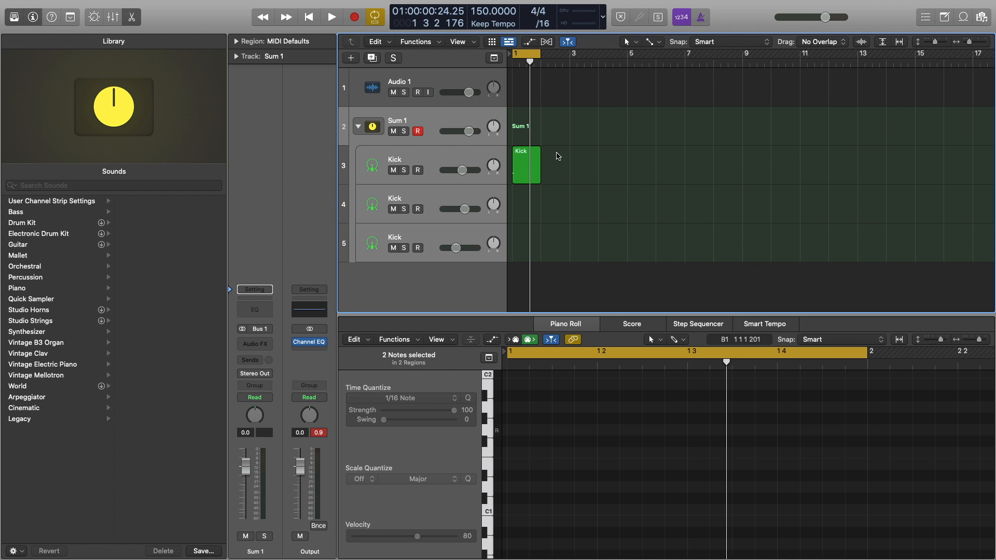
pyautogui.moveTo(523, 165); pyautogui.dragTo(524, 137)
# Audition the Sum 1 stack, turn the cycle off, and close the Piano Roll.
pyautogui.press('space')
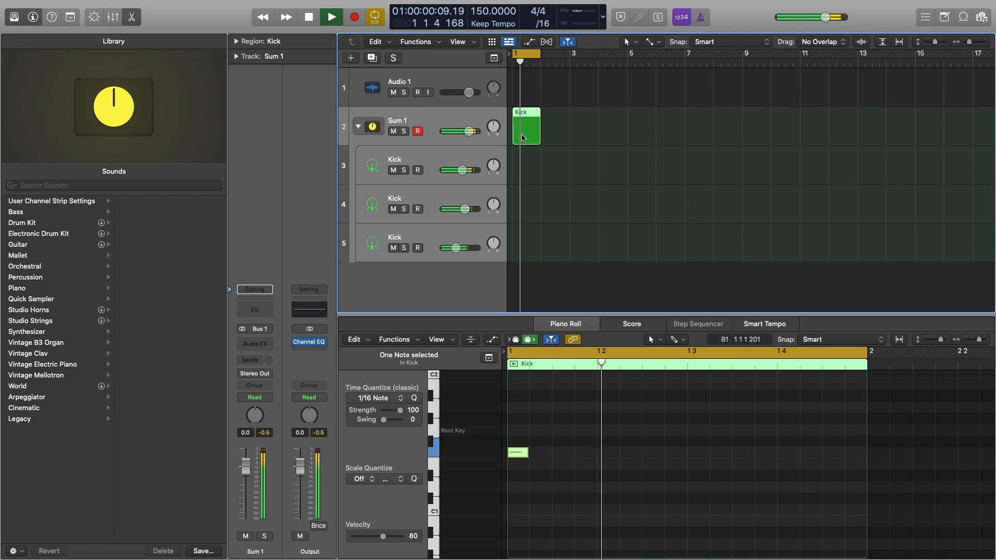
pyautogui.press('space')
pyautogui.press('c')
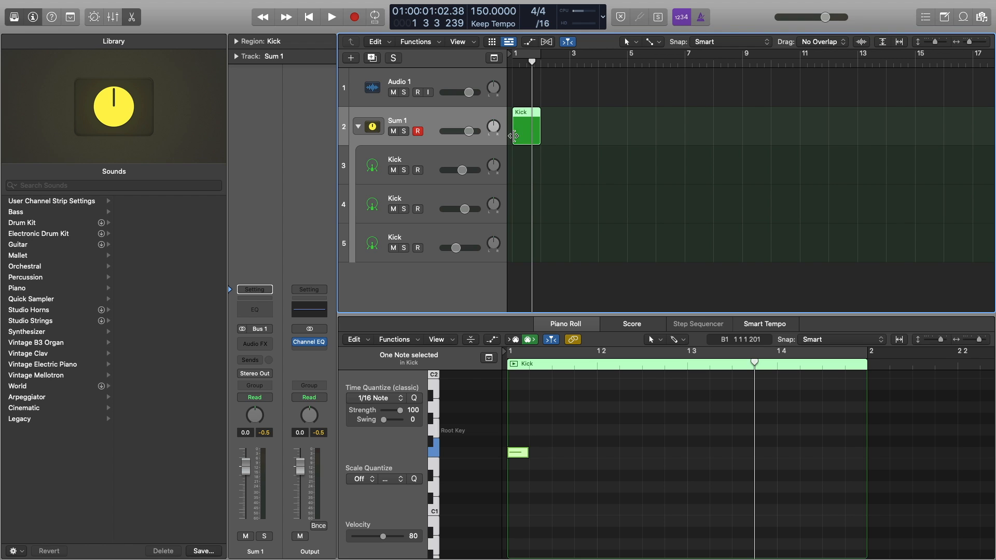
pyautogui.press('e')
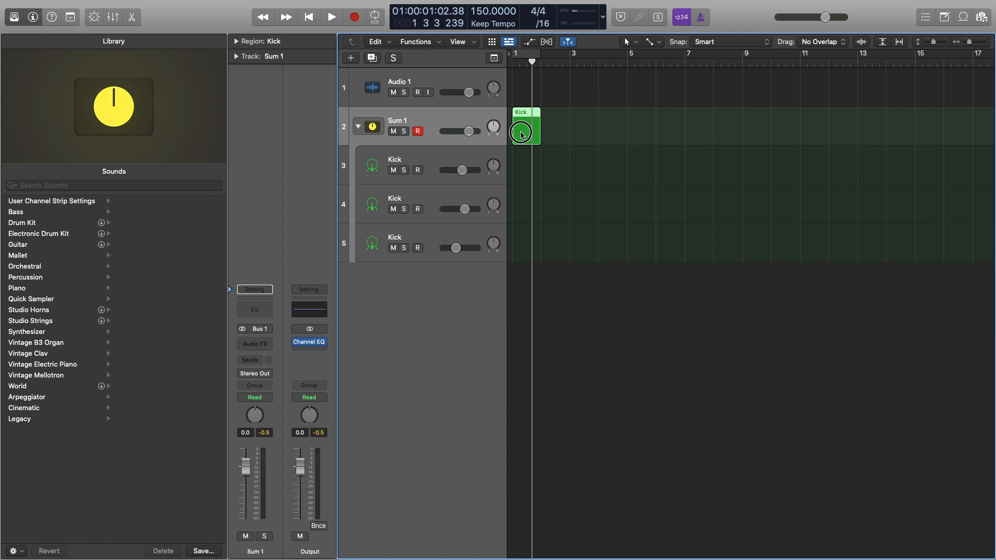
# Open the Kick region on Sum 1 for note editing, copy its F1 note to position 1 2 3 and audition it.
pyautogui.doubleClick(521, 134)
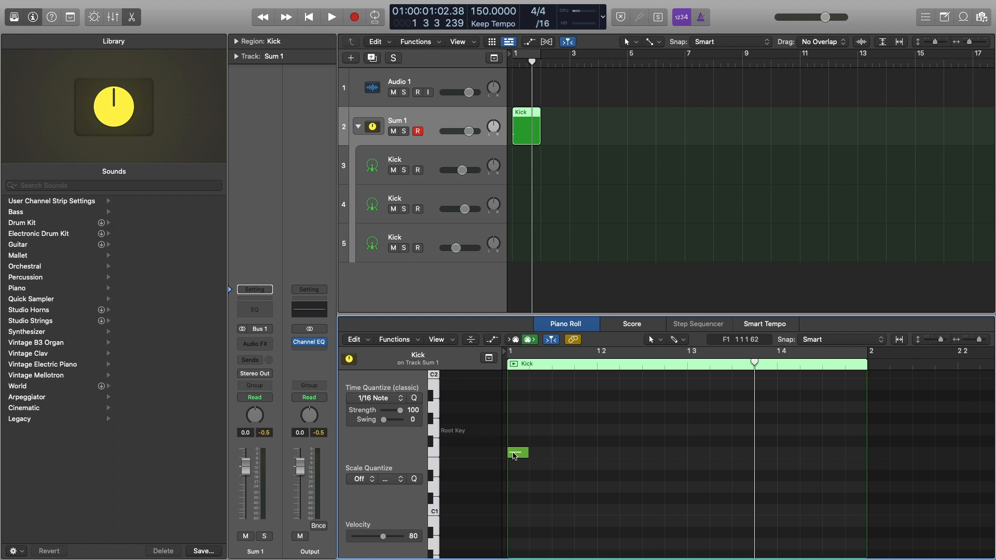
pyautogui.moveTo(519, 453); pyautogui.dragTo(583, 454)
pyautogui.press('space')
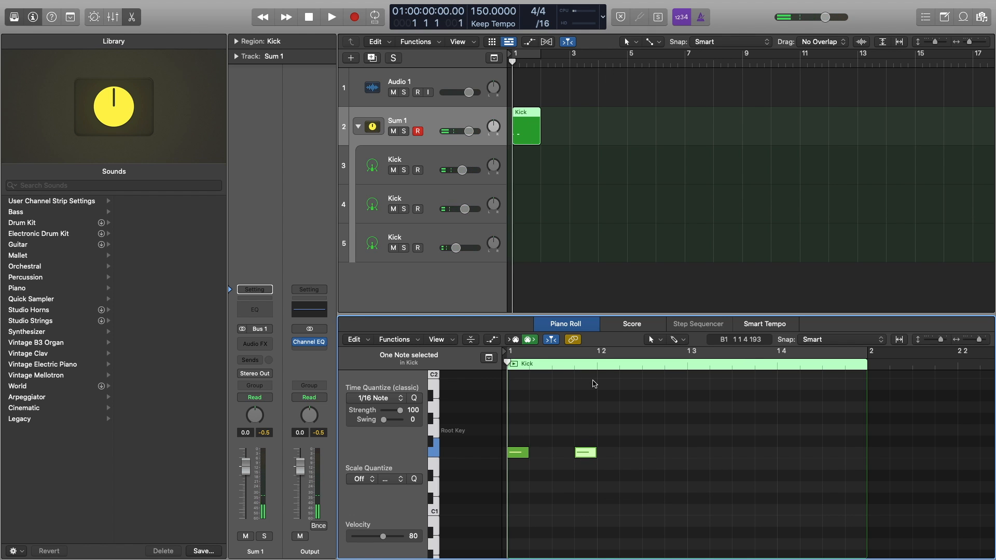
pyautogui.press('space')
pyautogui.moveTo(584, 453); pyautogui.dragTo(652, 457)
pyautogui.press('space')
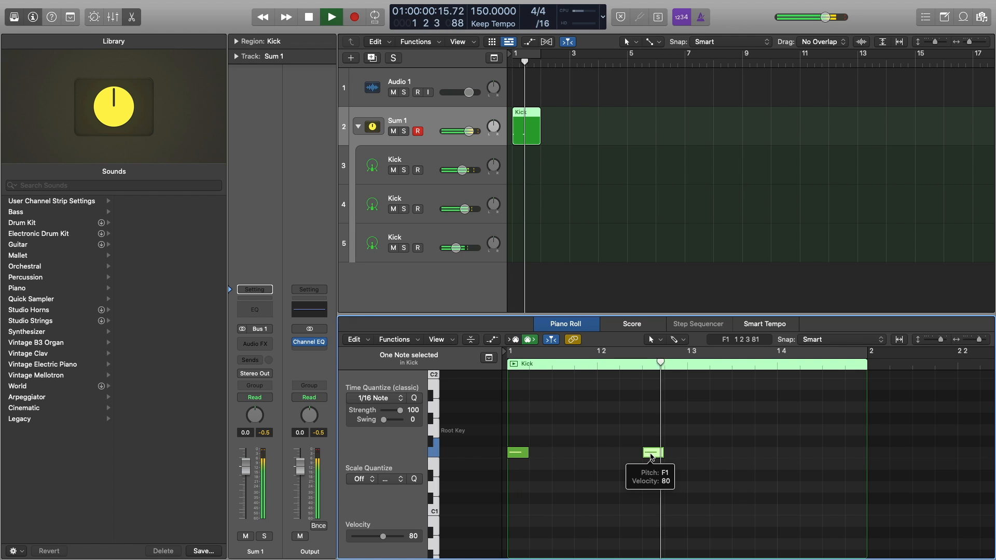
pyautogui.press('space')
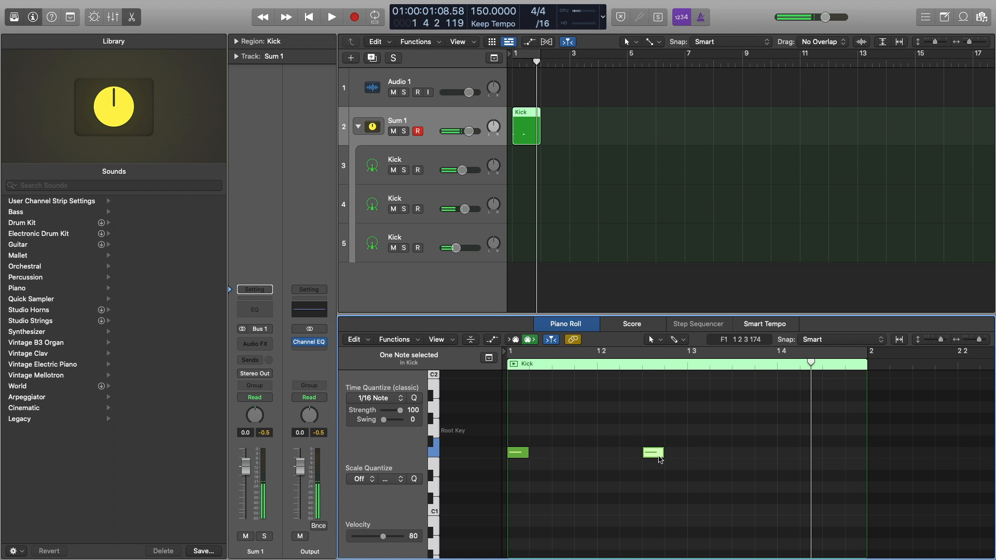
# Add another copy of the F1 note on beat 4 of bar 1 and play the pattern.
pyautogui.moveTo(656, 456)
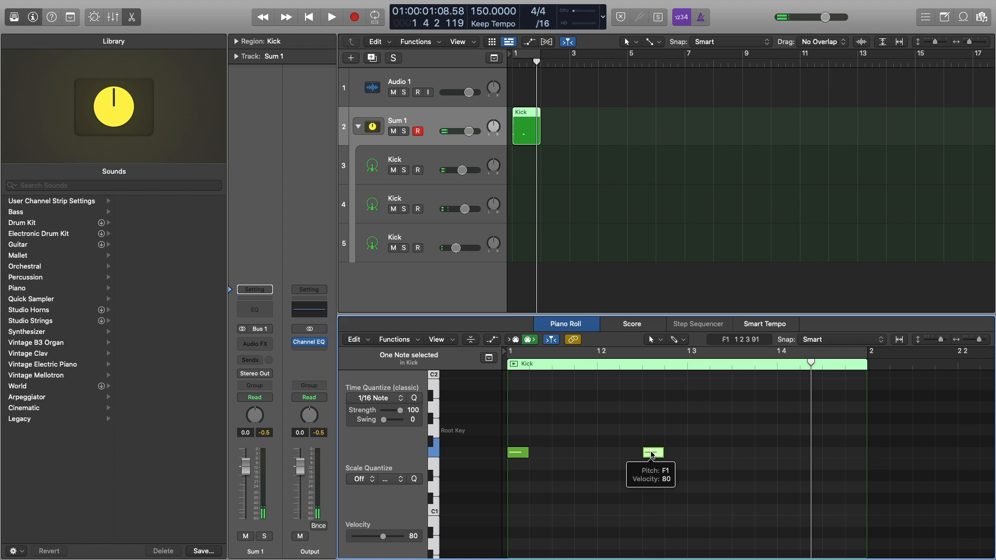
pyautogui.moveTo(653, 455); pyautogui.dragTo(776, 451)
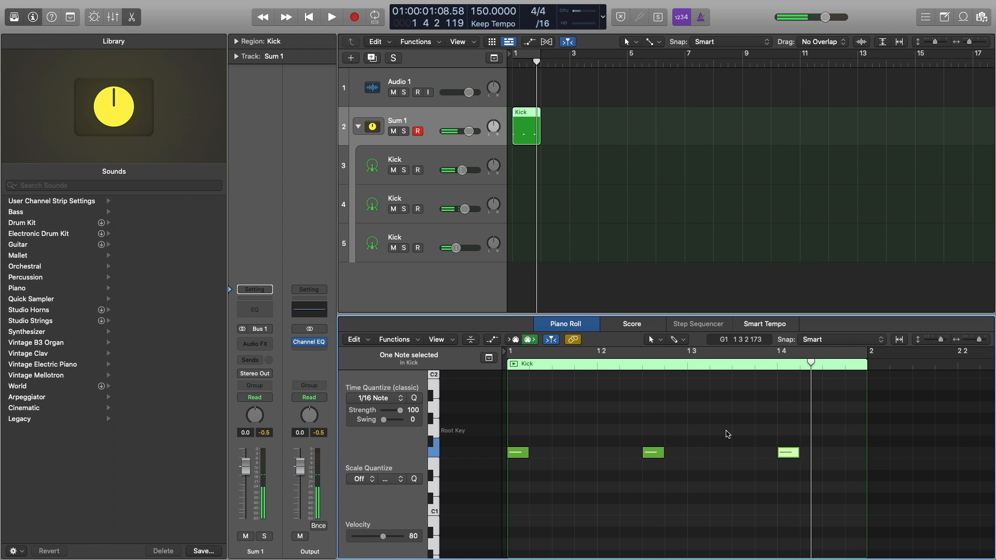
pyautogui.press('space')
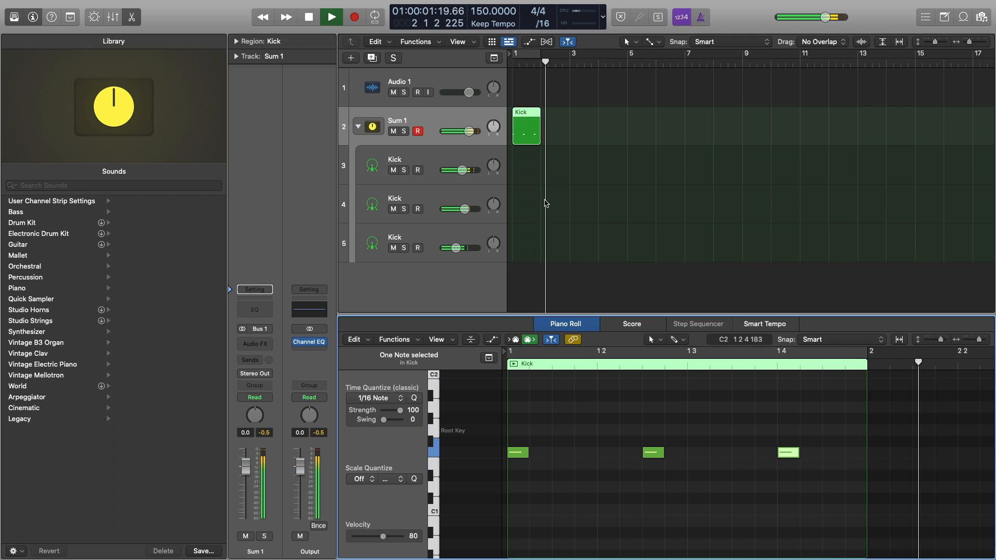
pyautogui.press('space')
# Extend the Kick region on Sum 1 to the start of bar 3.
pyautogui.moveTo(540, 140); pyautogui.dragTo(570, 139)
pyautogui.hscroll(2, 724, 400)
pyautogui.scroll(-3, 720, 410)
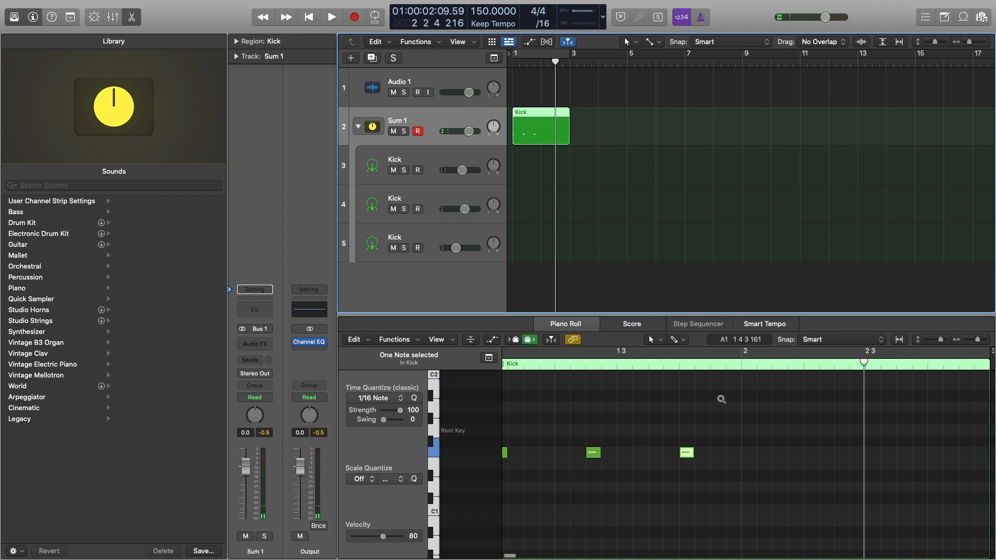
pyautogui.scroll(-1, 720, 324)
pyautogui.hscroll(-1, 720, 467)
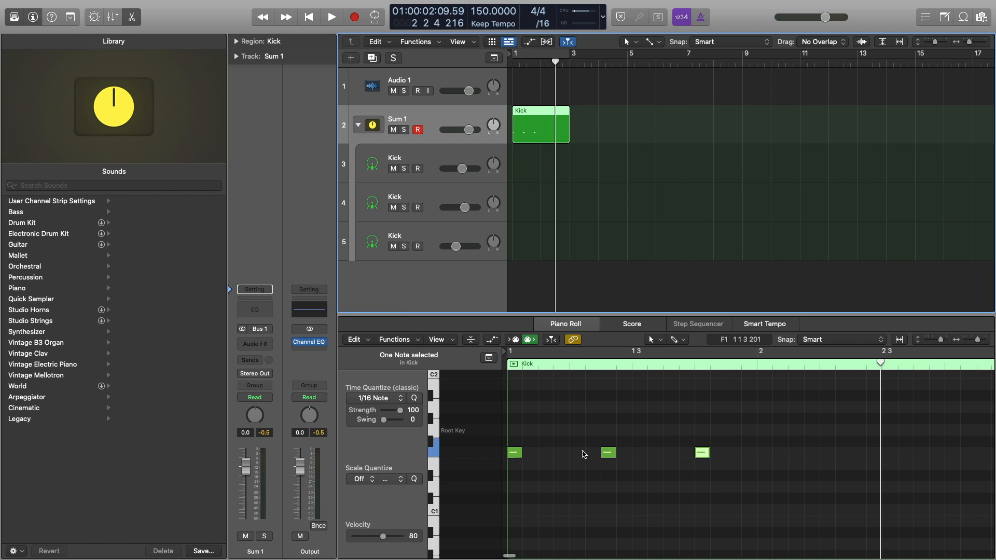
# Copy the last kick note to beat 2 of bar 2 and play the two-bar pattern.
pyautogui.click(520, 455)
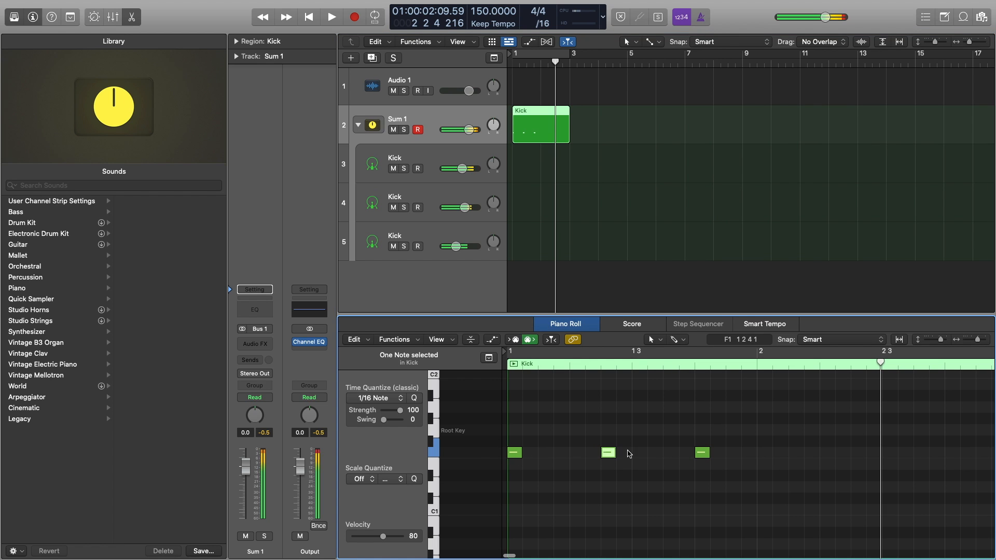
pyautogui.click(703, 452)
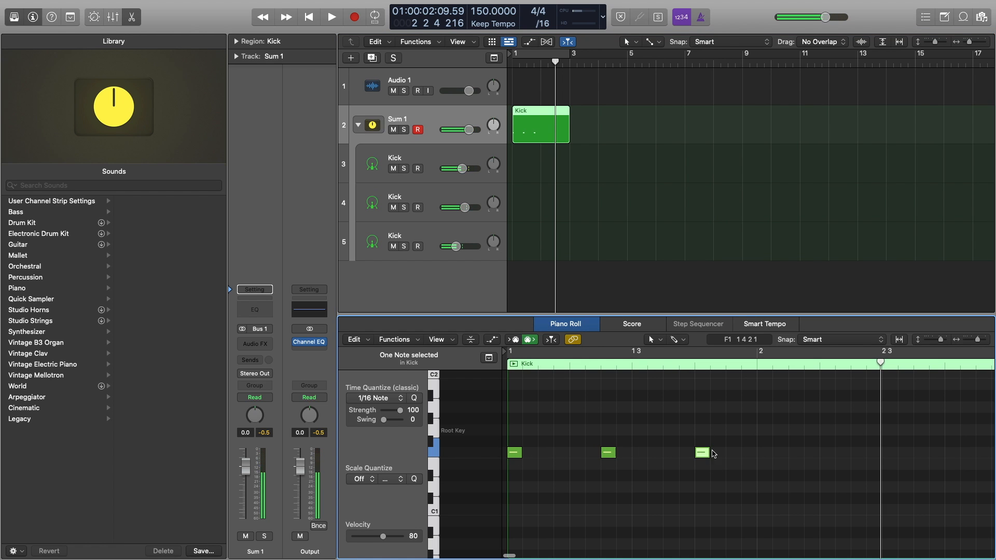
pyautogui.moveTo(706, 455)
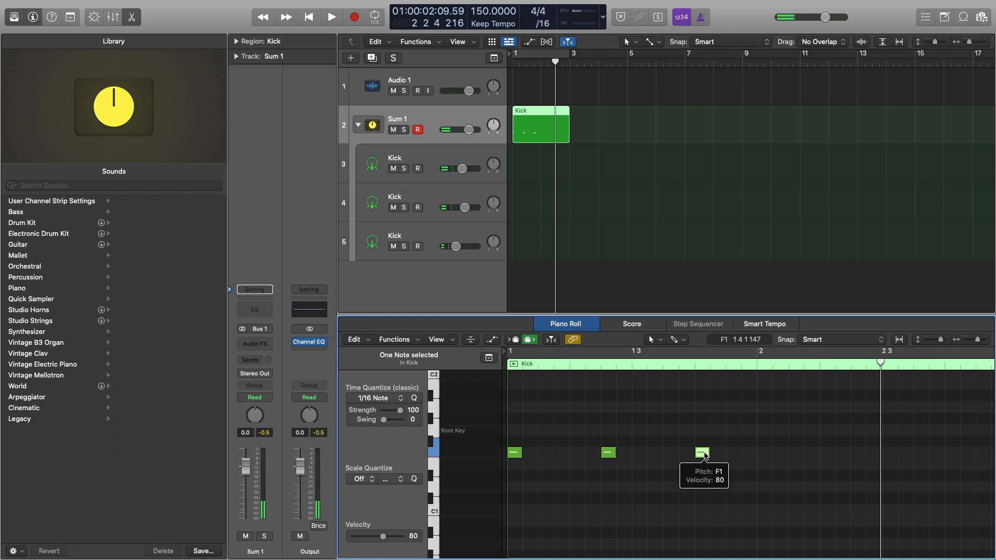
pyautogui.moveTo(706, 455); pyautogui.dragTo(828, 457)
pyautogui.press('space')
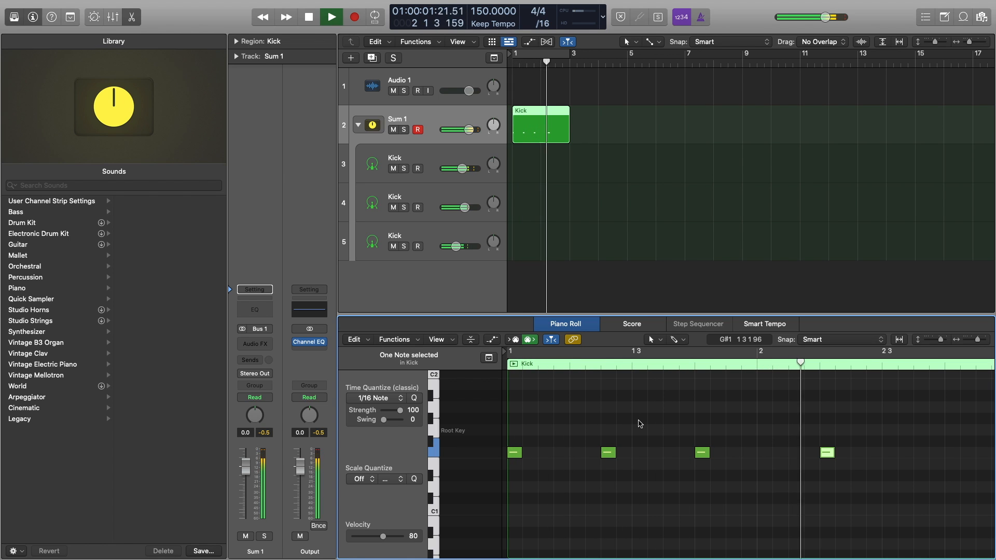
pyautogui.press('space')
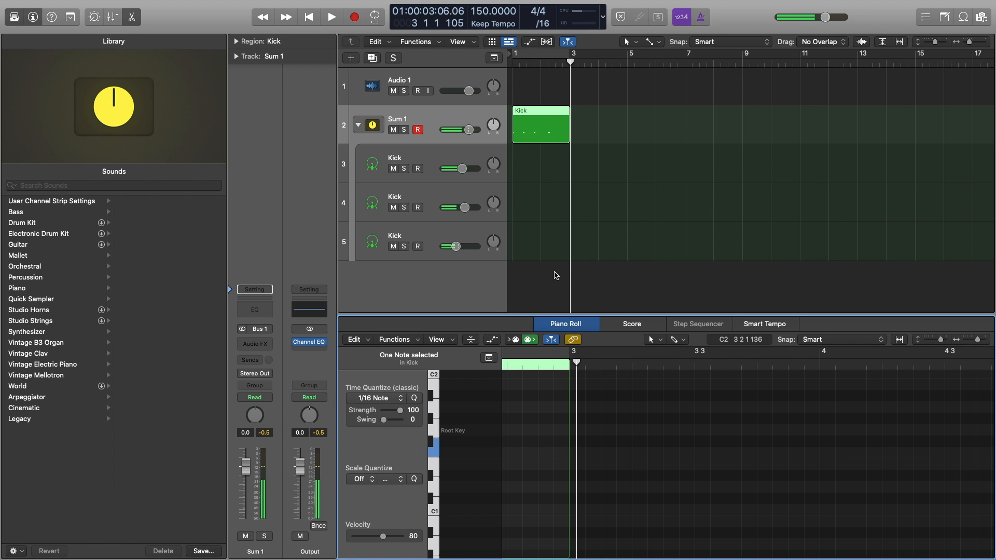
# Duplicate the two-bar Kick region at bar 3 and show the notes of both regions together.
pyautogui.scroll(-3, 543, 138)
pyautogui.moveTo(530, 129); pyautogui.dragTo(563, 128)
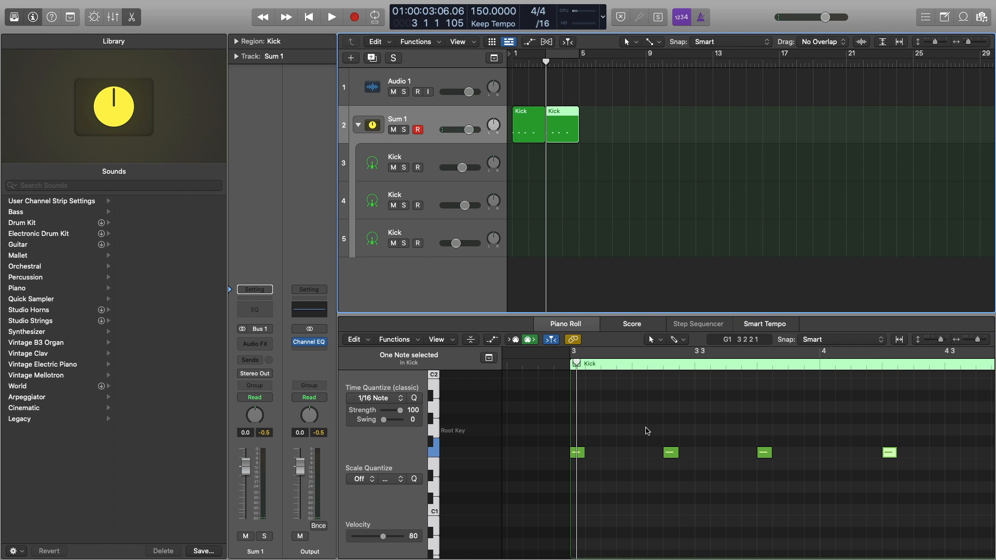
pyautogui.keyDown('shift'); pyautogui.click(533, 119); pyautogui.keyUp('shift')
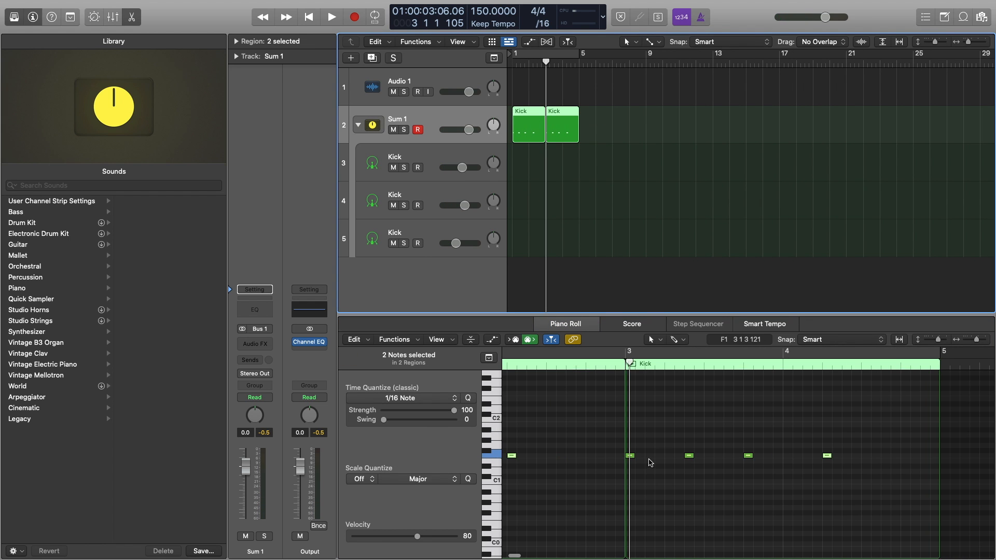
pyautogui.hscroll(-2, 633, 458)
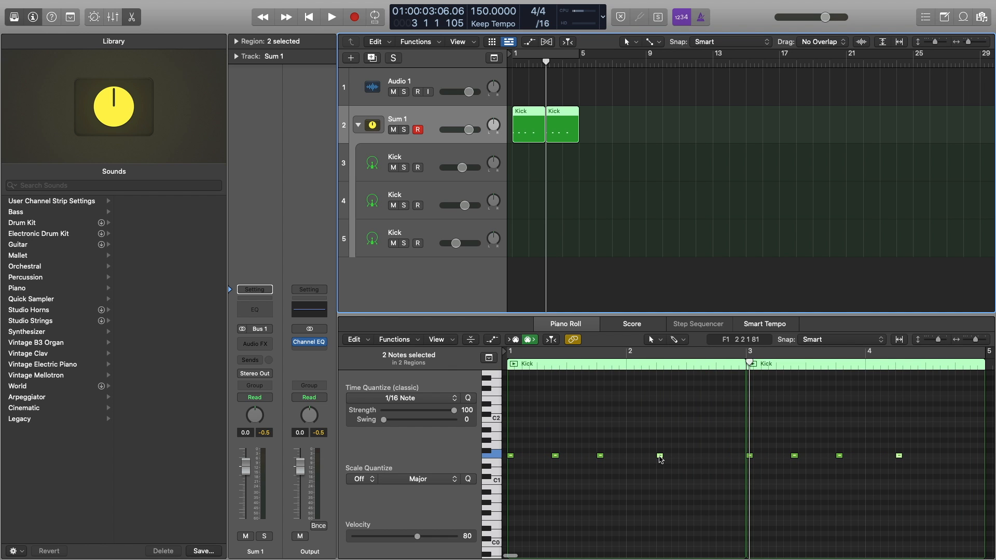
pyautogui.moveTo(660, 459)
pyautogui.mouseDown()
pyautogui.moveTo(718, 460)
pyautogui.moveTo(661, 459)
pyautogui.mouseUp()
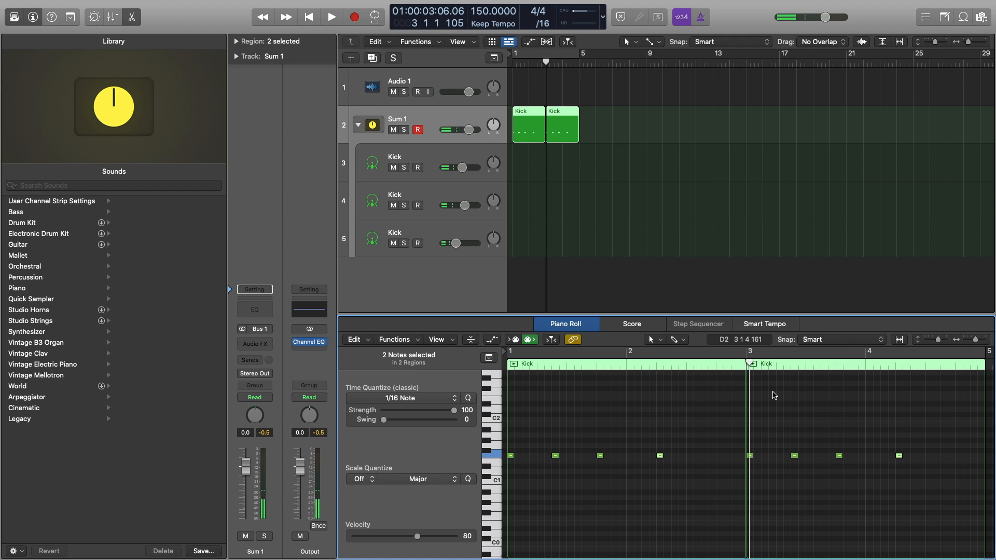
pyautogui.click(696, 429)
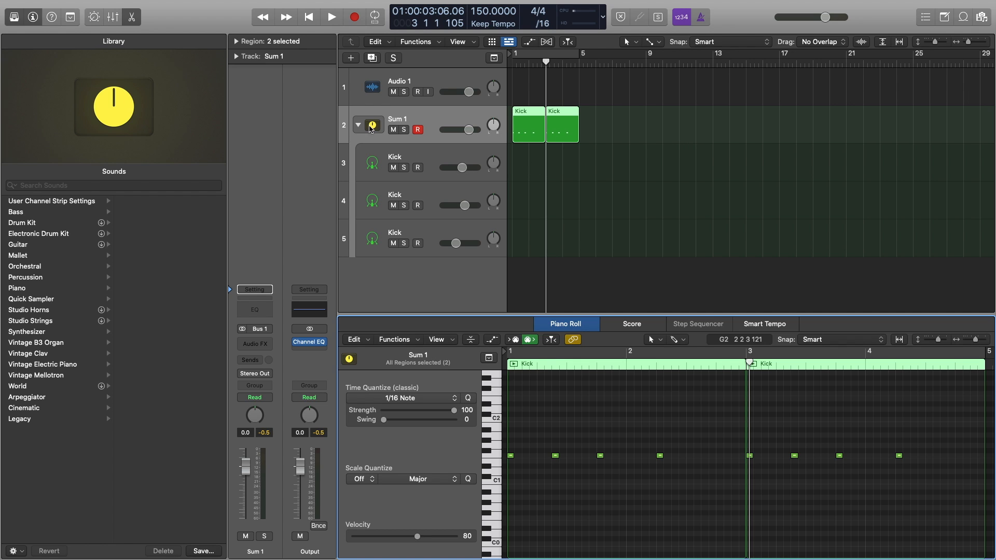
# Rename the Sum 1 stack as 808 and collapse it.
pyautogui.doubleClick(390, 119)
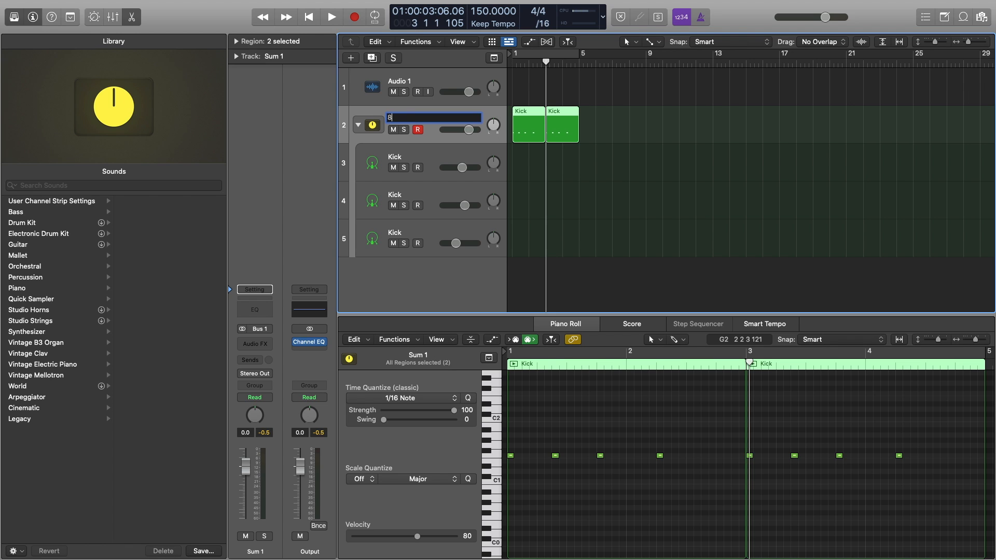
pyautogui.write('808')
pyautogui.press('Return')
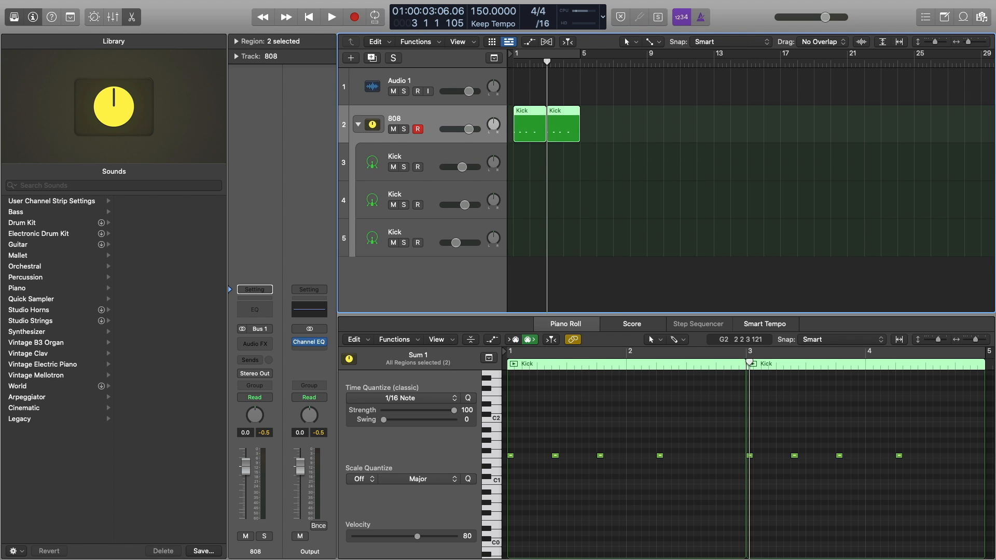
pyautogui.click(358, 125)
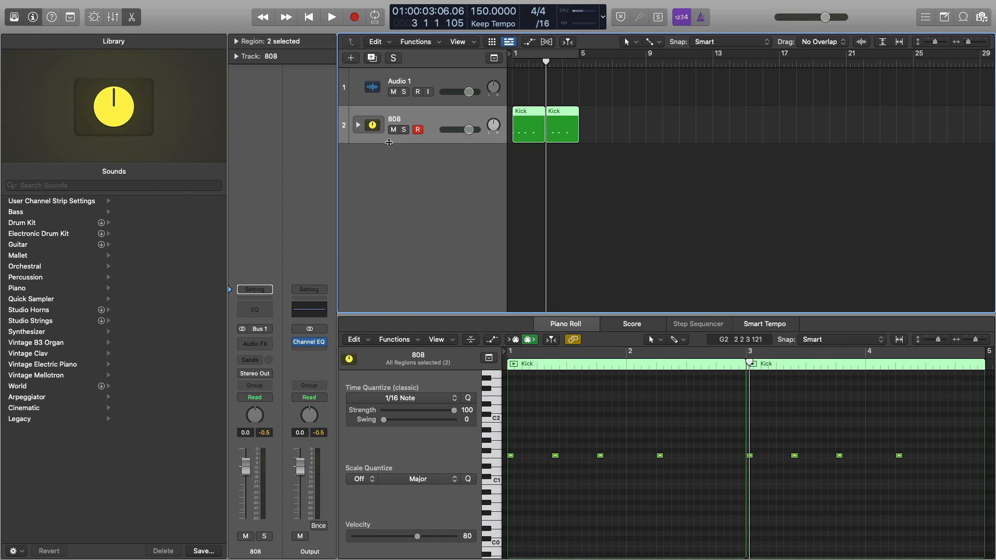
# Create a new Drum Synth software instrument track and switch its sound category to Snares and Claps.
pyautogui.click(350, 59)
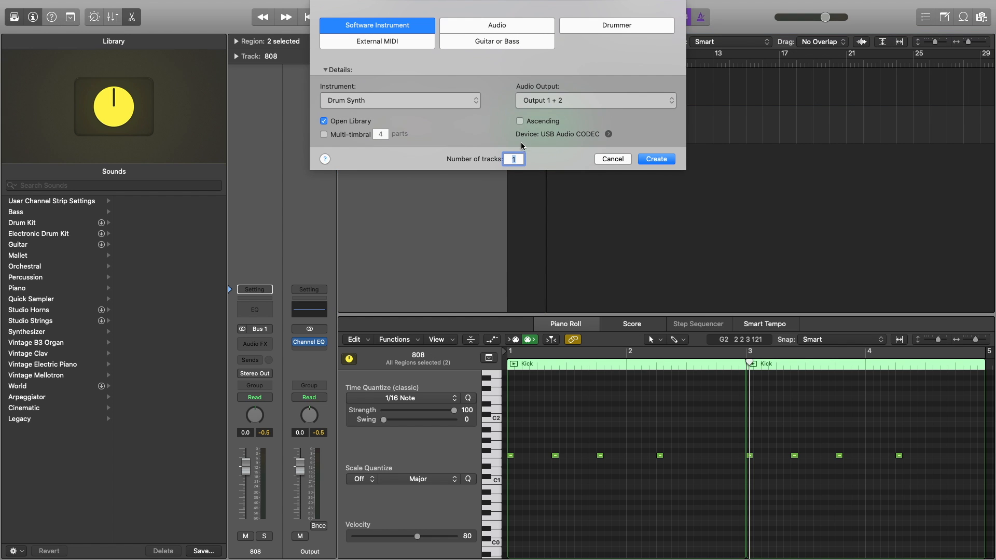
pyautogui.click(656, 159)
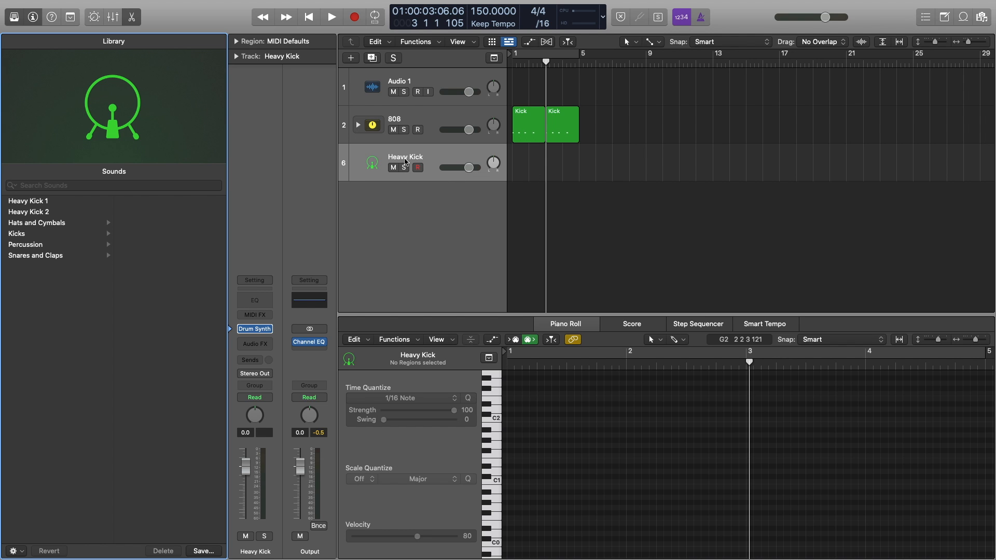
pyautogui.click(256, 329)
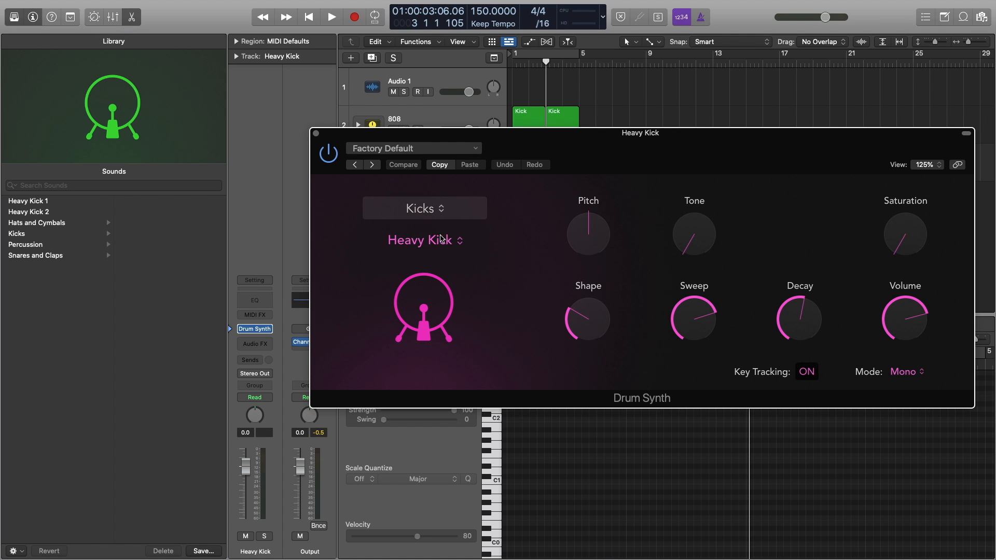
pyautogui.click(455, 216)
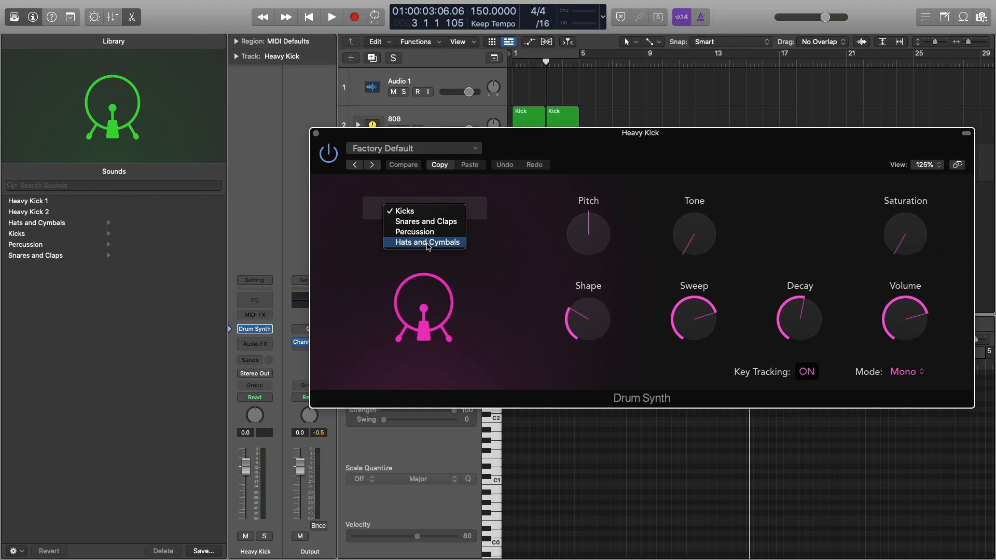
pyautogui.click(438, 224)
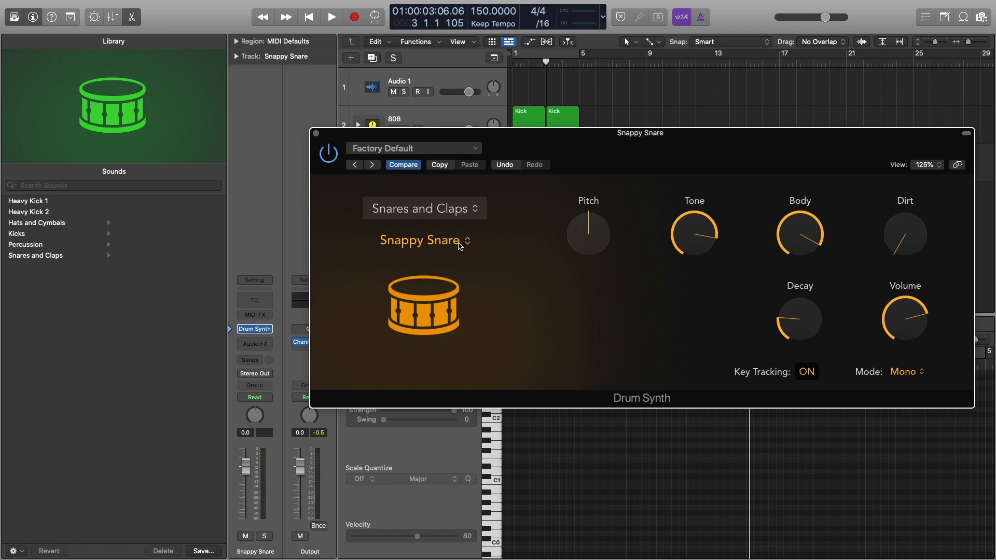
# Open Musical Typing, audition the Snappy Snare on several notes and lower its Tone.
pyautogui.press('super+k')
pyautogui.press('a')
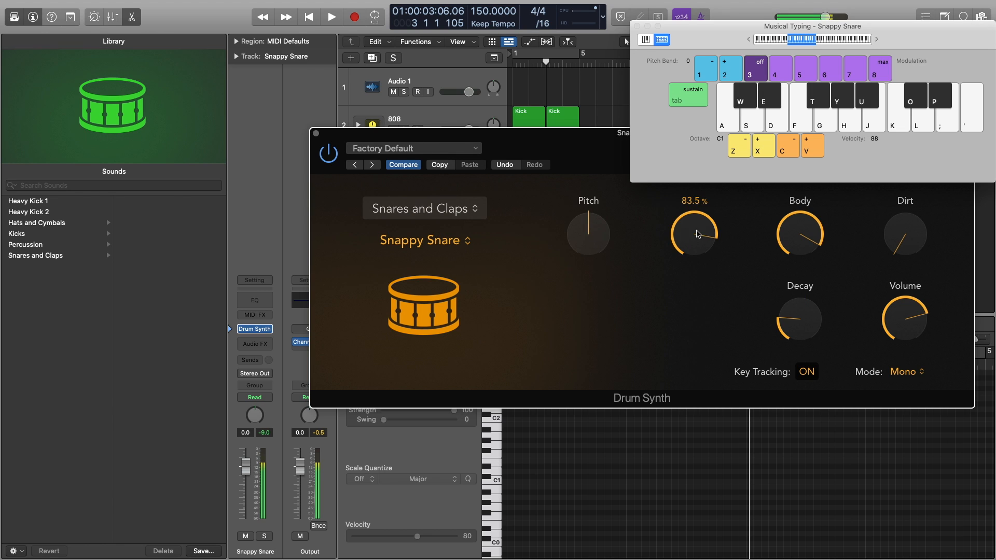
pyautogui.press('s')
pyautogui.press('d')
pyautogui.moveTo(698, 234); pyautogui.dragTo(675, 277)
pyautogui.press('e')
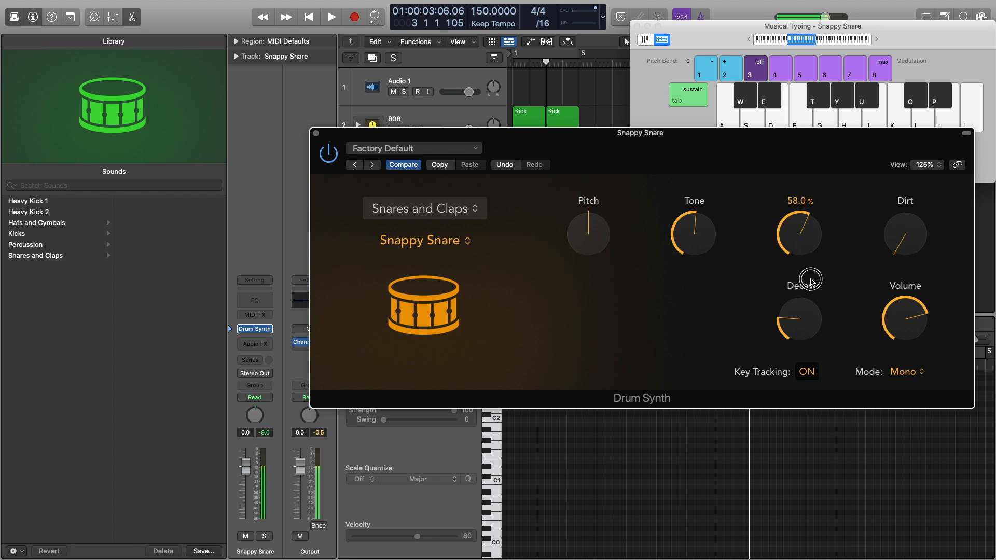
# Adjust the Snappy Snare's Body, raise its Decay to 33.4% and audition the result.
pyautogui.moveTo(811, 282); pyautogui.dragTo(790, 243)
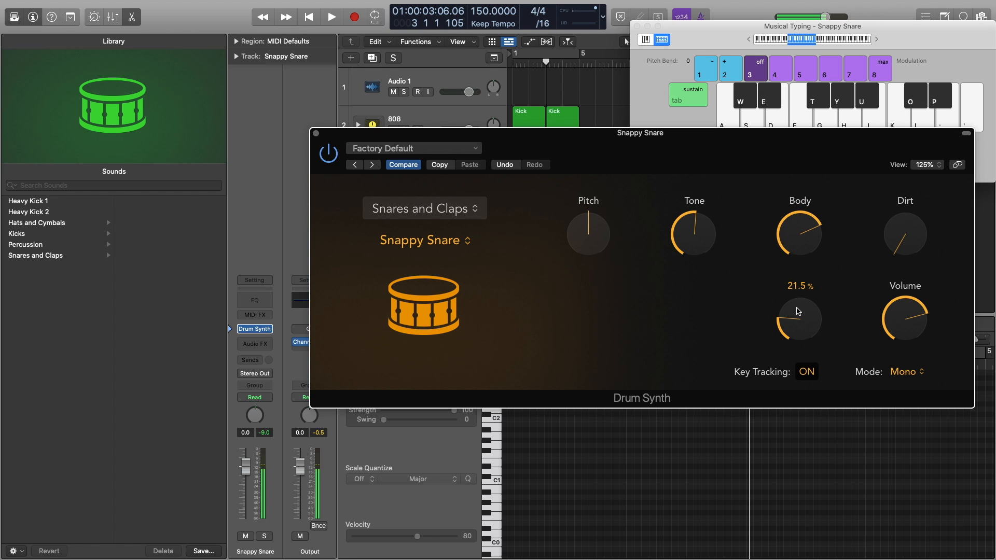
pyautogui.moveTo(791, 325); pyautogui.dragTo(789, 298)
pyautogui.press('d')
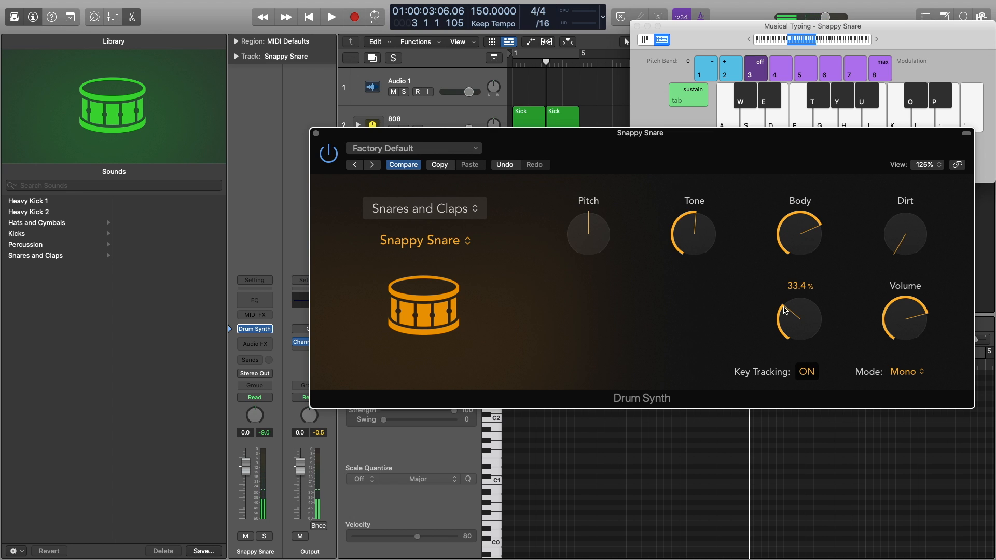
pyautogui.press('d')
pyautogui.press('d')
# Audition the Air Snare, Electronic Snare, Mechanical Clap and Synthetic Side Stick sounds one after another.
pyautogui.click(454, 248)
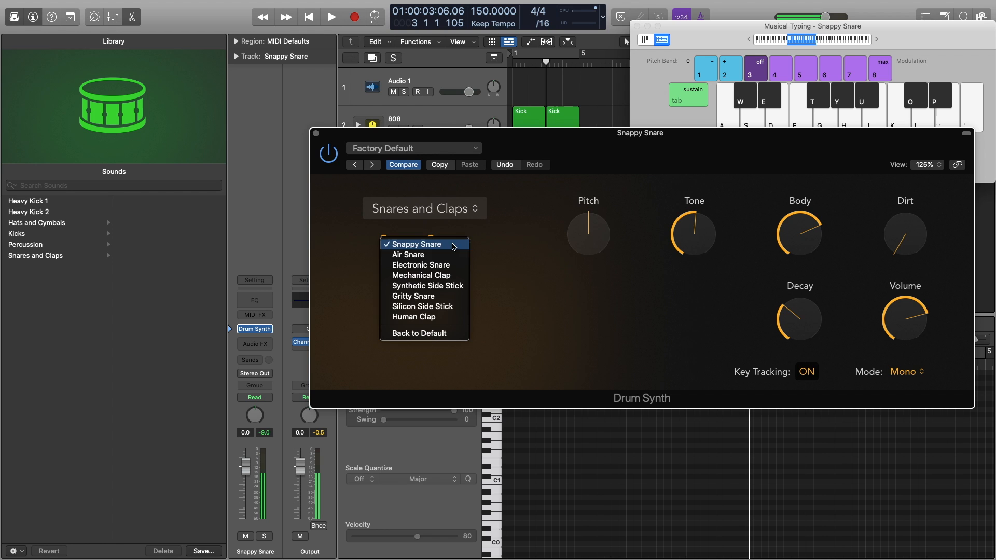
pyautogui.click(438, 259)
pyautogui.press('d')
pyautogui.click(448, 245)
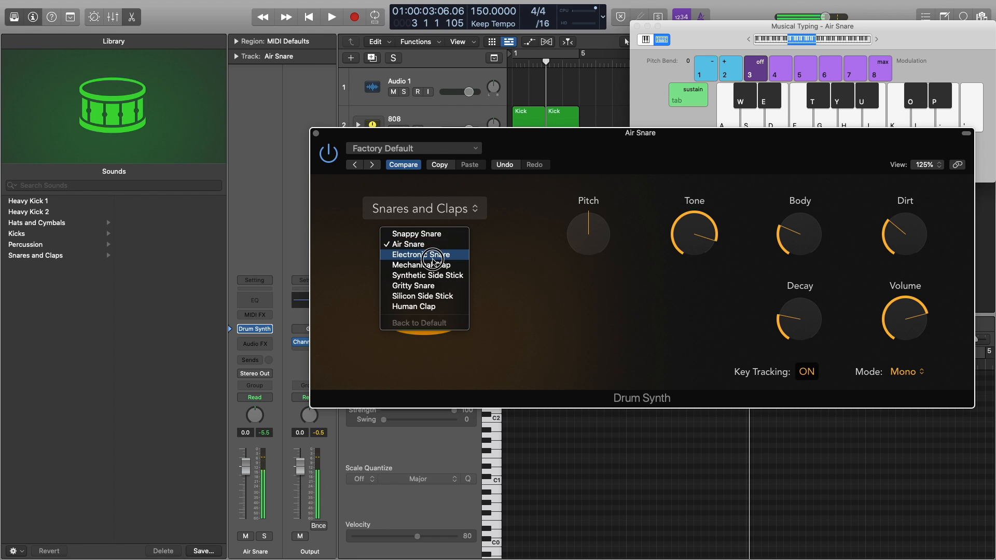
pyautogui.click(437, 255)
pyautogui.press('d')
pyautogui.click(440, 247)
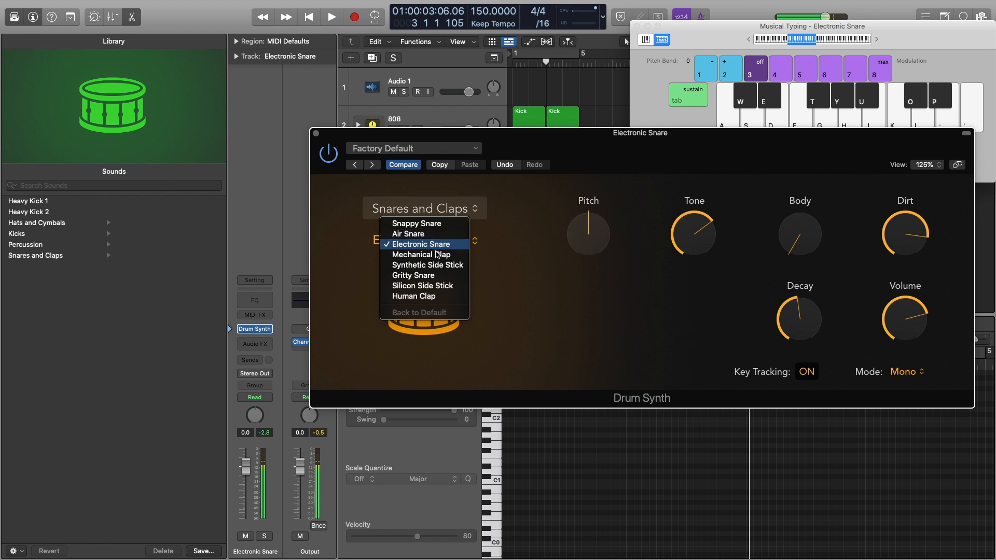
pyautogui.click(439, 254)
pyautogui.press('d')
pyautogui.click(439, 250)
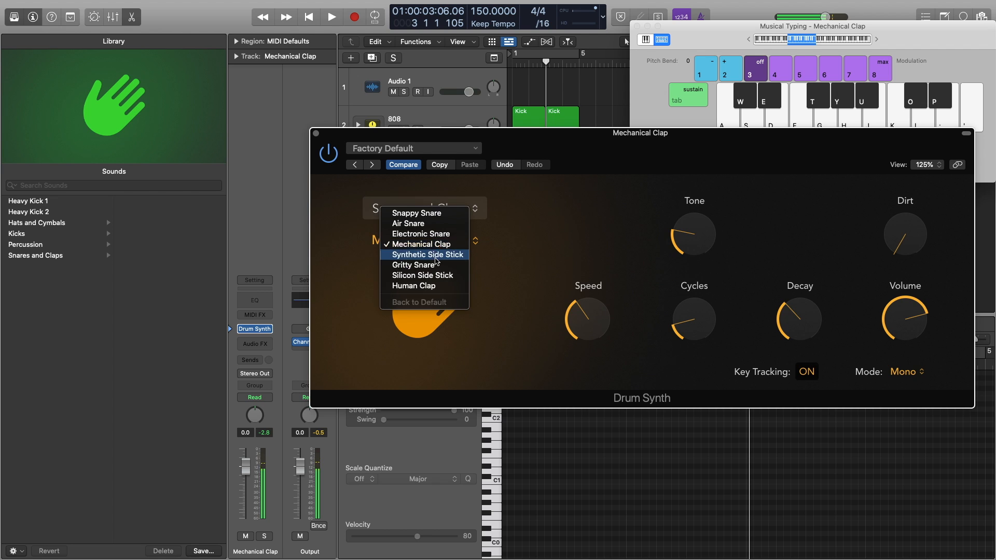
pyautogui.click(437, 258)
pyautogui.press('d')
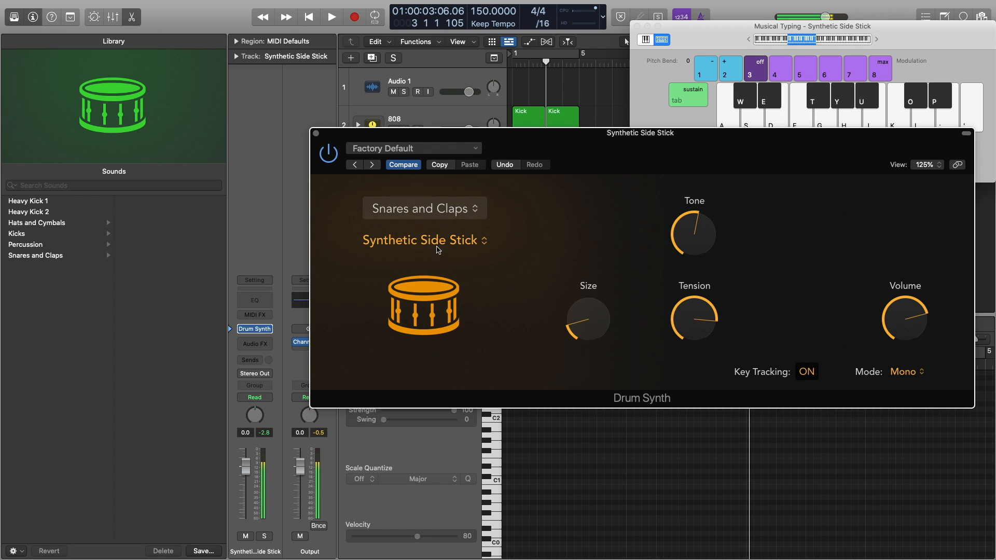
# Lower the Synthetic Side Stick's Tension, raise its Size slightly and audition the changes.
pyautogui.press('d')
pyautogui.moveTo(706, 317); pyautogui.dragTo(683, 356)
pyautogui.press('d')
pyautogui.press('d')
pyautogui.press('d')
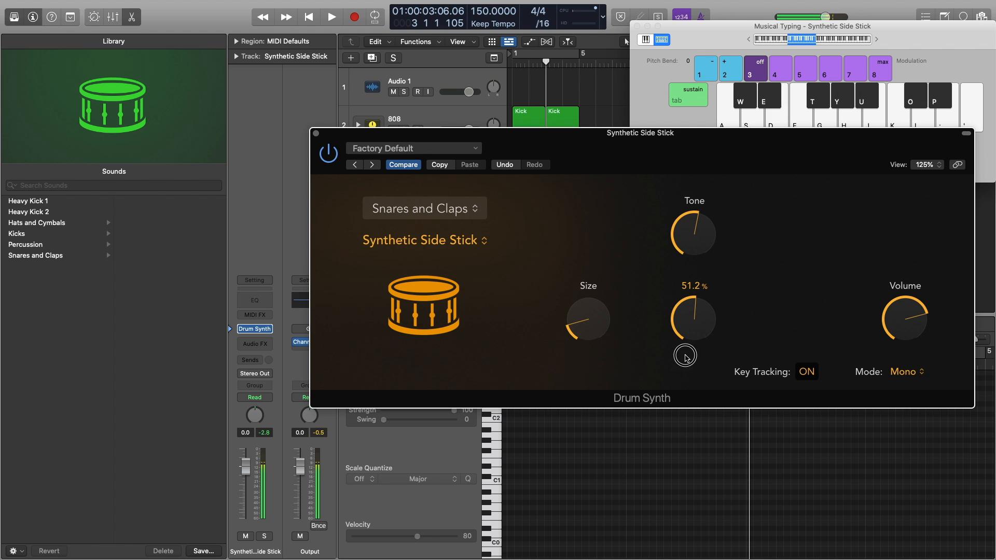
pyautogui.moveTo(586, 343)
pyautogui.mouseDown()
pyautogui.moveTo(583, 231)
pyautogui.moveTo(584, 352)
pyautogui.moveTo(584, 322)
pyautogui.moveTo(585, 333)
pyautogui.mouseUp()
pyautogui.press('d')
pyautogui.press('d')
# Switch the sound back to Snappy Snare and audition it while lowering its Body to 54.4%.
pyautogui.click(447, 237)
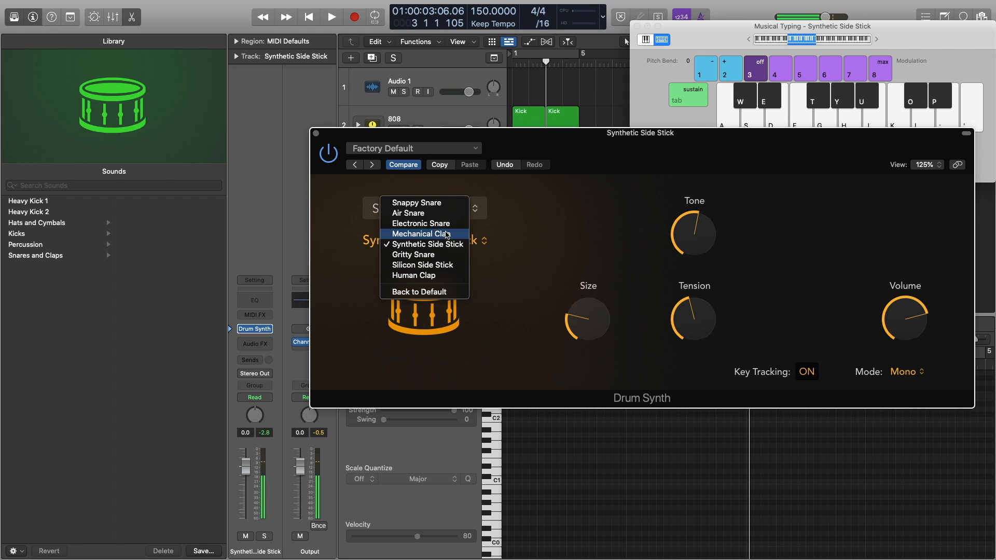
pyautogui.click(441, 205)
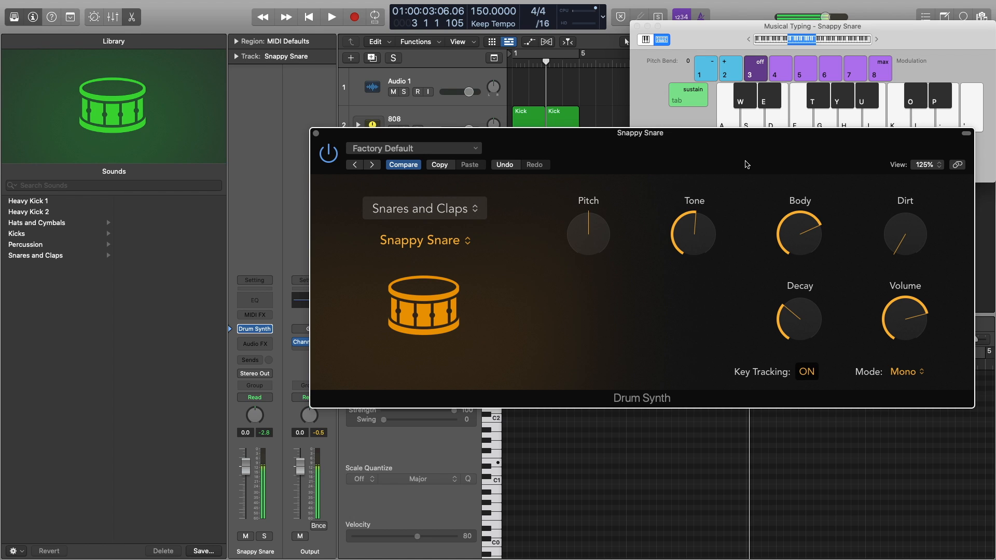
pyautogui.press('d')
pyautogui.press('d')
pyautogui.moveTo(798, 239); pyautogui.dragTo(797, 252)
pyautogui.press('d')
pyautogui.press('d')
# Try shifting the Snappy Snare's Pitch, audition it, and close the Drum Synth and Musical Typing windows.
pyautogui.moveTo(592, 238); pyautogui.dragTo(570, 232)
pyautogui.press('d')
pyautogui.press('d')
pyautogui.click(317, 134)
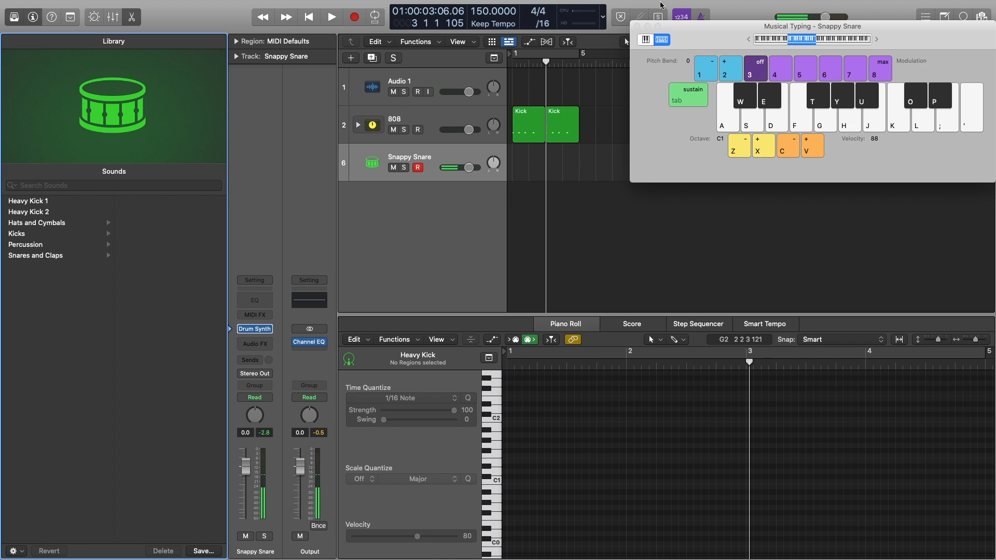
pyautogui.click(637, 26)
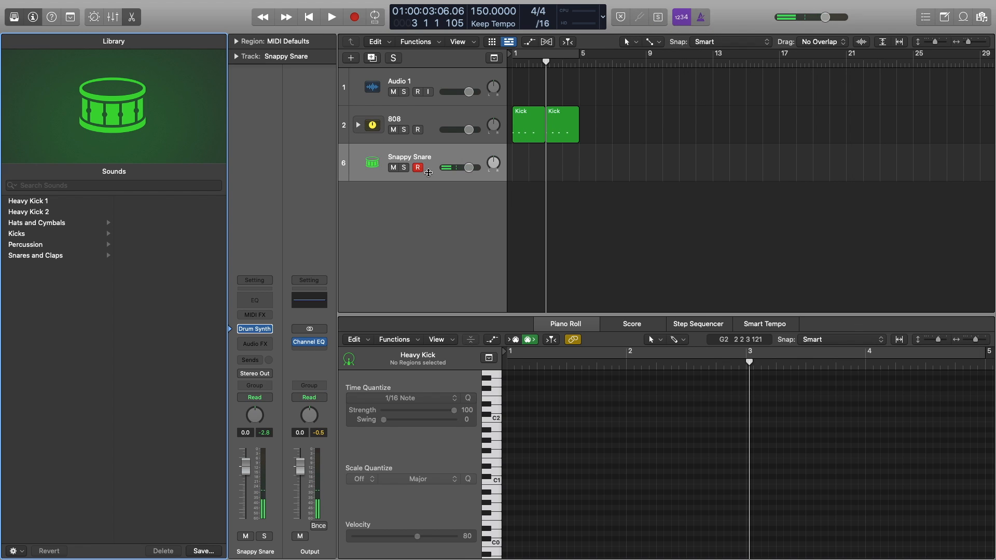
# Reopen Drum Synth and Musical Typing, lower the Snappy Snare's Tone, Body and Decay while auditioning, and close both windows.
pyautogui.click(253, 329)
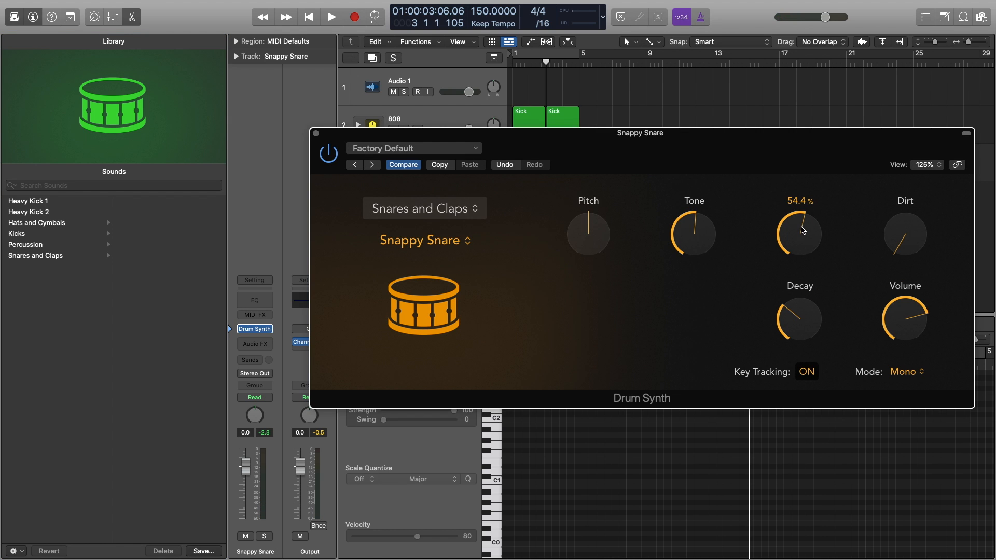
pyautogui.press('super+k')
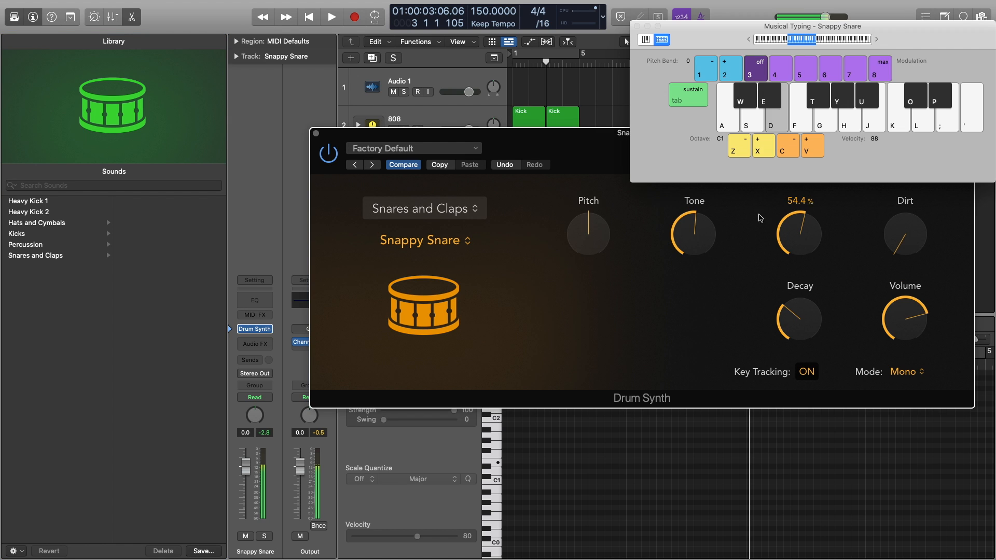
pyautogui.moveTo(693, 233)
pyautogui.mouseDown()
pyautogui.moveTo(690, 288)
pyautogui.moveTo(702, 301)
pyautogui.moveTo(692, 160)
pyautogui.moveTo(680, 244)
pyautogui.mouseUp()
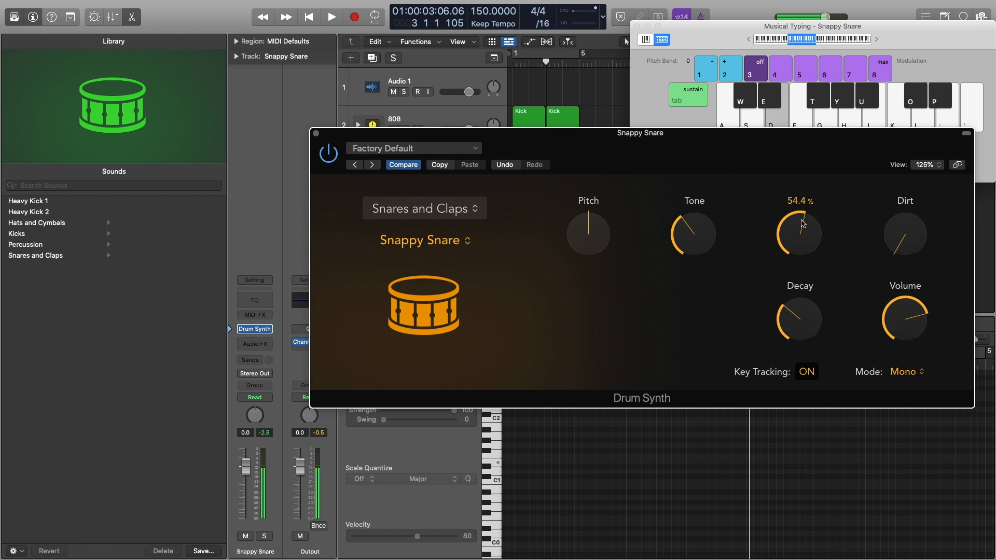
pyautogui.moveTo(802, 227); pyautogui.dragTo(788, 244)
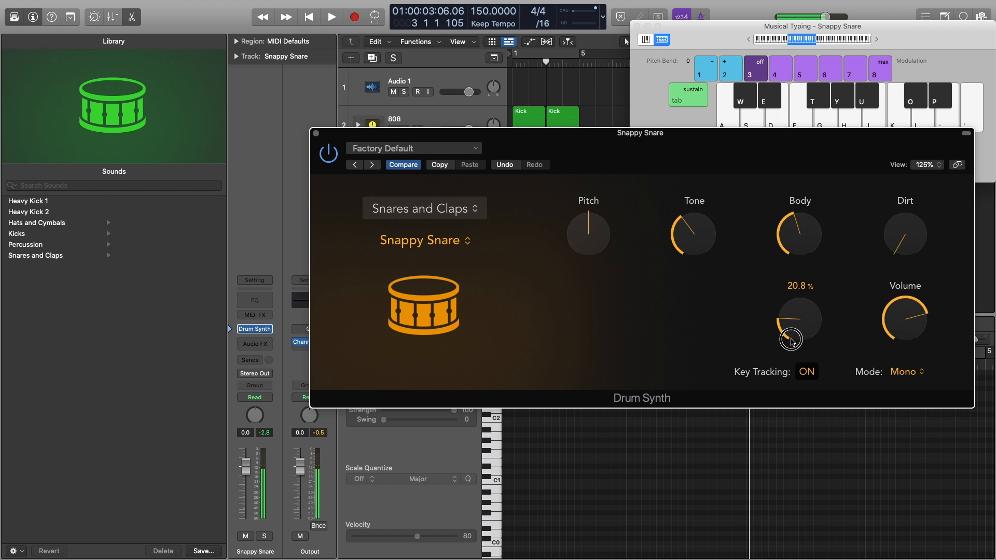
pyautogui.moveTo(791, 341); pyautogui.dragTo(790, 329)
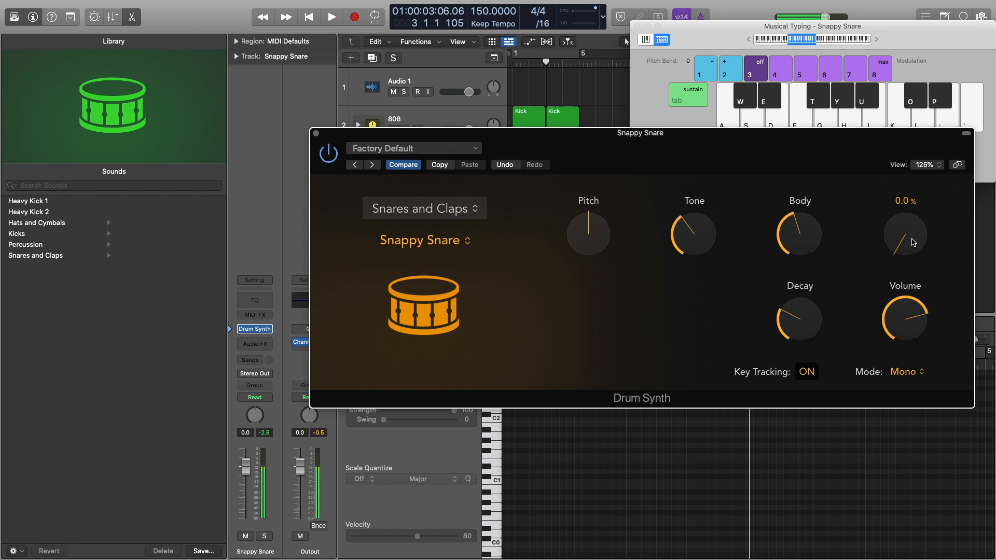
pyautogui.press('d')
pyautogui.moveTo(912, 241); pyautogui.dragTo(890, 270)
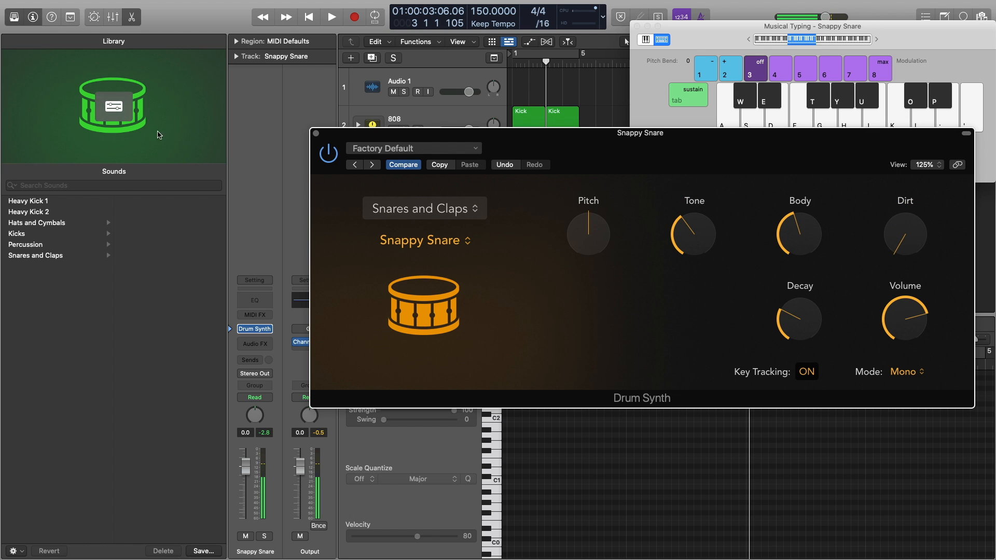
pyautogui.click(316, 133)
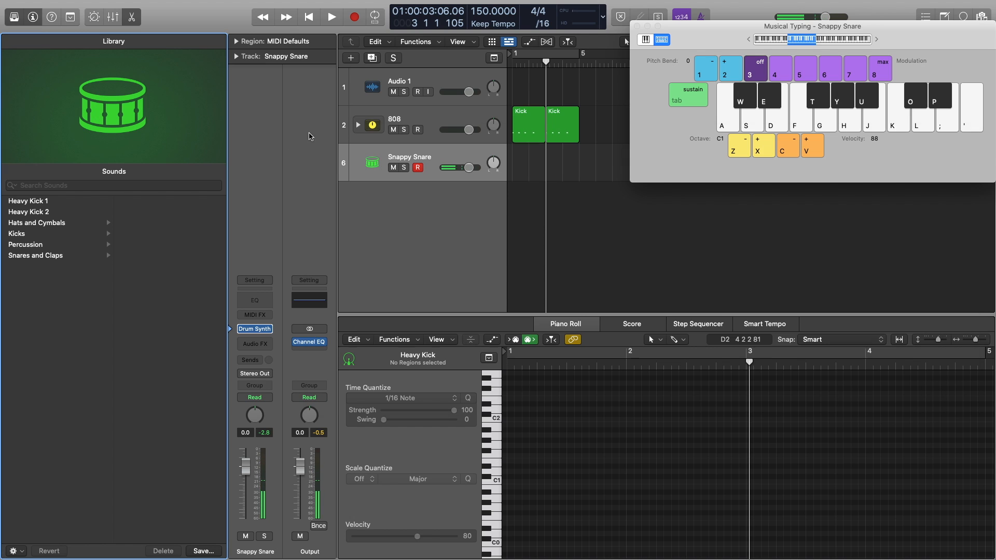
pyautogui.click(637, 26)
# Create a MIDI region on the Snappy Snare track and place one note above C2 on beat 2 with velocity 127.
pyautogui.rightClick(528, 158)
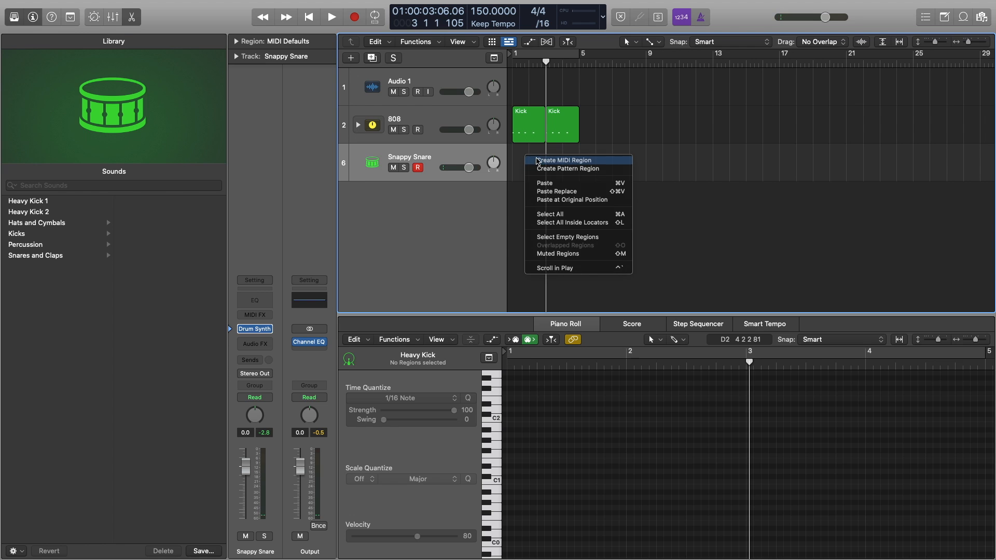
pyautogui.click(540, 160)
pyautogui.click(540, 460)
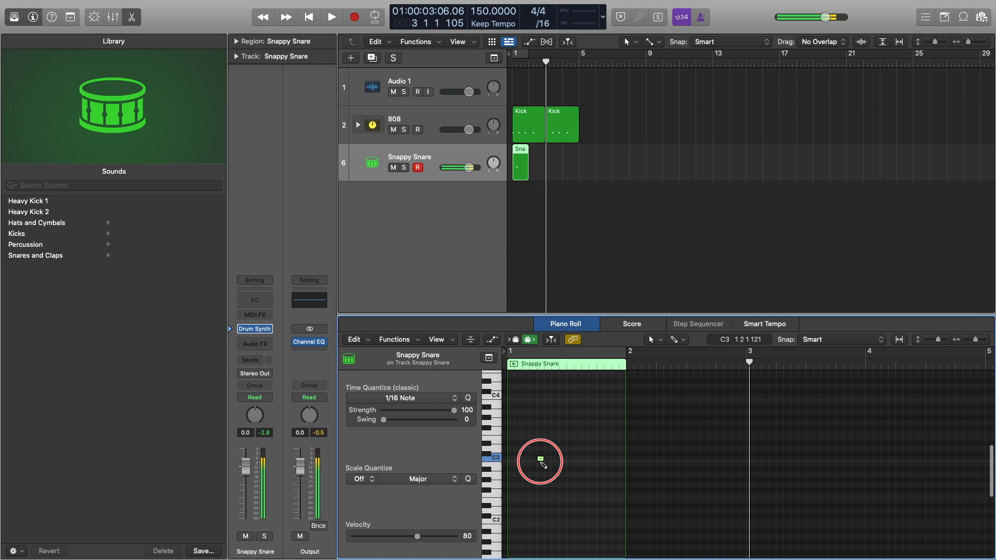
pyautogui.moveTo(540, 460); pyautogui.dragTo(527, 507)
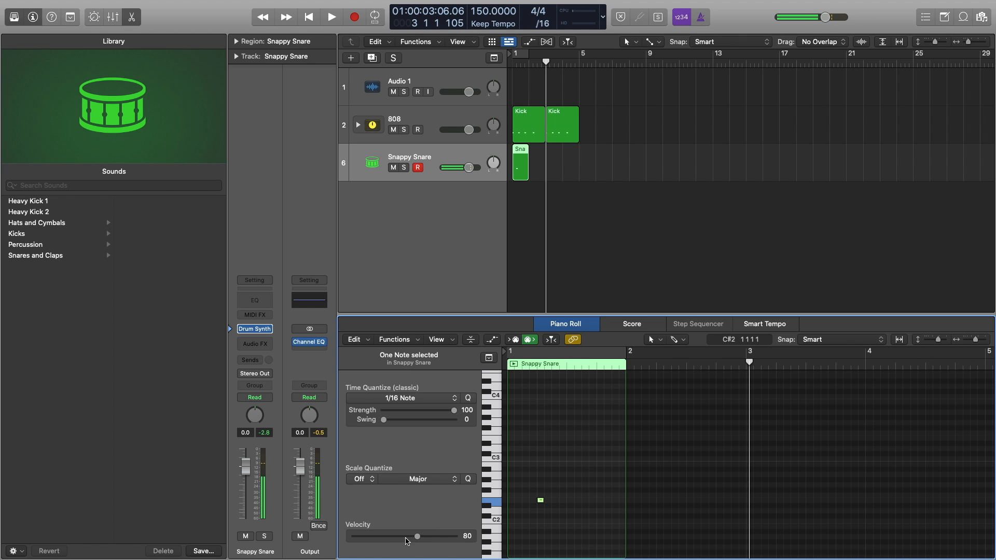
pyautogui.moveTo(407, 541); pyautogui.dragTo(523, 533)
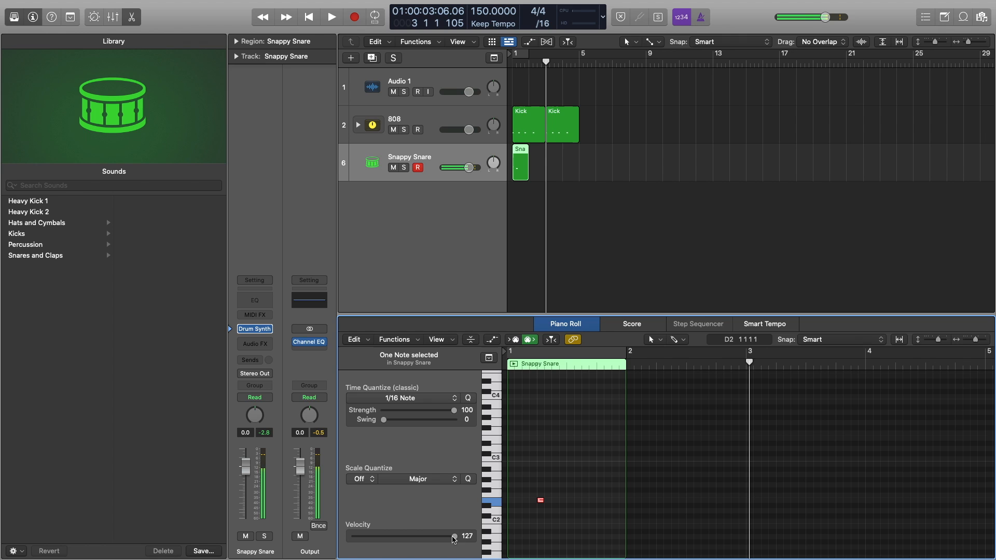
# Insert a stereo Bitcrusher on the Snappy Snare track, set its Drive to 5.5 dB and move its window clear of the tracks.
pyautogui.click(262, 343)
pyautogui.moveTo(265, 372)
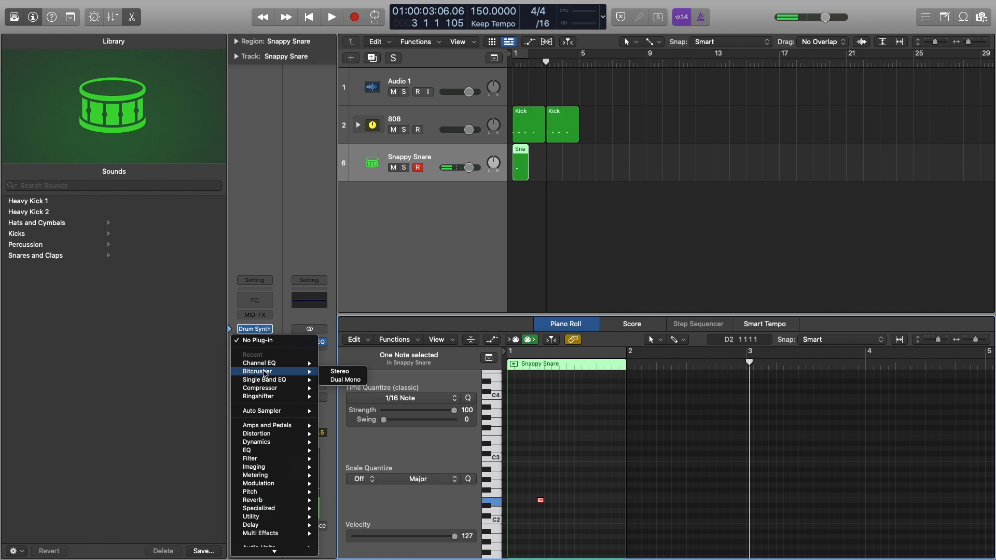
pyautogui.click(359, 373)
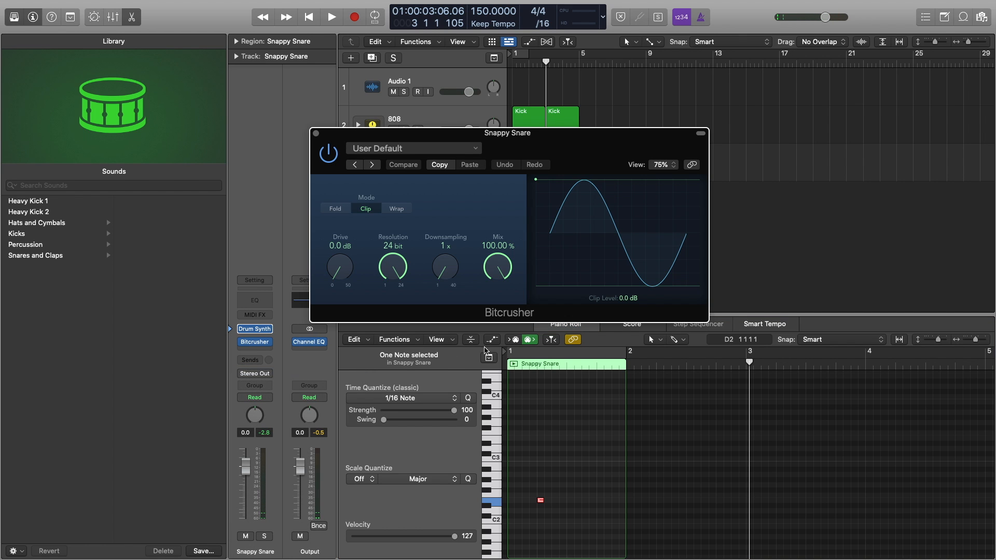
pyautogui.moveTo(343, 271); pyautogui.dragTo(330, 256)
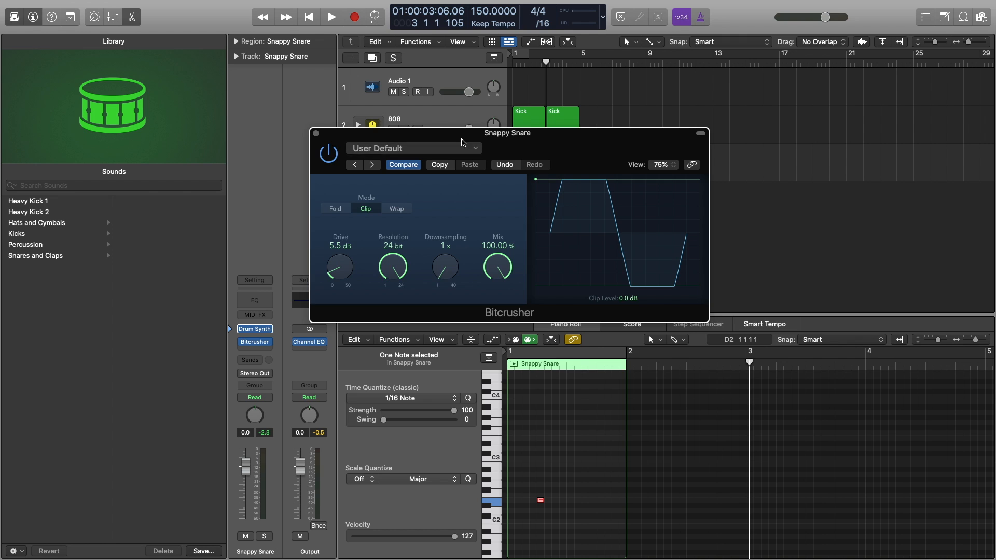
pyautogui.moveTo(461, 136); pyautogui.dragTo(613, 280)
# Solo the snare during playback, raise the Bitcrusher's Drive to 15.5 dB and lower its Clip Level to -10.0 dB.
pyautogui.press('space')
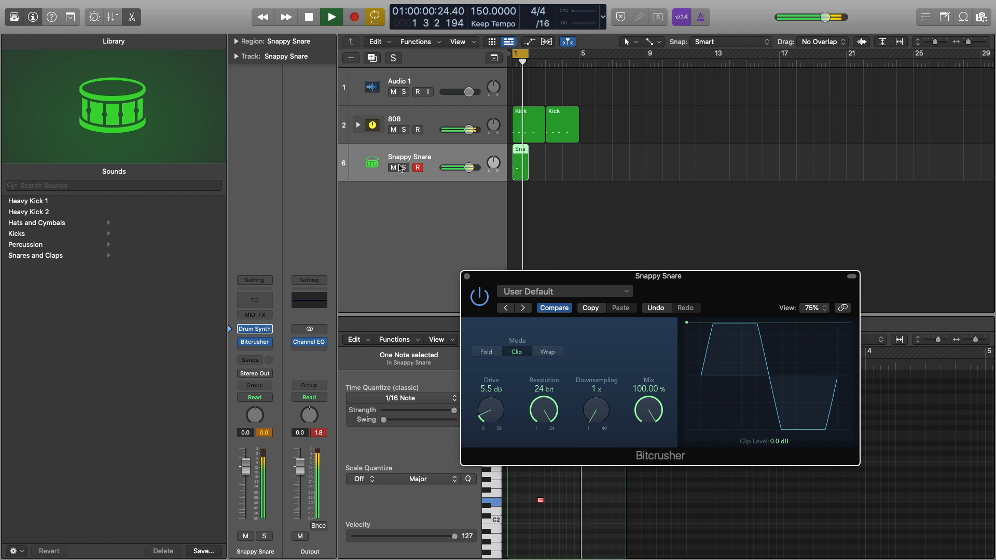
pyautogui.press('s')
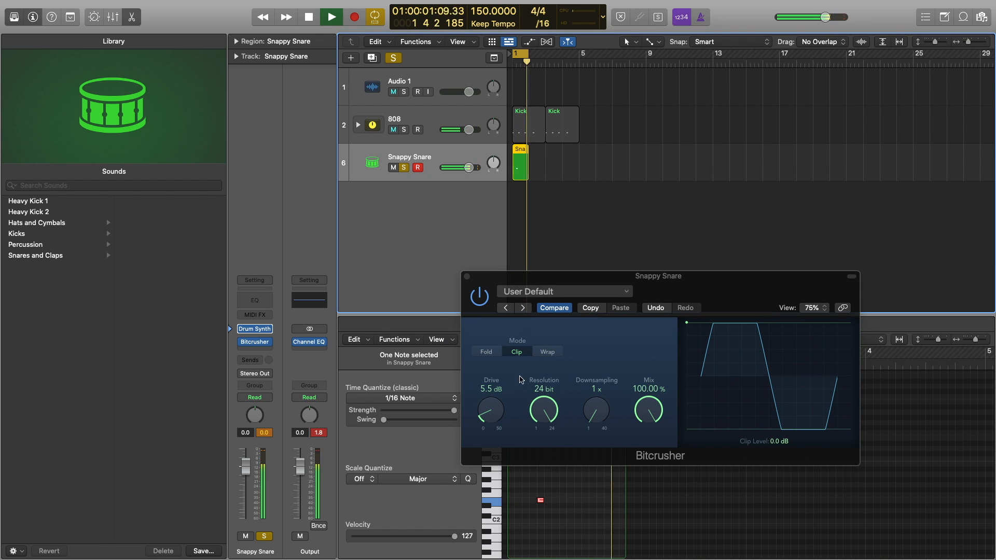
pyautogui.moveTo(489, 416); pyautogui.dragTo(487, 392)
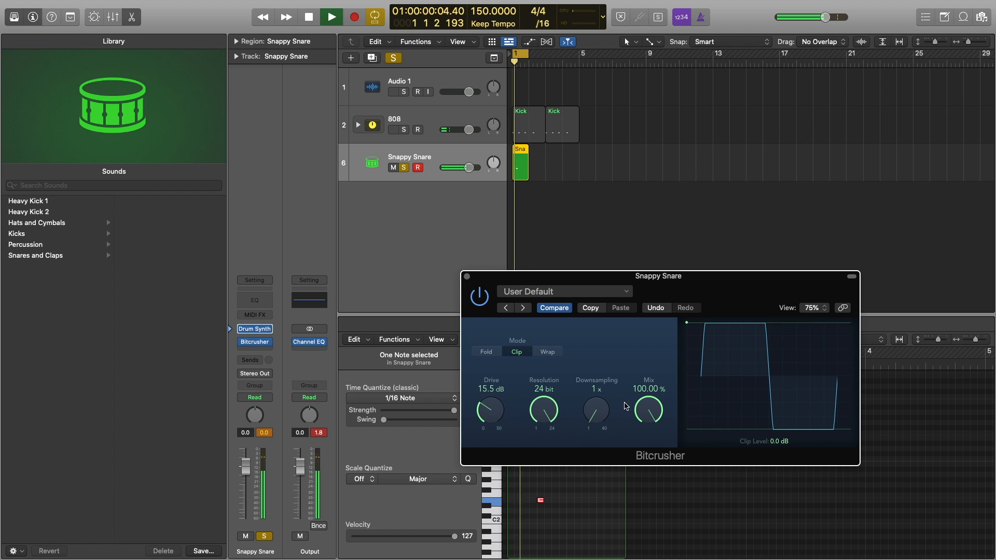
pyautogui.press('space')
pyautogui.moveTo(687, 325); pyautogui.dragTo(688, 366)
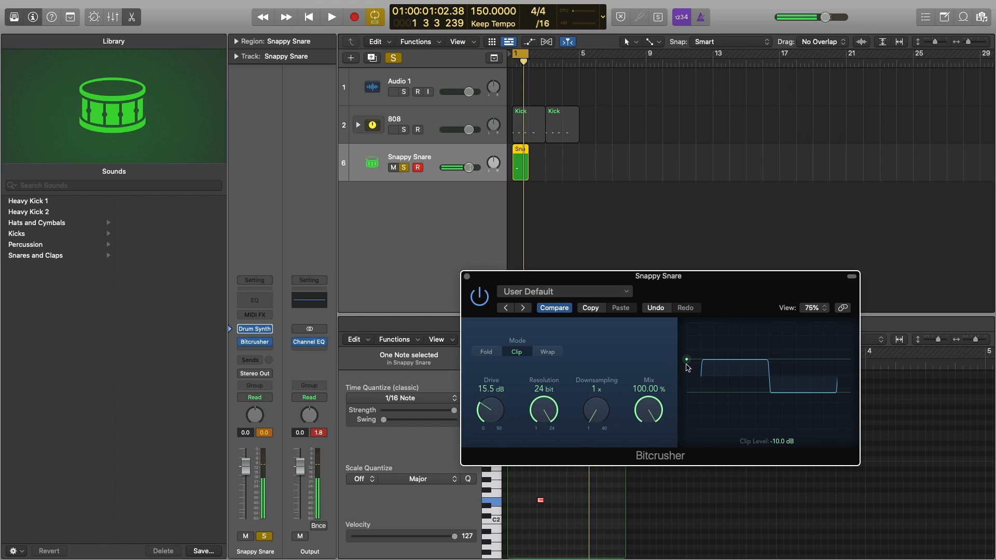
# Play the soloed snare and reduce the Bitcrusher's Drive to 6.5 dB.
pyautogui.press('space')
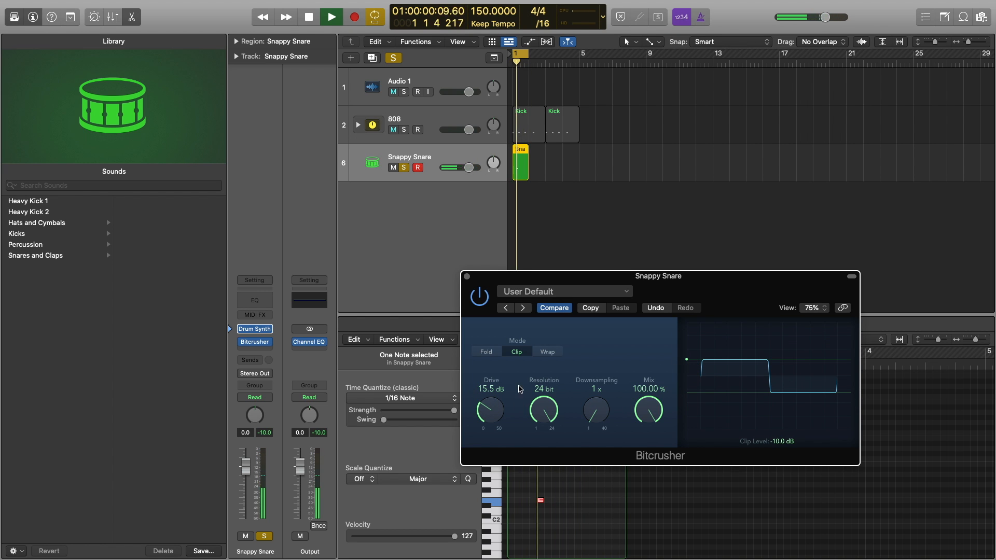
pyautogui.moveTo(485, 414); pyautogui.dragTo(482, 425)
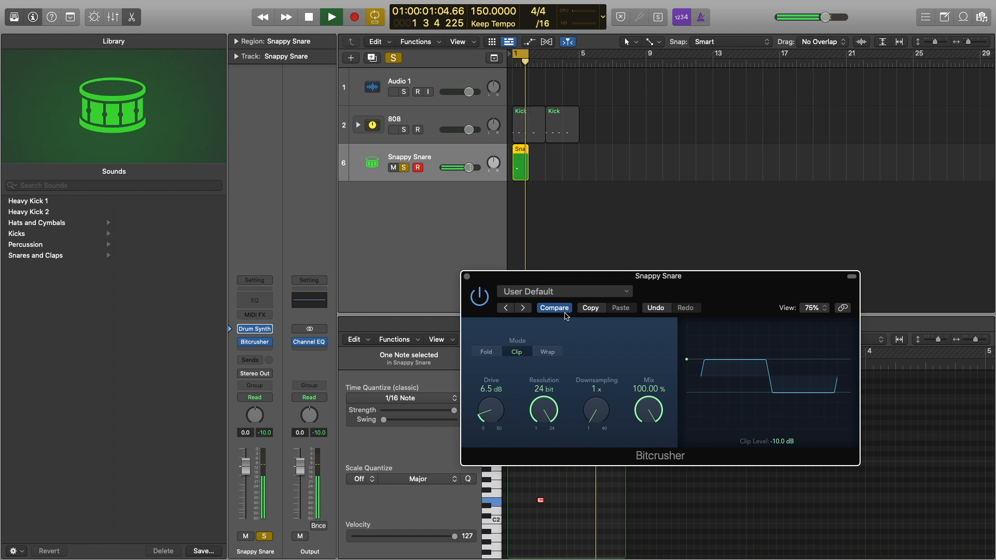
pyautogui.press('space')
# Move the snare note down to a pitch between C1 and C2 and play it back.
pyautogui.moveTo(542, 501); pyautogui.dragTo(539, 531)
pyautogui.press('space')
pyautogui.press('space')
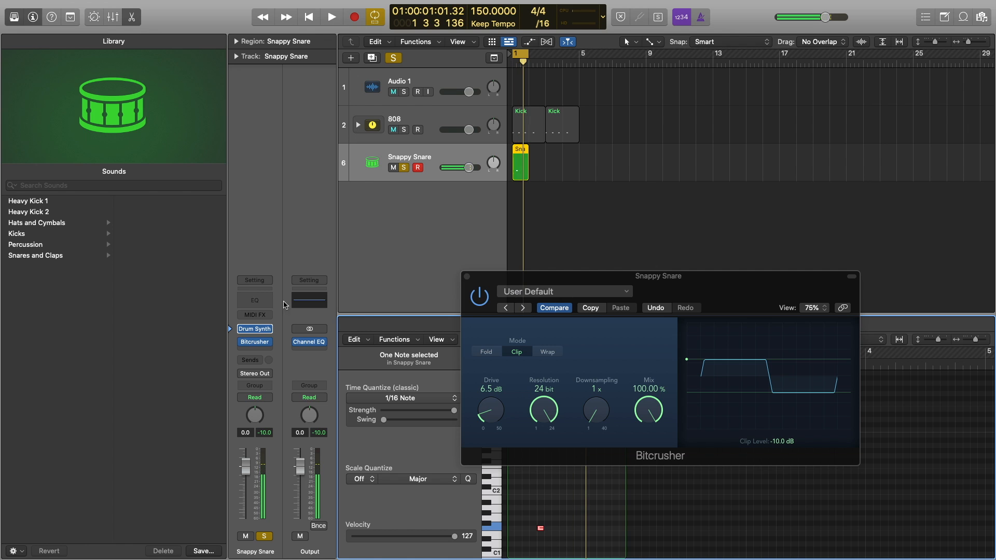
# Examine the snare's frequency spectrum in the Output channel's Channel EQ during playback.
pyautogui.click(311, 302)
pyautogui.press('space')
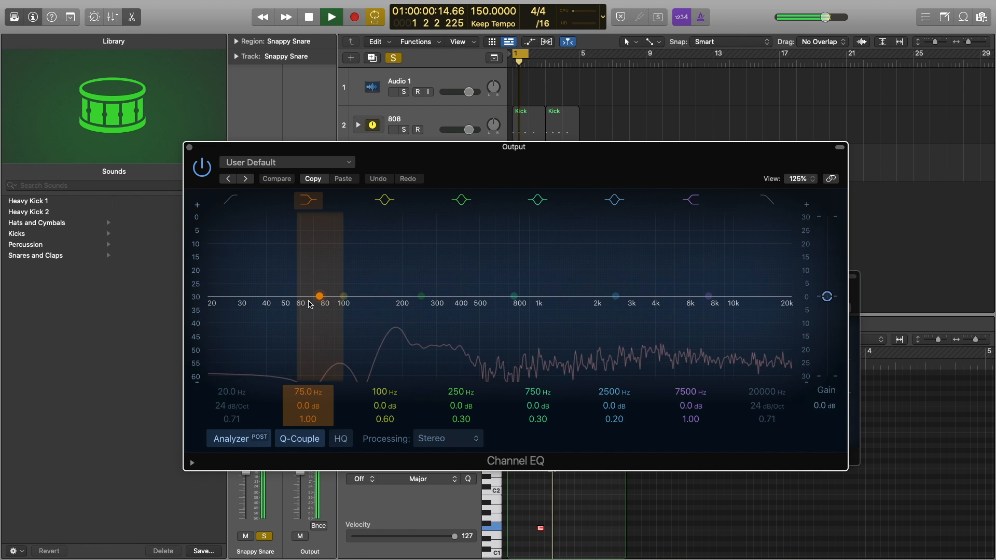
pyautogui.press('space')
pyautogui.click(189, 147)
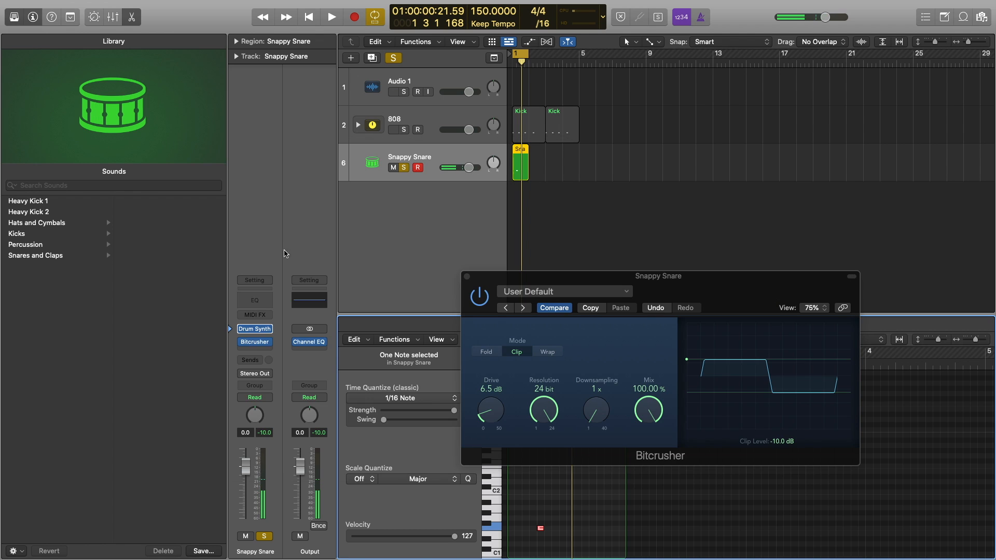
# Add a Channel EQ to the Snappy Snare channel and place it before the Bitcrusher.
pyautogui.click(263, 300)
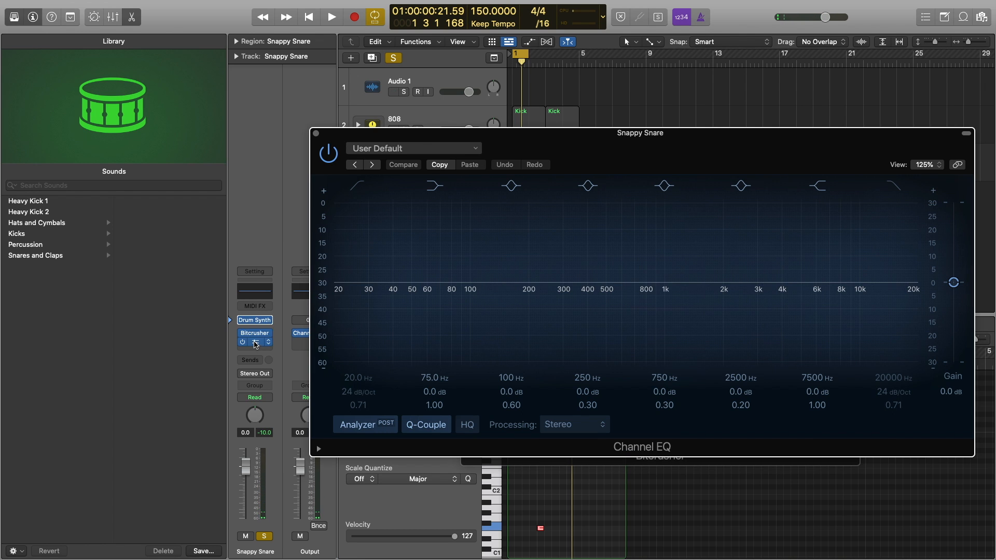
pyautogui.click(255, 345)
pyautogui.click(255, 338)
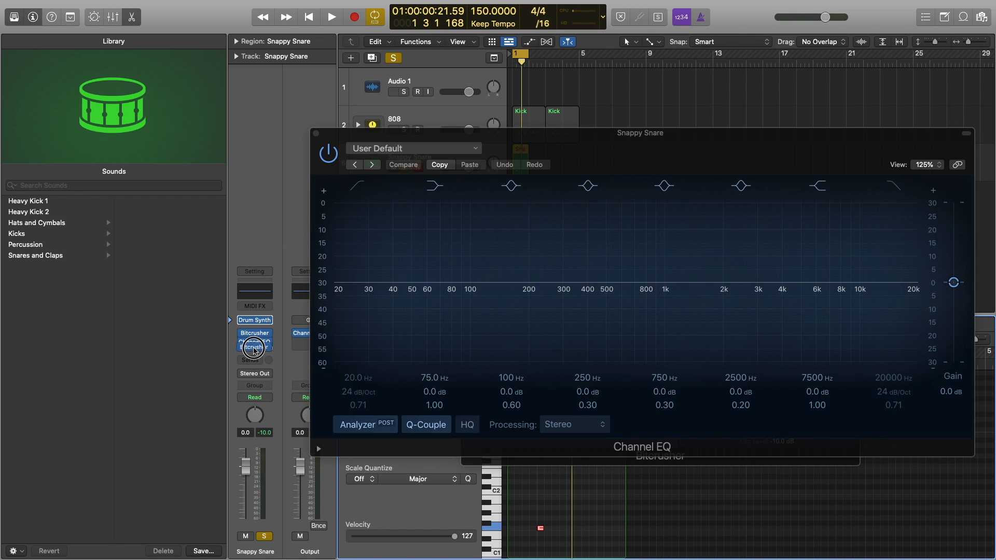
pyautogui.moveTo(253, 348); pyautogui.dragTo(254, 343)
pyautogui.click(254, 334)
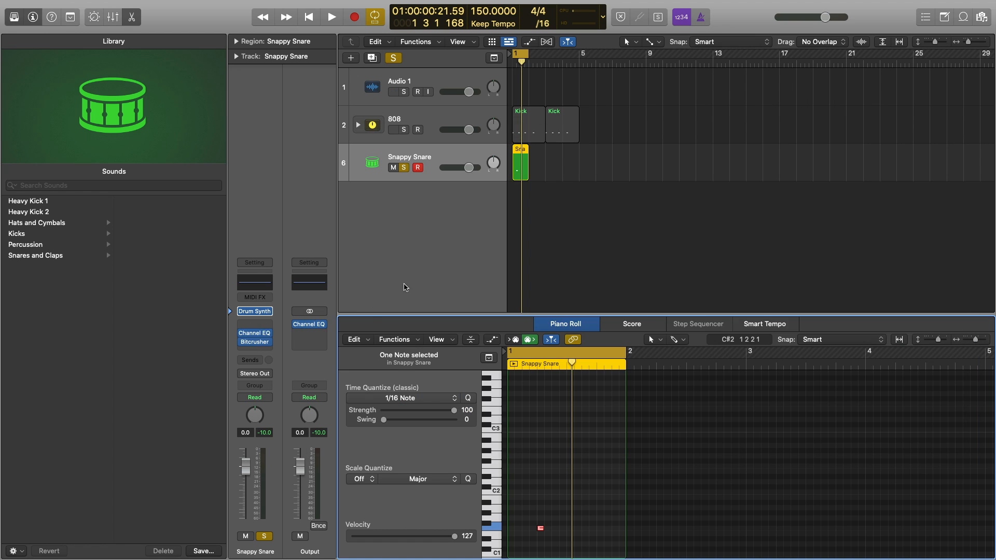
# Play the snare and enable the low cut in its Channel EQ at 146 Hz with a 24 dB/Oct slope.
pyautogui.click(252, 337)
pyautogui.press('space')
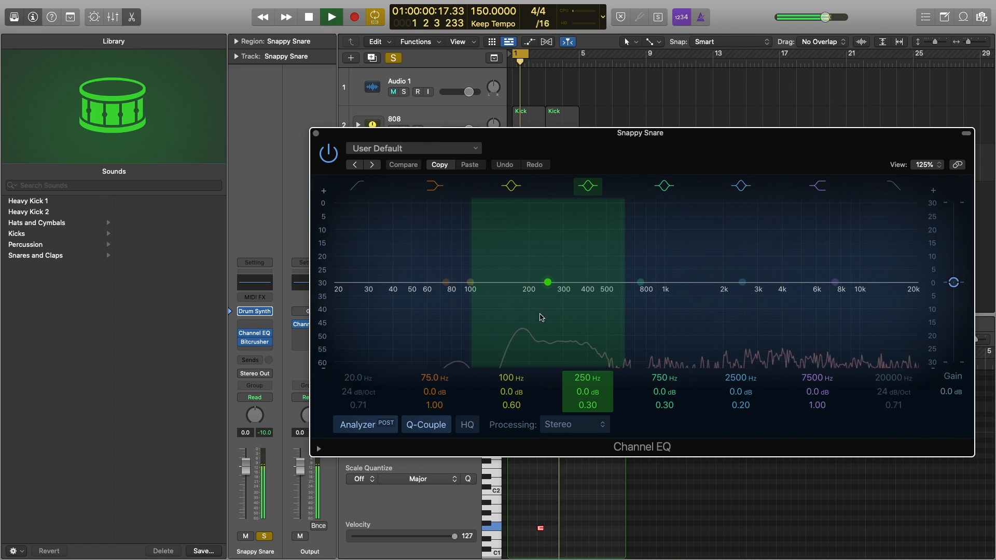
pyautogui.moveTo(446, 282); pyautogui.dragTo(445, 281)
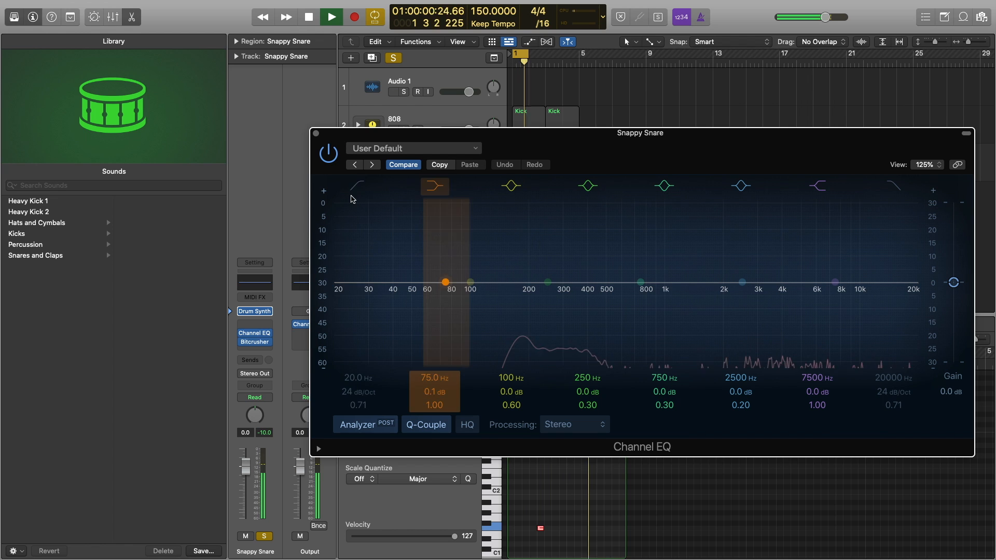
pyautogui.moveTo(352, 378)
pyautogui.mouseDown()
pyautogui.moveTo(352, 353)
pyautogui.moveTo(353, 377)
pyautogui.mouseUp()
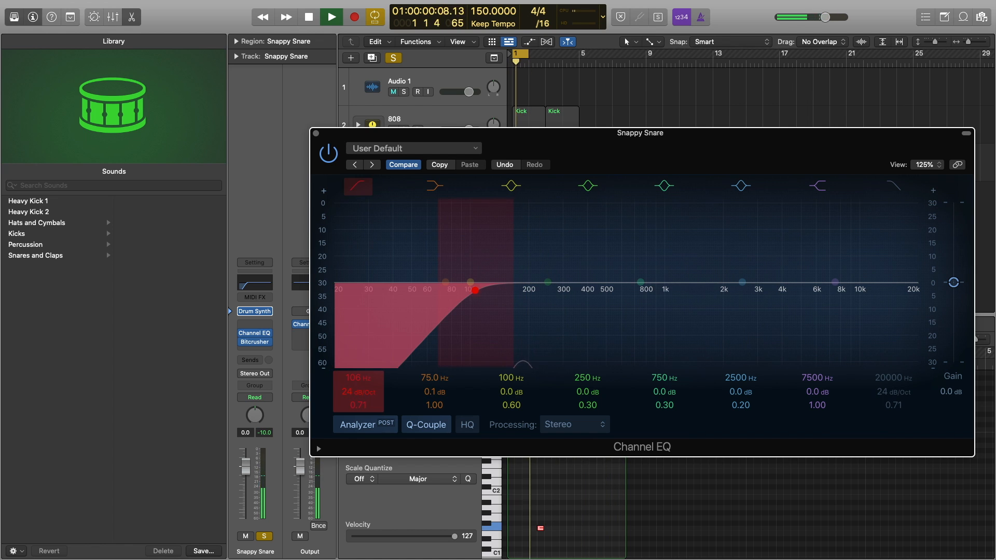
pyautogui.moveTo(354, 381); pyautogui.dragTo(354, 371)
# Boost the green EQ band by 5.1 dB at about 197 Hz with a Q of 2.20, then close the EQ and stop playback.
pyautogui.moveTo(547, 282); pyautogui.dragTo(526, 268)
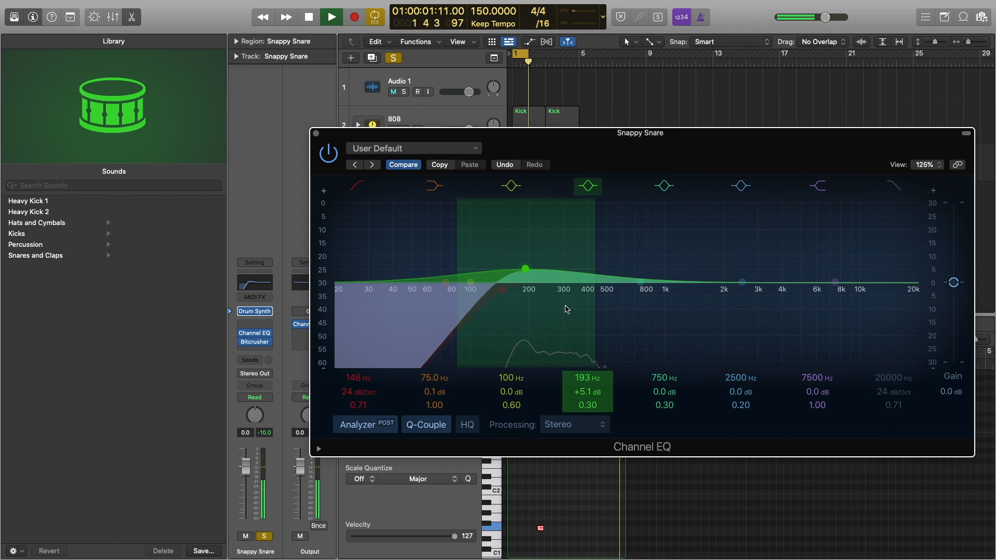
pyautogui.moveTo(584, 405); pyautogui.dragTo(584, 378)
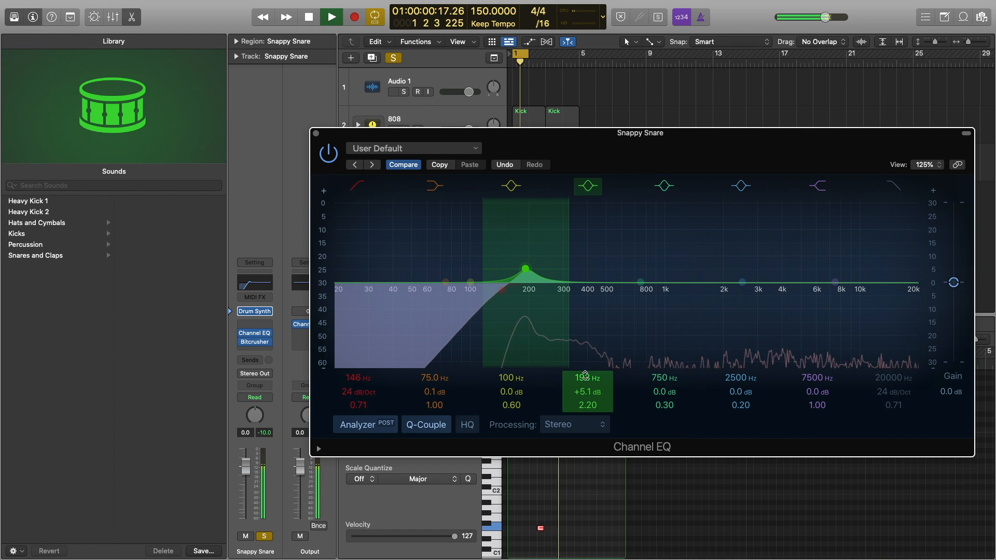
pyautogui.moveTo(583, 382); pyautogui.dragTo(584, 380)
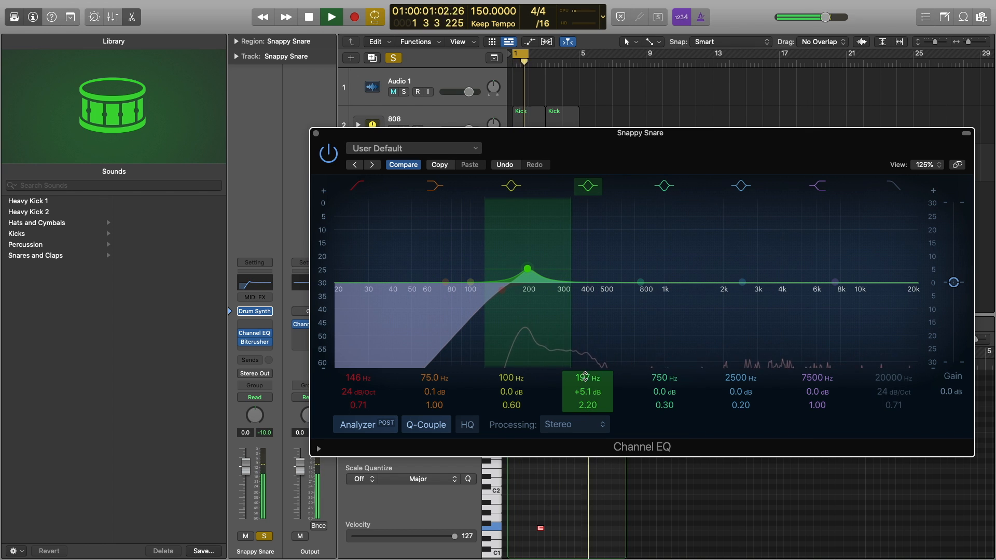
pyautogui.click(316, 134)
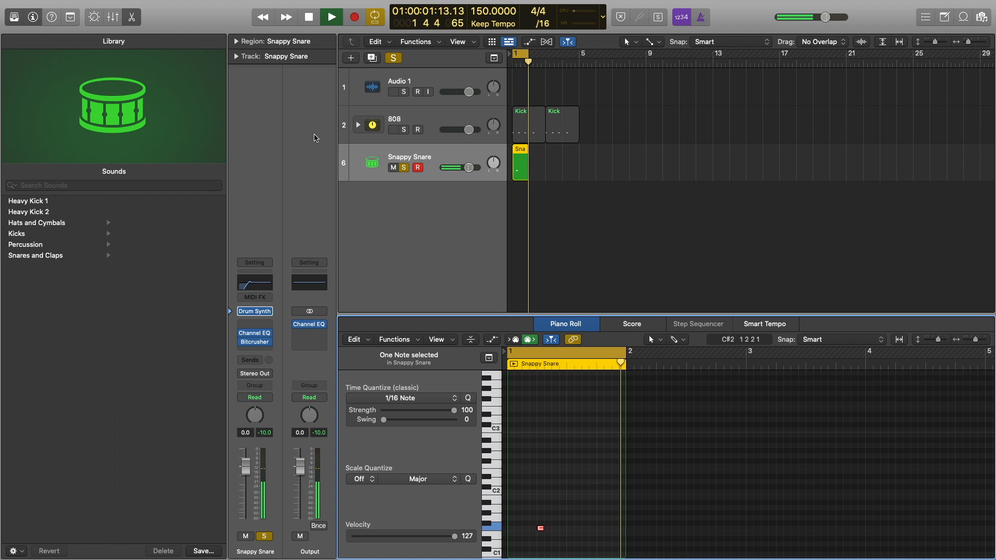
pyautogui.press('space')
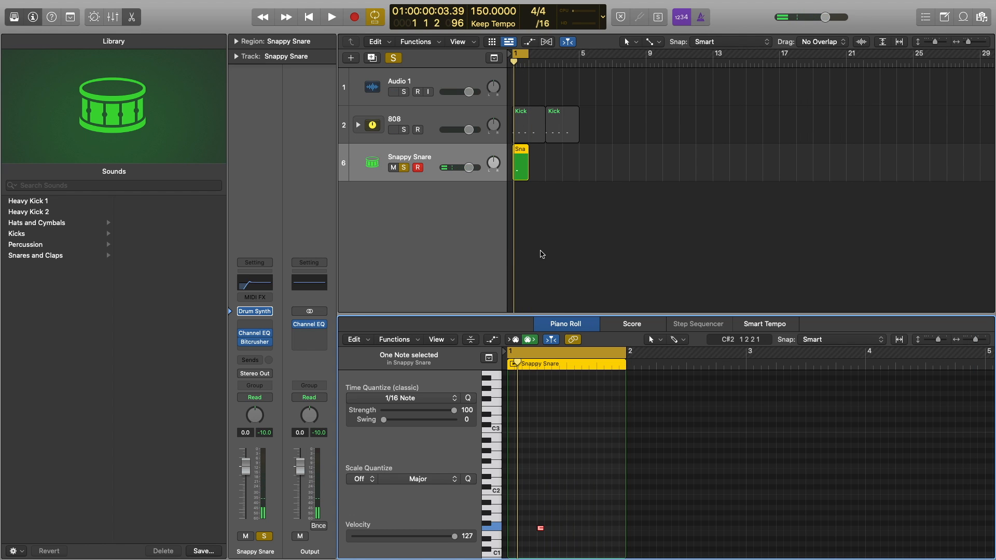
# Turn cycle off, show the first kick region and the snare region together in the Piano Roll, and solo the 808 track too.
pyautogui.press('c')
pyautogui.press('e')
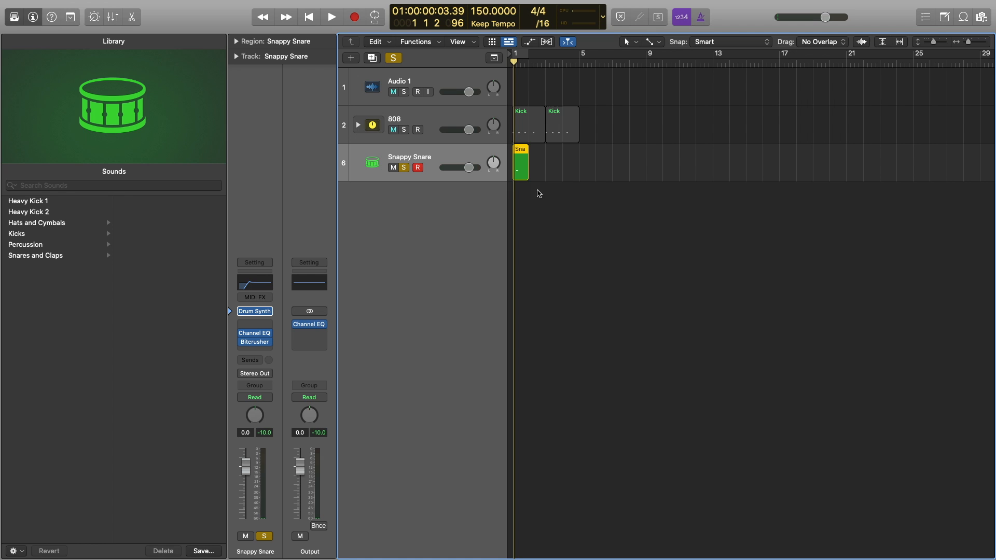
pyautogui.scroll(6, 538, 213)
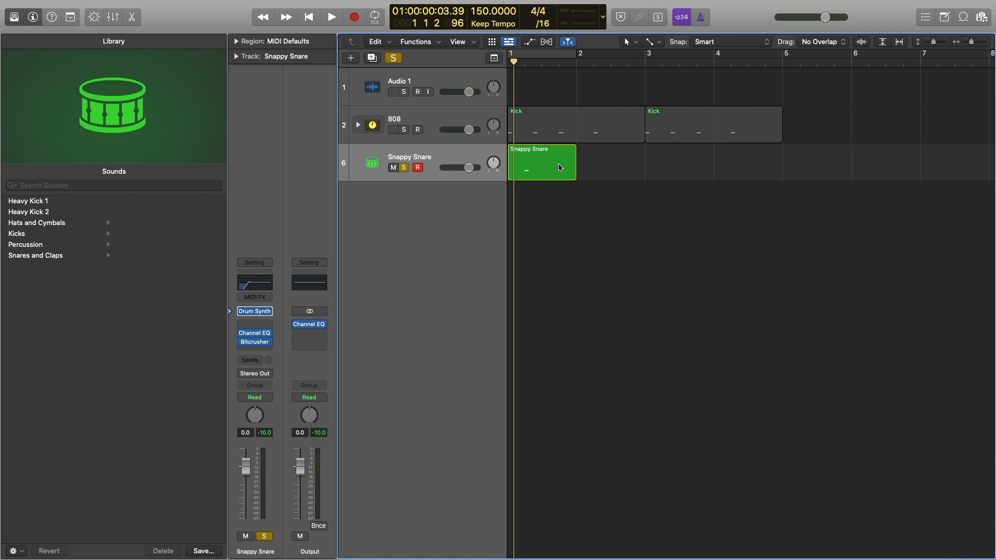
pyautogui.doubleClick(560, 167)
pyautogui.moveTo(550, 203); pyautogui.dragTo(553, 140)
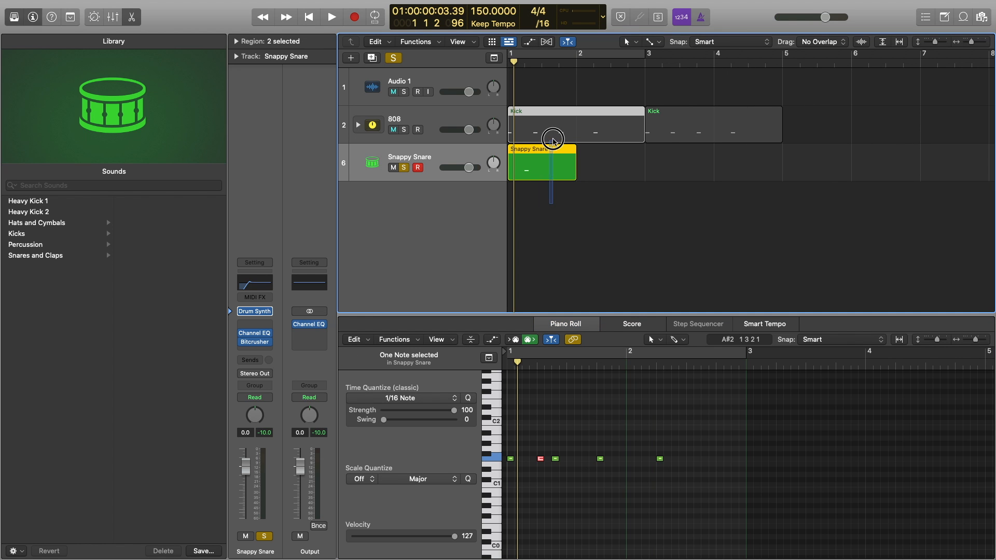
pyautogui.click(404, 130)
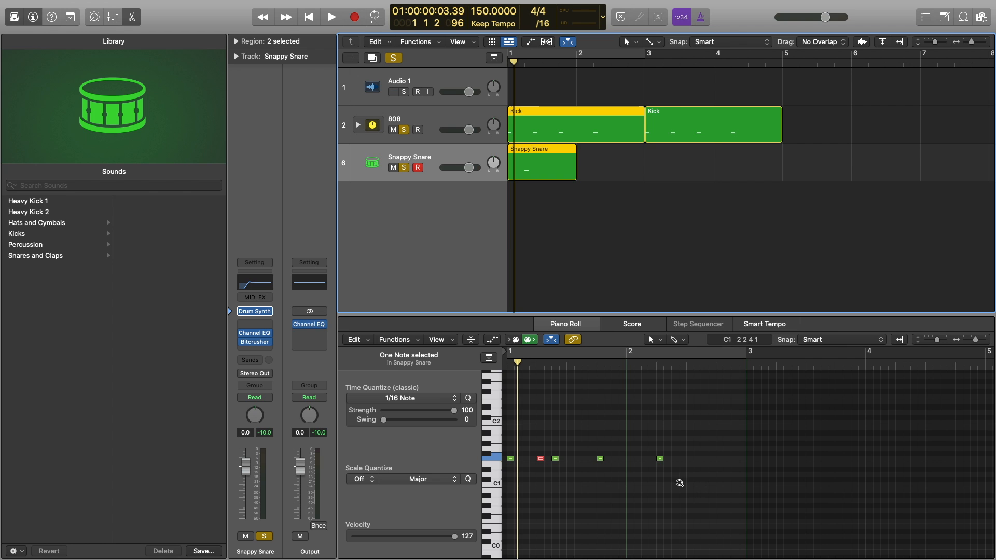
pyautogui.scroll(-2, 680, 483)
pyautogui.scroll(3, 664, 478)
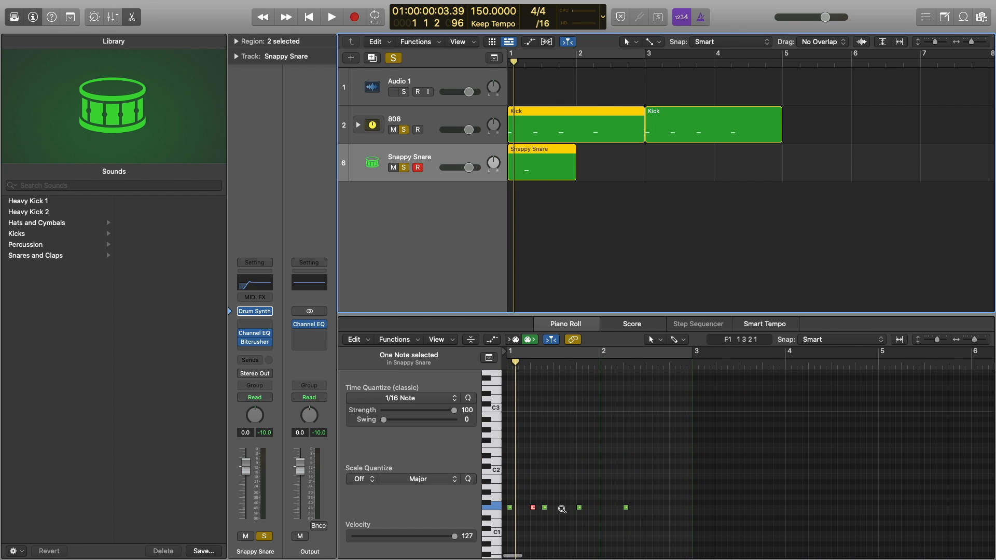
pyautogui.scroll(2, 562, 510)
pyautogui.scroll(2, 556, 507)
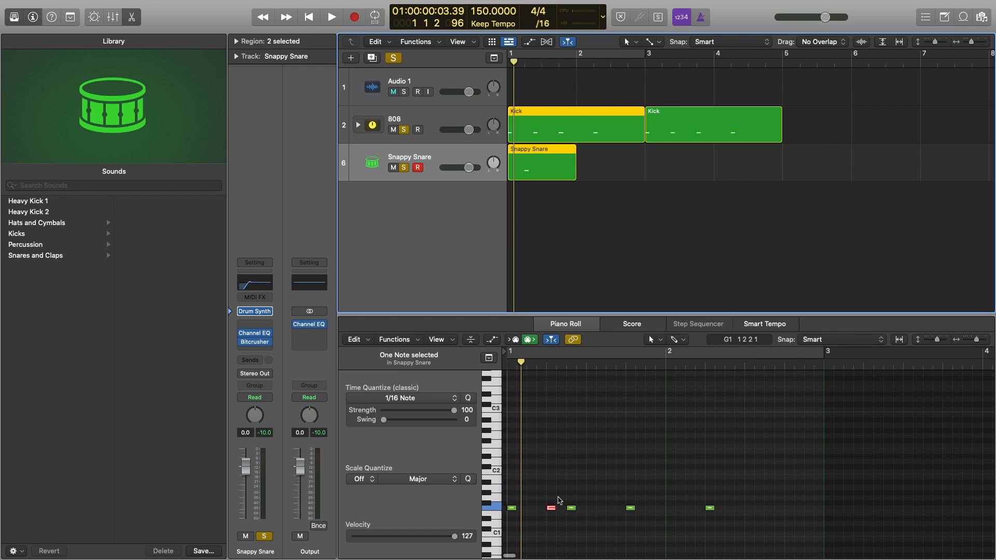
# Move the snare note to beat 3 of bar 1, playing the kick and snare from the start to compare.
pyautogui.press('Return')
pyautogui.press('space')
pyautogui.press('space')
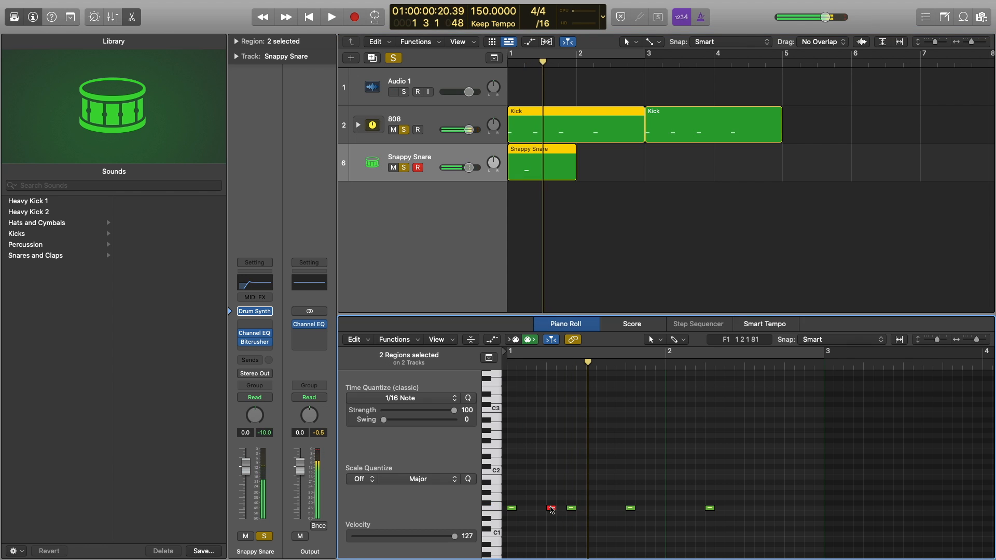
pyautogui.moveTo(552, 508); pyautogui.dragTo(592, 509)
pyautogui.press('Return')
pyautogui.press('space')
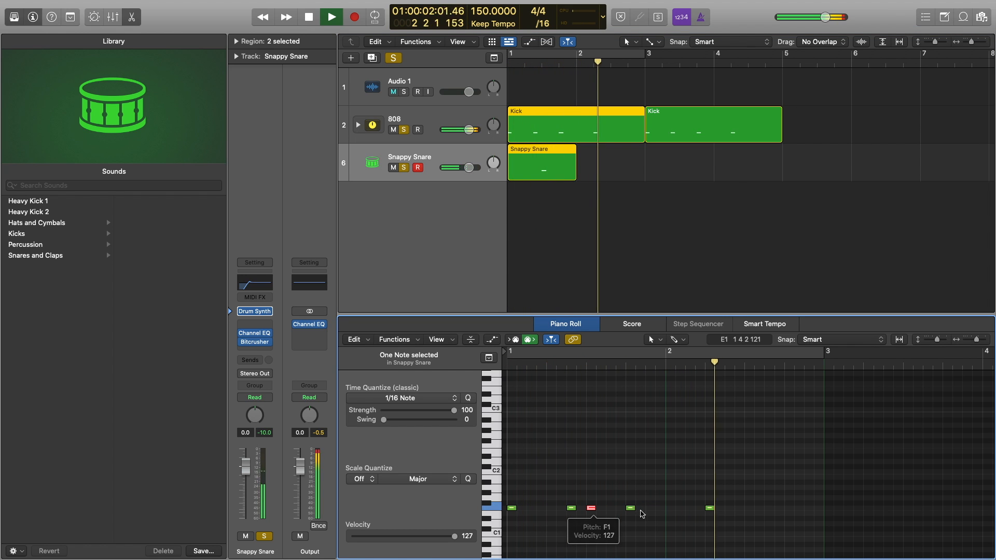
pyautogui.press('space')
# Copy the snare note to beat 3 of bar 2 and play both bars from the start.
pyautogui.moveTo(592, 510); pyautogui.dragTo(750, 514)
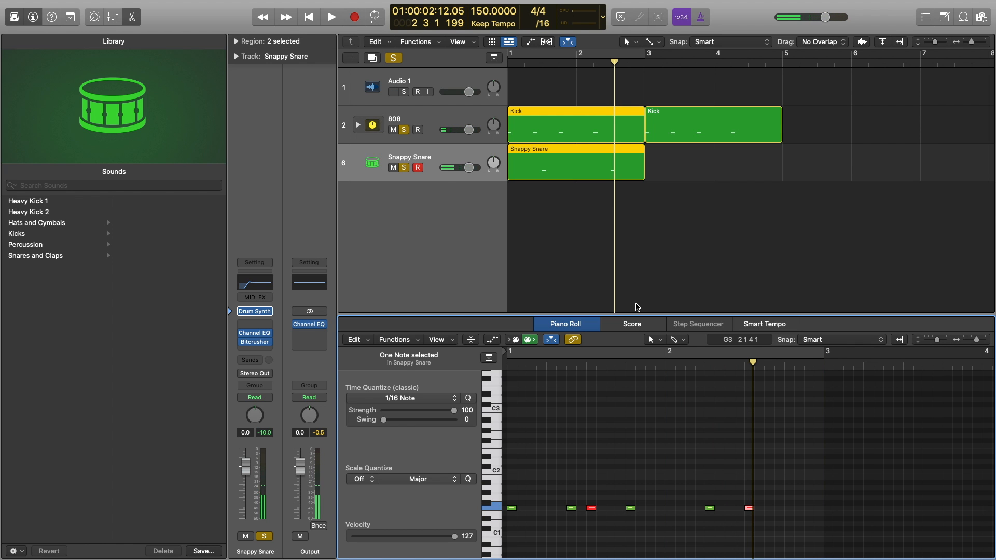
pyautogui.press('Return')
pyautogui.press('space')
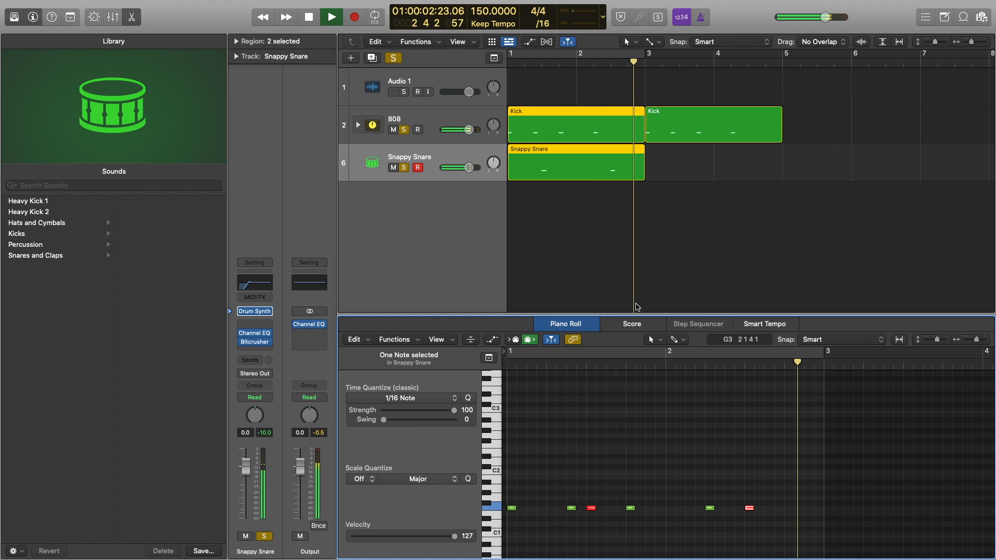
pyautogui.press('space')
pyautogui.hscroll(-1, 353, 173)
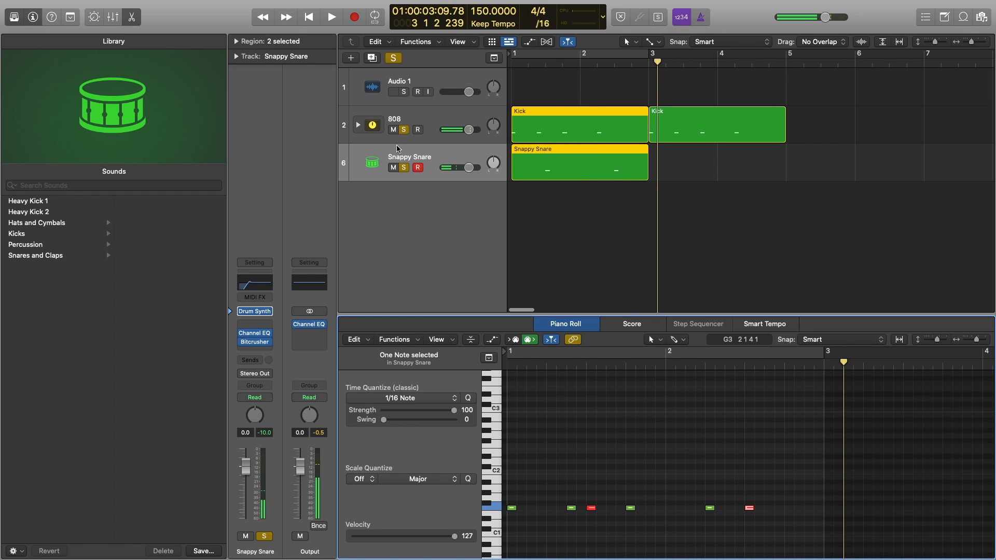
# Unsolo the 808 and add a stereo Echo to the Snappy Snare with a 1/16 note, 100% Dry and 10% Wet.
pyautogui.click(404, 129)
pyautogui.click(412, 157)
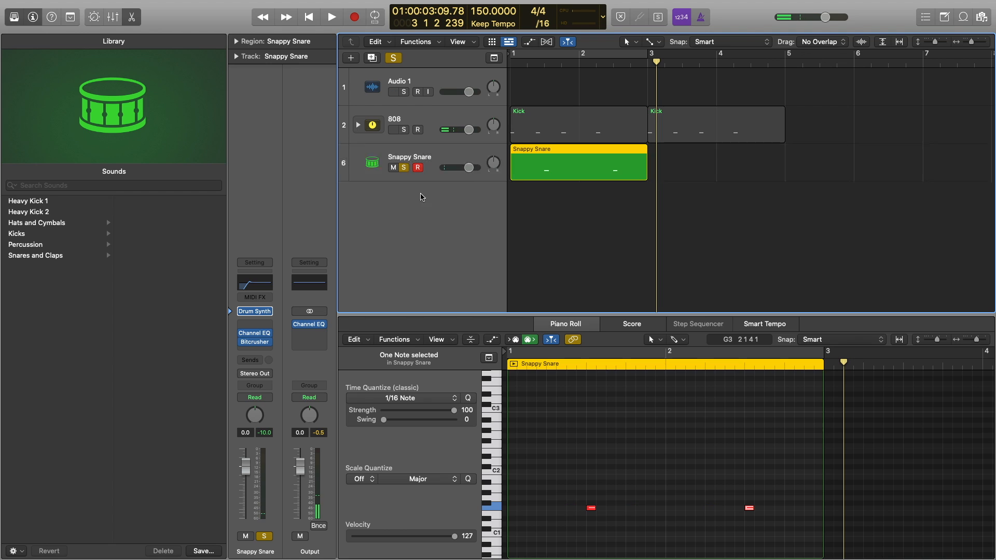
pyautogui.click(260, 351)
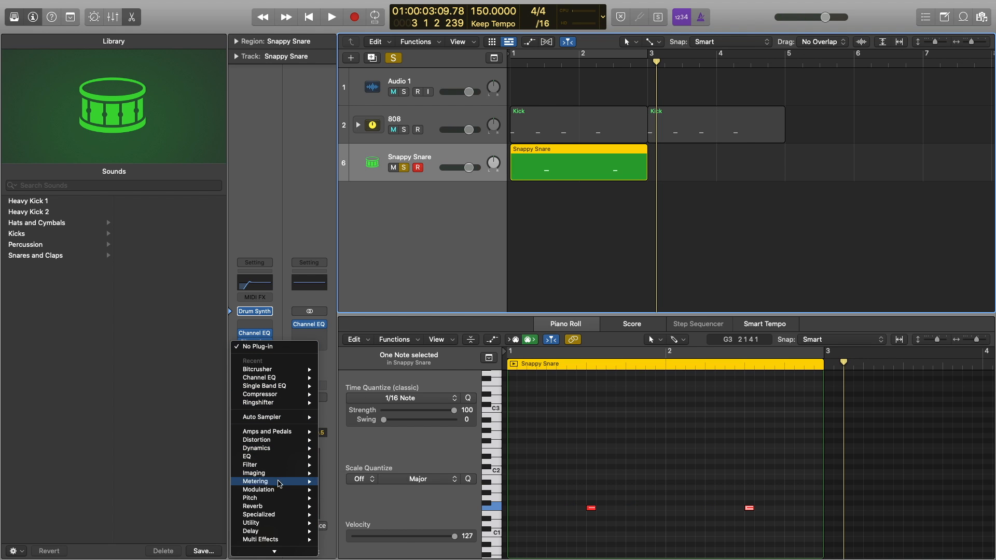
pyautogui.moveTo(290, 531)
pyautogui.moveTo(347, 530)
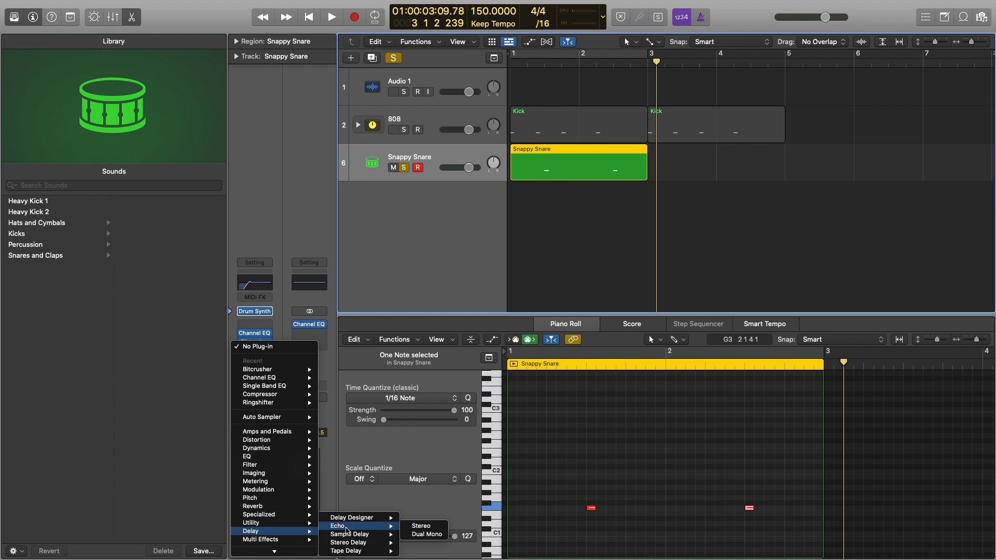
pyautogui.click(418, 528)
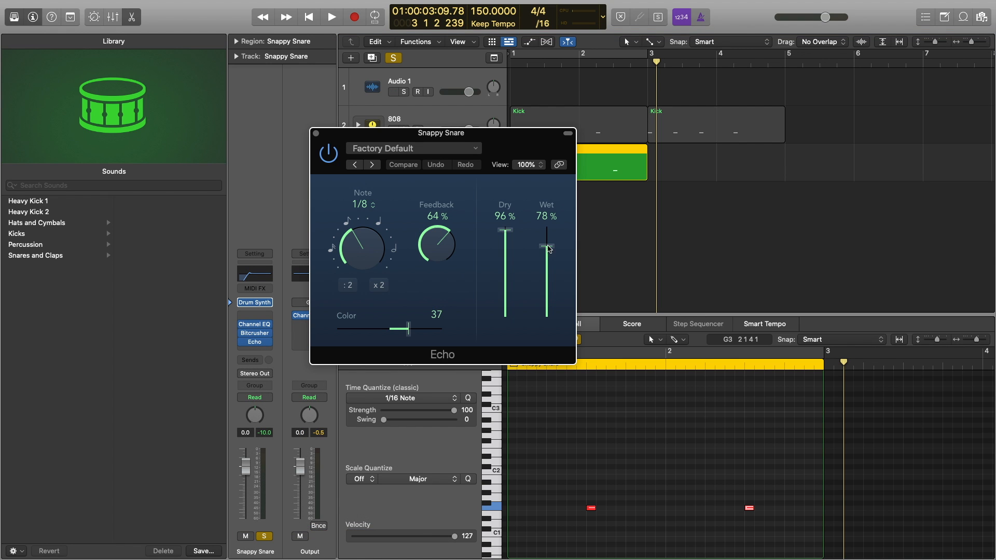
pyautogui.moveTo(551, 261); pyautogui.dragTo(541, 325)
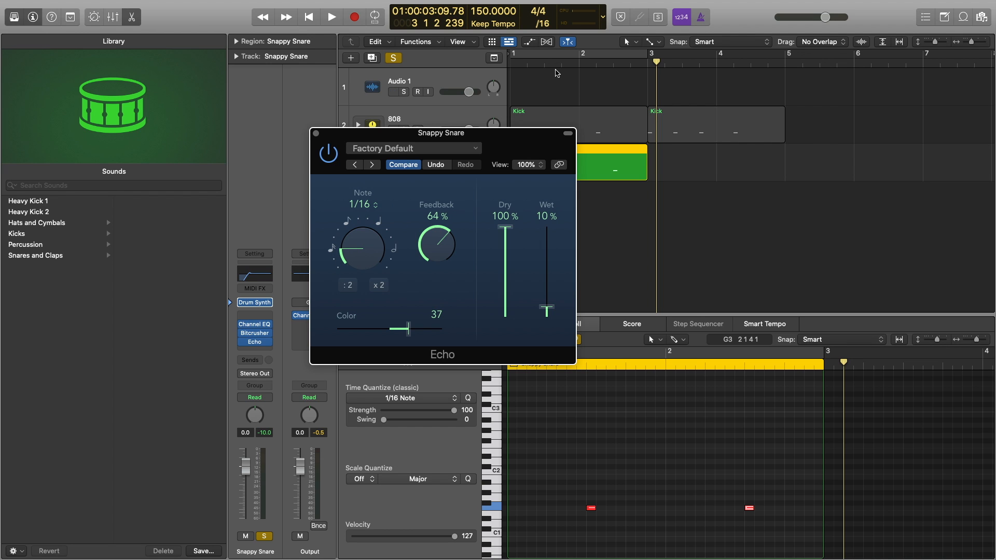
# Play the snare with the Echo, try a 1/32 dotted note value and return it to 1/16.
pyautogui.press('Return')
pyautogui.press('space')
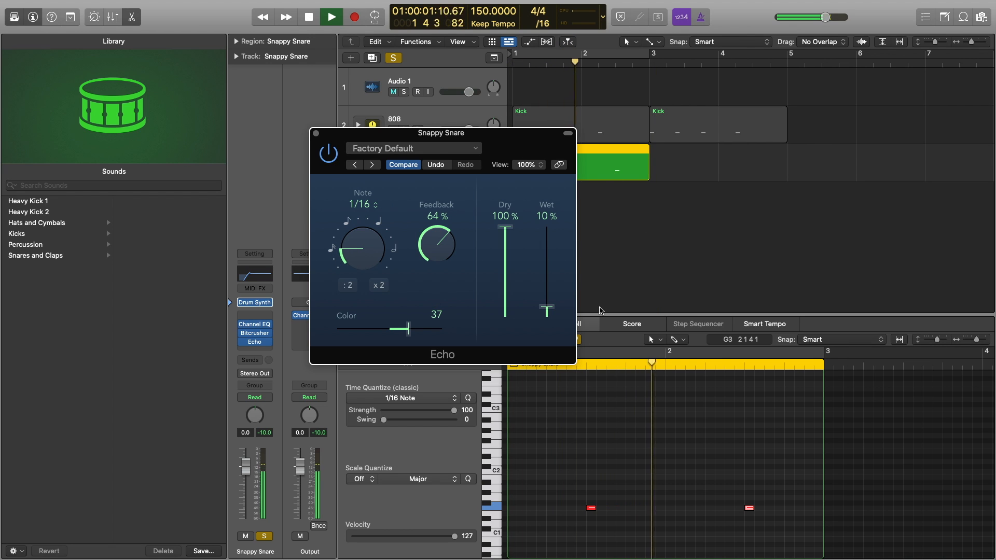
pyautogui.press('space')
pyautogui.moveTo(358, 250); pyautogui.dragTo(356, 254)
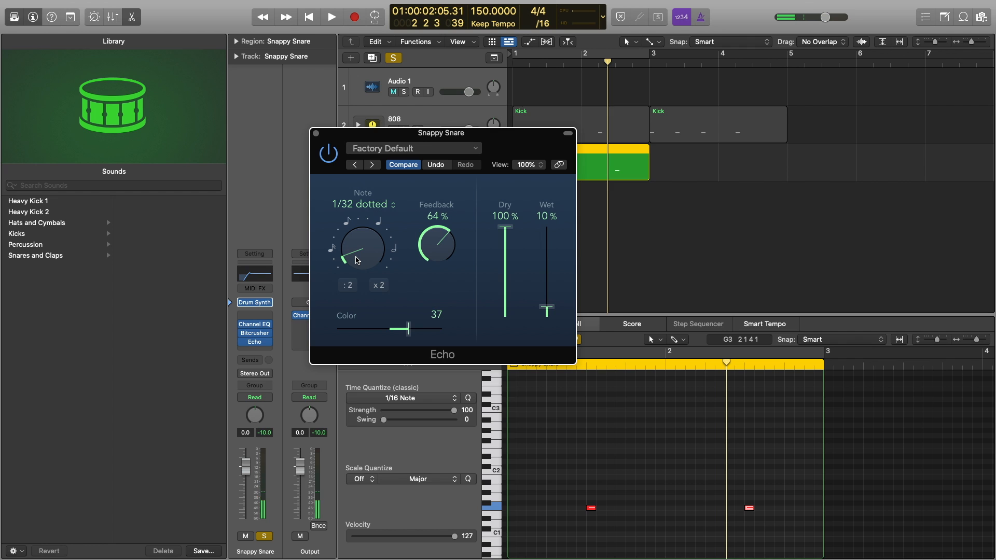
pyautogui.press('Return')
pyautogui.press('space')
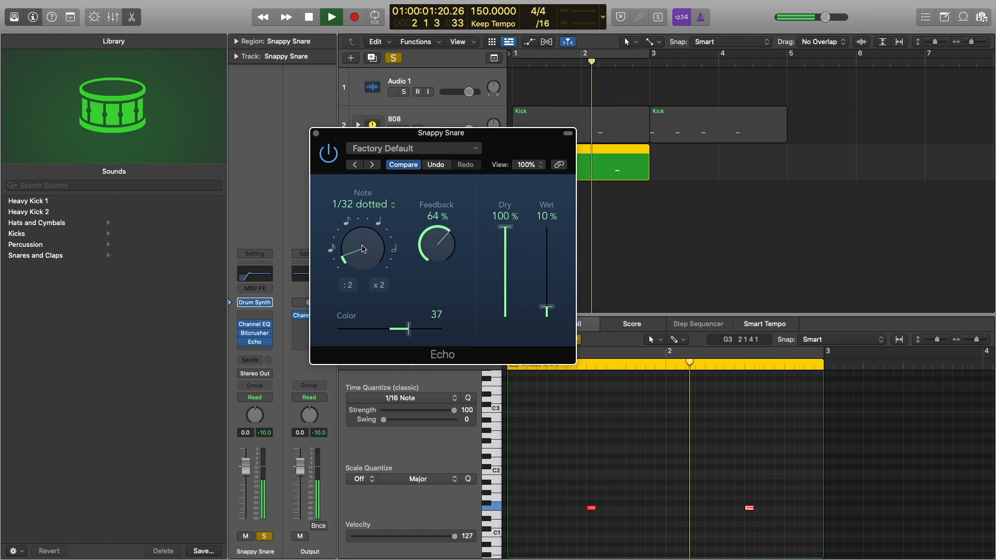
pyautogui.moveTo(363, 249); pyautogui.dragTo(362, 235)
pyautogui.press('Return')
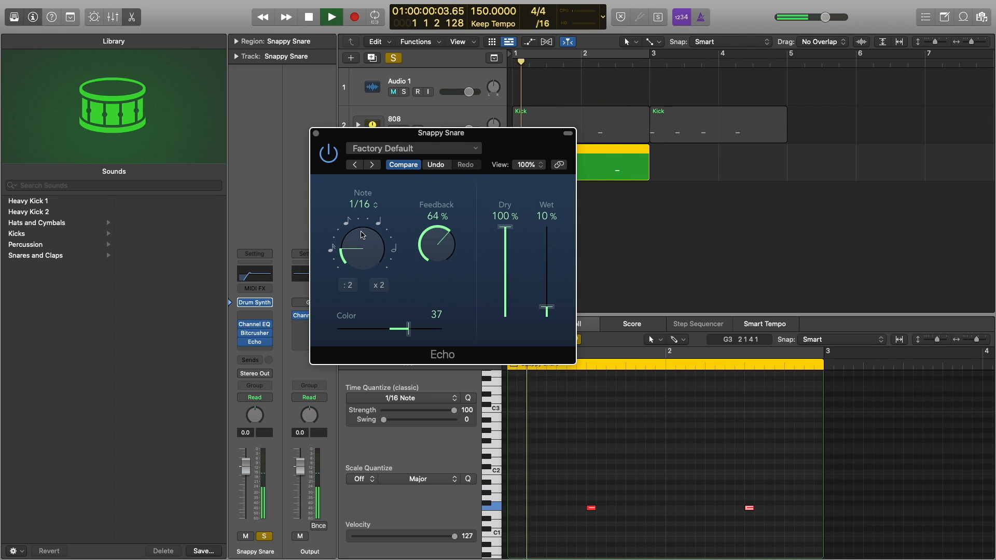
# Lower the Echo's Feedback to 52%, stop playback and close the plug-in window.
pyautogui.moveTo(437, 249); pyautogui.dragTo(436, 267)
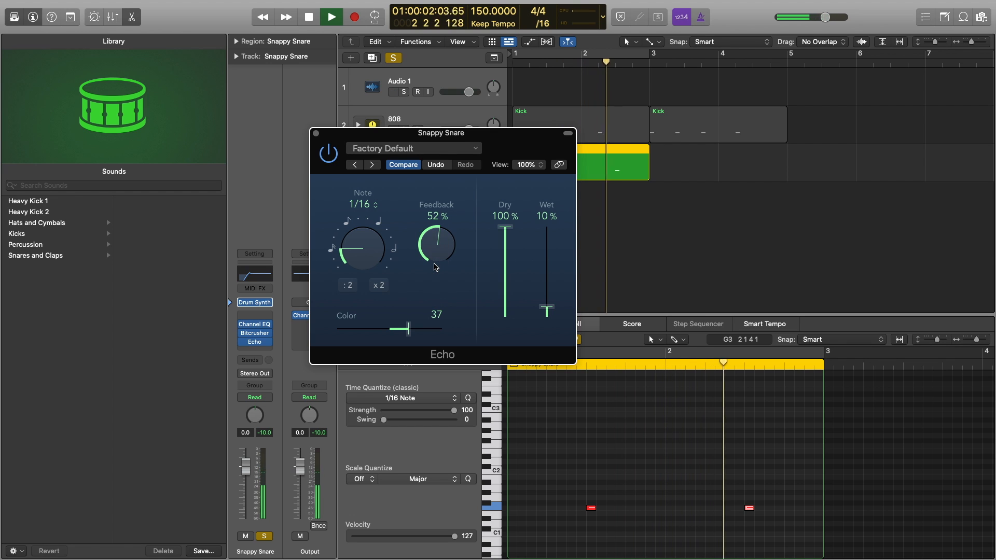
pyautogui.press('space')
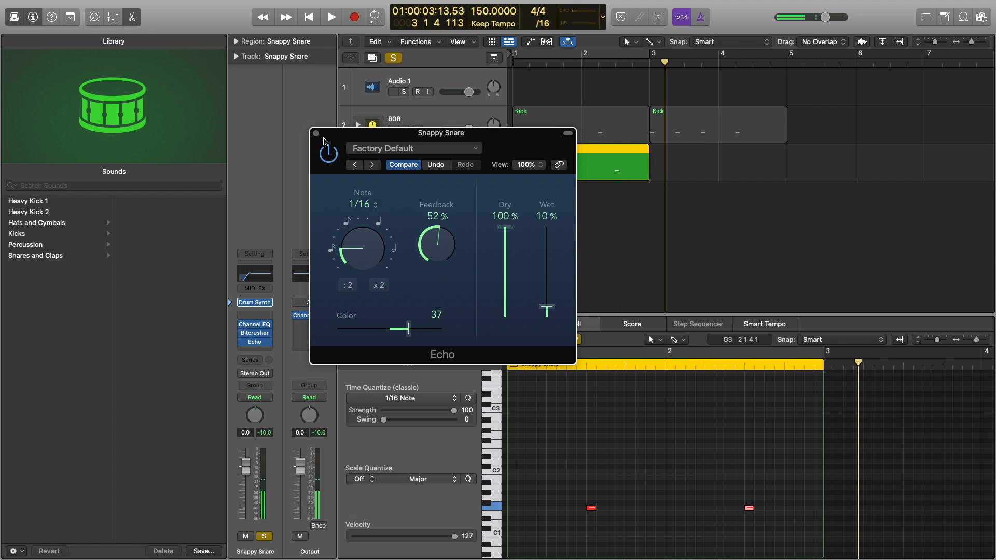
pyautogui.click(315, 135)
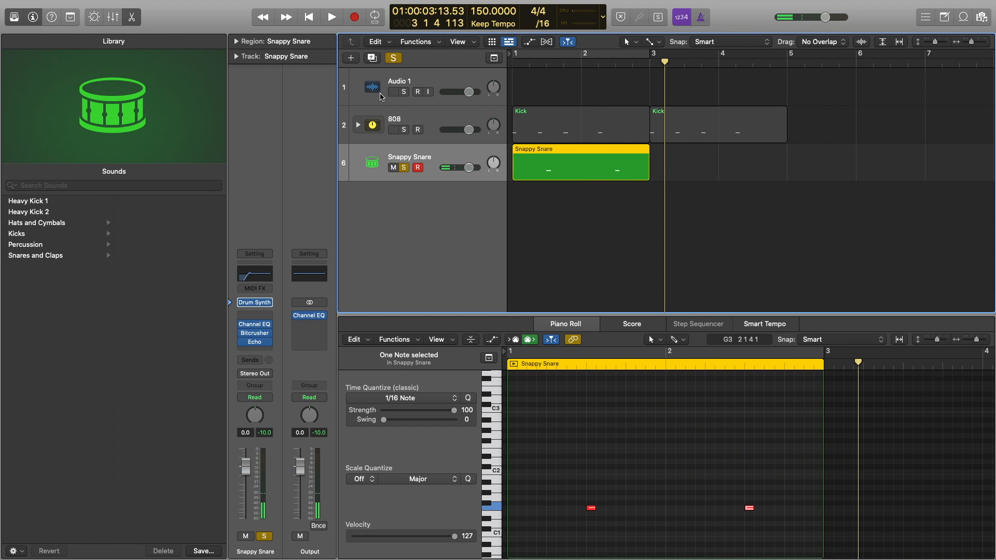
# Clear all track solos and play the kick and snare beat together.
pyautogui.click(397, 60)
pyautogui.press('space')
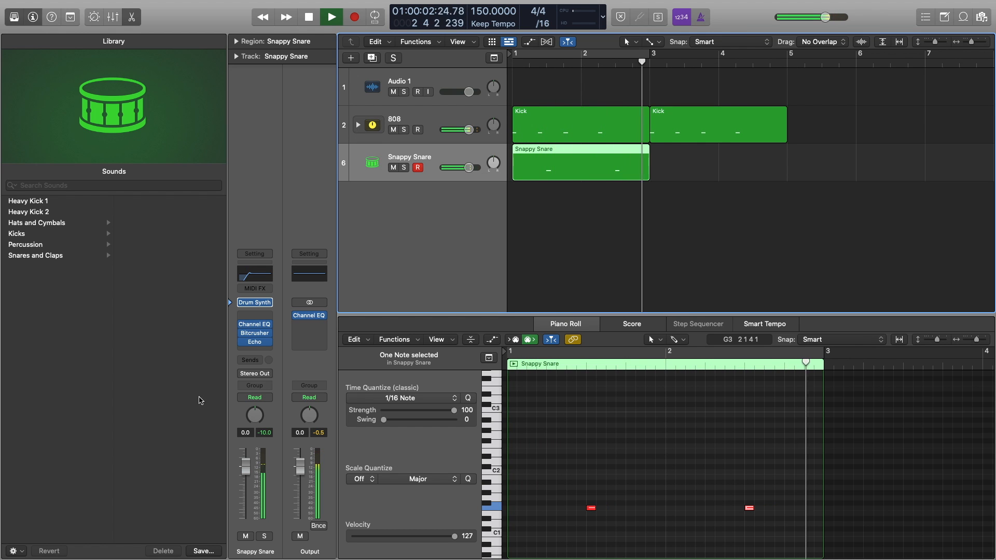
# Stop playback, reopen the Snappy Snare's Echo, and set Wet to 7% and Color to 24 while auditioning the beat.
pyautogui.press('space')
pyautogui.click(255, 342)
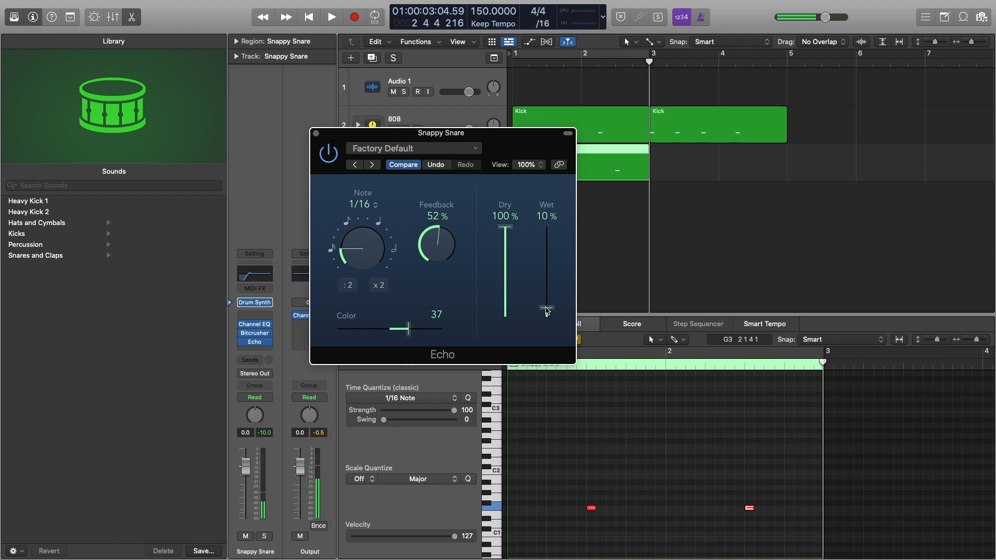
pyautogui.press('Return')
pyautogui.press('space')
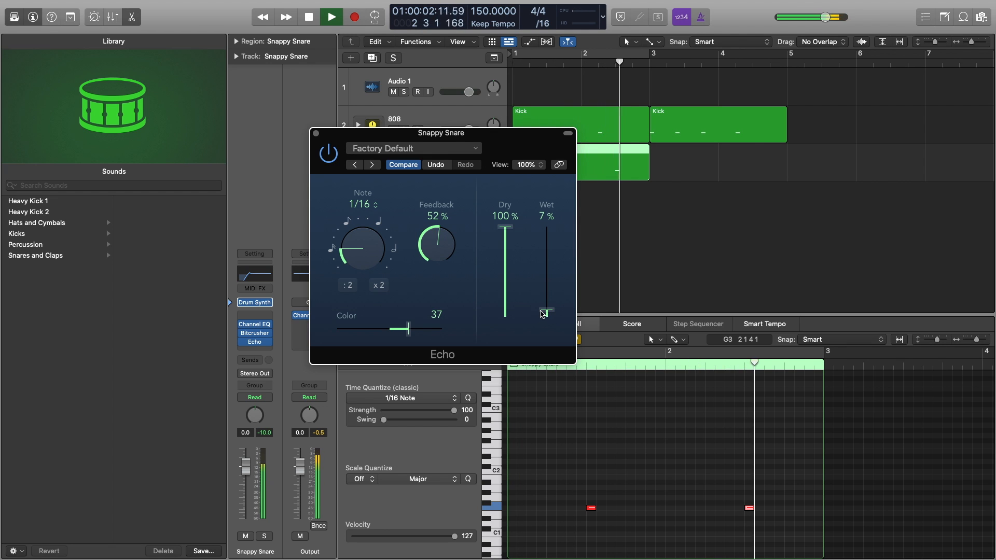
pyautogui.press('space')
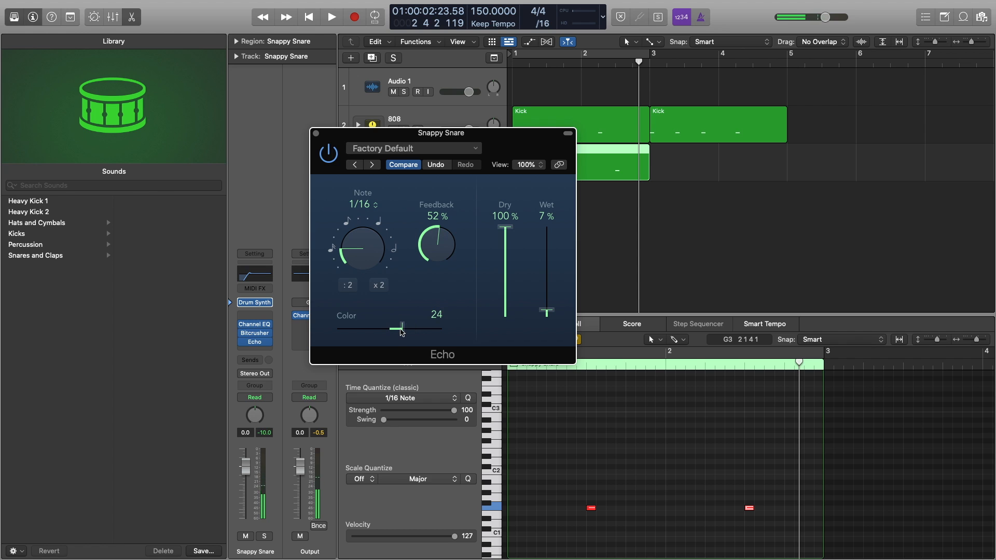
# Replay the beat from the start and set the Echo's Feedback to 73% and Wet to 5%.
pyautogui.press('Return')
pyautogui.press('space')
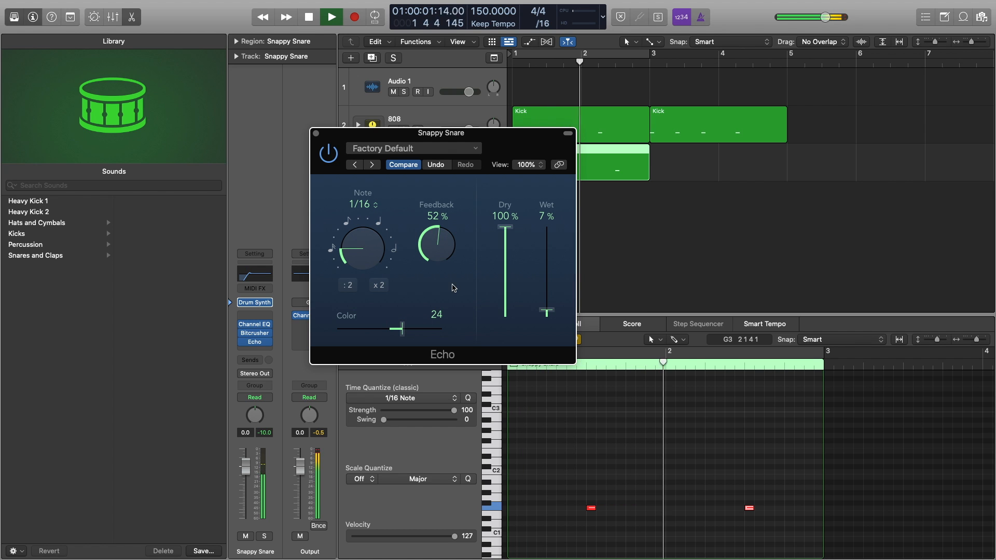
pyautogui.moveTo(440, 243); pyautogui.dragTo(445, 225)
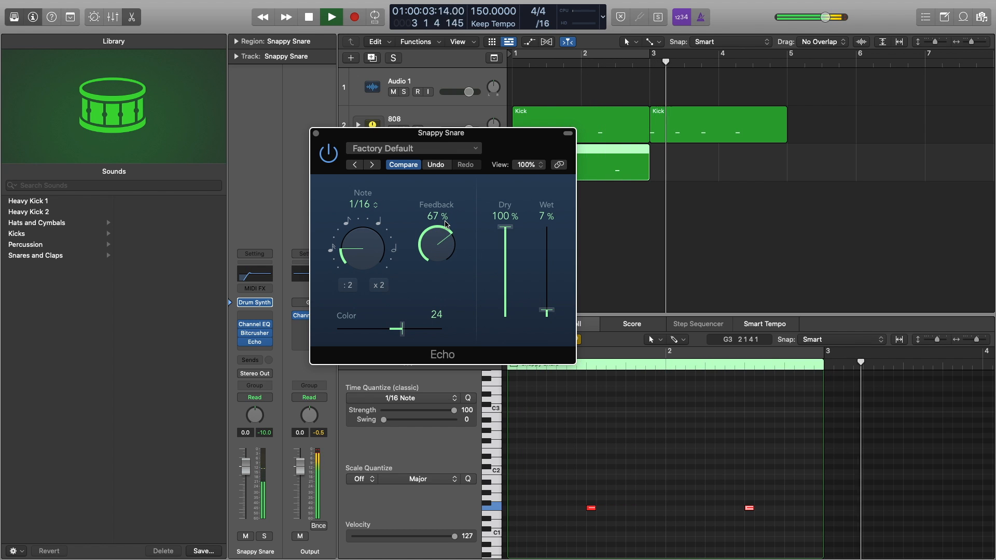
pyautogui.press('Return')
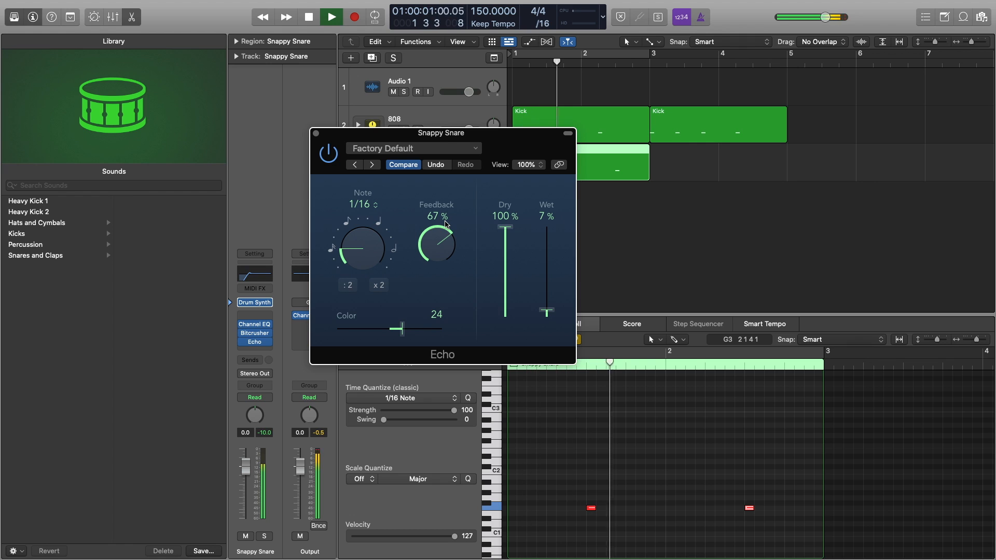
pyautogui.moveTo(446, 224); pyautogui.dragTo(445, 218)
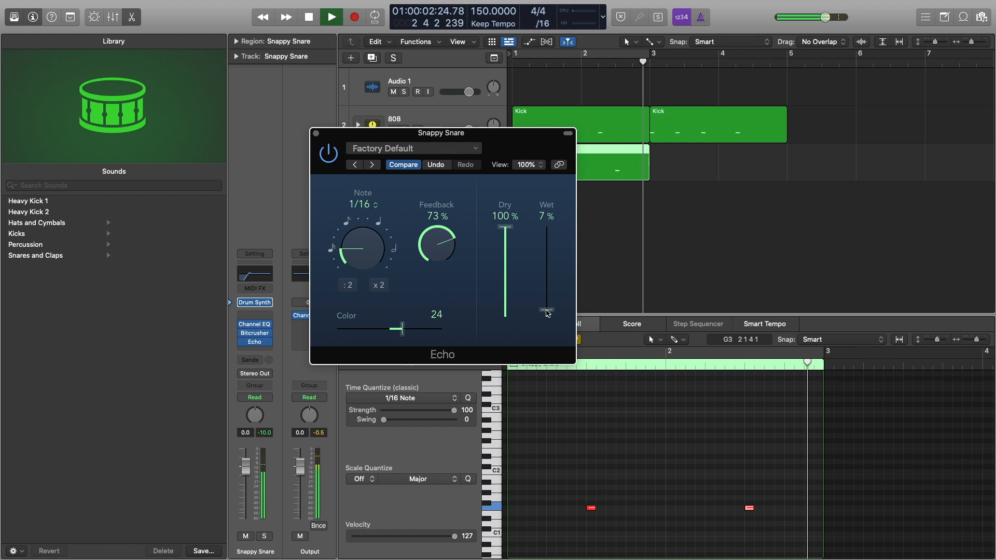
pyautogui.moveTo(548, 313); pyautogui.dragTo(545, 312)
pyautogui.press('space')
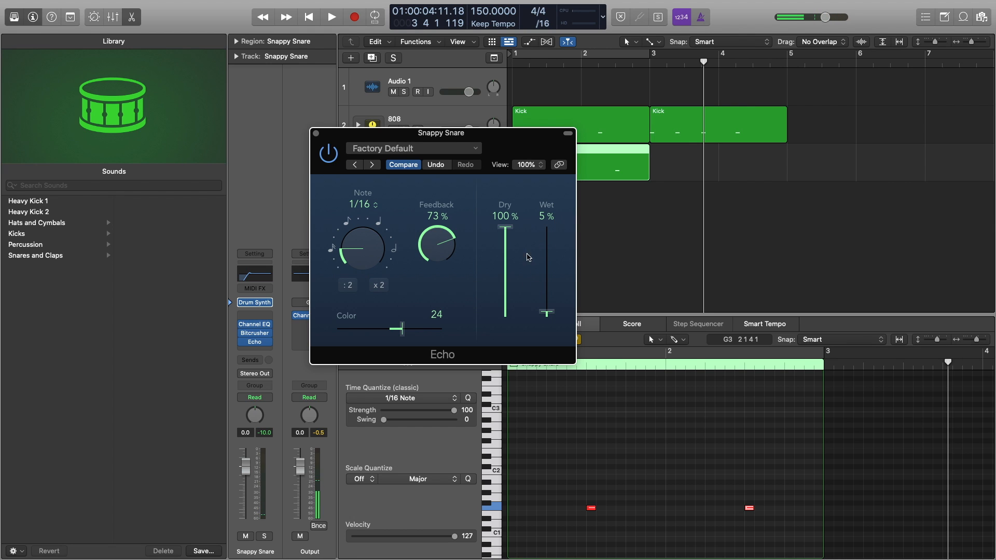
# Play the beat from the start to hear the adjusted Echo, stop it and close the plug-in window.
pyautogui.press('Return')
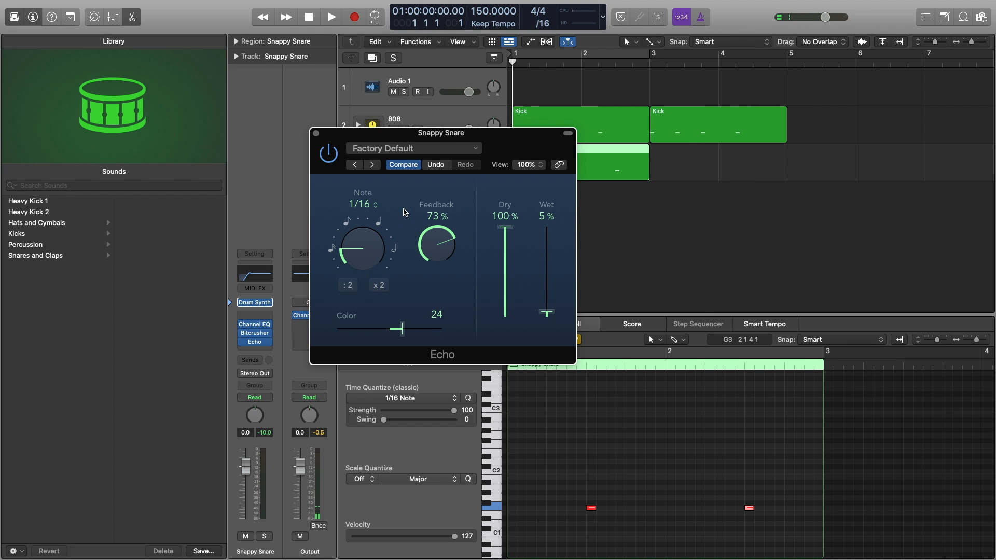
pyautogui.press('space')
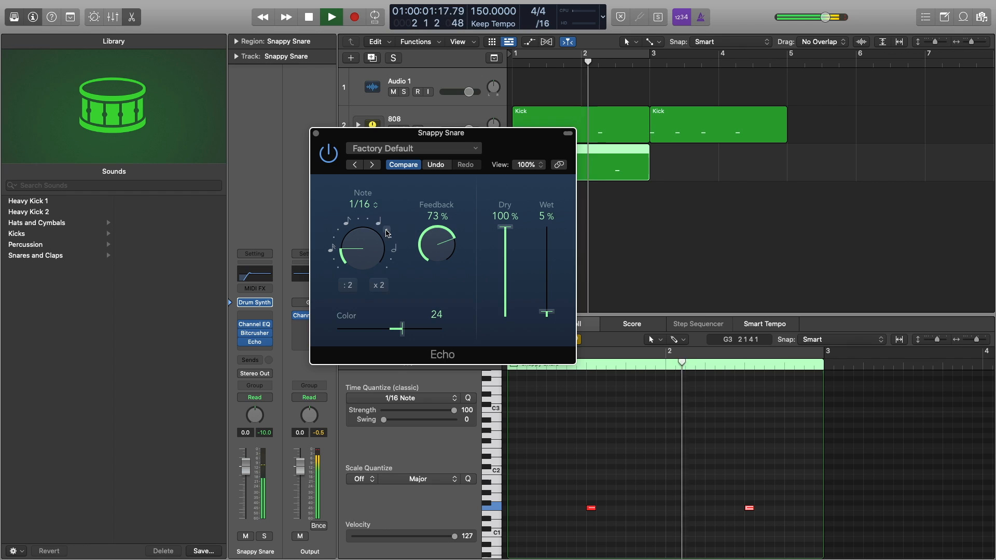
pyautogui.press('space')
pyautogui.click(316, 133)
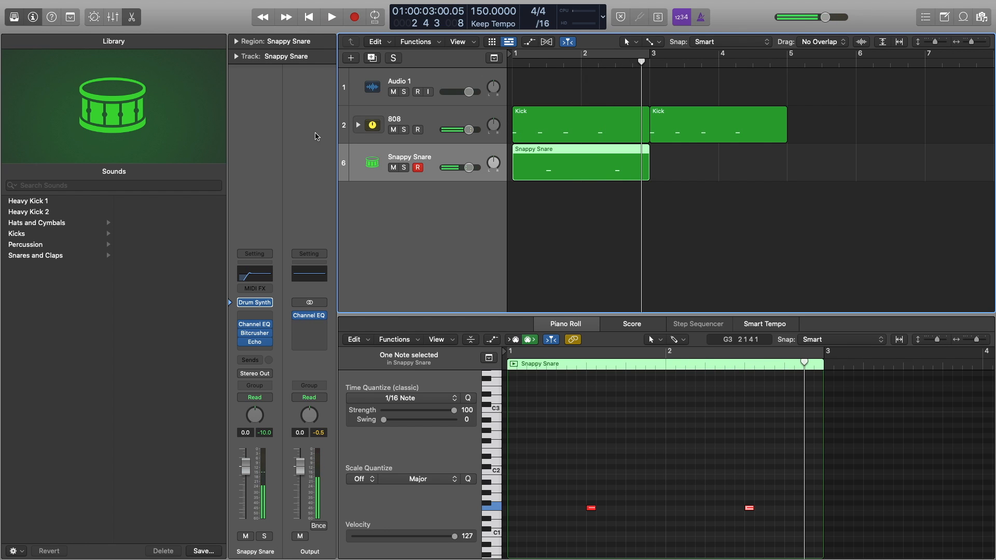
# Add a Space Designer reverb after the Snappy Snare's Echo and load the medium-space hall preset 1.5s Plasterhall.
pyautogui.click(249, 351)
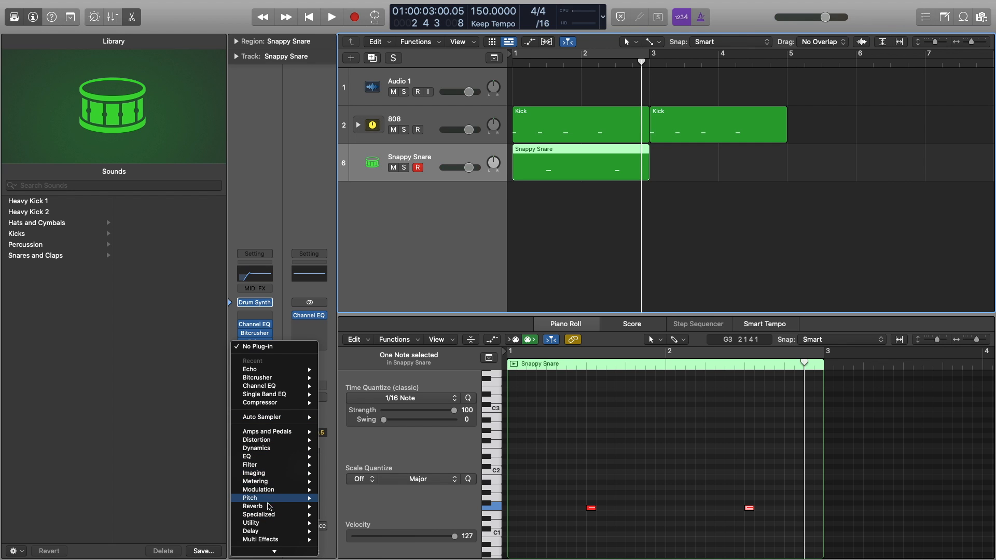
pyautogui.moveTo(265, 507)
pyautogui.moveTo(353, 530)
pyautogui.click(427, 529)
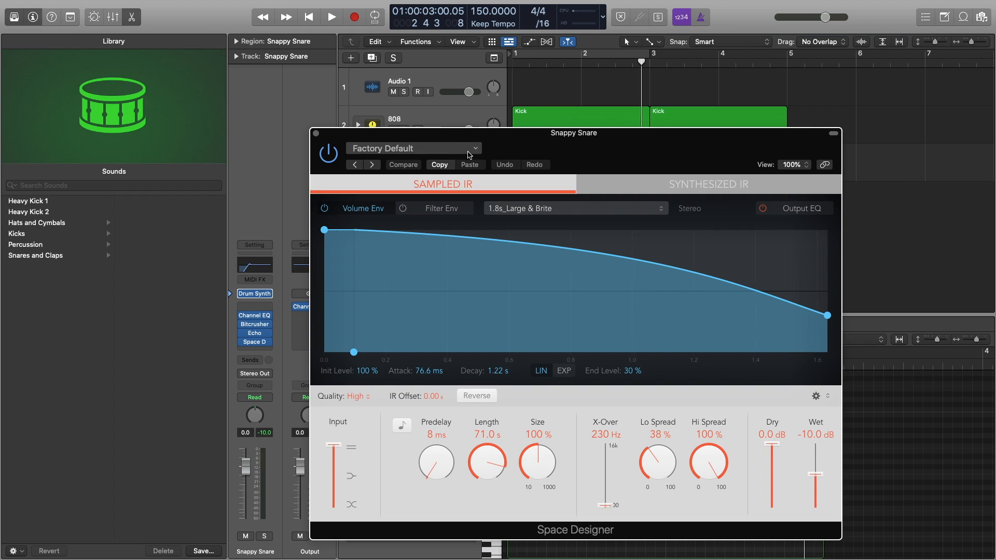
pyautogui.click(463, 150)
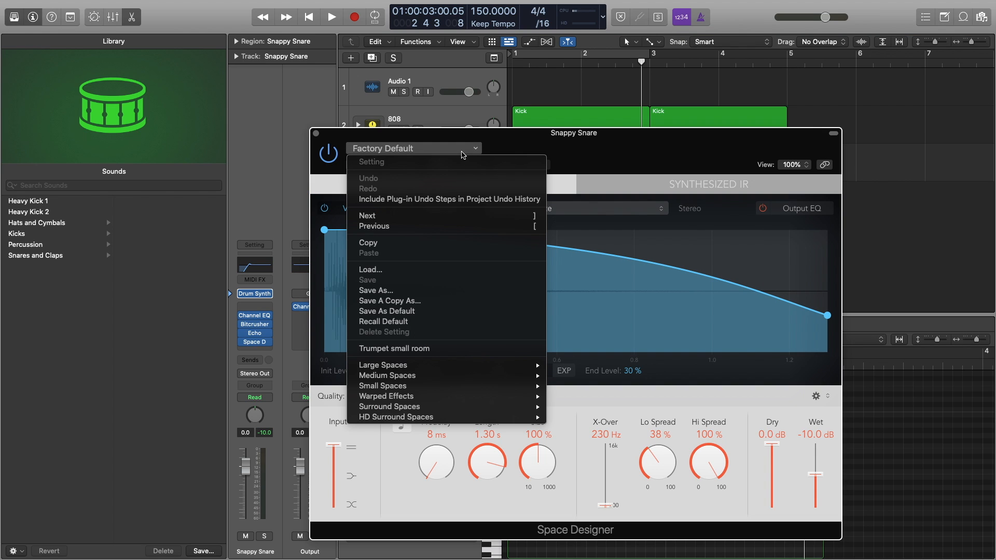
pyautogui.moveTo(415, 378)
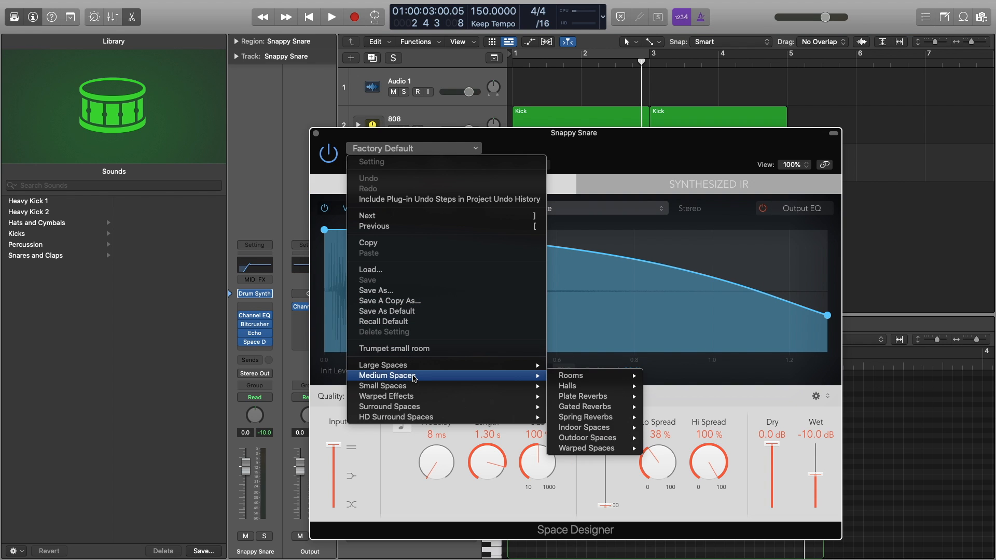
pyautogui.moveTo(571, 392)
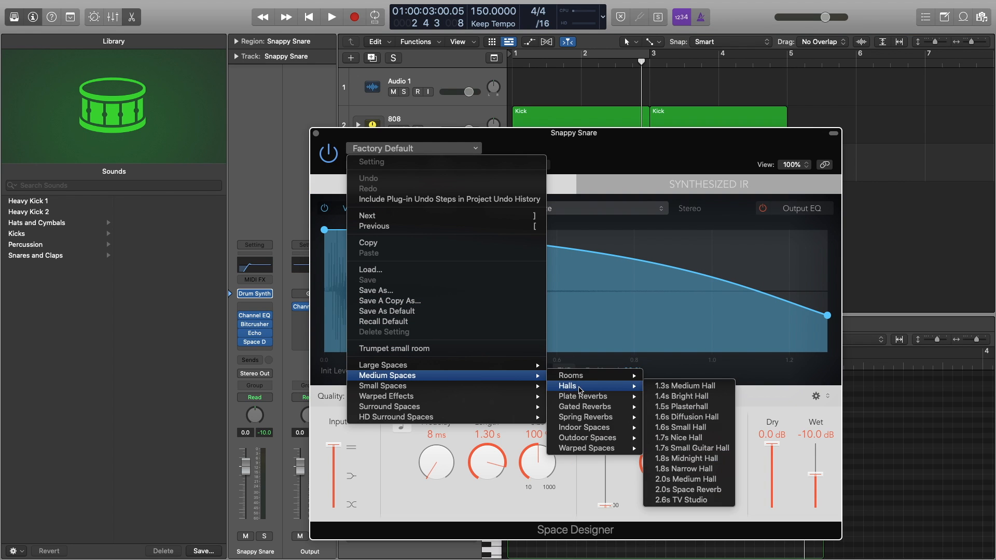
pyautogui.click(681, 406)
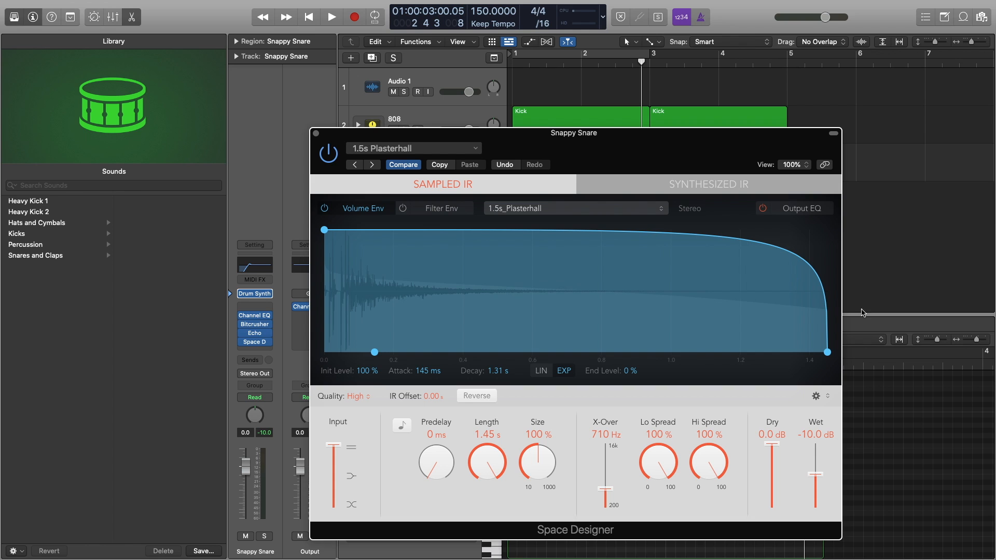
# Lower Space Designer's Wet level to -28.0 dB while playing the beat, stop playback and close the plug-in window.
pyautogui.moveTo(696, 147); pyautogui.dragTo(400, 117)
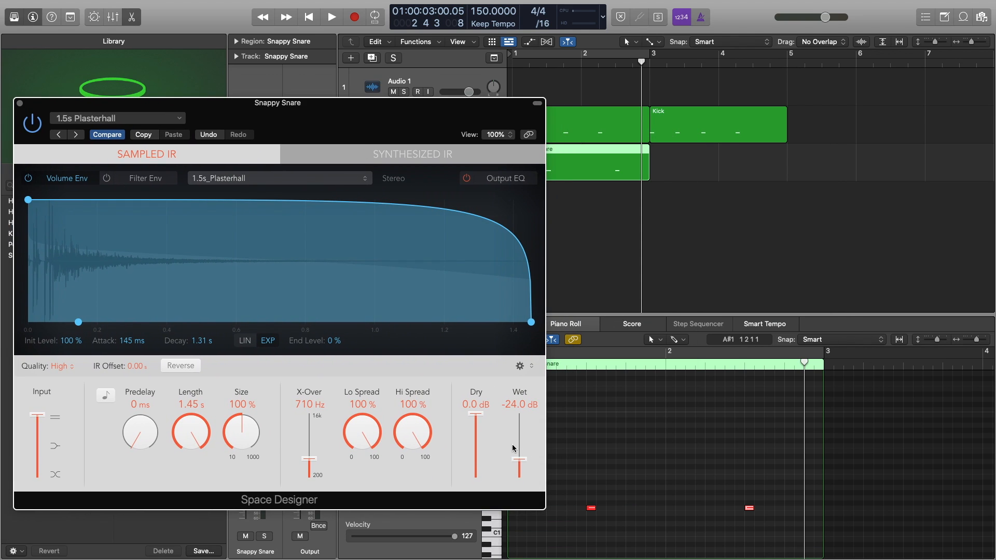
pyautogui.press('space')
pyautogui.moveTo(519, 460); pyautogui.dragTo(517, 461)
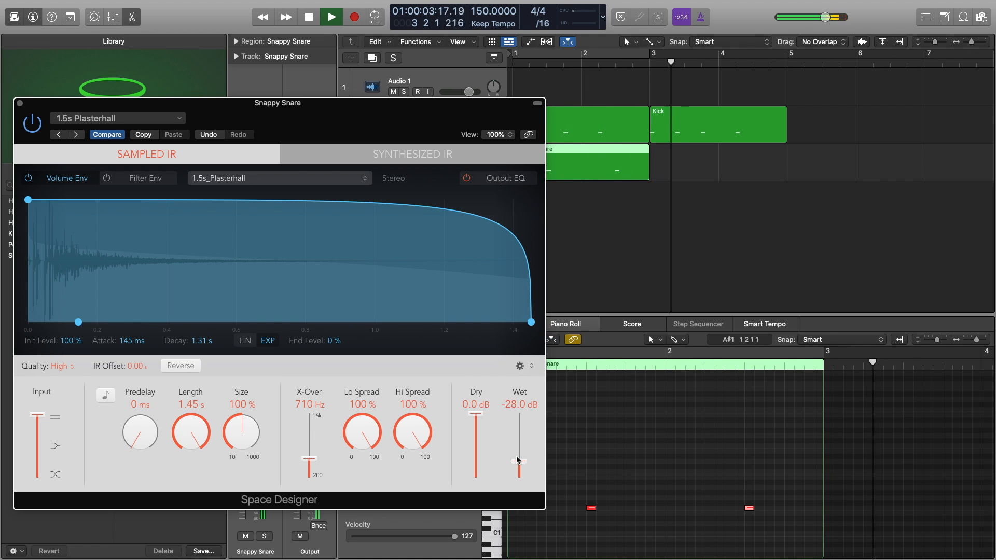
pyautogui.press('space')
pyautogui.click(19, 103)
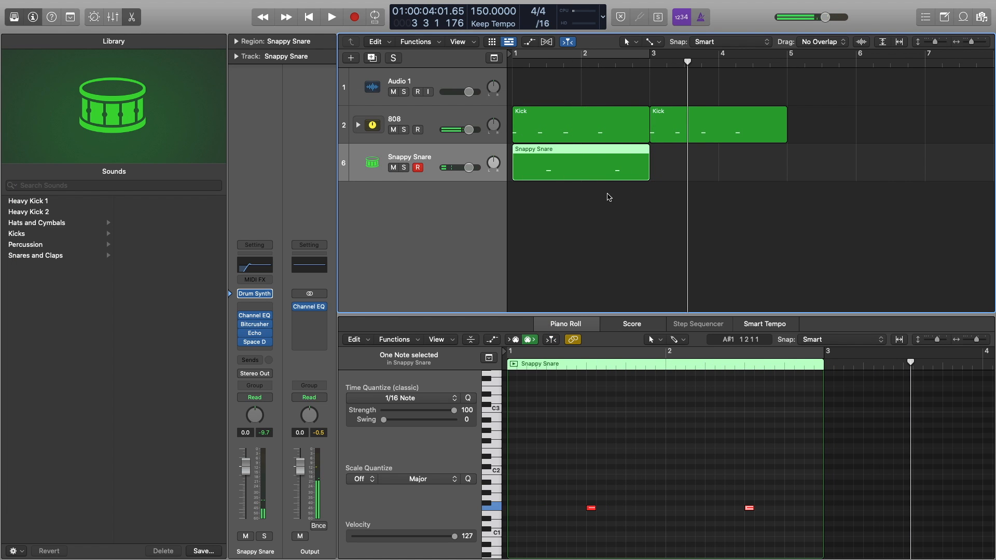
# Copy the Snappy Snare region to bar 3, and copy all four kick and snare regions to bar 5.
pyautogui.click(610, 198)
pyautogui.moveTo(572, 165); pyautogui.dragTo(707, 169)
pyautogui.hscroll(-5, 705, 167)
pyautogui.moveTo(716, 126); pyautogui.dragTo(492, 193)
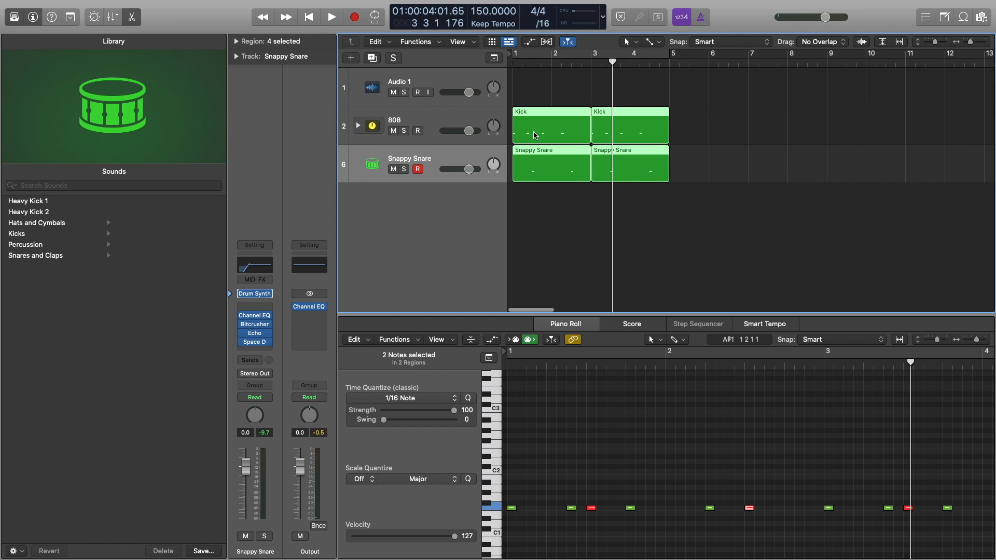
pyautogui.moveTo(534, 132); pyautogui.dragTo(683, 136)
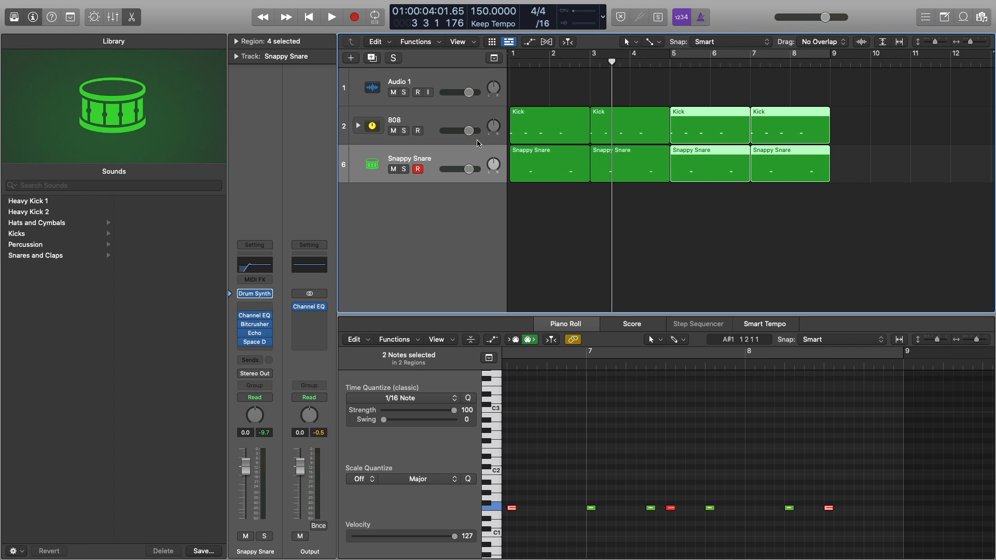
# Expand the 808 stack and place the four kick regions on each of its three Kick tracks.
pyautogui.click(358, 126)
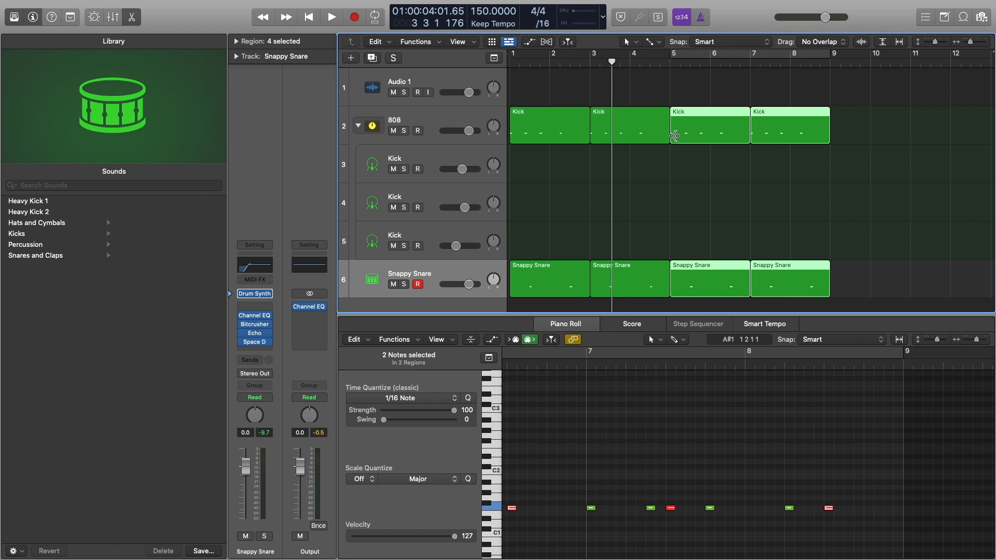
pyautogui.moveTo(857, 130); pyautogui.dragTo(533, 230)
pyautogui.hotkey('shift', 'Return')
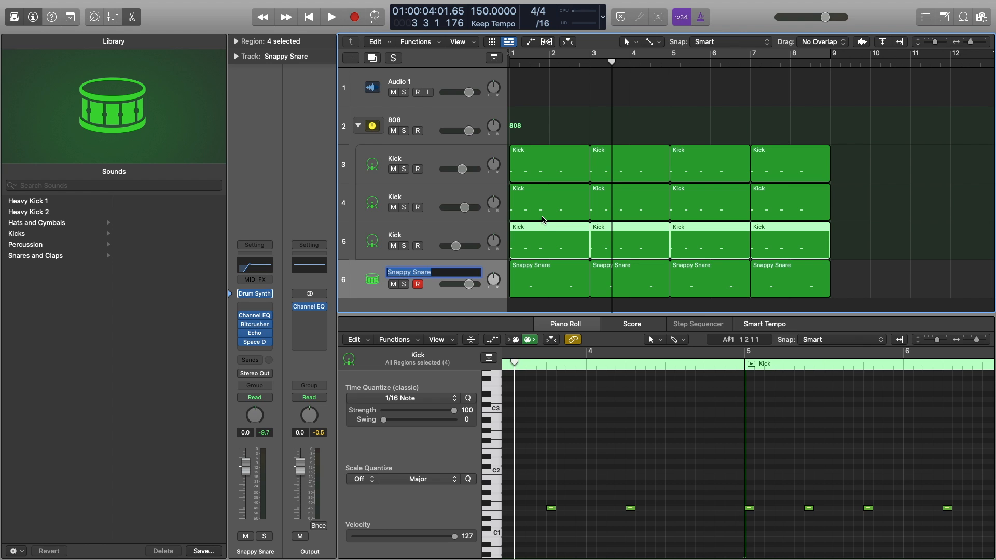
pyautogui.press('Return')
# Play the extended kick and snare beat from the start and stop near the end of bar 8.
pyautogui.press('Return')
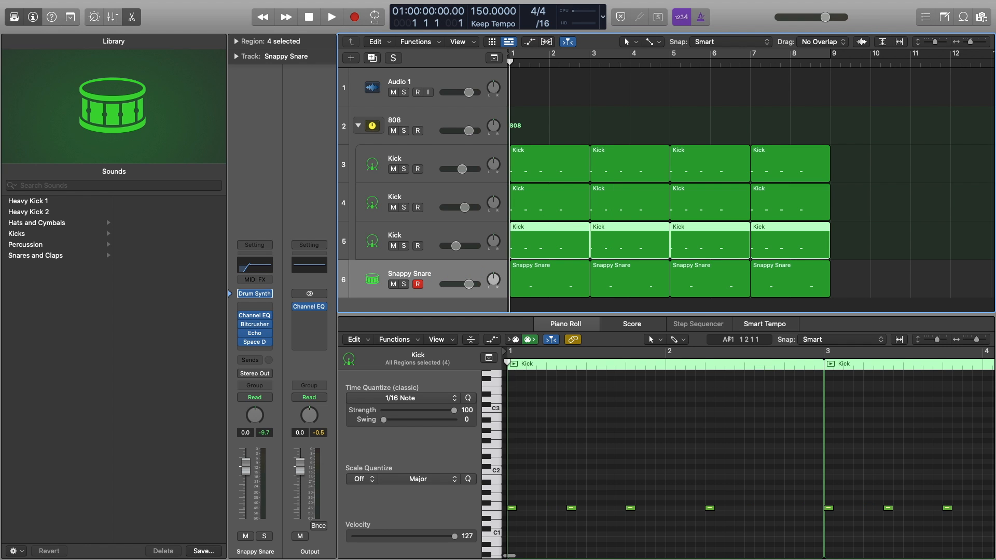
pyautogui.press('space')
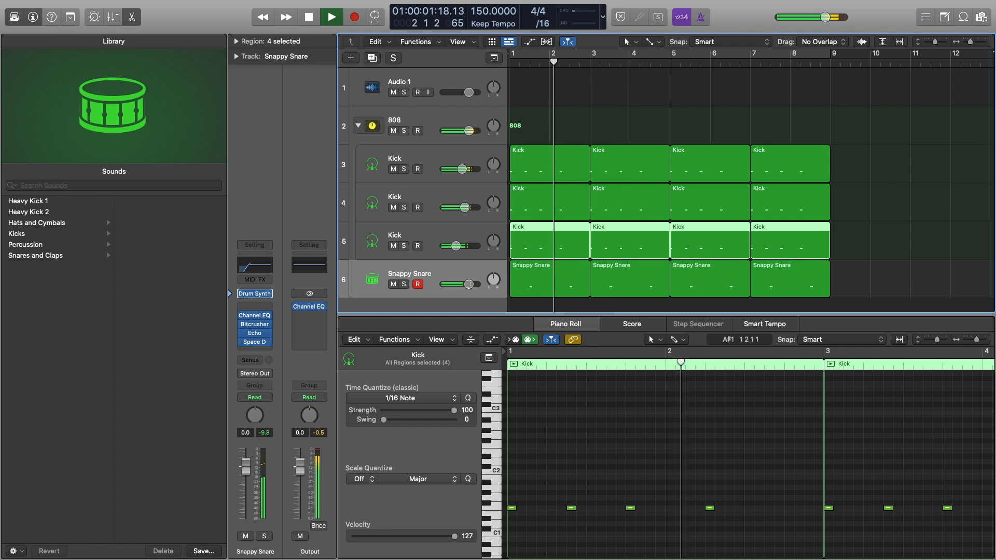
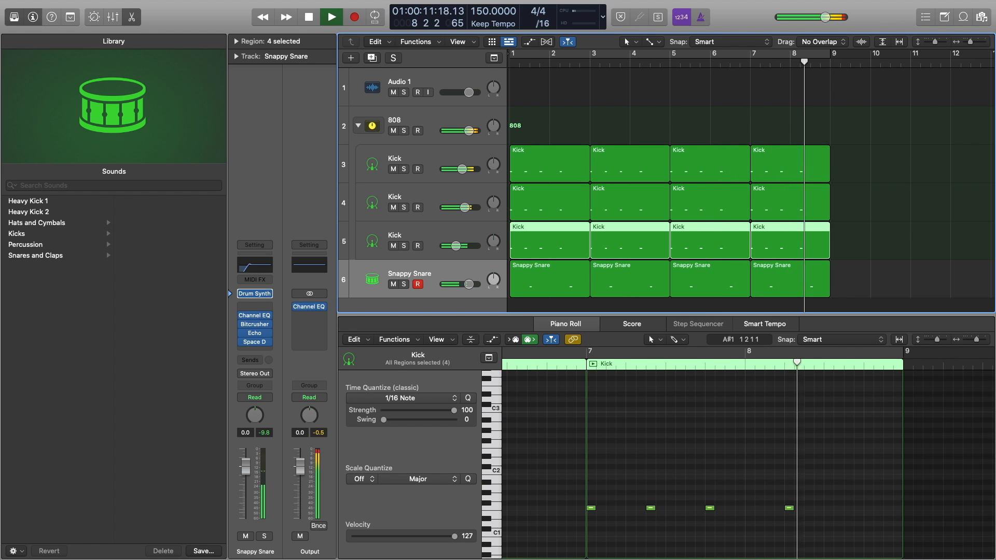
pyautogui.press('space')
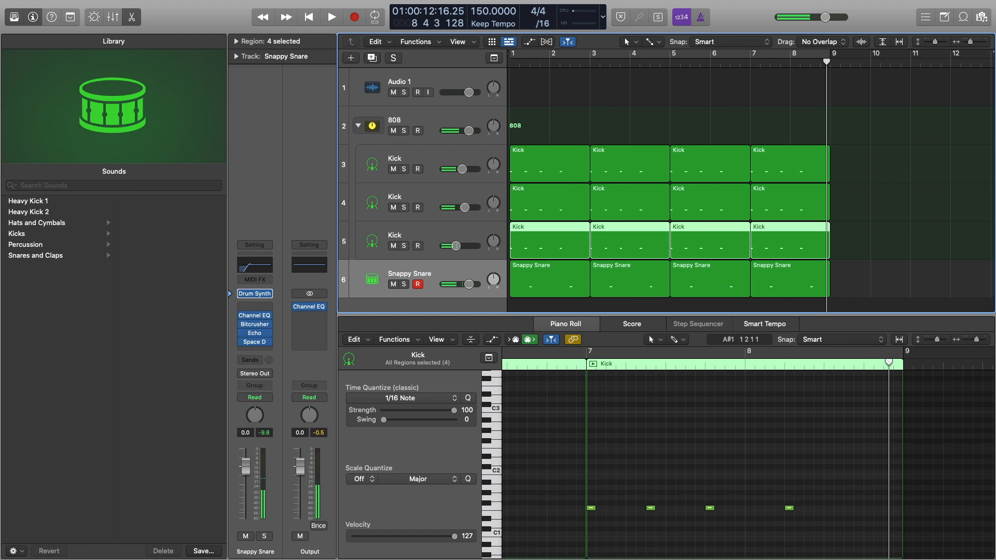
# Create one new software instrument track with Drum Synth below the Snappy Snare.
pyautogui.scroll(-1, 449, 151)
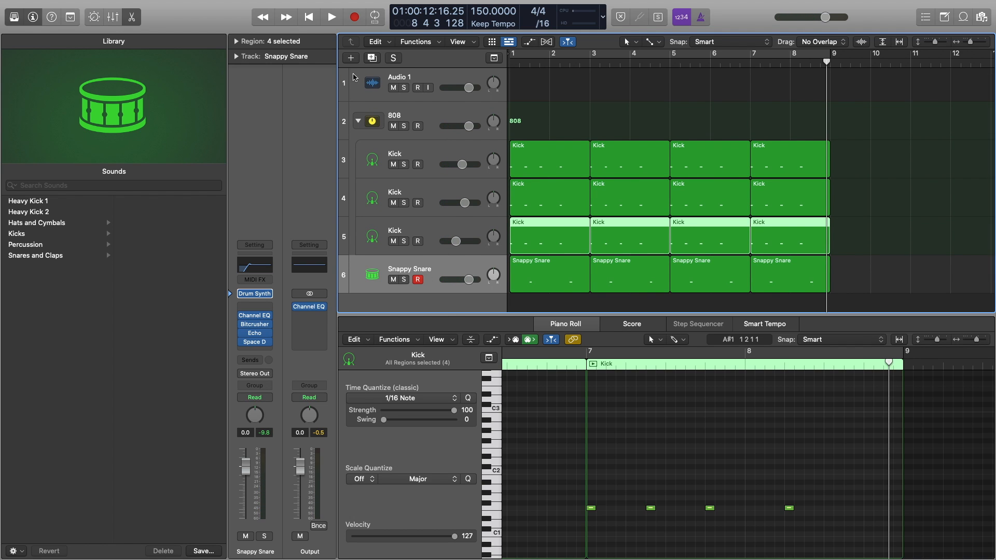
pyautogui.click(352, 58)
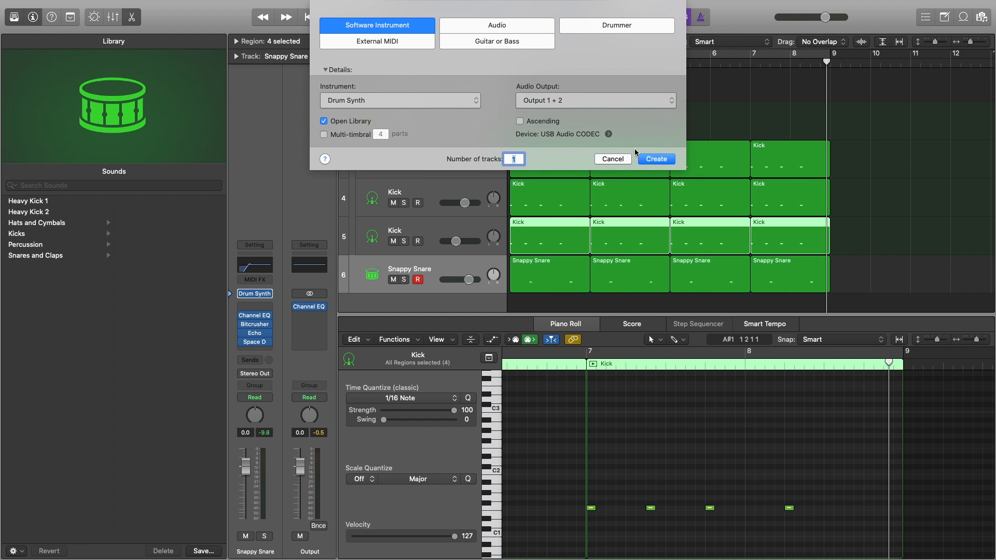
pyautogui.click(647, 159)
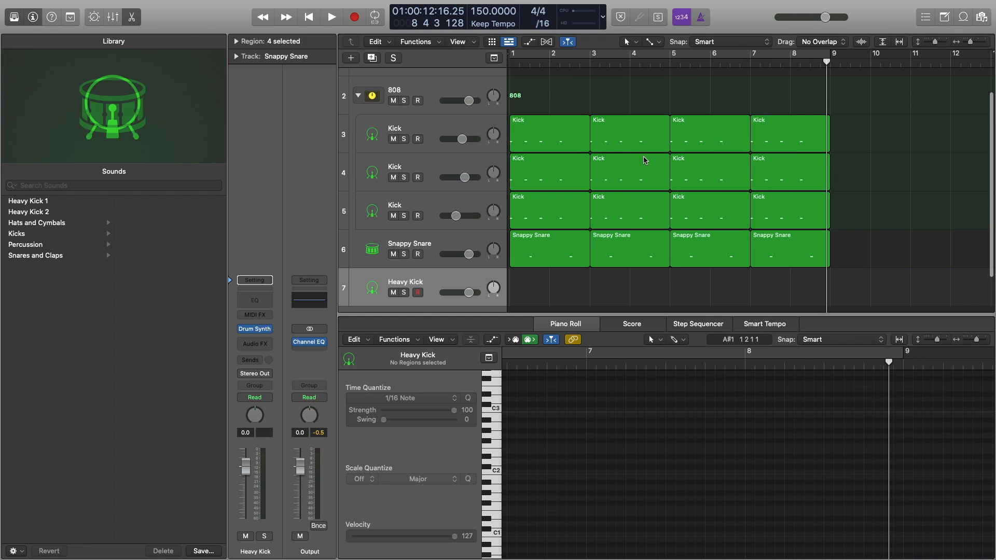
# Load the Fizzy Hi-Hat preset into the Heavy Kick track's Drum Synth and audition it with Musical Typing.
pyautogui.click(257, 330)
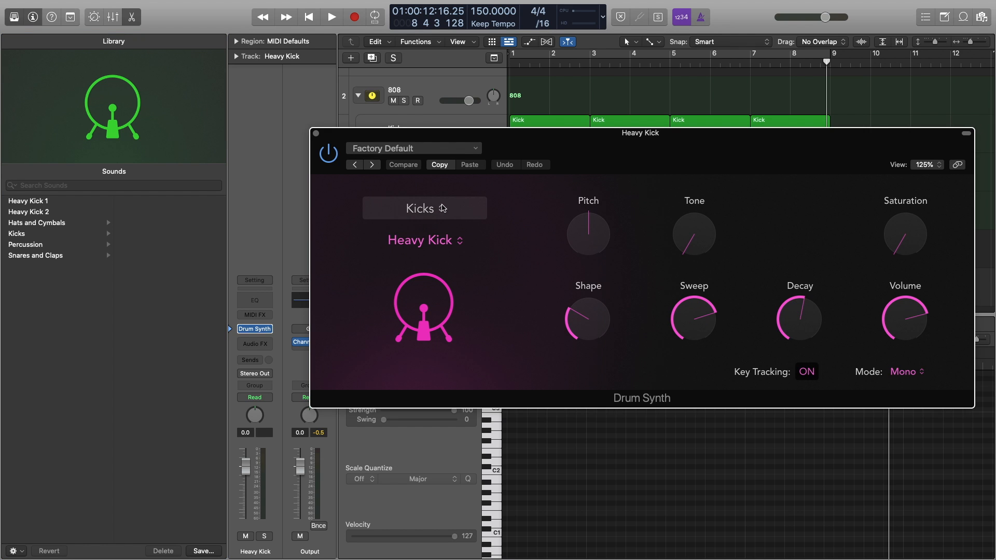
pyautogui.click(429, 149)
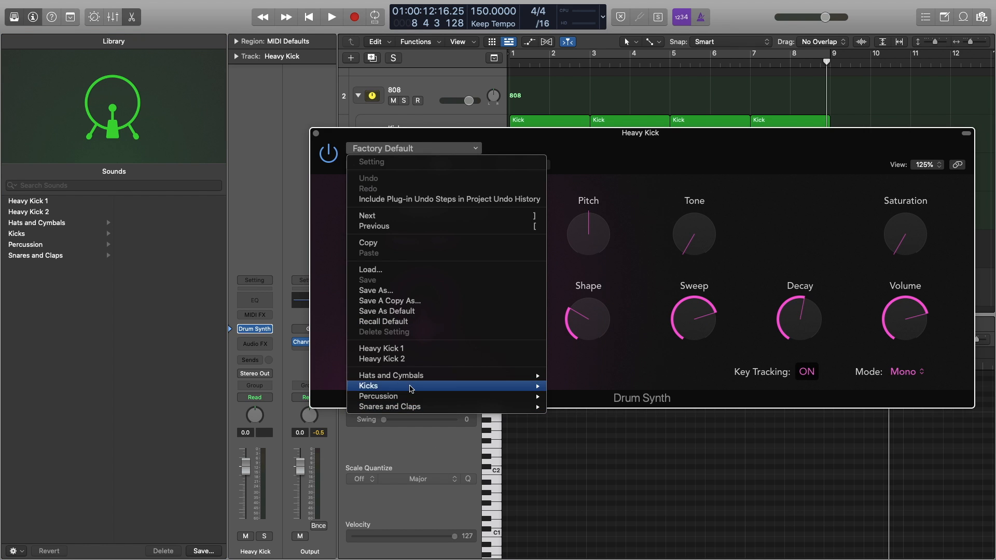
pyautogui.moveTo(401, 408)
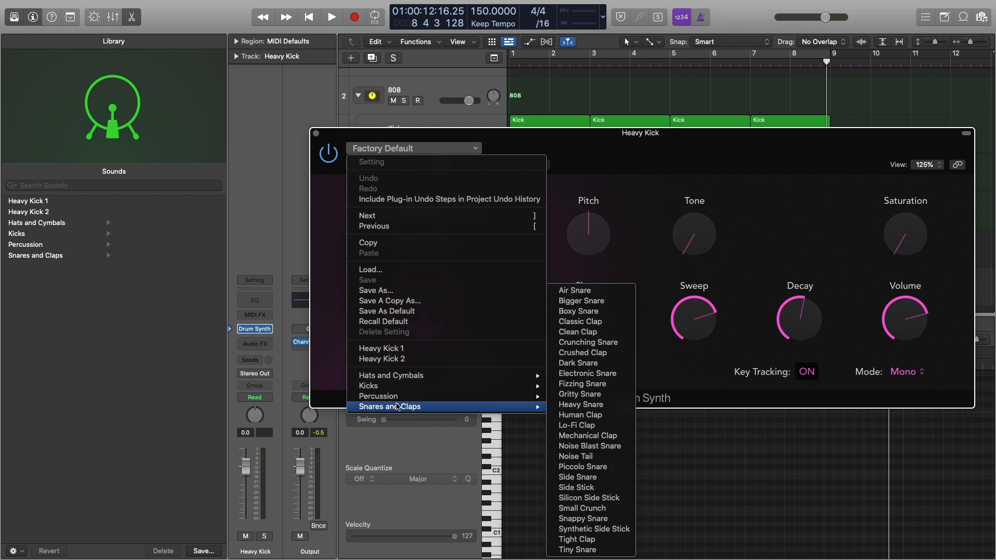
pyautogui.moveTo(404, 382)
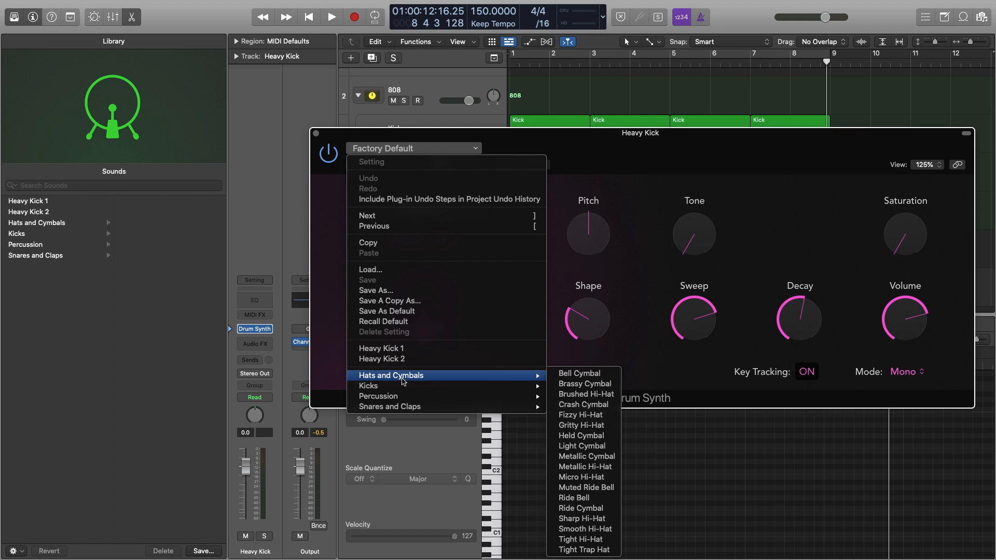
pyautogui.click(605, 416)
pyautogui.press('super+k')
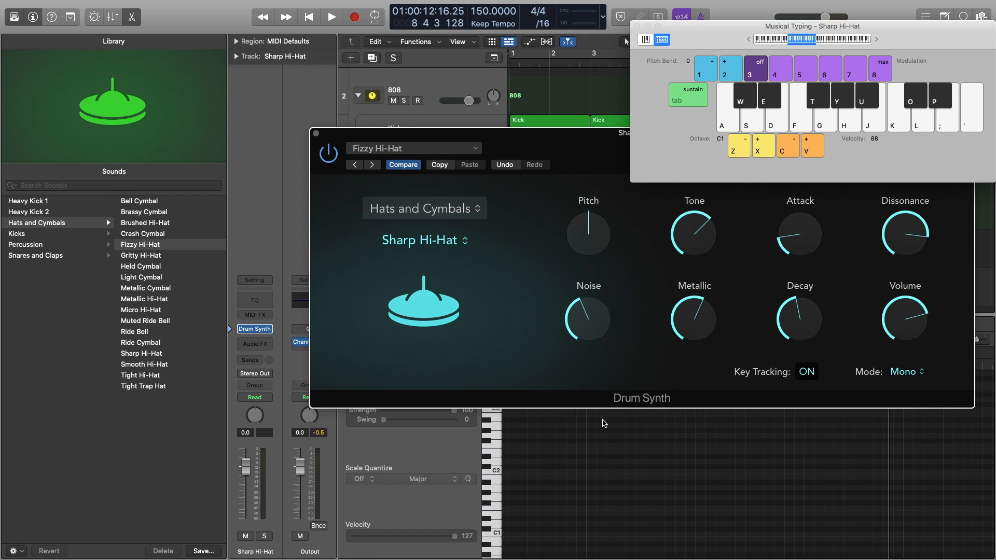
pyautogui.press('e')
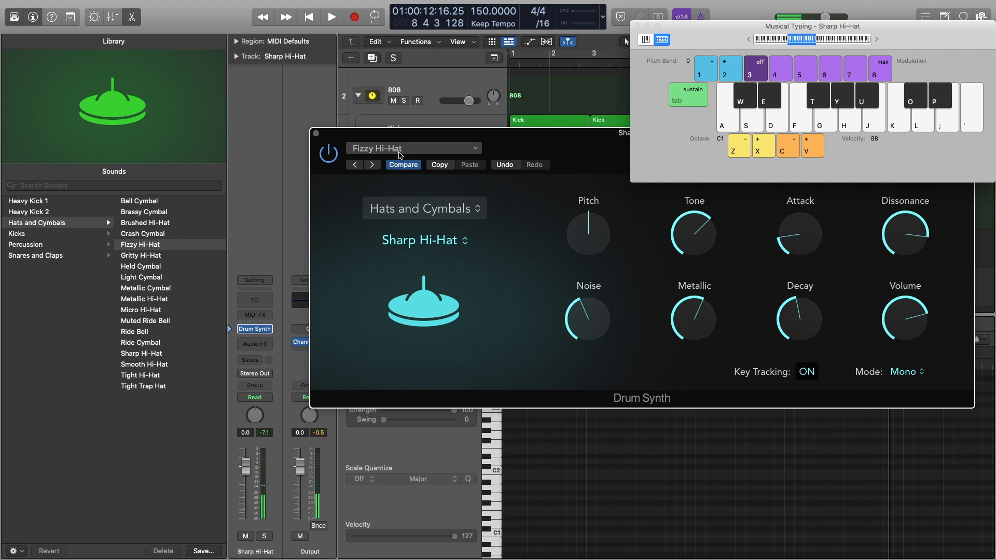
# Advance to the Gritty Hi-Hat preset and switch the Hats and Cymbals sound model to Sharp Hi-Hat.
pyautogui.click(372, 164)
pyautogui.click(411, 154)
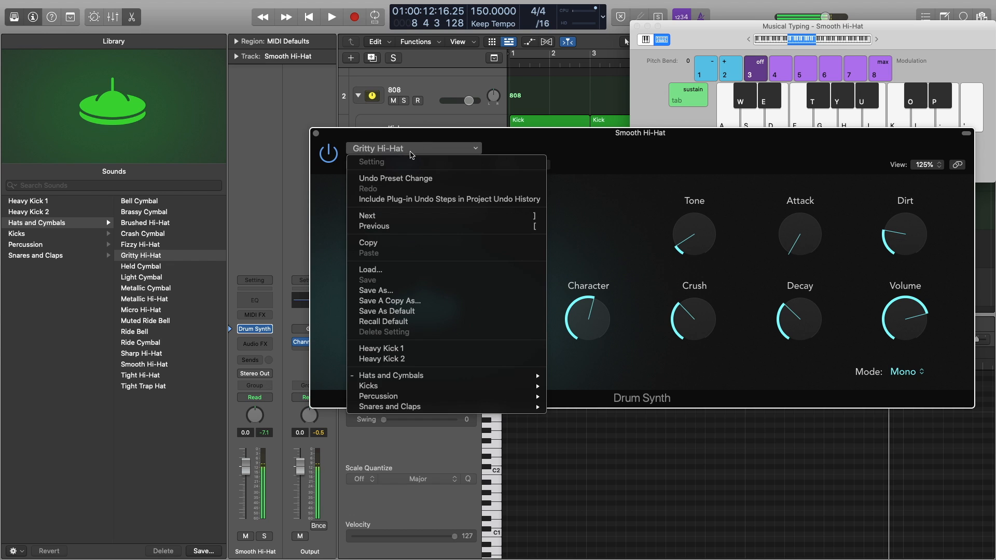
pyautogui.click(336, 314)
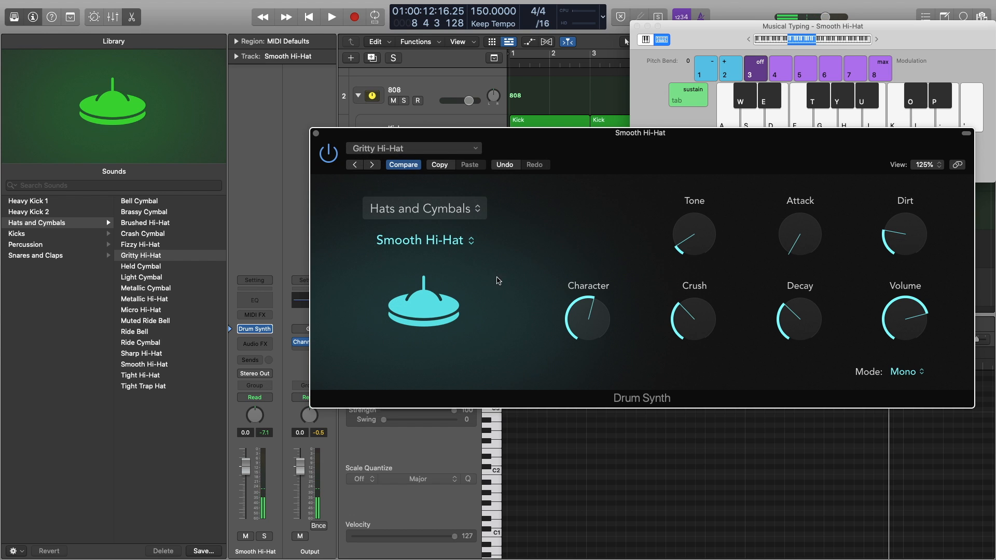
pyautogui.click(453, 210)
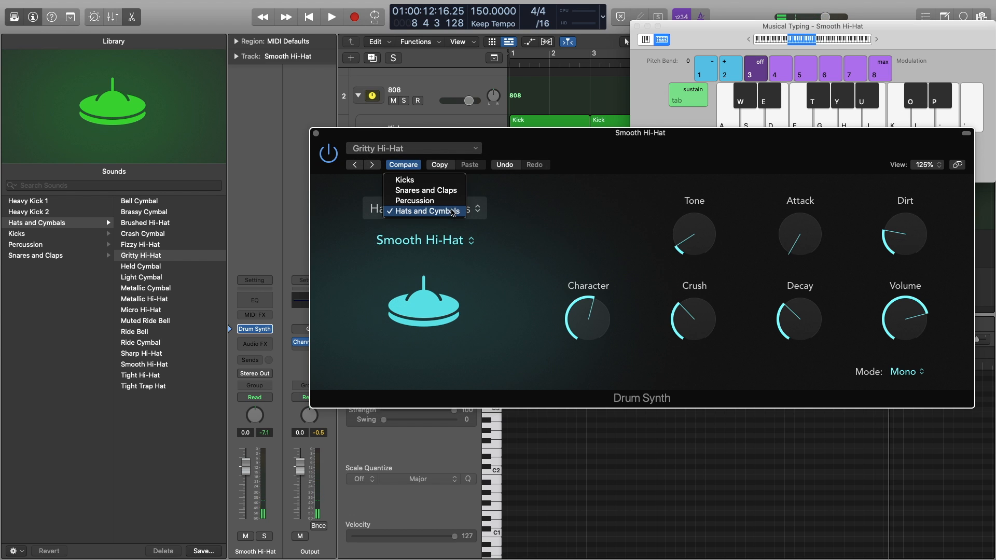
pyautogui.click(511, 225)
pyautogui.click(461, 240)
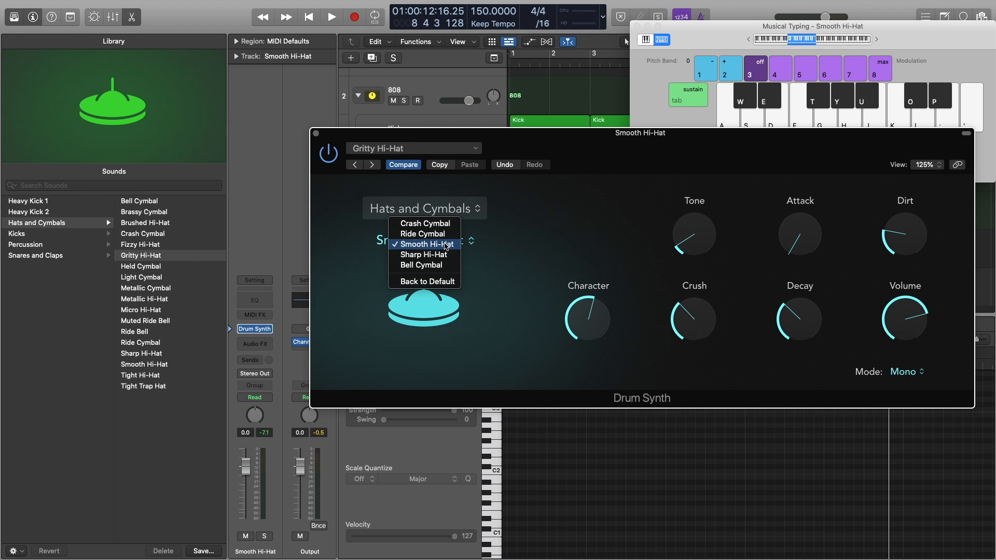
pyautogui.click(437, 257)
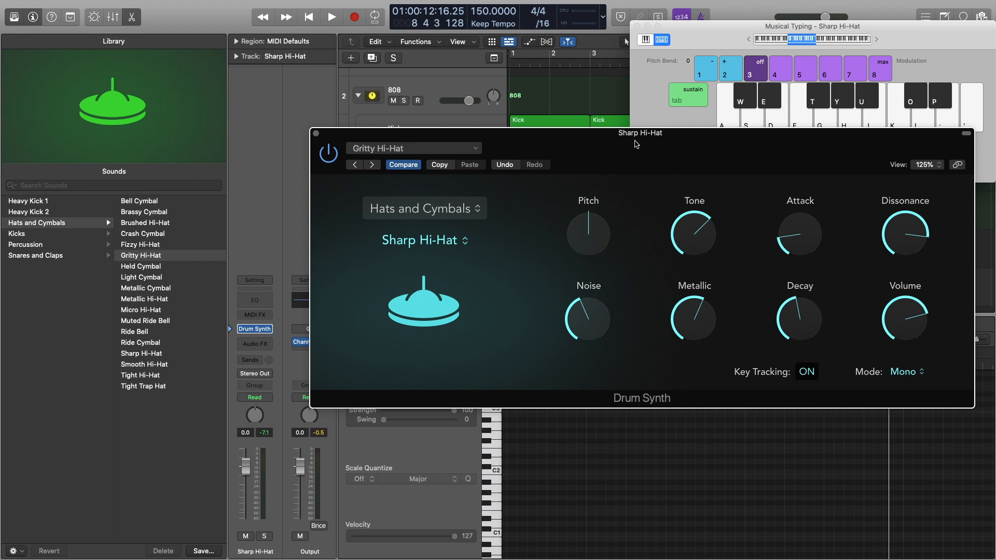
# Move the Drum Synth window clear of Musical Typing and audition the hi-hat in octaves C1 and C2.
pyautogui.moveTo(637, 144); pyautogui.dragTo(485, 134)
pyautogui.press('super+k')
pyautogui.press('super+k')
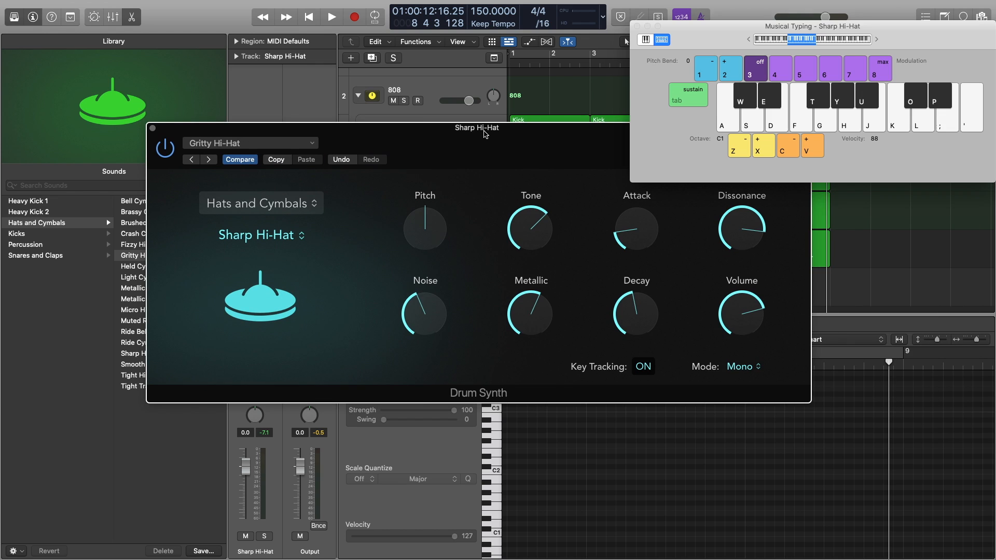
pyautogui.press('a')
pyautogui.press('x')
pyautogui.press('d')
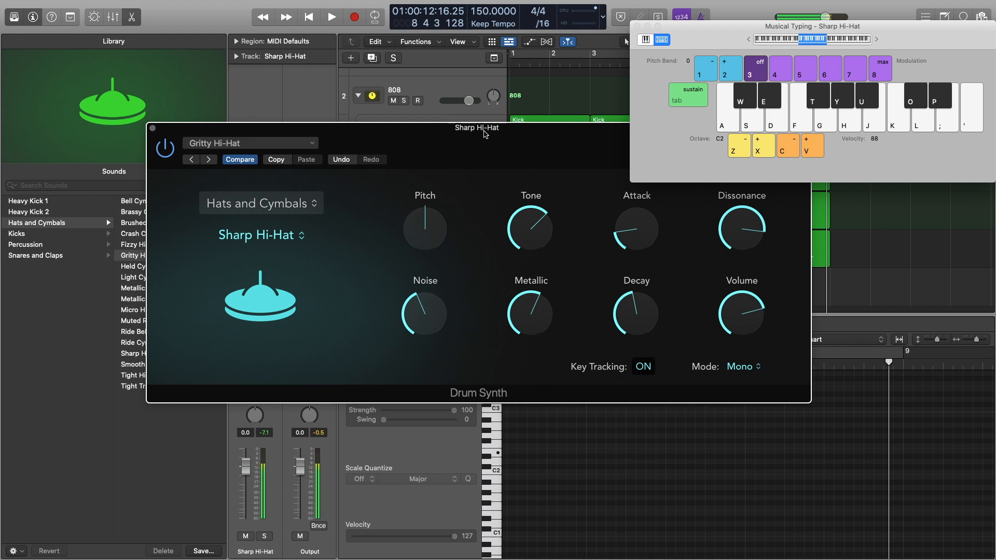
pyautogui.press('z')
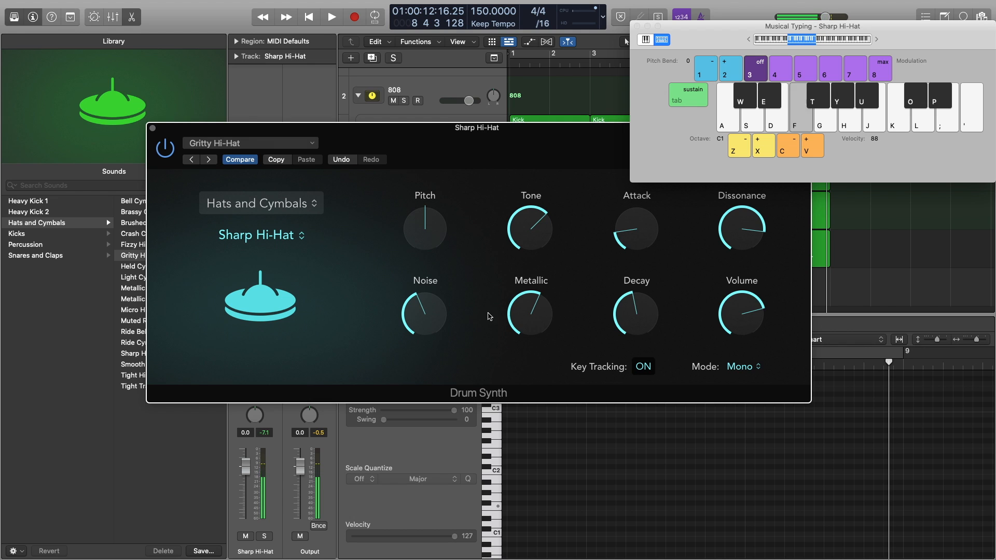
# Shorten the hi-hat's Decay and raise its Tone slightly, auditioning the sound after each change.
pyautogui.moveTo(635, 312); pyautogui.dragTo(619, 359)
pyautogui.press('f')
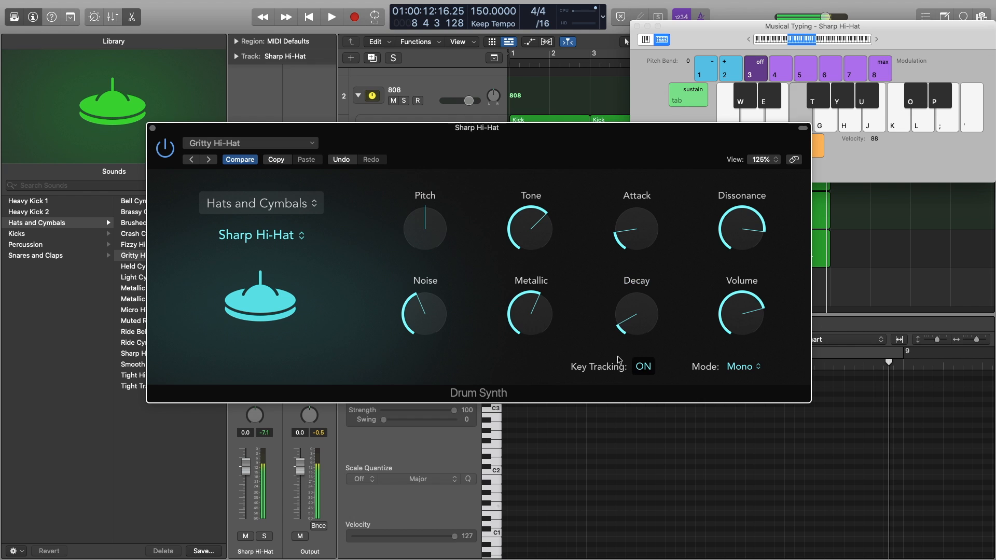
pyautogui.press('f')
pyautogui.moveTo(529, 229)
pyautogui.mouseDown()
pyautogui.moveTo(524, 275)
pyautogui.moveTo(511, 271)
pyautogui.moveTo(513, 183)
pyautogui.moveTo(516, 217)
pyautogui.mouseUp()
pyautogui.press('f')
pyautogui.press('f')
pyautogui.press('f')
# Reduce the hi-hat's Attack slightly and set Dissonance to 83.9%, replaying the note to compare.
pyautogui.moveTo(657, 233); pyautogui.dragTo(616, 235)
pyautogui.press('f')
pyautogui.press('f')
pyautogui.press('f')
pyautogui.press('f')
pyautogui.moveTo(750, 228)
pyautogui.mouseDown()
pyautogui.moveTo(741, 333)
pyautogui.moveTo(718, 178)
pyautogui.moveTo(730, 231)
pyautogui.moveTo(753, 231)
pyautogui.mouseUp()
pyautogui.press('f')
pyautogui.press('f')
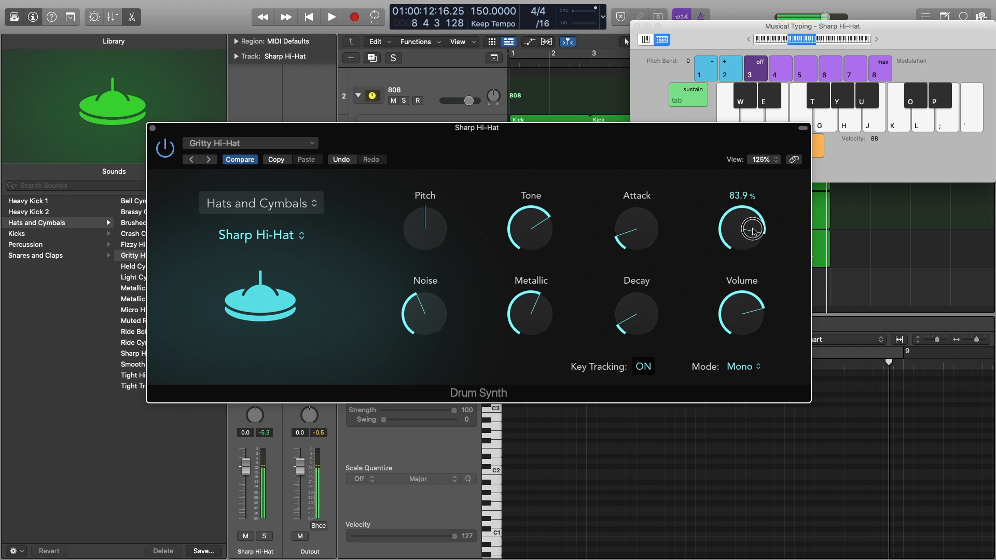
pyautogui.press('f')
# Shorten the hi-hat's Decay further and raise its Dissonance, auditioning each adjustment.
pyautogui.moveTo(645, 326); pyautogui.dragTo(641, 325)
pyautogui.press('f')
pyautogui.moveTo(624, 250); pyautogui.dragTo(623, 249)
pyautogui.press('f')
pyautogui.moveTo(738, 226)
pyautogui.mouseDown()
pyautogui.moveTo(727, 282)
pyautogui.moveTo(737, 213)
pyautogui.mouseUp()
pyautogui.press('f')
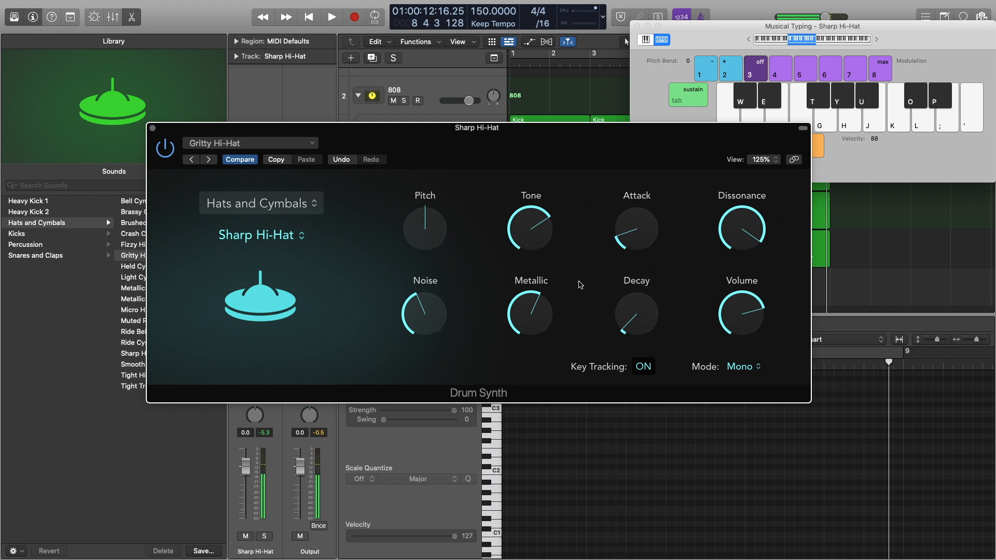
pyautogui.press('f')
# Lower the hi-hat's Metallic amount slightly and set Attack to 10.3%, auditioning the result.
pyautogui.moveTo(536, 227); pyautogui.dragTo(537, 229)
pyautogui.press('f')
pyautogui.press('f')
pyautogui.moveTo(524, 311)
pyautogui.mouseDown()
pyautogui.moveTo(519, 254)
pyautogui.moveTo(528, 405)
pyautogui.moveTo(516, 318)
pyautogui.mouseUp()
pyautogui.press('f')
pyautogui.moveTo(631, 239); pyautogui.dragTo(632, 239)
pyautogui.press('f')
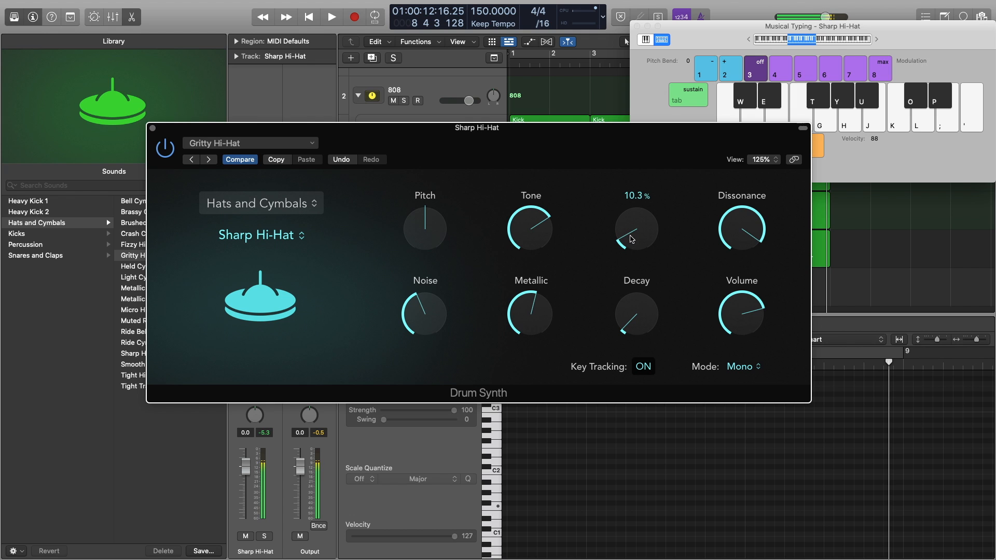
# Close the Drum Synth and insert a Bitcrusher audio effect on the Sharp Hi-Hat track.
pyautogui.click(152, 129)
pyautogui.click(262, 343)
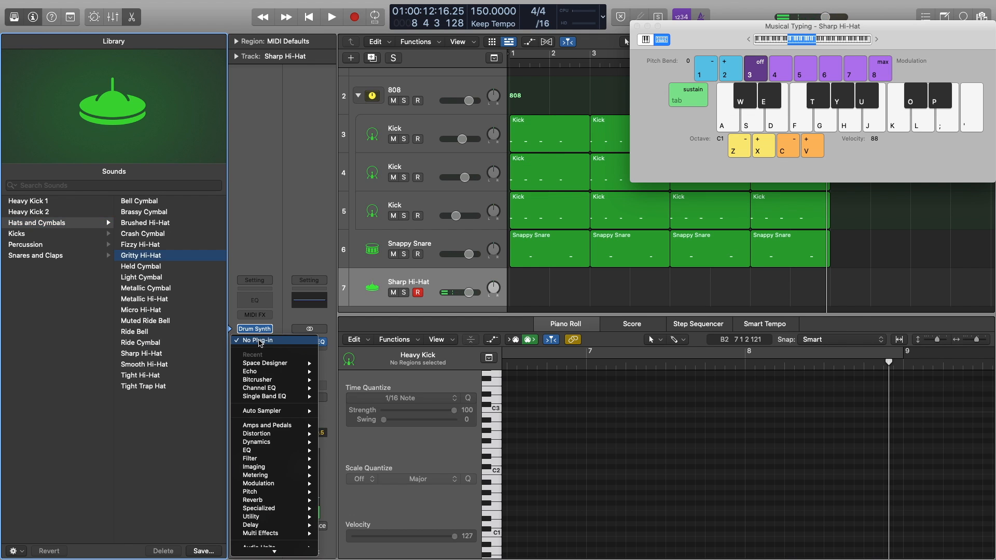
pyautogui.moveTo(272, 380)
pyautogui.click(354, 383)
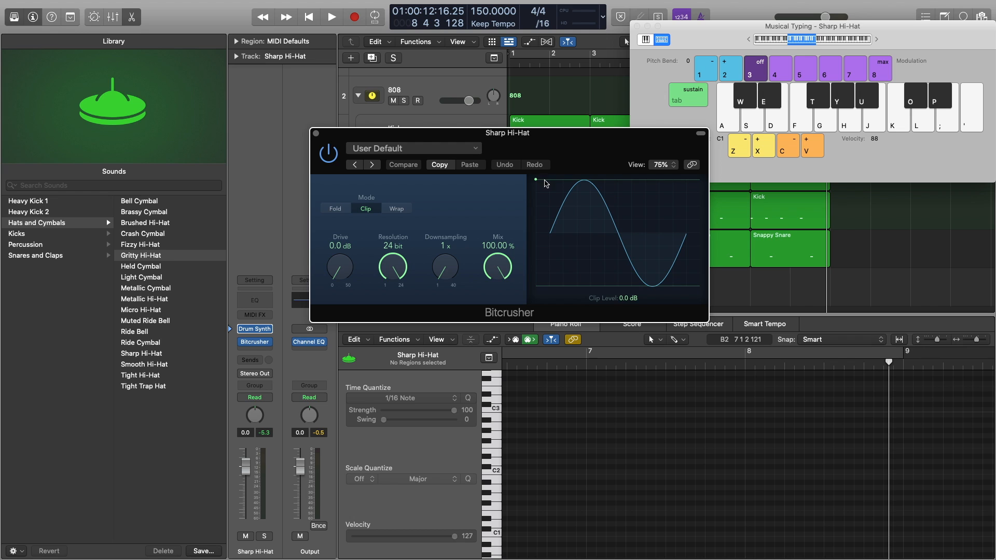
# Set the Bitcrusher's clip level to -3.8 dB, audition the hi-hat, and close the effect and Musical Typing windows.
pyautogui.moveTo(538, 181); pyautogui.dragTo(536, 201)
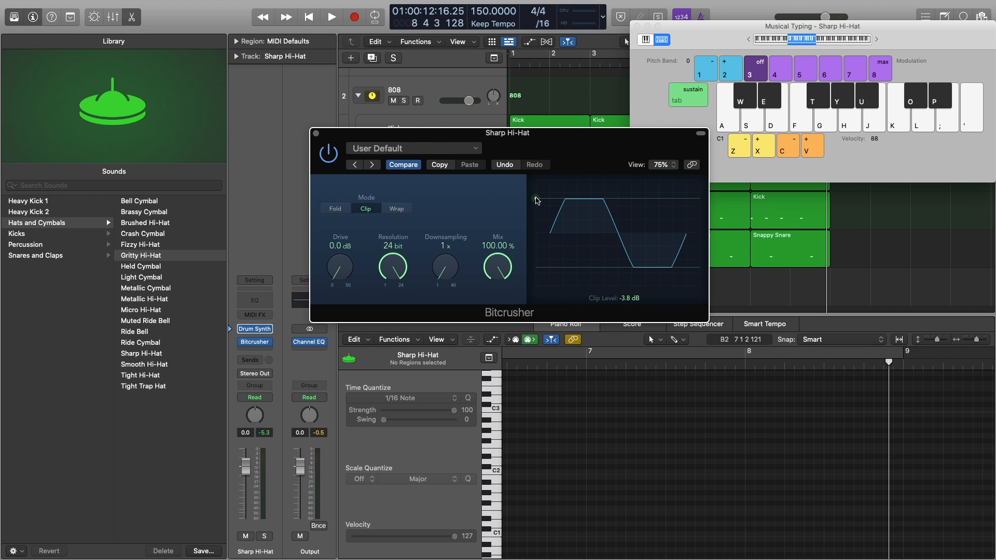
pyautogui.press('f')
pyautogui.press('f')
pyautogui.press('f')
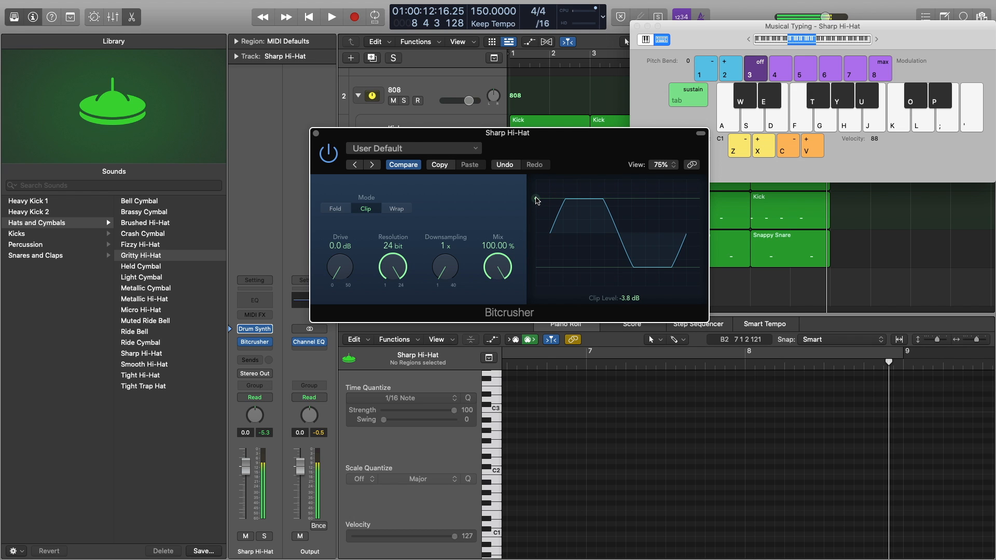
pyautogui.press('f')
pyautogui.click(316, 133)
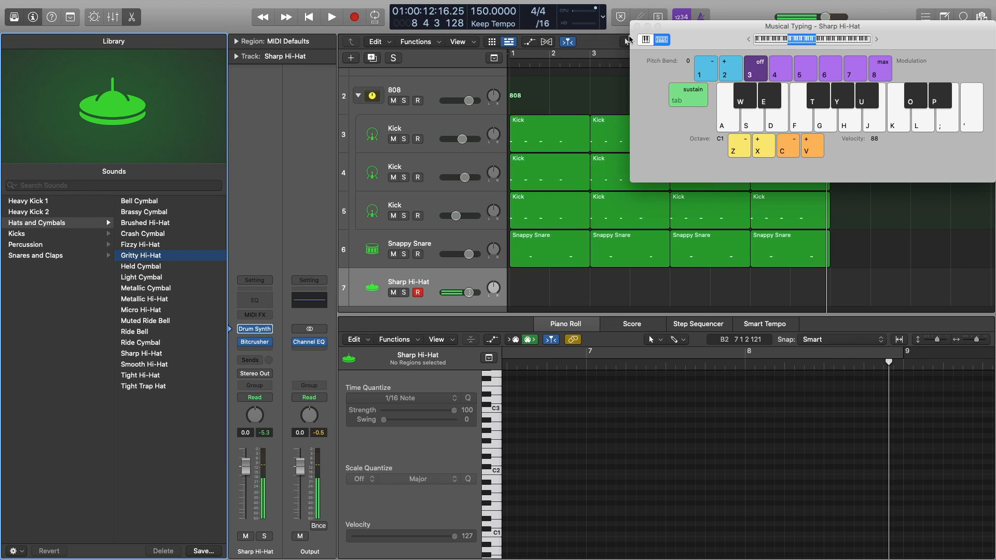
pyautogui.click(637, 26)
# Create a MIDI region at bar 1 of the Sharp Hi-Hat track and extend it to two bars.
pyautogui.rightClick(513, 289)
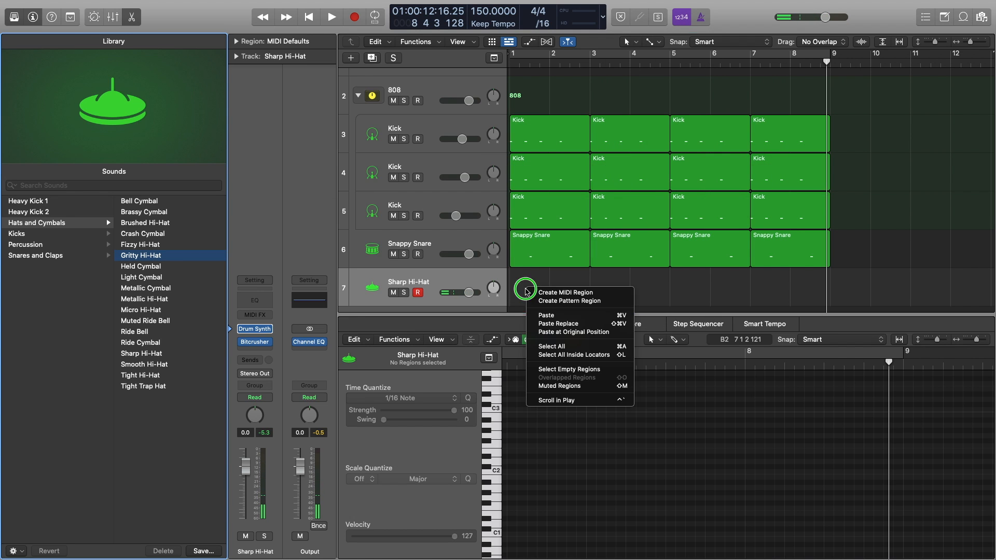
pyautogui.click(537, 294)
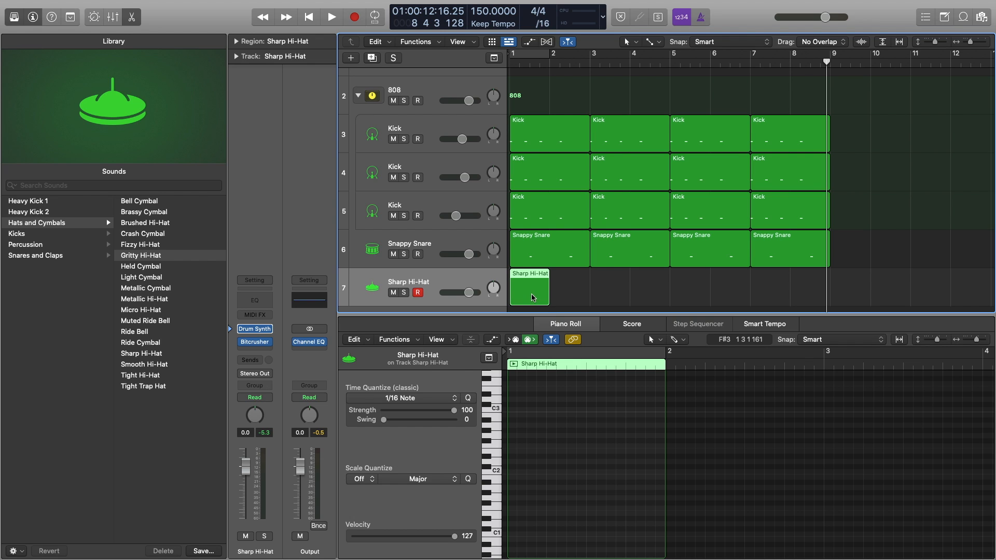
pyautogui.moveTo(546, 302); pyautogui.dragTo(586, 306)
# Enter four evenly spaced C2 notes across the hi-hat region's first two beats and play them with the beat.
pyautogui.keyDown('super'); pyautogui.click(522, 472); pyautogui.keyUp('super')
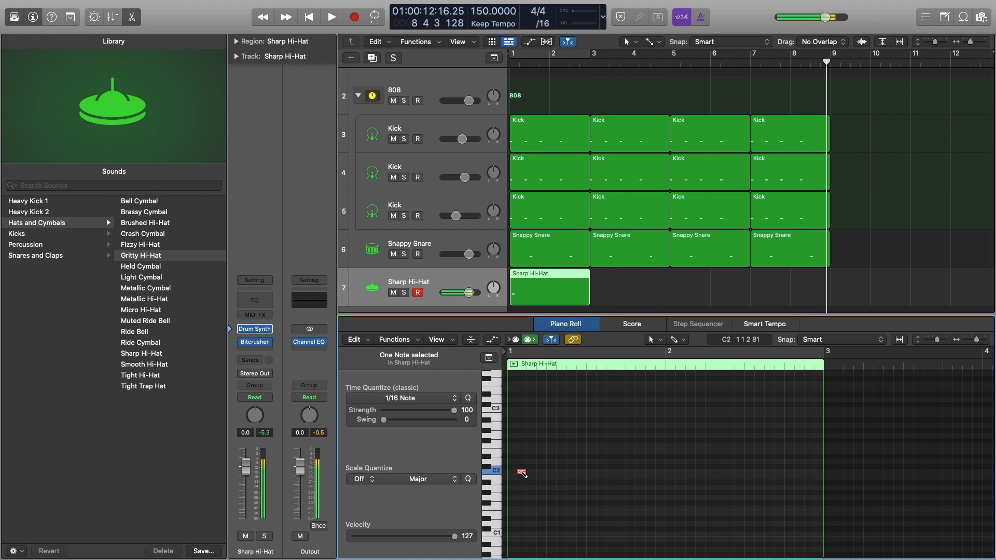
pyautogui.moveTo(516, 473); pyautogui.dragTo(563, 447)
pyautogui.scroll(-2, 532, 475)
pyautogui.hscroll(2, 531, 475)
pyautogui.hscroll(2, 531, 476)
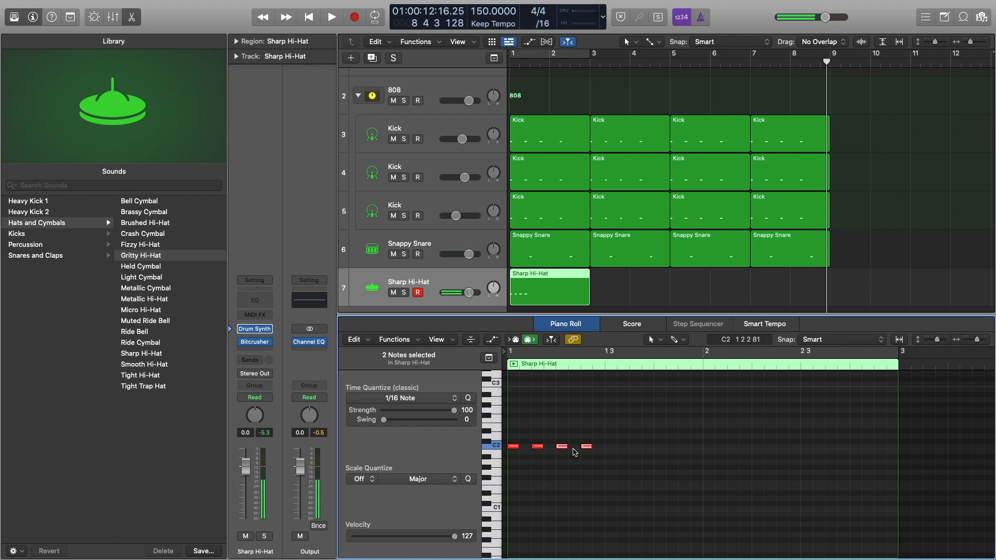
pyautogui.press('Return')
pyautogui.press('space')
pyautogui.press('space')
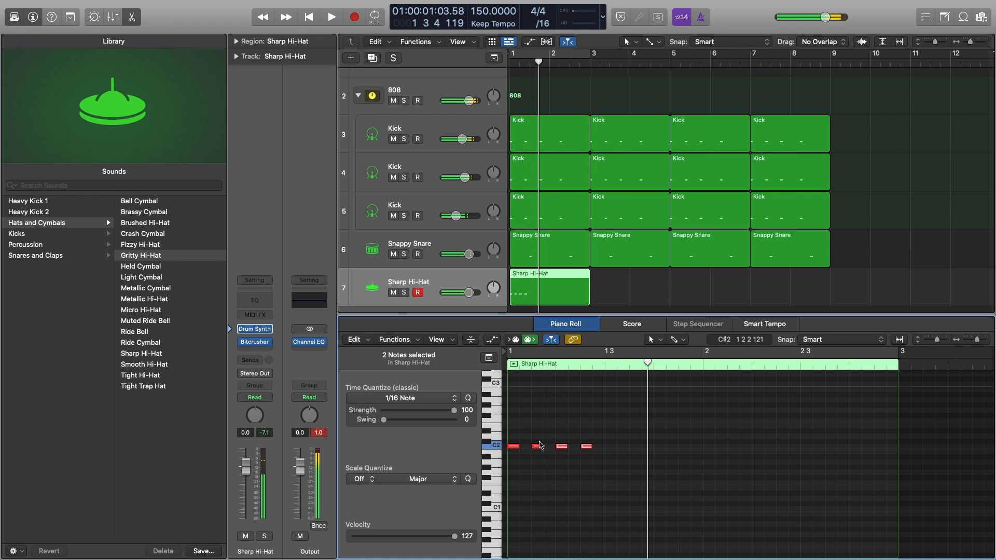
# Set the Drum Synth's Decay to 1.1% for the hi-hat and play the pattern with the beat.
pyautogui.click(256, 329)
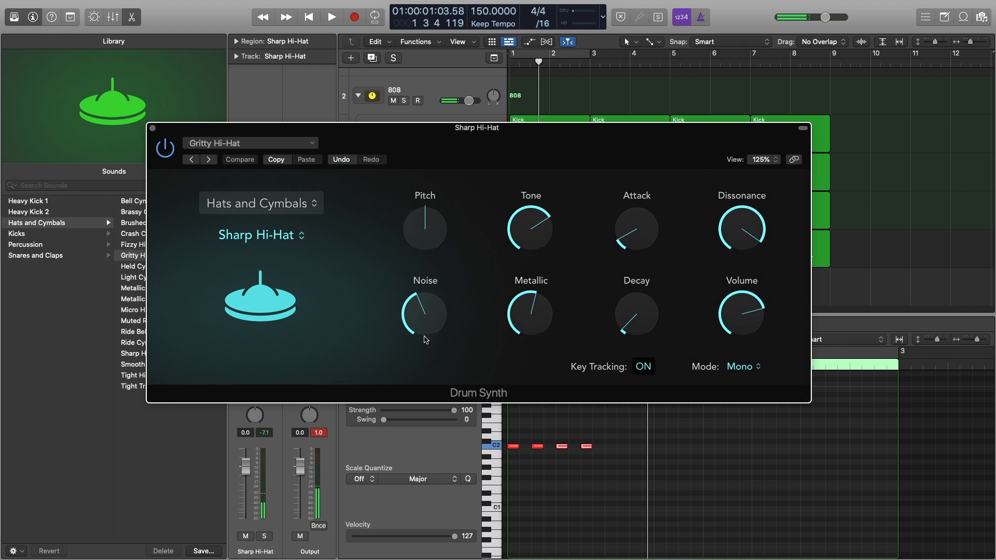
pyautogui.moveTo(622, 321); pyautogui.dragTo(624, 326)
pyautogui.press('space')
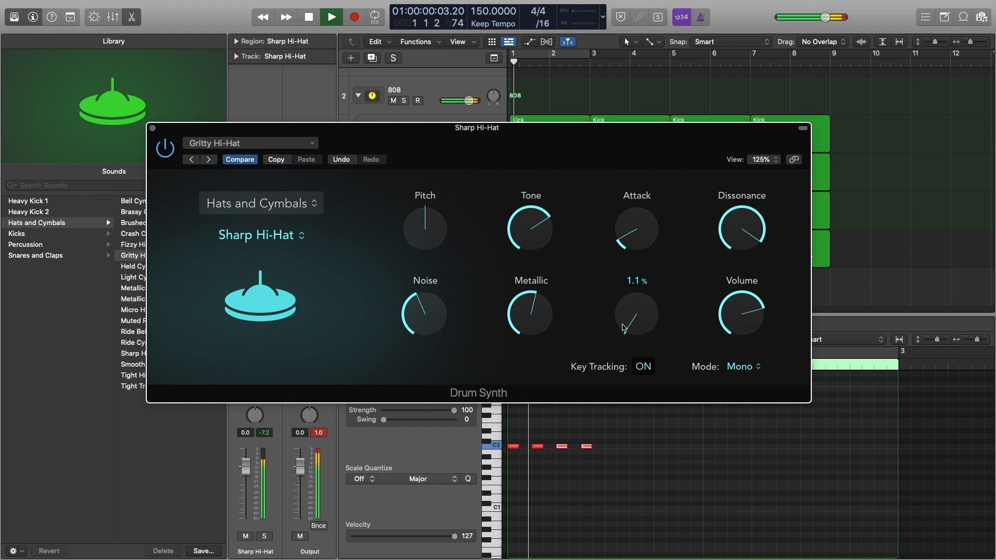
pyautogui.press('space')
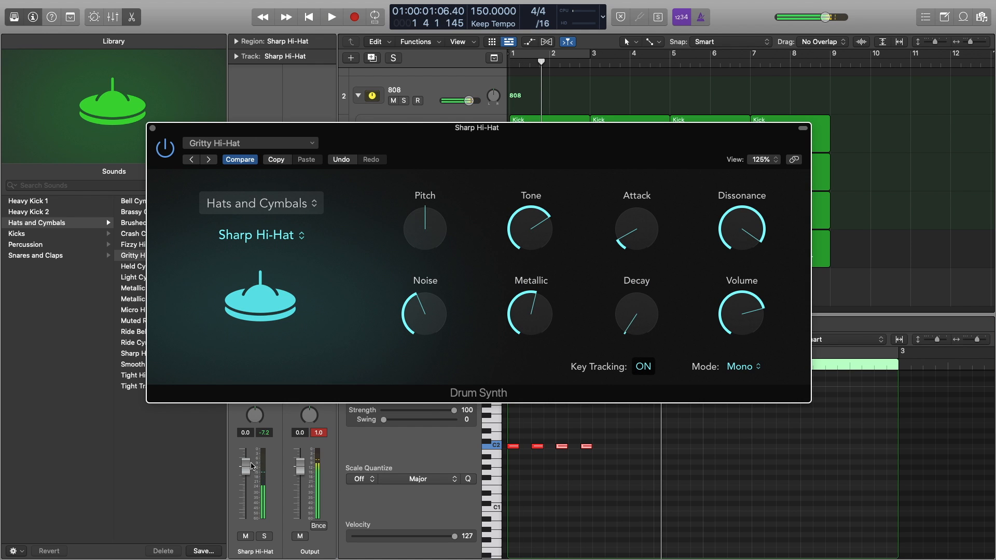
# Lower the Sharp Hi-Hat channel volume to -3.3 dB, check it in playback, and close the Drum Synth.
pyautogui.moveTo(245, 474); pyautogui.dragTo(245, 479)
pyautogui.press('space')
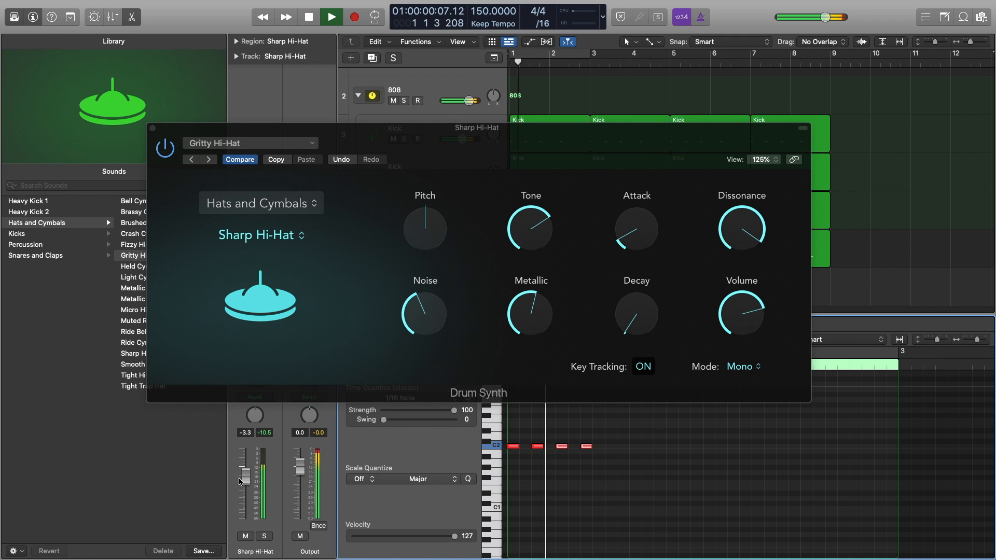
pyautogui.press('space')
pyautogui.click(152, 128)
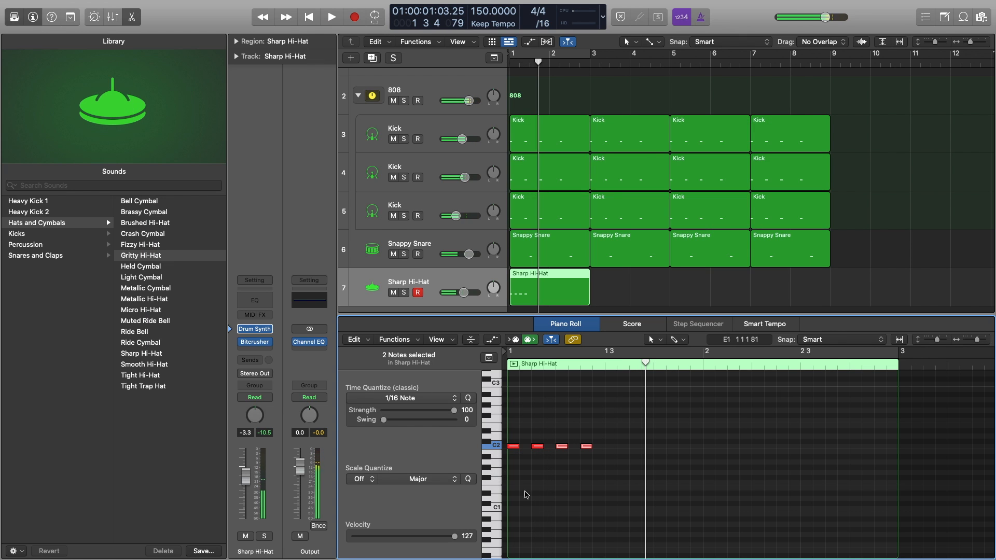
# Select all four hi-hat notes and pan the Sharp Hi-Hat channel to -11.
pyautogui.moveTo(610, 445); pyautogui.dragTo(516, 452)
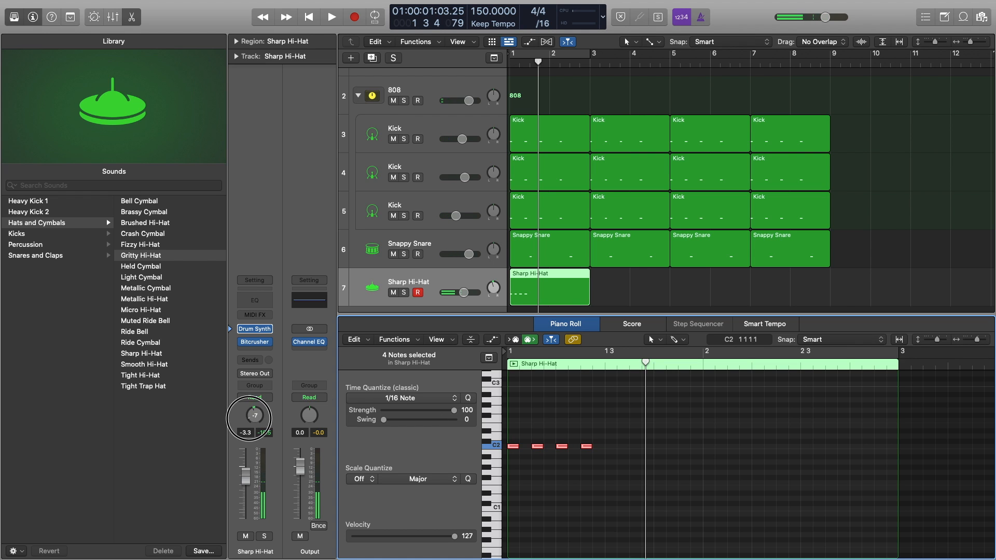
pyautogui.moveTo(249, 417); pyautogui.dragTo(249, 423)
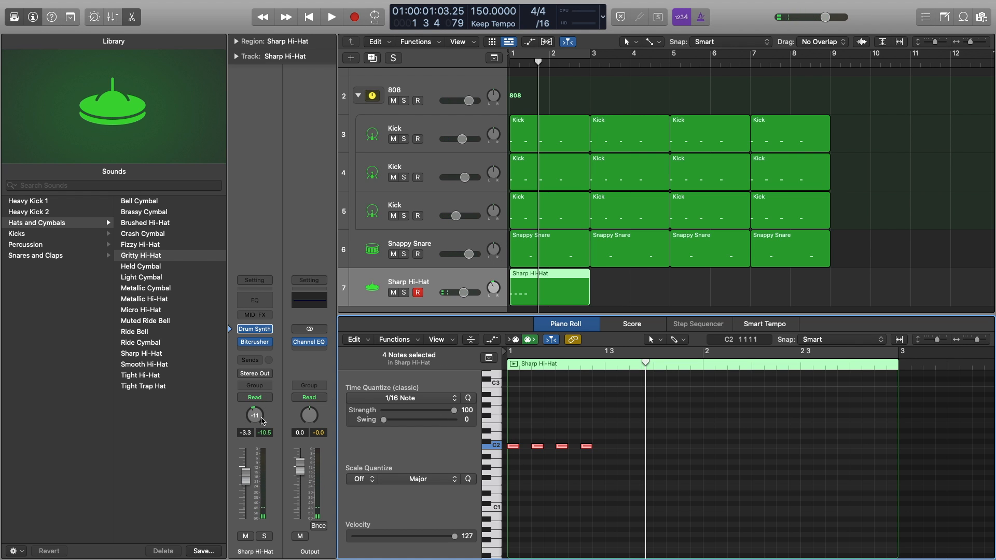
# Copy the four hi-hat notes to beat 3 of bar 1 and play the pattern with the beat.
pyautogui.press('space')
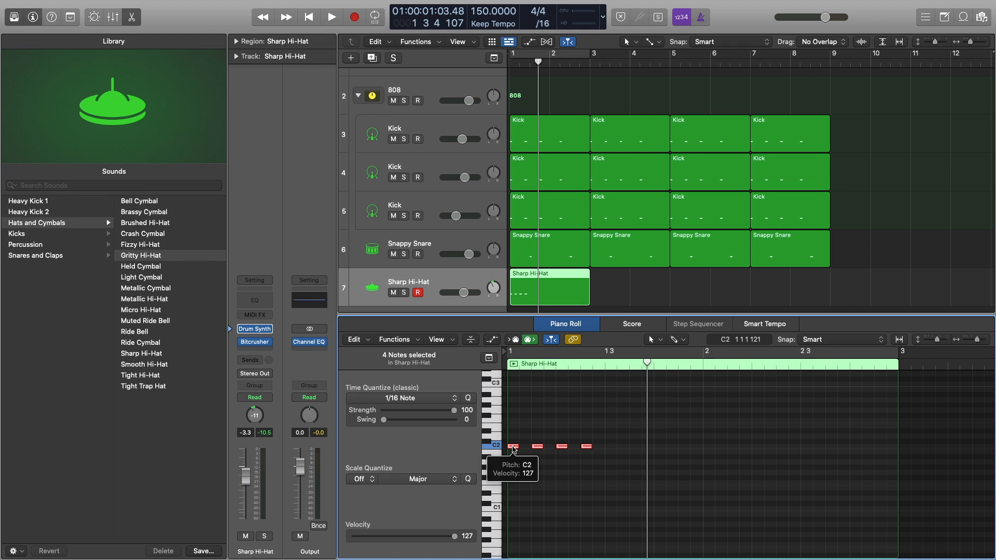
pyautogui.moveTo(513, 450); pyautogui.dragTo(612, 450)
pyautogui.press('space')
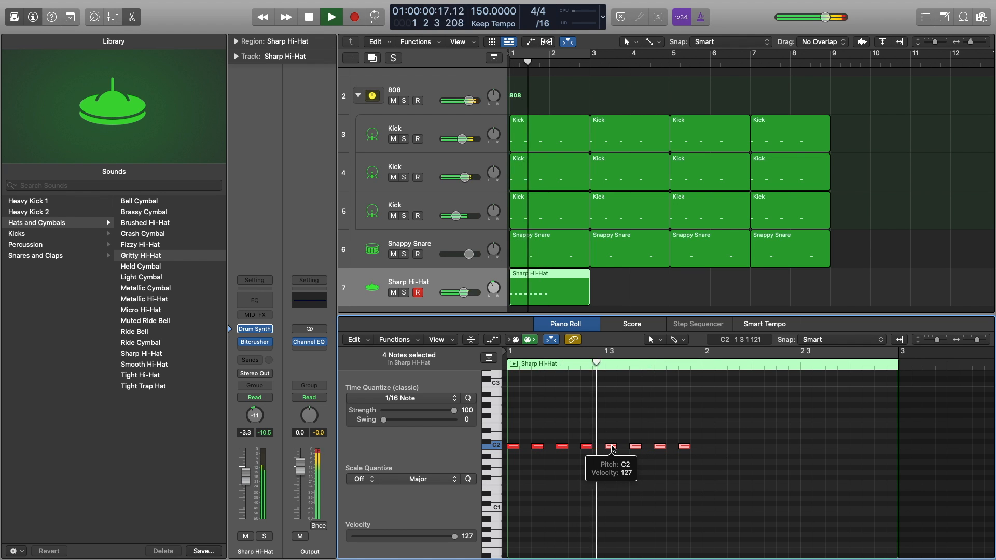
pyautogui.press('space')
# Set the grid division to /32, shorten the hi-hat note on beat 4 of bar 1 to a 1/32 note, and copy it directly behind.
pyautogui.scroll(5, 661, 447)
pyautogui.scroll(5, 662, 447)
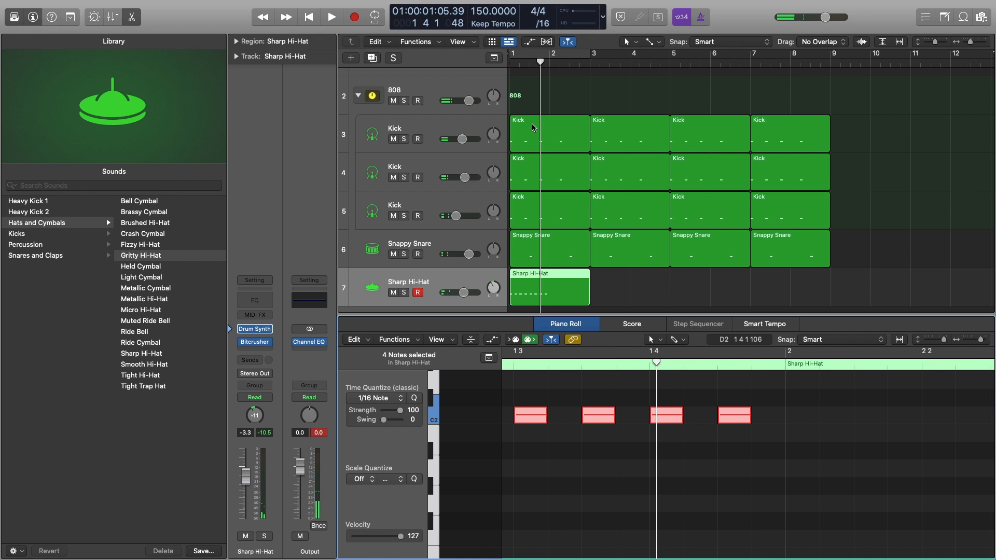
pyautogui.click(543, 24)
pyautogui.click(551, 45)
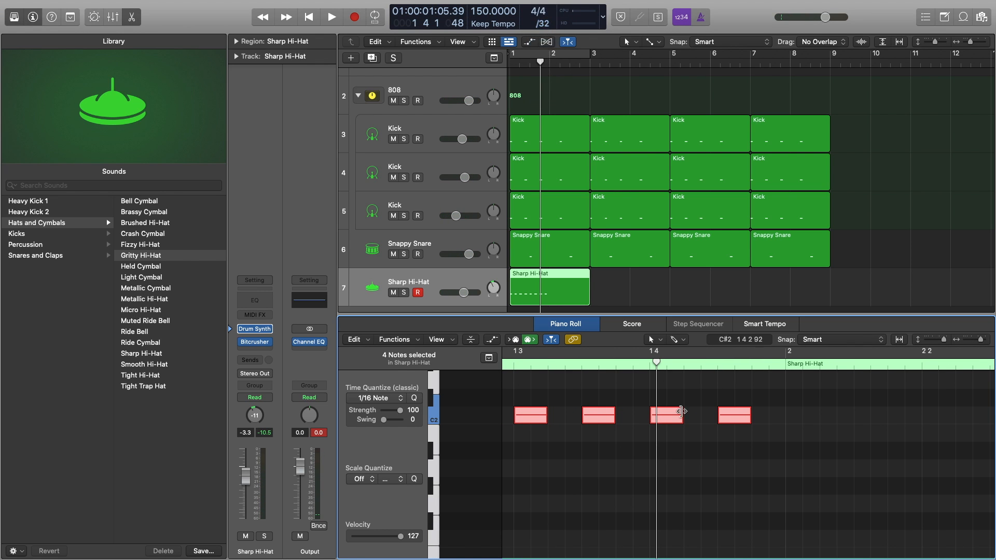
pyautogui.click(683, 432)
pyautogui.scroll(3, 684, 431)
pyautogui.moveTo(693, 422)
pyautogui.mouseDown()
pyautogui.moveTo(668, 415)
pyautogui.moveTo(686, 417)
pyautogui.mouseUp()
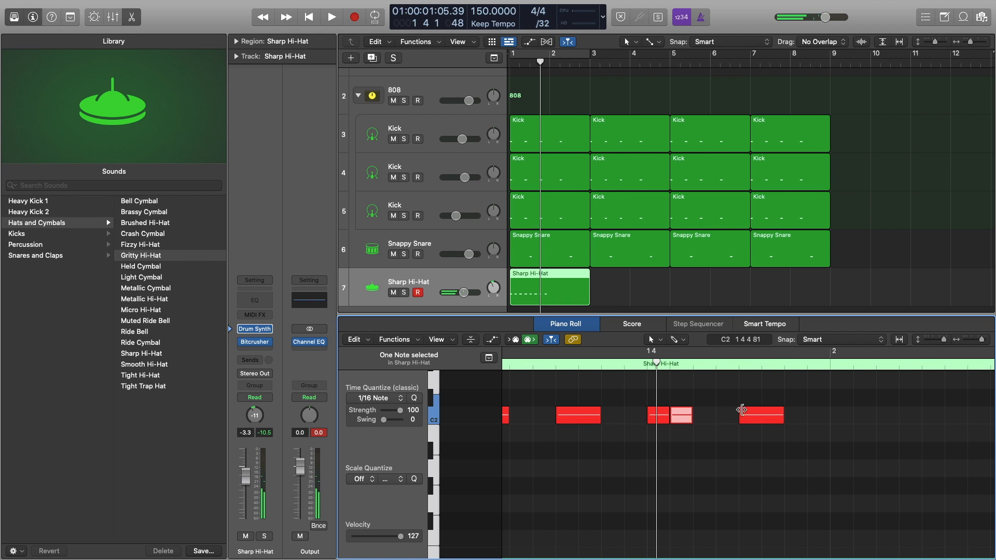
# Replace the last hi-hat note of bar 1 with a copy of the two 1/32 notes directly behind them, and play the roll.
pyautogui.click(752, 418)
pyautogui.press('Delete')
pyautogui.moveTo(749, 417); pyautogui.dragTo(706, 417)
pyautogui.press('space')
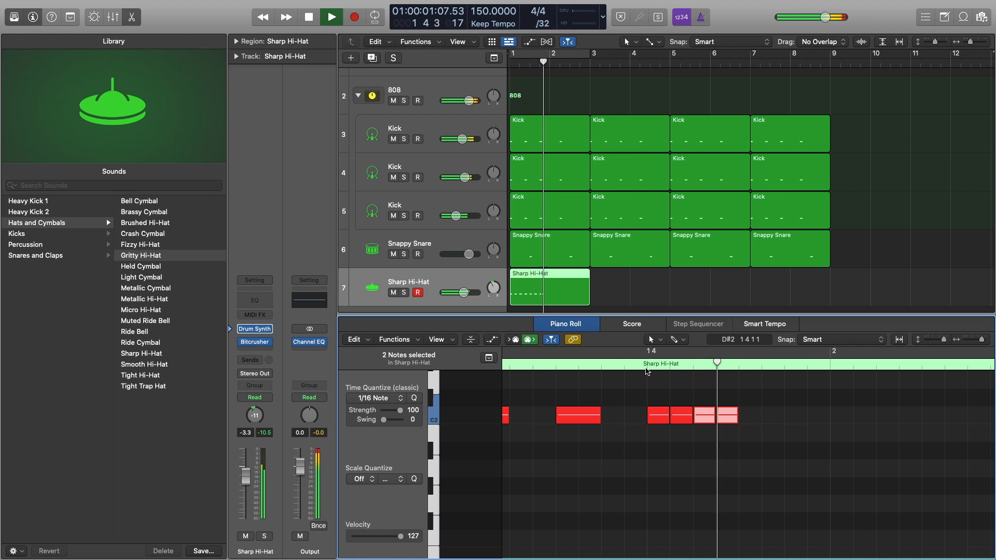
pyautogui.press('space')
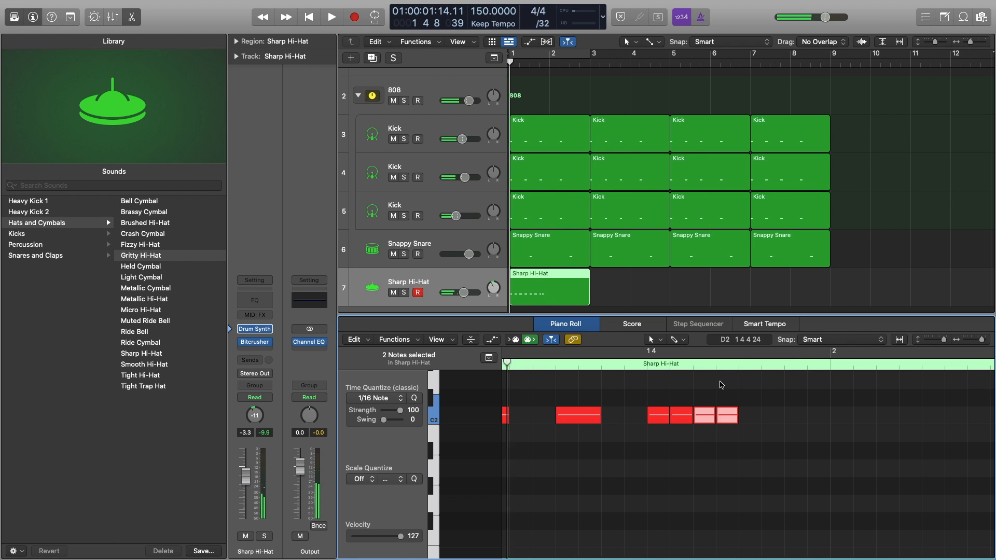
pyautogui.press('space')
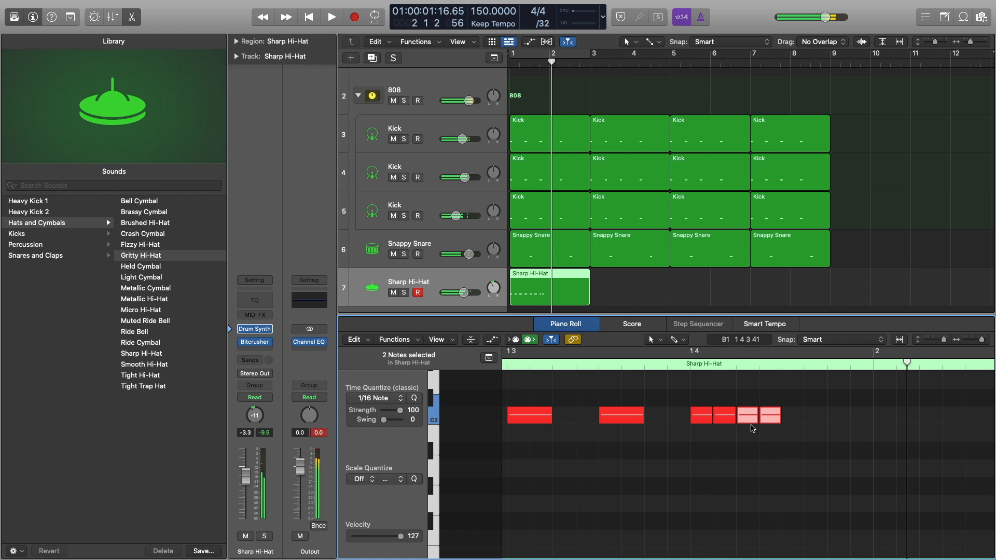
# Copy the four 1/32 notes to fill the rest of bar 1 and play the eight-note roll.
pyautogui.moveTo(790, 410)
pyautogui.mouseDown()
pyautogui.moveTo(696, 414)
pyautogui.moveTo(804, 415)
pyautogui.mouseUp()
pyautogui.press('space')
pyautogui.scroll(-10, 748, 405)
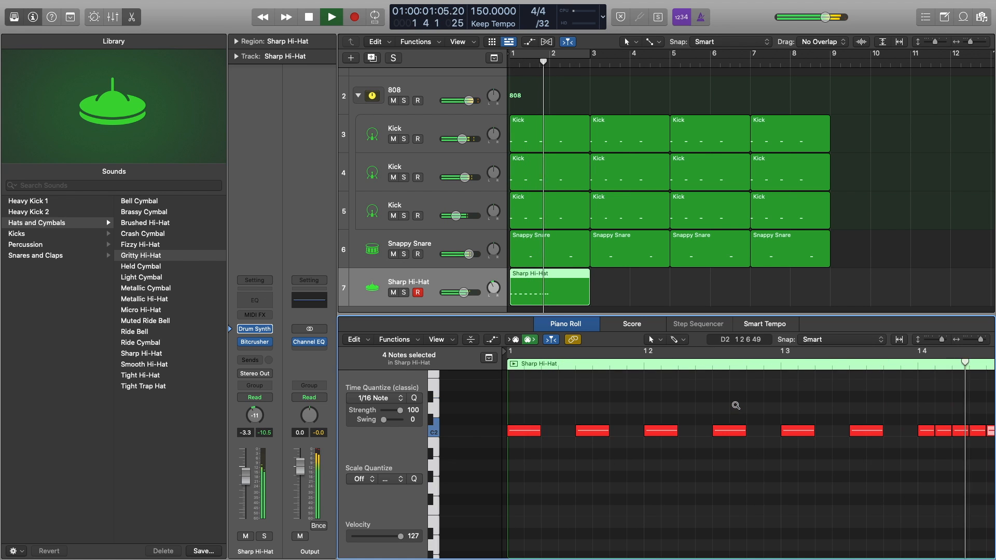
pyautogui.press('space')
# Copy the first six hi-hat notes of bar 1 to the start of bar 2 and play the pattern.
pyautogui.scroll(3, 706, 452)
pyautogui.scroll(5, 704, 450)
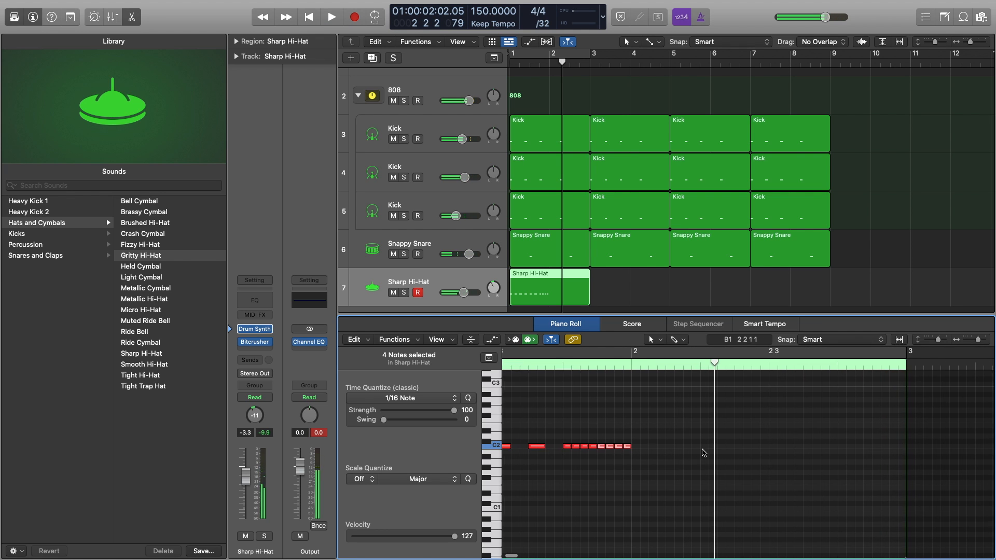
pyautogui.hscroll(-5, 704, 453)
pyautogui.scroll(-4, 660, 450)
pyautogui.click(515, 438)
pyautogui.moveTo(514, 438); pyautogui.dragTo(601, 457)
pyautogui.moveTo(512, 449); pyautogui.dragTo(689, 449)
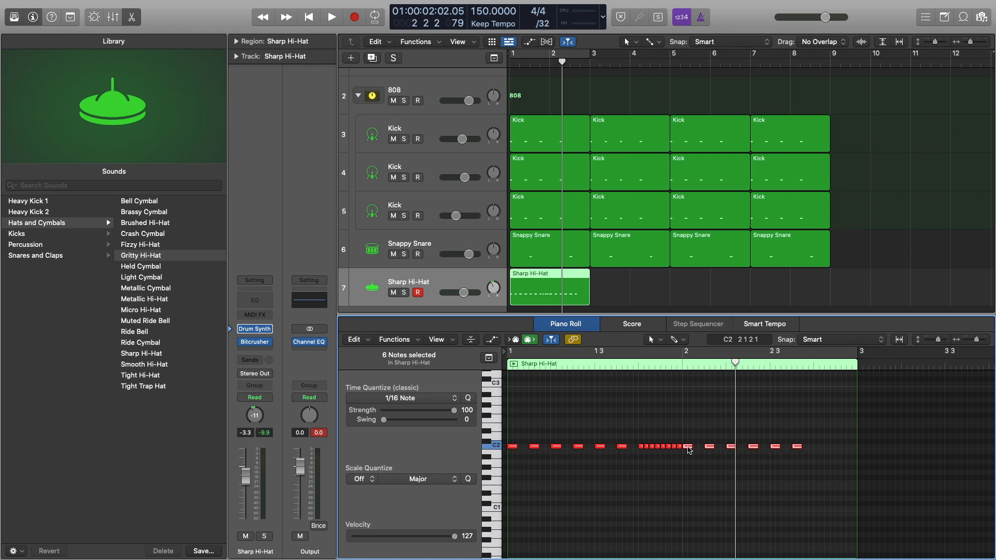
pyautogui.press('space')
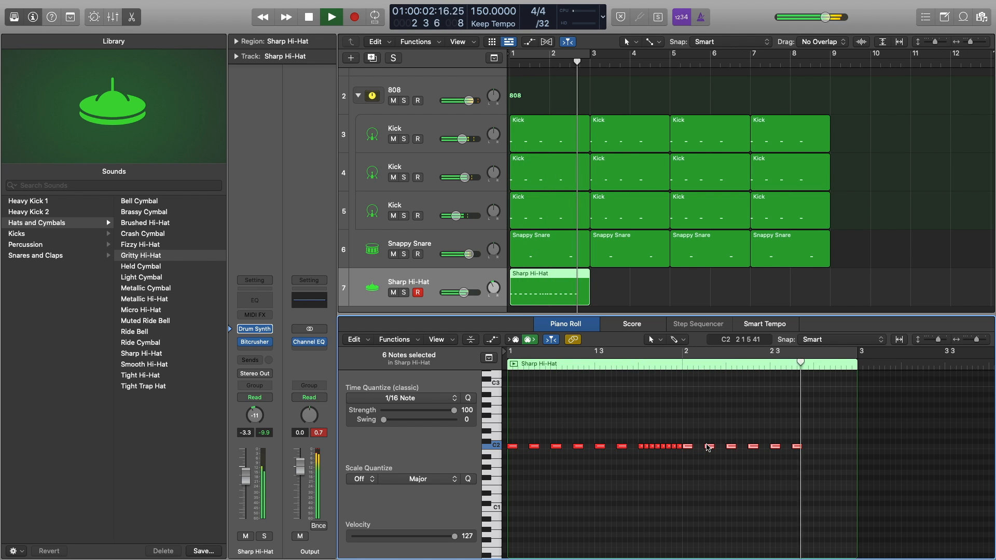
pyautogui.press('space')
# Copy four of the 1/32 notes from bar 1's roll to beat 4 of bar 2 and play the pattern.
pyautogui.hscroll(1, 779, 454)
pyautogui.hscroll(1, 795, 455)
pyautogui.scroll(2, 794, 455)
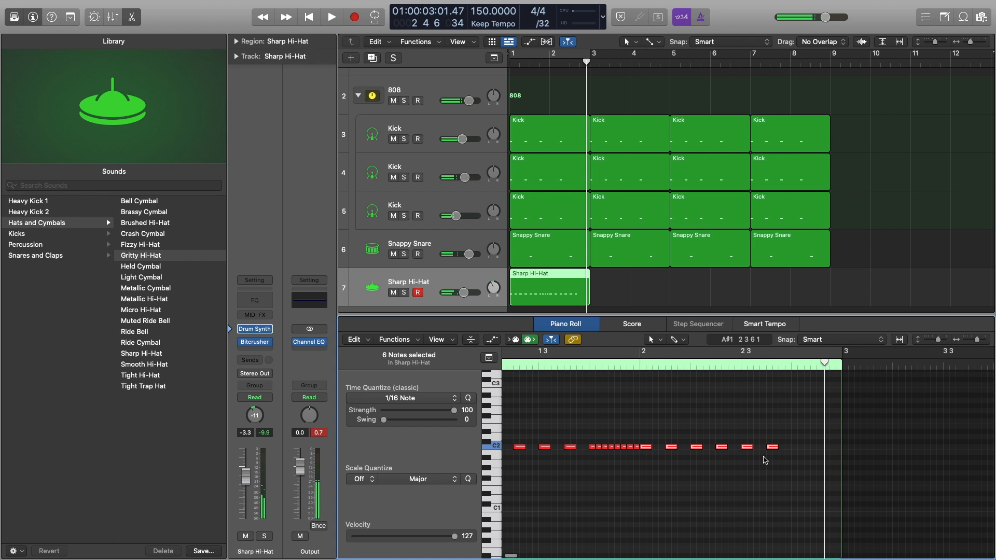
pyautogui.moveTo(593, 441); pyautogui.dragTo(798, 449)
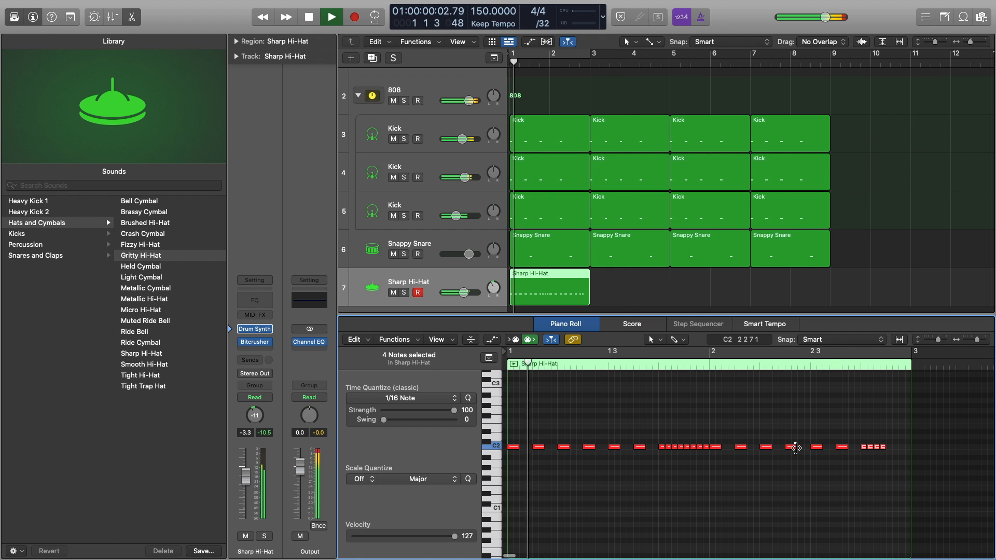
pyautogui.press('space')
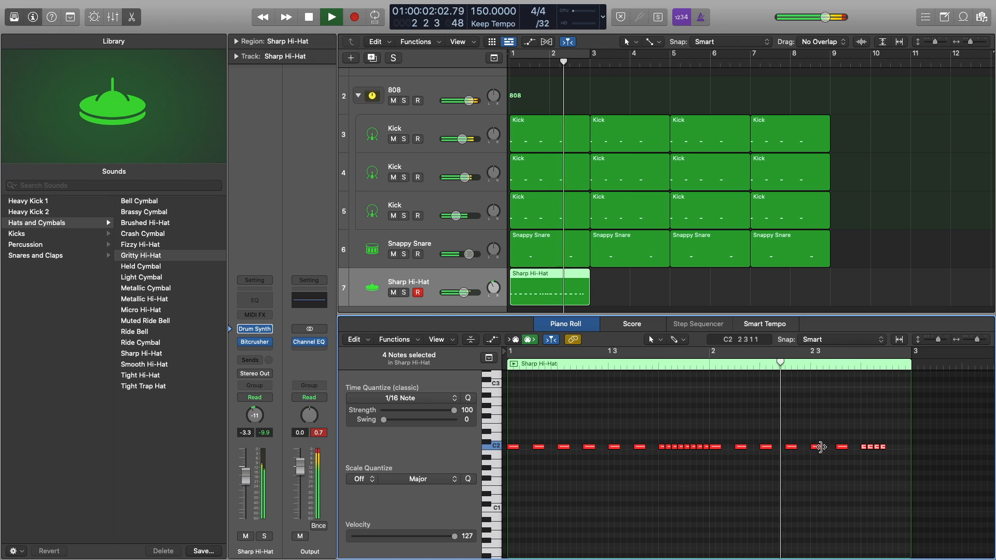
pyautogui.press('space')
# Move the last two 1/32 notes of bar 2 to the second half of beat 4 and play the pattern.
pyautogui.press('super+Right')
pyautogui.moveTo(872, 430); pyautogui.dragTo(890, 448)
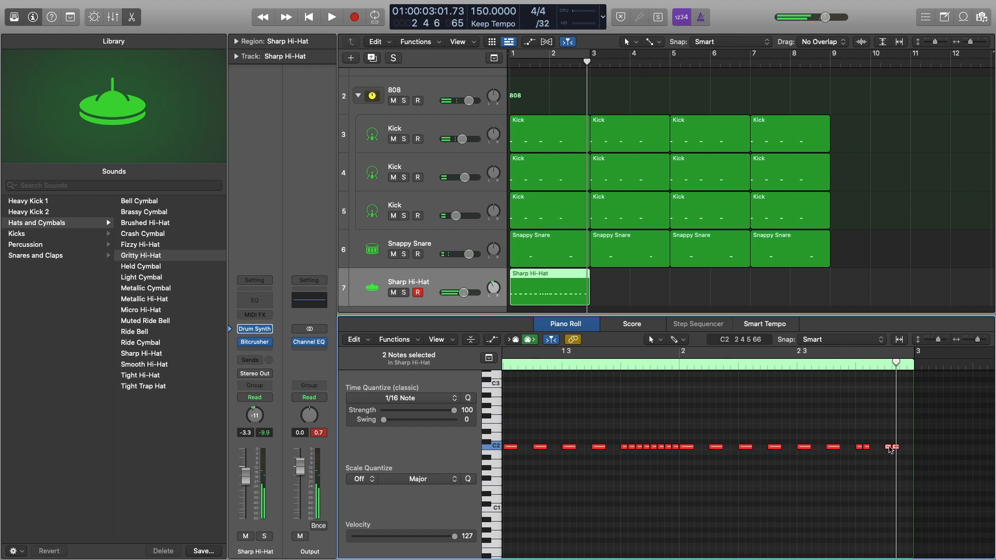
pyautogui.press('space')
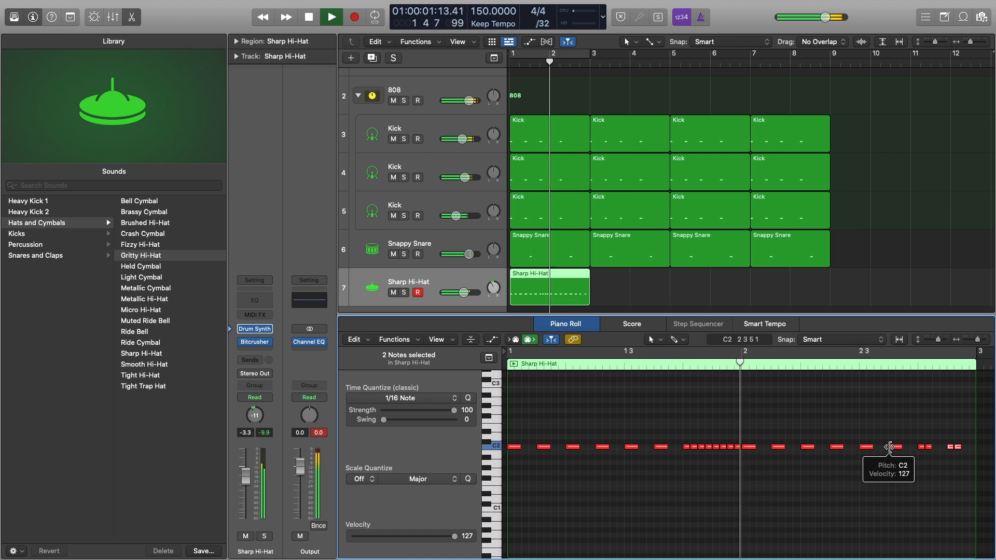
pyautogui.press('space')
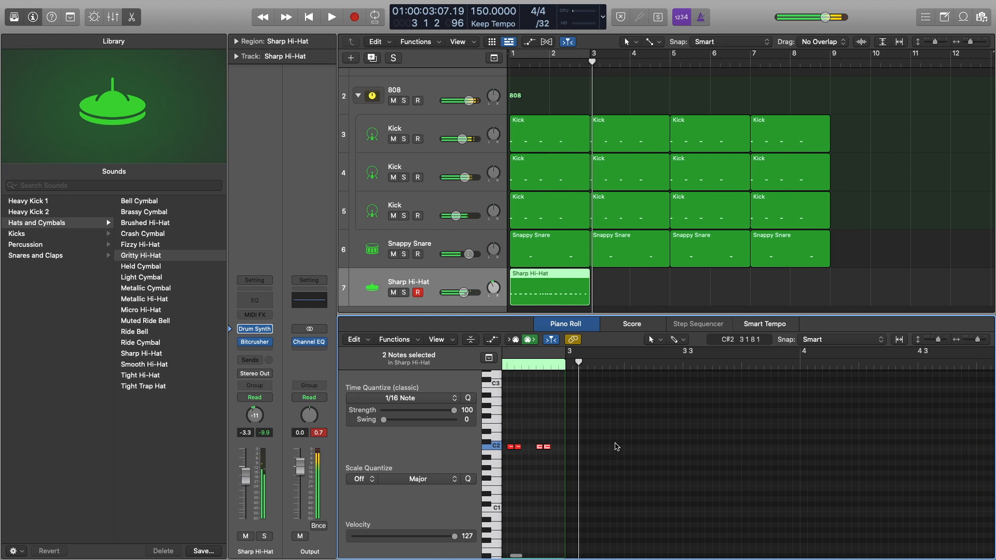
# Add a third 1/32 note to each of the two pairs at the end of bar 2 and play the pattern.
pyautogui.moveTo(510, 439); pyautogui.dragTo(560, 450)
pyautogui.press('Return')
pyautogui.press('space')
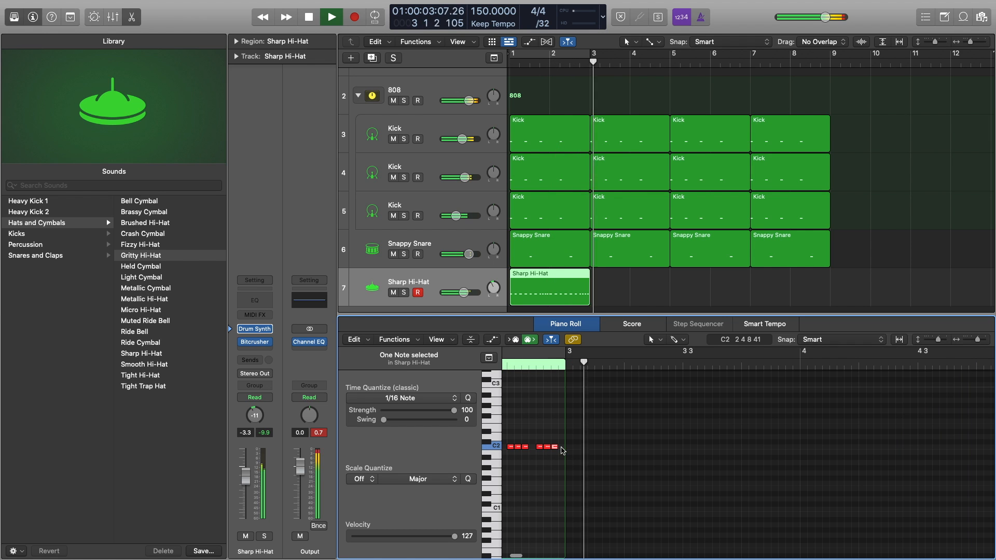
pyautogui.press('space')
# Copy the Sharp Hi-Hat region to bar 3, fill the gaps between its first six notes with copies of them, and play the beat.
pyautogui.moveTo(532, 298); pyautogui.dragTo(621, 289)
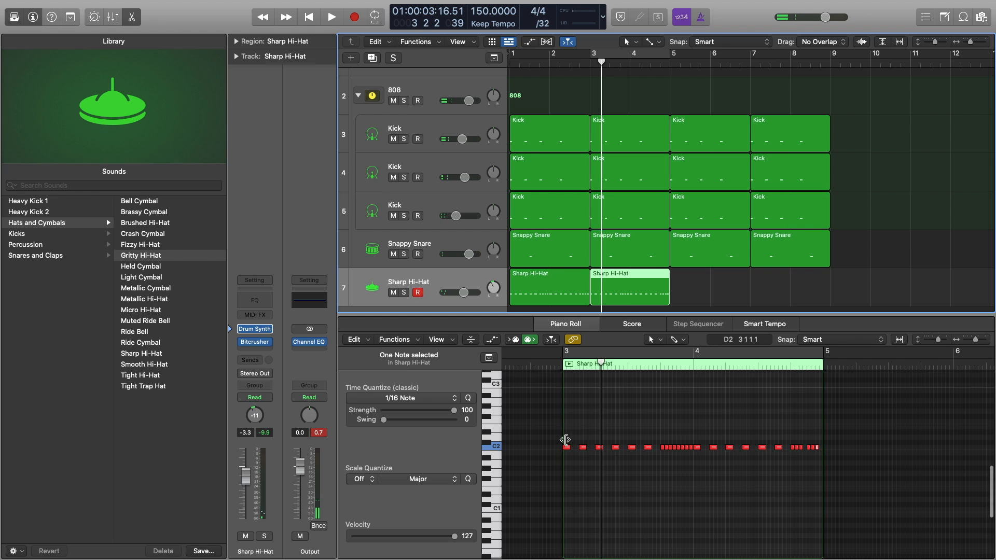
pyautogui.click(571, 440)
pyautogui.moveTo(570, 440); pyautogui.dragTo(659, 457)
pyautogui.moveTo(568, 448); pyautogui.dragTo(577, 448)
pyautogui.press('Return')
pyautogui.press('space')
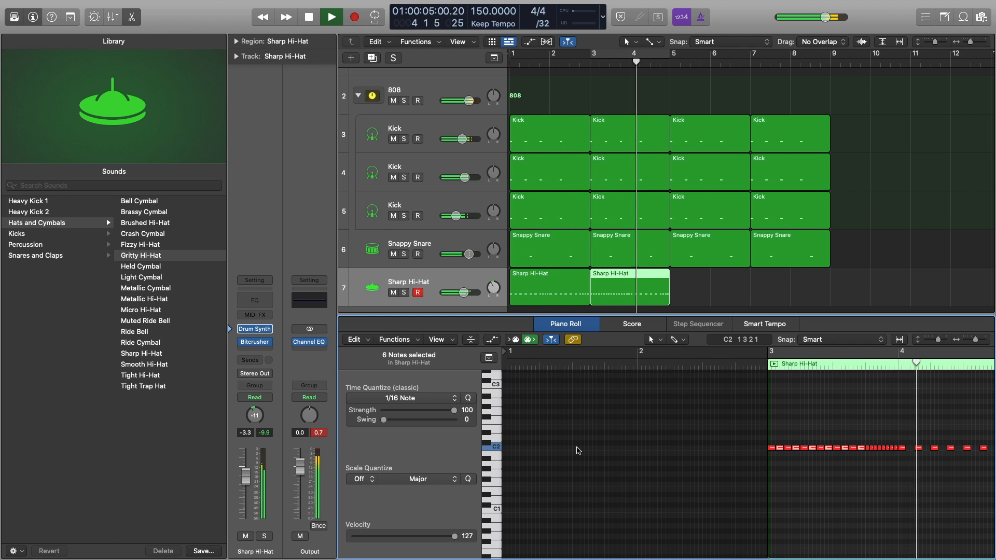
pyautogui.press('space')
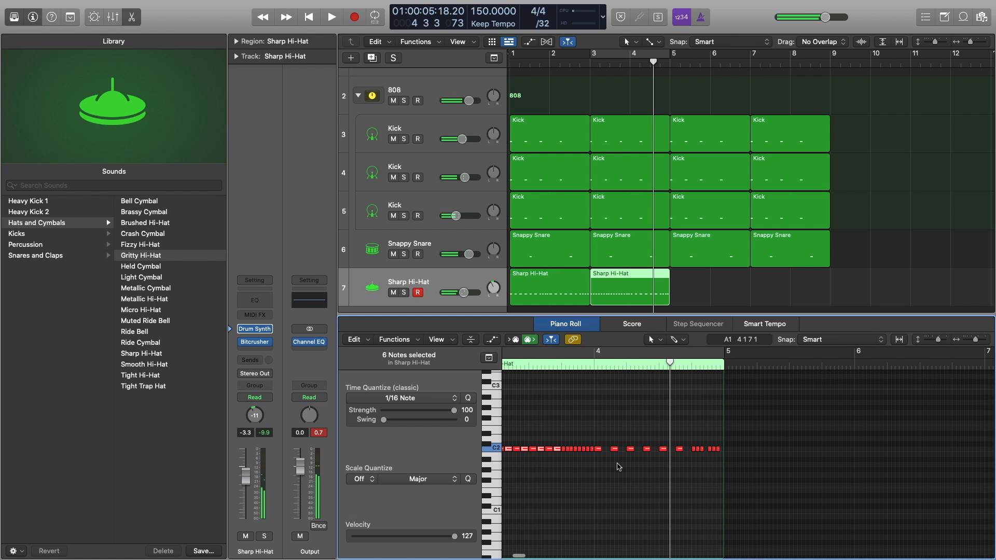
# Copy a hi-hat note into the gap at 4 1 7 1 and play the beat from the start.
pyautogui.hscroll(-3, 621, 469)
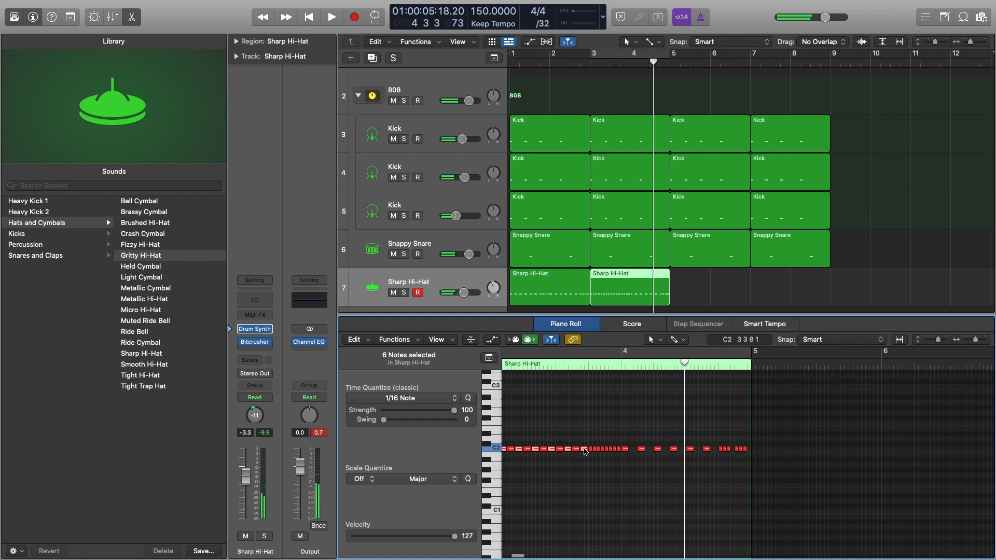
pyautogui.click(673, 449)
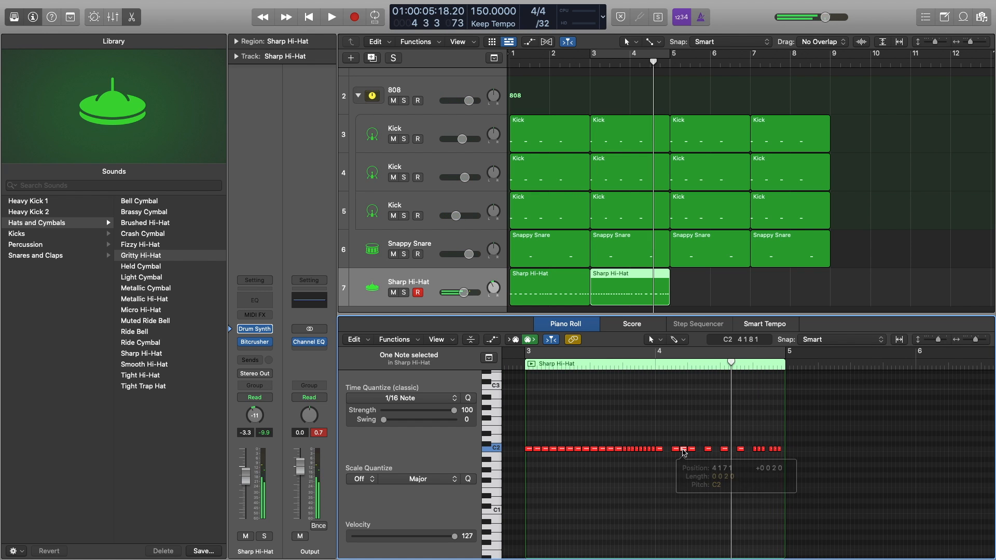
pyautogui.press('Return')
pyautogui.press('space')
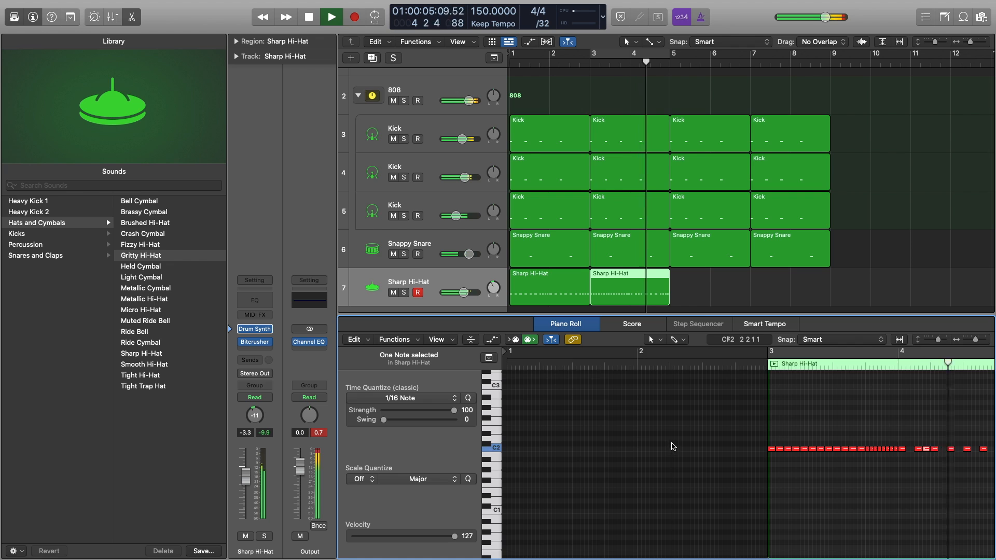
pyautogui.press('space')
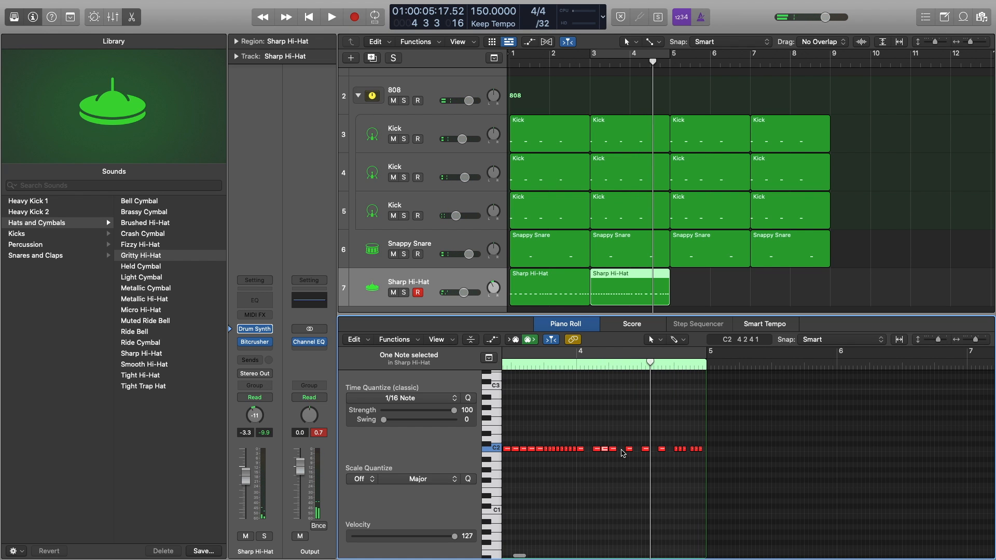
# Add gap-filling hi-hat notes on beat 3 of bar 4, complete the 1/32 roll across beat 4, and play the beat.
pyautogui.moveTo(629, 450); pyautogui.dragTo(705, 452)
pyautogui.click(687, 453)
pyautogui.click(686, 451)
pyautogui.press('Return')
pyautogui.press('space')
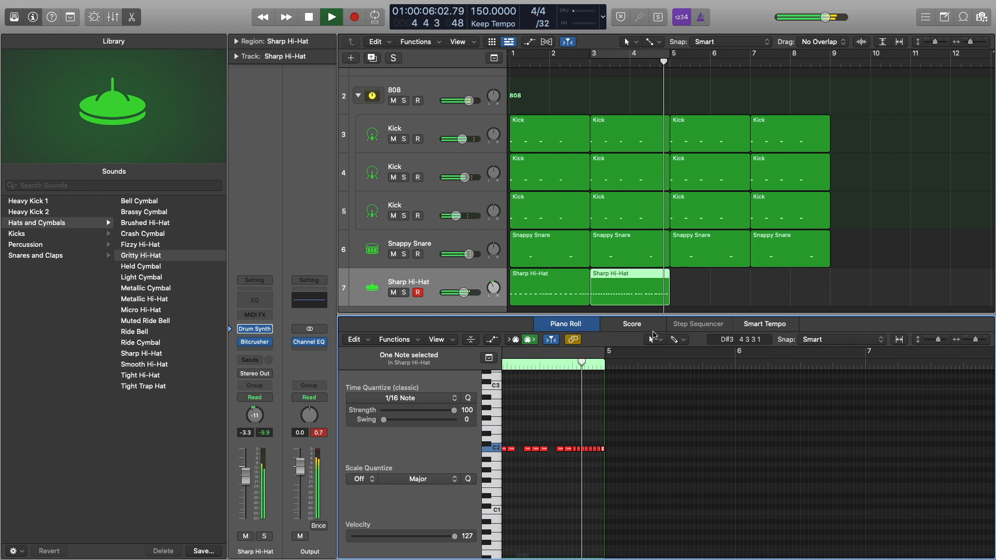
pyautogui.press('space')
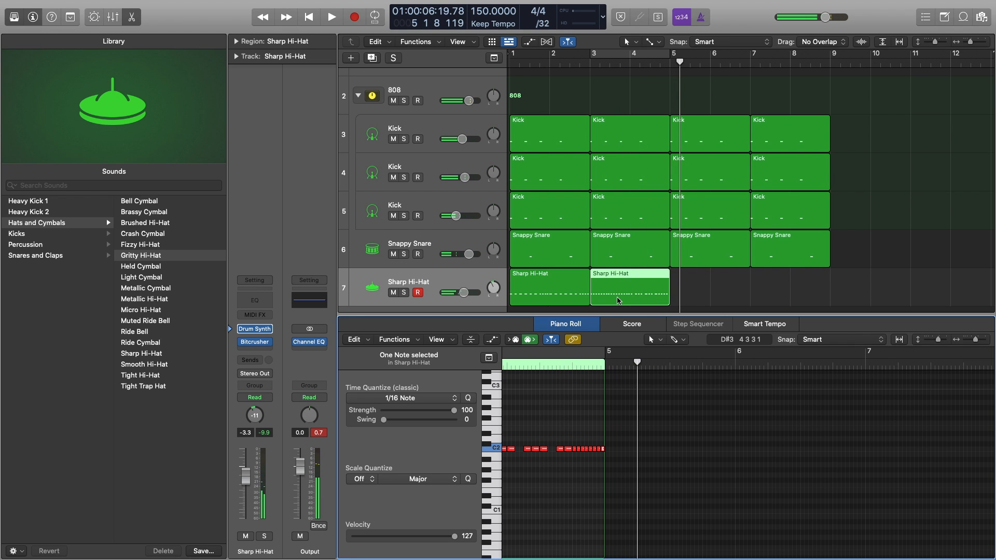
# Copy the second Sharp Hi-Hat region to bar 5 and fill the remaining gaps in bar 6 with hi-hat notes.
pyautogui.moveTo(615, 296); pyautogui.dragTo(695, 296)
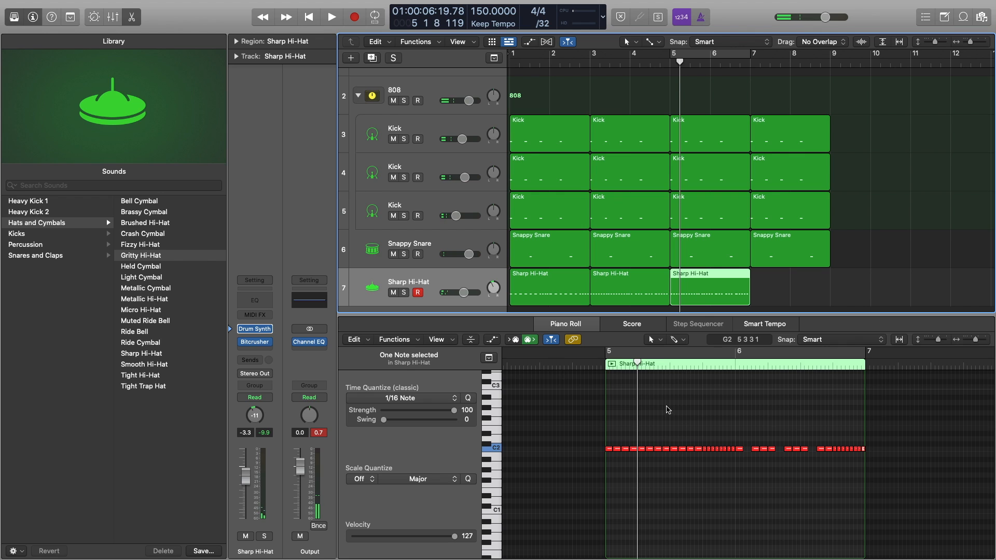
pyautogui.press('space')
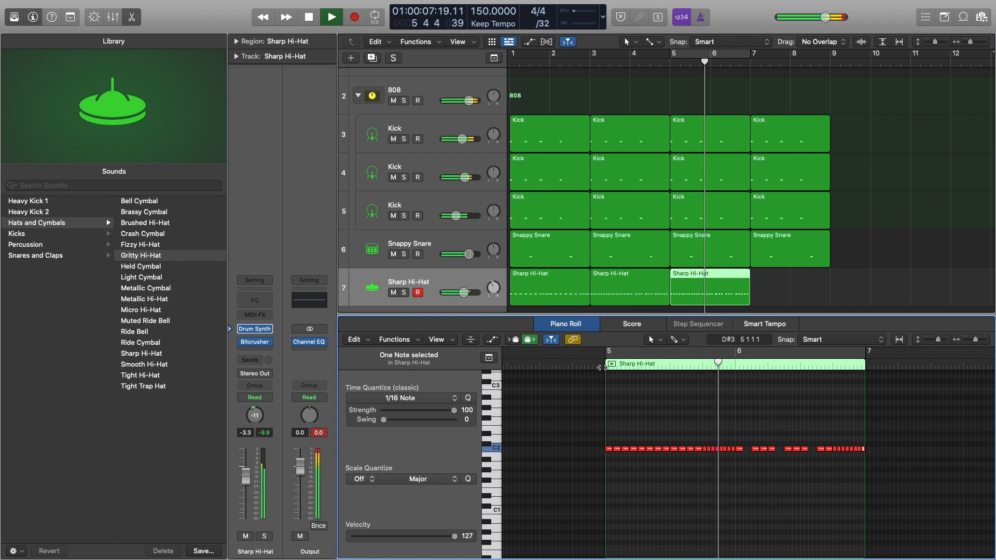
pyautogui.press('space')
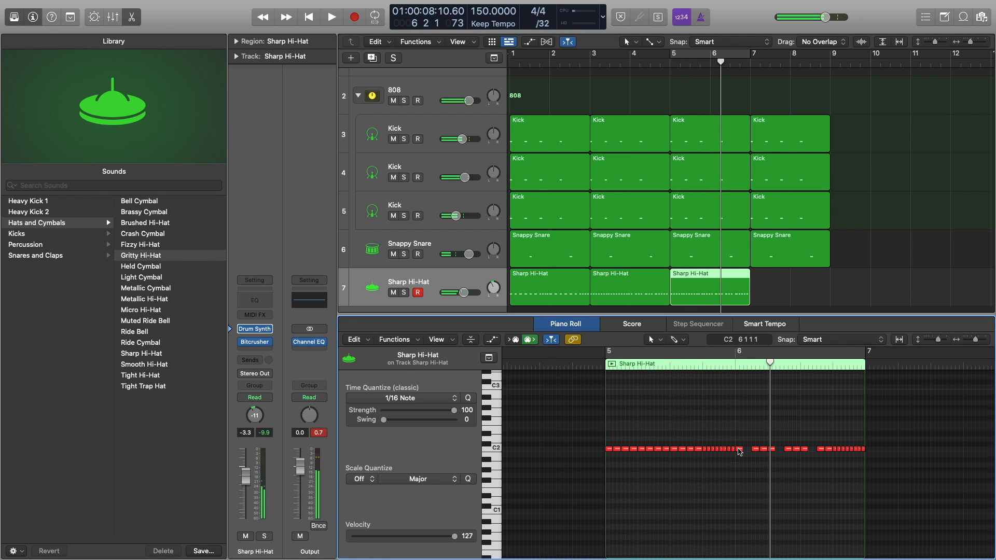
pyautogui.moveTo(740, 451); pyautogui.dragTo(812, 453)
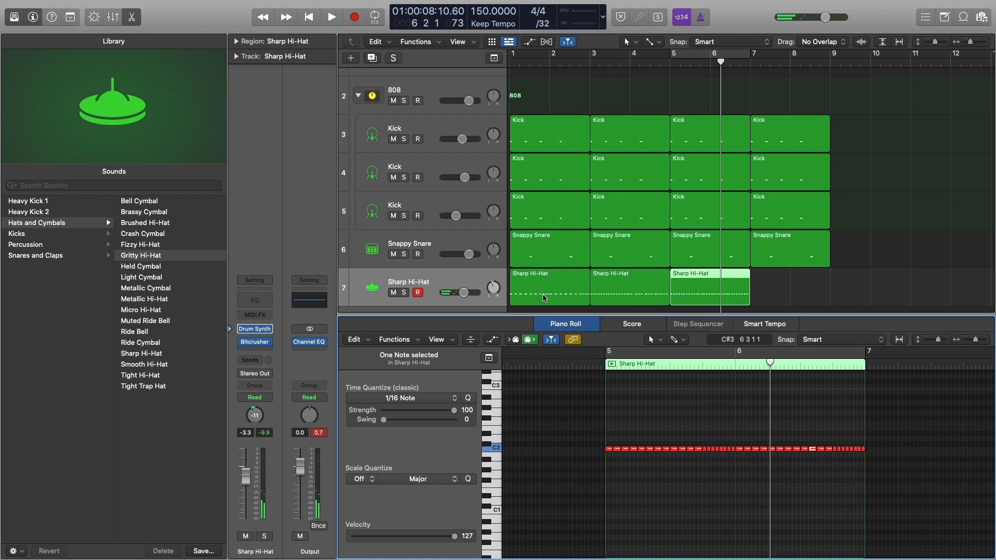
# Copy the first Sharp Hi-Hat region to bar 7 and play the whole beat from the start.
pyautogui.moveTo(544, 297); pyautogui.dragTo(781, 294)
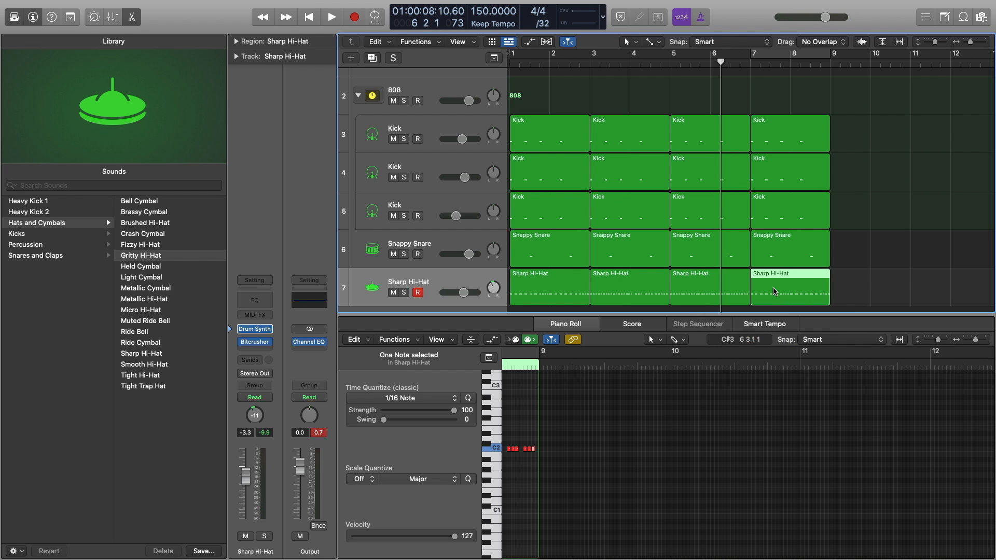
pyautogui.press('Return')
pyautogui.press('space')
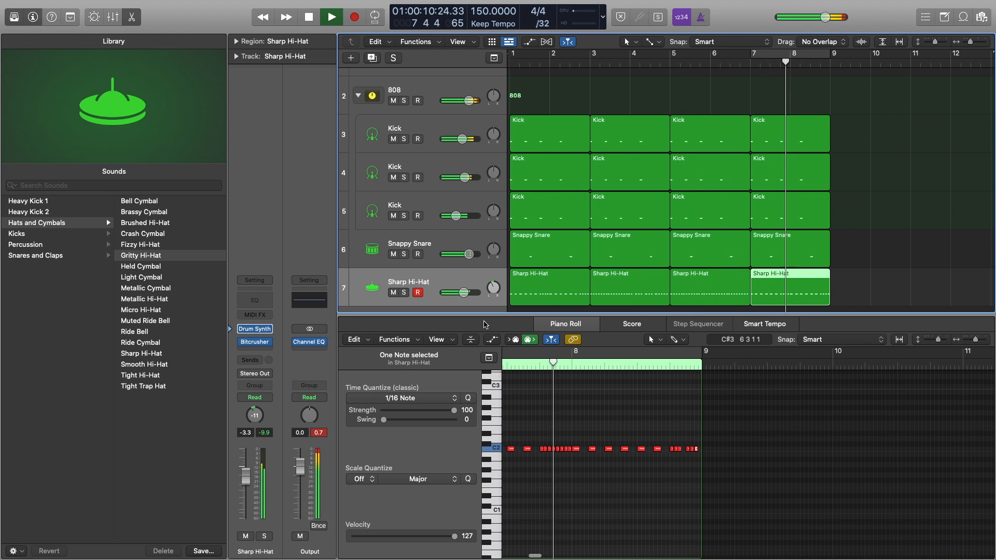
pyautogui.press('space')
pyautogui.hscroll(-2, 655, 434)
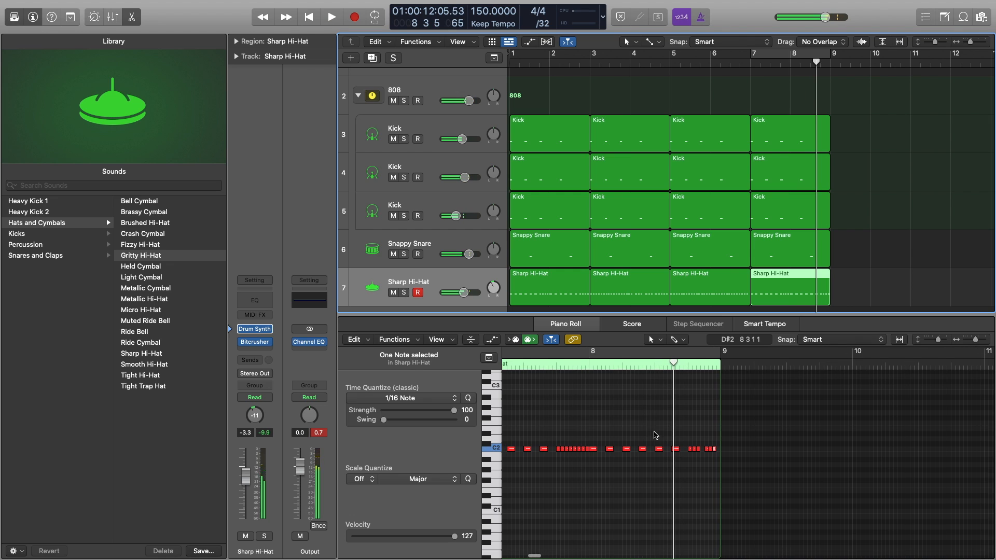
# Fill the remaining gaps in the 1/32 hi-hat roll on beat 4 of bar 8 and play the beat from the start.
pyautogui.doubleClick(588, 366)
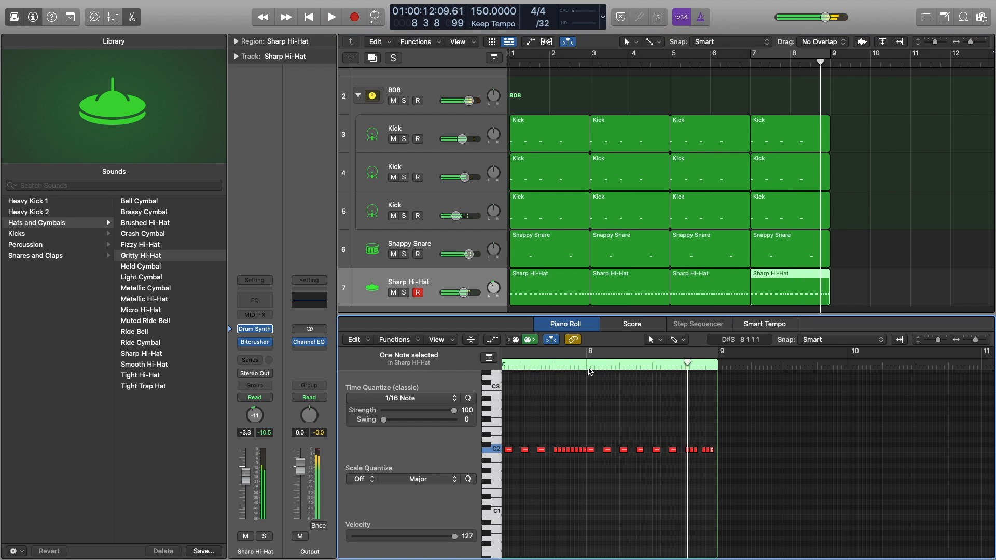
pyautogui.scroll(3, 687, 455)
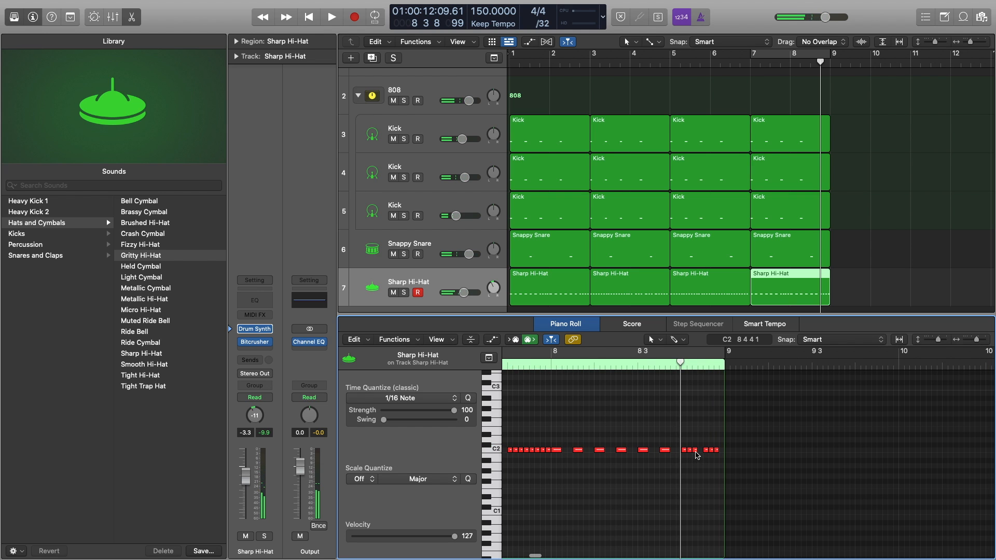
pyautogui.moveTo(697, 456); pyautogui.dragTo(722, 451)
pyautogui.press('space')
pyautogui.press('space')
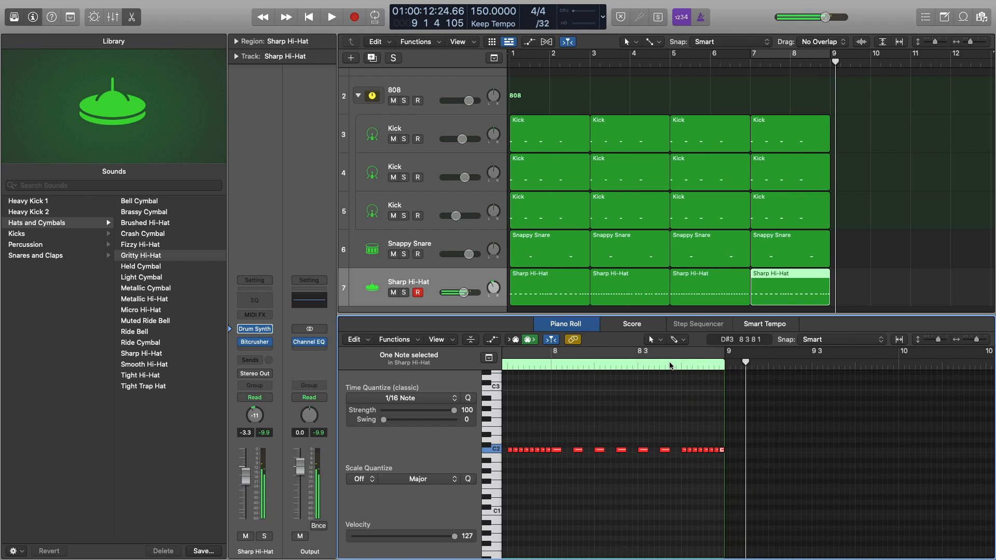
pyautogui.press('Return')
pyautogui.press('space')
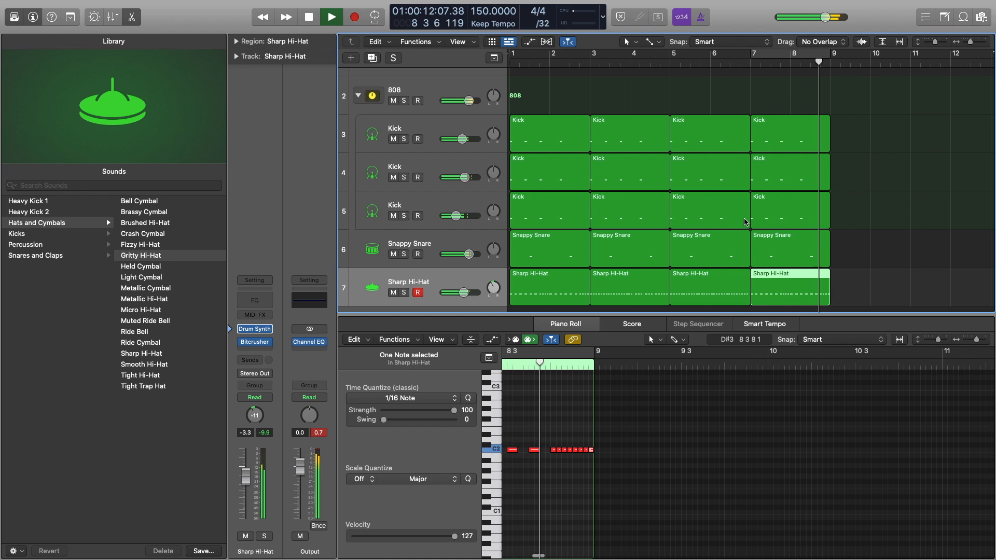
# Try adding an extra snare note near the end of bar 8 in the last Snappy Snare region.
pyautogui.click(880, 254)
pyautogui.click(808, 252)
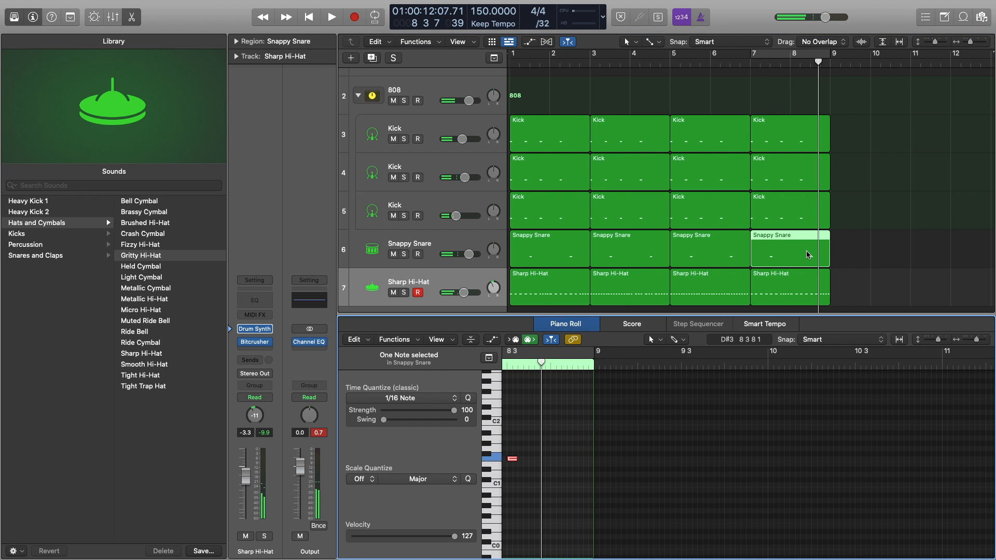
pyautogui.scroll(-2, 584, 430)
pyautogui.click(562, 440)
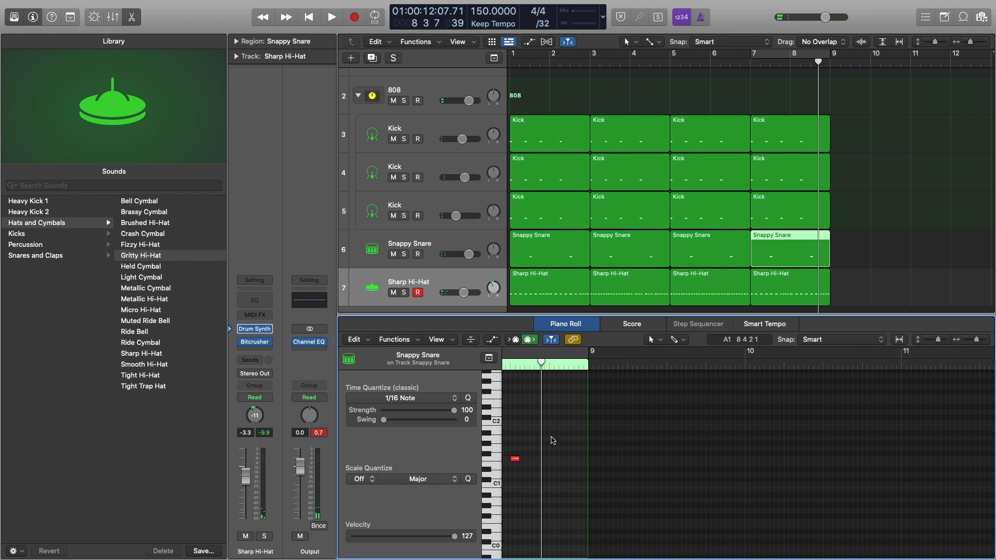
pyautogui.keyDown('super'); pyautogui.click(550, 432); pyautogui.keyUp('super')
pyautogui.moveTo(552, 434); pyautogui.dragTo(552, 474)
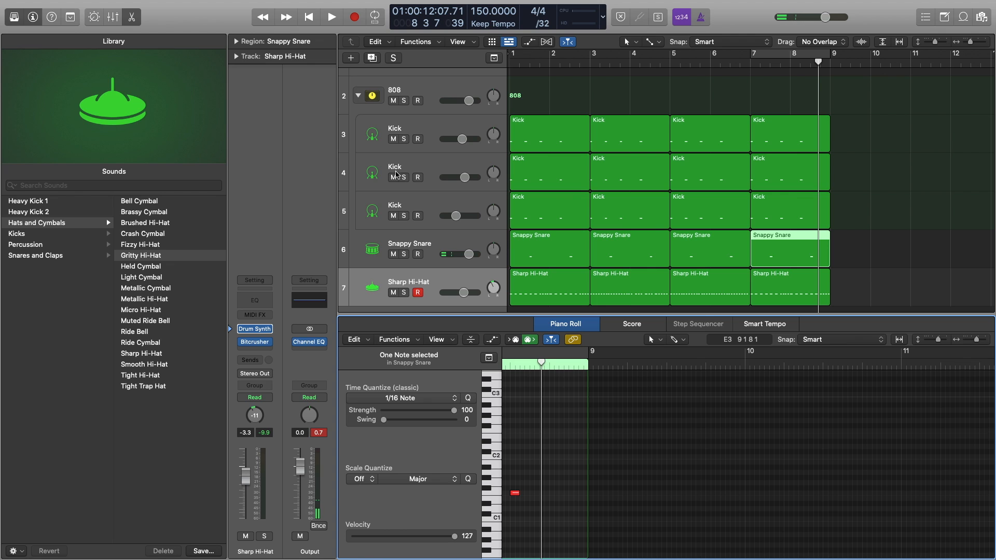
# Solo the first Kick track and listen to it from the start.
pyautogui.click(404, 140)
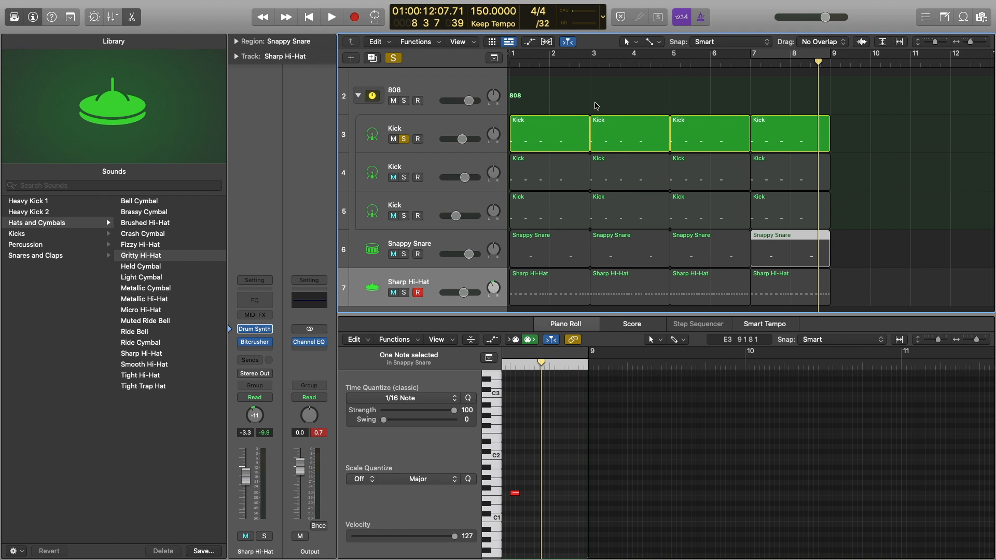
pyautogui.press('Return')
pyautogui.press('space')
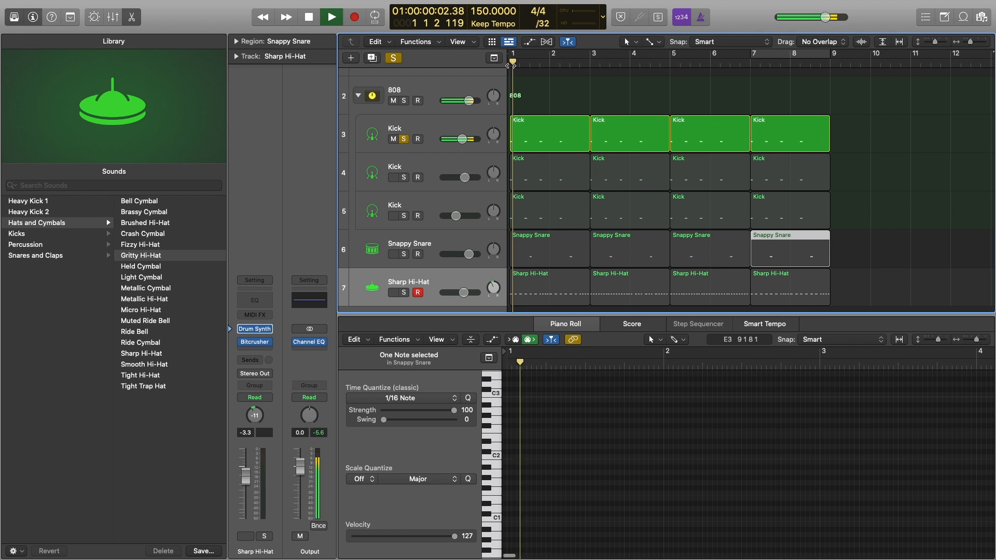
# Solo the second Kick track in place of the first and rename it Sub.
pyautogui.click(406, 139)
pyautogui.click(404, 177)
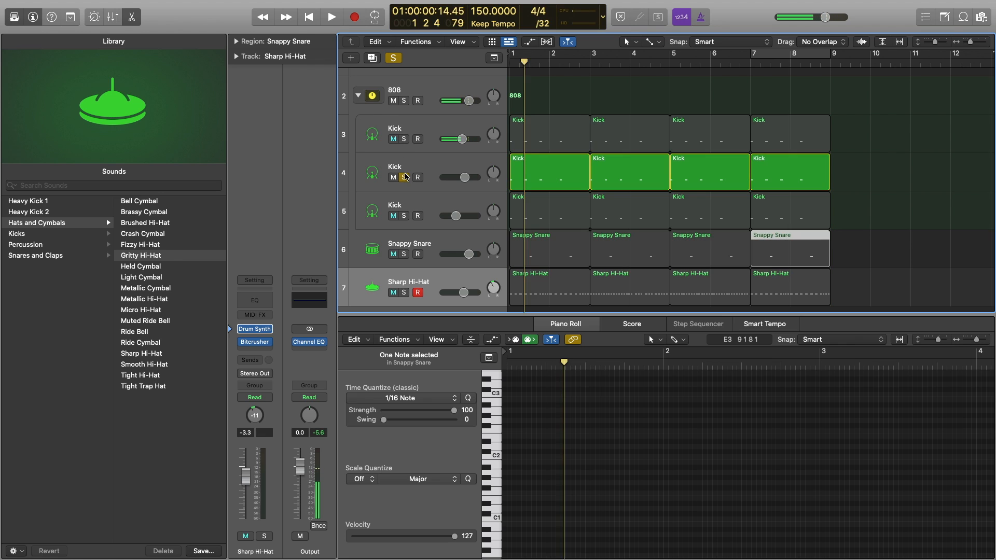
pyautogui.click(401, 168)
pyautogui.doubleClick(400, 168)
pyautogui.write('Sub')
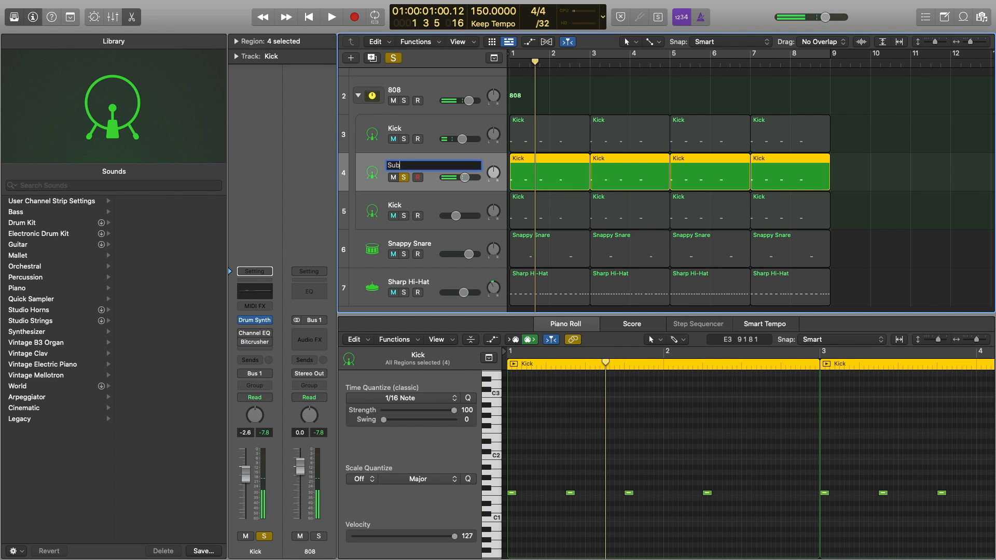
pyautogui.press('Return')
# Solo only the third Kick track and rename it Sub Top.
pyautogui.click(404, 216)
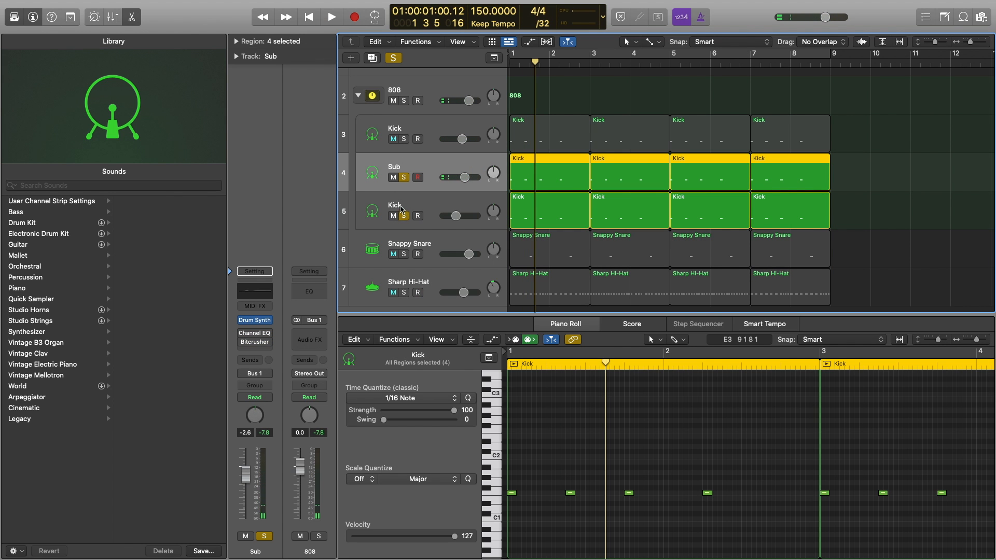
pyautogui.click(405, 177)
pyautogui.doubleClick(393, 203)
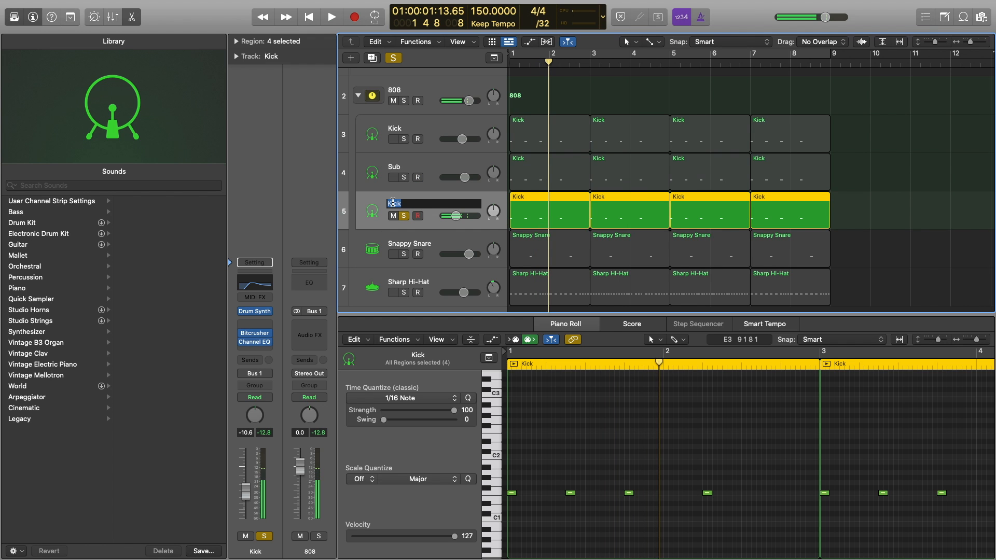
pyautogui.press('Return')
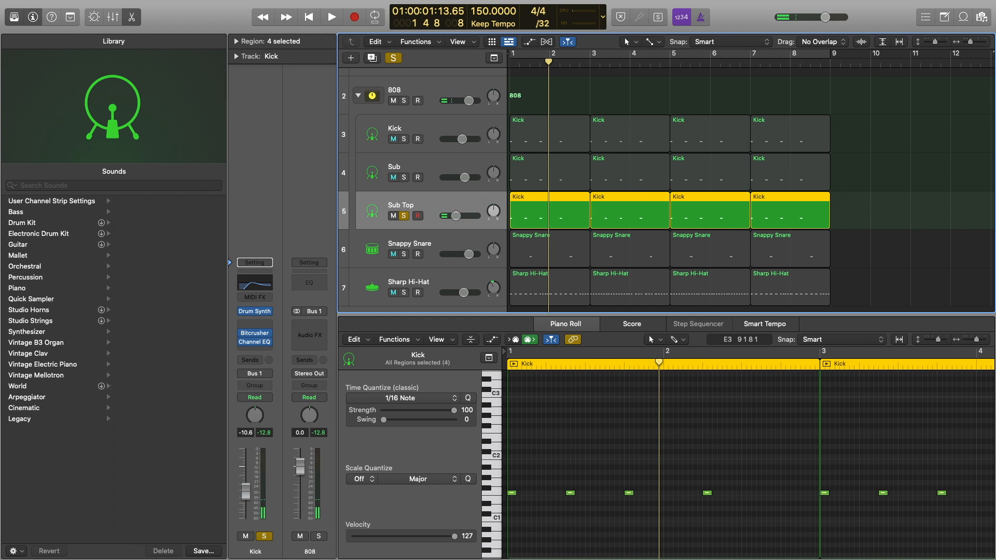
# Set the Sub Top volume to -11.8 dB and its Channel EQ high cut to 1070 Hz at 6 dB/Oct during playback.
pyautogui.moveTo(456, 217); pyautogui.dragTo(455, 217)
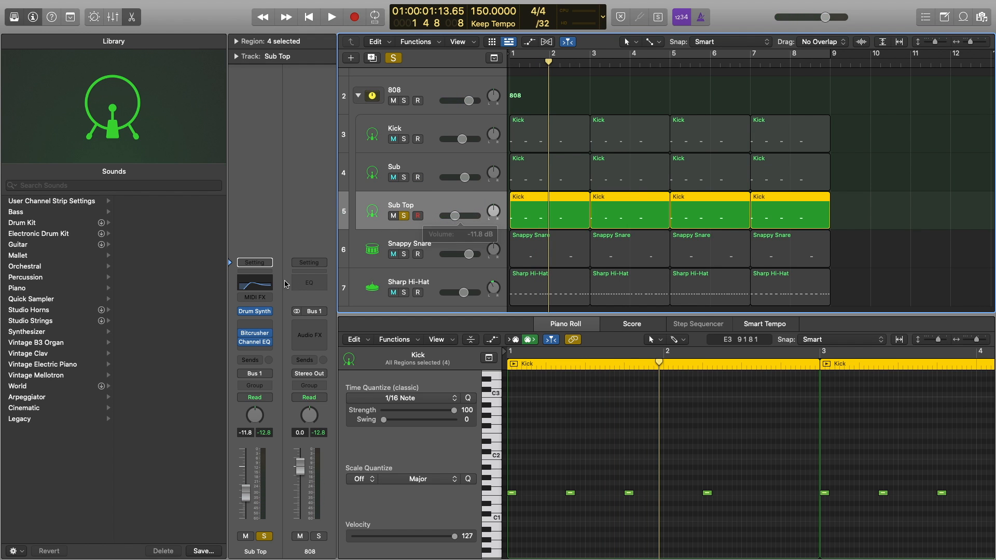
pyautogui.click(268, 284)
pyautogui.click(932, 307)
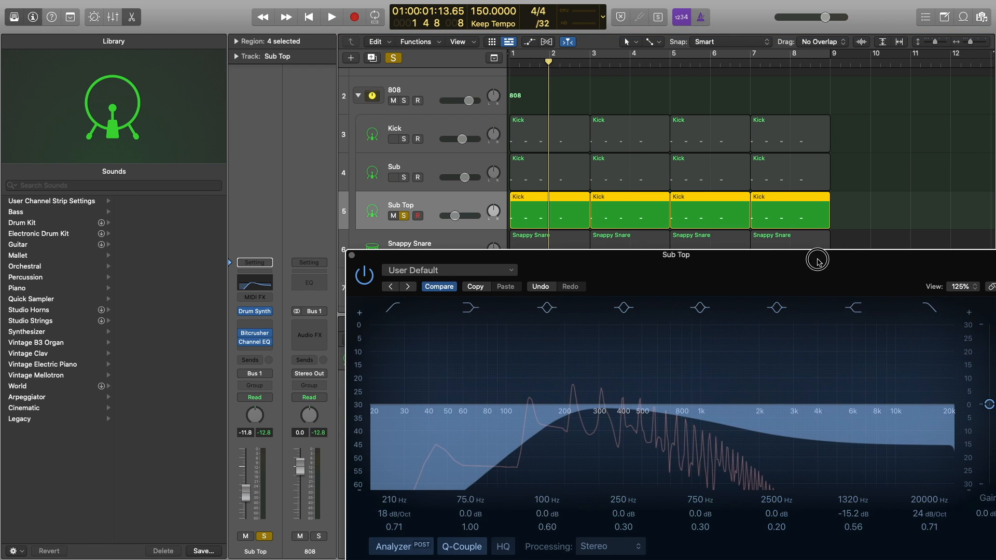
pyautogui.moveTo(813, 258); pyautogui.dragTo(681, 106)
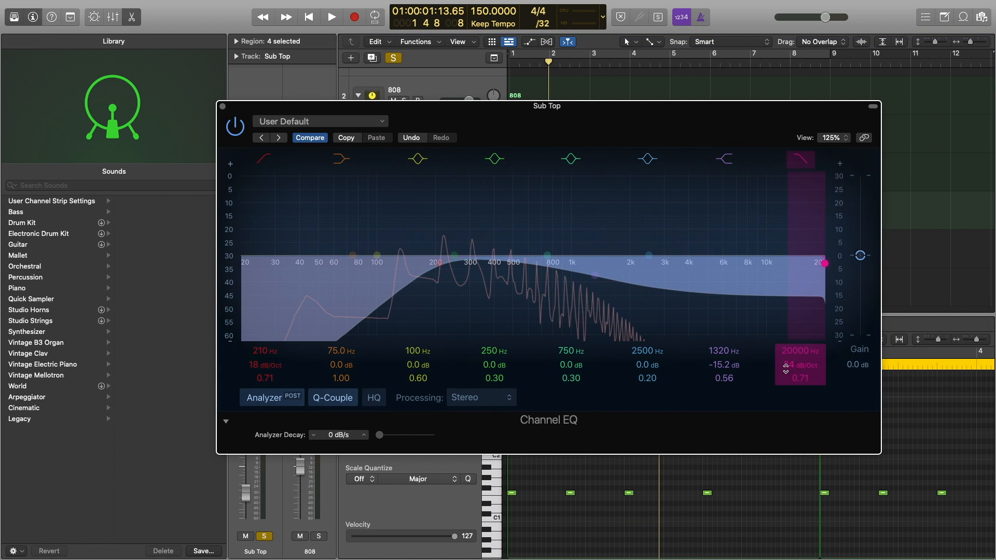
pyautogui.moveTo(787, 358); pyautogui.dragTo(787, 394)
pyautogui.press('space')
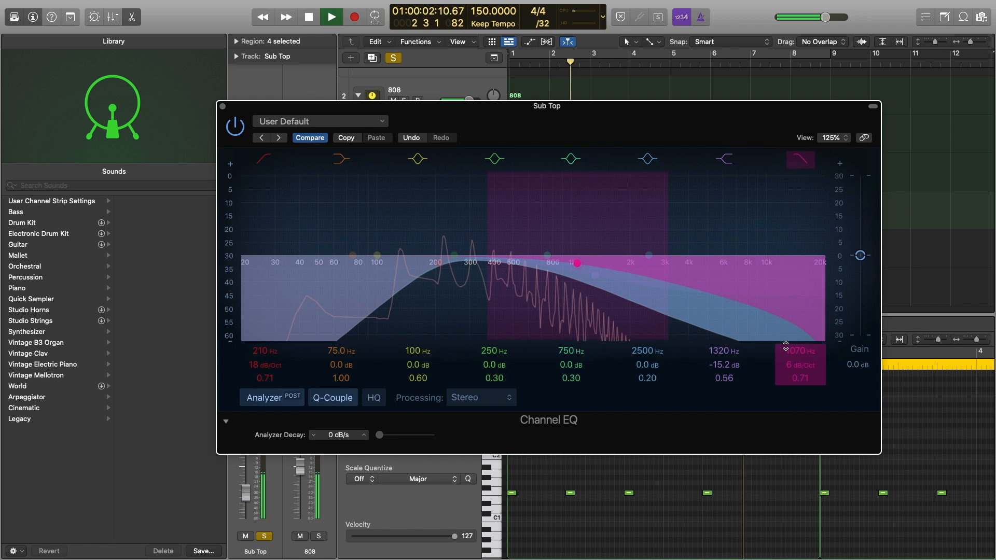
pyautogui.click(222, 106)
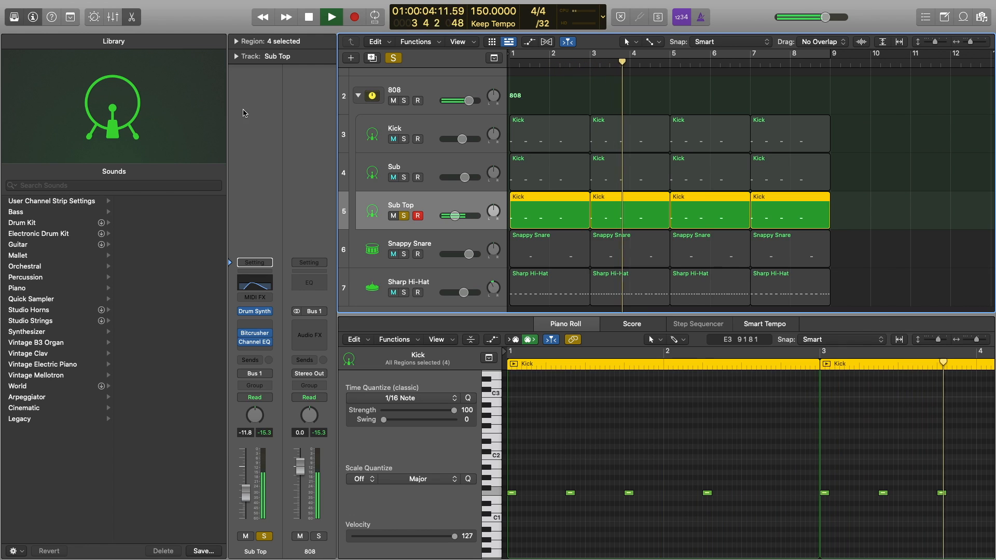
# Turn off all solos and set the Sub Top Channel EQ high cut to 4800 Hz while the full beat plays.
pyautogui.click(396, 59)
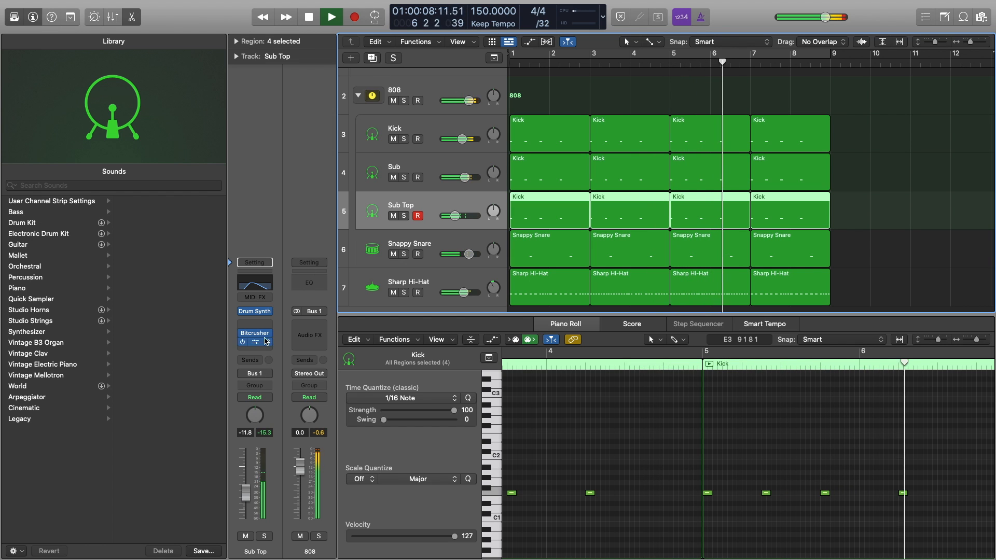
pyautogui.click(255, 284)
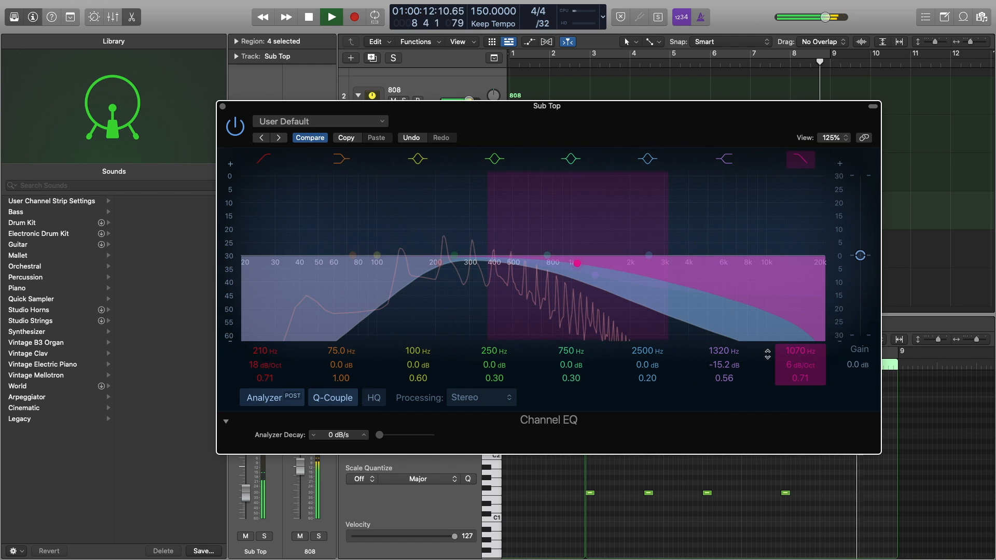
pyautogui.moveTo(794, 352); pyautogui.dragTo(794, 345)
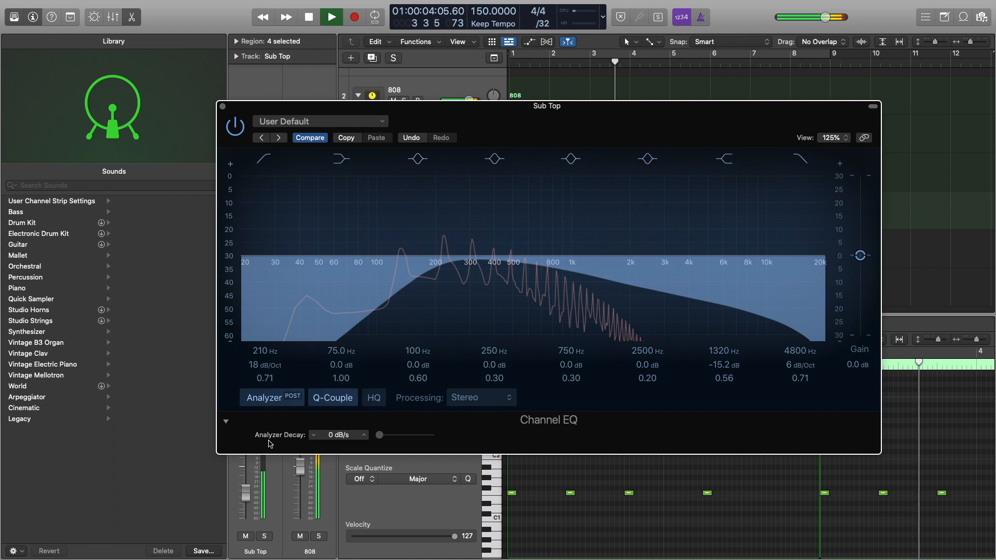
# Set the Sub Top Channel EQ's analyzer decay to 10 dB/s, then close the EQ and stop playback.
pyautogui.click(228, 423)
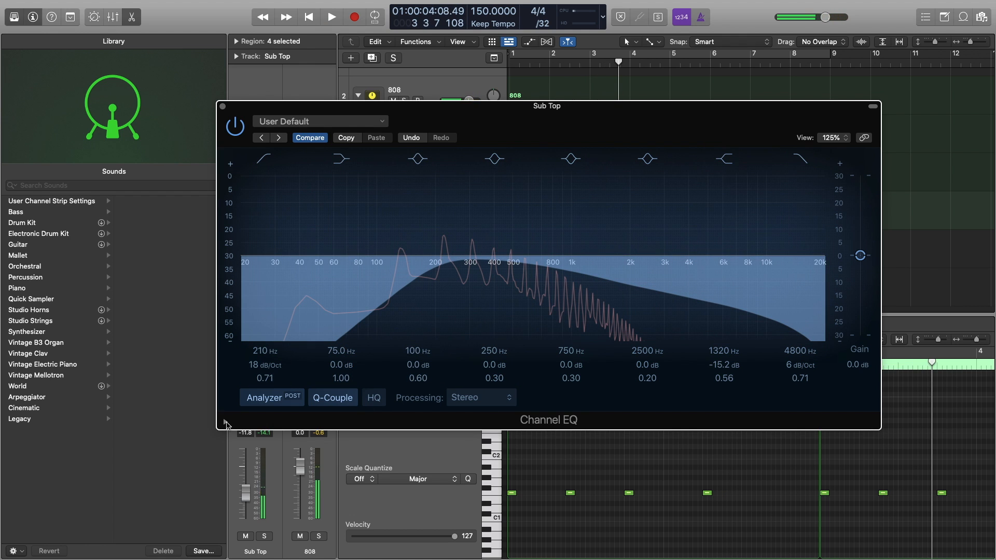
pyautogui.click(227, 423)
pyautogui.moveTo(383, 442); pyautogui.dragTo(406, 440)
pyautogui.press('space')
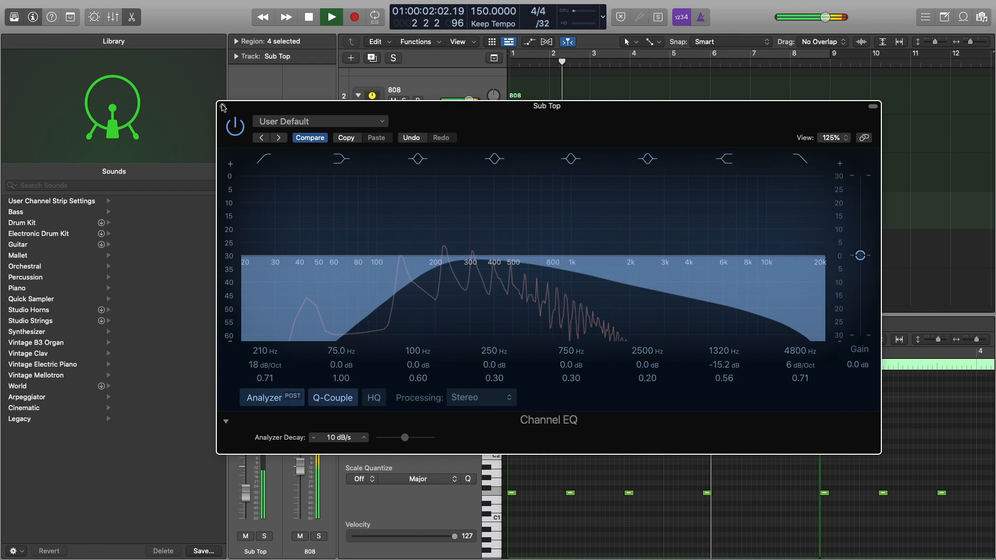
pyautogui.click(223, 106)
pyautogui.press('space')
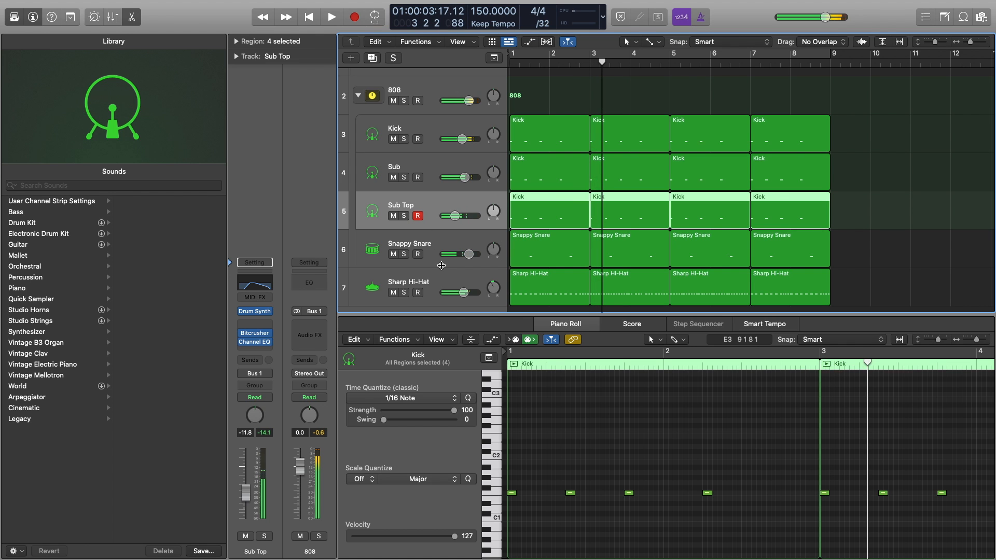
# Hide the Piano Roll and duplicate the Sharp Hi-Hat track with its settings as a new empty track.
pyautogui.press('super+d')
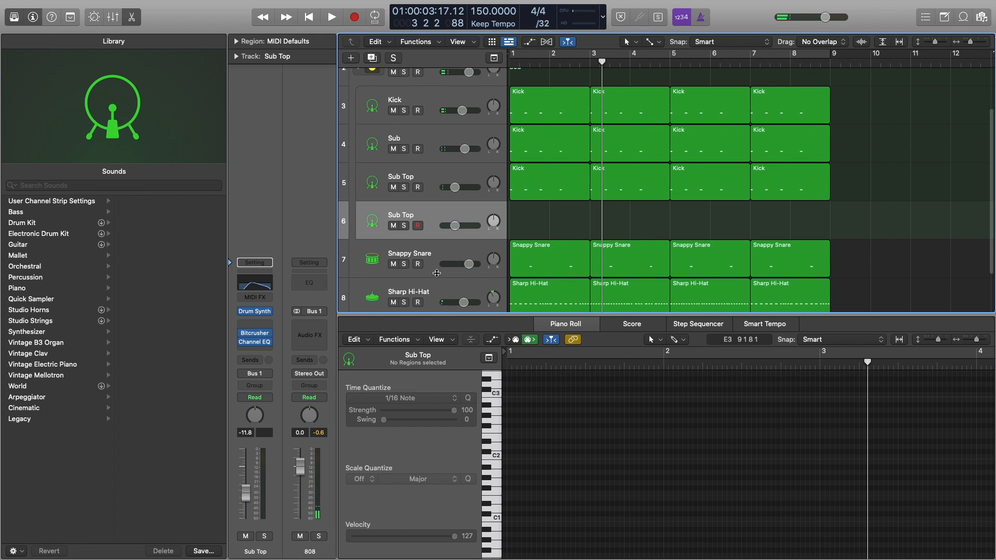
pyautogui.press('super+z')
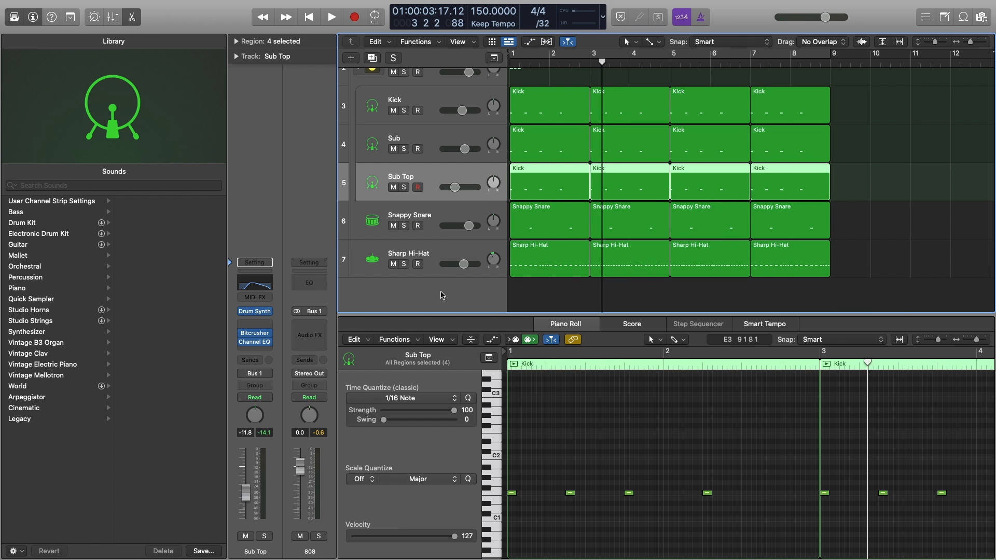
pyautogui.press('x')
pyautogui.press('x')
pyautogui.click(437, 310)
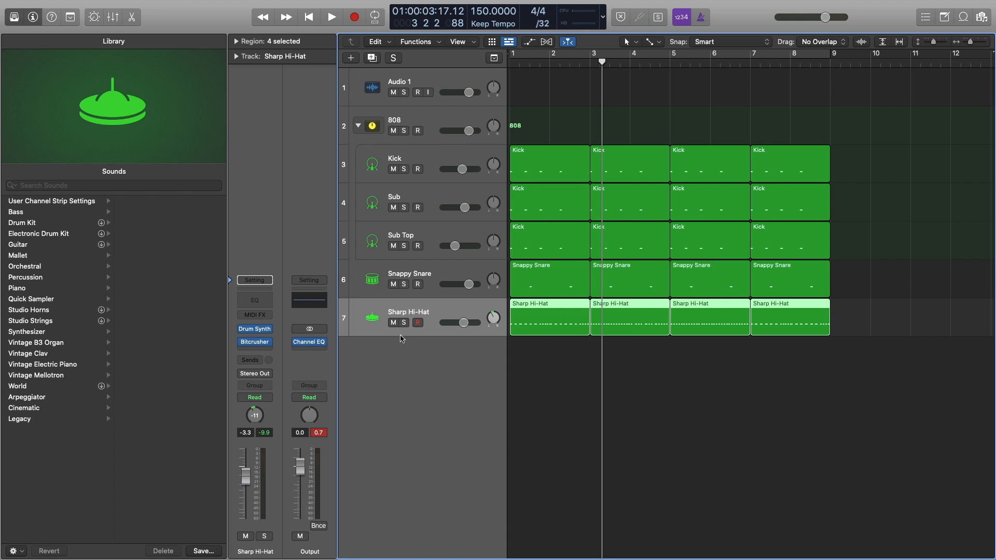
pyautogui.press('super+d')
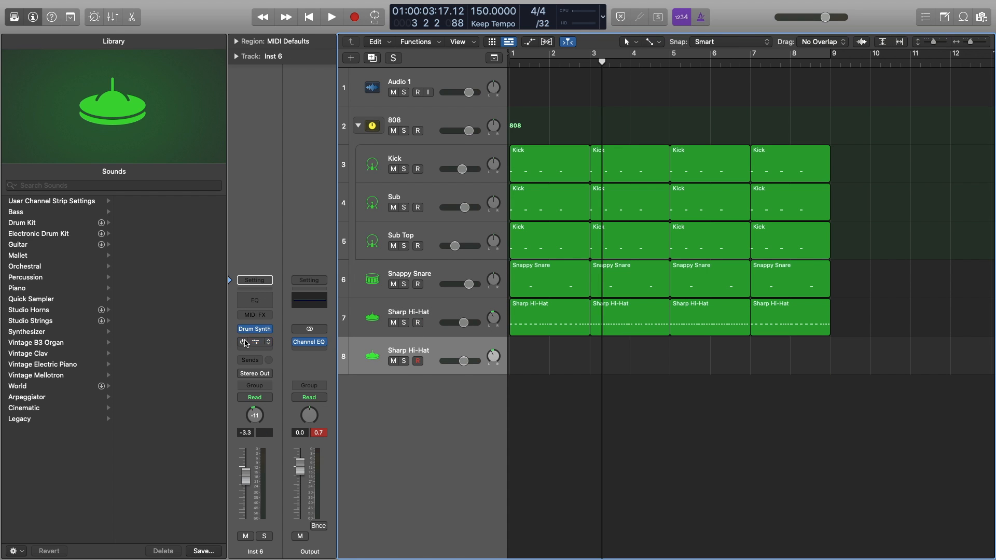
# Change the duplicated track's Drum Synth sound from the Hats and Cymbals group to Ride Cymbal.
pyautogui.click(259, 329)
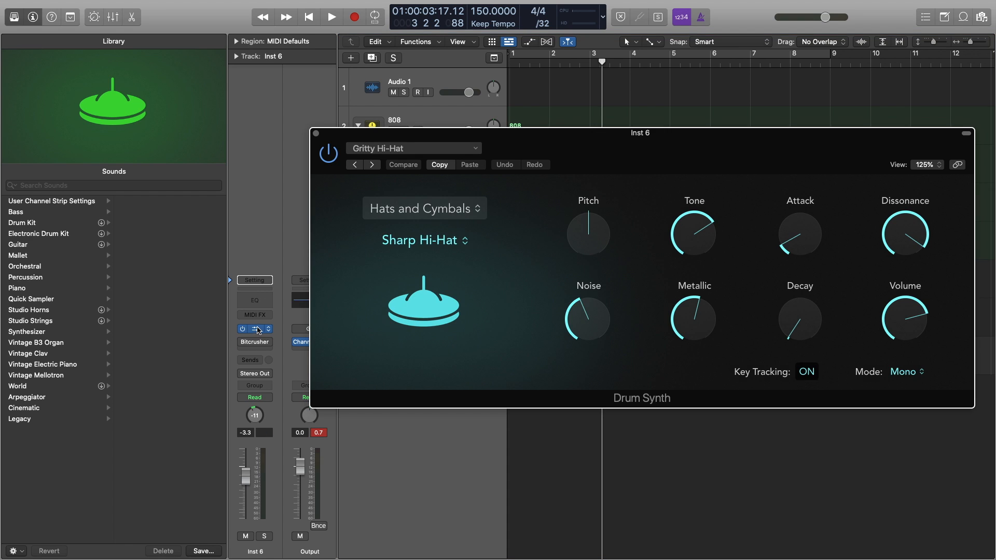
pyautogui.click(467, 219)
pyautogui.click(474, 220)
pyautogui.click(465, 238)
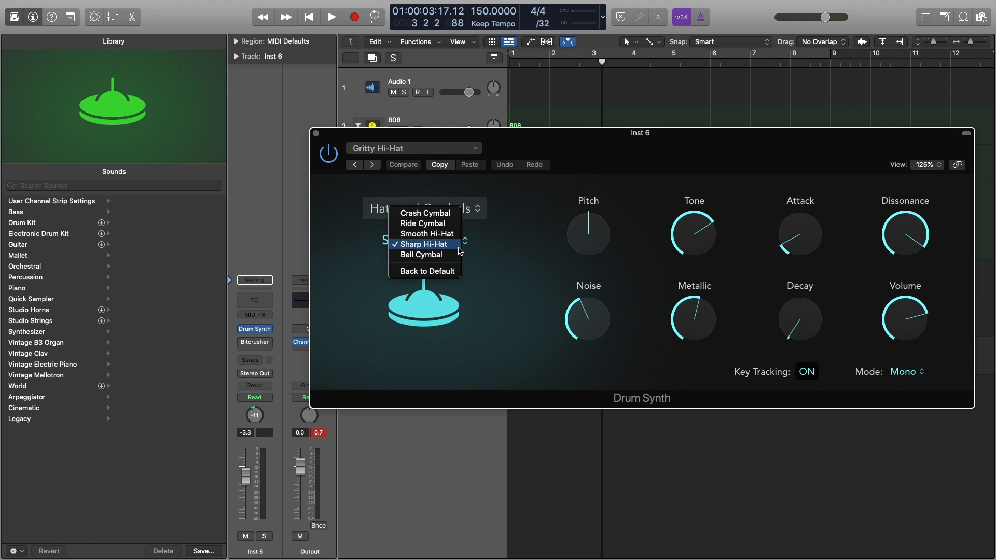
pyautogui.click(454, 225)
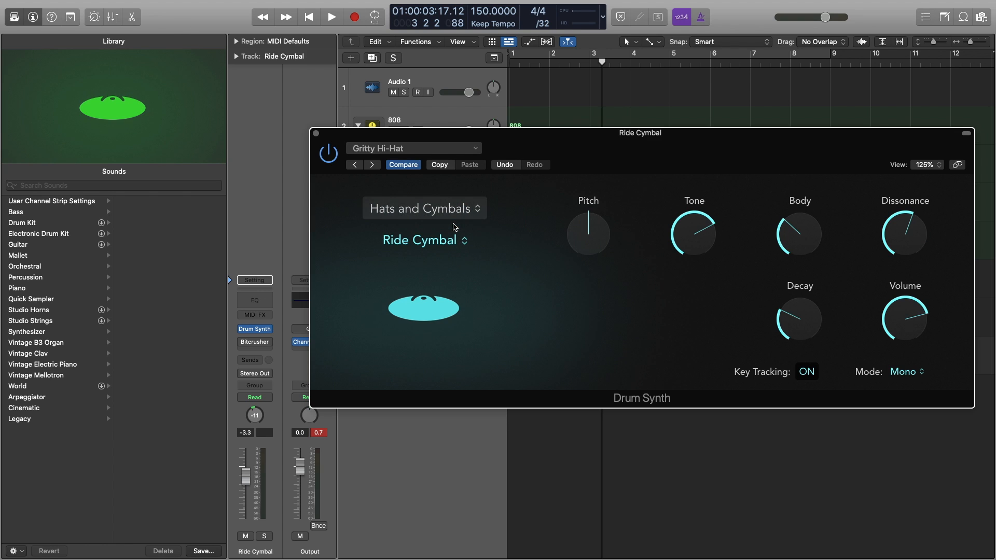
# Pan the Ride Cymbal track to +11 and audition its sound with Musical Typing from octave C1 up to C3.
pyautogui.press('super+k')
pyautogui.press('d')
pyautogui.press('d')
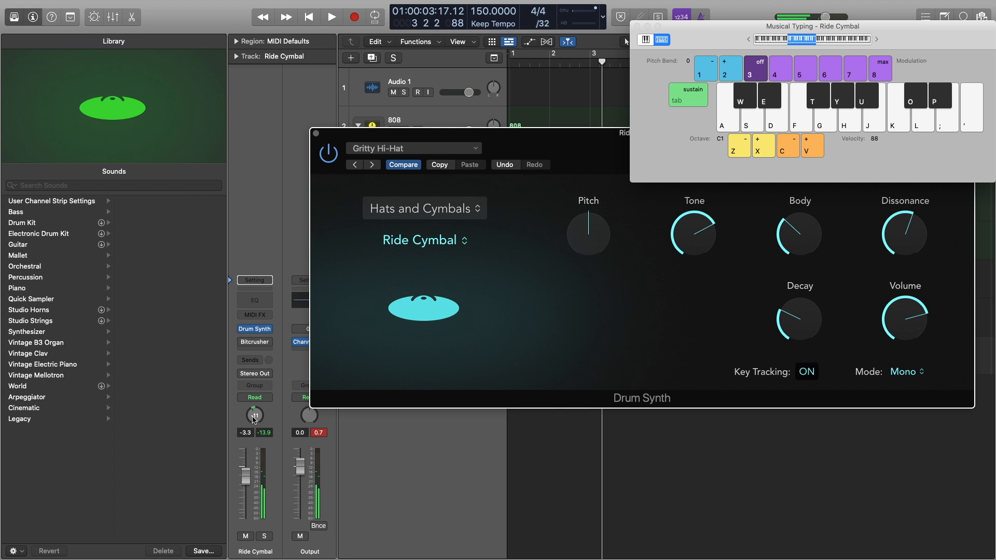
pyautogui.moveTo(257, 399); pyautogui.dragTo(256, 398)
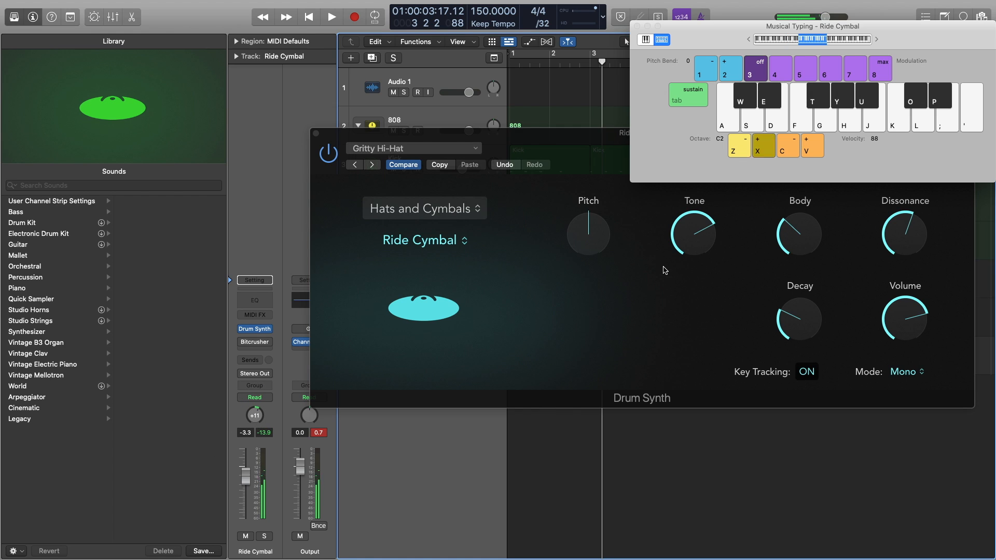
pyautogui.press('d')
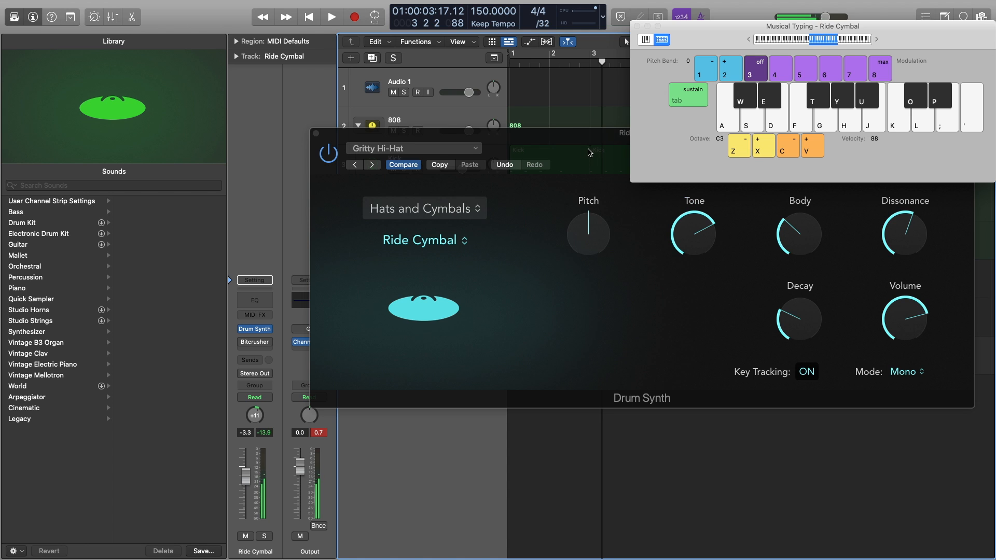
# Reshape the Ride Cymbal's Drum Synth sound by raising Tone to maximum, increasing Body and reducing Dissonance to minimum.
pyautogui.moveTo(574, 137); pyautogui.dragTo(451, 159)
pyautogui.moveTo(573, 252); pyautogui.dragTo(568, 383)
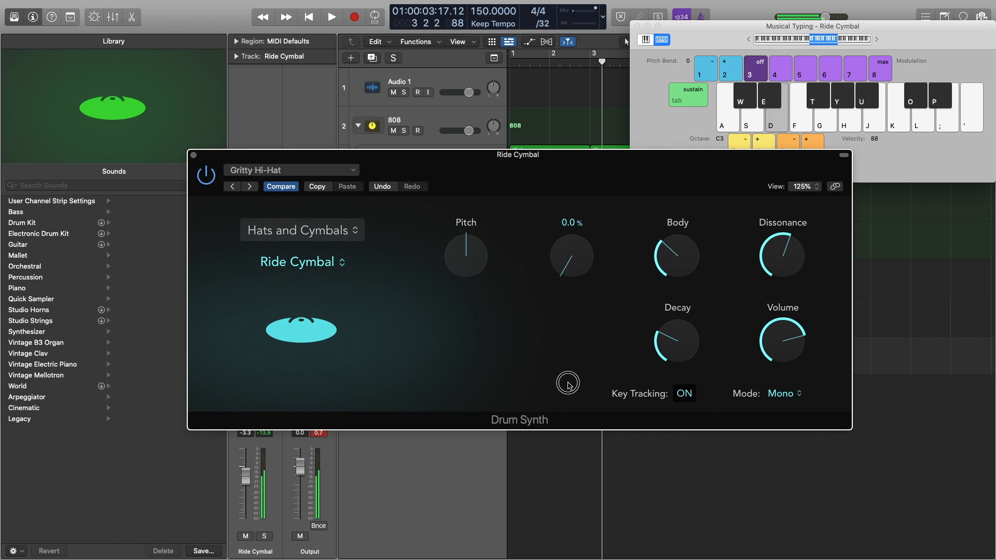
pyautogui.moveTo(555, 323); pyautogui.dragTo(560, 187)
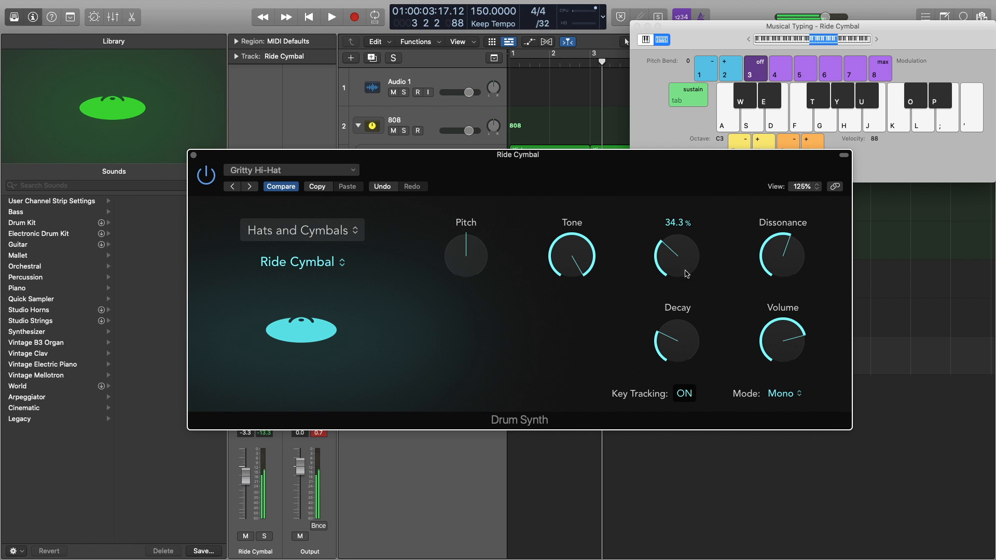
pyautogui.moveTo(674, 161); pyautogui.dragTo(631, 258)
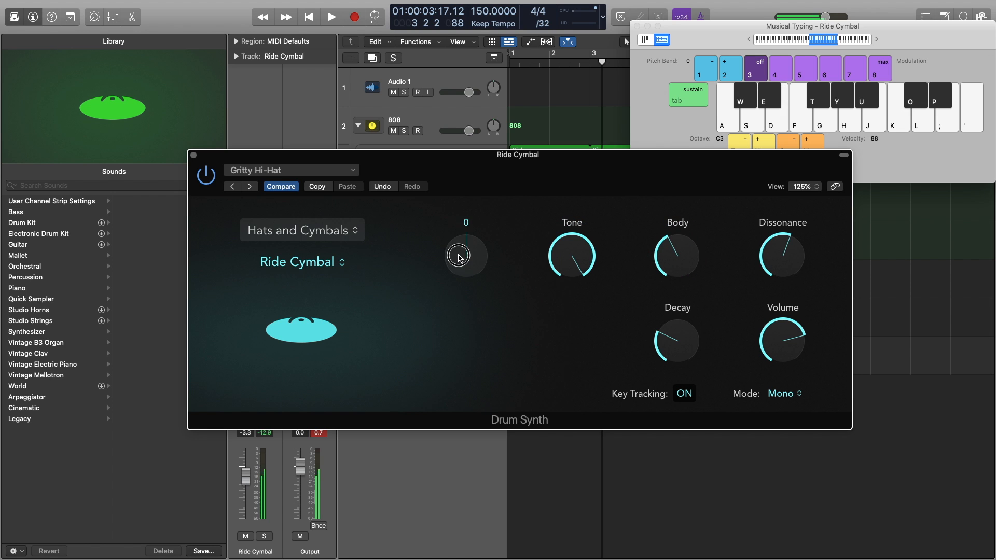
pyautogui.moveTo(459, 256)
pyautogui.mouseDown()
pyautogui.moveTo(465, 205)
pyautogui.moveTo(457, 278)
pyautogui.moveTo(466, 258)
pyautogui.mouseUp()
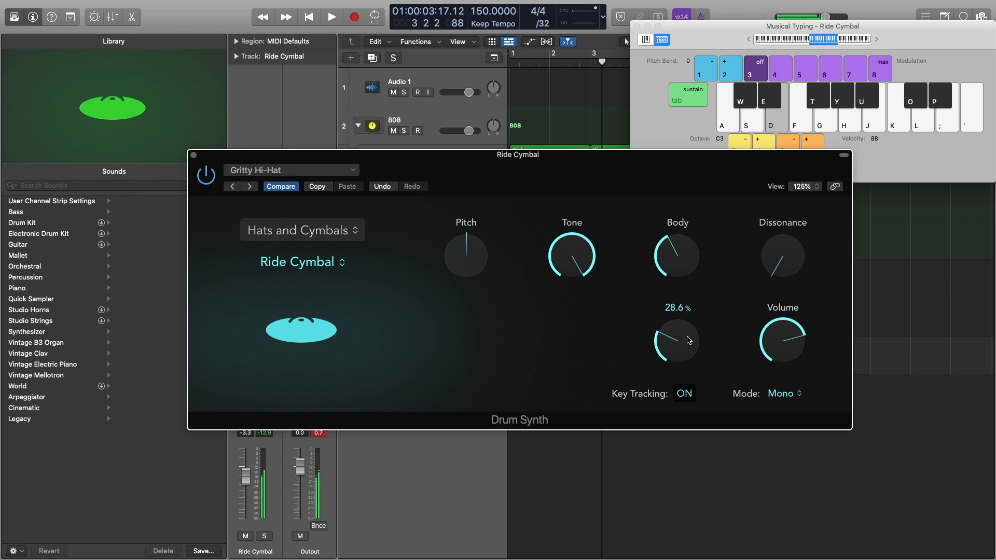
# Raise the Ride Cymbal's Decay slightly, bring Tone down to roughly three quarters, and close the Drum Synth.
pyautogui.moveTo(689, 341); pyautogui.dragTo(669, 348)
pyautogui.moveTo(676, 259); pyautogui.dragTo(665, 284)
pyautogui.moveTo(592, 267); pyautogui.dragTo(575, 384)
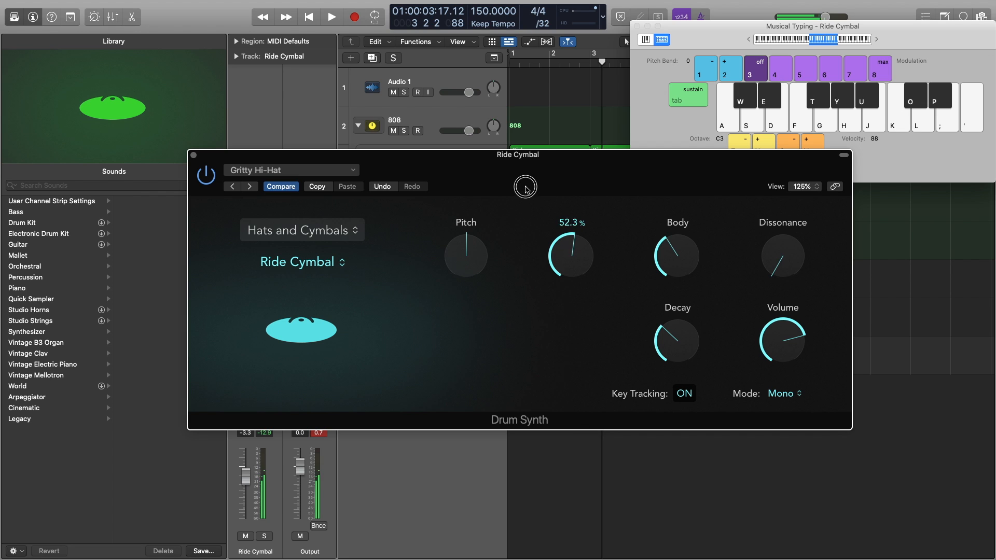
pyautogui.moveTo(571, 240); pyautogui.dragTo(569, 230)
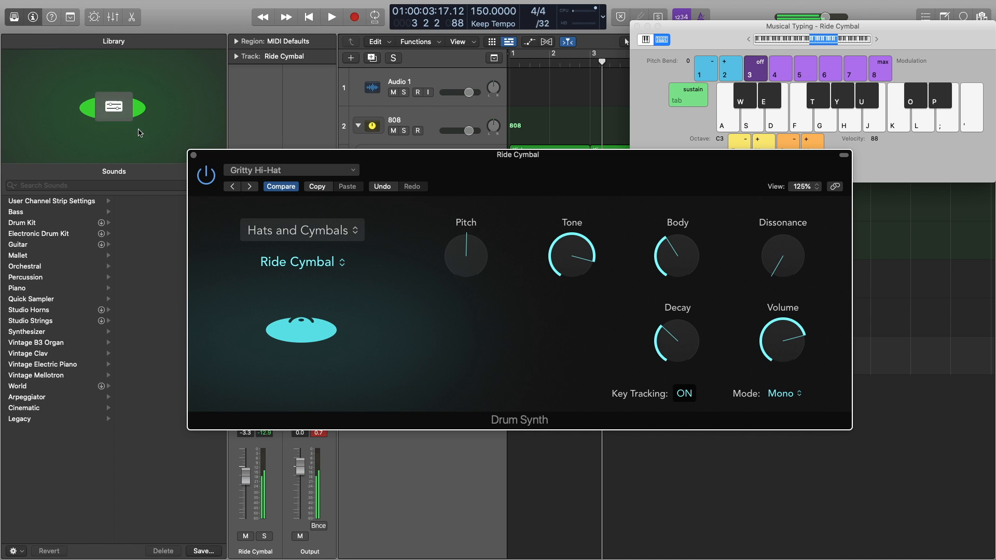
pyautogui.press('space')
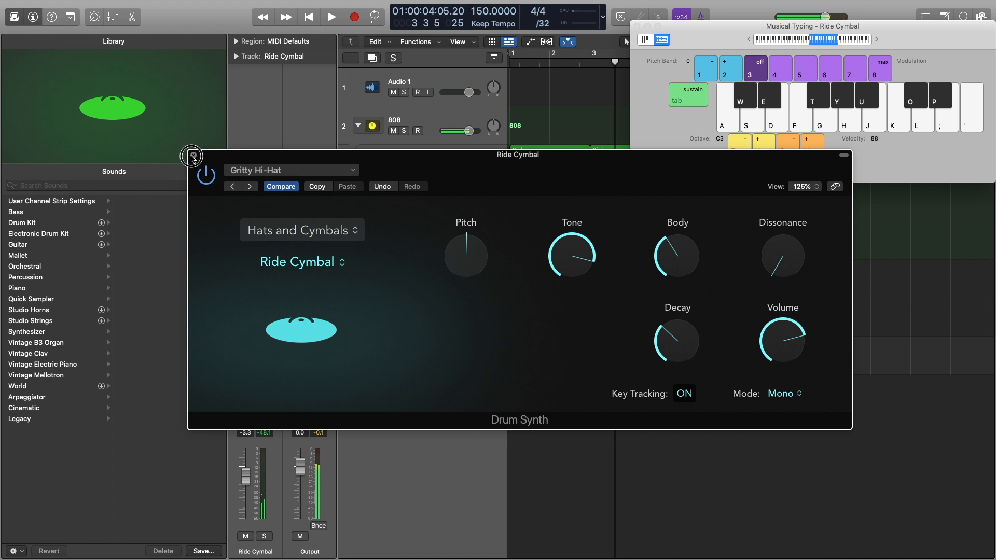
pyautogui.click(192, 156)
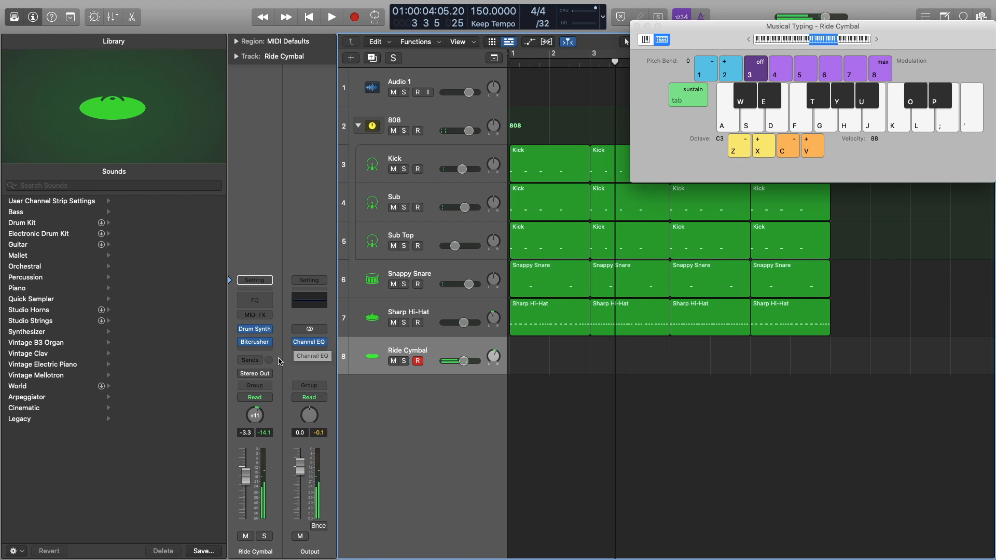
# Try different Drive amounts in the Ride Cymbal's Bitcrusher while auditioning the sound, then bypass and close the effect.
pyautogui.click(253, 343)
pyautogui.press('d')
pyautogui.press('d')
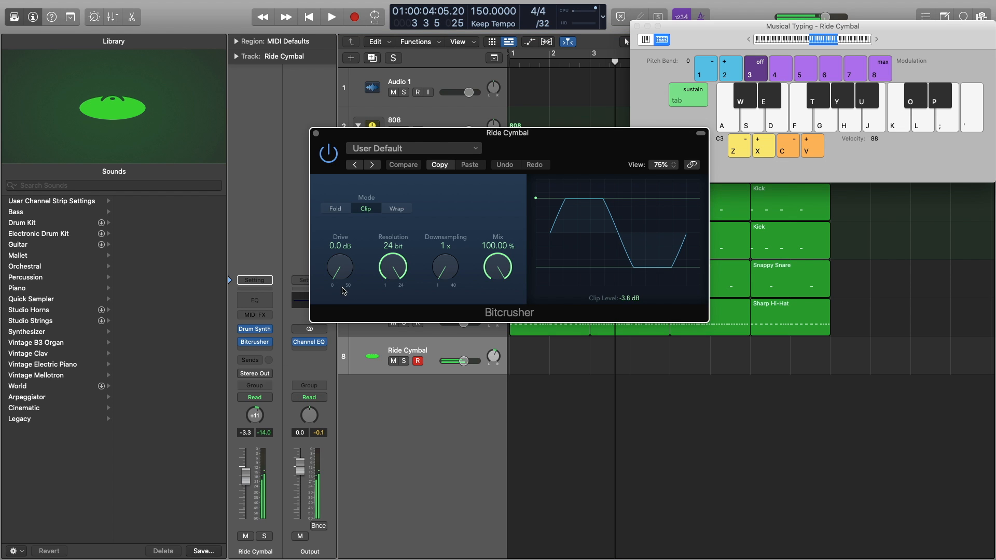
pyautogui.moveTo(346, 261); pyautogui.dragTo(344, 236)
pyautogui.press('d')
pyautogui.moveTo(340, 272); pyautogui.dragTo(342, 285)
pyautogui.click(316, 134)
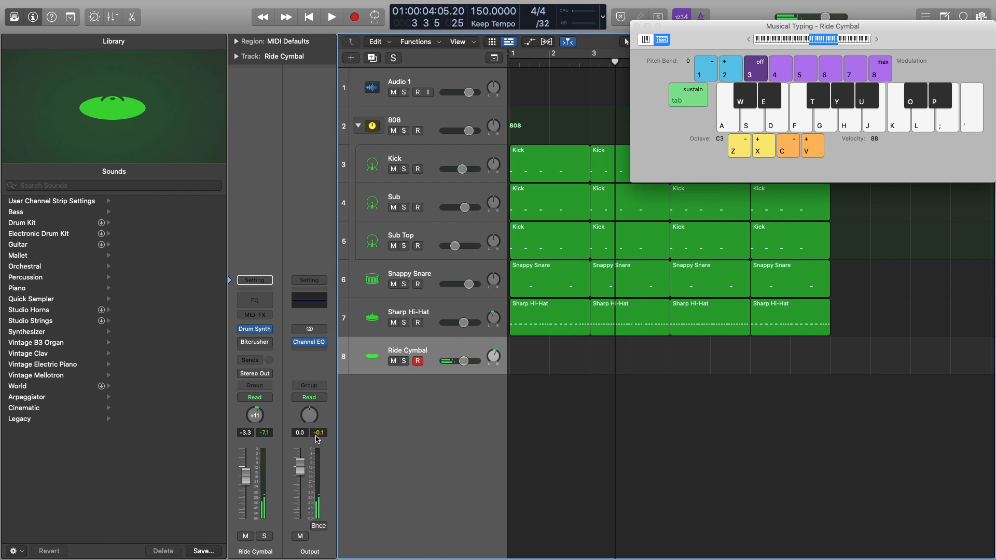
# Set the Ride Cymbal track's volume to -6.0 dB and create an empty MIDI region at bar 1, opened in the Piano Roll.
pyautogui.moveTo(250, 477); pyautogui.dragTo(247, 490)
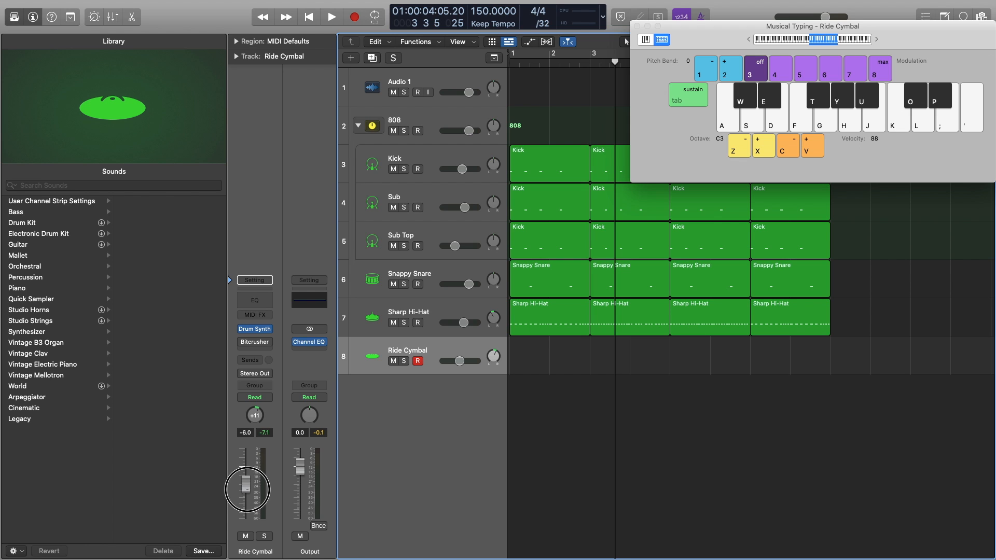
pyautogui.rightClick(534, 350)
pyautogui.click(571, 352)
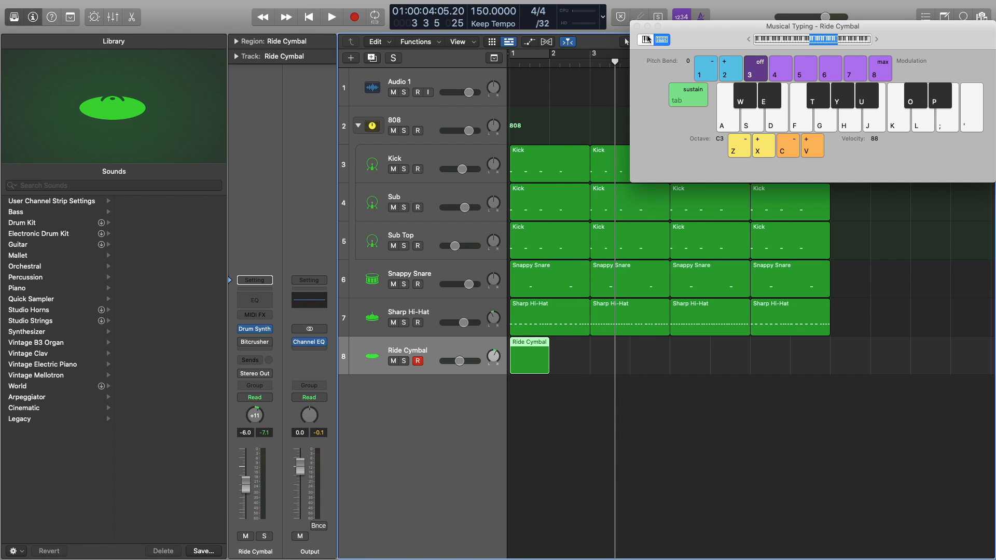
pyautogui.press('super+k')
pyautogui.doubleClick(535, 360)
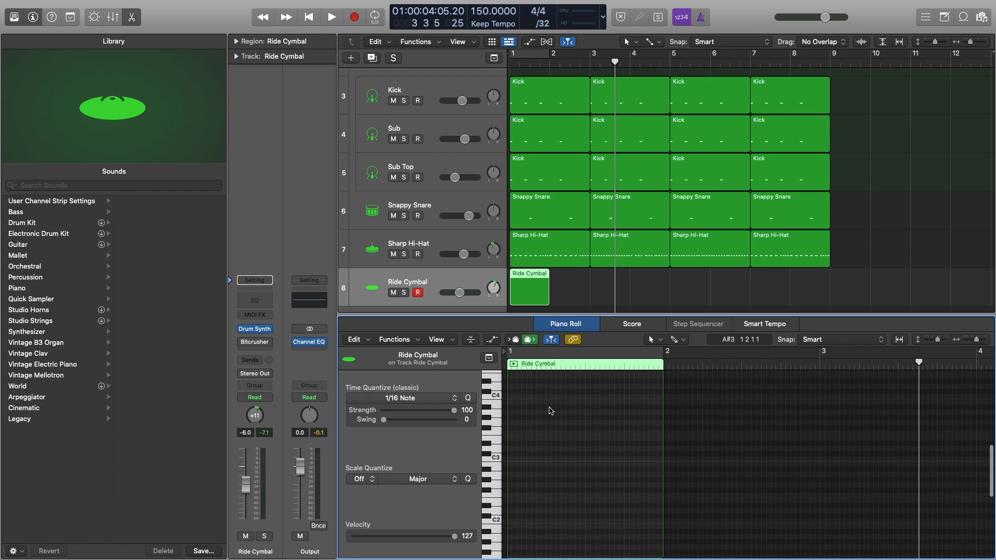
# Place a short E3 note near beat 2 of the Ride Cymbal region and check its pitch with Musical Typing.
pyautogui.keyDown('super'); pyautogui.click(527, 434); pyautogui.keyUp('super')
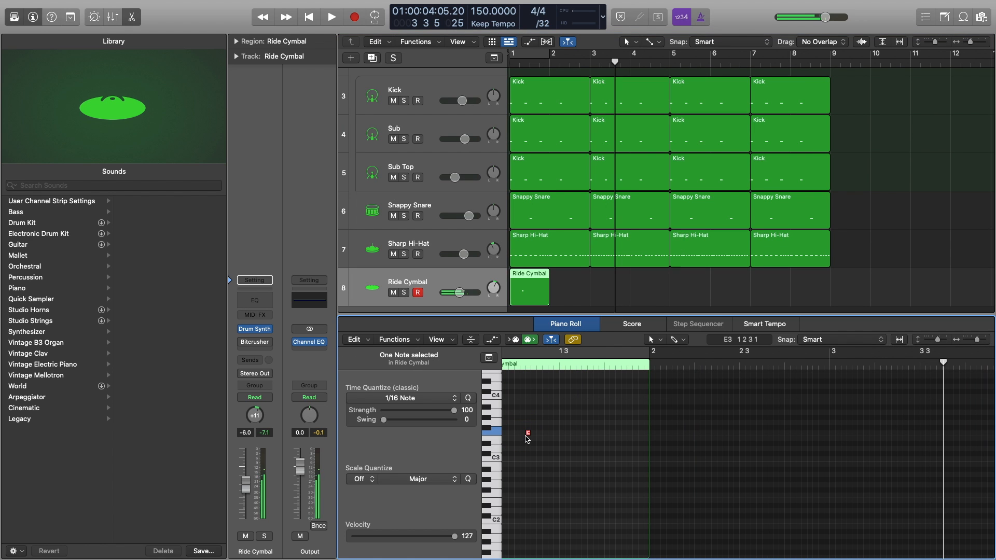
pyautogui.moveTo(525, 441); pyautogui.dragTo(524, 442)
pyautogui.press('super+k')
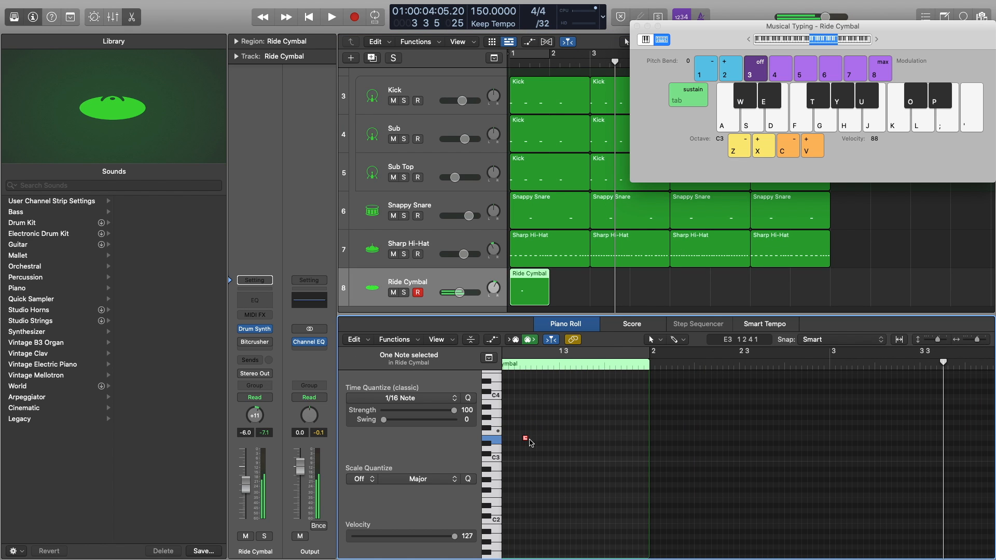
pyautogui.press('a')
pyautogui.press('d')
pyautogui.press('d')
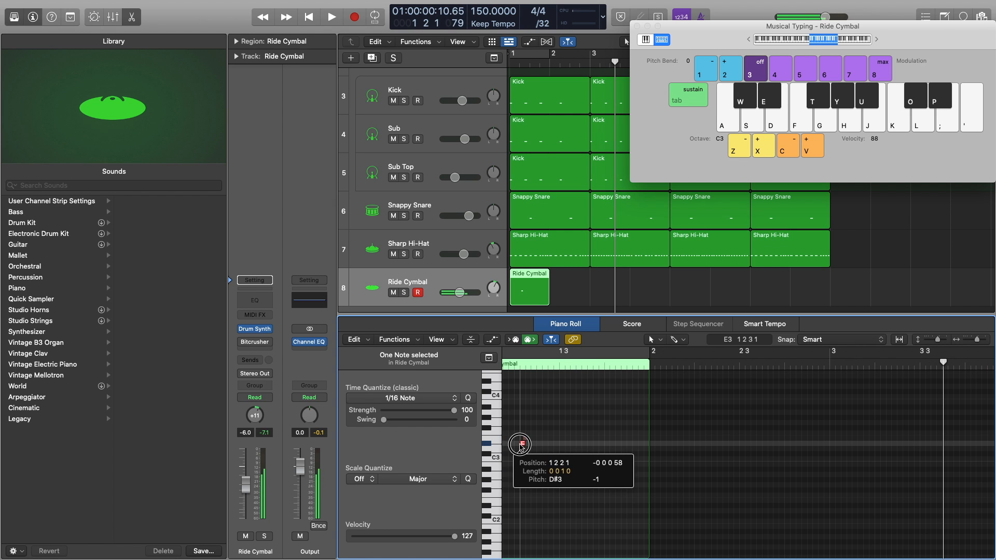
# Copy the E3 ride note from beat 2 to beat 4 of the bar and close Musical Typing.
pyautogui.hscroll(2, 516, 442)
pyautogui.hscroll(-3, 530, 446)
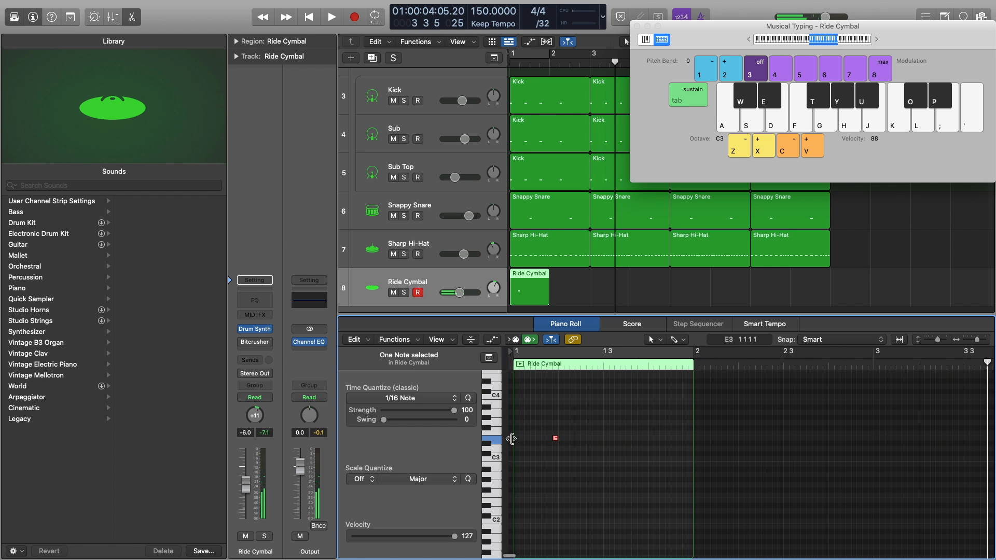
pyautogui.moveTo(551, 440); pyautogui.dragTo(643, 437)
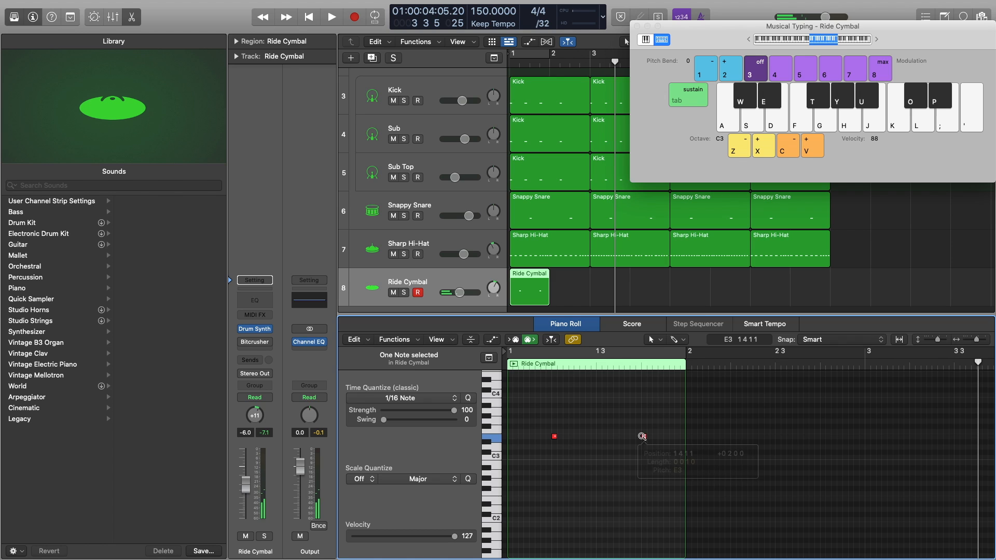
pyautogui.click(637, 26)
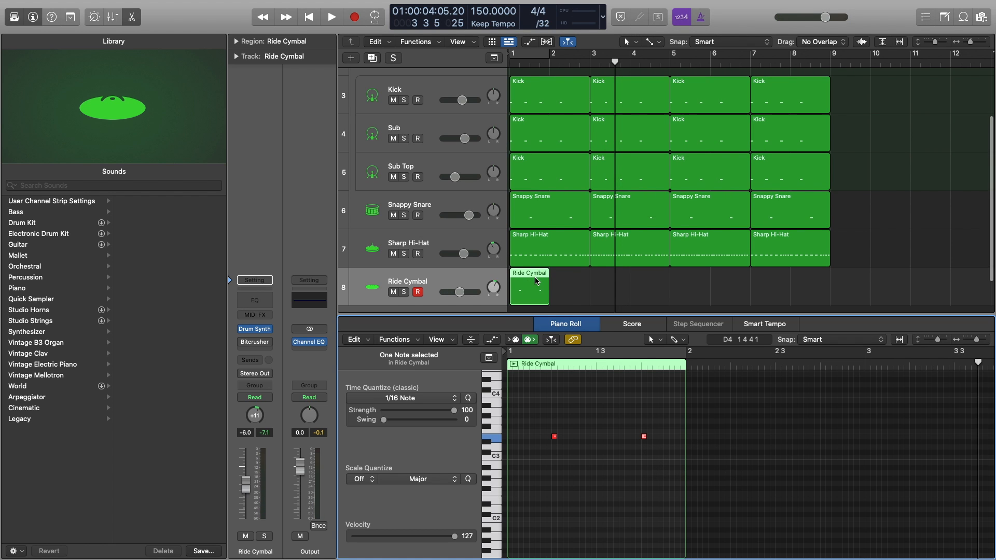
# Copy the one-bar Ride Cymbal region until it fills bars 1 to 8, and select all eight regions.
pyautogui.click(561, 289)
pyautogui.moveTo(533, 289); pyautogui.dragTo(609, 285)
pyautogui.click(528, 283)
pyautogui.moveTo(532, 294); pyautogui.dragTo(690, 288)
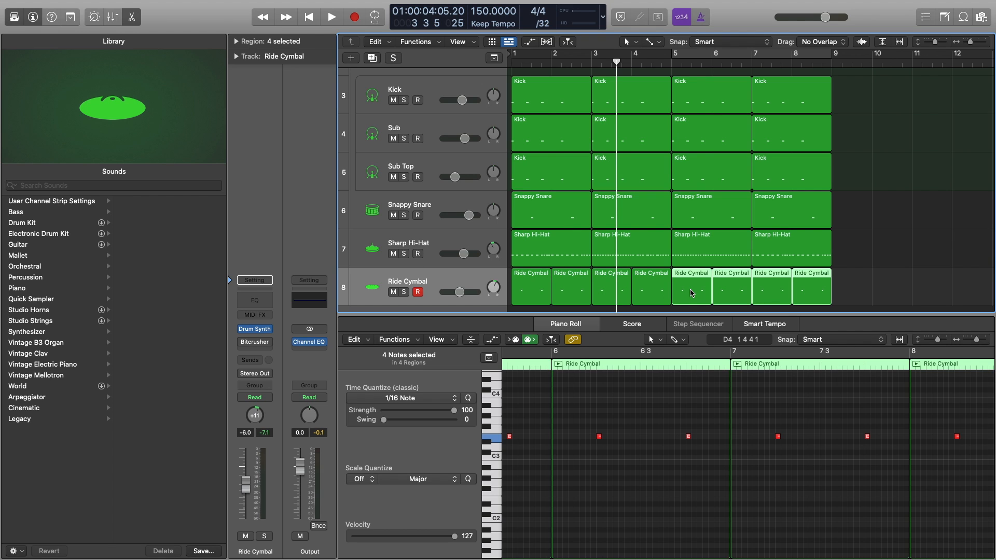
pyautogui.scroll(-2, 690, 291)
pyautogui.moveTo(821, 283); pyautogui.dragTo(539, 289)
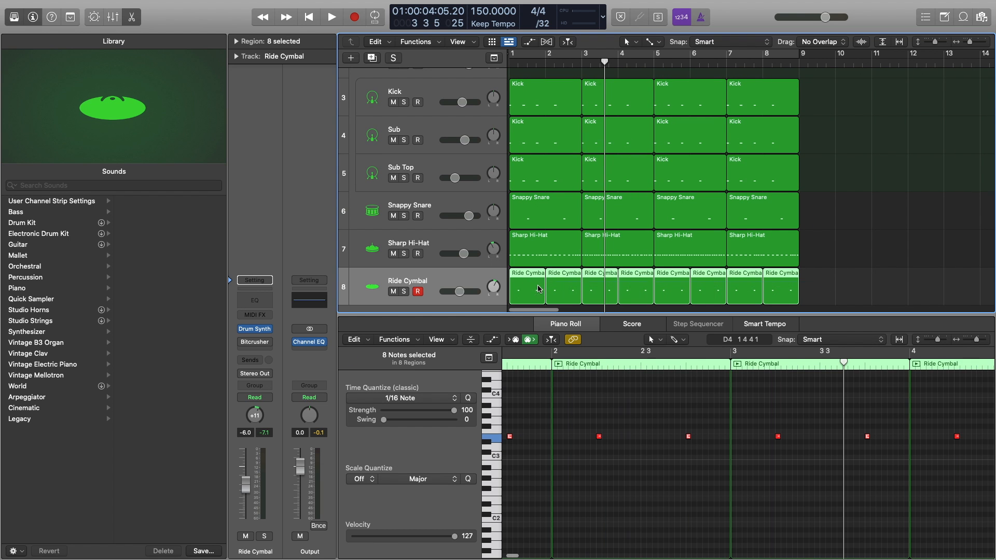
pyautogui.scroll(-3, 557, 387)
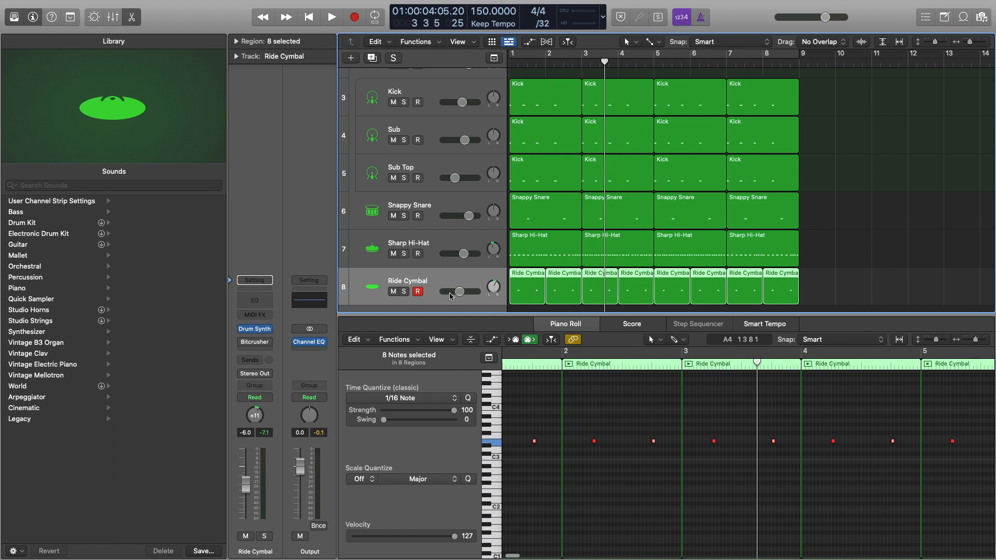
# Play the Ride Cymbal soloed from the start and again in the full mix, and lower its volume to -10.6 dB.
pyautogui.click(404, 292)
pyautogui.press('Return')
pyautogui.press('space')
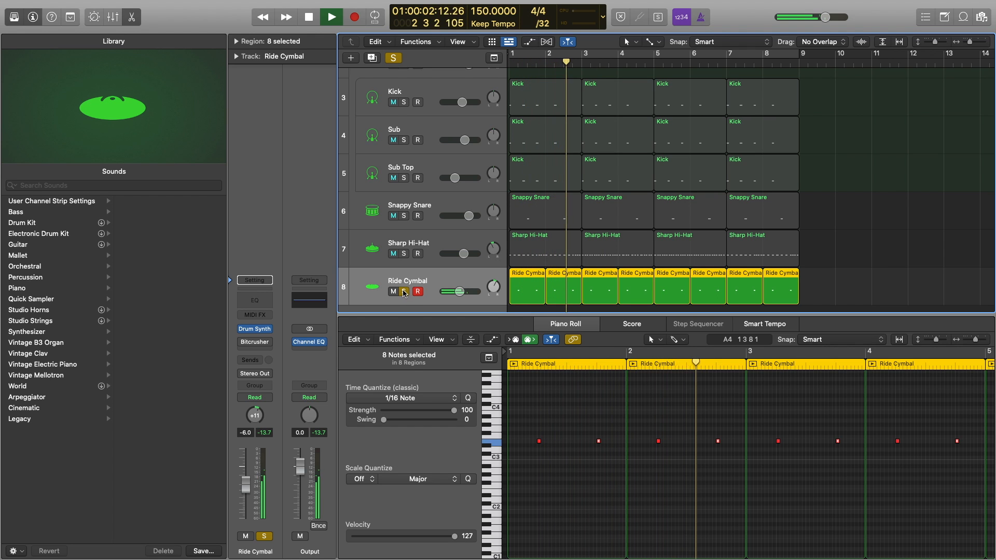
pyautogui.click(404, 292)
pyautogui.press('space')
pyautogui.press('Return')
pyautogui.press('space')
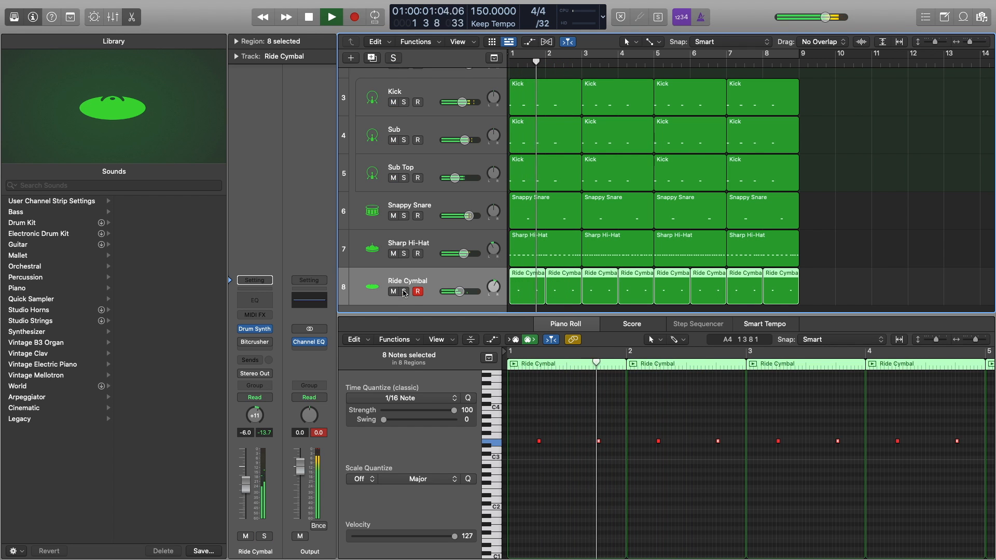
pyautogui.moveTo(245, 480); pyautogui.dragTo(244, 483)
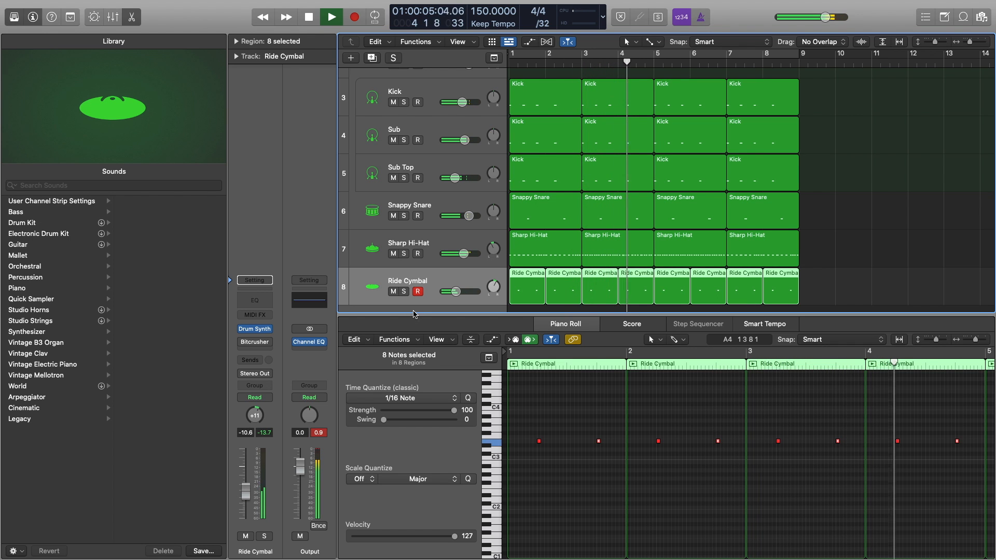
# Solo the Ride Cymbal during playback, reduce its Drum Synth Decay, and close the plug-in.
pyautogui.click(405, 292)
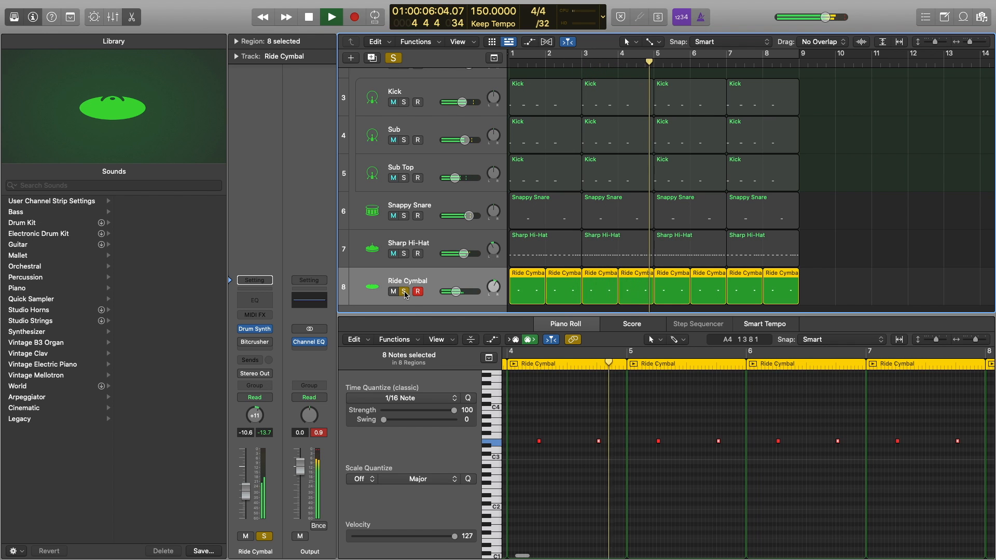
pyautogui.click(269, 327)
pyautogui.moveTo(664, 319); pyautogui.dragTo(667, 369)
pyautogui.click(194, 155)
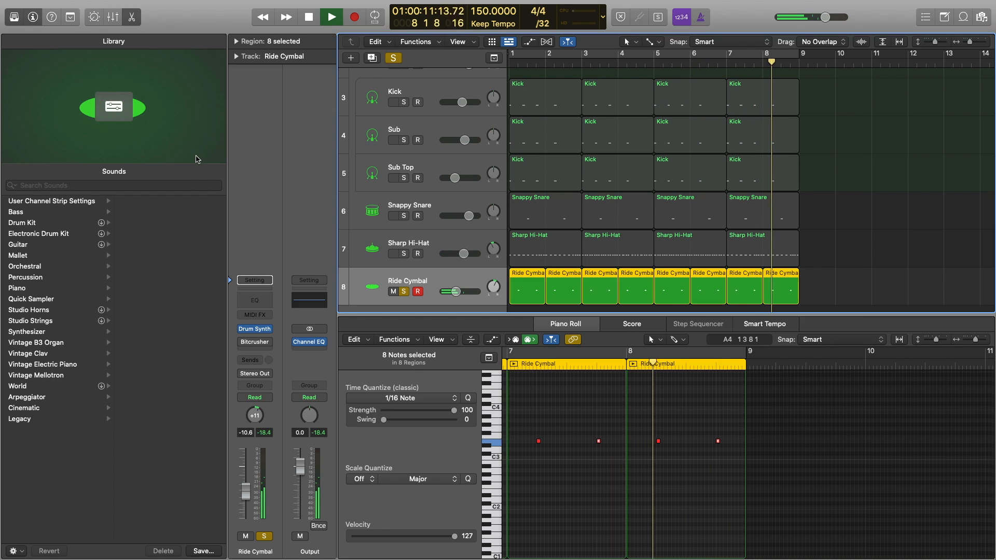
# Solo the Sharp Hi-Hat alongside the Ride Cymbal, set the ride's volume to -7.8 dB, and clear all solos before stopping playback.
pyautogui.click(405, 255)
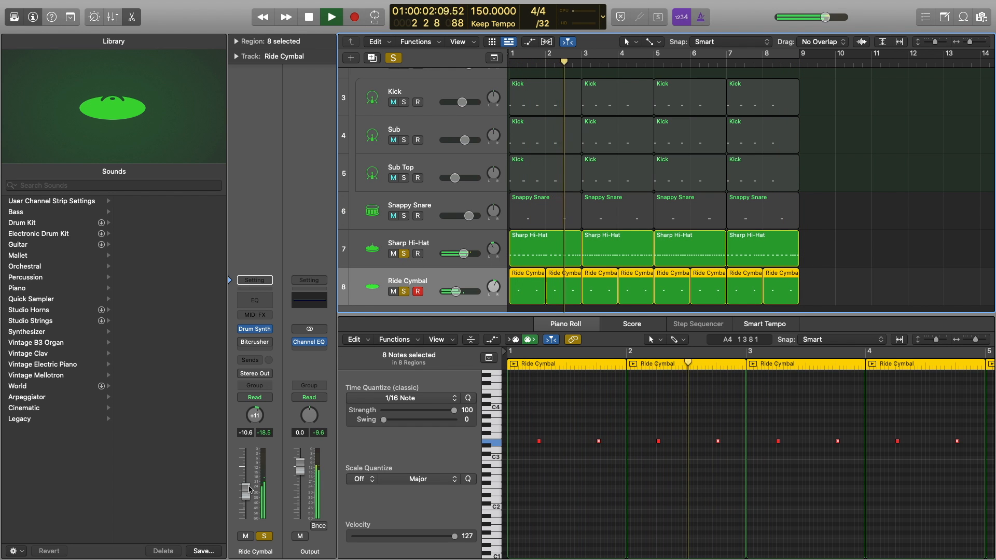
pyautogui.moveTo(245, 491); pyautogui.dragTo(245, 479)
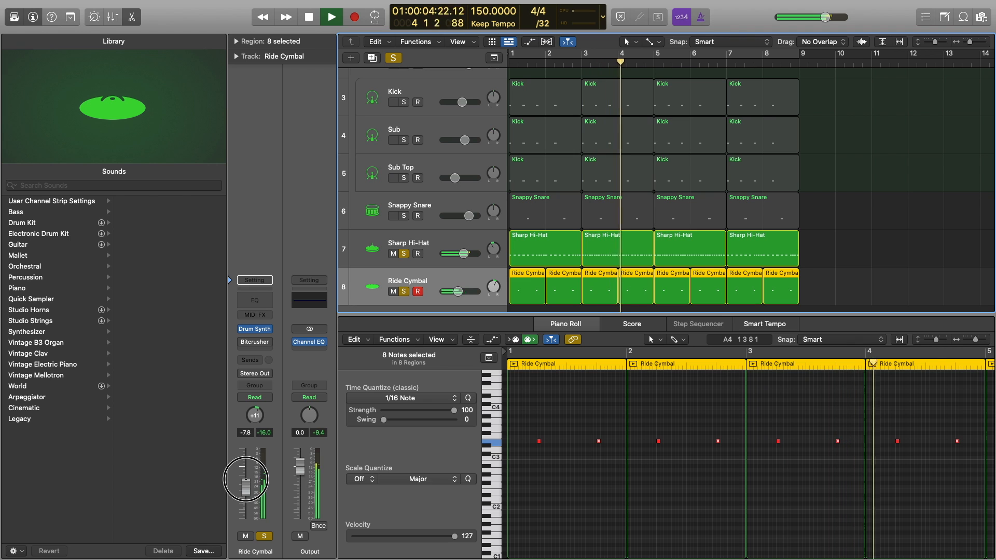
pyautogui.click(394, 58)
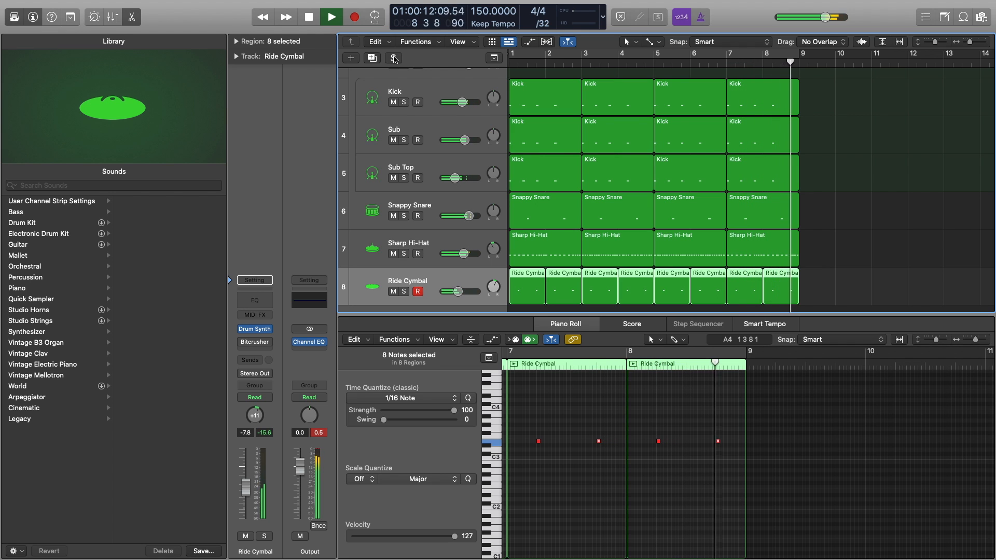
pyautogui.press('space')
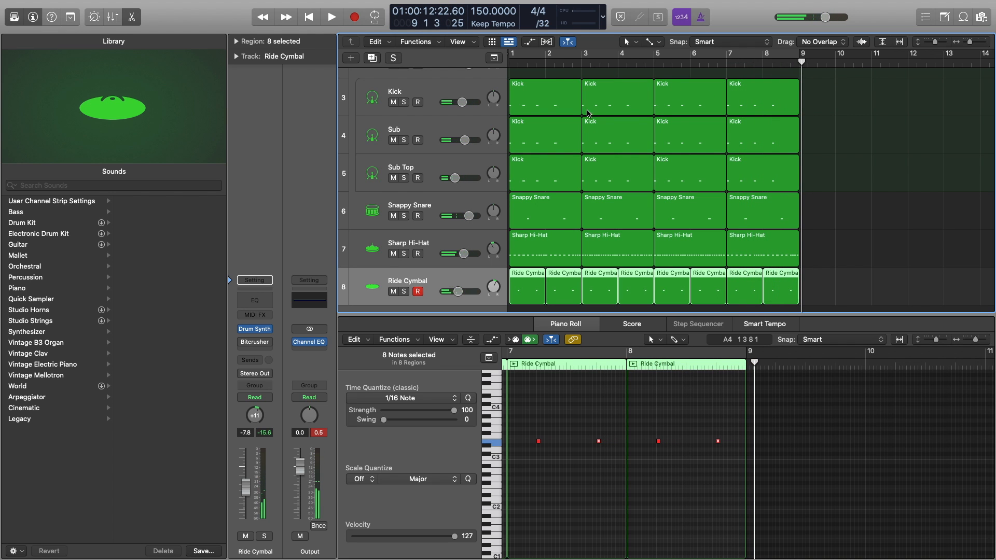
# Collapse the 808 track stack and add one new software instrument track using Drum Synth.
pyautogui.scroll(3, 588, 113)
pyautogui.click(358, 125)
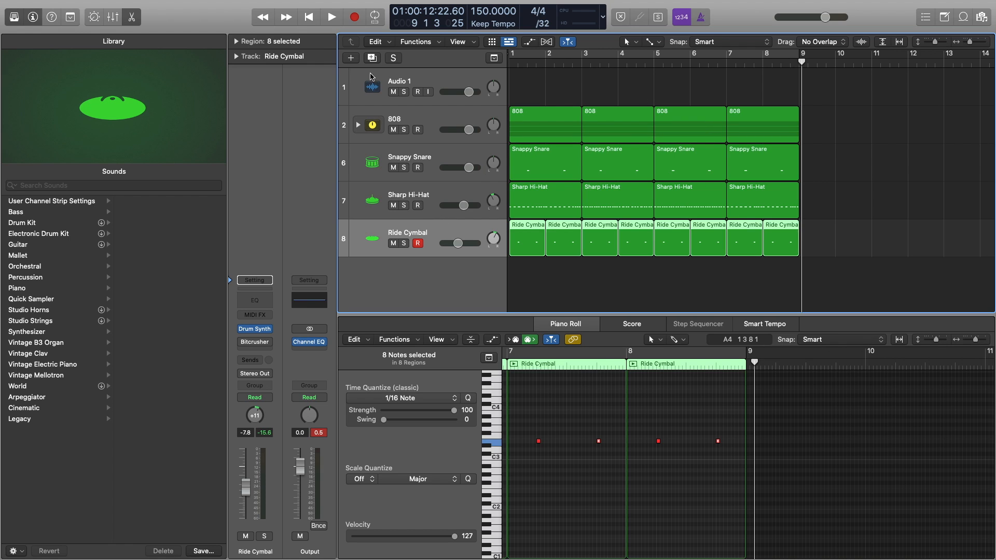
pyautogui.click(351, 59)
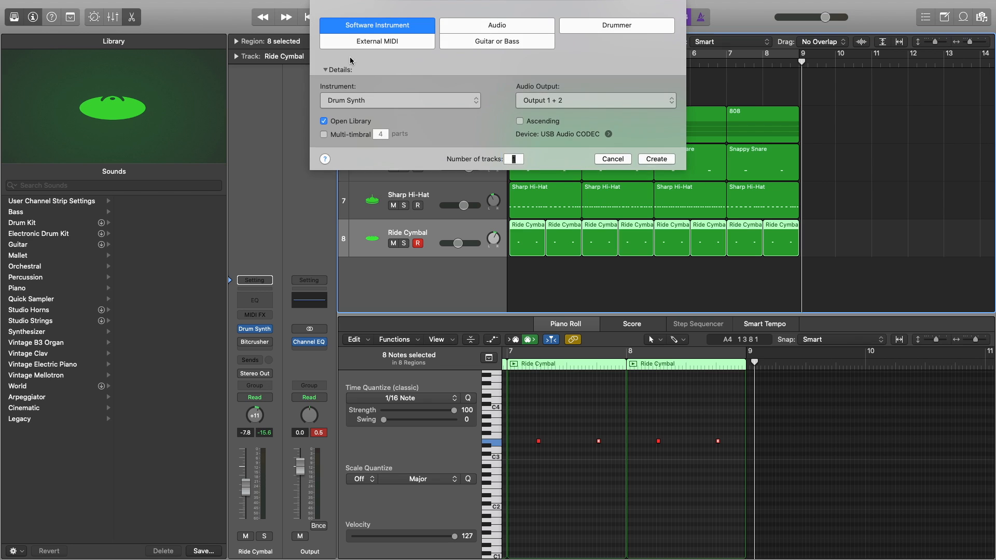
pyautogui.click(649, 160)
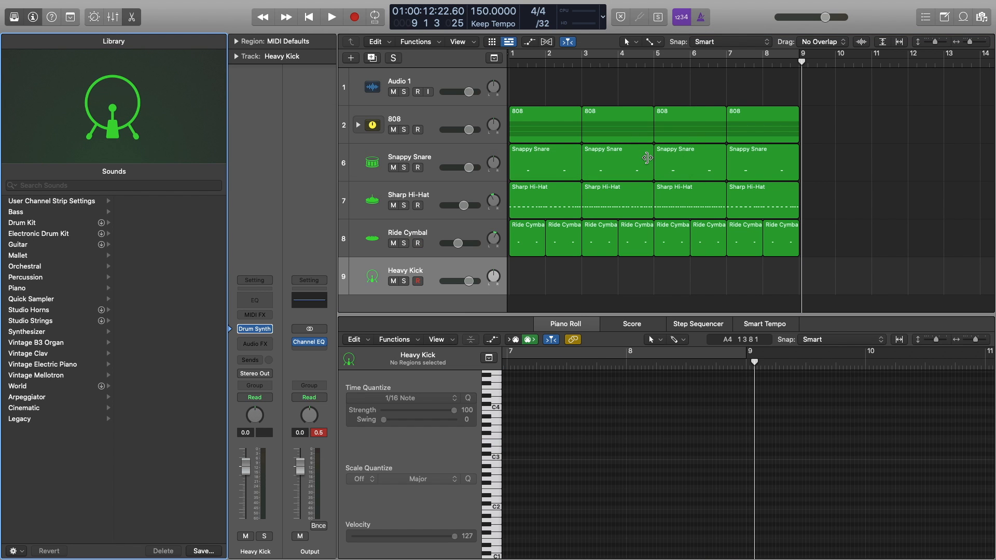
# Open the new track's Drum Synth, switch its category to Percussion, and keep the Deep Tom sound.
pyautogui.click(255, 330)
pyautogui.click(456, 206)
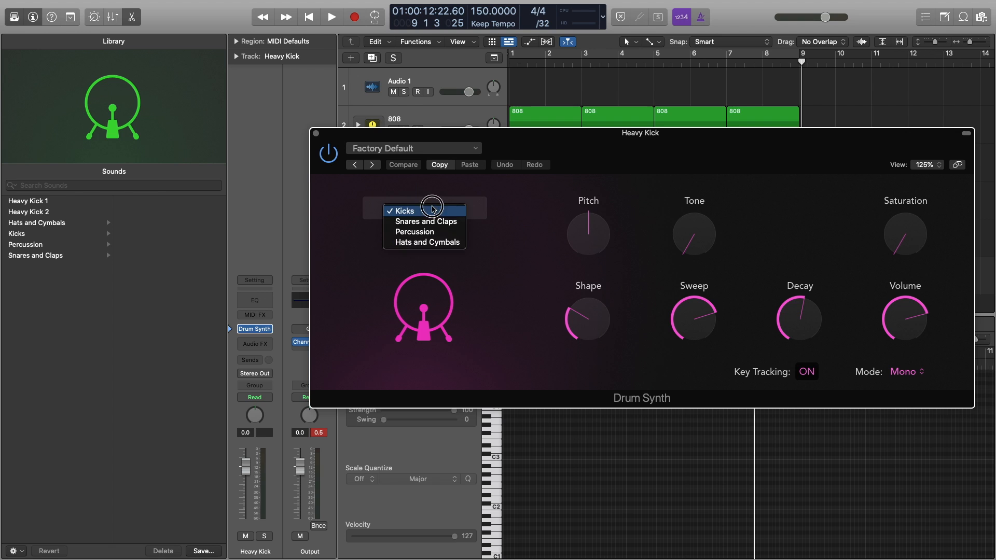
pyautogui.click(421, 234)
pyautogui.click(434, 244)
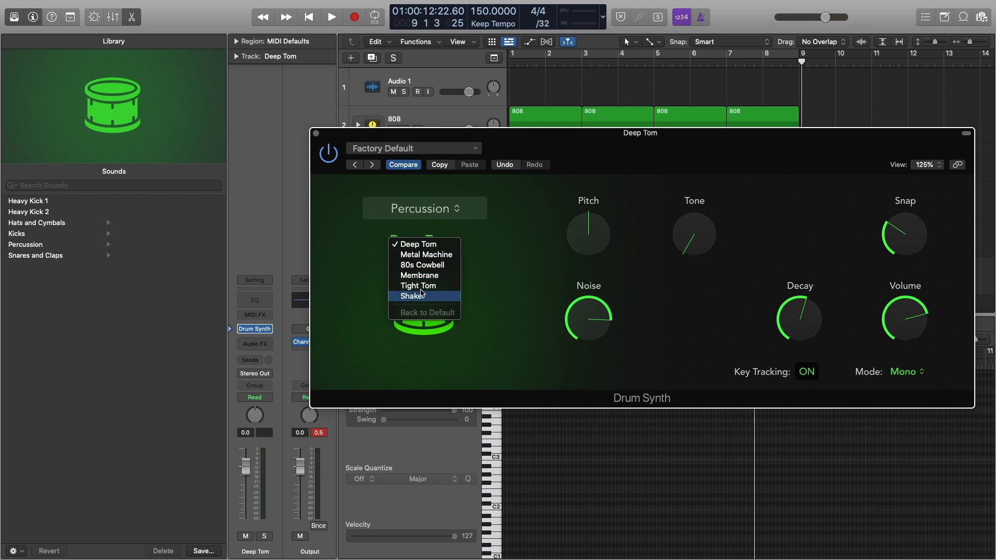
pyautogui.click(502, 225)
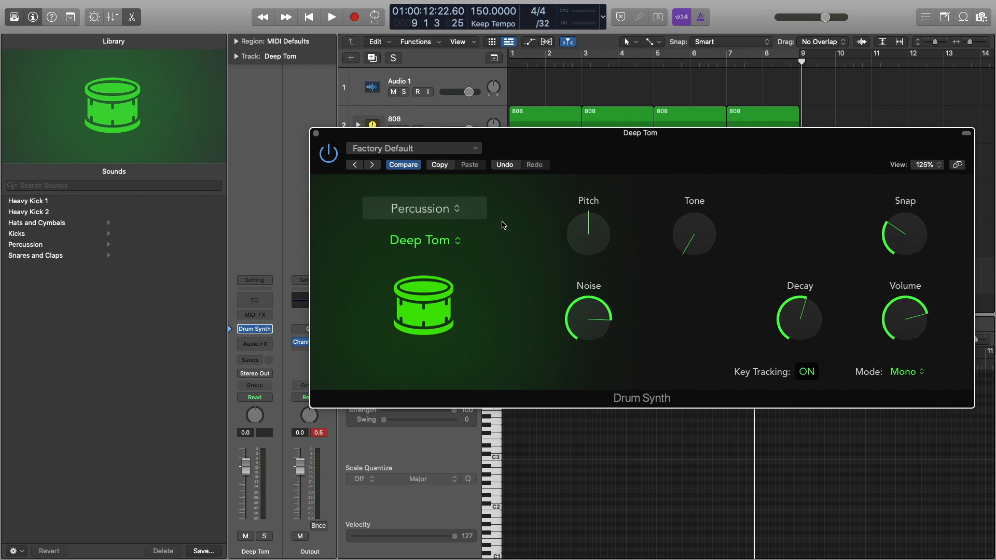
# Show the Musical Typing keyboard and audition the Deep Tom while lowering the octave to C2.
pyautogui.press('super+k')
pyautogui.press('e')
pyautogui.press('e')
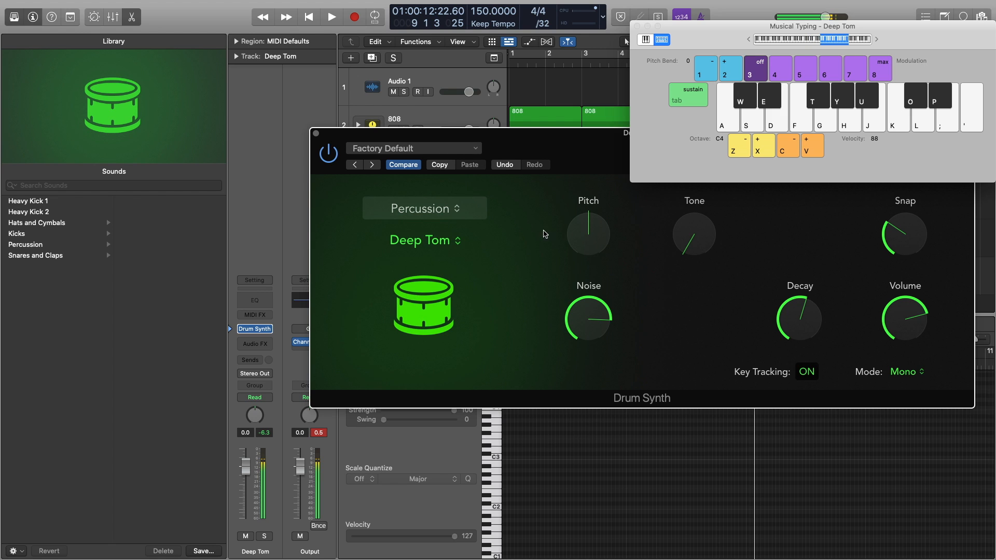
pyautogui.press('d')
pyautogui.press('z')
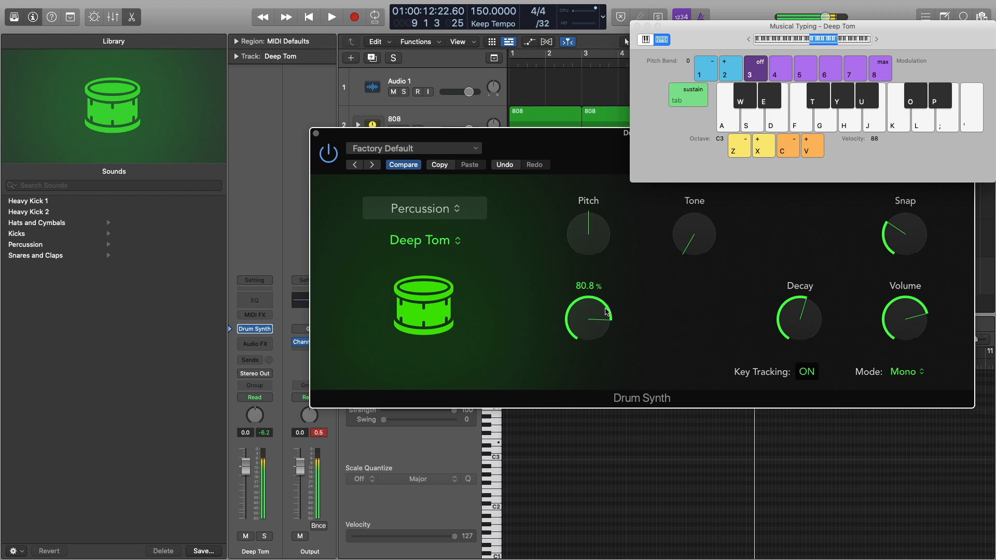
pyautogui.press('e')
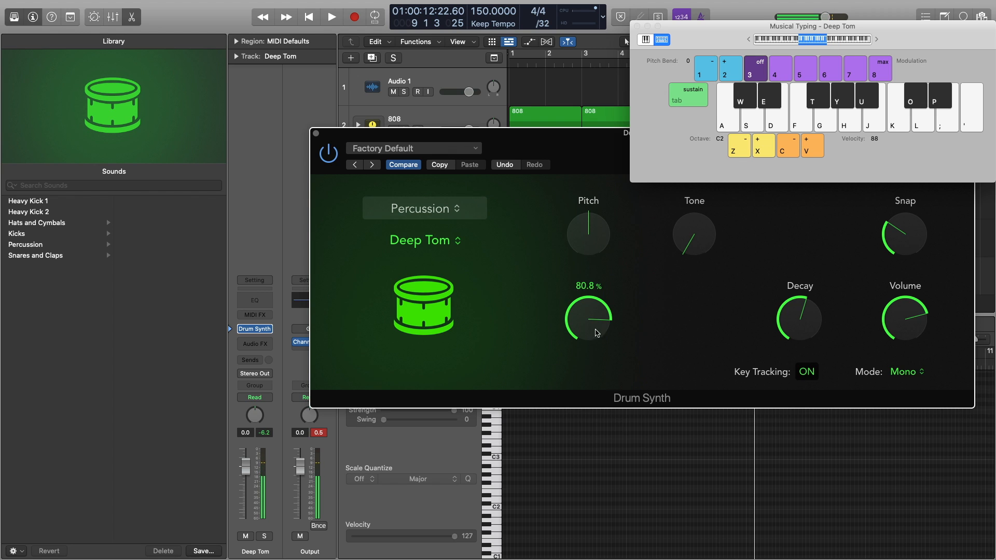
# Turn the Deep Tom's Noise and Snap fully down and its Tone and Decay fully up while auditioning notes.
pyautogui.moveTo(597, 333); pyautogui.dragTo(563, 536)
pyautogui.moveTo(779, 327); pyautogui.dragTo(823, 200)
pyautogui.moveTo(900, 231); pyautogui.dragTo(874, 300)
pyautogui.press('e')
pyautogui.press('e')
pyautogui.moveTo(696, 244); pyautogui.dragTo(662, 210)
pyautogui.press('e')
pyautogui.press('e')
pyautogui.moveTo(794, 332); pyautogui.dragTo(772, 266)
pyautogui.press('e')
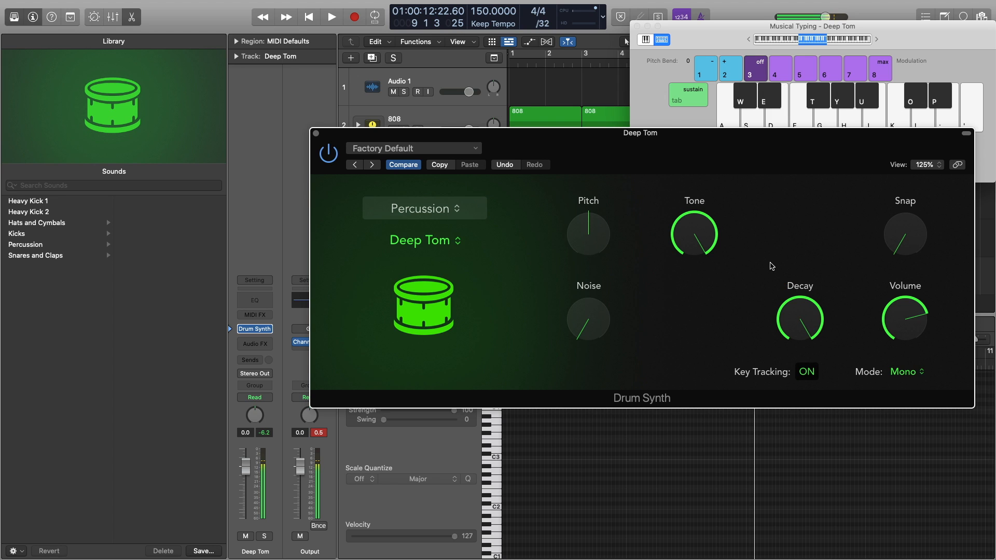
# Audition the Deep Tom in octave C1, and play the beat briefly from the start.
pyautogui.press('e')
pyautogui.press('e')
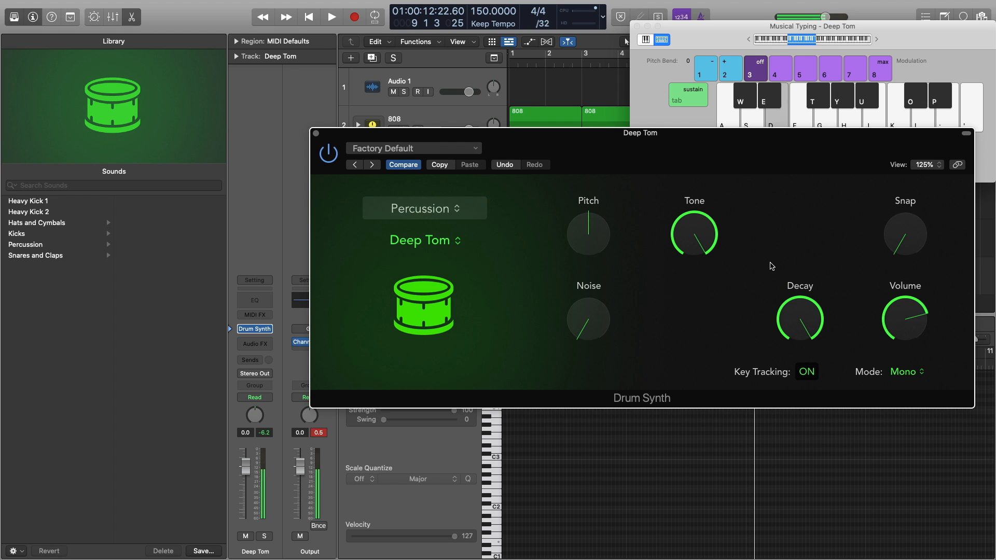
pyautogui.press('f')
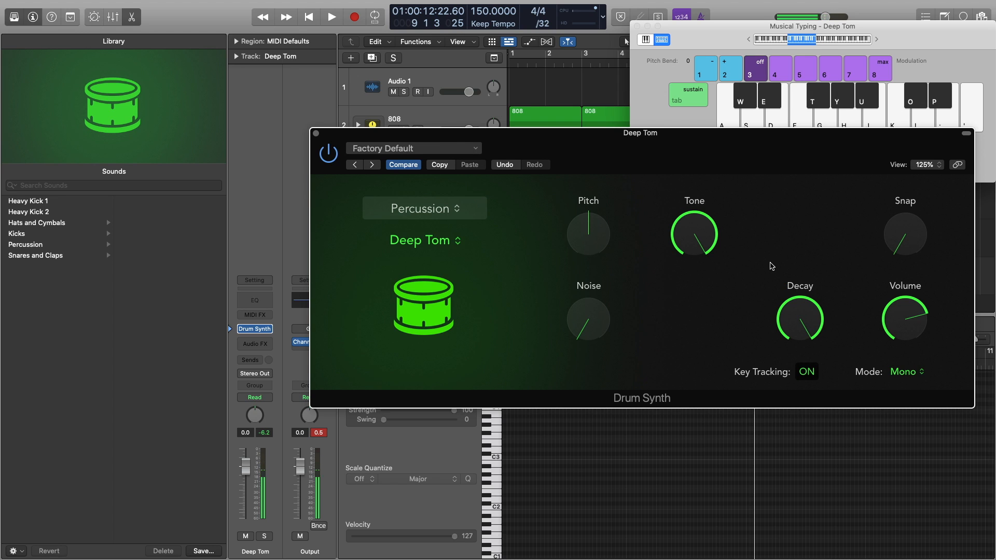
pyautogui.press('f')
pyautogui.press('Return')
pyautogui.press('space')
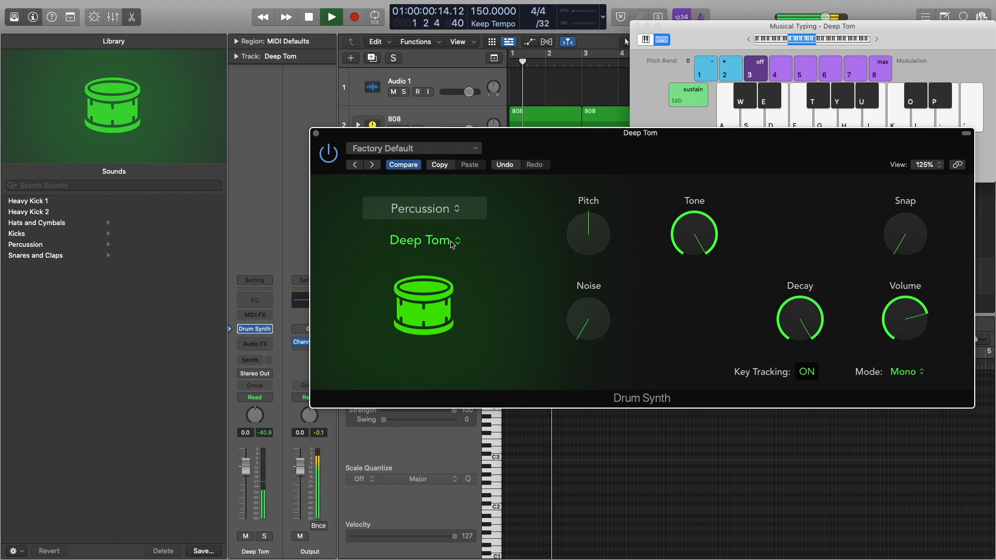
pyautogui.press('space')
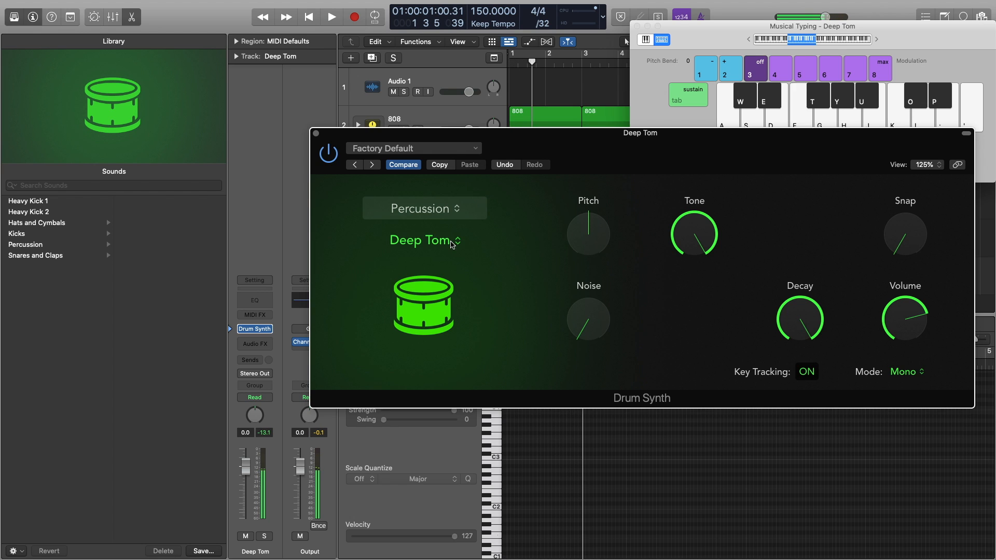
# Compare low and high Deep Tom notes in octave C1 and test the Tone knob.
pyautogui.press('y')
pyautogui.press('k')
pyautogui.press('y')
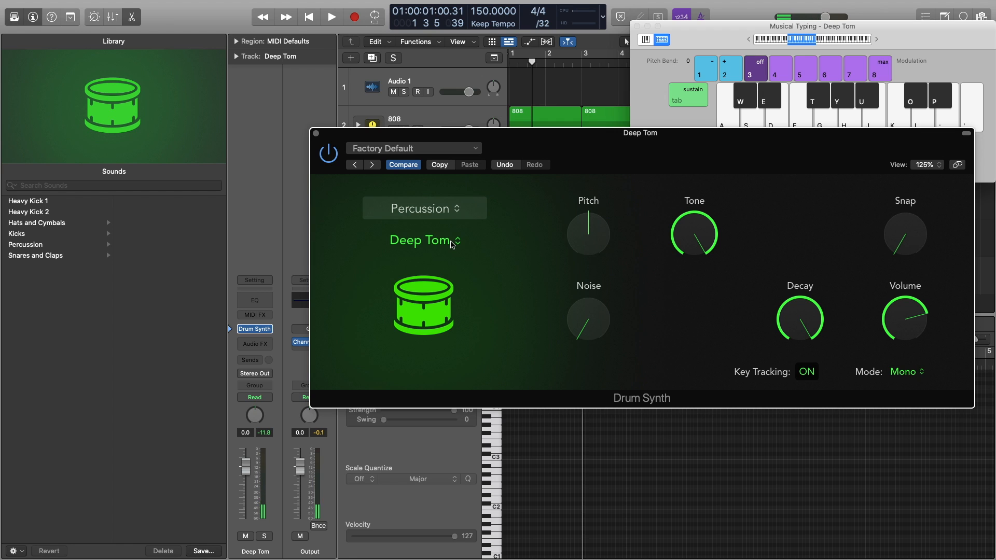
pyautogui.press('f')
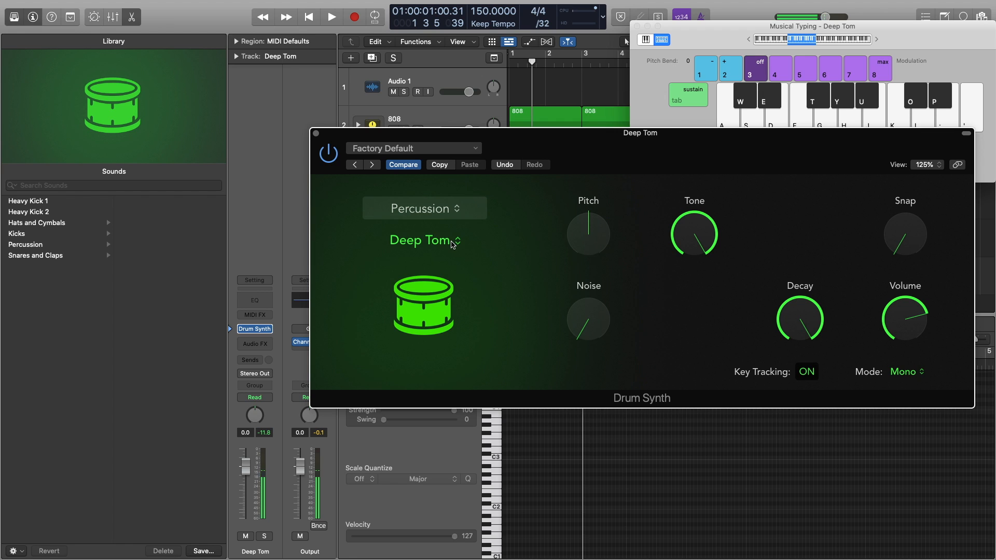
pyautogui.press('f')
pyautogui.press('j')
pyautogui.press('k')
pyautogui.press('f')
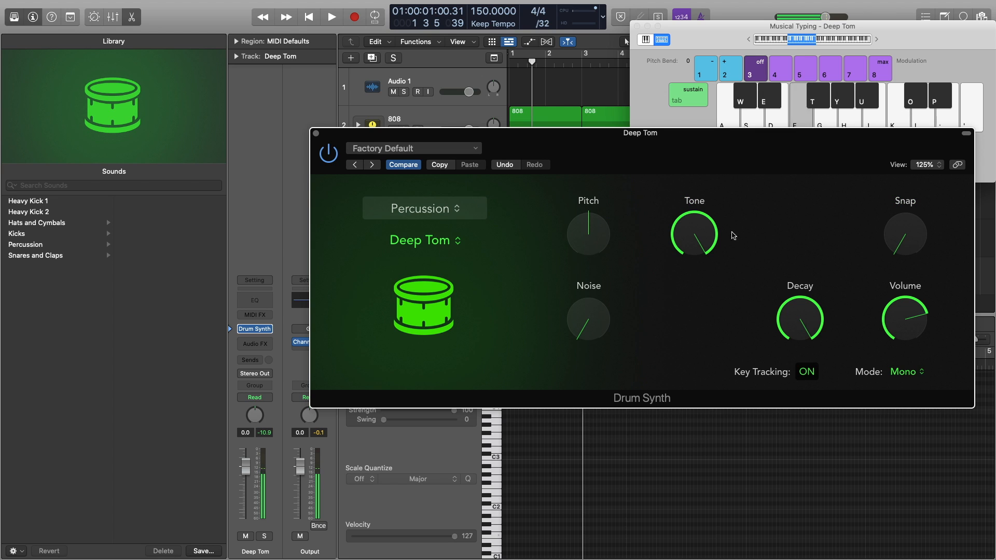
pyautogui.press('f')
pyautogui.moveTo(695, 235); pyautogui.dragTo(456, 251)
pyautogui.press('f')
pyautogui.press('f')
# Switch the percussion sound to Metal Machine and adjust its Attack while auditioning notes.
pyautogui.click(437, 244)
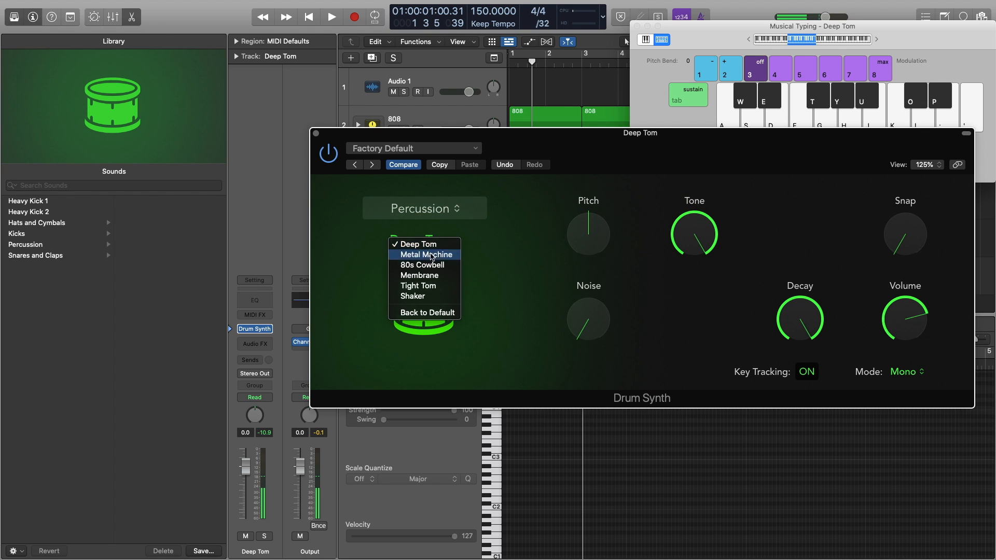
pyautogui.click(427, 255)
pyautogui.press('f')
pyautogui.press('f')
pyautogui.moveTo(789, 228); pyautogui.dragTo(785, 177)
pyautogui.press('f')
pyautogui.press('f')
pyautogui.press('f')
pyautogui.moveTo(790, 222); pyautogui.dragTo(788, 219)
pyautogui.press('f')
pyautogui.press('f')
# Raise the Metal Machine's Color, Dissonance and Tone to nearly full while auditioning notes.
pyautogui.moveTo(588, 318); pyautogui.dragTo(589, 285)
pyautogui.press('f')
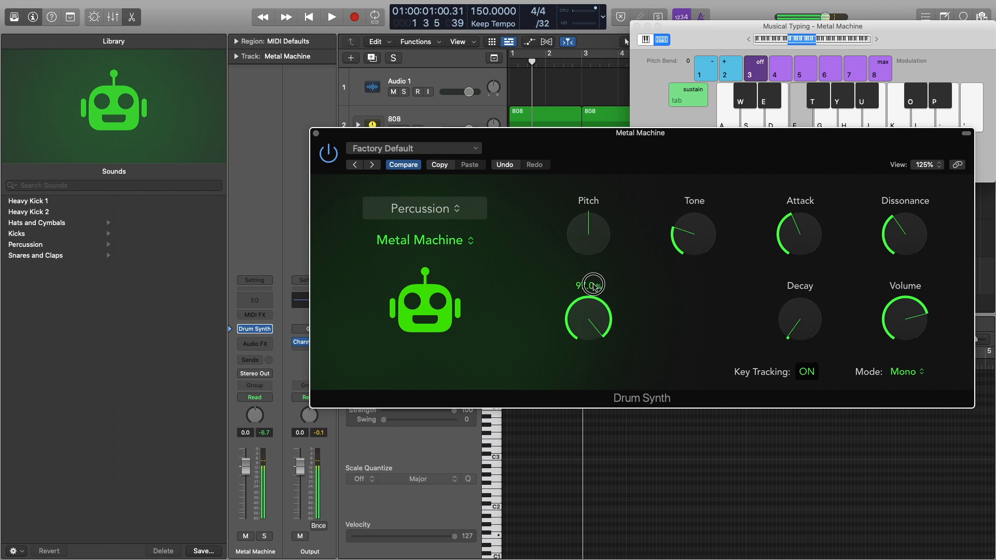
pyautogui.press('f')
pyautogui.moveTo(906, 254); pyautogui.dragTo(904, 166)
pyautogui.press('f')
pyautogui.moveTo(693, 228); pyautogui.dragTo(688, 156)
pyautogui.press('f')
pyautogui.press('f')
pyautogui.press('f')
pyautogui.moveTo(698, 191); pyautogui.dragTo(745, 251)
pyautogui.press('f')
pyautogui.press('f')
pyautogui.press('f')
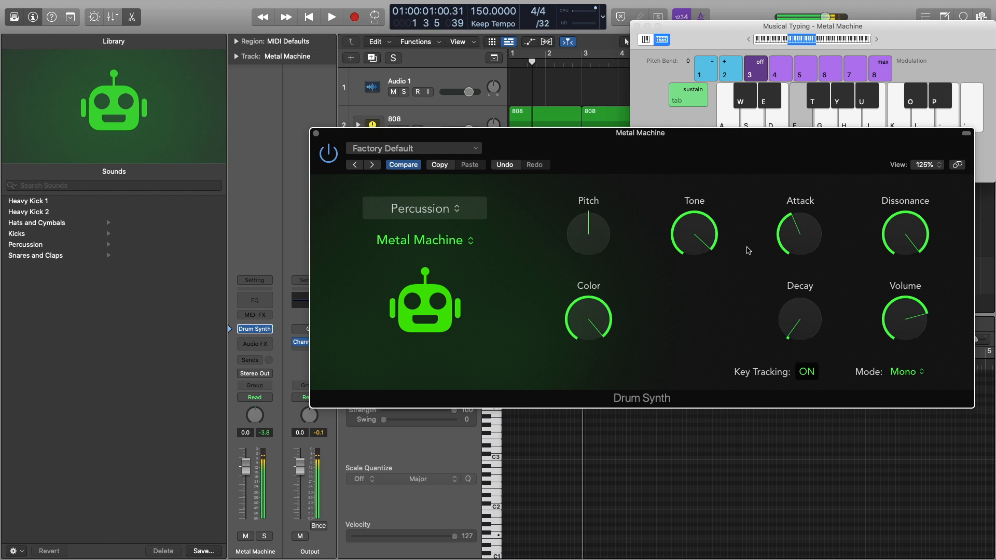
# Raise the Metal Machine's Decay to just below halfway while auditioning notes.
pyautogui.moveTo(775, 259)
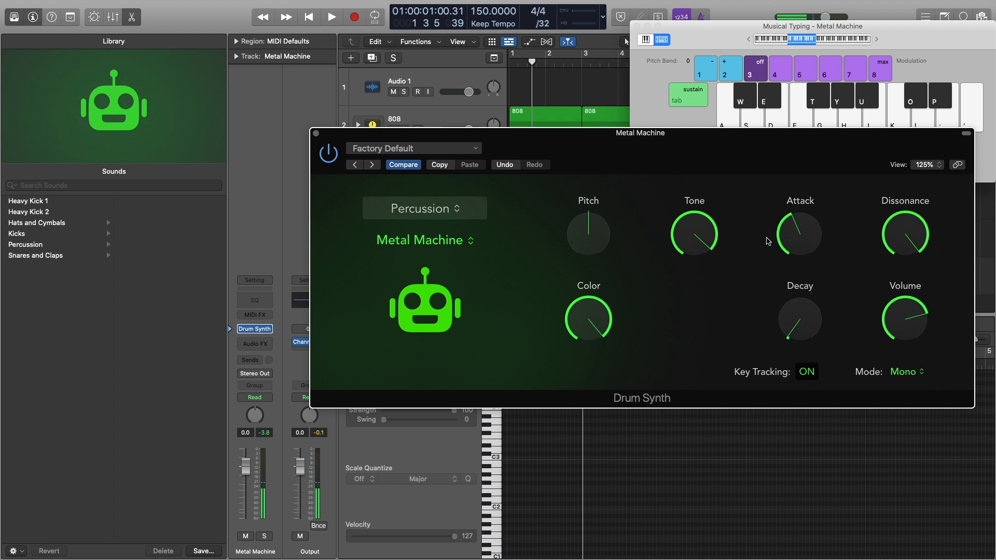
pyautogui.press('f')
pyautogui.press('f')
pyautogui.moveTo(792, 330); pyautogui.dragTo(756, 260)
pyautogui.press('f')
pyautogui.press('f')
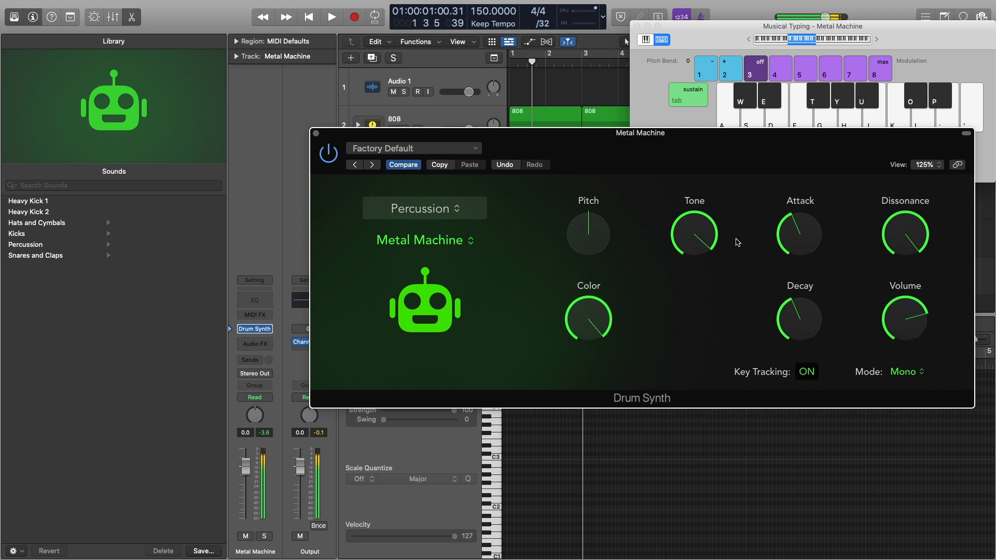
# Audition Metal Machine notes in neighbouring octaves and over the beat played from the start.
pyautogui.press('e')
pyautogui.press('f')
pyautogui.press('z')
pyautogui.press('f')
pyautogui.press('f')
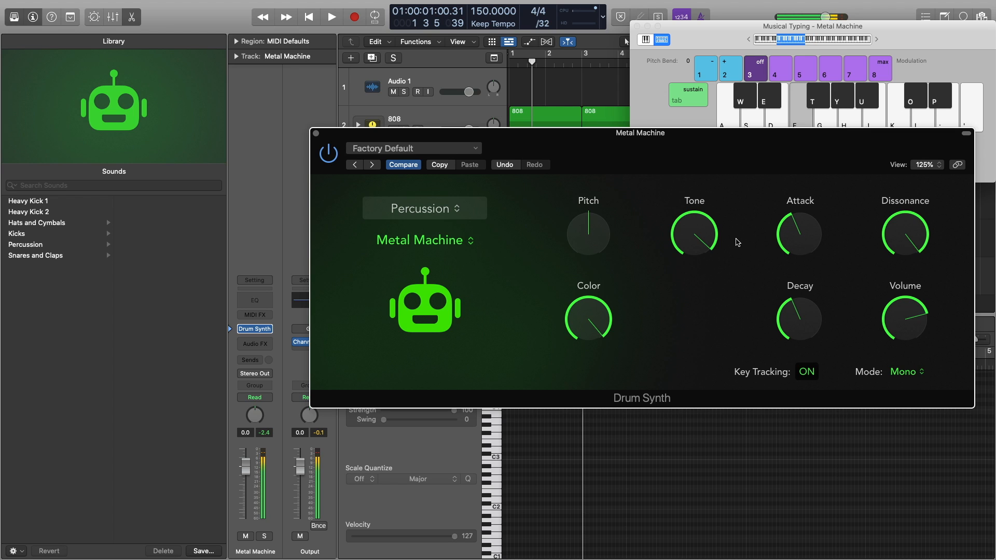
pyautogui.press('f')
pyautogui.press('f')
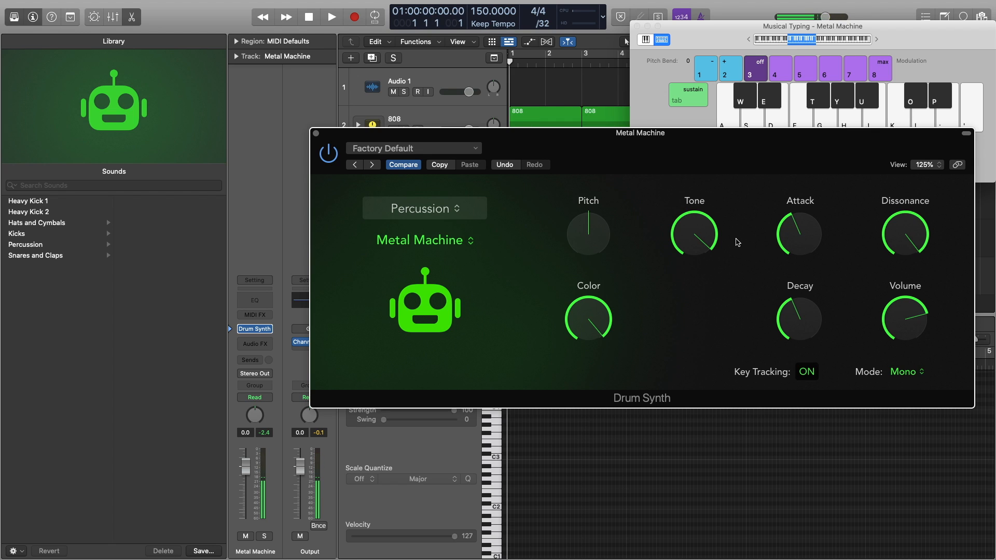
pyautogui.press('space')
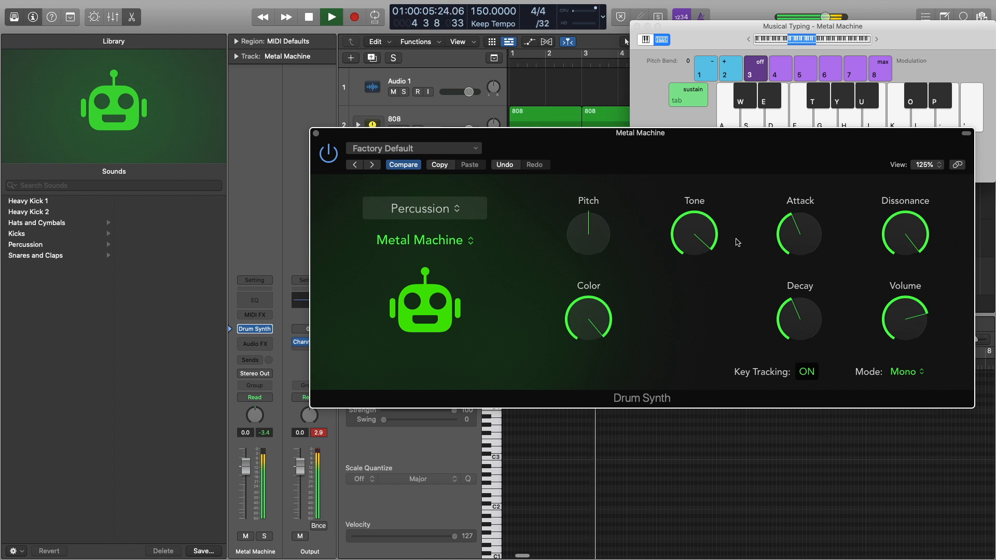
pyautogui.press('space')
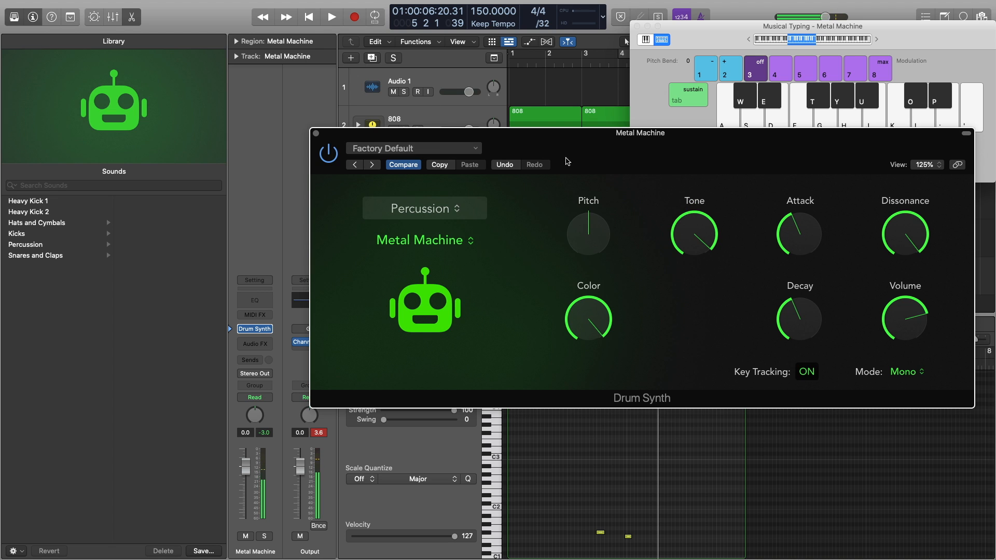
# Close the Drum Synth and Musical Typing windows and delete the Metal Machine region starting at bar 4.
pyautogui.click(317, 134)
pyautogui.click(637, 26)
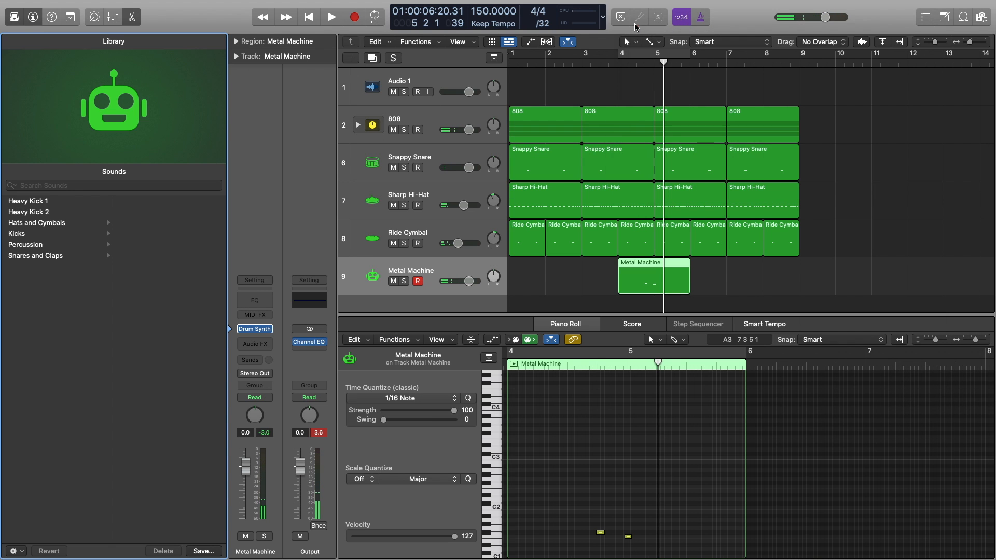
pyautogui.click(630, 282)
pyautogui.press('Delete')
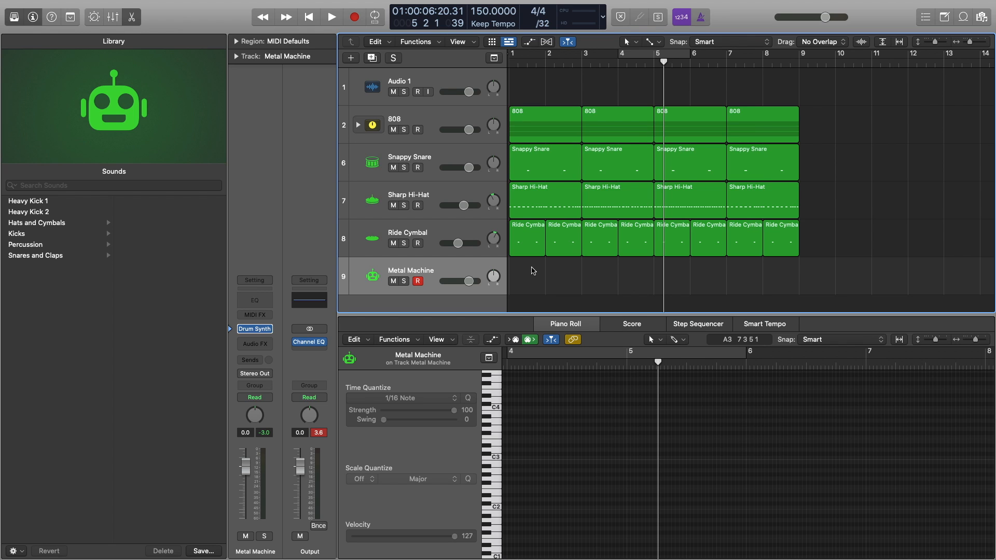
# Return the playhead to the start, reopen Musical Typing, and rehearse Metal Machine notes in octave C1.
pyautogui.press('Return')
pyautogui.press('super+k')
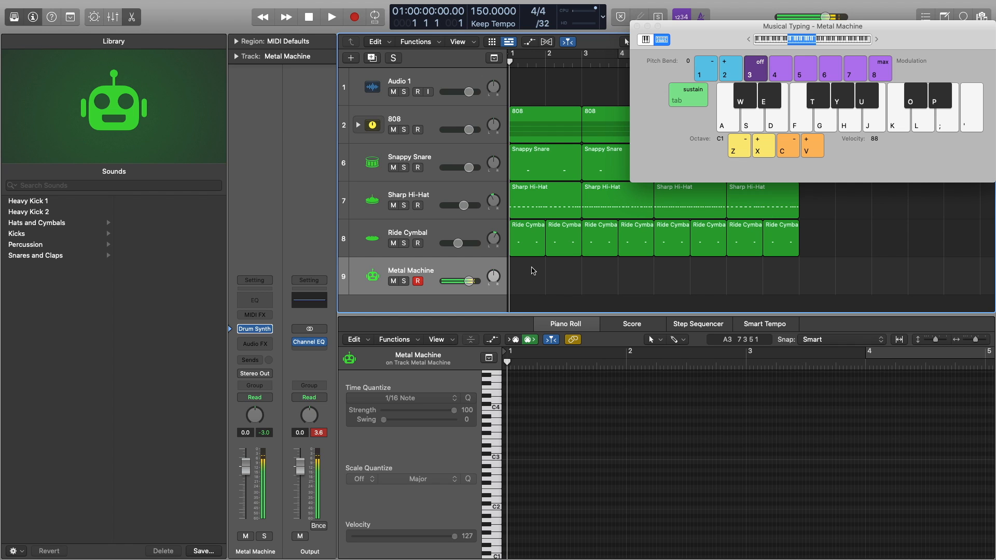
pyautogui.press('f')
pyautogui.press('t')
pyautogui.press('y')
pyautogui.press('t')
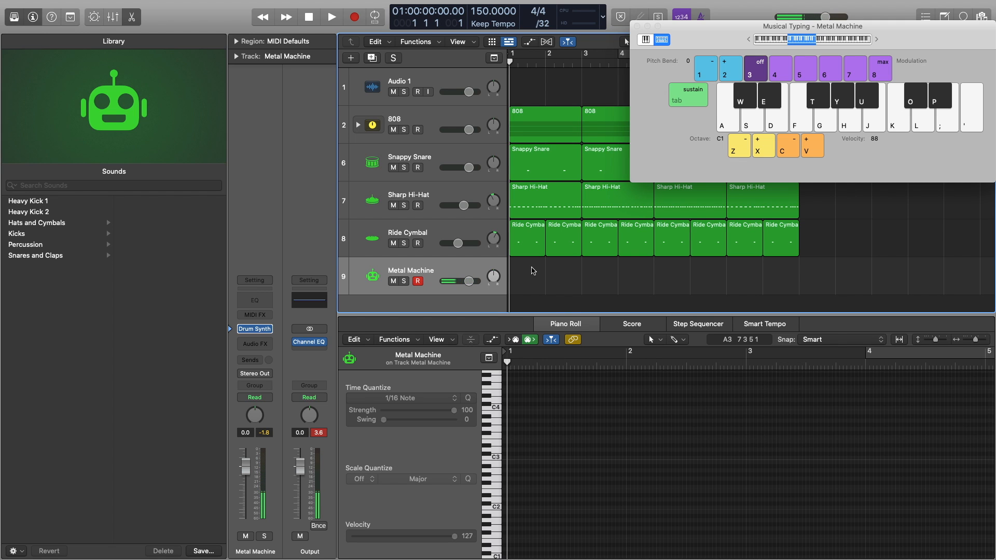
pyautogui.hscroll(5, 534, 269)
pyautogui.hscroll(-5, 664, 211)
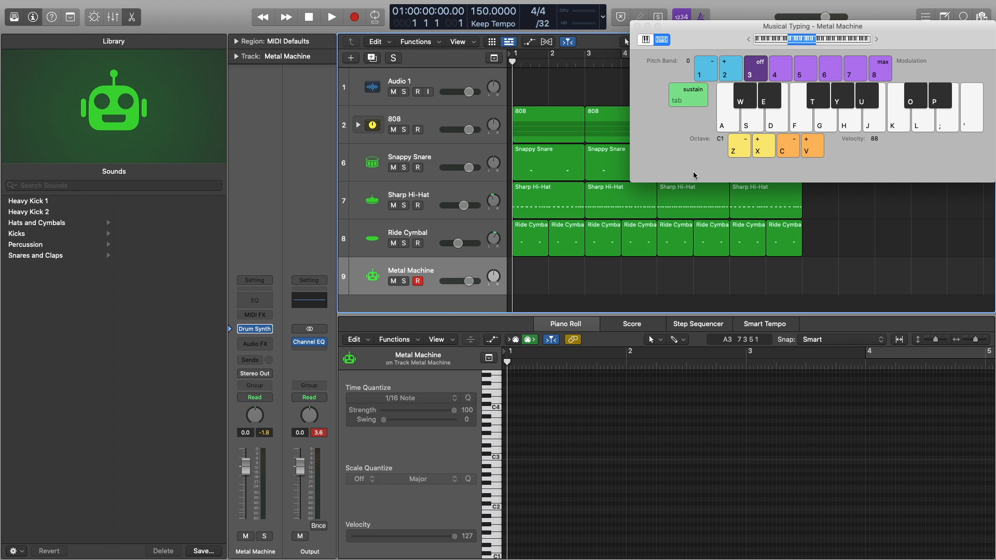
# Record an eight-bar Metal Machine part from bar 1 over the beat, playing F, G#, D# and F# notes in octave C1.
pyautogui.press('r')
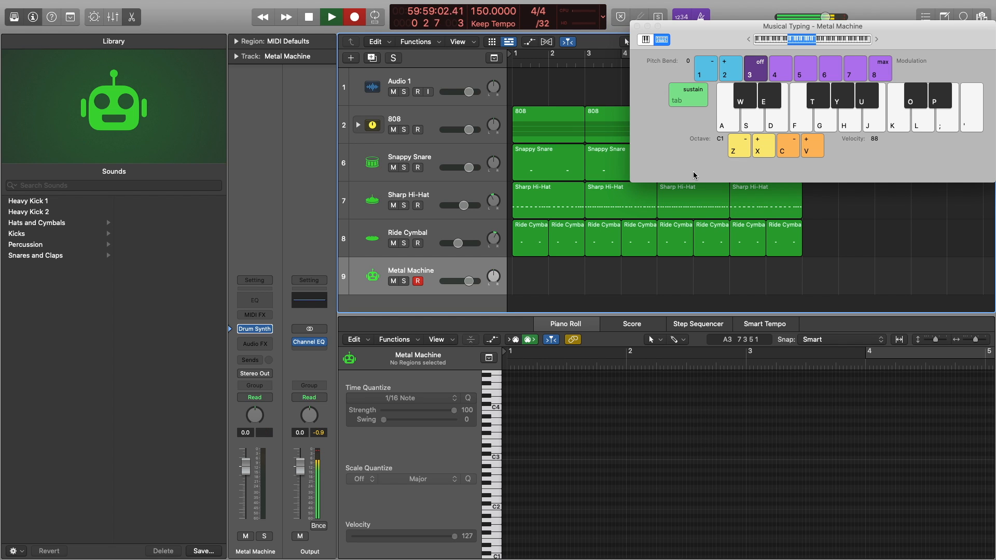
pyautogui.press('f')
pyautogui.press('f')
pyautogui.press('f')
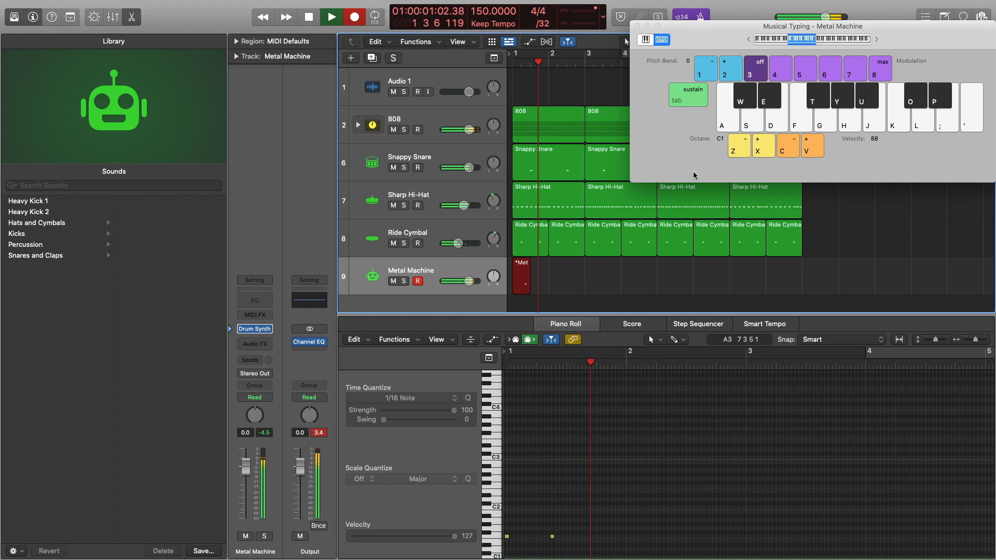
pyautogui.press('f')
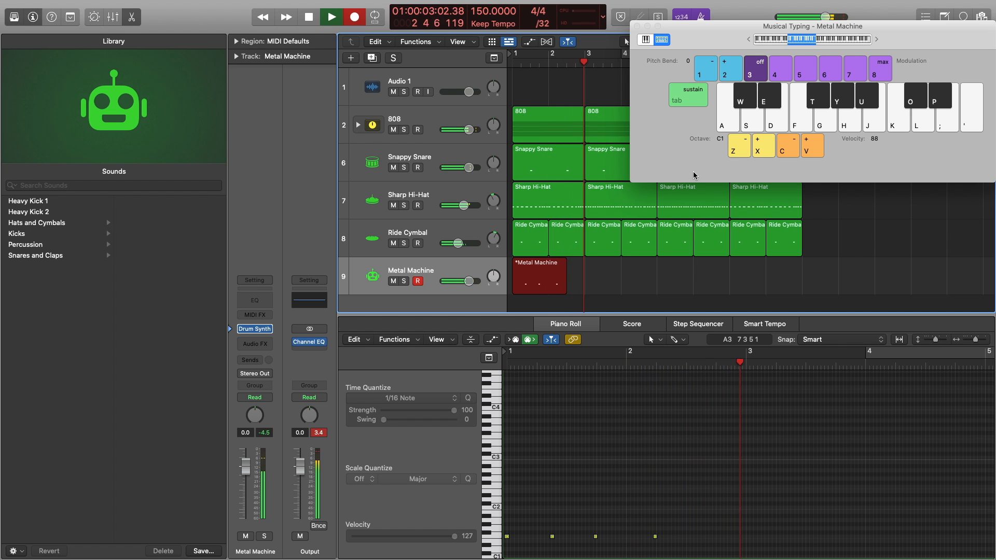
pyautogui.press('f')
pyautogui.press('y')
pyautogui.press('e')
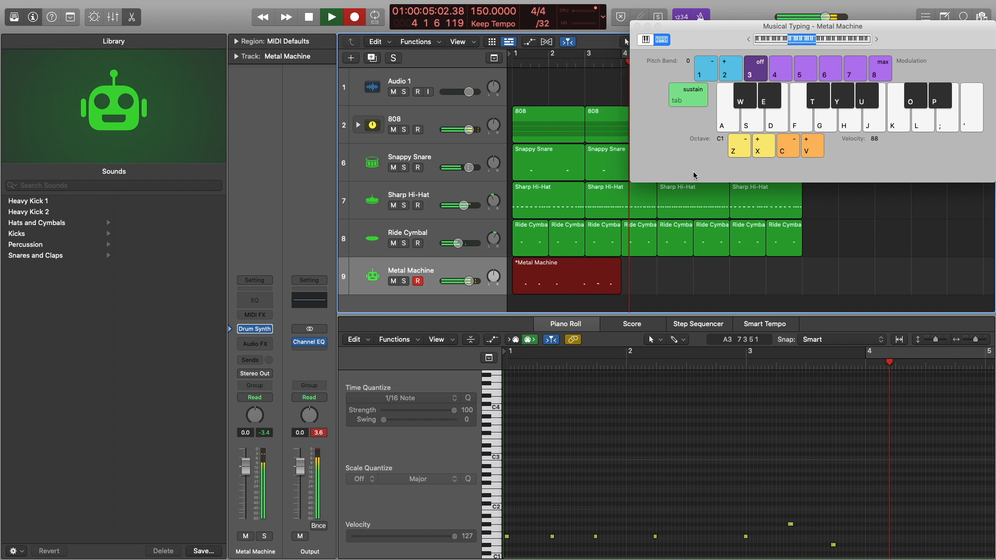
pyautogui.press('t')
pyautogui.press('f')
pyautogui.press('f')
pyautogui.press('f')
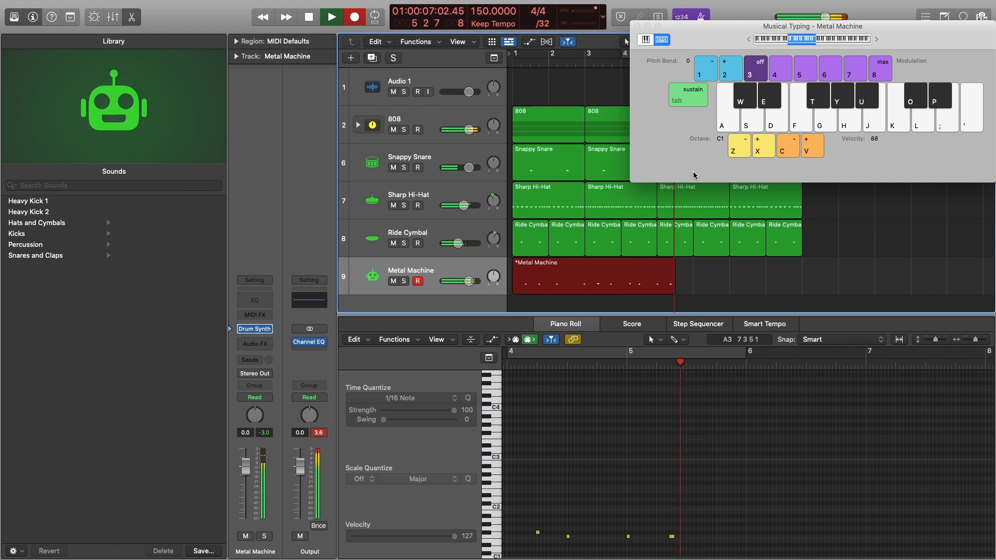
pyautogui.press('f')
pyautogui.press('f')
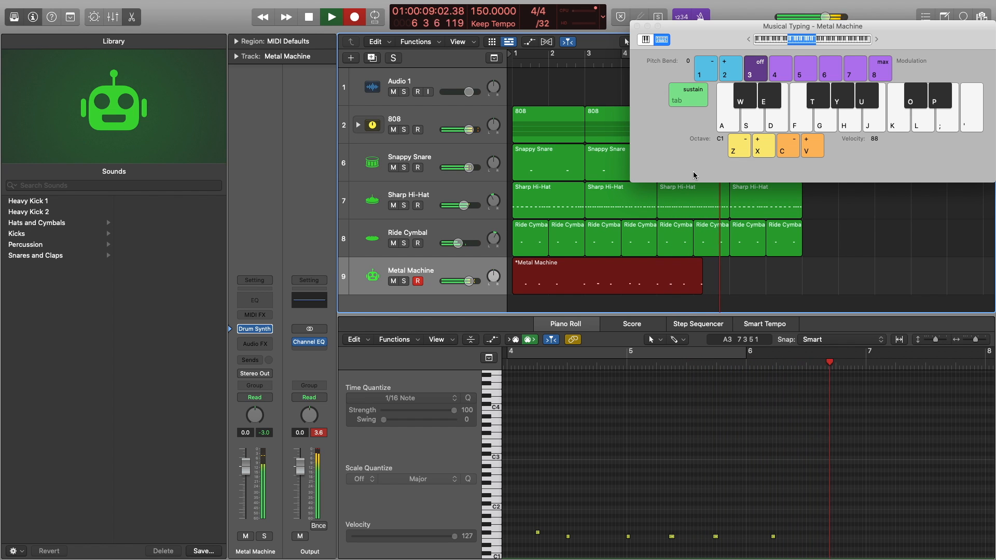
pyautogui.press('f')
pyautogui.press('y')
pyautogui.press('e')
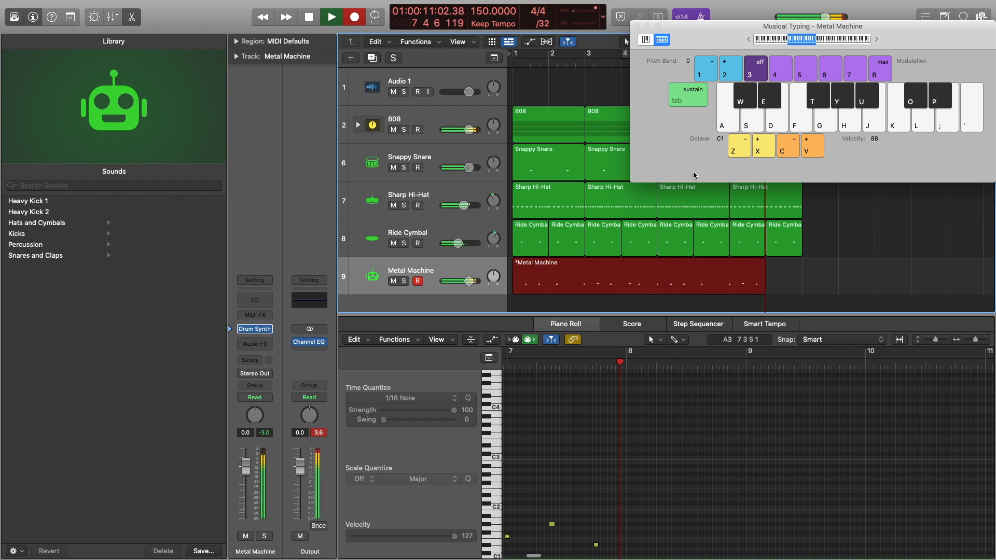
pyautogui.press('y')
pyautogui.press('t')
pyautogui.press('f')
pyautogui.press('space')
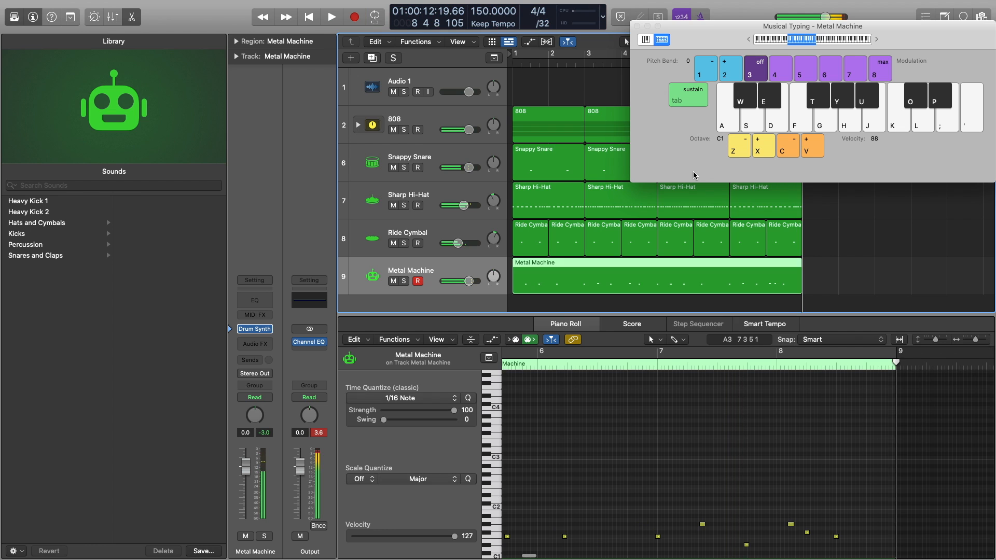
# Quantize all recorded Metal Machine notes to 1/16, play them back with the beat from the start, and close Musical Typing.
pyautogui.click(558, 417)
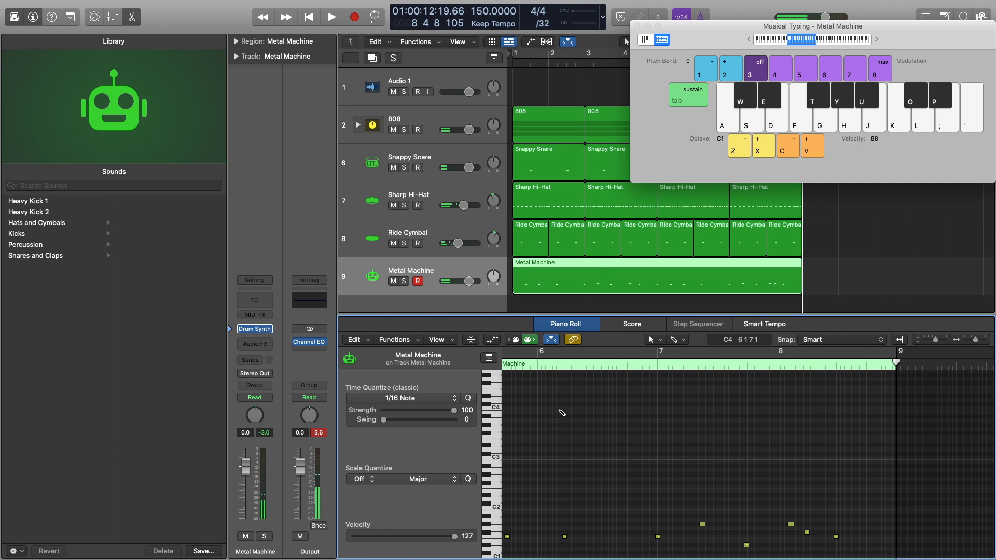
pyautogui.press('super+a')
pyautogui.hscroll(-10, 600, 499)
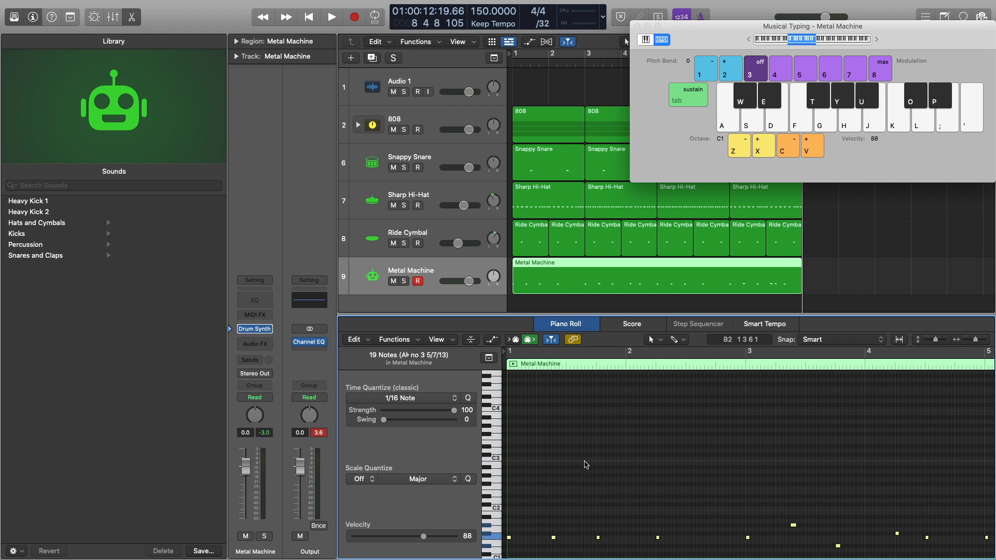
pyautogui.press('Return')
pyautogui.press('space')
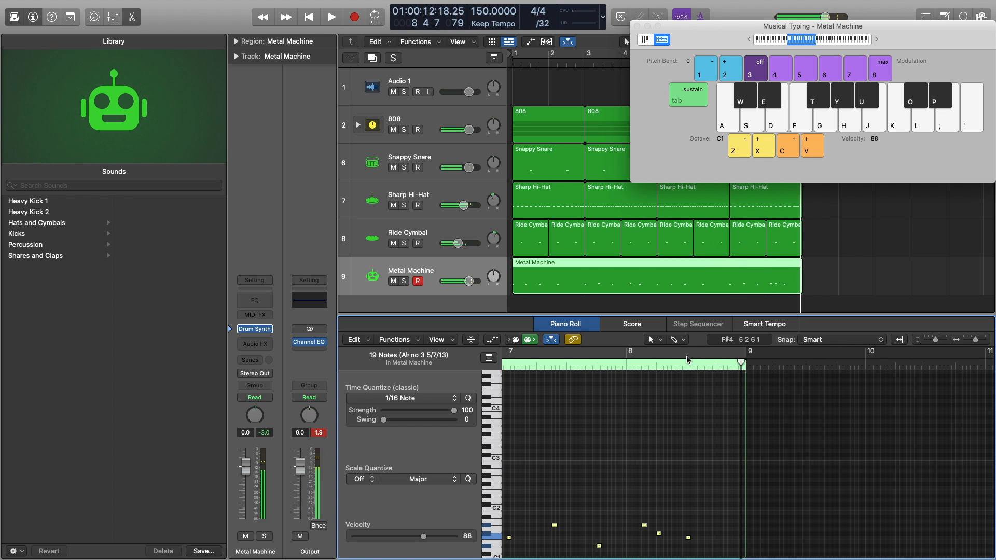
pyautogui.click(637, 26)
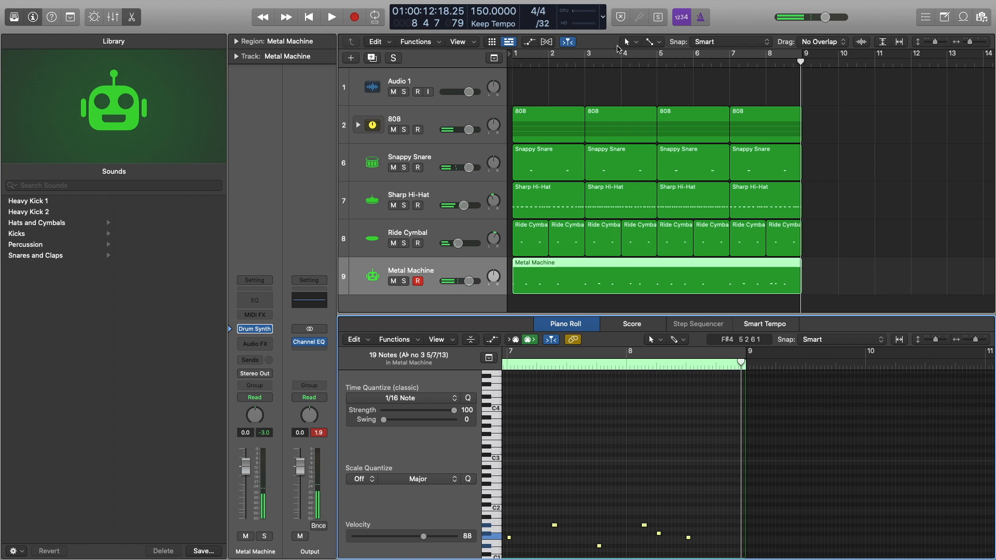
# Solo the Metal Machine track and start cycled playback over its eight-bar region.
pyautogui.click(403, 282)
pyautogui.scroll(-3, 609, 223)
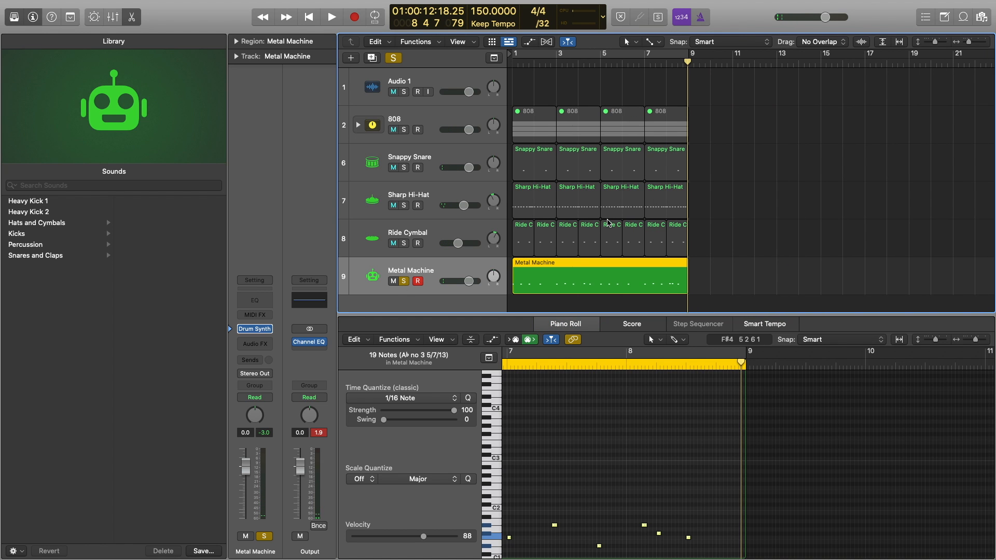
pyautogui.press('c')
pyautogui.press('space')
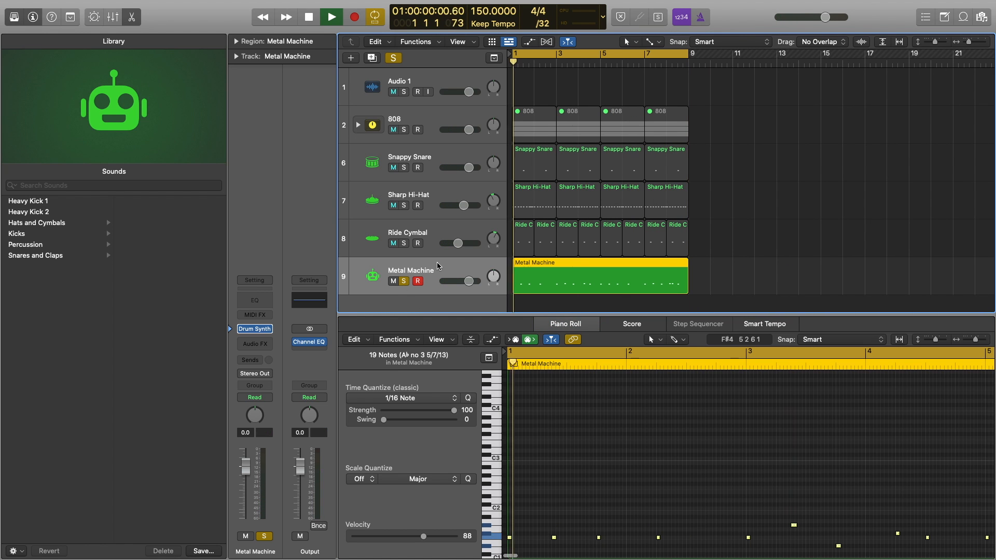
# Open the Metal Machine's Drum Synth and lower its Tone slightly while listening to the part.
pyautogui.click(254, 330)
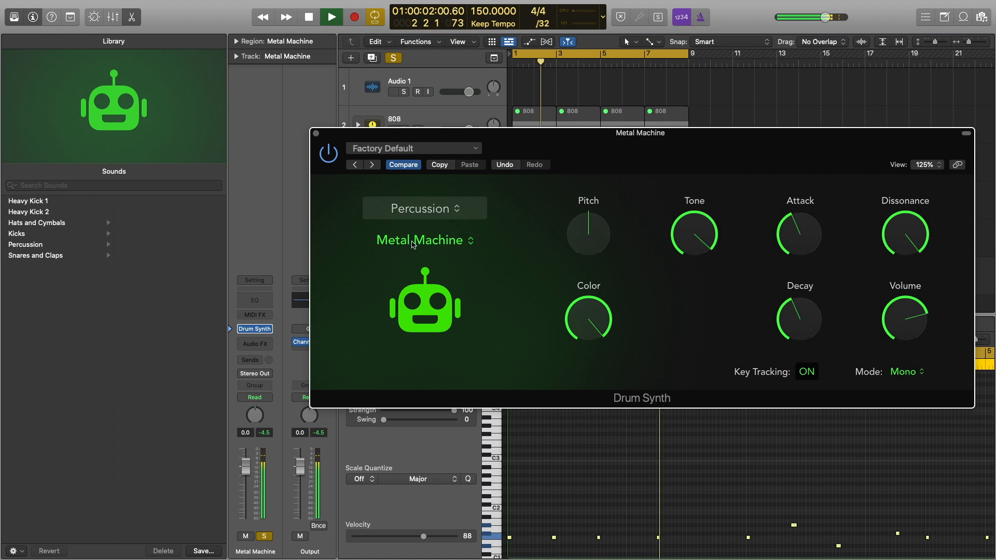
pyautogui.moveTo(698, 251); pyautogui.dragTo(622, 244)
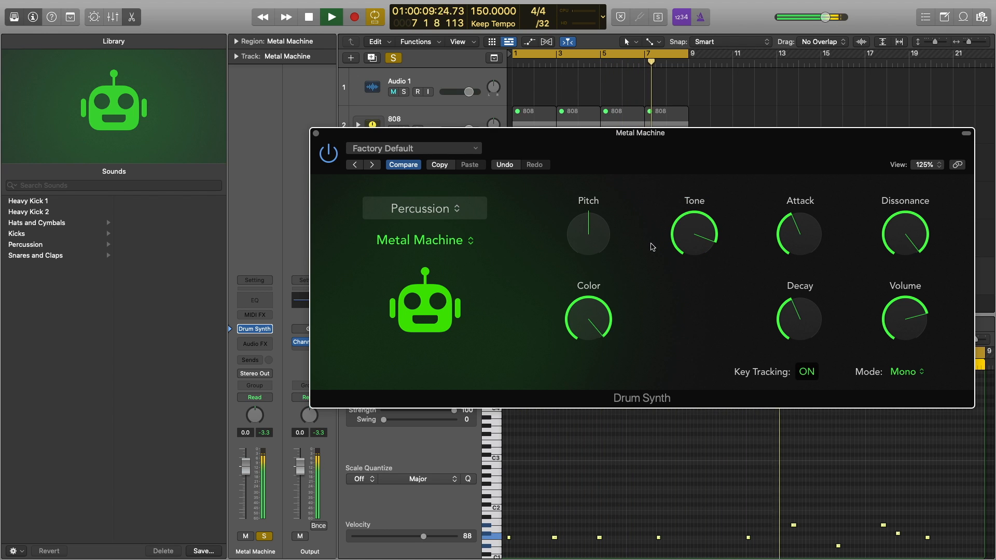
pyautogui.press('space')
# Try lowering the Metal Machine's Color to 28.8%, and raise it back to near maximum.
pyautogui.moveTo(582, 325); pyautogui.dragTo(587, 430)
pyautogui.press('space')
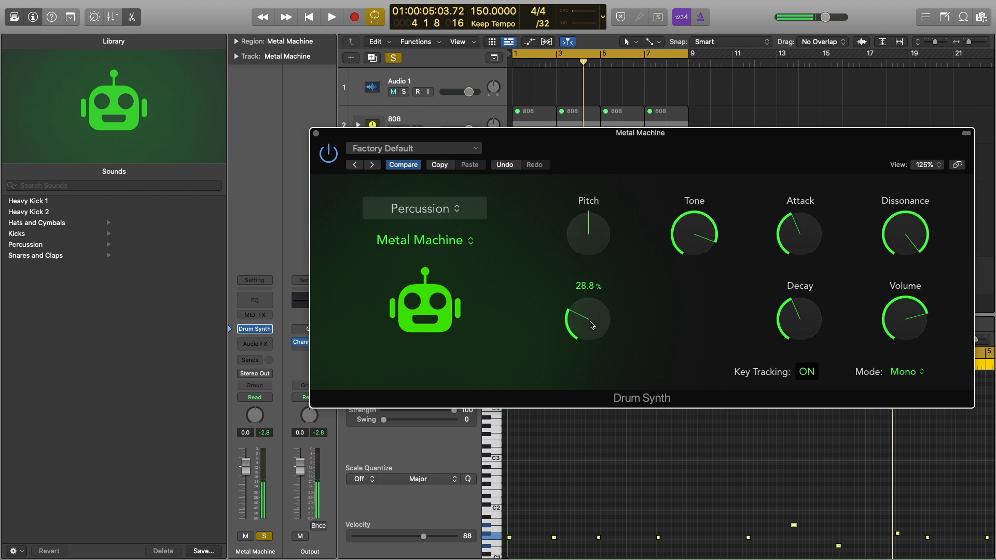
pyautogui.press('space')
pyautogui.moveTo(581, 323); pyautogui.dragTo(574, 224)
pyautogui.press('space')
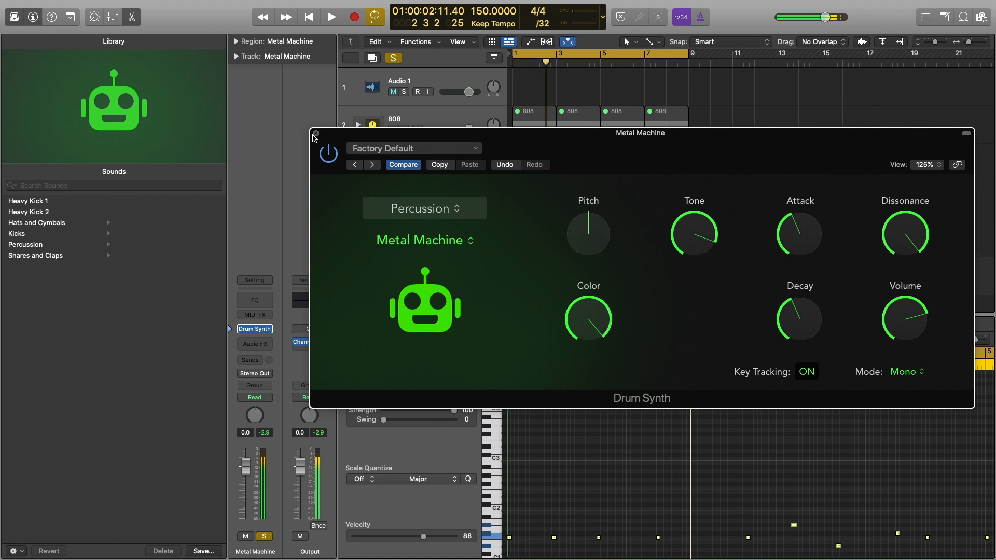
# Close the Drum Synth window and insert a stereo Chorus effect on the Metal Machine track.
pyautogui.click(315, 133)
pyautogui.click(265, 343)
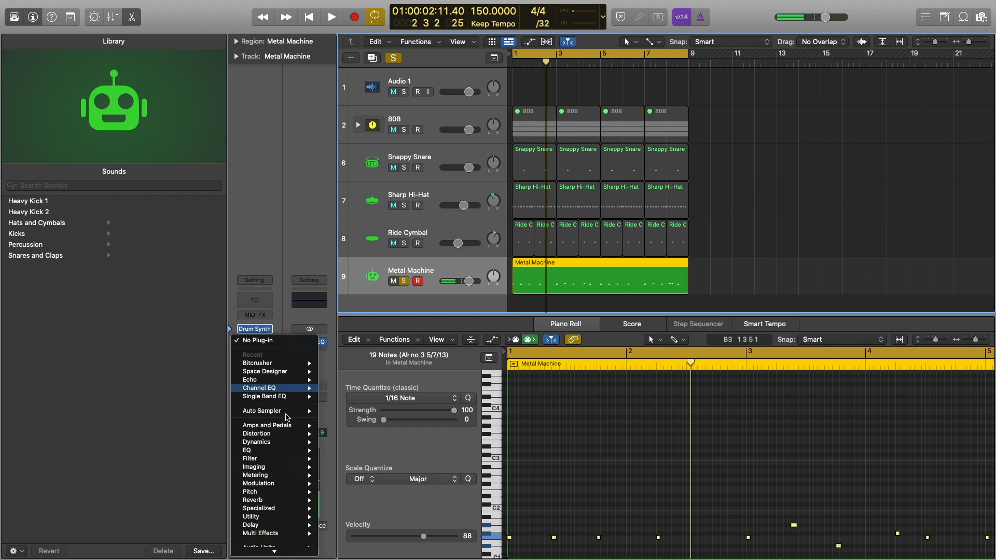
pyautogui.moveTo(276, 480)
pyautogui.moveTo(366, 470)
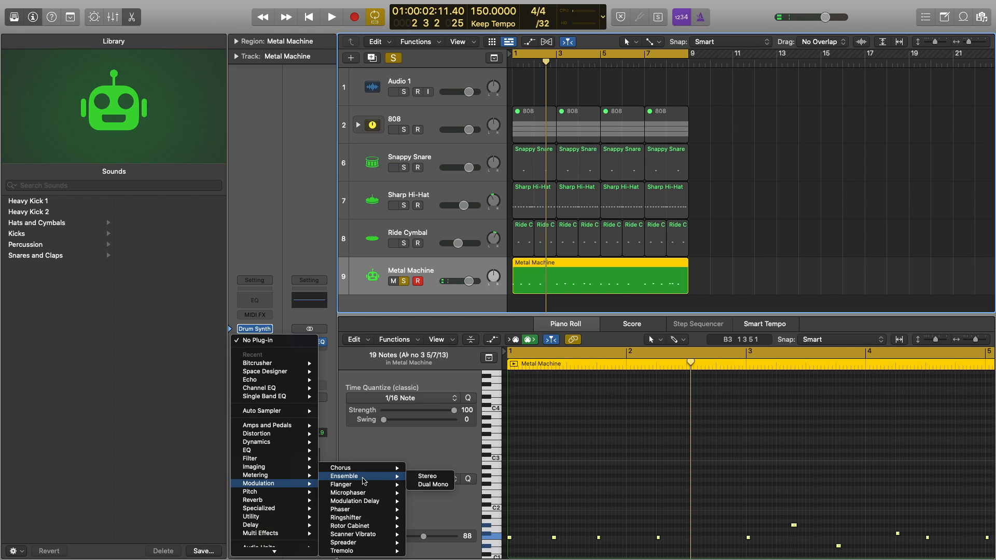
pyautogui.click(427, 469)
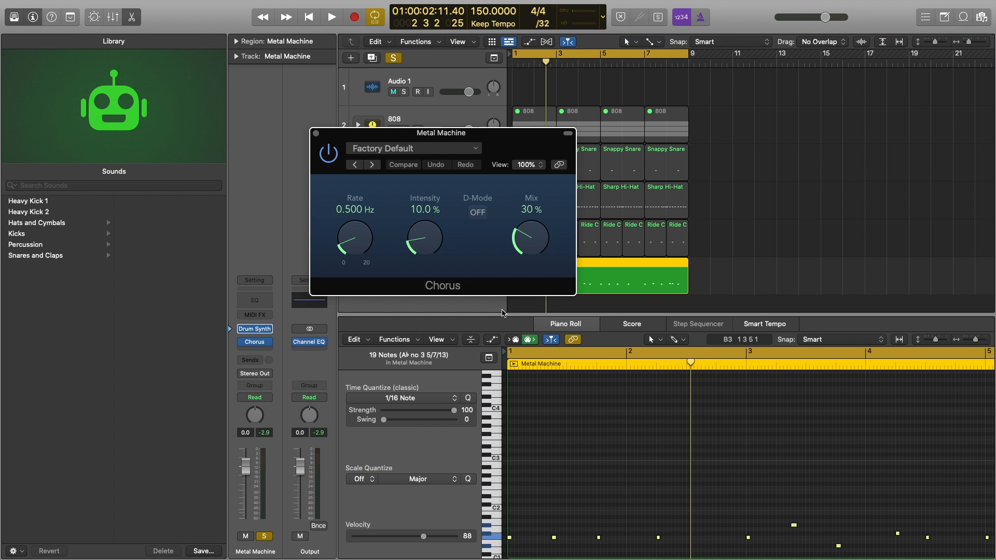
# Set the Chorus Intensity to 20% during playback, and unsolo Metal Machine to hear it with the beat.
pyautogui.press('space')
pyautogui.click(414, 149)
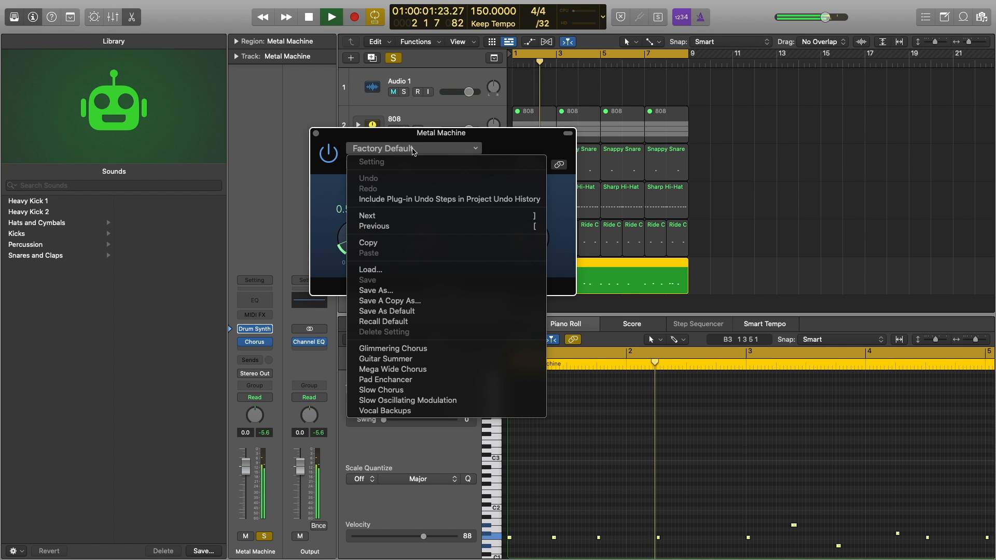
pyautogui.click(332, 233)
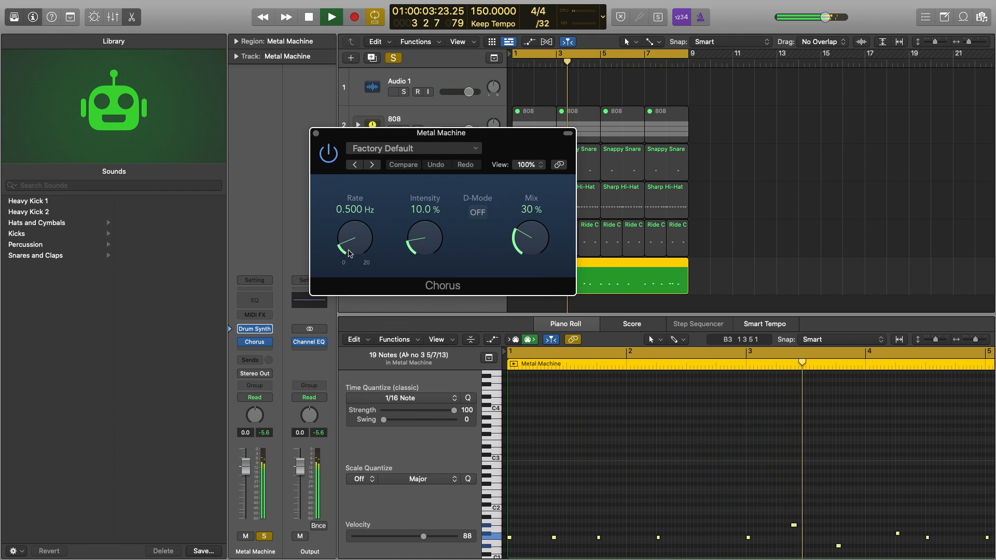
pyautogui.moveTo(409, 240); pyautogui.dragTo(413, 224)
pyautogui.press('s')
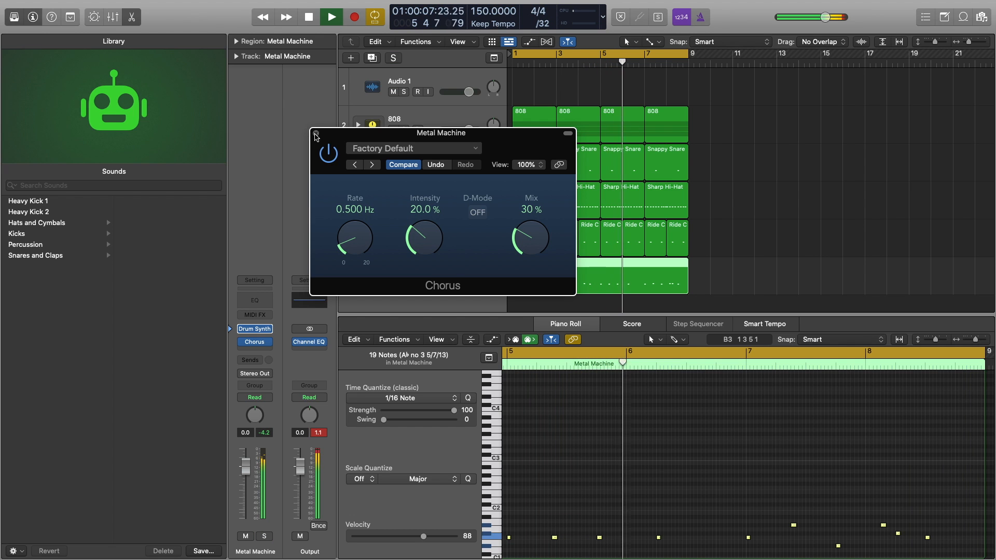
pyautogui.click(316, 133)
pyautogui.press('space')
# Insert a stereo Echo effect after the Chorus on the Metal Machine track and audition it.
pyautogui.click(256, 351)
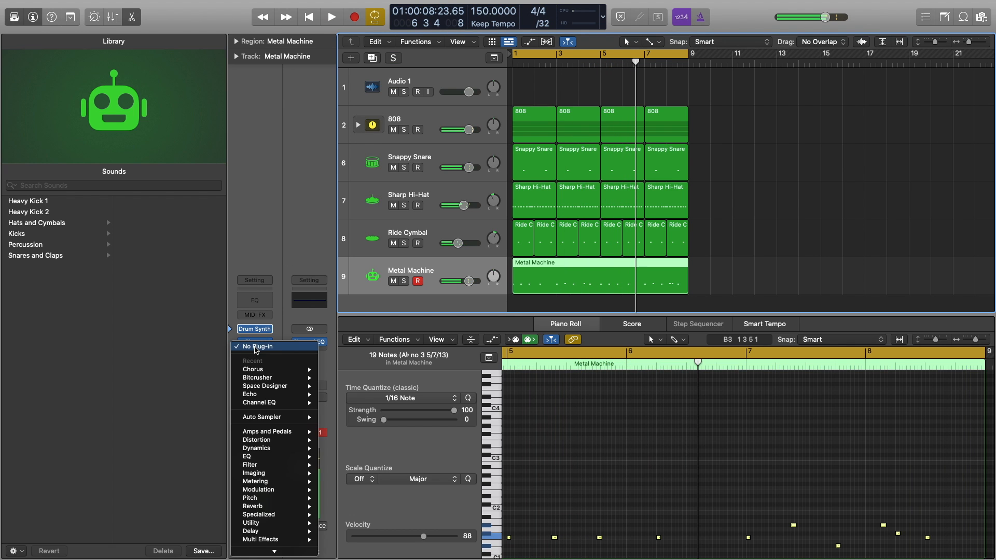
pyautogui.moveTo(289, 448)
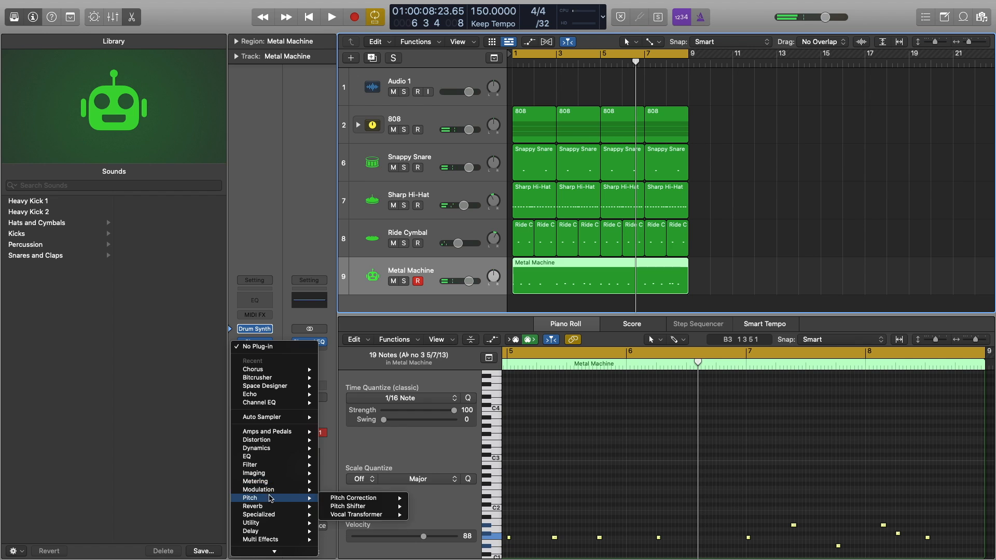
pyautogui.moveTo(270, 397)
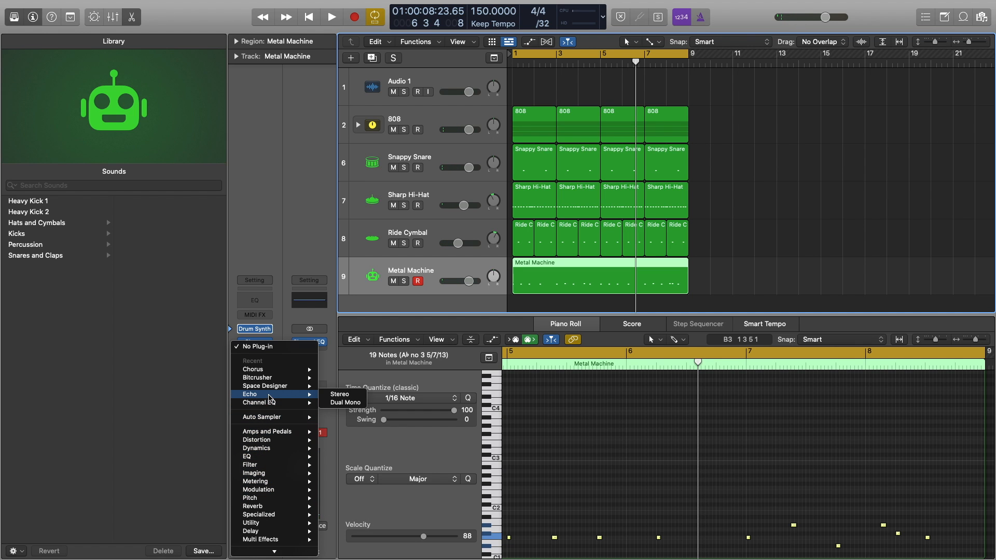
pyautogui.click(335, 397)
pyautogui.press('space')
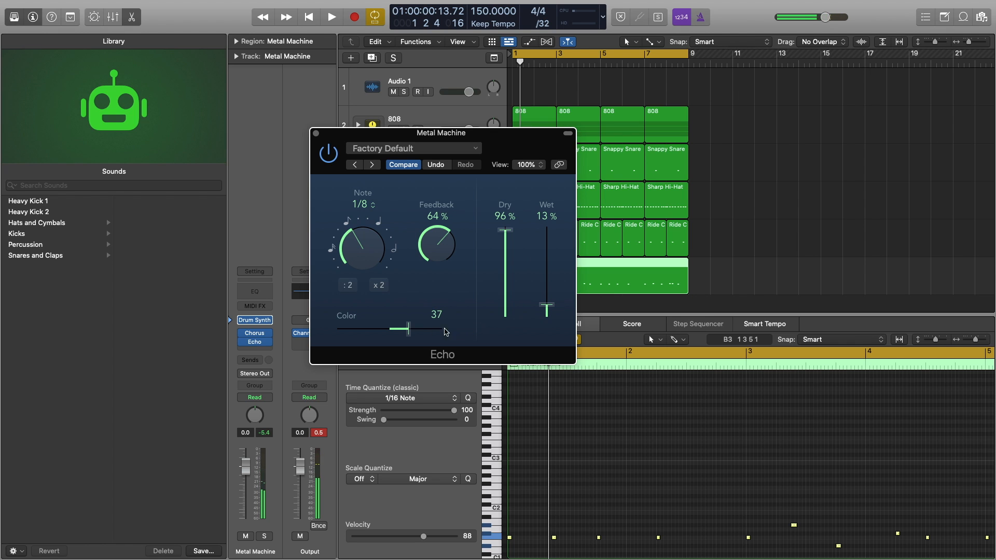
# Solo Metal Machine and set the Echo's Color to -25 and Dry level to 100% while auditioning.
pyautogui.moveTo(445, 332); pyautogui.dragTo(366, 331)
pyautogui.press('s')
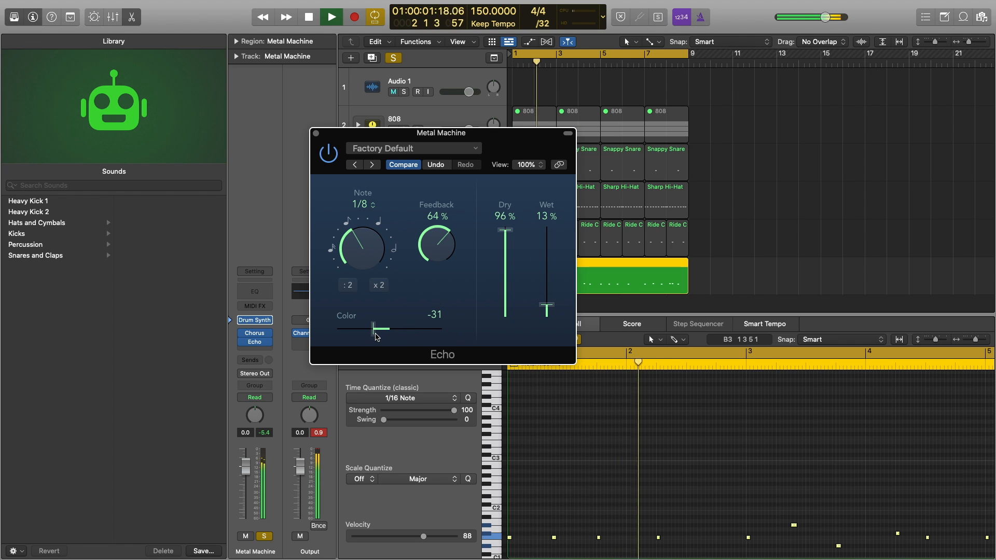
pyautogui.press('space')
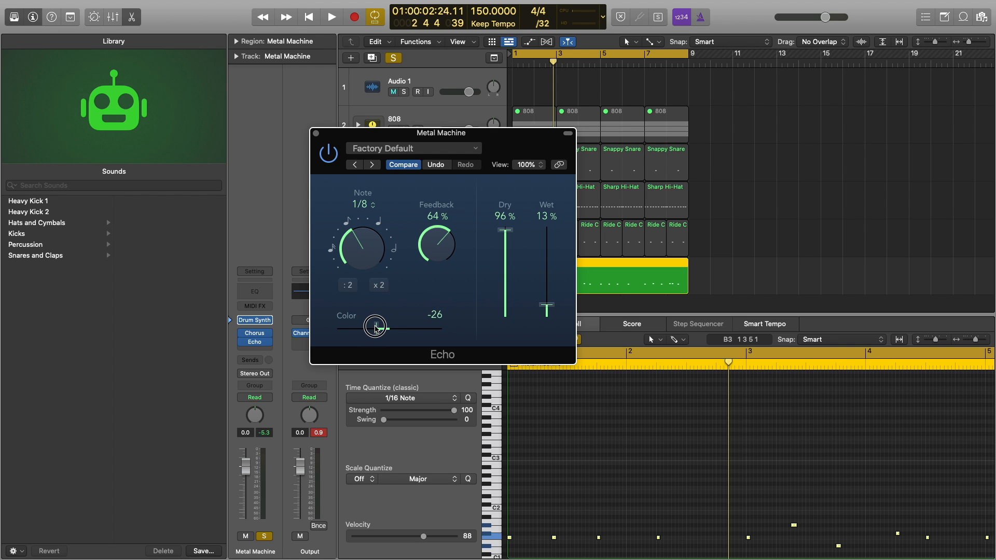
pyautogui.press('space')
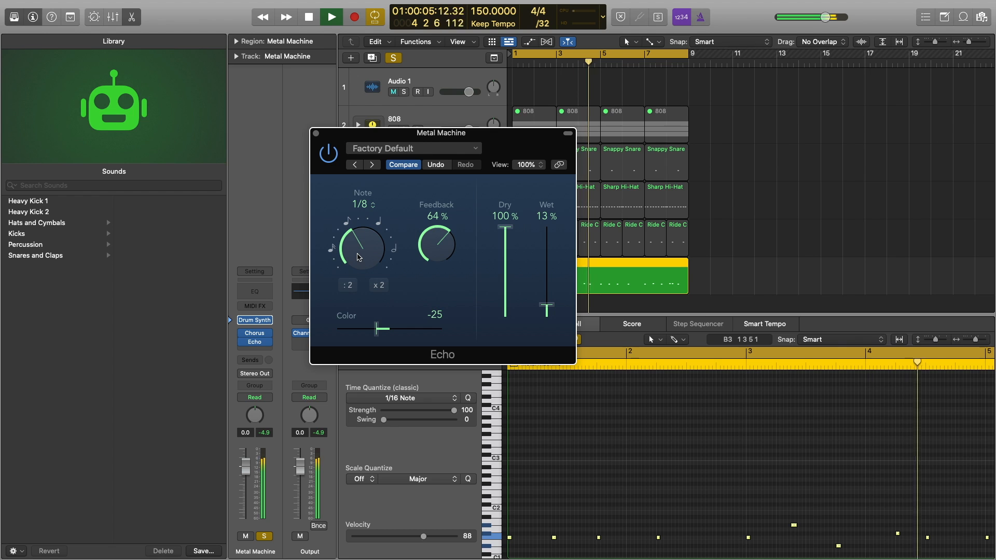
pyautogui.moveTo(355, 257)
pyautogui.mouseDown()
pyautogui.moveTo(359, 236)
pyautogui.moveTo(359, 253)
pyautogui.mouseUp()
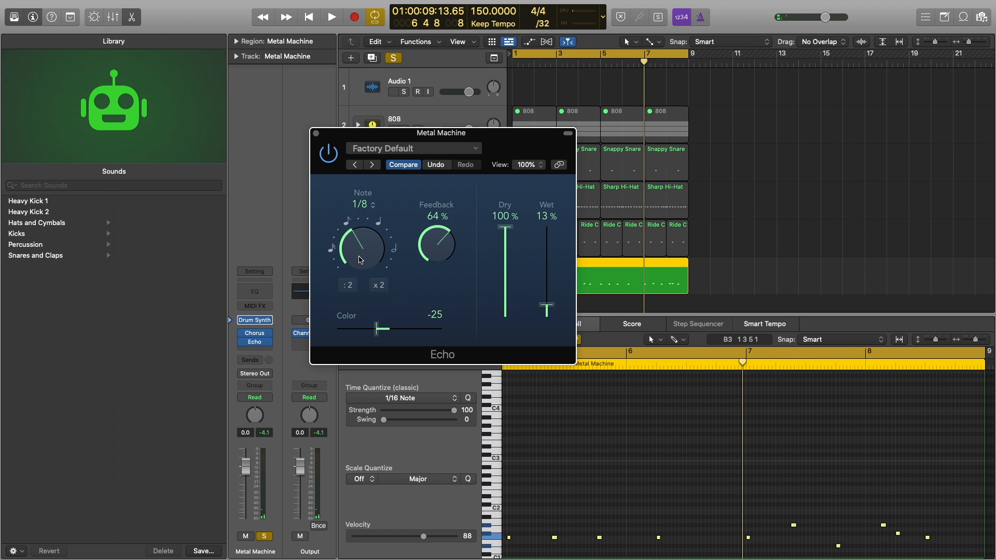
# Set the Echo Feedback to 50% and close the Echo window with the soloed part playing.
pyautogui.press('space')
pyautogui.moveTo(439, 242); pyautogui.dragTo(433, 261)
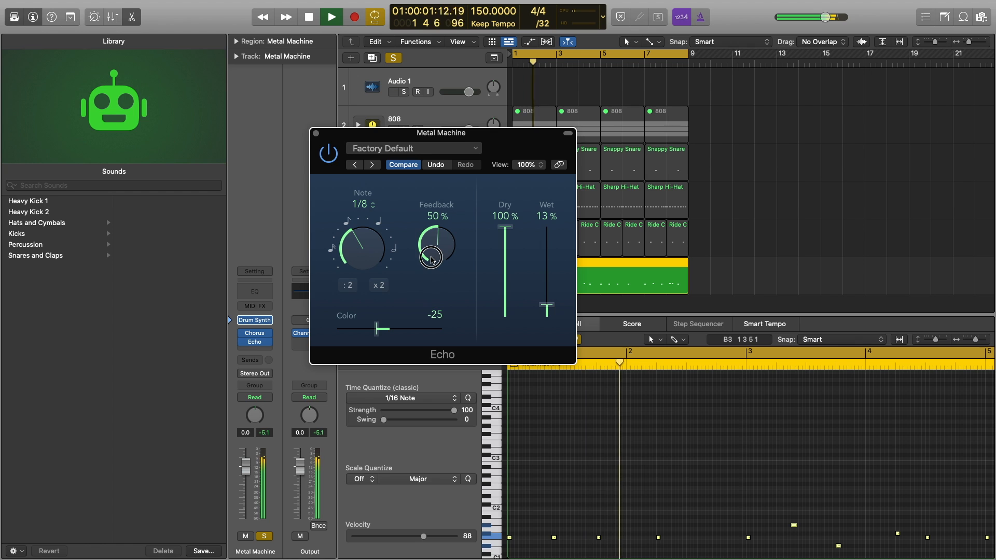
pyautogui.click(316, 133)
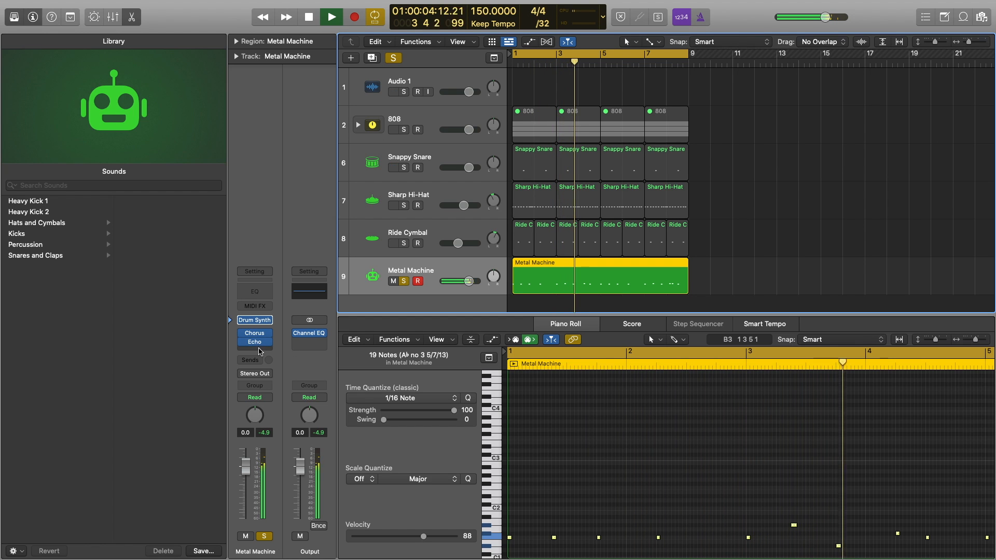
pyautogui.moveTo(242, 333); pyautogui.dragTo(241, 333)
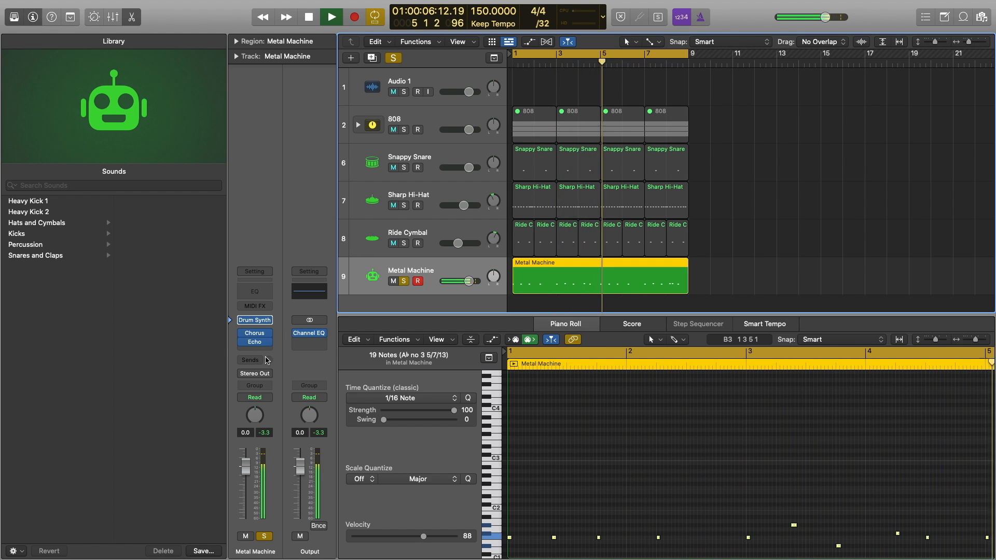
# Stop playback and insert a stereo Space Designer reverb after the Echo on the Metal Machine track.
pyautogui.press('space')
pyautogui.click(262, 351)
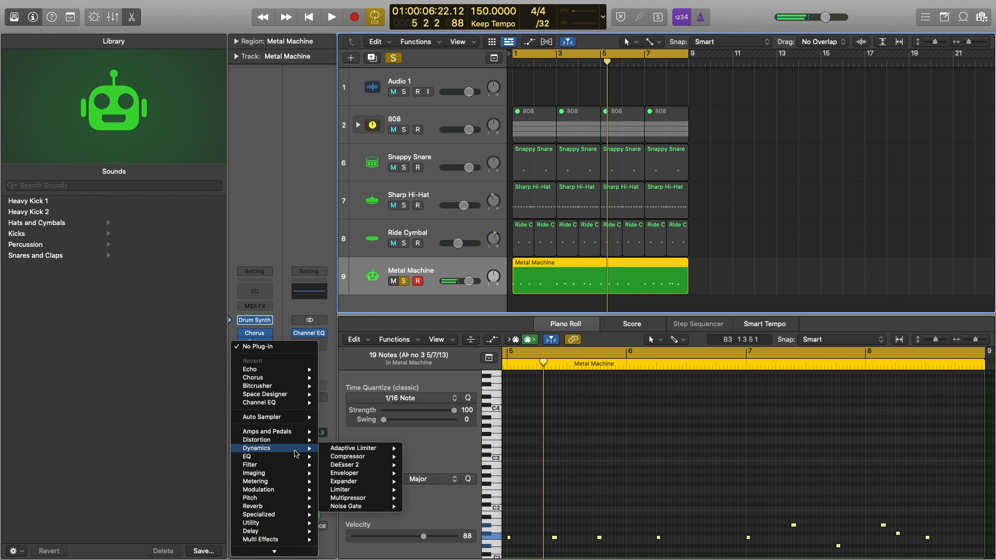
pyautogui.moveTo(304, 506)
pyautogui.moveTo(362, 536)
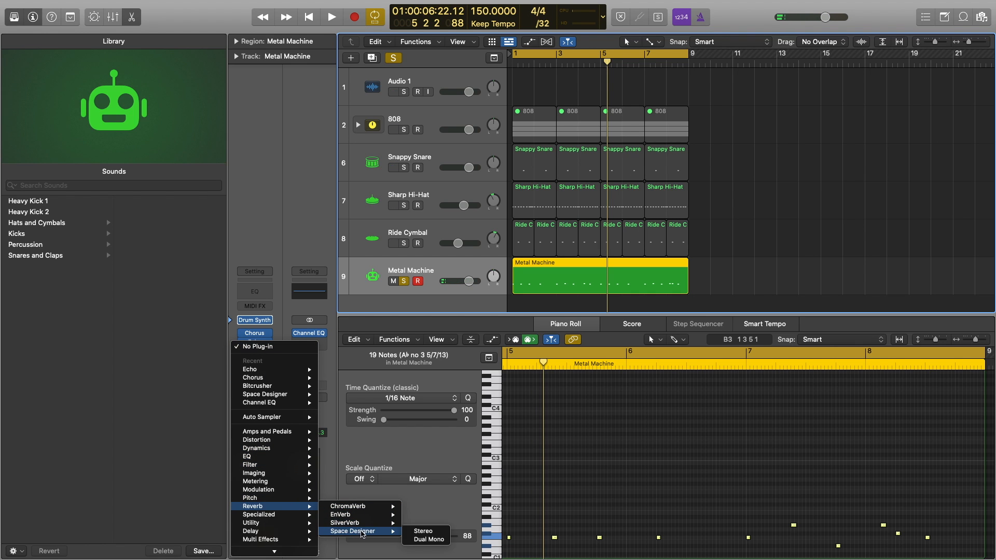
pyautogui.click(420, 531)
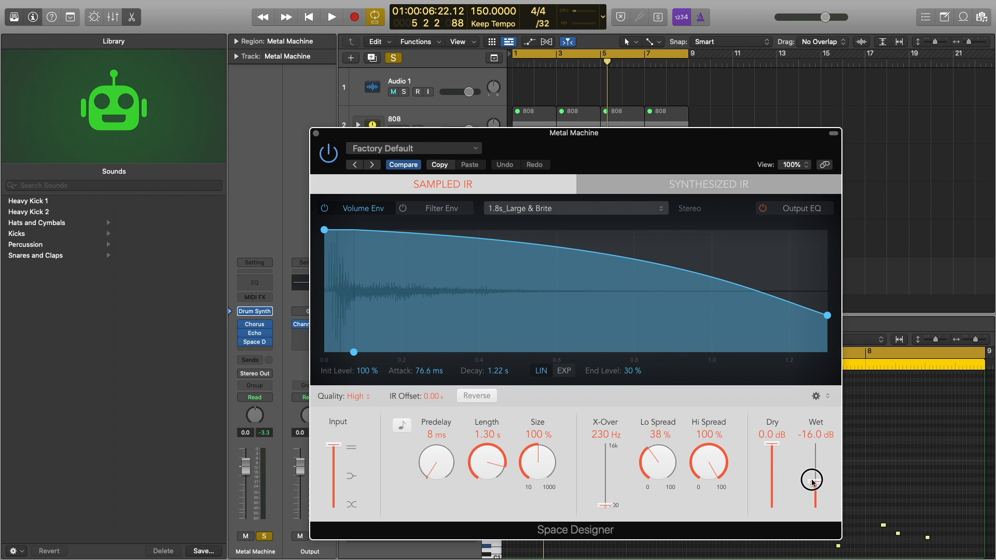
# Load the large-hall preset 02.5s Soft Hall in Space Designer, set Wet to -25 dB, and audition the reverb before closing its window.
pyautogui.moveTo(812, 480); pyautogui.dragTo(812, 478)
pyautogui.click(413, 148)
pyautogui.moveTo(406, 382)
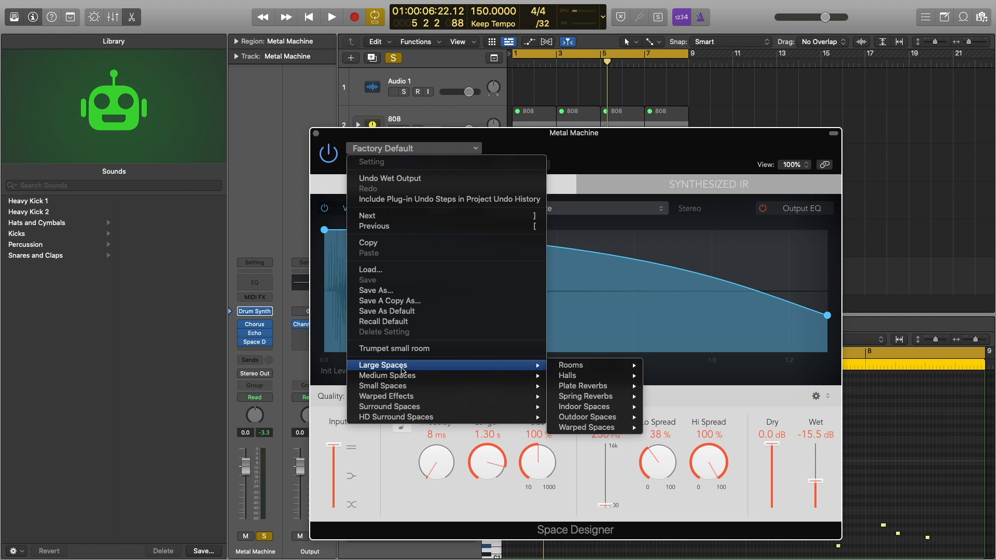
pyautogui.moveTo(580, 376)
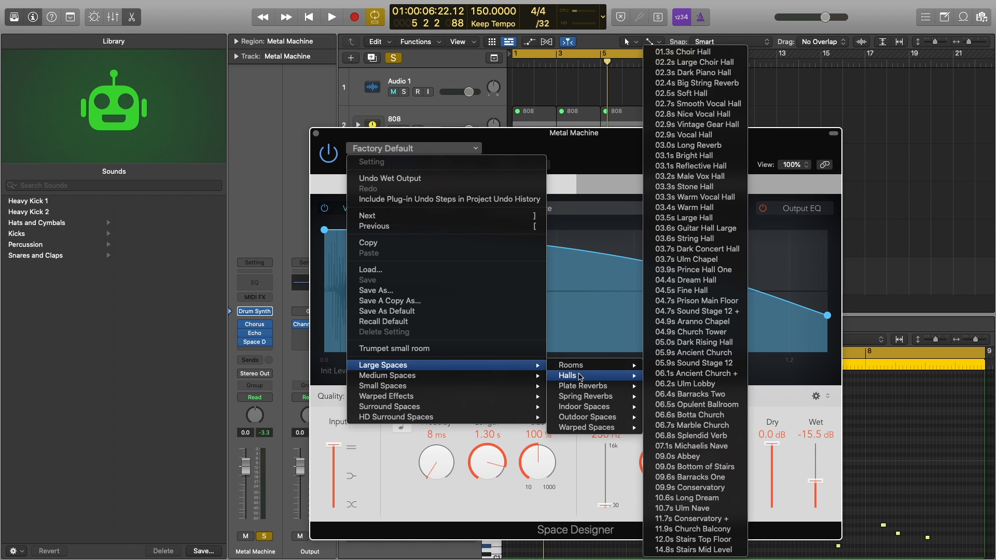
pyautogui.click(716, 93)
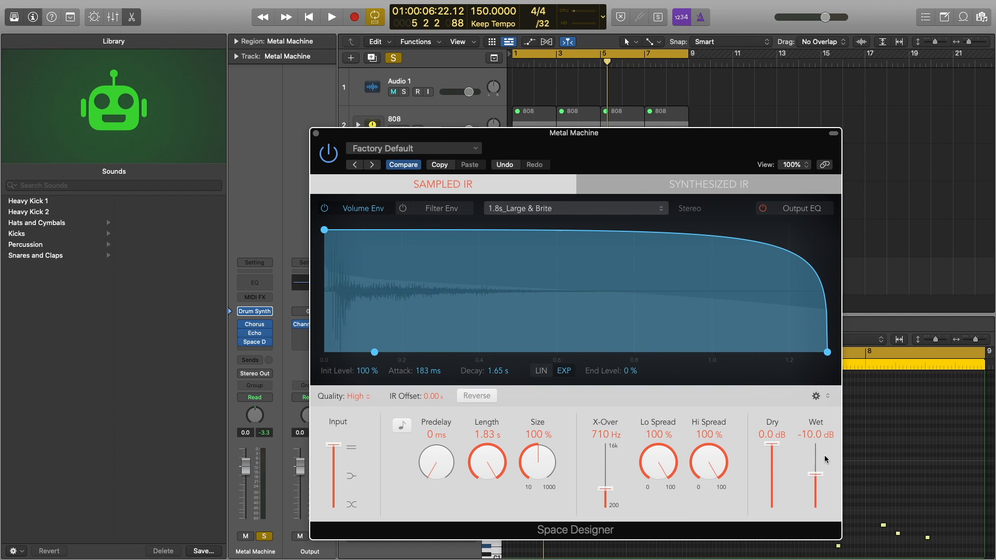
pyautogui.press('space')
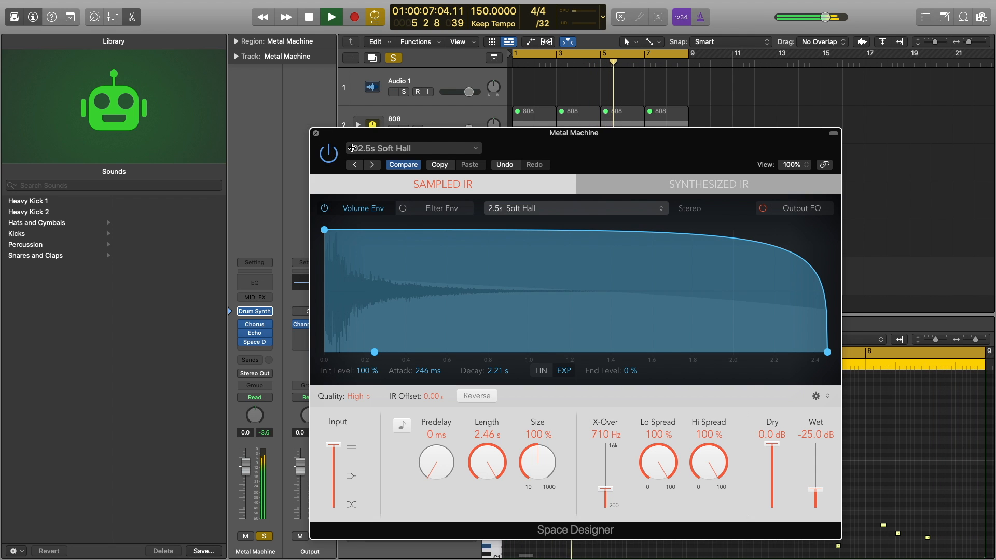
pyautogui.click(316, 133)
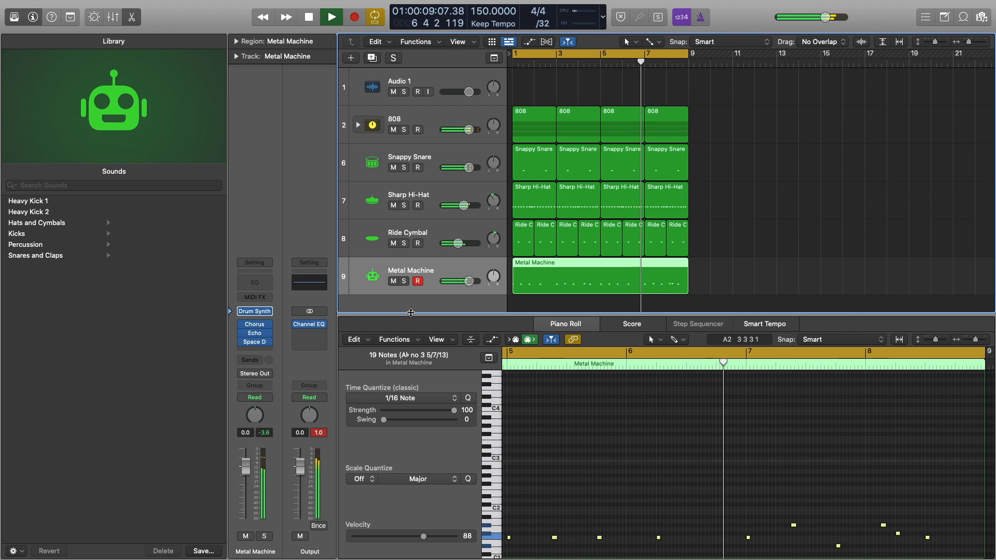
# Set the Metal Machine track's volume to 0.9 dB against the full beat, and stop playback.
pyautogui.moveTo(248, 483); pyautogui.dragTo(250, 482)
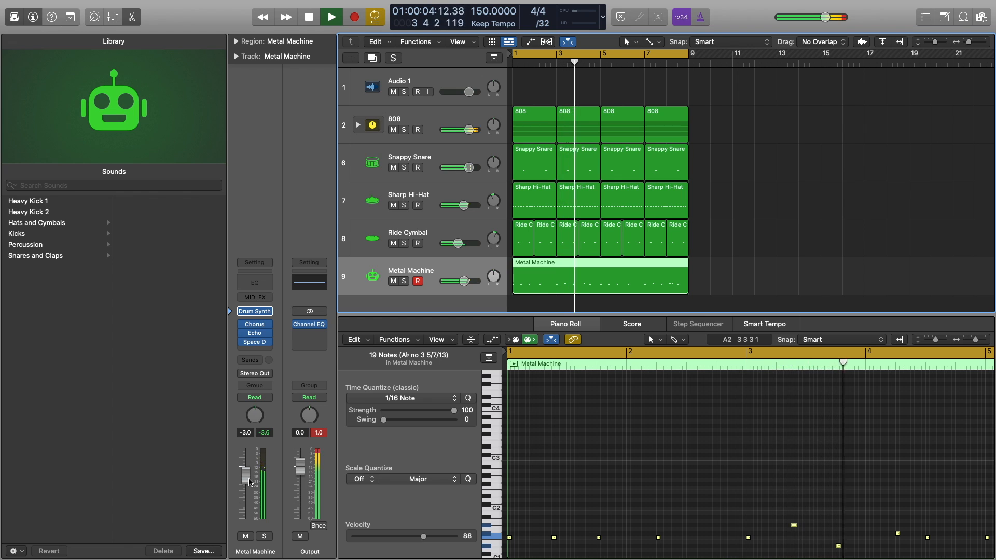
pyautogui.moveTo(249, 482); pyautogui.dragTo(249, 471)
pyautogui.press('space')
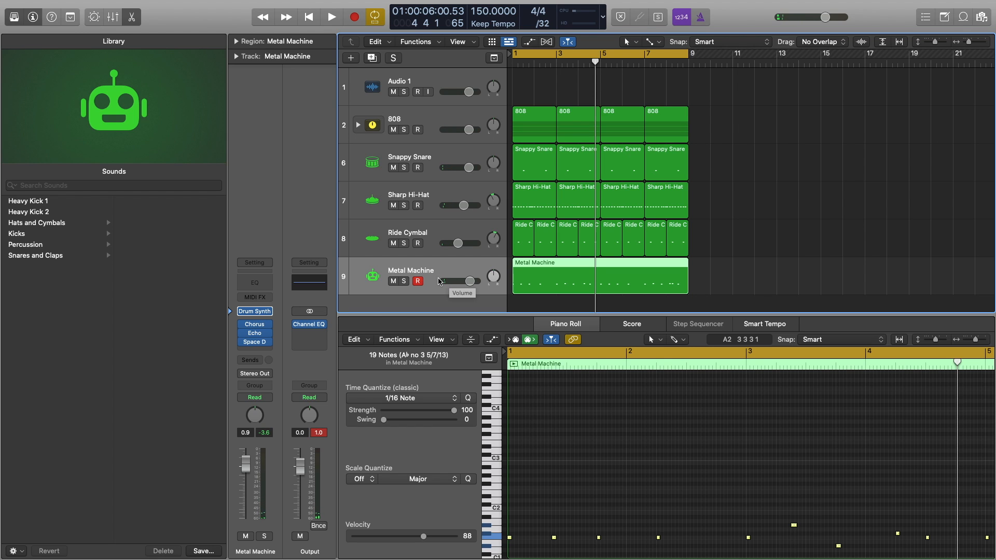
# Duplicate the Metal Machine track with its effects and change the new track's Drum Synth sound to 80s Cowbell.
pyautogui.press('super+d')
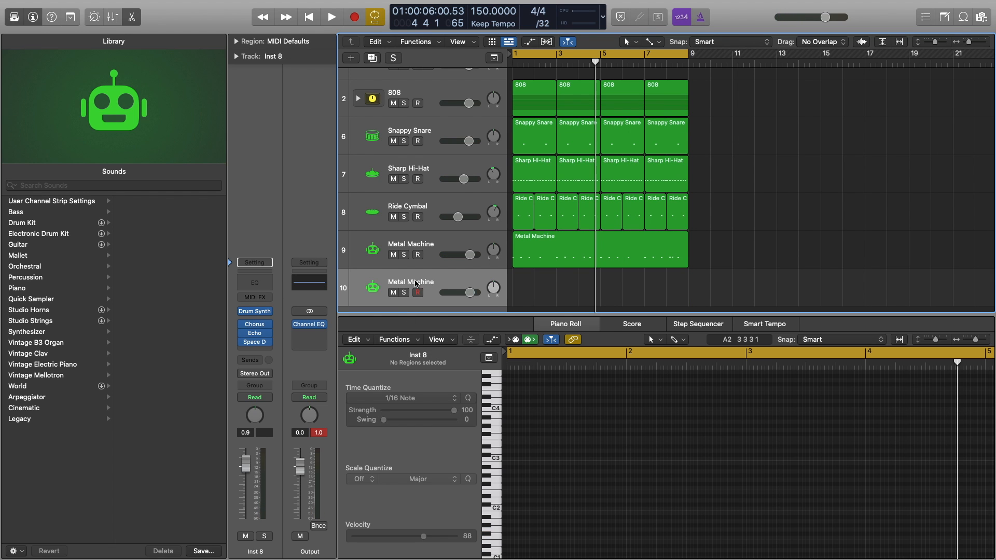
pyautogui.press('super+k')
pyautogui.click(255, 311)
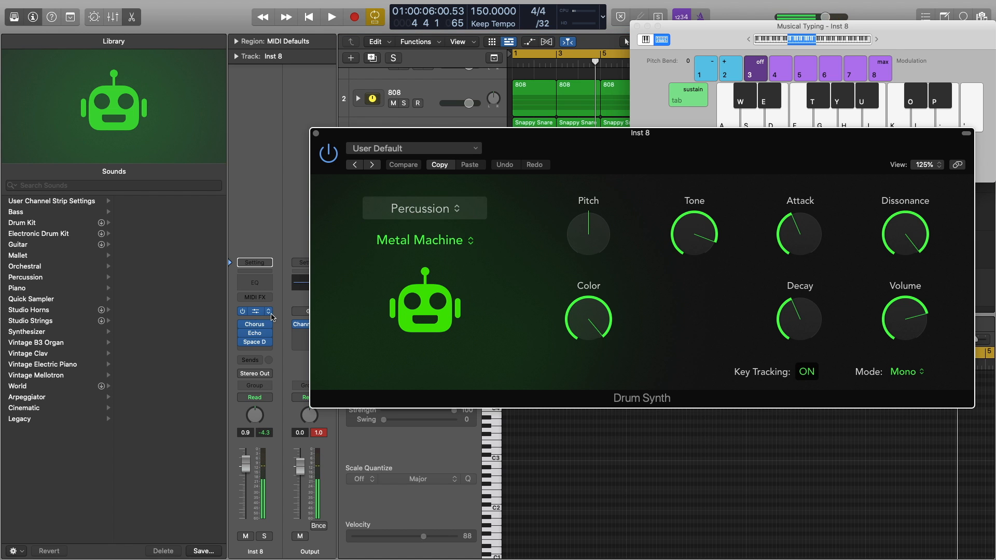
pyautogui.click(456, 239)
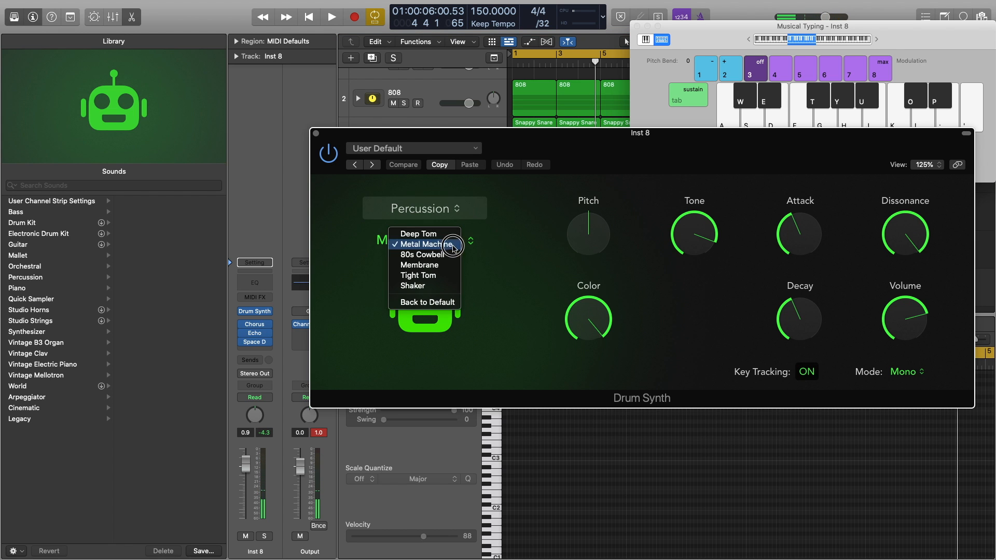
pyautogui.click(434, 257)
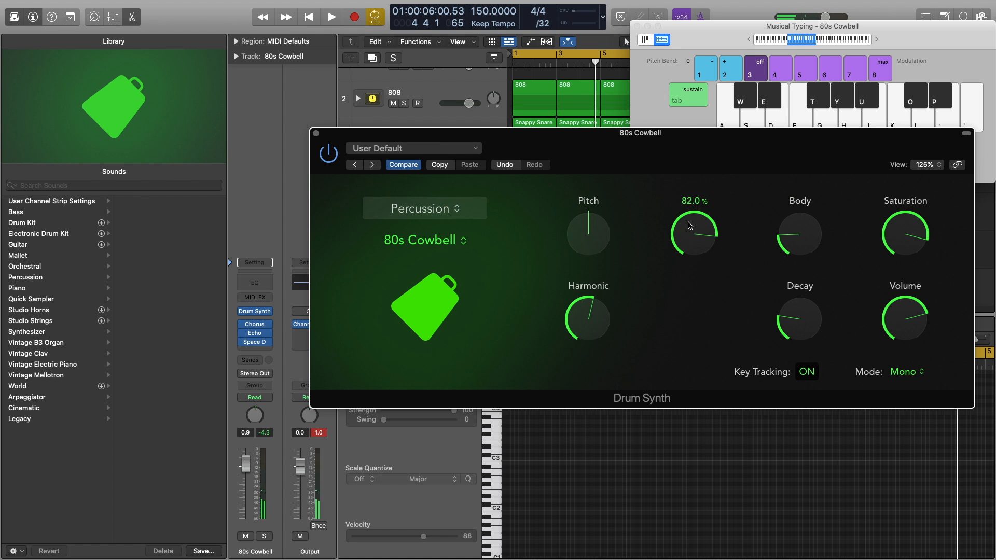
# Set the 80s Cowbell's Tone to slightly under halfway and its Harmonic to 0% while auditioning notes.
pyautogui.moveTo(690, 226); pyautogui.dragTo(678, 338)
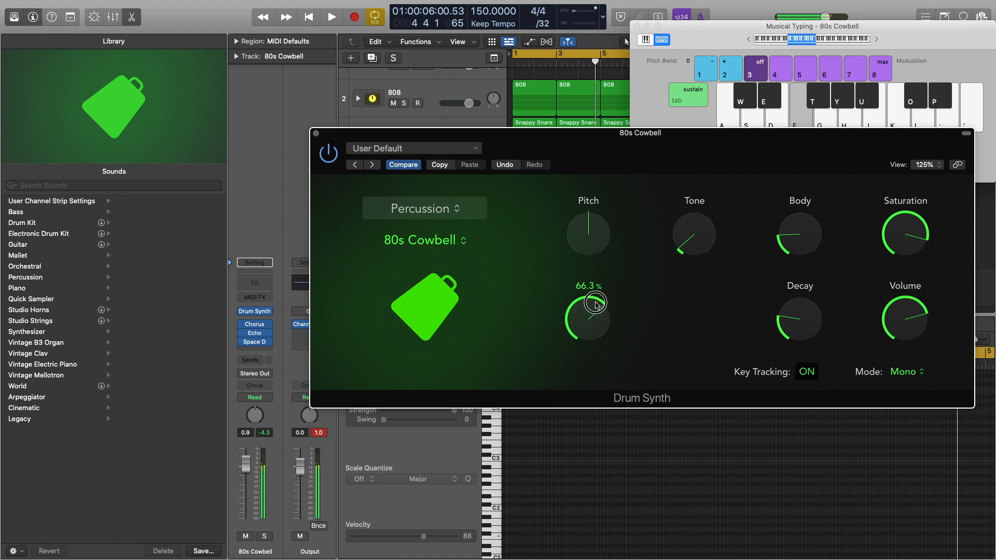
pyautogui.moveTo(596, 303); pyautogui.dragTo(592, 254)
pyautogui.moveTo(679, 249); pyautogui.dragTo(669, 193)
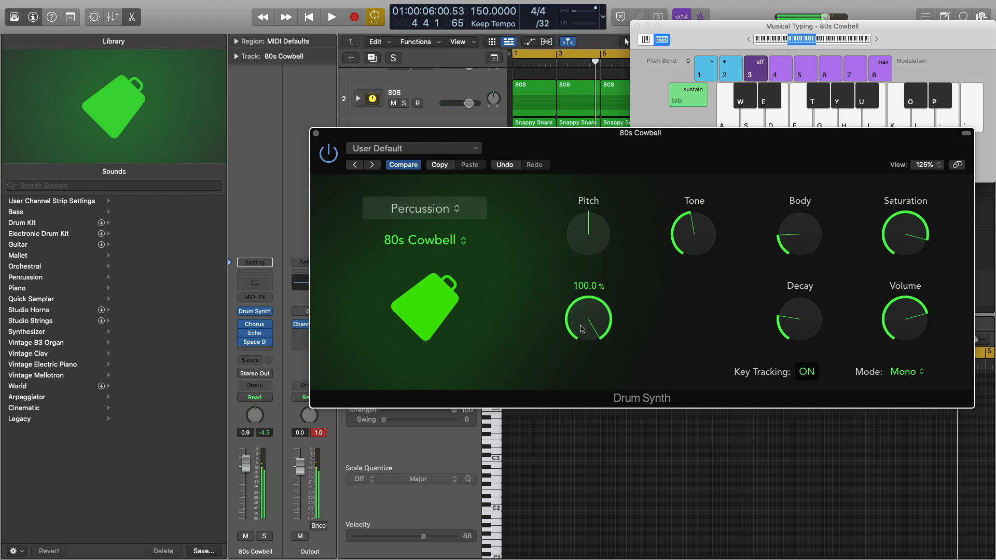
pyautogui.moveTo(582, 328); pyautogui.dragTo(573, 512)
pyautogui.press('f')
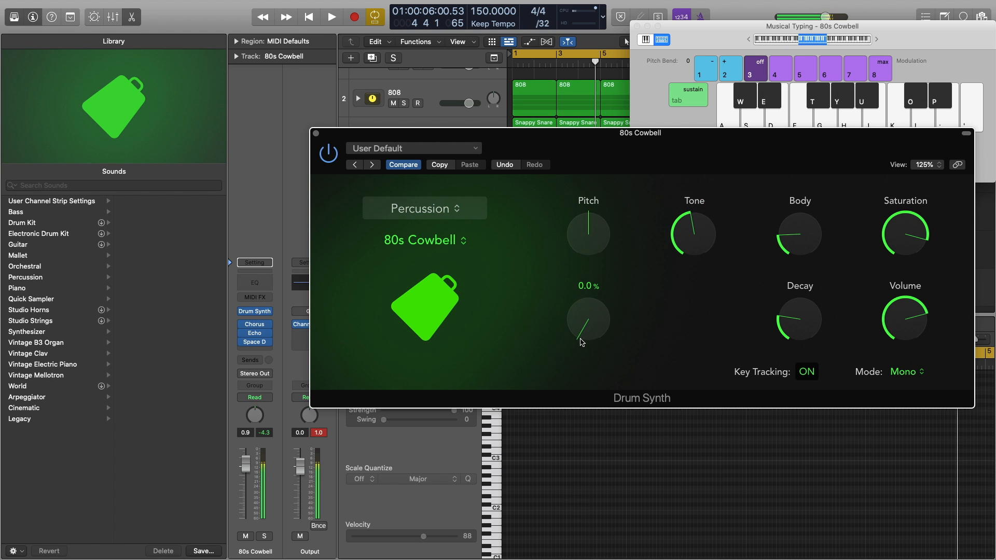
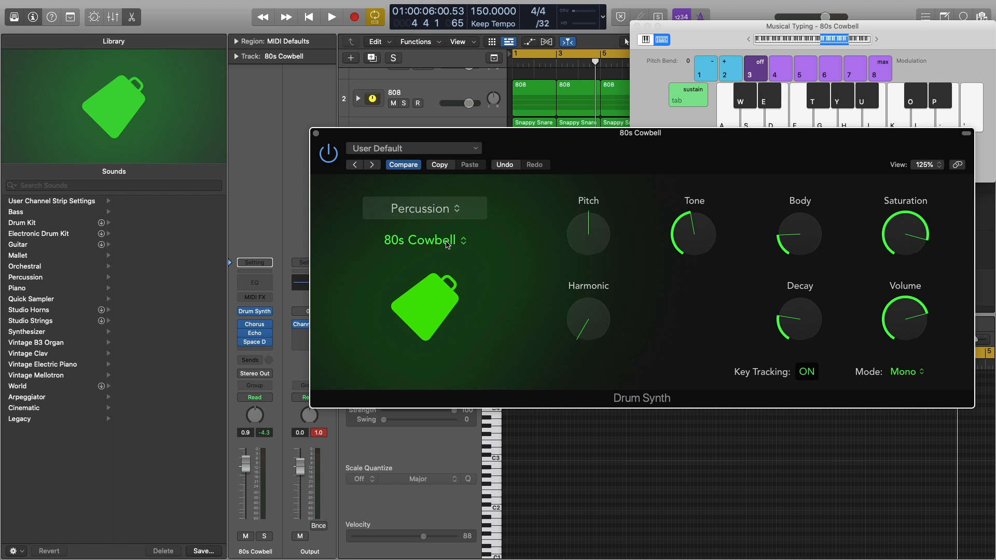
# Audition a cowbell melody around F, F-sharp and G-sharp in the C4 octave with Musical Typing.
pyautogui.press('f')
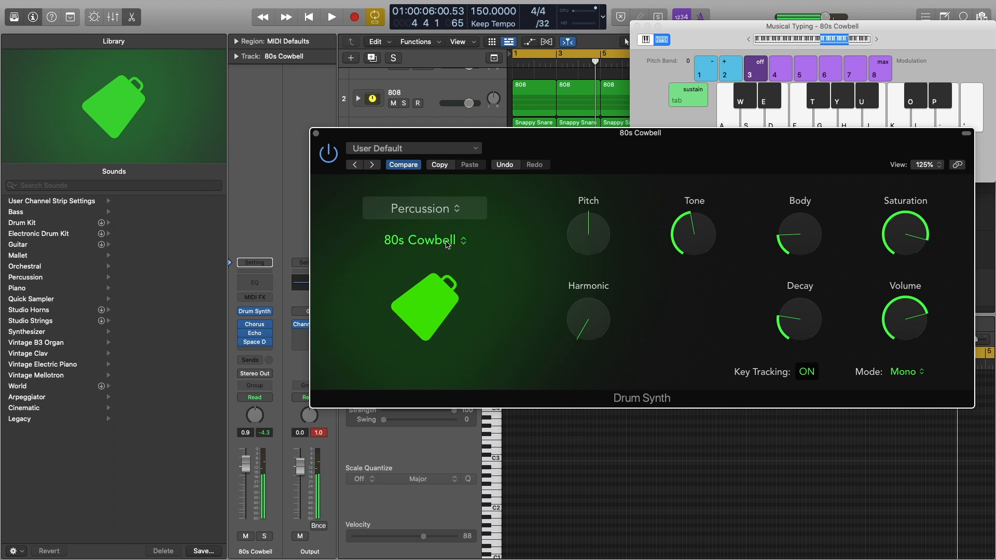
pyautogui.press('w')
pyautogui.press('d')
pyautogui.press('y')
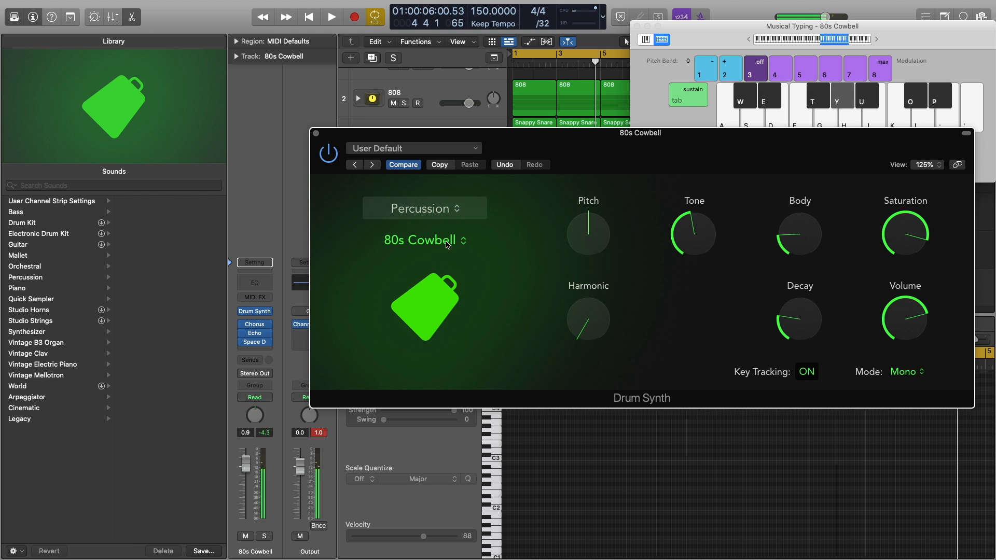
pyautogui.press('t')
pyautogui.press('f')
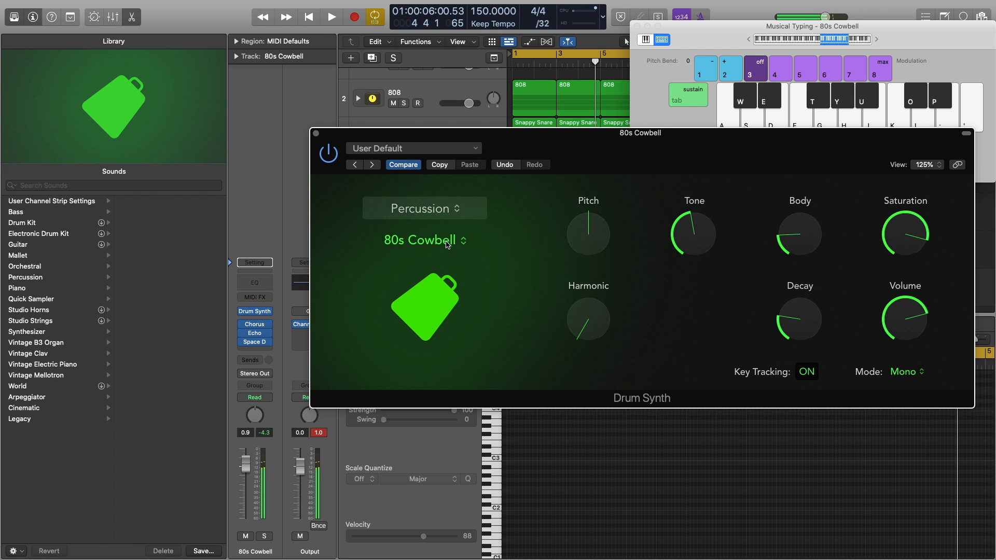
pyautogui.press('y')
pyautogui.press('t')
pyautogui.press('y')
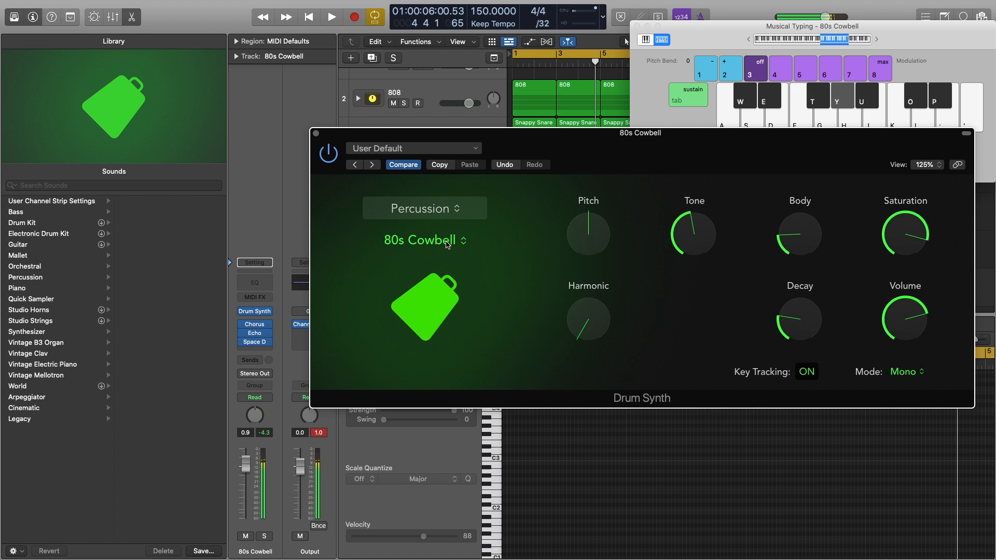
pyautogui.press('t')
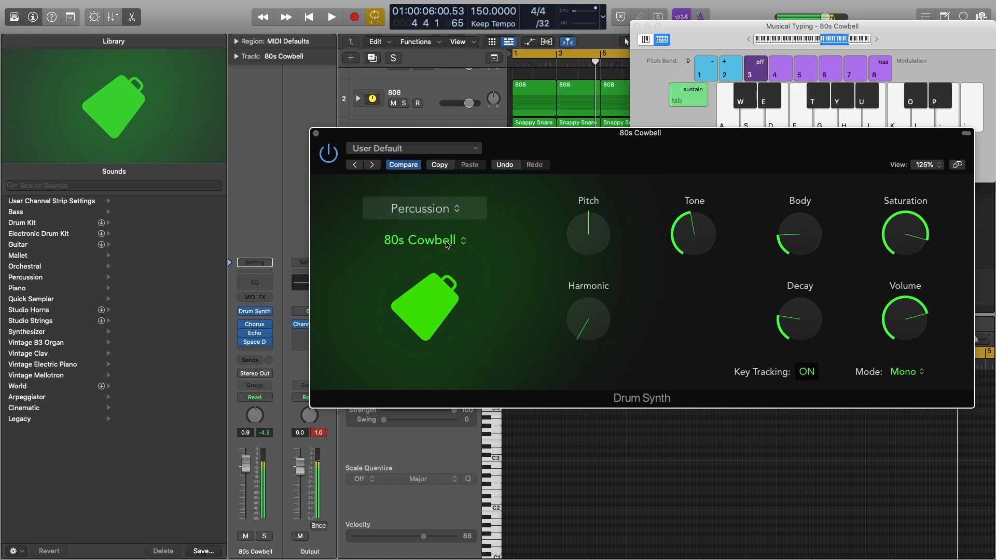
# Close the Drum Synth and Musical Typing windows and create an empty one-bar MIDI region at bar 1 on the 80s Cowbell track.
pyautogui.click(316, 134)
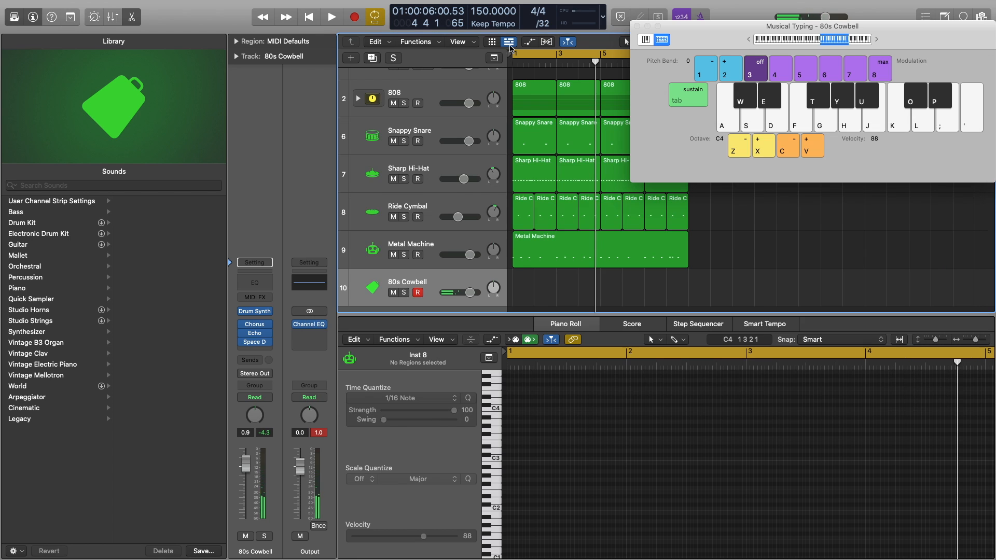
pyautogui.click(638, 27)
pyautogui.scroll(-1, 524, 270)
pyautogui.rightClick(522, 267)
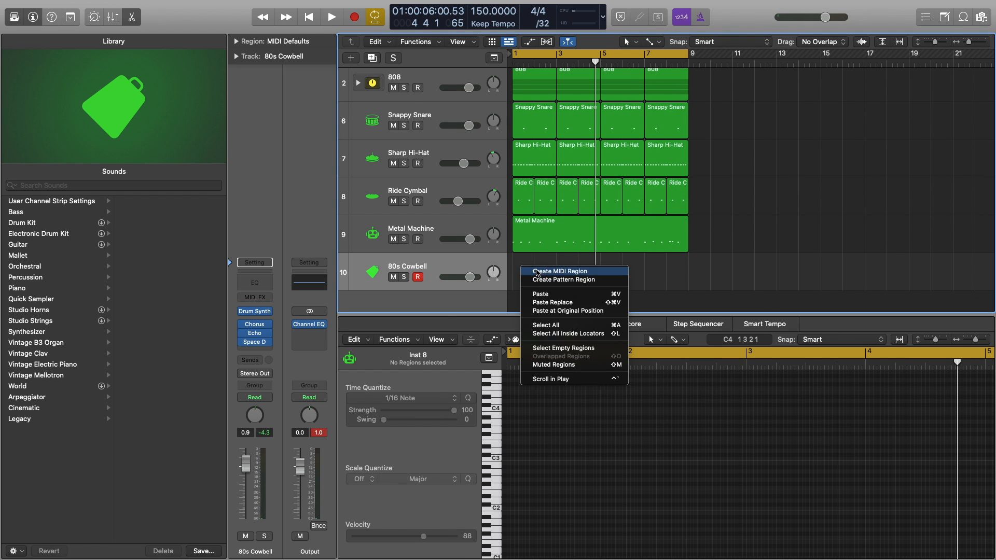
pyautogui.click(559, 272)
pyautogui.keyDown('ctrl'); pyautogui.keyDown('alt'); pyautogui.click(540, 275); pyautogui.keyUp('alt'); pyautogui.keyUp('ctrl')
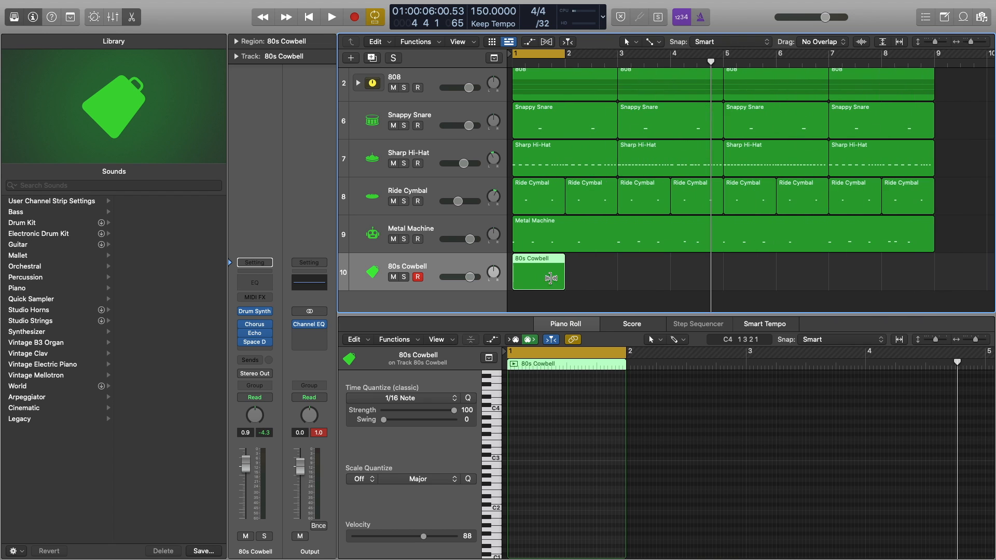
# Reopen Musical Typing, set its octave to C4, and set the 80s Cowbell volume to -3.7 dB while auditioning F.
pyautogui.hscroll(3, 525, 448)
pyautogui.hscroll(-10, 523, 448)
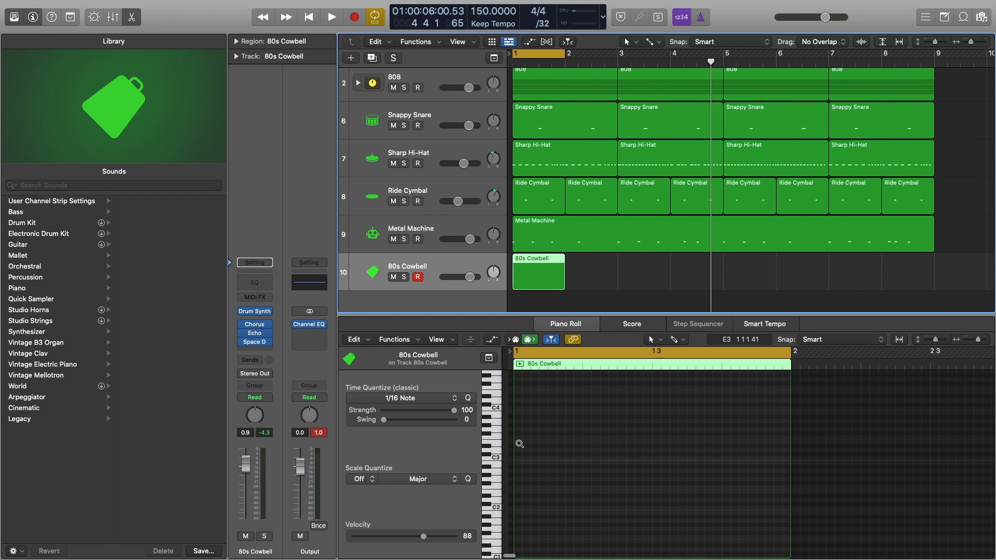
pyautogui.hscroll(3, 521, 447)
pyautogui.scroll(5, 523, 446)
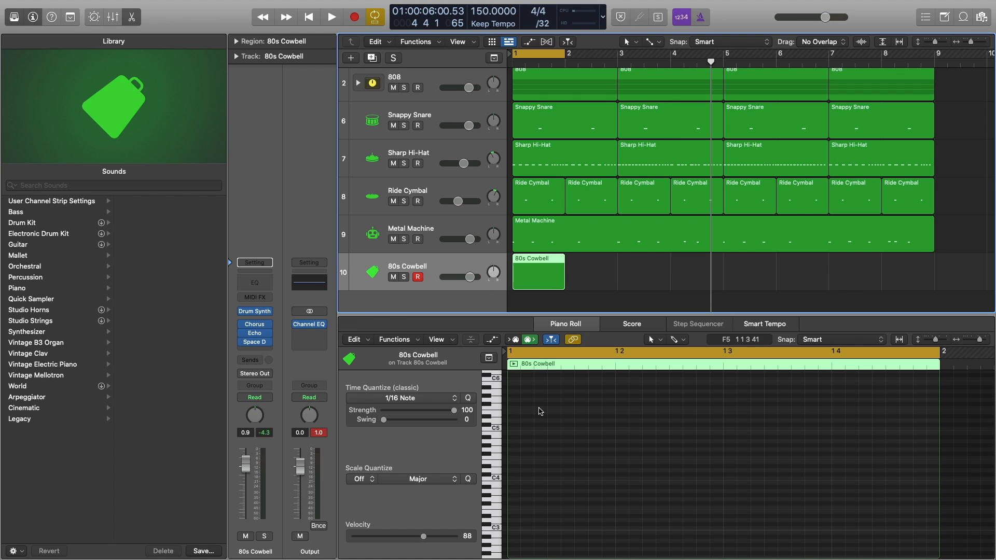
pyautogui.press('super+k')
pyautogui.press('f')
pyautogui.press('f')
pyautogui.press('f')
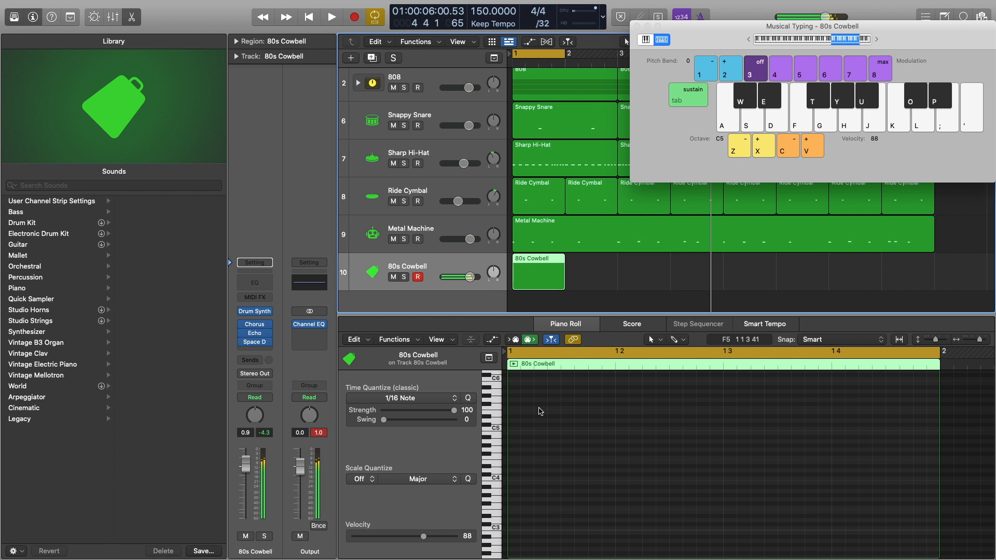
pyautogui.press('z')
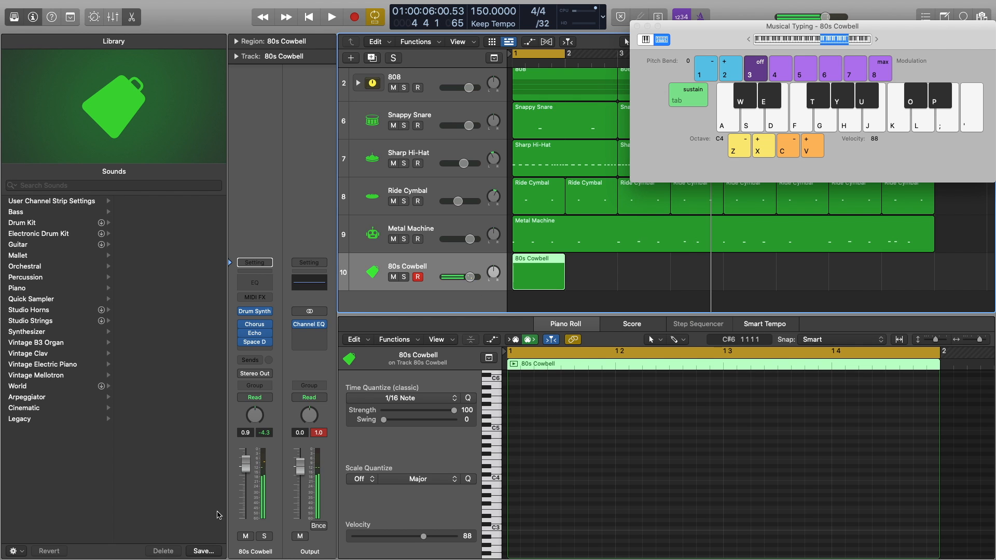
pyautogui.moveTo(246, 470); pyautogui.dragTo(249, 492)
pyautogui.press('f')
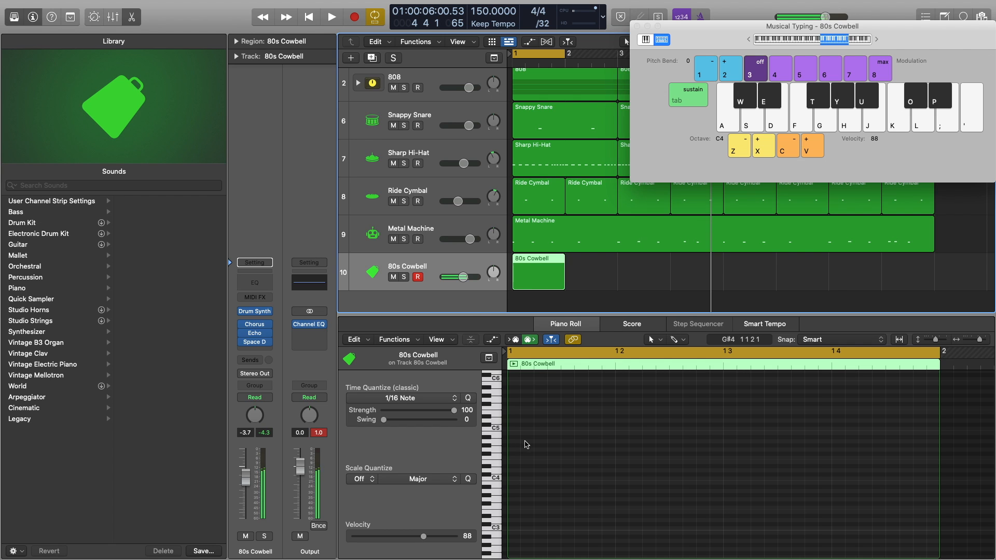
# Draw a short note at the start of the 80s Cowbell region and move it down to F4.
pyautogui.keyDown('super'); pyautogui.click(514, 431); pyautogui.keyUp('super')
pyautogui.moveTo(516, 432); pyautogui.dragTo(516, 460)
pyautogui.click(528, 463)
# Set the project's division to /16 and reopen the 80s Cowbell region in the Piano Roll.
pyautogui.click(549, 25)
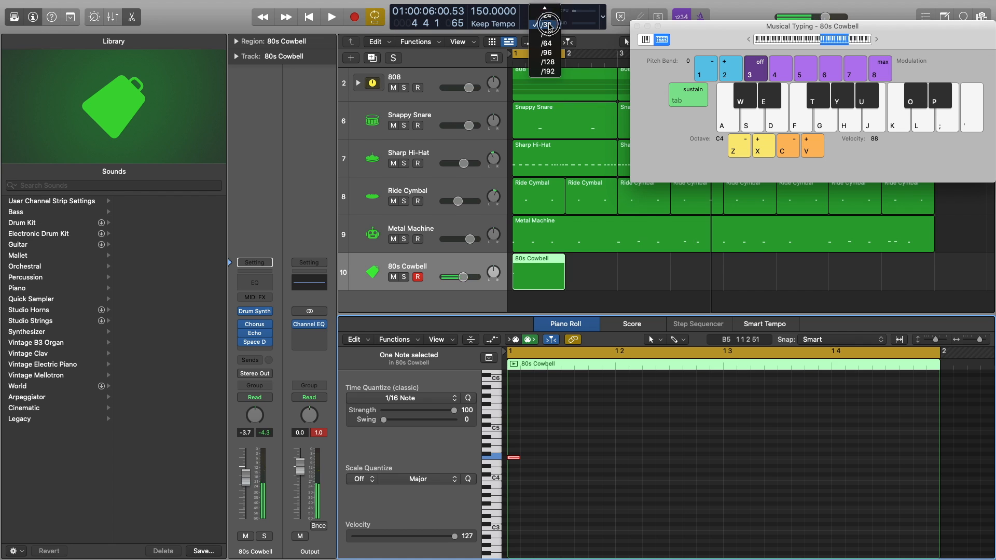
pyautogui.click(549, 16)
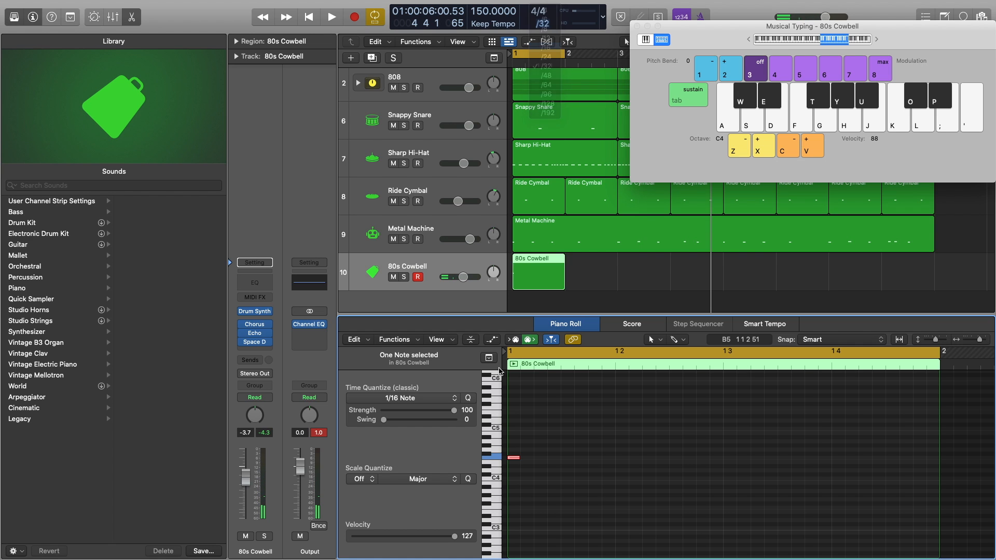
pyautogui.doubleClick(536, 283)
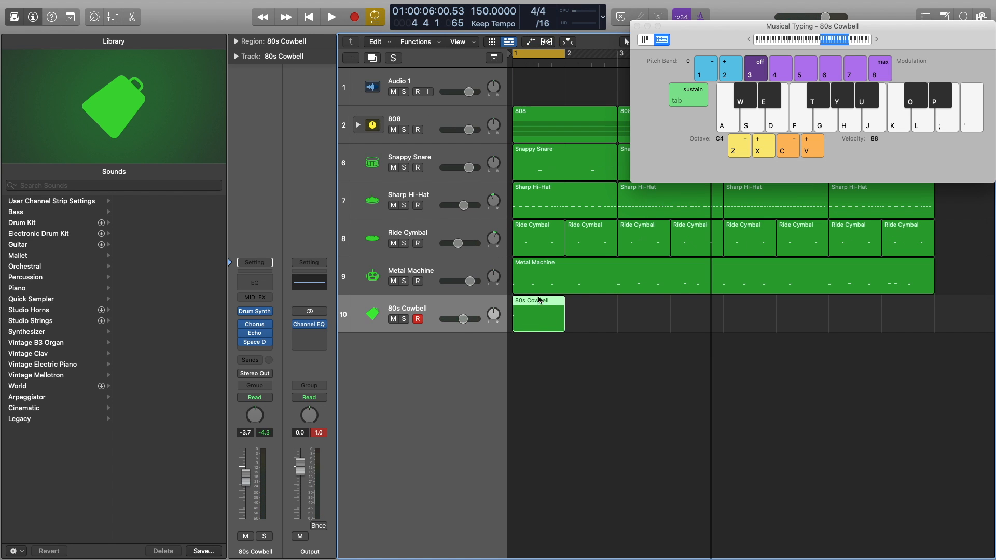
pyautogui.doubleClick(539, 316)
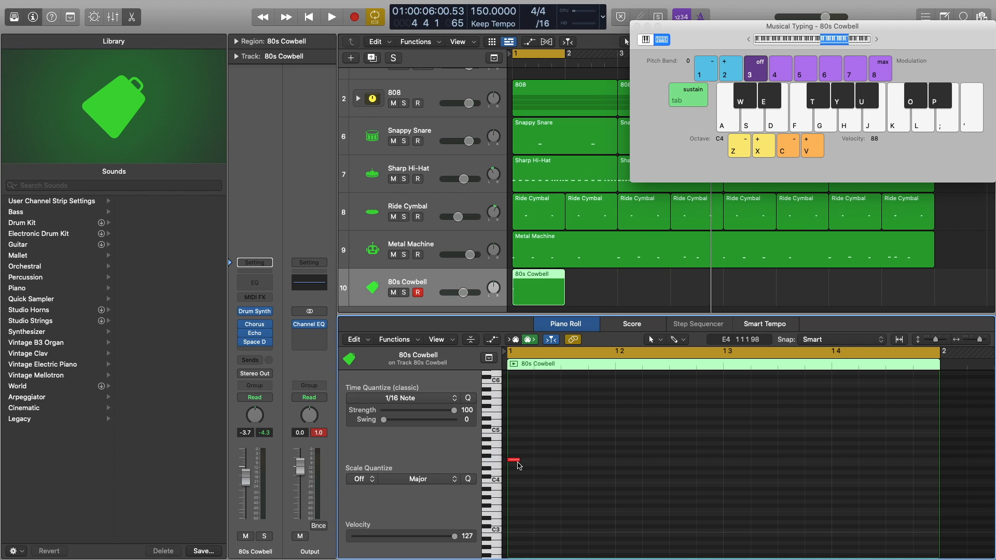
# Solo 80s Cowbell and continue its melody with G#4, F#4 and D#4 notes spaced an eighth note apart.
pyautogui.moveTo(534, 457); pyautogui.dragTo(544, 447)
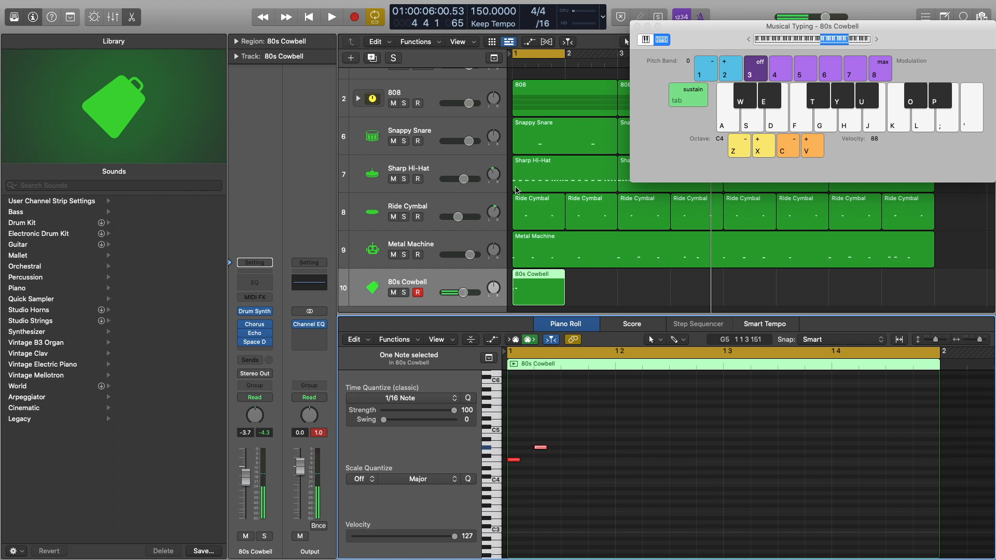
pyautogui.click(404, 293)
pyautogui.click(637, 26)
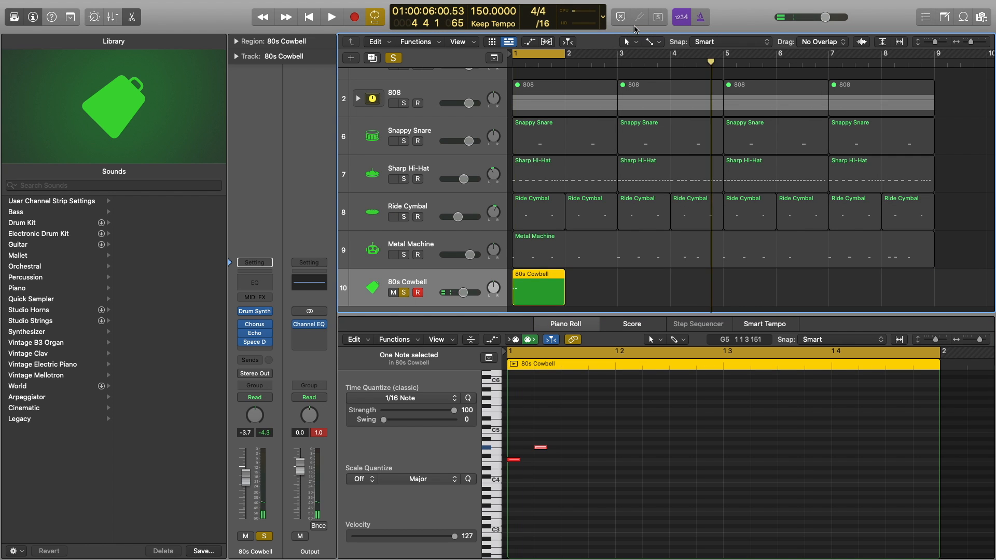
pyautogui.press('space')
pyautogui.moveTo(540, 449); pyautogui.dragTo(677, 470)
pyautogui.press('space')
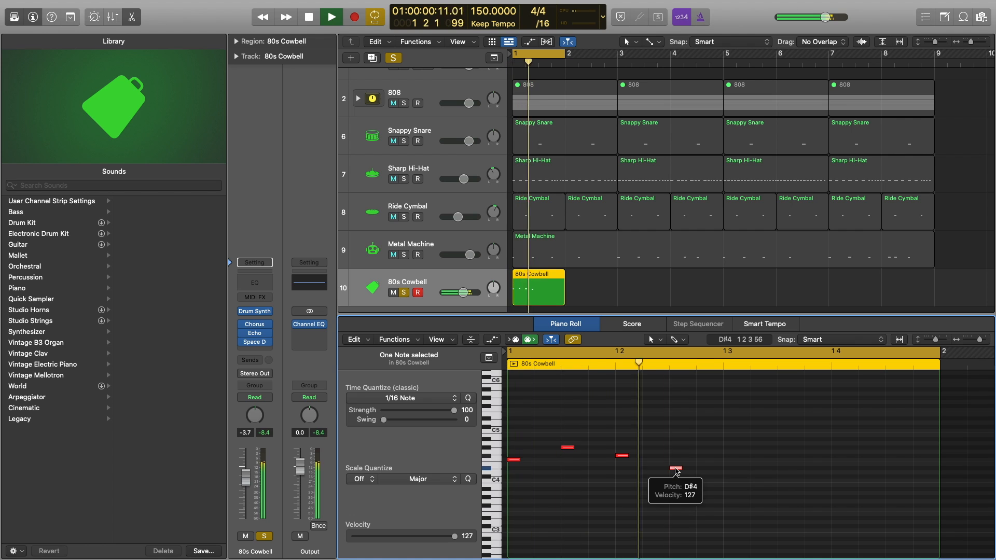
pyautogui.press('space')
# Copy the four-note 80s Cowbell phrase to beat 3 to fill the second half of the bar.
pyautogui.scroll(-4, 646, 450)
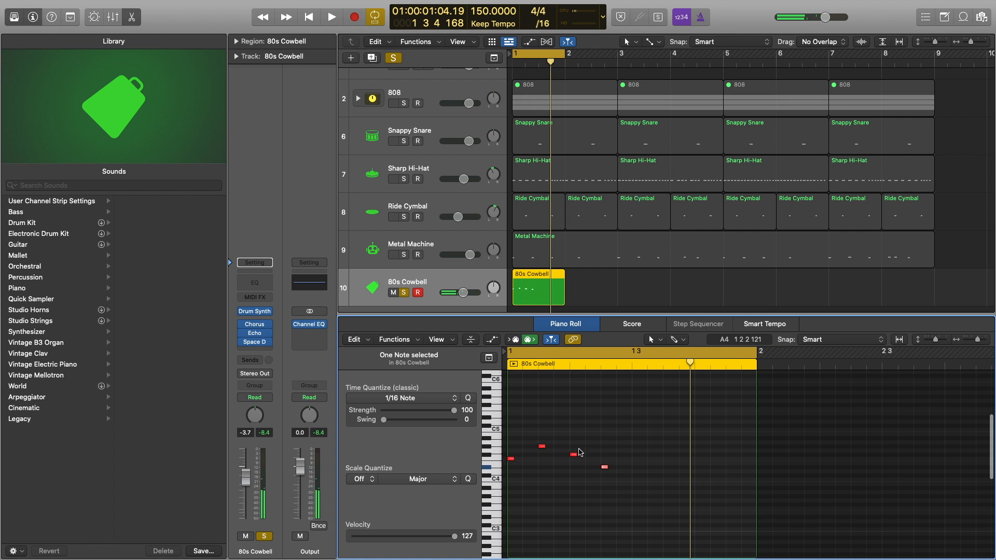
pyautogui.moveTo(638, 429); pyautogui.dragTo(510, 498)
pyautogui.moveTo(512, 459); pyautogui.dragTo(638, 463)
pyautogui.press('space')
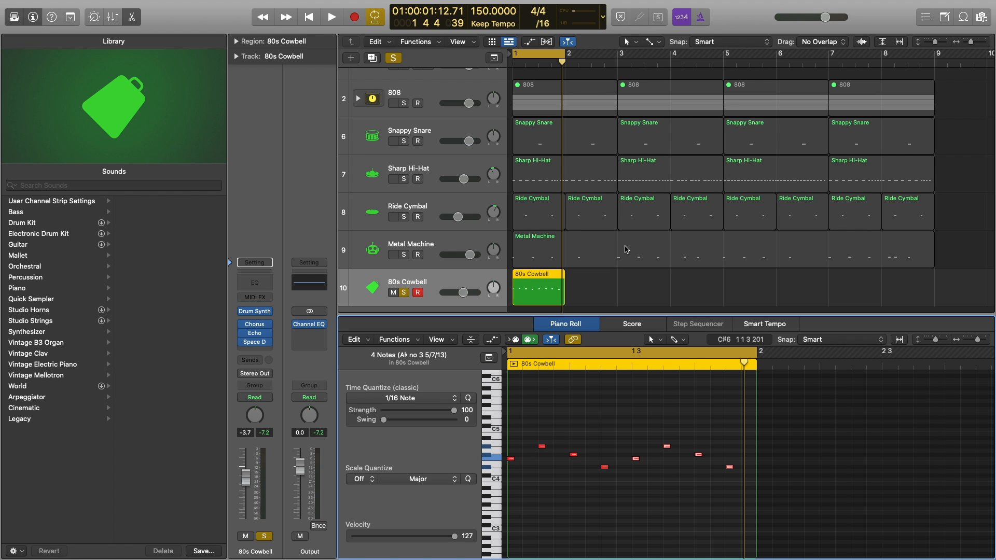
# Turn off cycle playback, unsolo 80s Cowbell and play the full beat from the start.
pyautogui.press('c')
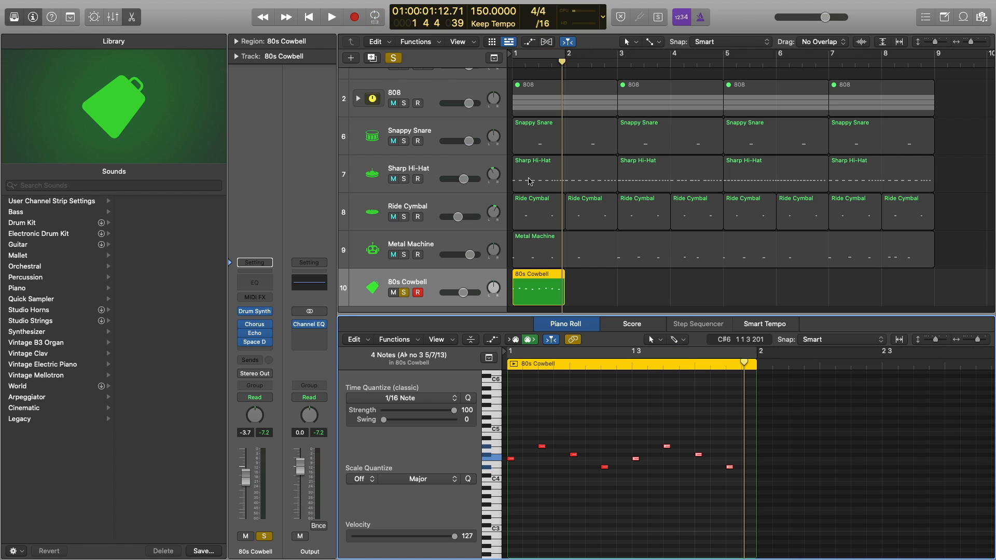
pyautogui.click(393, 58)
pyautogui.press('Return')
pyautogui.press('space')
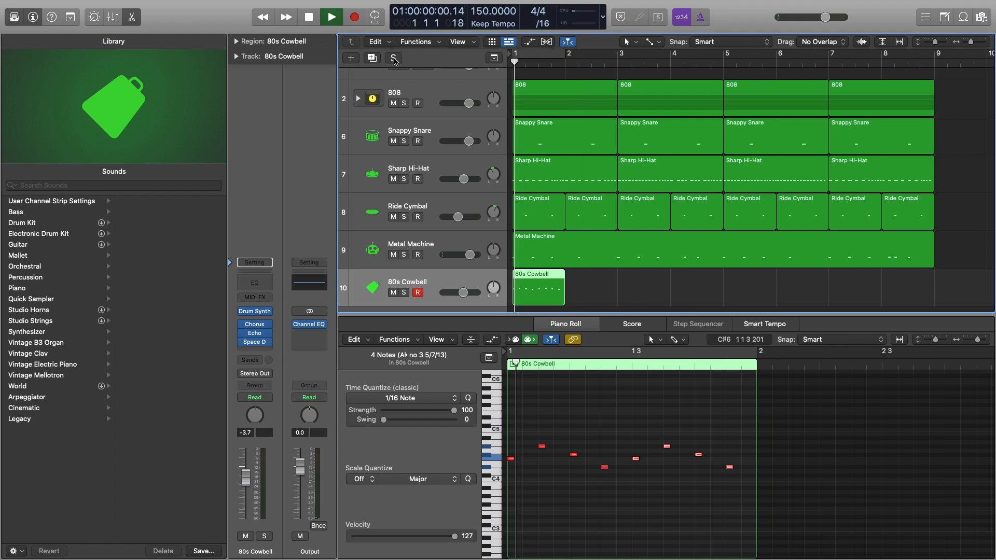
pyautogui.press('space')
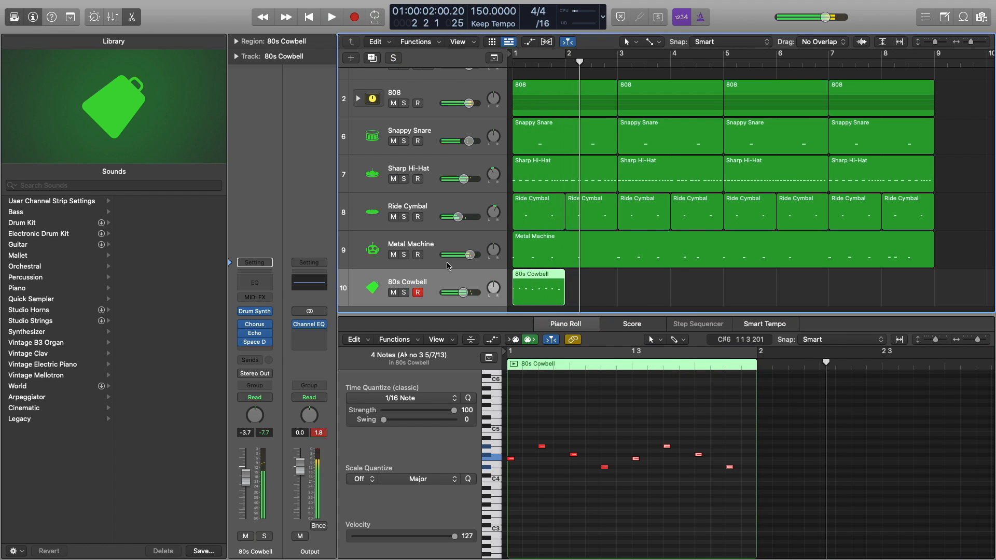
# Copy the one-bar 80s Cowbell region to bars 2 through 4 and mute the Metal Machine track.
pyautogui.moveTo(542, 286); pyautogui.dragTo(593, 286)
pyautogui.moveTo(660, 282)
pyautogui.mouseDown()
pyautogui.moveTo(546, 291)
pyautogui.moveTo(666, 285)
pyautogui.mouseUp()
pyautogui.click(392, 255)
# Set the 80s Cowbell volume to -4.4 dB while the beat plays.
pyautogui.press('space')
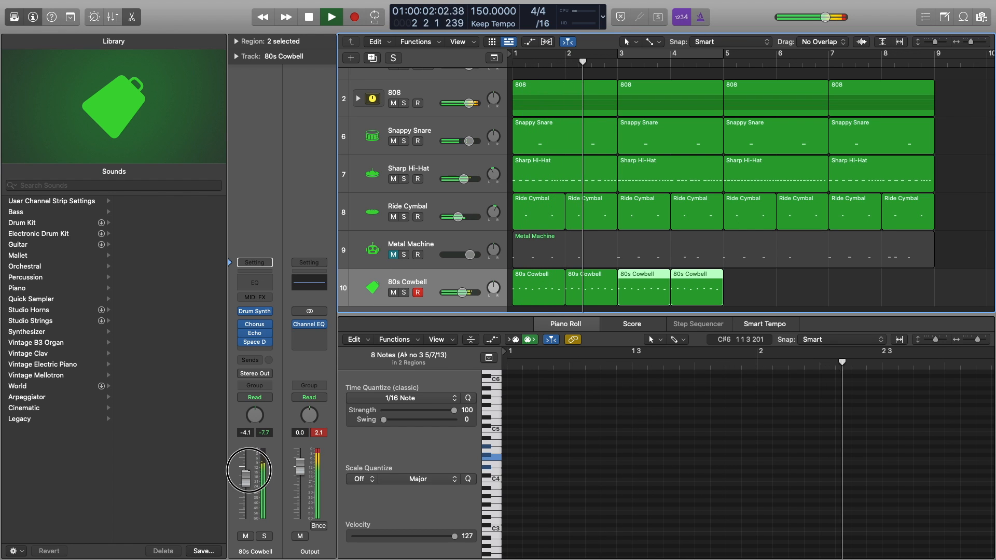
pyautogui.moveTo(249, 472); pyautogui.dragTo(249, 474)
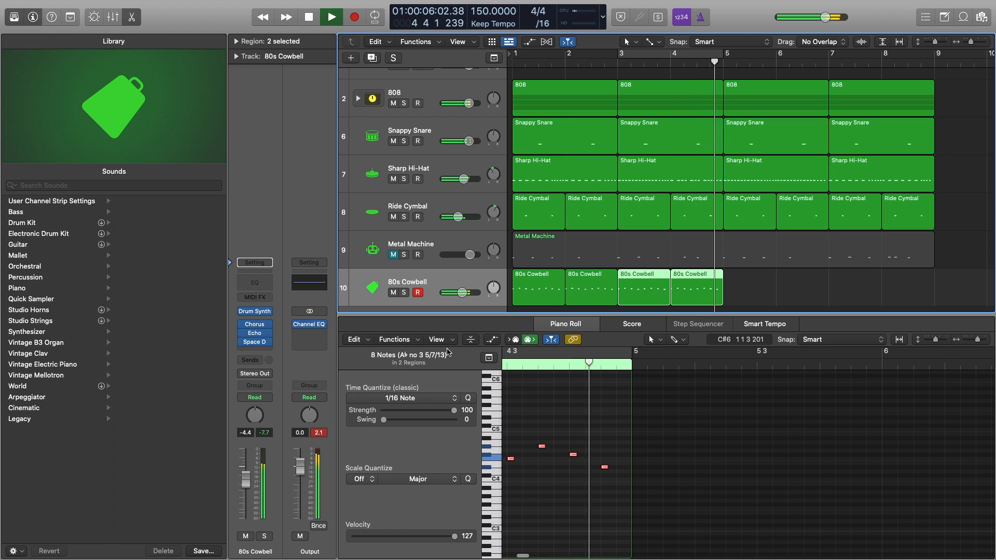
pyautogui.press('space')
# Transpose all notes in the four 80s Cowbell regions up one octave and play from the start.
pyautogui.click(772, 286)
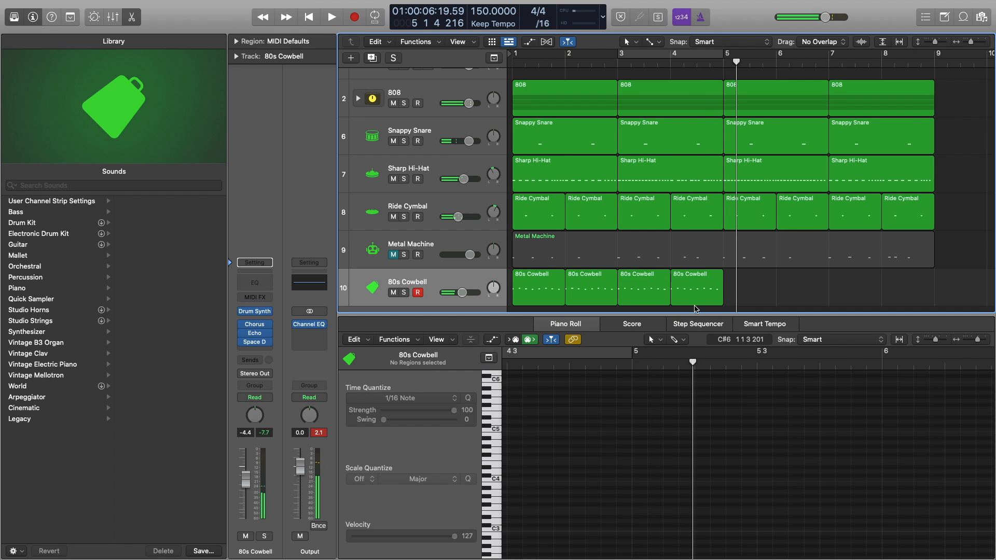
pyautogui.moveTo(738, 294); pyautogui.dragTo(568, 299)
pyautogui.moveTo(795, 289); pyautogui.dragTo(569, 302)
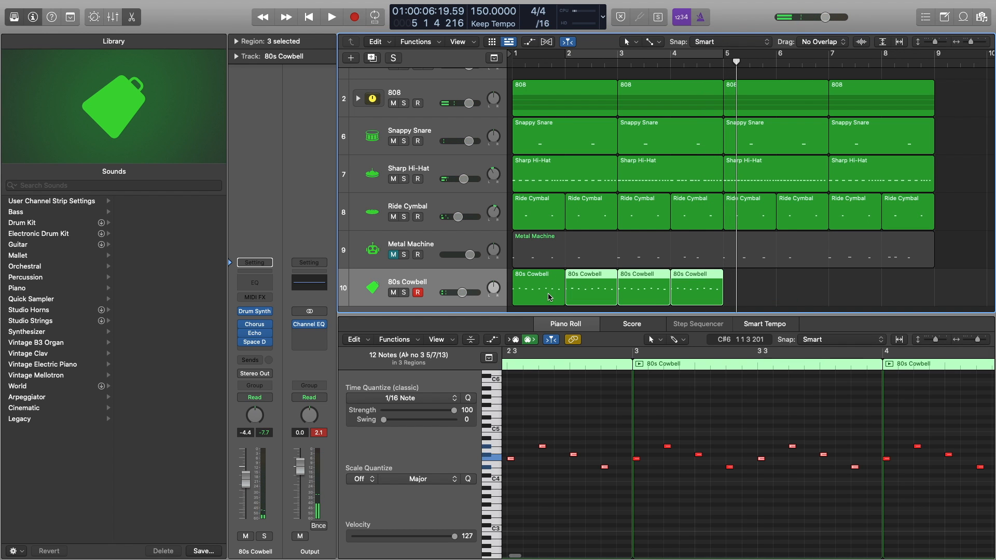
pyautogui.moveTo(782, 293); pyautogui.dragTo(527, 304)
pyautogui.click(555, 414)
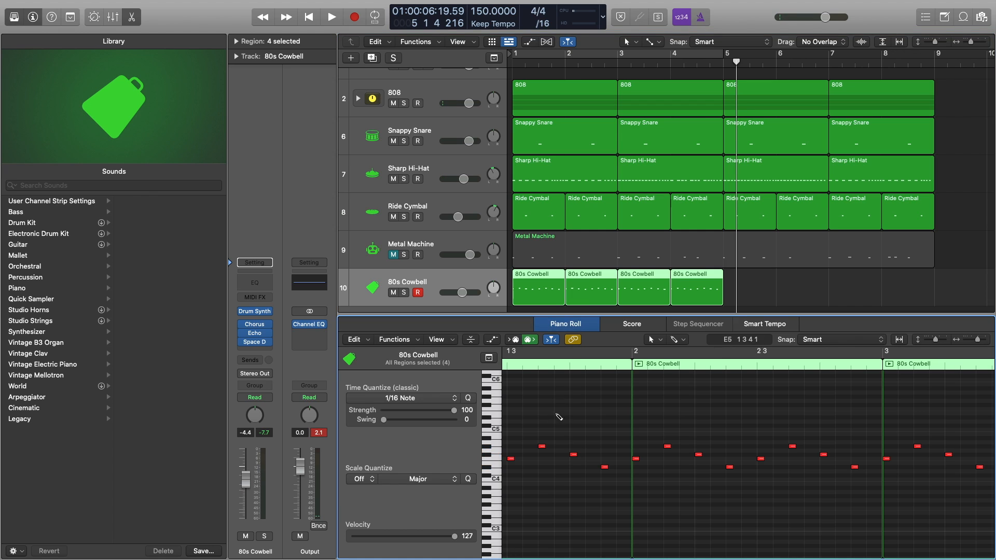
pyautogui.press('super+a')
pyautogui.moveTo(542, 449); pyautogui.dragTo(543, 395)
pyautogui.press('Return')
pyautogui.press('space')
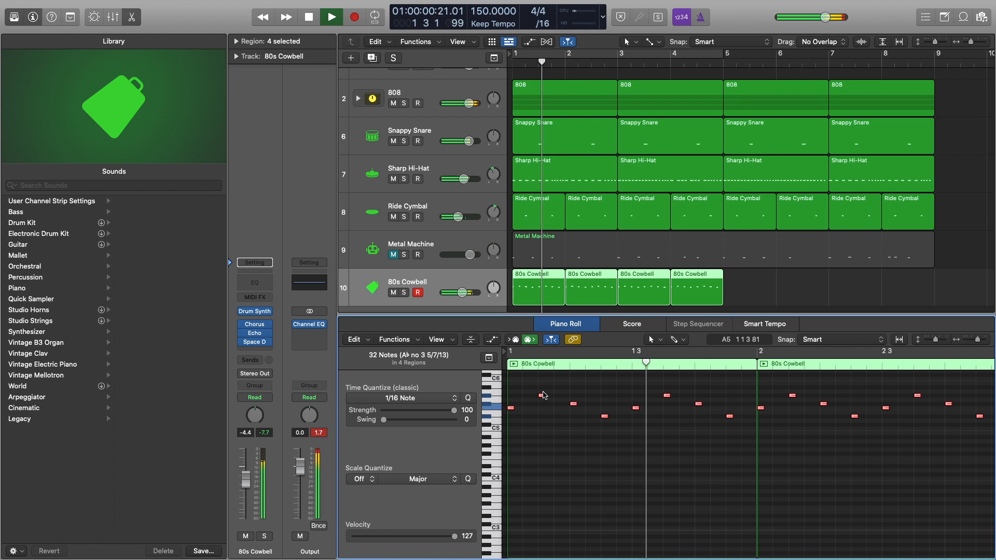
# Lower the 80s Cowbell volume to -10.8 dB and solo the track to hear it alone.
pyautogui.moveTo(246, 480); pyautogui.dragTo(245, 489)
pyautogui.press('s')
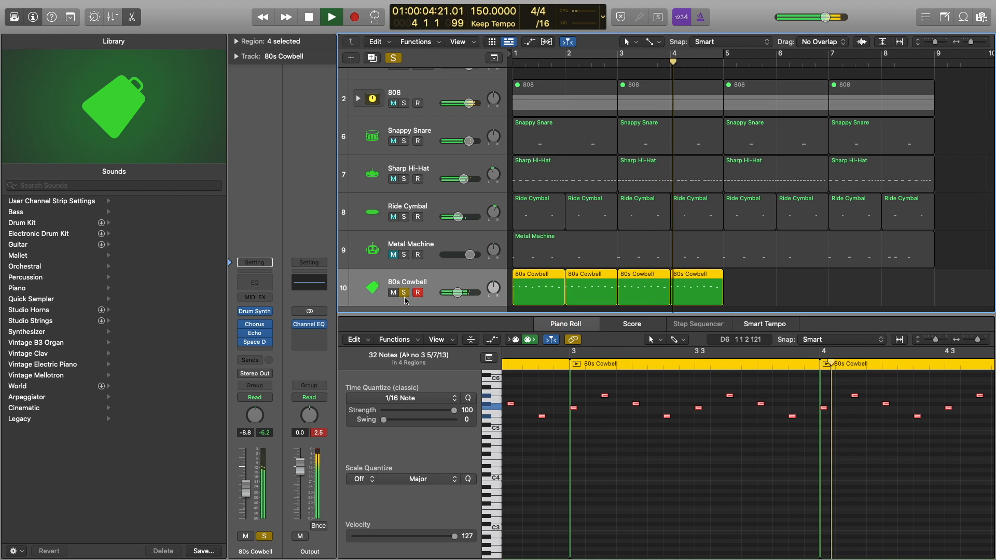
pyautogui.press('space')
pyautogui.scroll(-3, 235, 499)
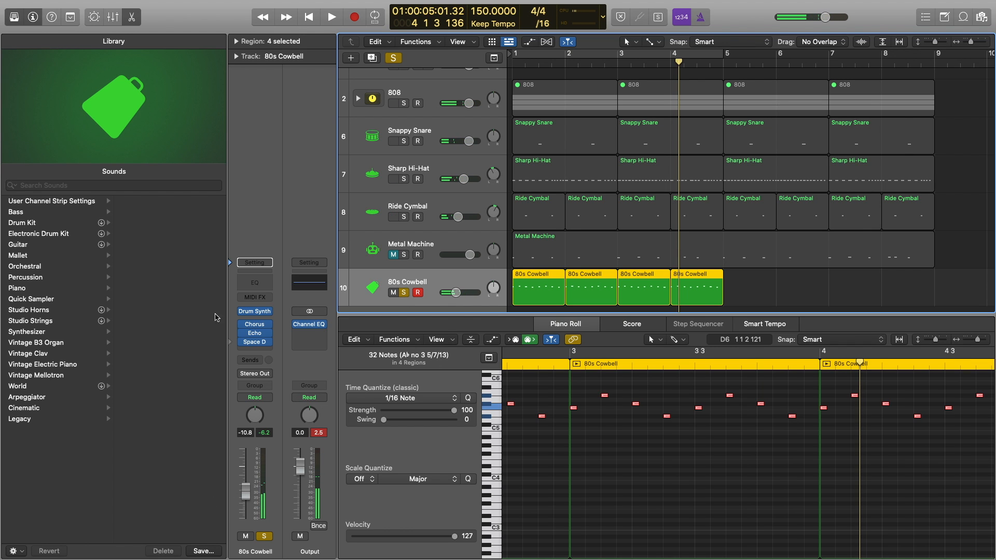
# Load the 03.4s Warm Hall preset with Wet at -10.0 dB in the cowbell's Space Designer, and unsolo the track during playback.
pyautogui.click(252, 342)
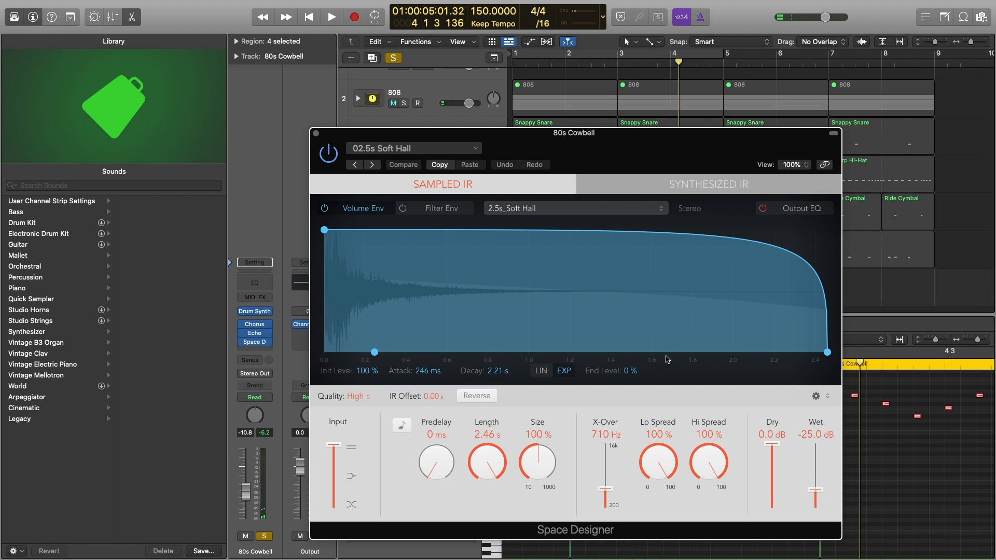
pyautogui.click(423, 148)
pyautogui.moveTo(426, 367)
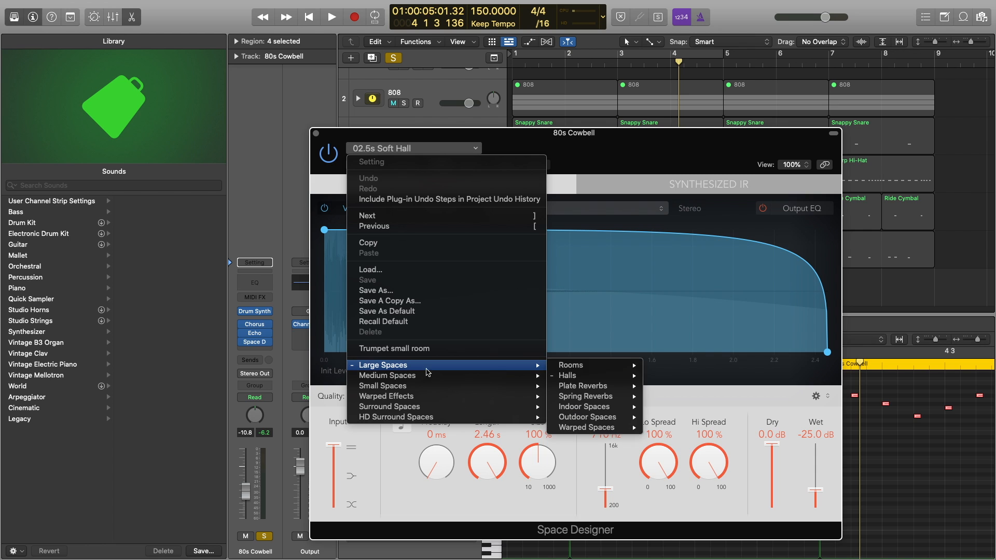
pyautogui.moveTo(564, 370)
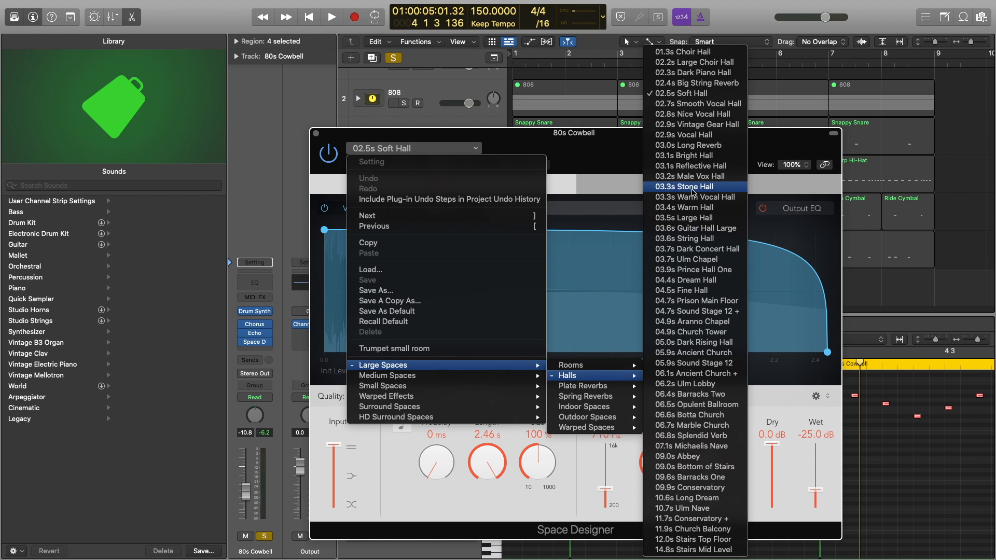
pyautogui.click(704, 210)
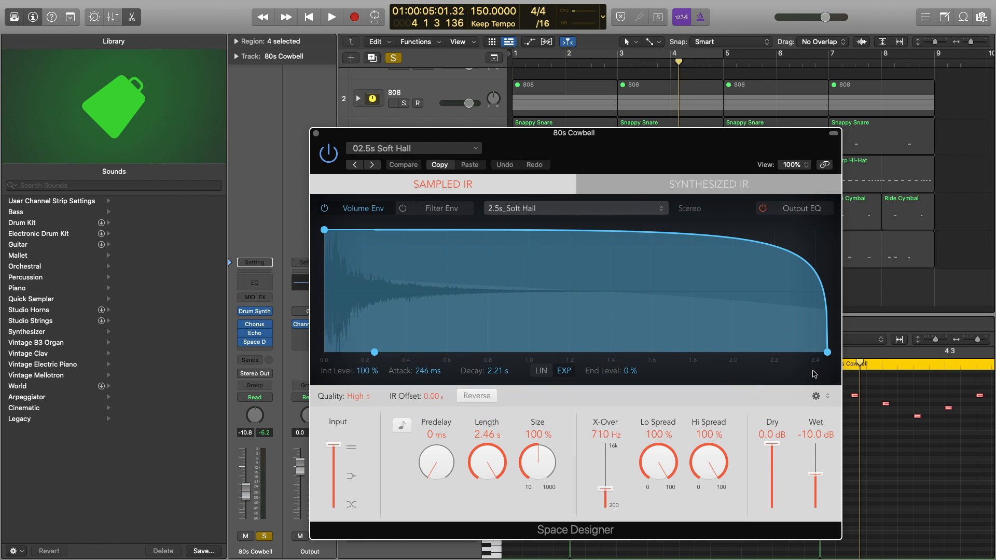
pyautogui.press('space')
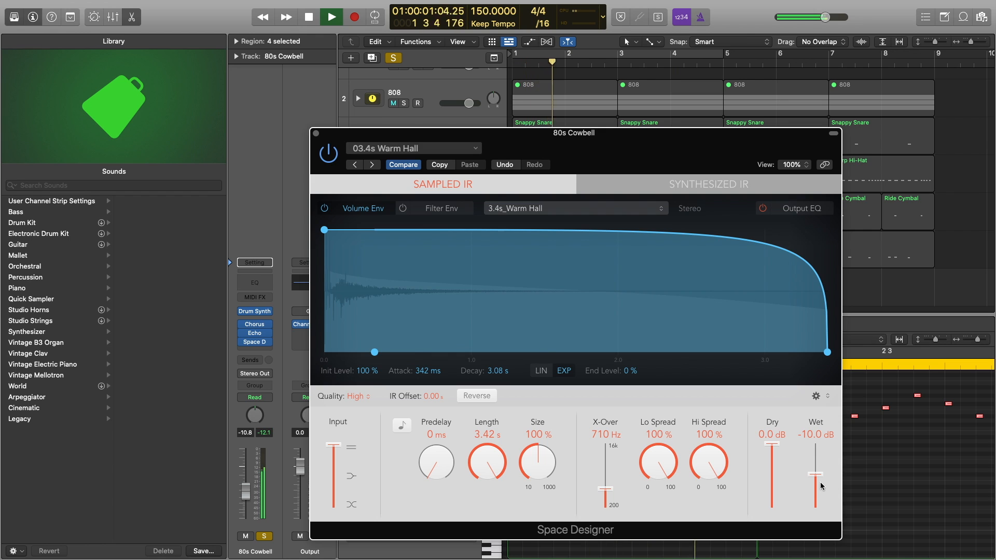
pyautogui.press('s')
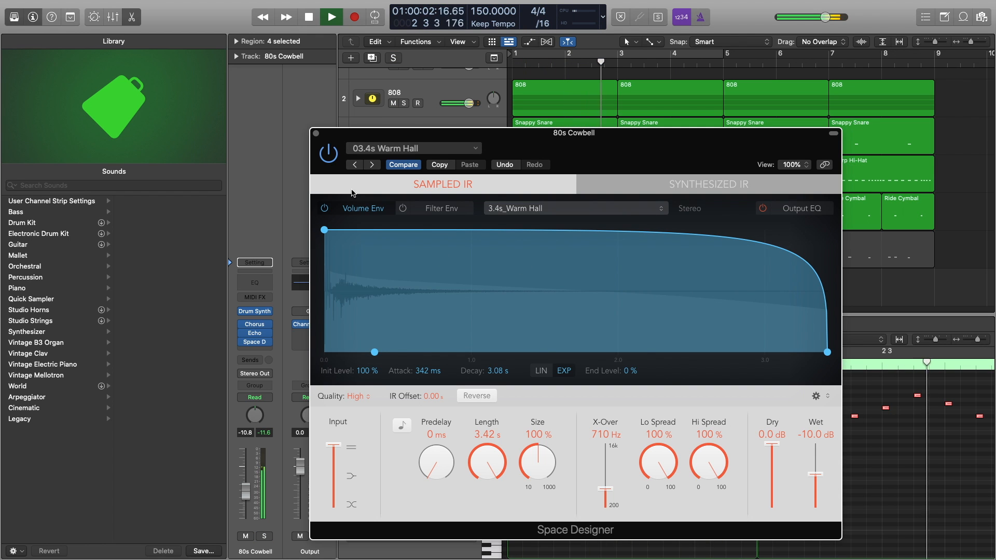
pyautogui.click(316, 133)
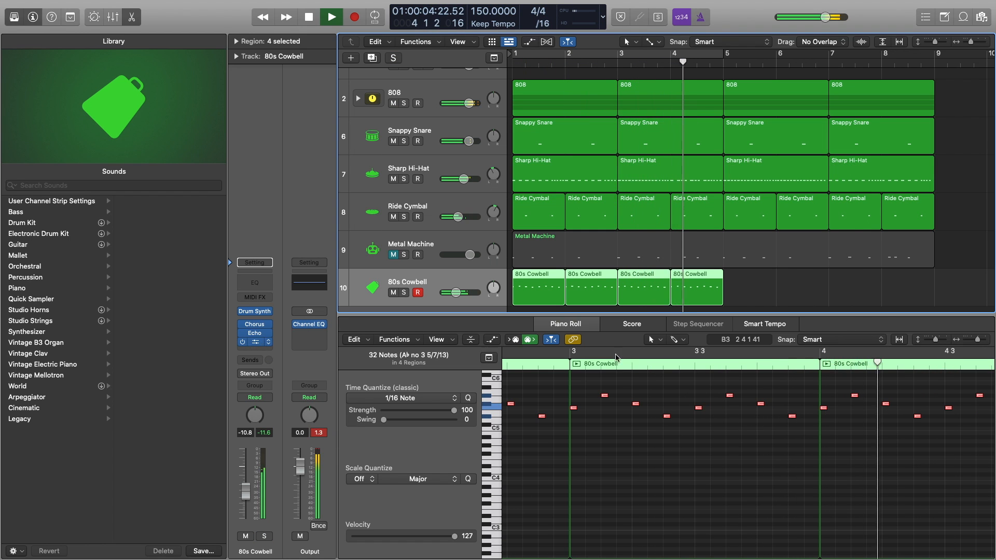
# Set the cowbell's Space Designer Wet level to -19.5 dB and the 80s Cowbell volume to -16.2 dB during playback.
pyautogui.click(256, 343)
pyautogui.press('space')
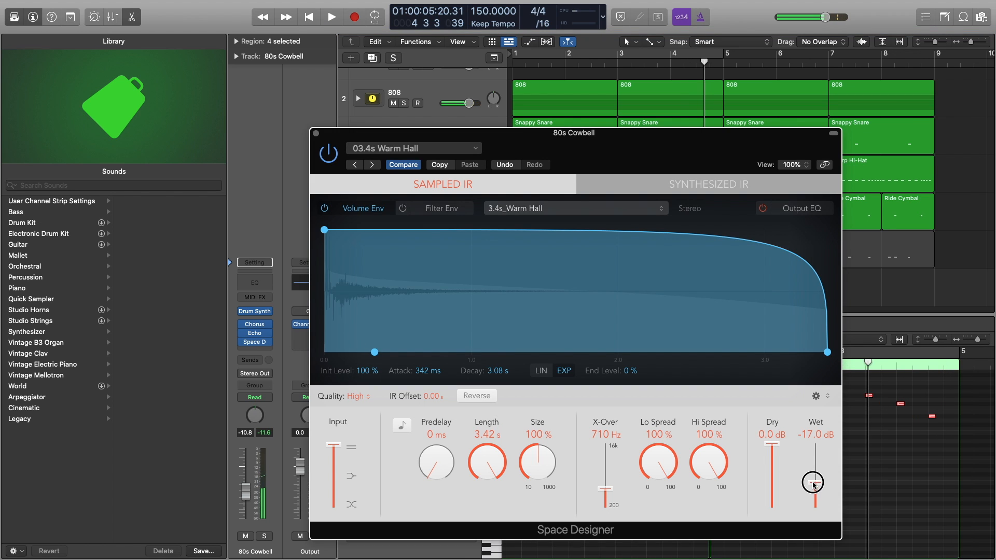
pyautogui.press('Return')
pyautogui.press('space')
pyautogui.moveTo(245, 490); pyautogui.dragTo(246, 502)
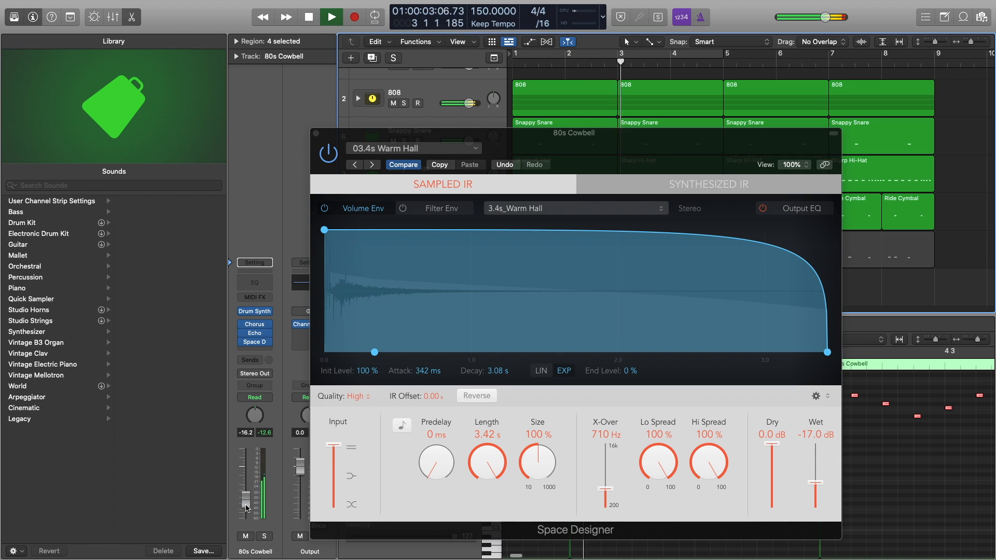
pyautogui.moveTo(821, 487); pyautogui.dragTo(820, 490)
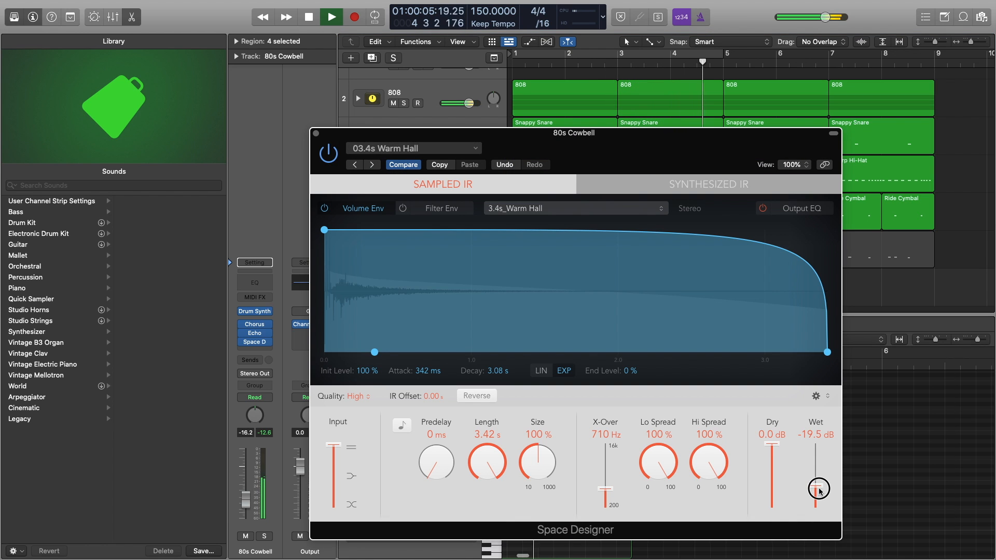
pyautogui.click(316, 134)
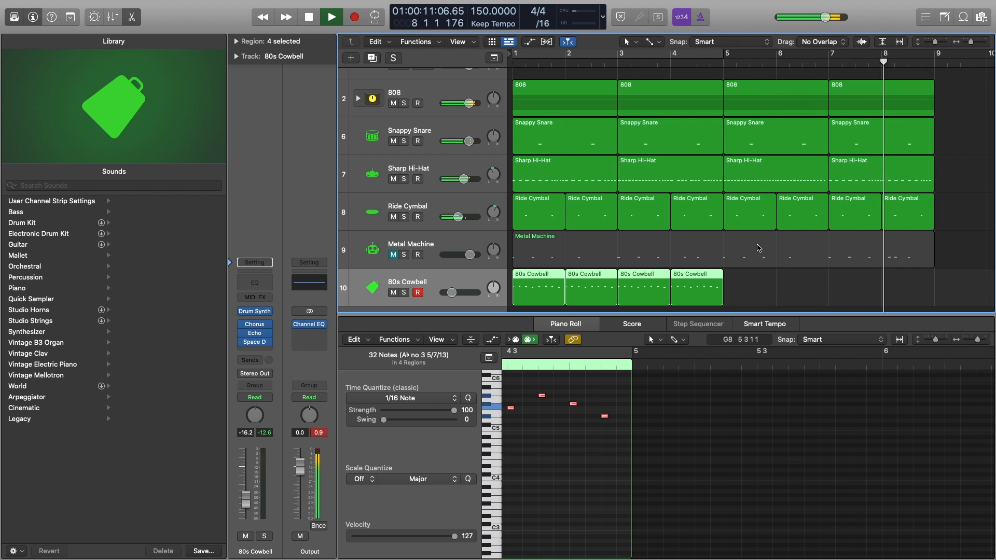
# Copy the four 80s Cowbell regions to bars 5 through 8.
pyautogui.press('space')
pyautogui.keyDown('ctrl'); pyautogui.keyDown('alt'); pyautogui.click(741, 285); pyautogui.keyUp('alt'); pyautogui.keyUp('ctrl')
pyautogui.moveTo(703, 286); pyautogui.dragTo(668, 295)
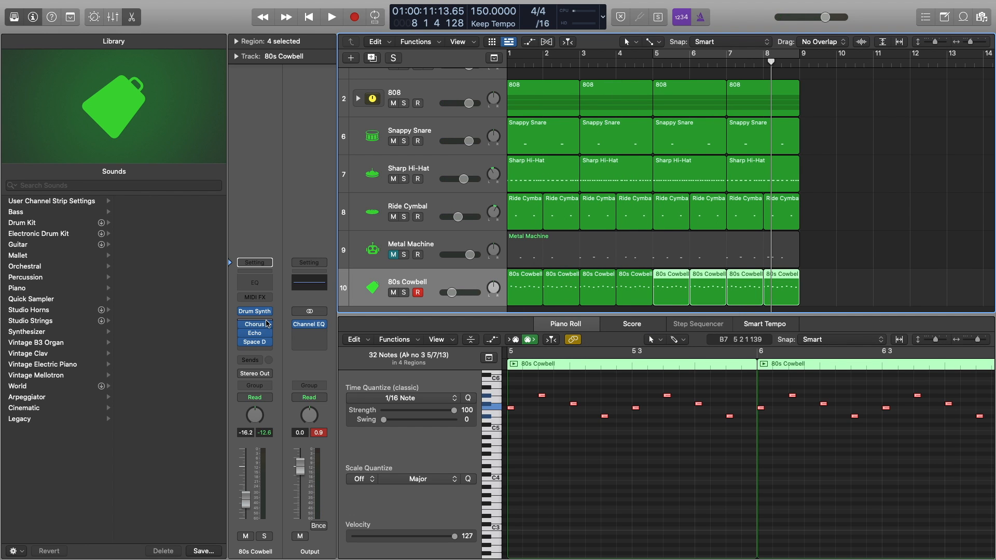
# Insert a Tremolo effect between Chorus and Echo on the 80s Cowbell track and play from the start.
pyautogui.click(262, 330)
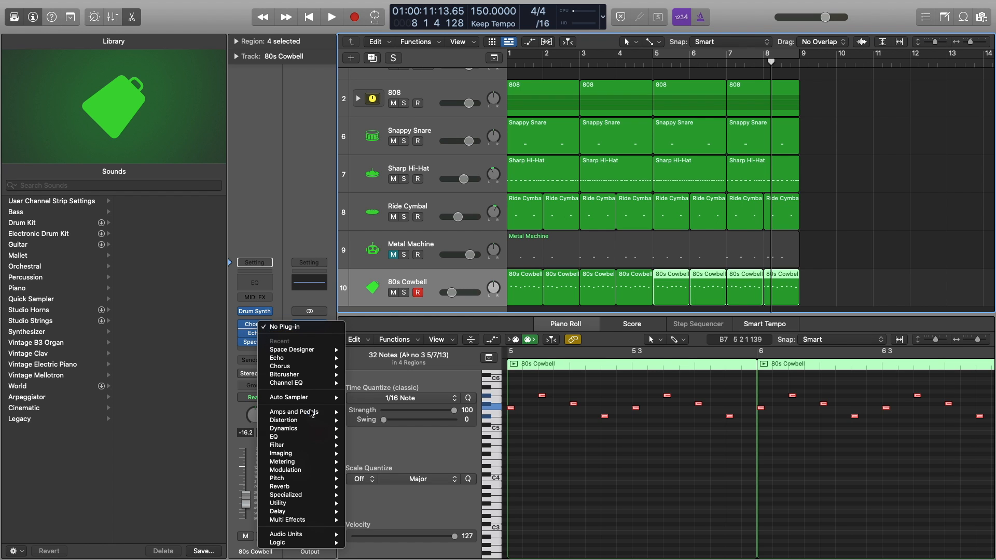
pyautogui.moveTo(298, 473)
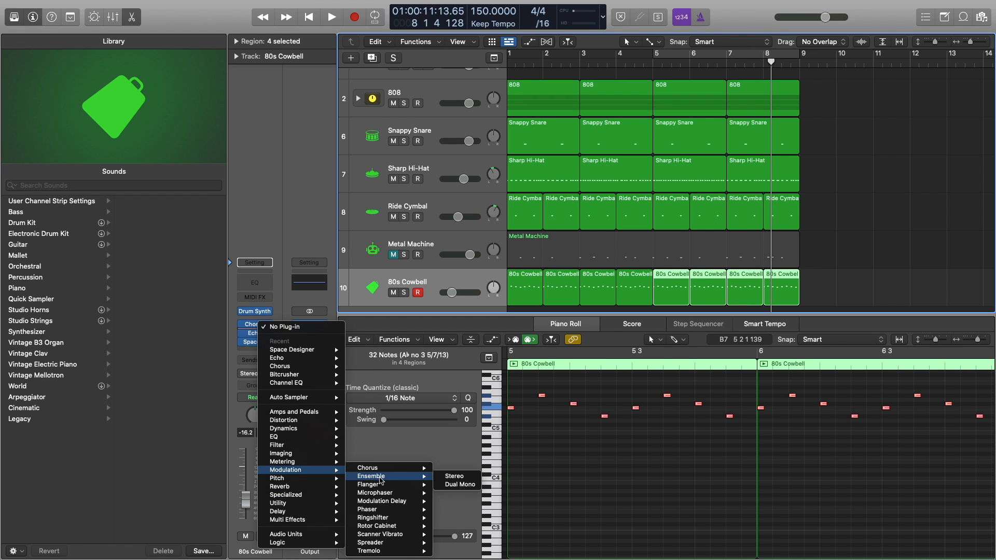
pyautogui.moveTo(394, 554)
pyautogui.click(455, 543)
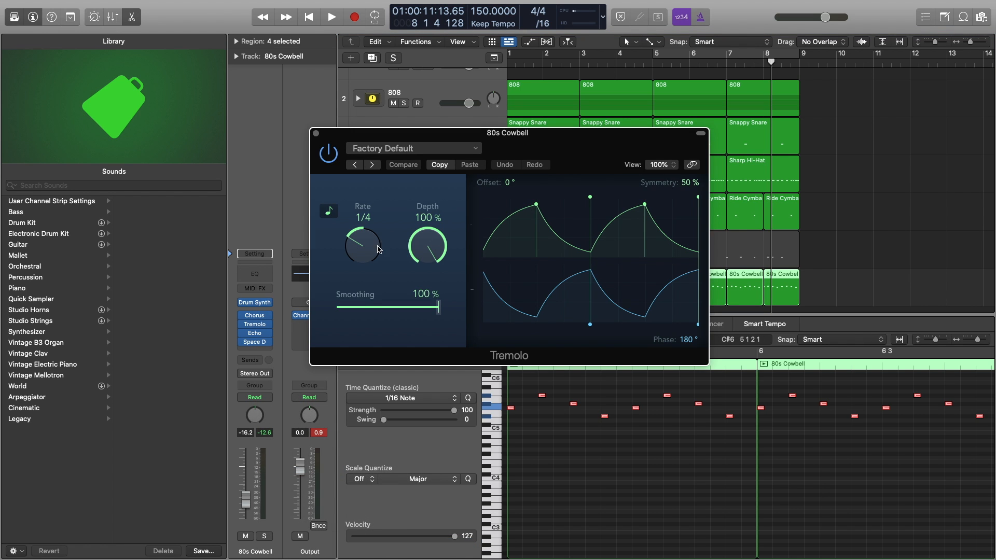
pyautogui.press('space')
pyautogui.press('Return')
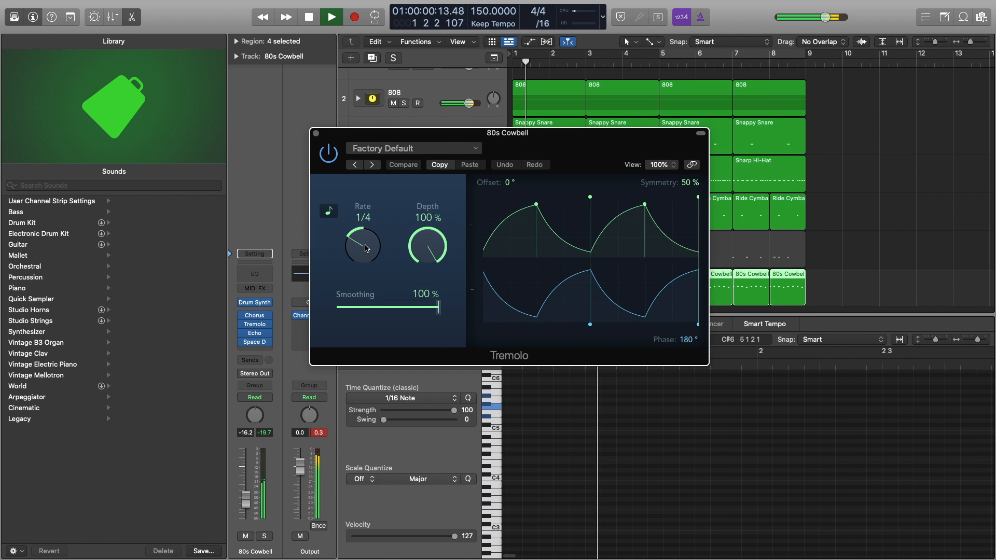
# Set the 80s Cowbell's Tremolo to rate 1/1, smoothing 99% and depth 81%, and raise the track's fader to -14.0 dB.
pyautogui.moveTo(366, 248); pyautogui.dragTo(355, 259)
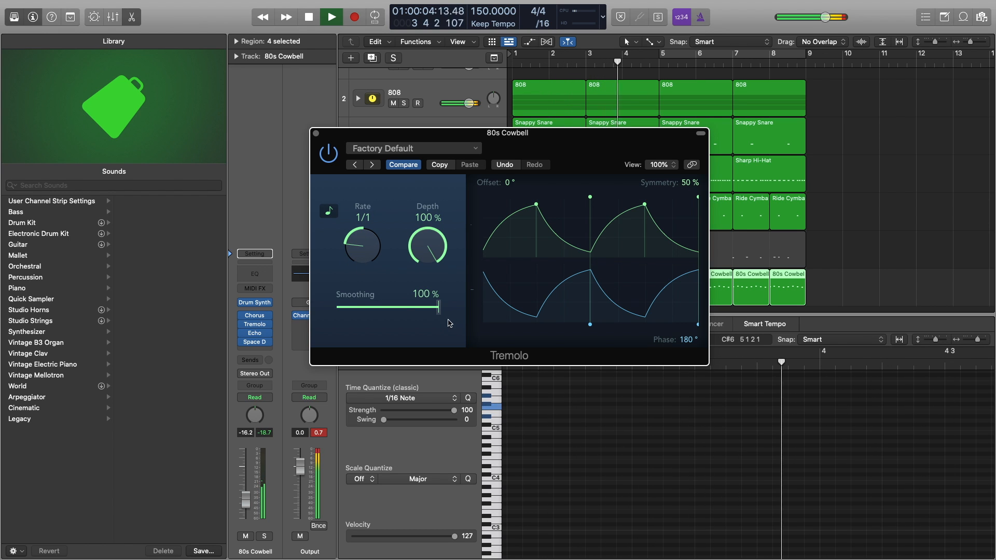
pyautogui.moveTo(439, 308)
pyautogui.mouseDown()
pyautogui.moveTo(415, 310)
pyautogui.moveTo(446, 310)
pyautogui.moveTo(437, 310)
pyautogui.mouseUp()
pyautogui.moveTo(428, 252); pyautogui.dragTo(429, 271)
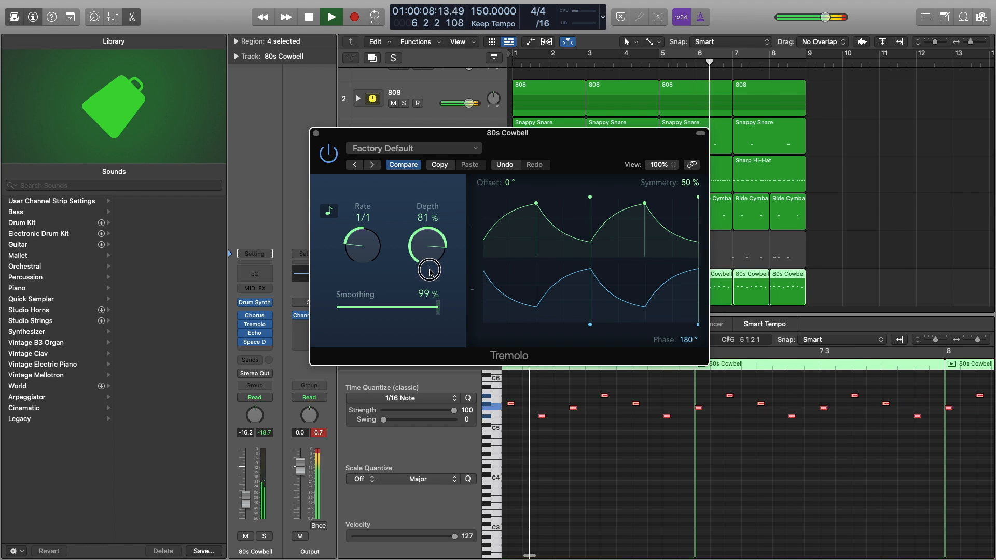
pyautogui.press('super+w')
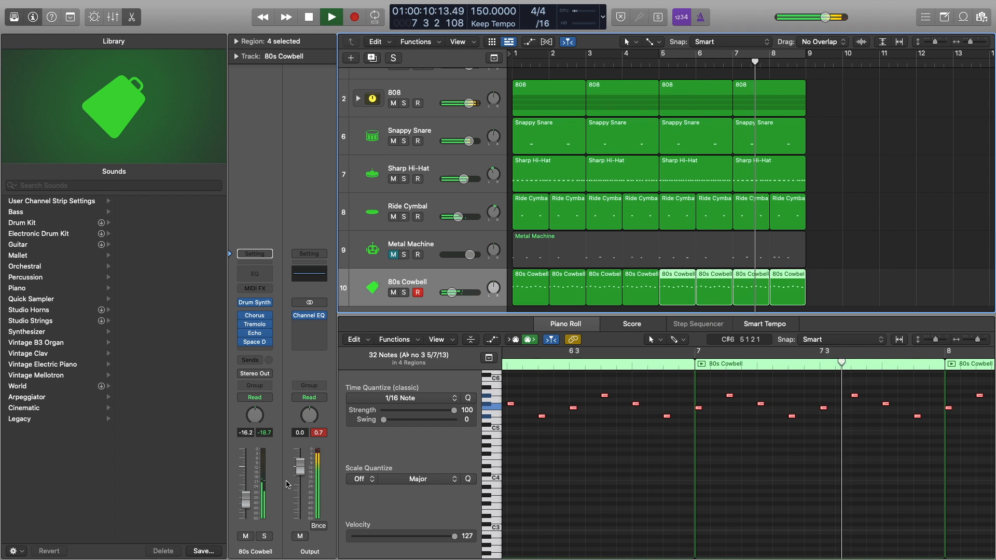
pyautogui.moveTo(244, 497); pyautogui.dragTo(244, 494)
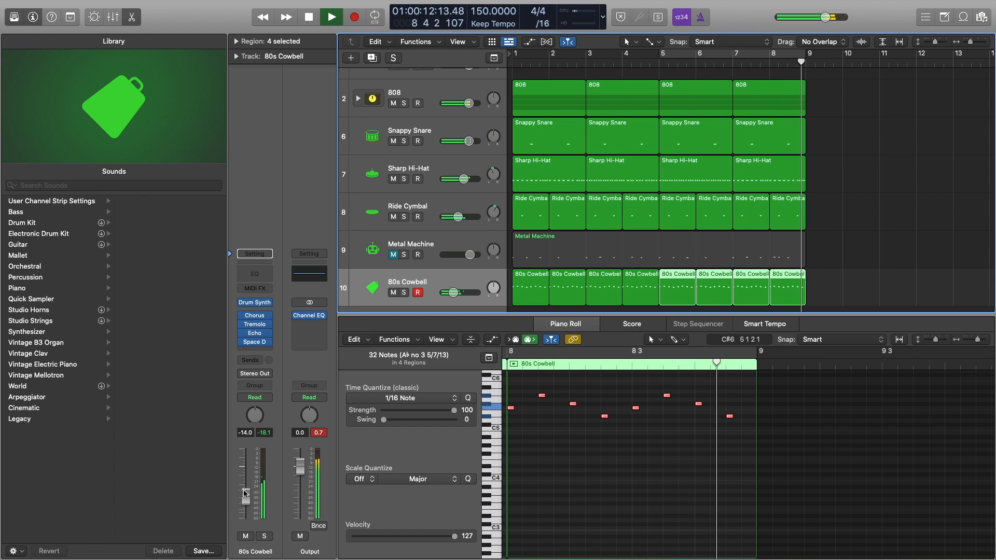
pyautogui.press('space')
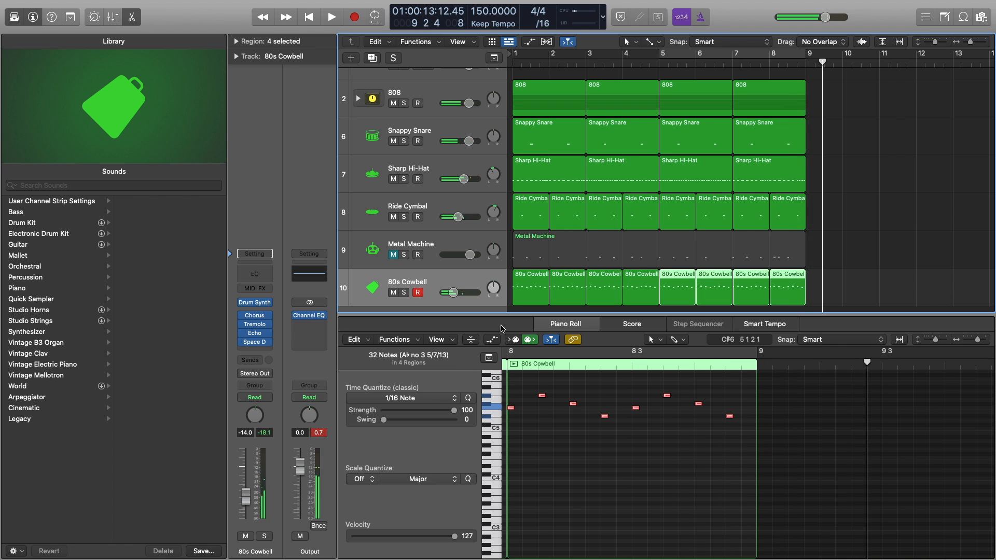
# Unmute the Metal Machine track and solo it during playback.
pyautogui.click(395, 255)
pyautogui.press('space')
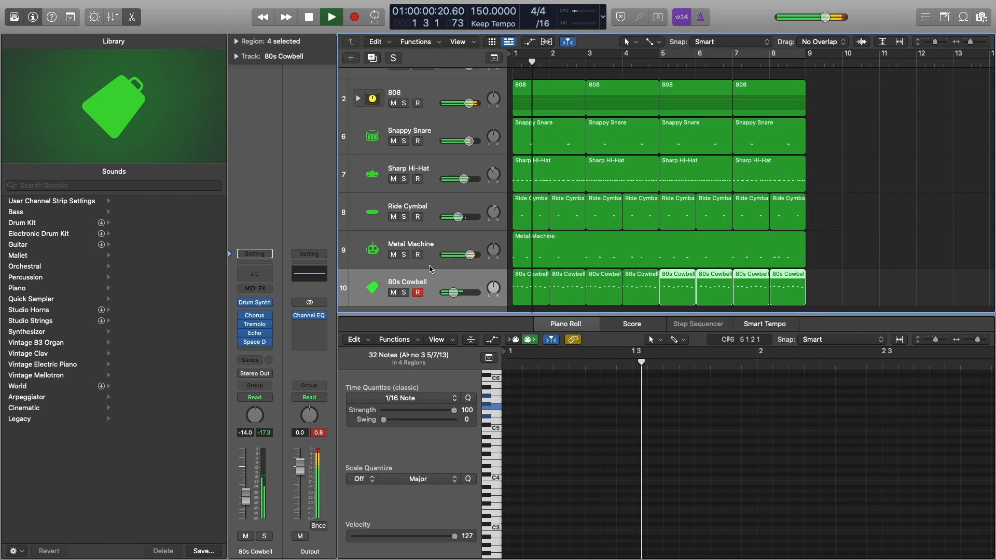
pyautogui.click(404, 255)
pyautogui.press('space')
# Open the 80s Cowbell track's Drum Synth and try its Harmonic setting during soloed playback.
pyautogui.moveTo(273, 322)
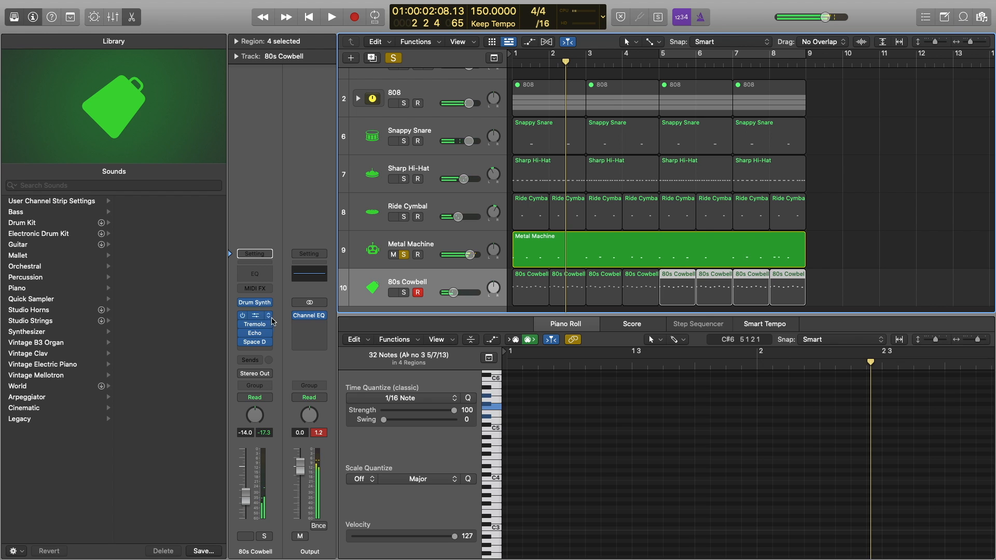
pyautogui.click(258, 304)
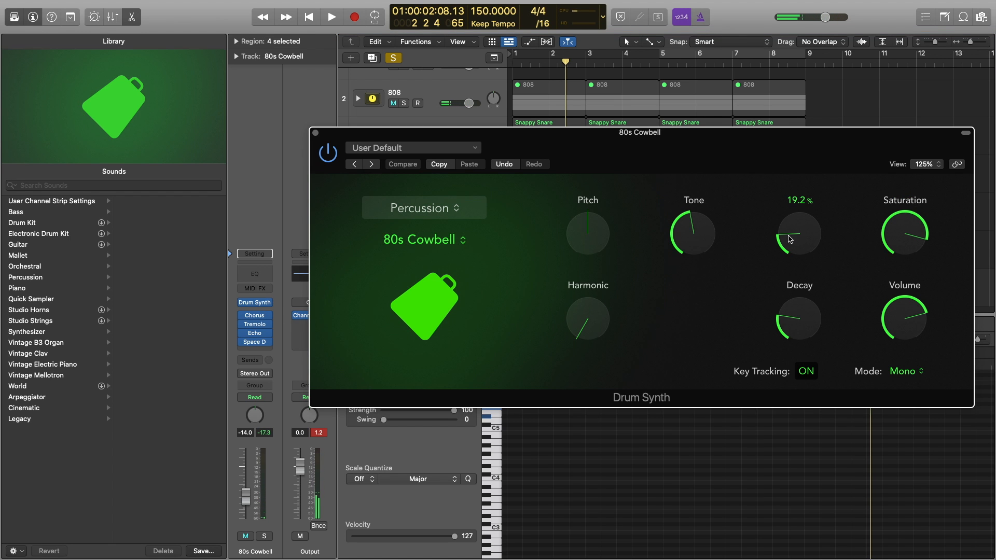
pyautogui.press('space')
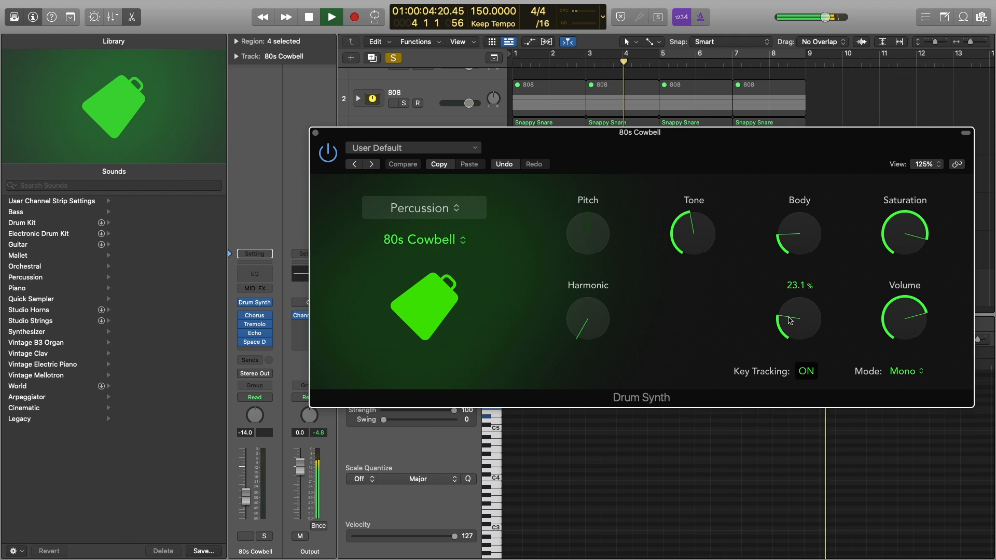
pyautogui.moveTo(588, 334); pyautogui.dragTo(551, 348)
pyautogui.press('space')
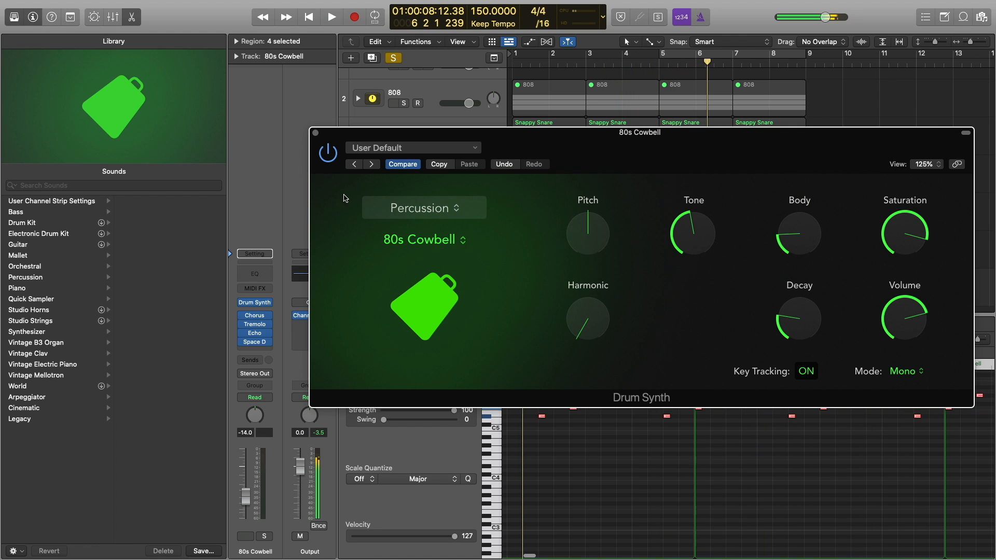
pyautogui.click(316, 134)
# Adjust the Attack of the Metal Machine track's Drum Synth during playback and lower its fader to -1.1 dB.
pyautogui.press('Up')
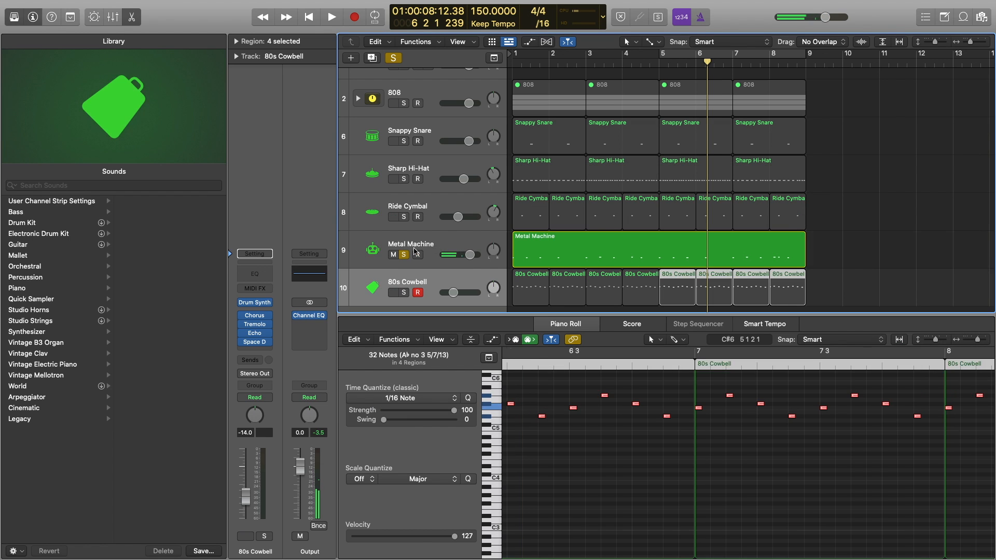
pyautogui.click(256, 314)
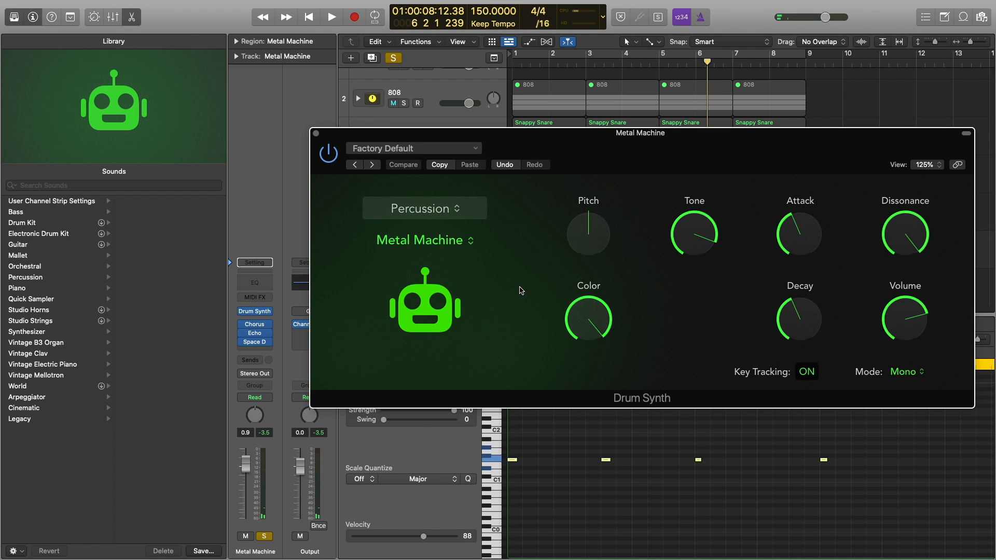
pyautogui.press('space')
pyautogui.moveTo(799, 236); pyautogui.dragTo(784, 222)
pyautogui.click(316, 135)
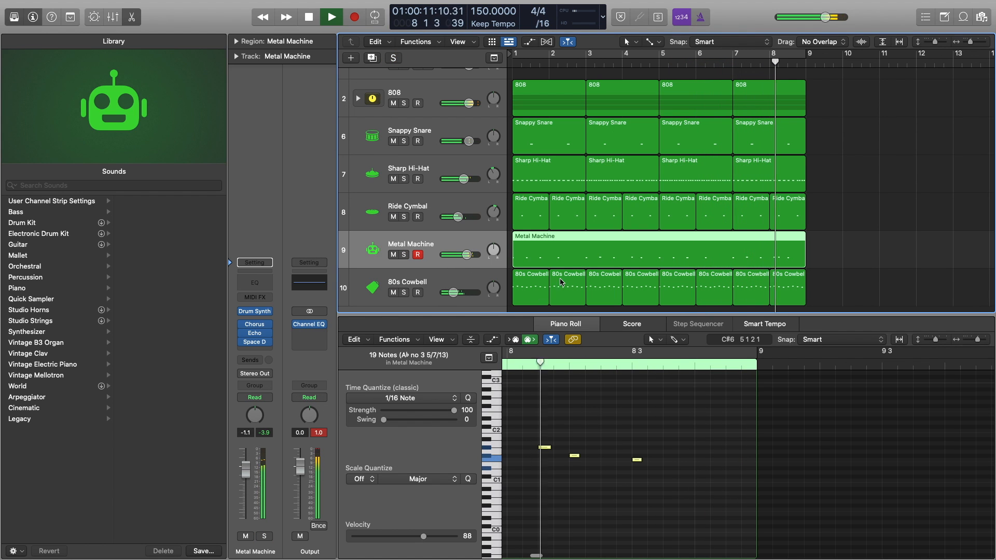
pyautogui.press('space')
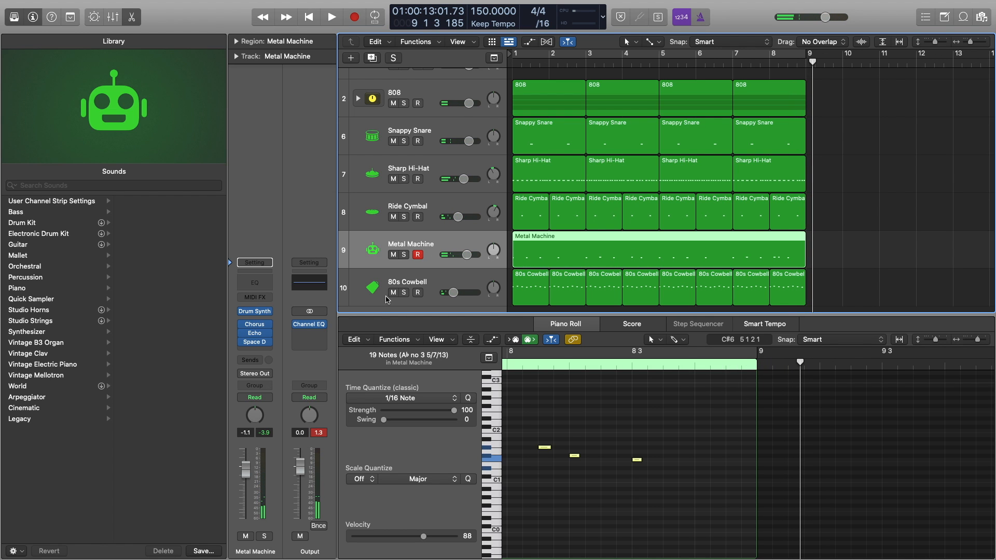
# Add a Channel EQ to the Metal Machine track with a high cut at 3320 Hz and a 6 dB/Oct slope.
pyautogui.click(256, 284)
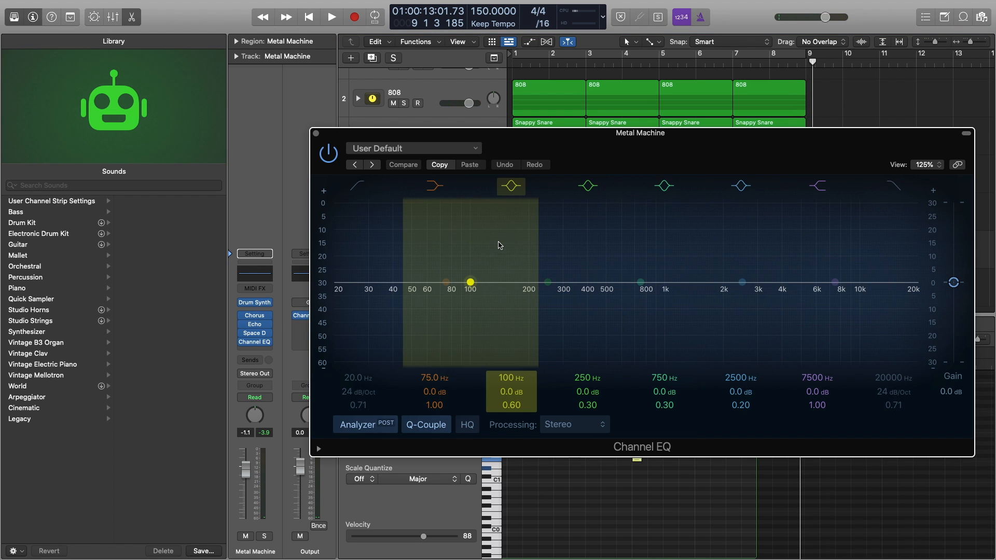
pyautogui.press('space')
pyautogui.press('space')
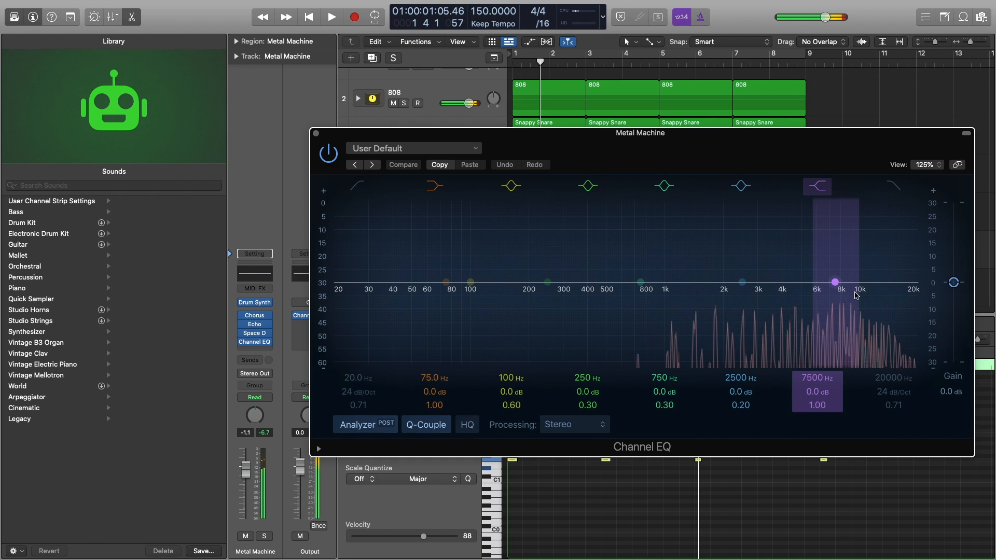
pyautogui.click(894, 187)
pyautogui.moveTo(895, 398); pyautogui.dragTo(895, 431)
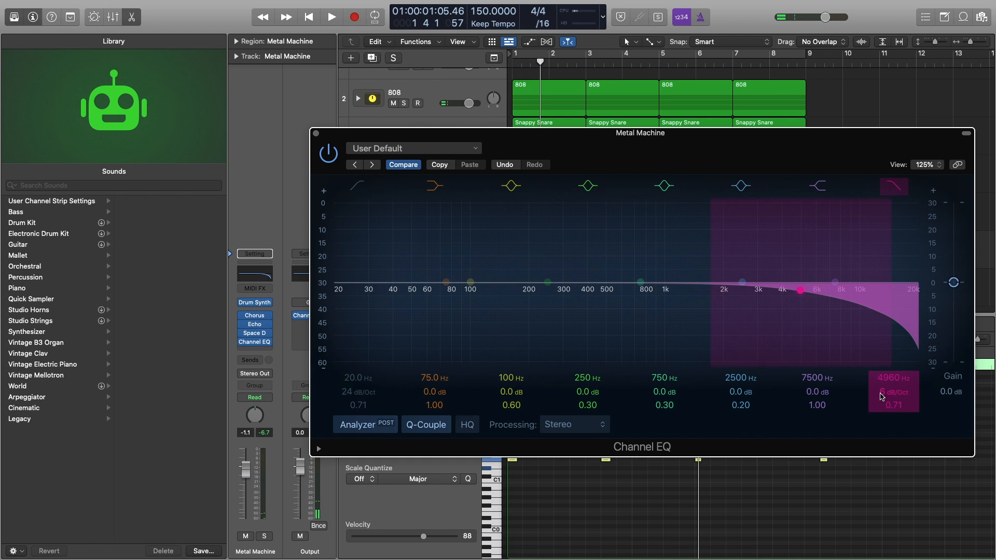
pyautogui.press('space')
pyautogui.moveTo(887, 382); pyautogui.dragTo(887, 400)
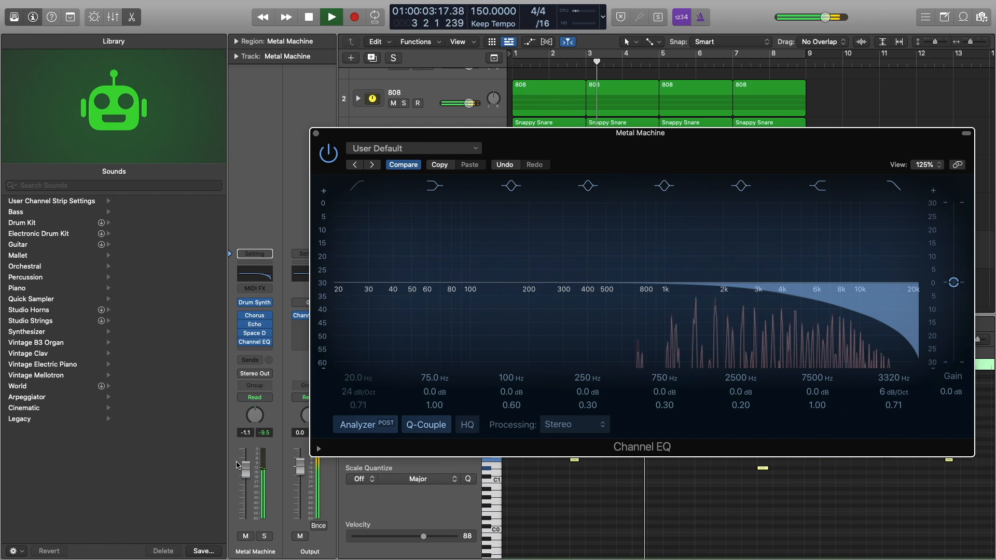
# Lower the Metal Machine track's fader to -3.4 dB during playback and close its Channel EQ.
pyautogui.moveTo(246, 470); pyautogui.dragTo(244, 482)
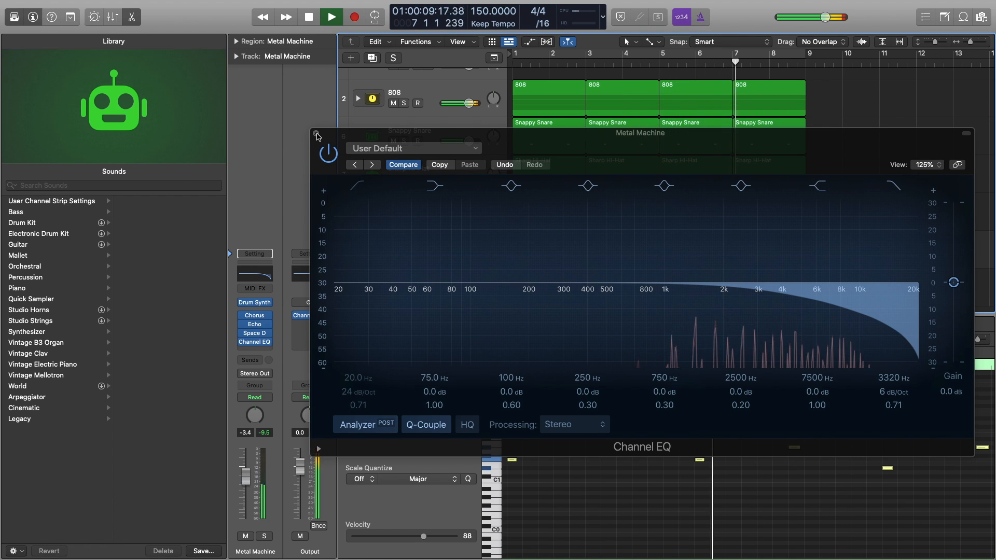
pyautogui.click(316, 135)
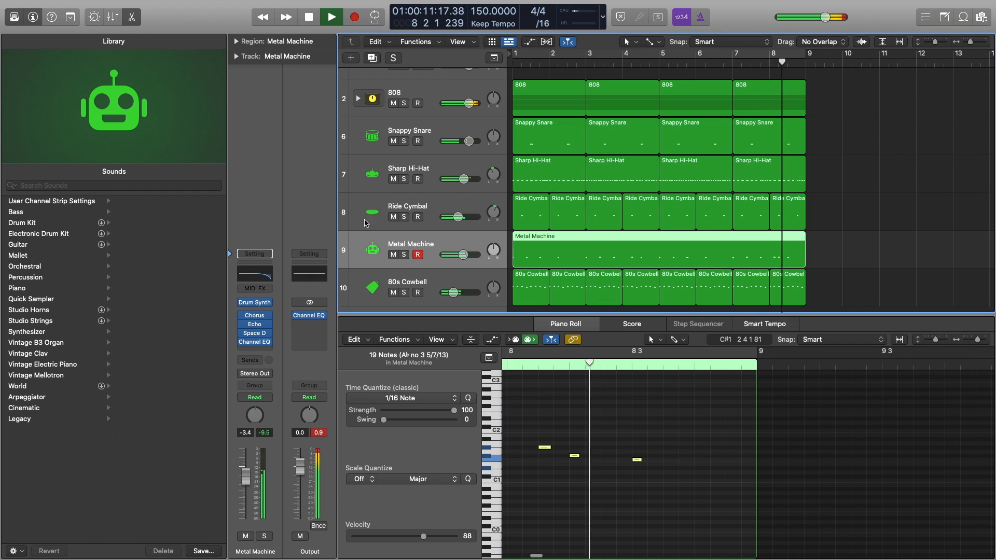
pyautogui.press('space')
# Mute the Metal Machine track and play the arrangement from the beginning without it.
pyautogui.scroll(-3, 432, 253)
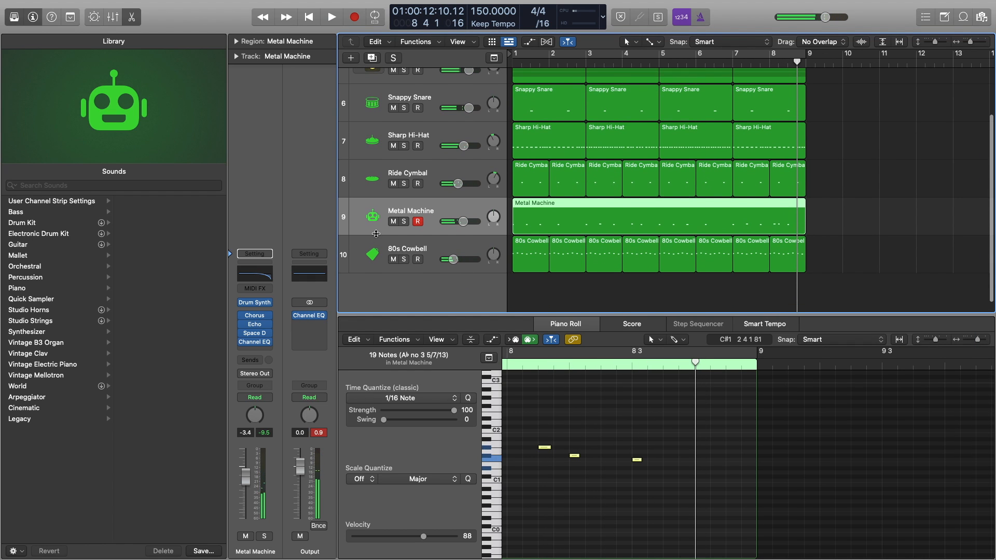
pyautogui.click(394, 223)
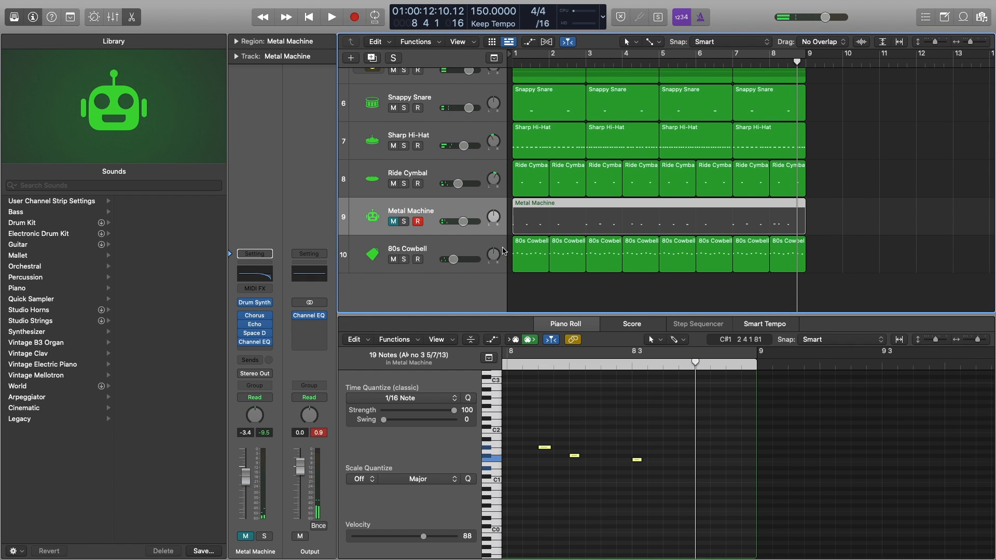
pyautogui.press('Return')
pyautogui.press('space')
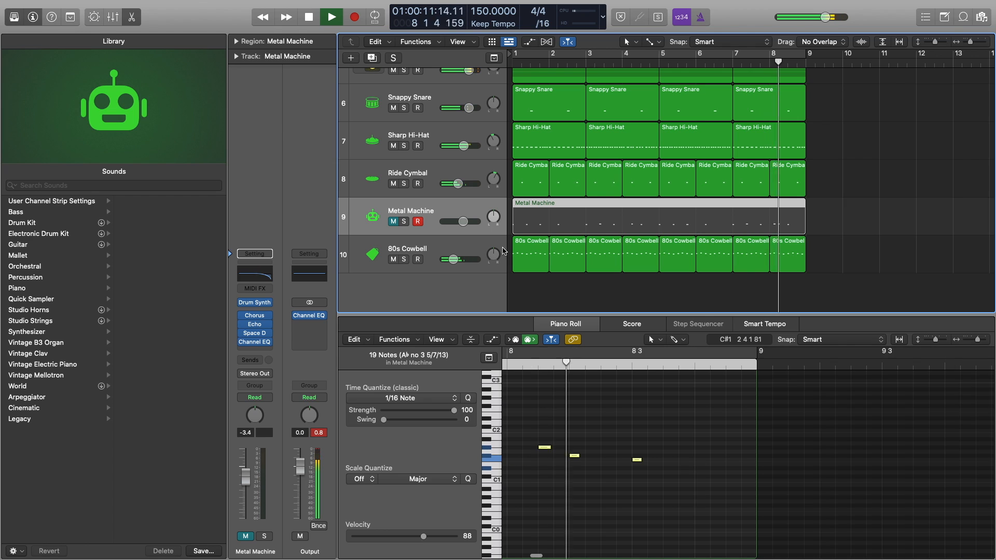
pyautogui.press('space')
# Expand the 808 track stack and play the beat from the start to review the Sub Top pattern.
pyautogui.scroll(3, 650, 160)
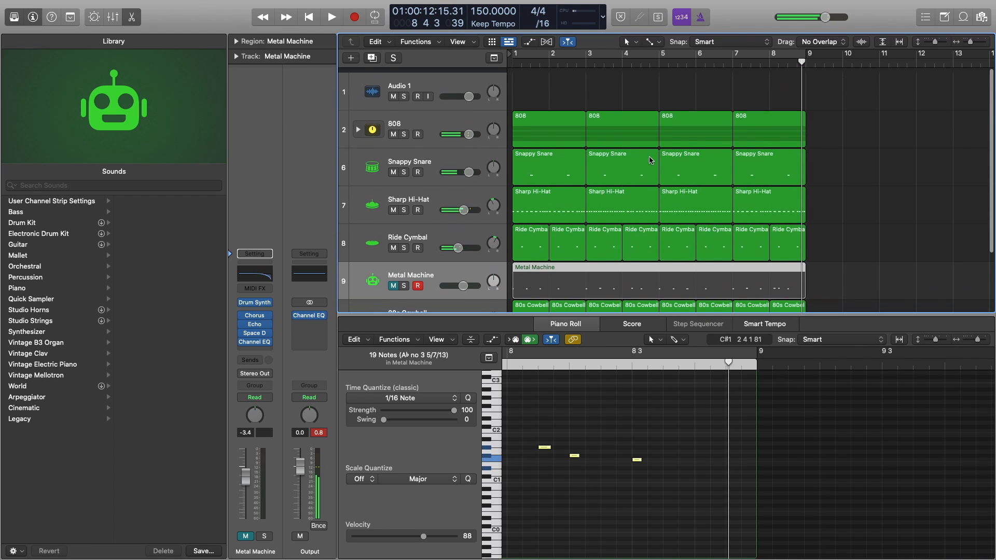
pyautogui.click(359, 125)
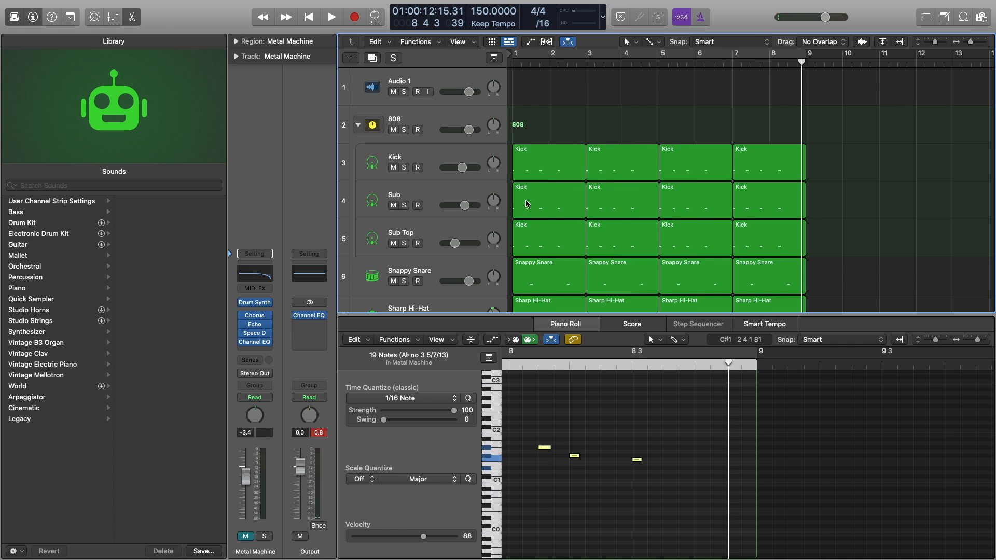
pyautogui.click(529, 243)
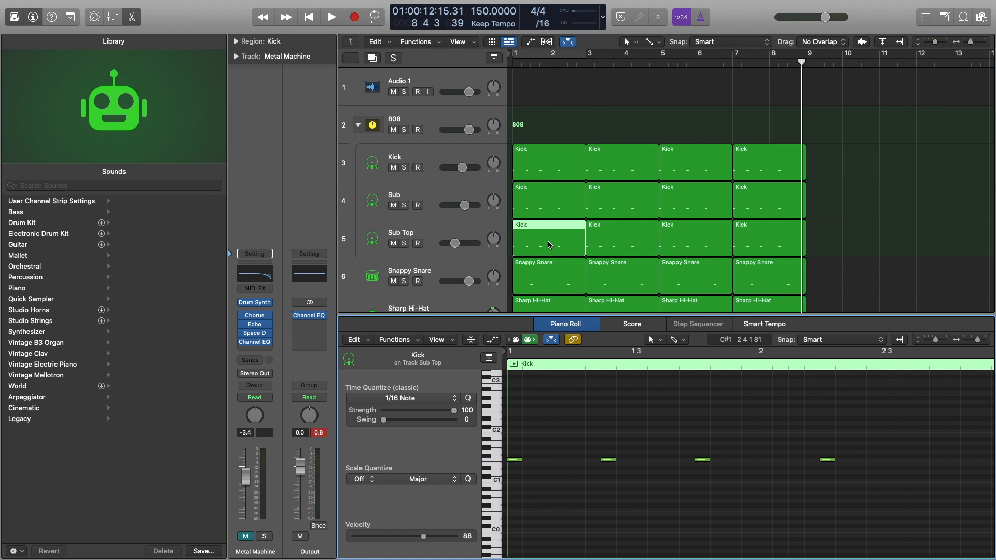
pyautogui.doubleClick(548, 241)
pyautogui.press('Return')
pyautogui.press('space')
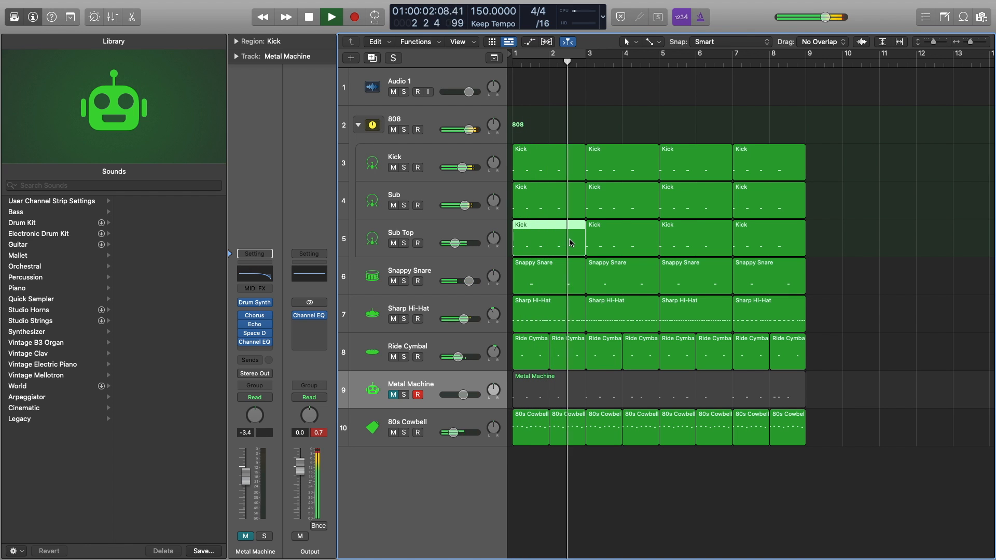
pyautogui.press('space')
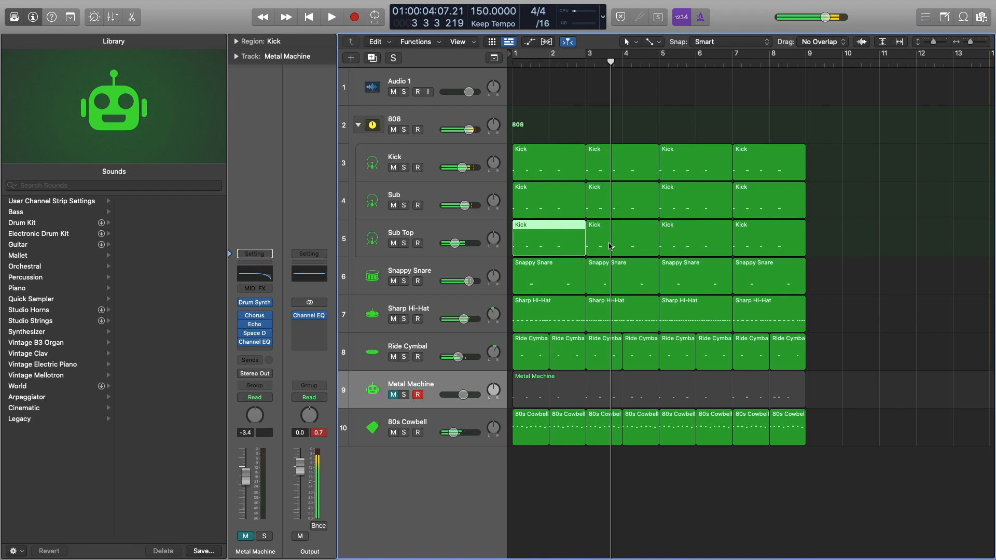
# In Sub Top's second Kick region, copy the third note up to F2, a sixteenth earlier, and audition it.
pyautogui.doubleClick(615, 230)
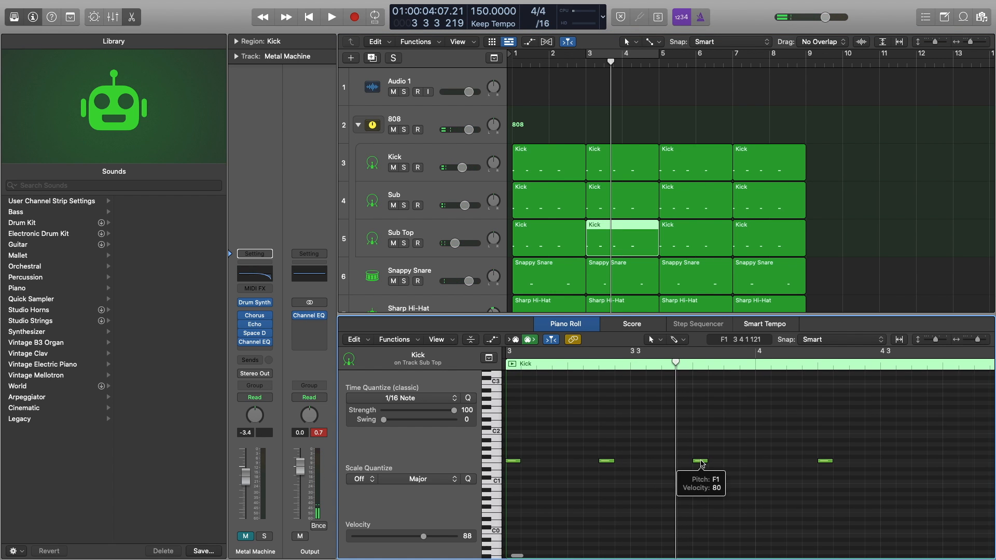
pyautogui.moveTo(702, 461); pyautogui.dragTo(688, 415)
pyautogui.press('space')
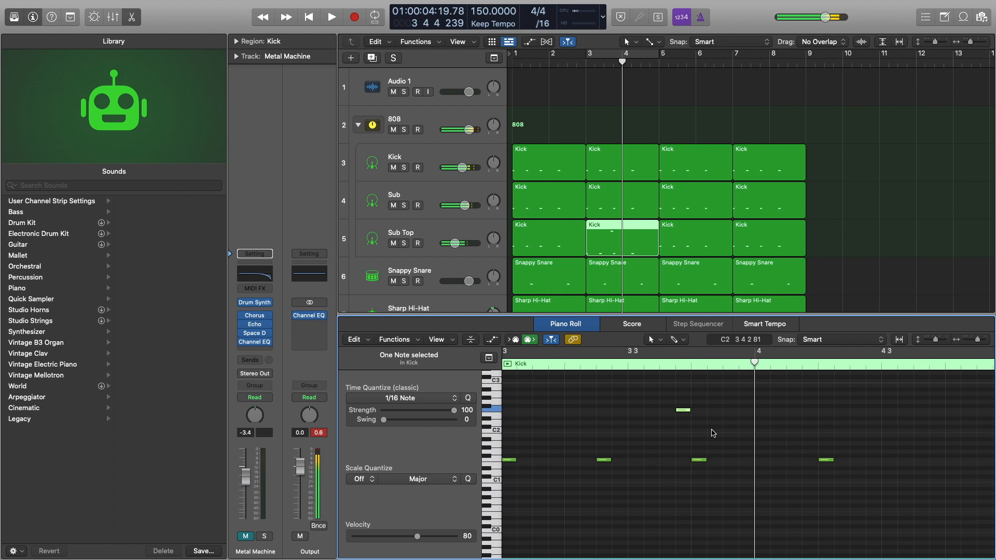
pyautogui.click(672, 412)
pyautogui.press('Return')
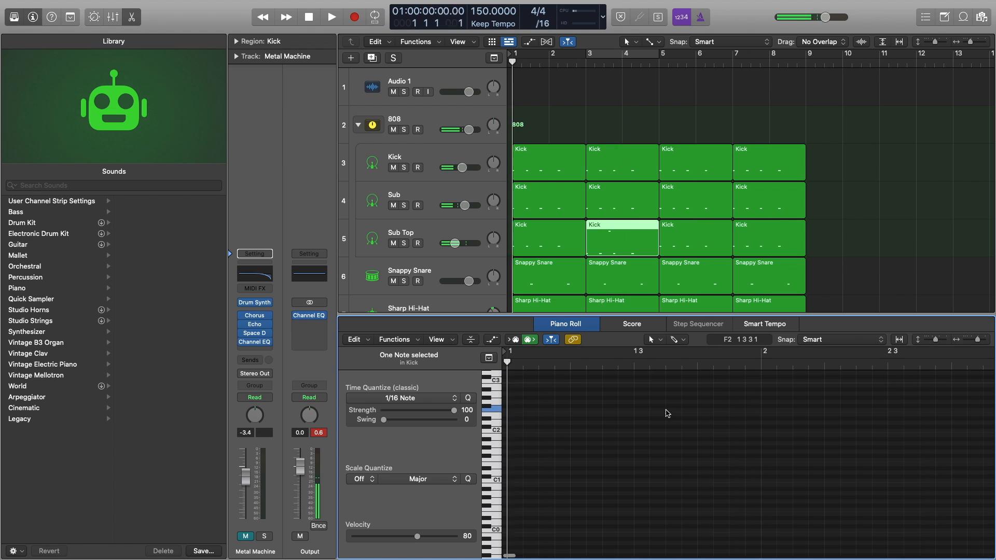
pyautogui.press('space')
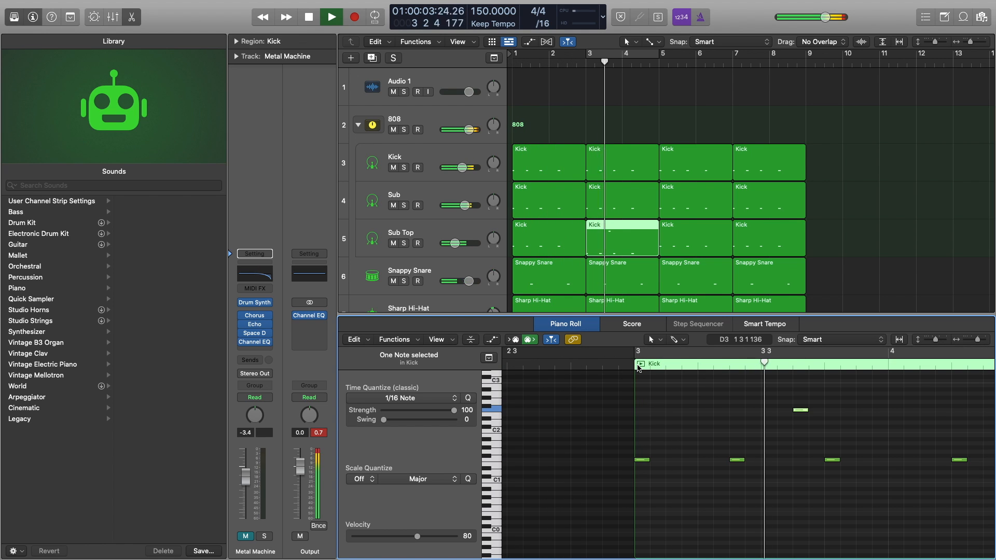
pyautogui.press('space')
# In the Sub track's second Kick region, copy the third note up to F2 just before the fourth note and audition it.
pyautogui.click(625, 212)
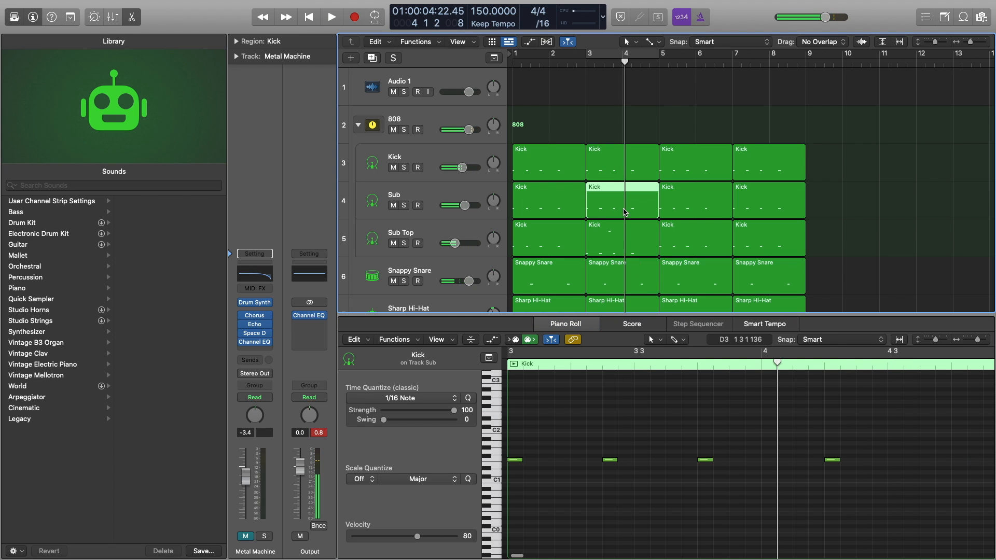
pyautogui.click(704, 461)
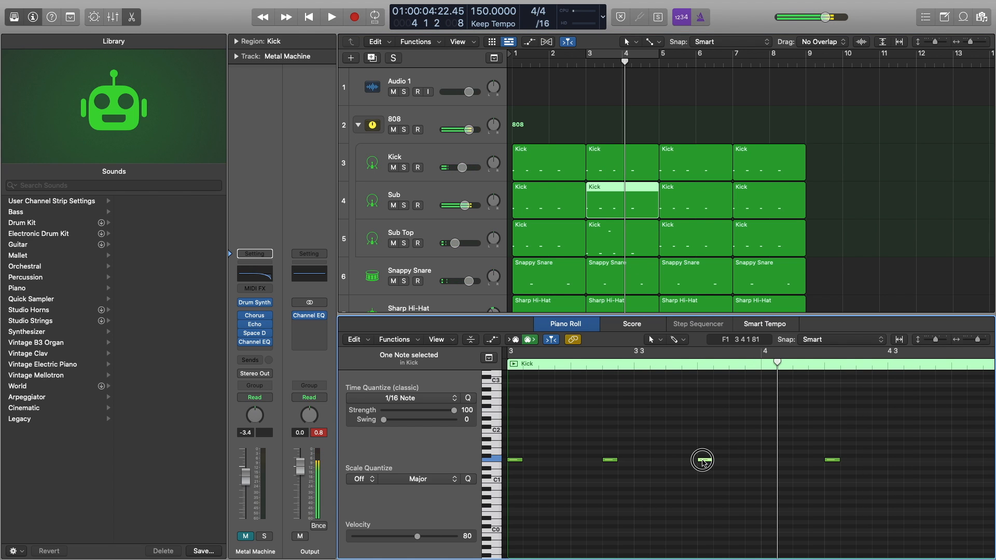
pyautogui.moveTo(705, 464); pyautogui.dragTo(802, 410)
pyautogui.press('space')
pyautogui.press('space')
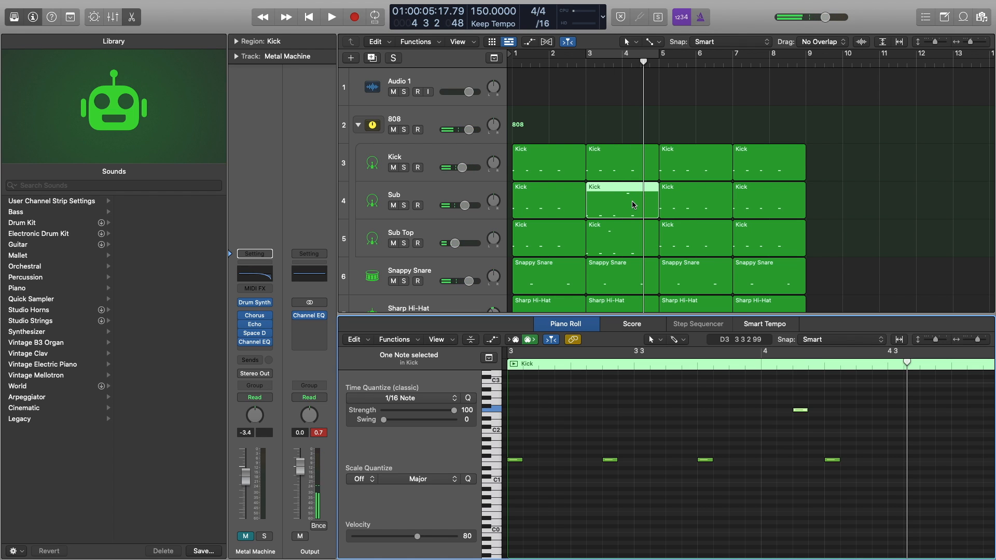
# Undo the last Sub note copy and replace Sub's second Kick region with a copy of Sub Top's second region.
pyautogui.hscroll(1, 632, 208)
pyautogui.hotkey('ctrl', 'z')
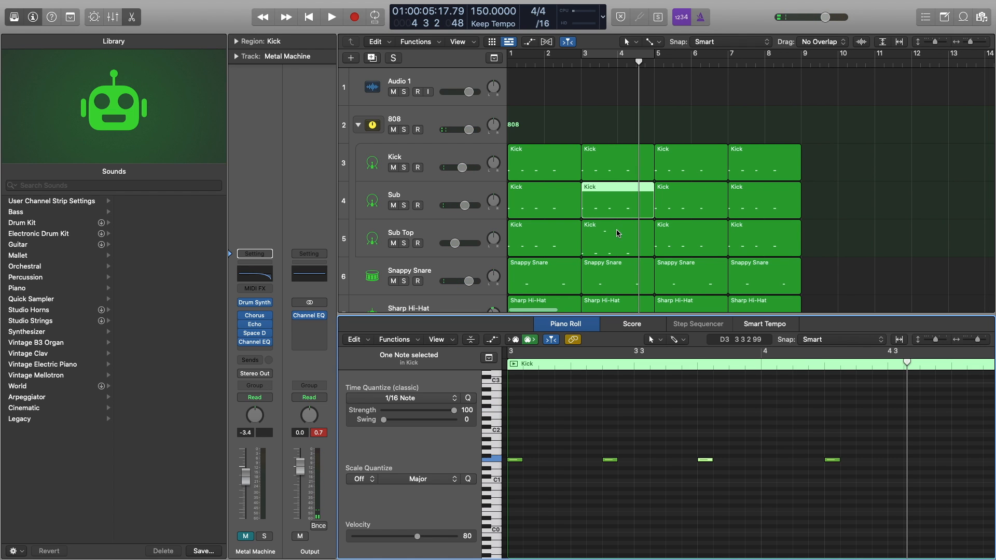
pyautogui.press('Delete')
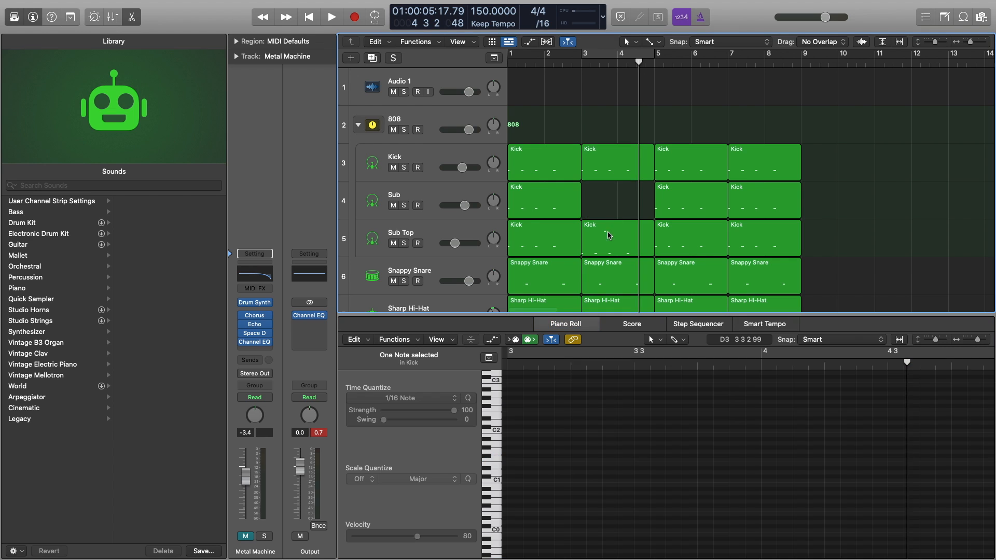
pyautogui.moveTo(610, 250); pyautogui.dragTo(607, 207)
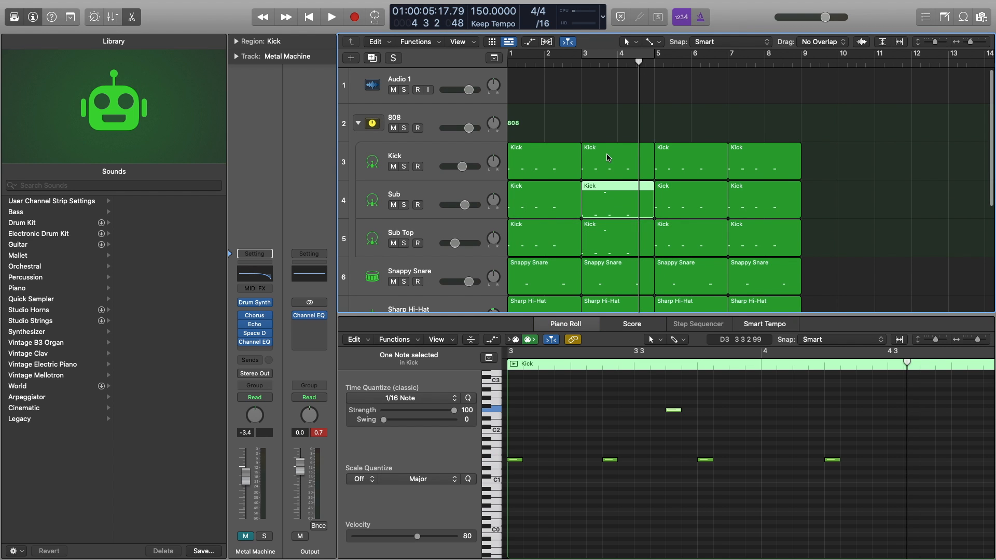
# In the Kick track's second region, copy the second note to a sixteenth before the third note.
pyautogui.click(607, 156)
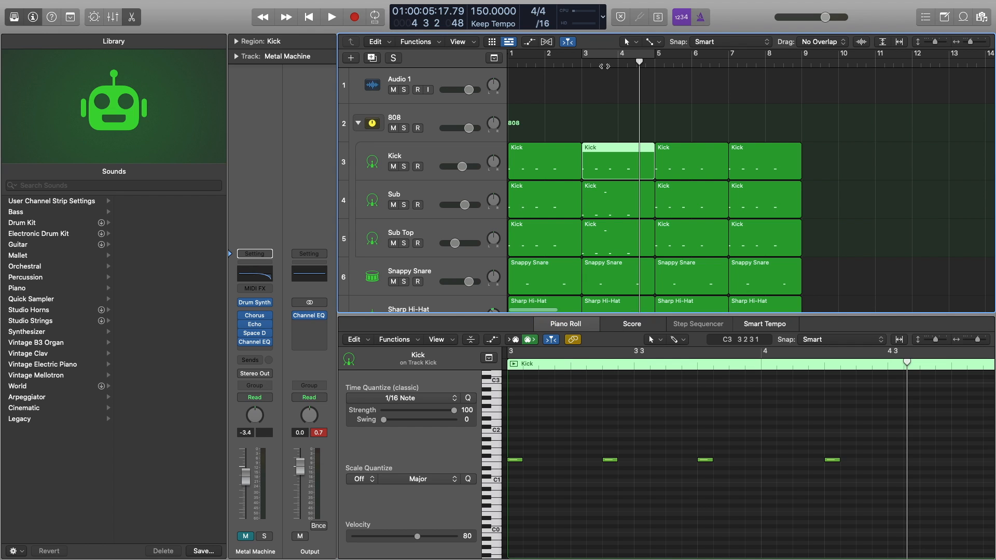
pyautogui.moveTo(606, 67)
pyautogui.mouseDown()
pyautogui.moveTo(596, 63)
pyautogui.moveTo(608, 62)
pyautogui.mouseUp()
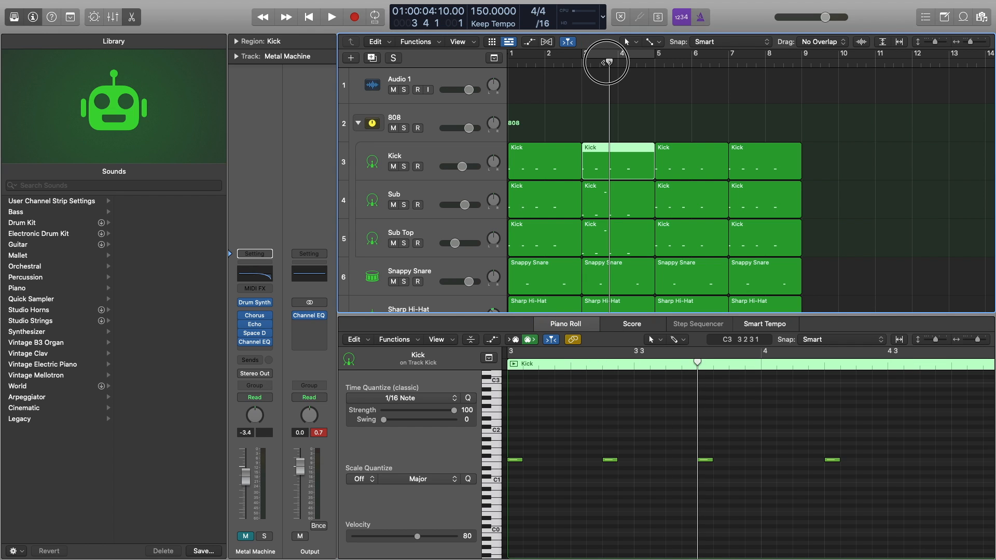
pyautogui.keyDown('shift'); pyautogui.click(629, 251); pyautogui.keyUp('shift')
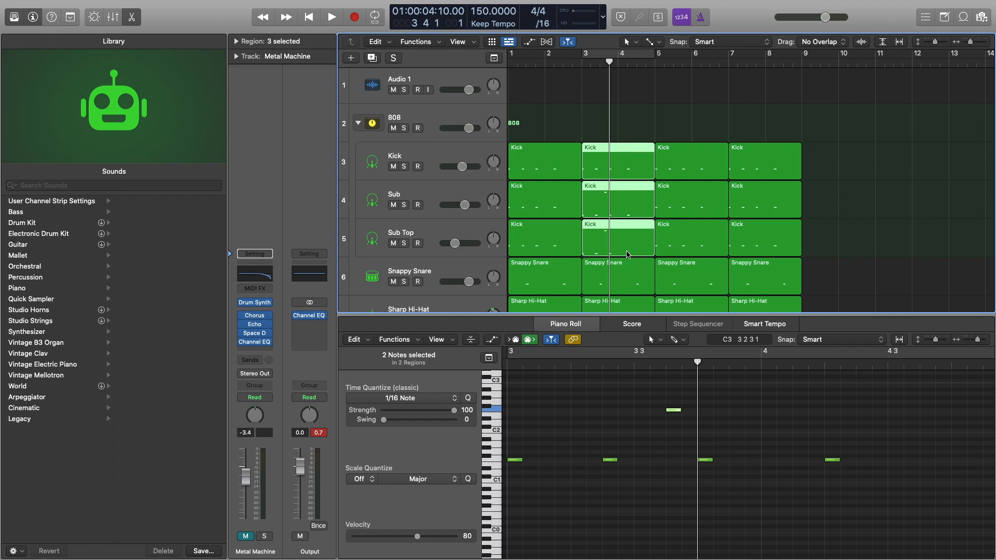
pyautogui.scroll(-1, 629, 254)
pyautogui.click(616, 469)
pyautogui.click(612, 461)
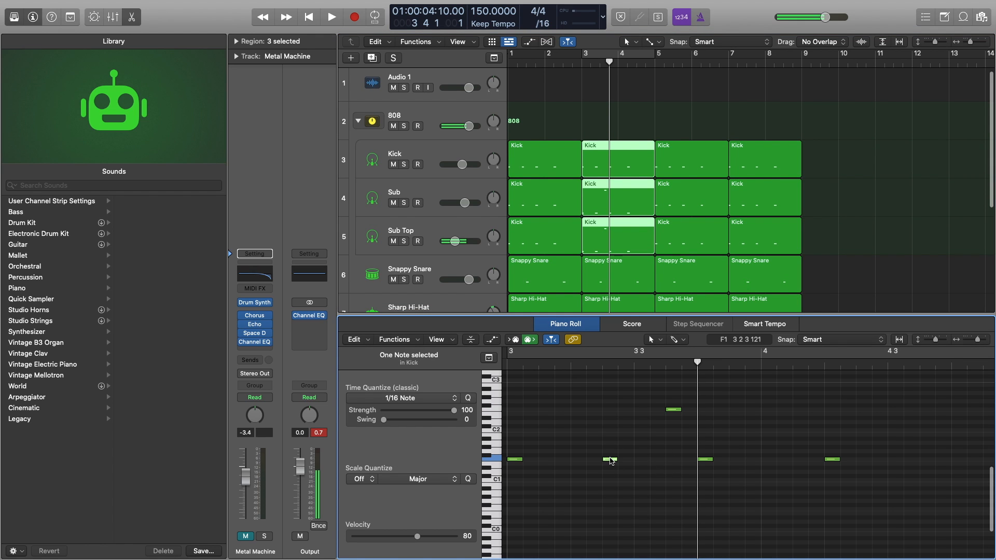
pyautogui.click(621, 157)
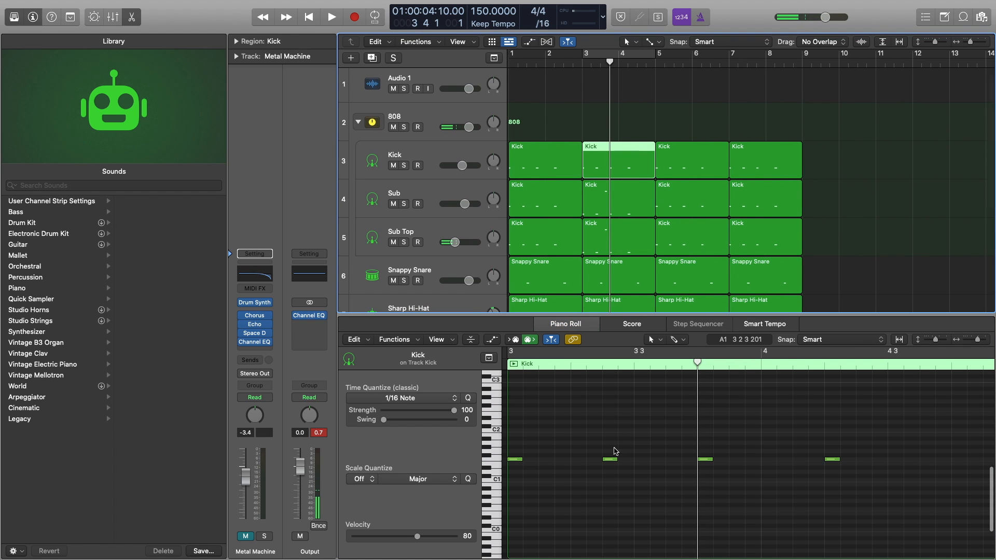
pyautogui.moveTo(610, 462); pyautogui.dragTo(674, 453)
# Play the beat from the start, and replay the last region from bar 7.
pyautogui.press('Return')
pyautogui.press('space')
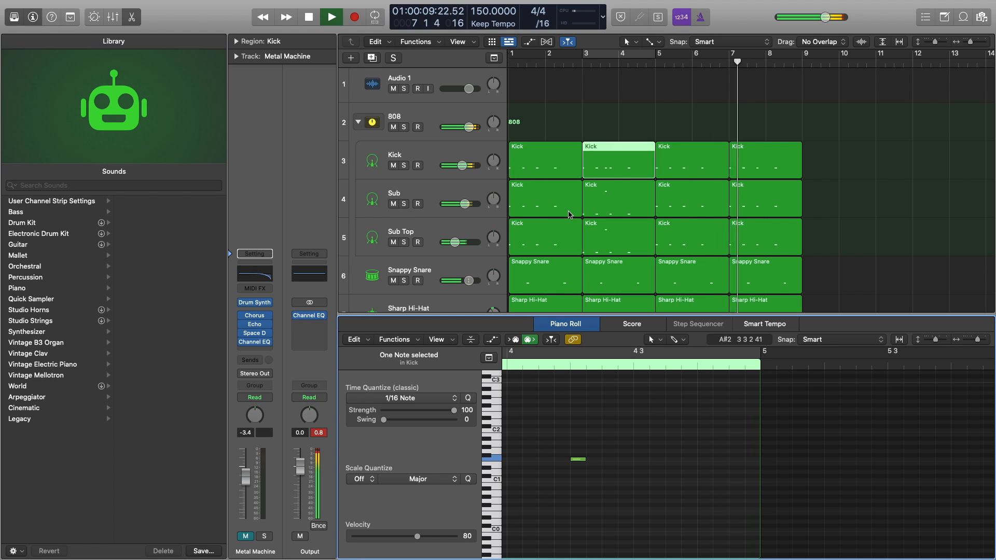
pyautogui.press('space')
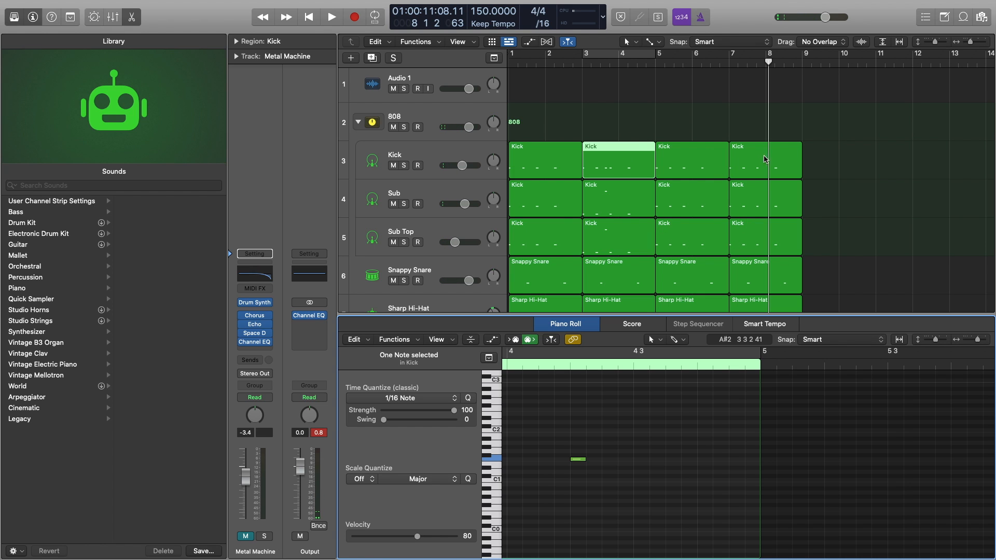
pyautogui.doubleClick(720, 67)
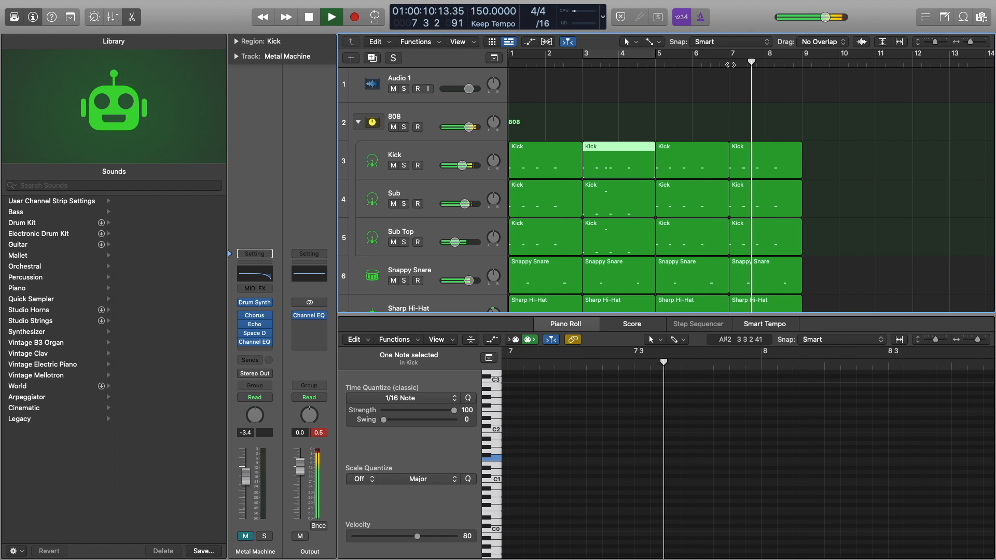
pyautogui.press('space')
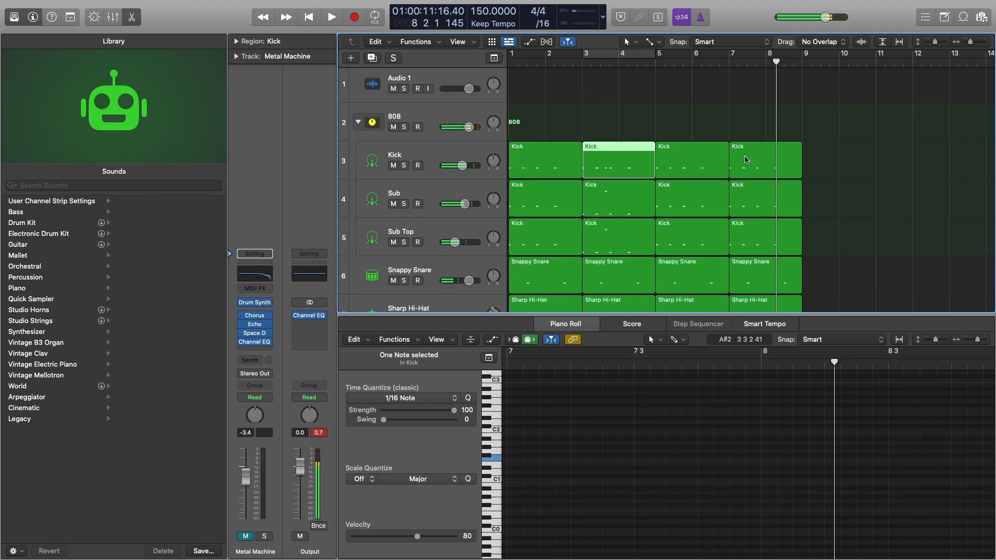
# In the last Sub and Sub Top regions, try raising the fourth note to C2 and audition it from bar 7.
pyautogui.moveTo(757, 137); pyautogui.dragTo(767, 237)
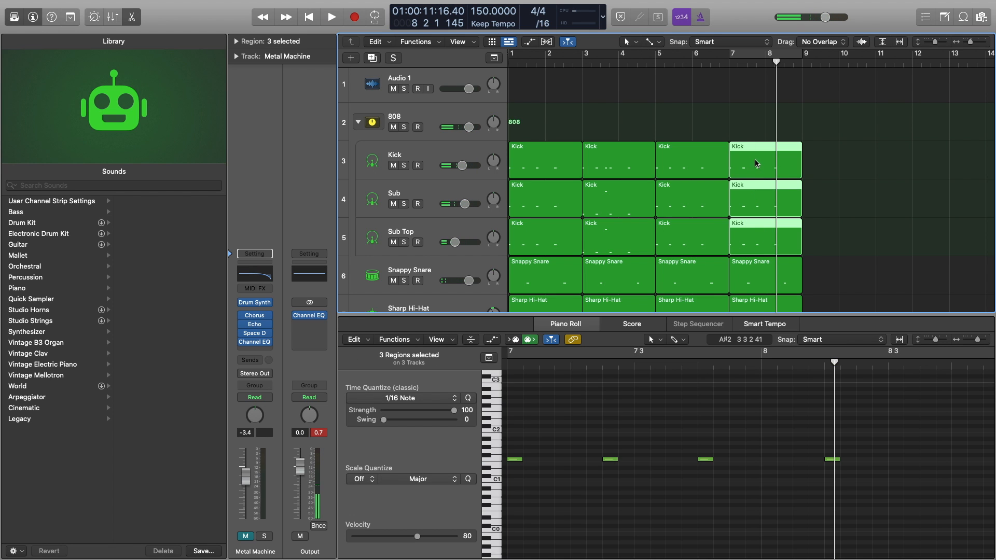
pyautogui.moveTo(830, 188); pyautogui.dragTo(758, 248)
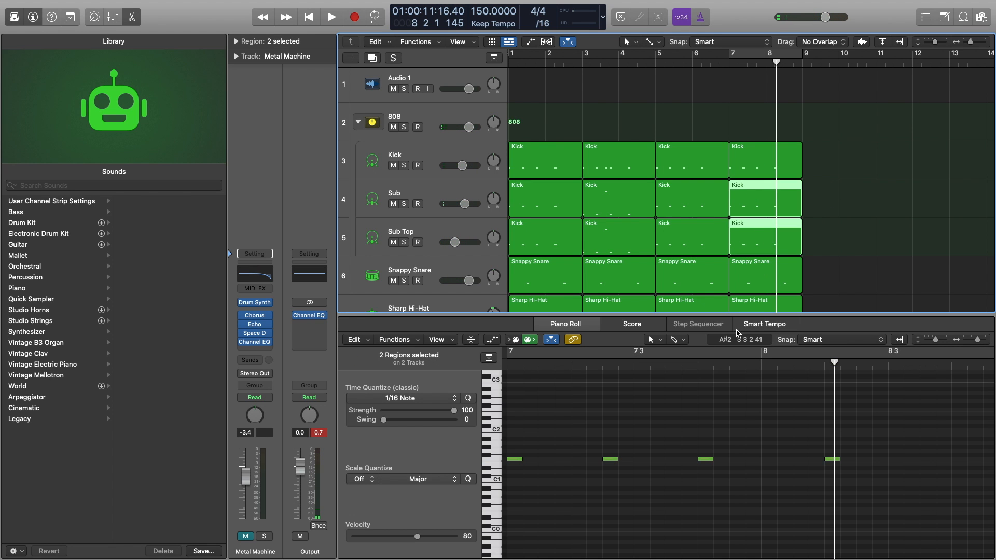
pyautogui.click(831, 460)
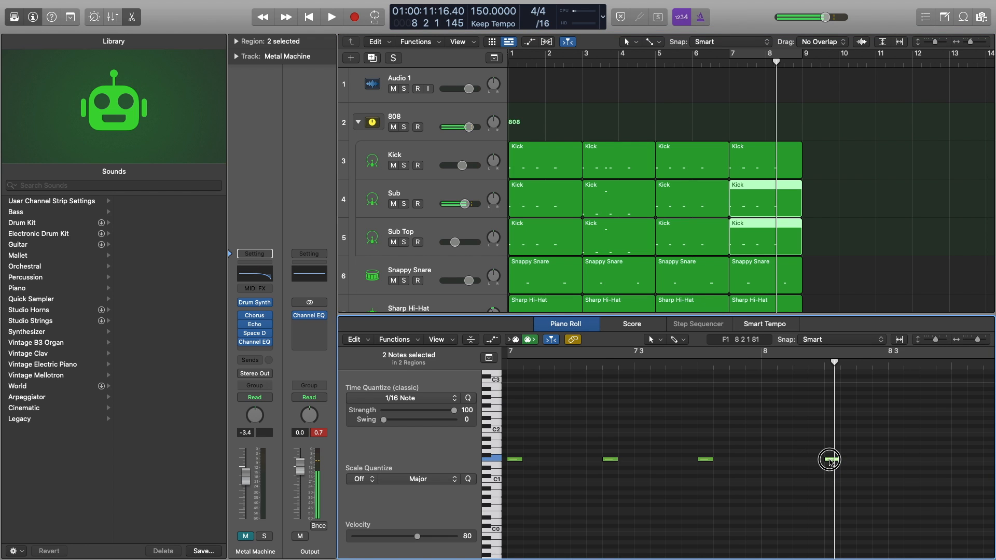
pyautogui.moveTo(830, 460); pyautogui.dragTo(828, 432)
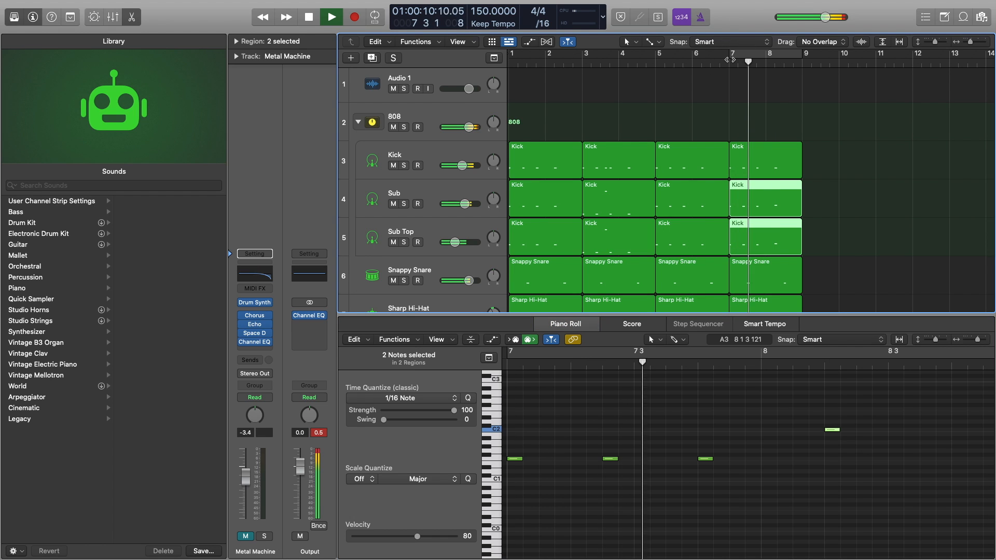
pyautogui.press('space')
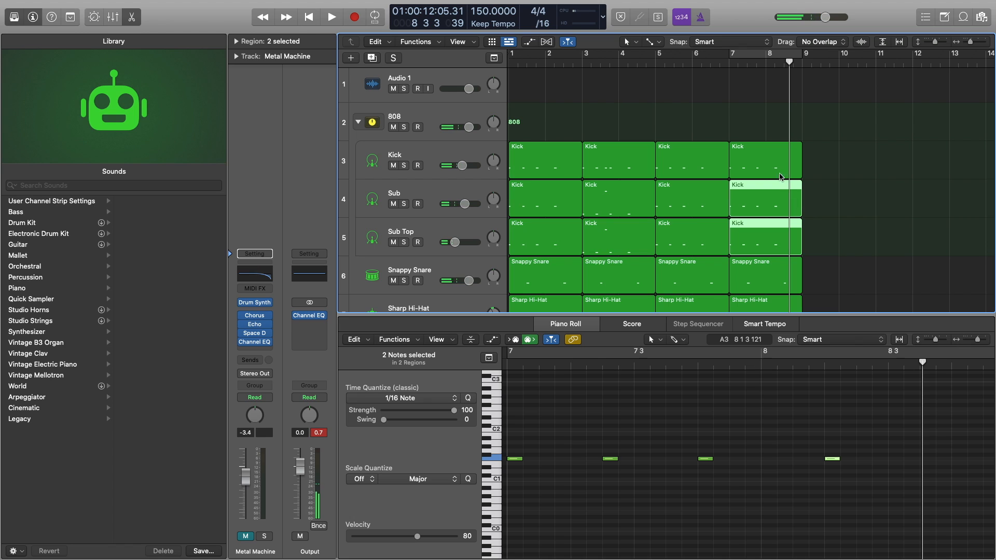
# Raise the third note to C2 in the last Sub and Sub Top regions and audition it from bar 7.
pyautogui.moveTo(715, 432)
pyautogui.mouseDown()
pyautogui.moveTo(692, 491)
pyautogui.moveTo(706, 431)
pyautogui.mouseUp()
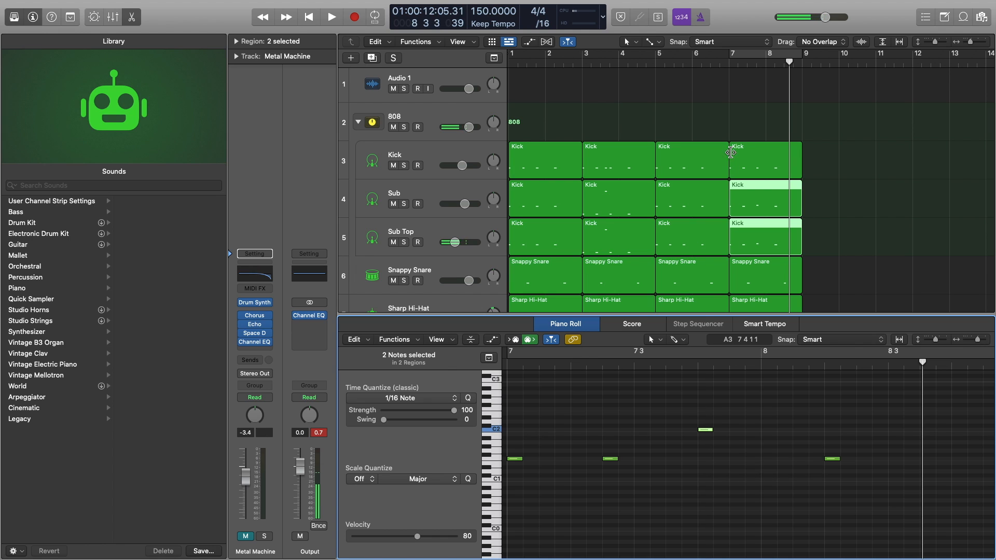
pyautogui.doubleClick(732, 65)
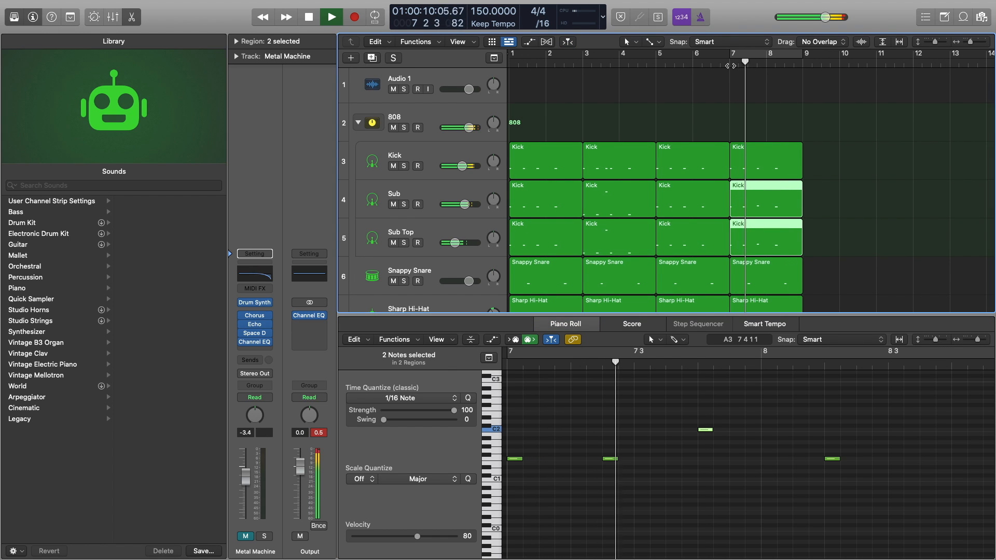
pyautogui.press('space')
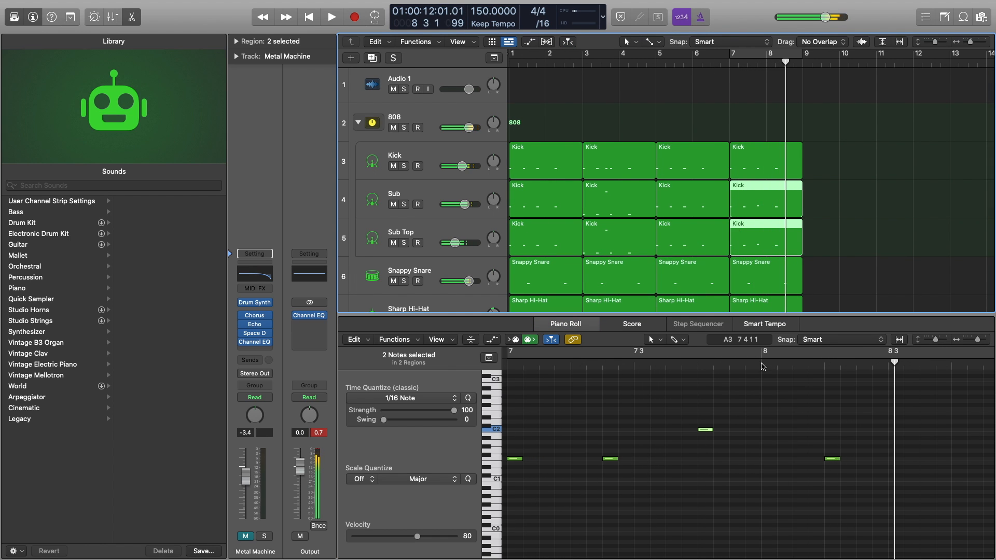
# Raise the fourth note to F#1 in the last Sub and Sub Top regions and audition it from bar 7.
pyautogui.click(831, 459)
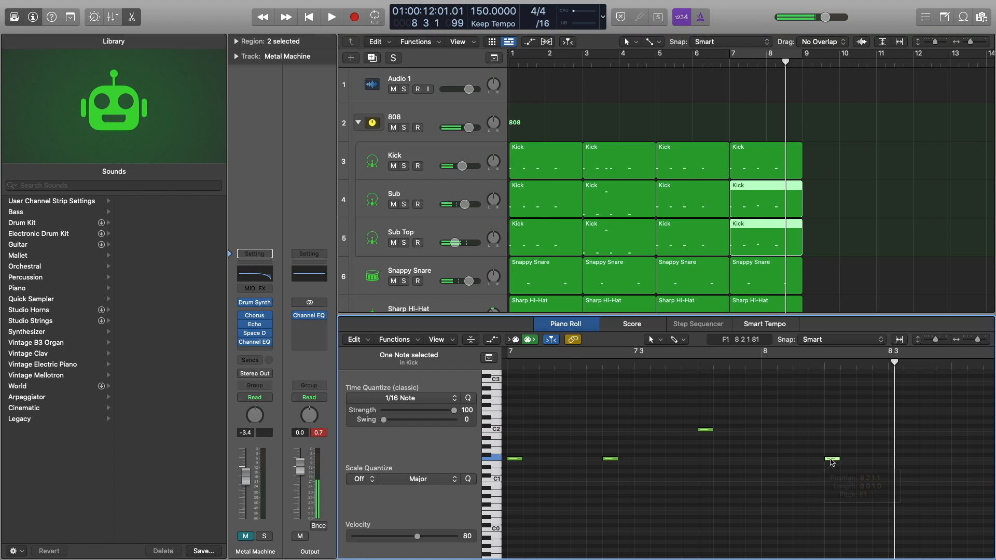
pyautogui.keyDown('shift'); pyautogui.click(607, 460); pyautogui.keyUp('shift')
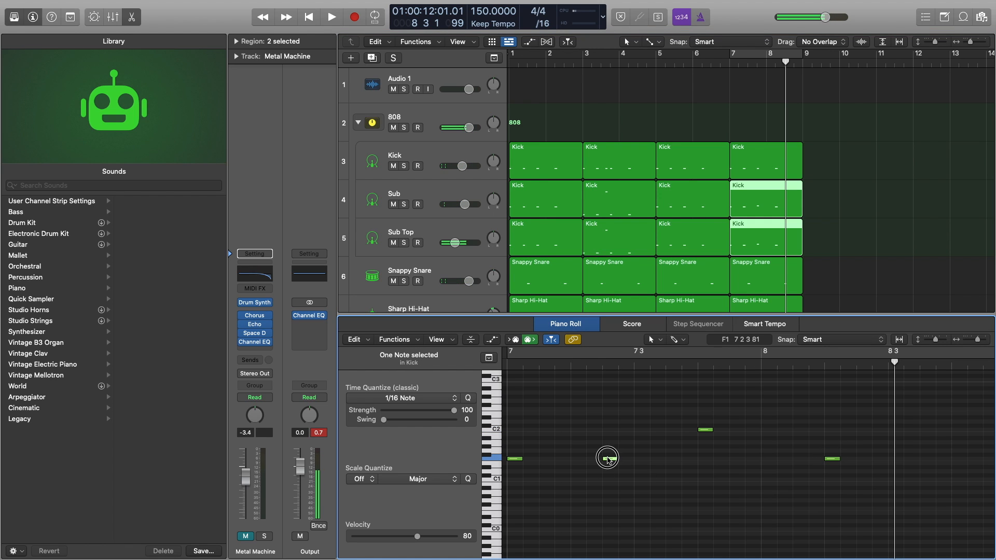
pyautogui.moveTo(868, 435); pyautogui.dragTo(833, 454)
pyautogui.click(834, 459)
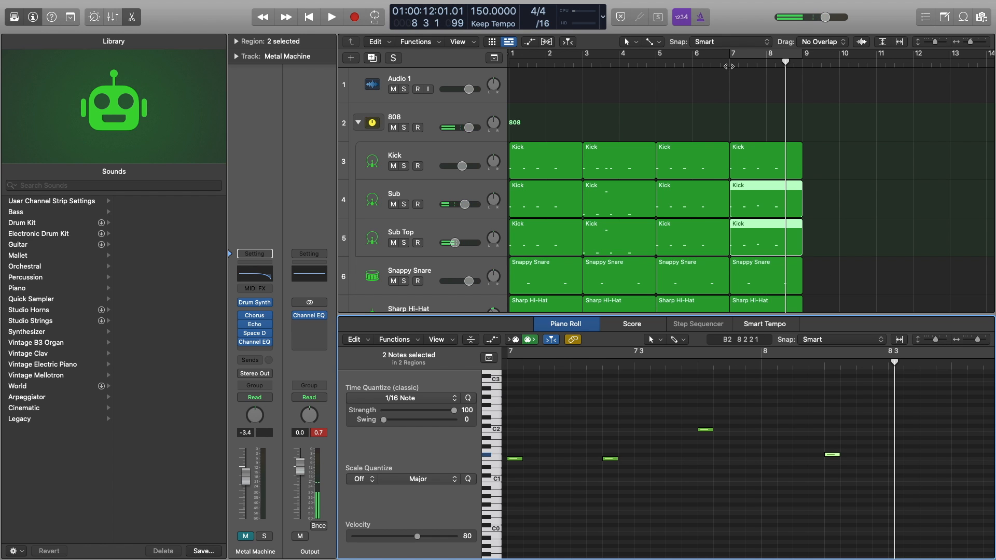
pyautogui.press('space')
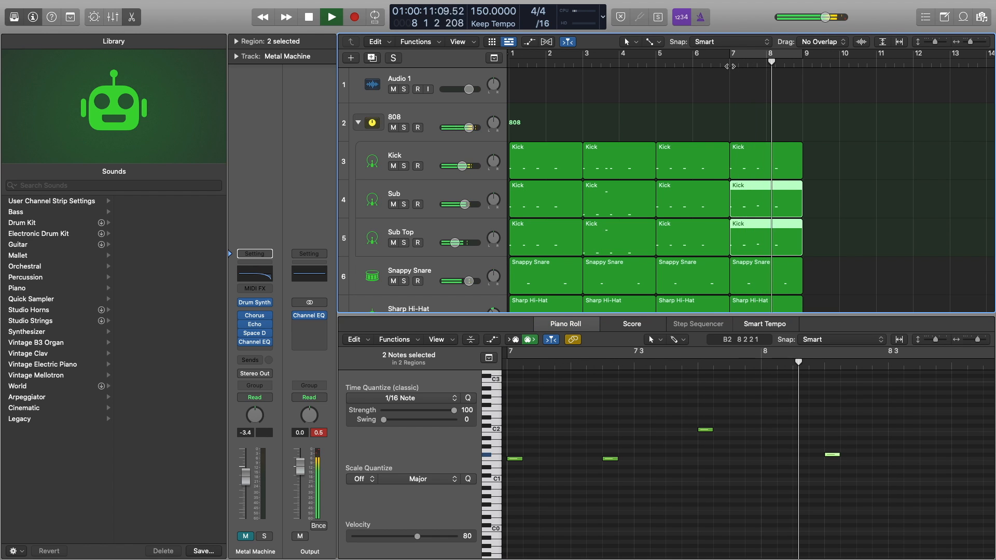
pyautogui.press('space')
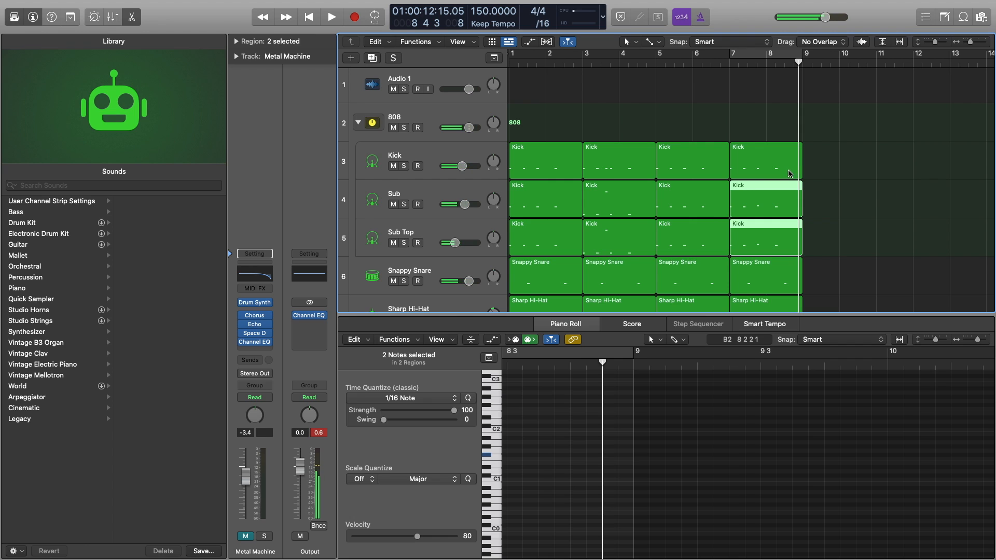
# Raise the fourth note to F#1 in the Kick track's last region and audition it from bar 7.
pyautogui.click(789, 173)
pyautogui.click(830, 460)
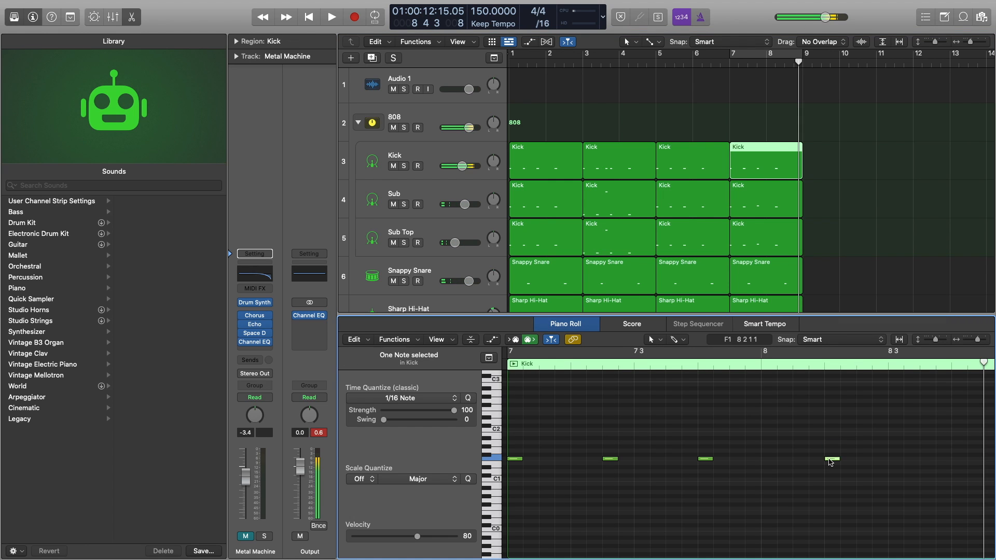
pyautogui.moveTo(832, 461); pyautogui.dragTo(833, 460)
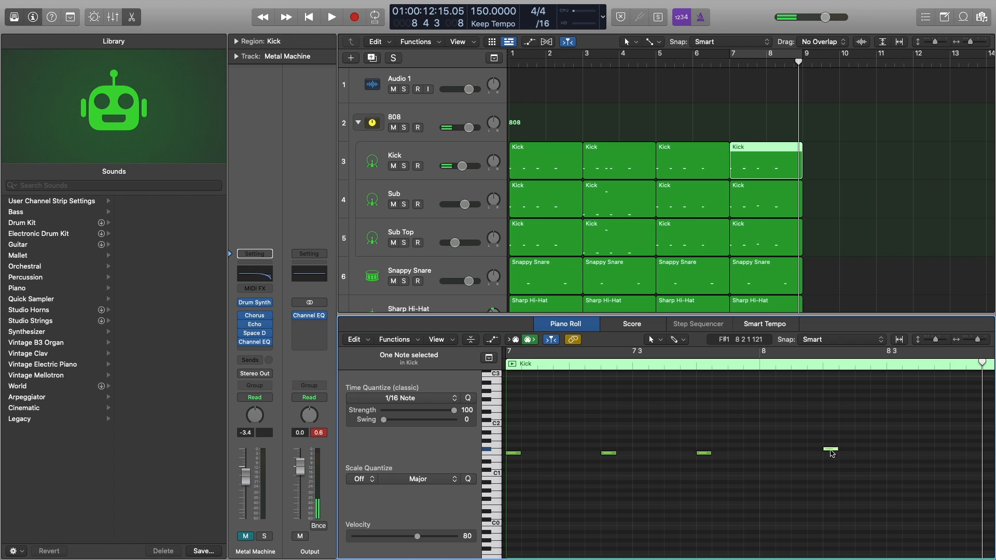
pyautogui.scroll(1, 834, 451)
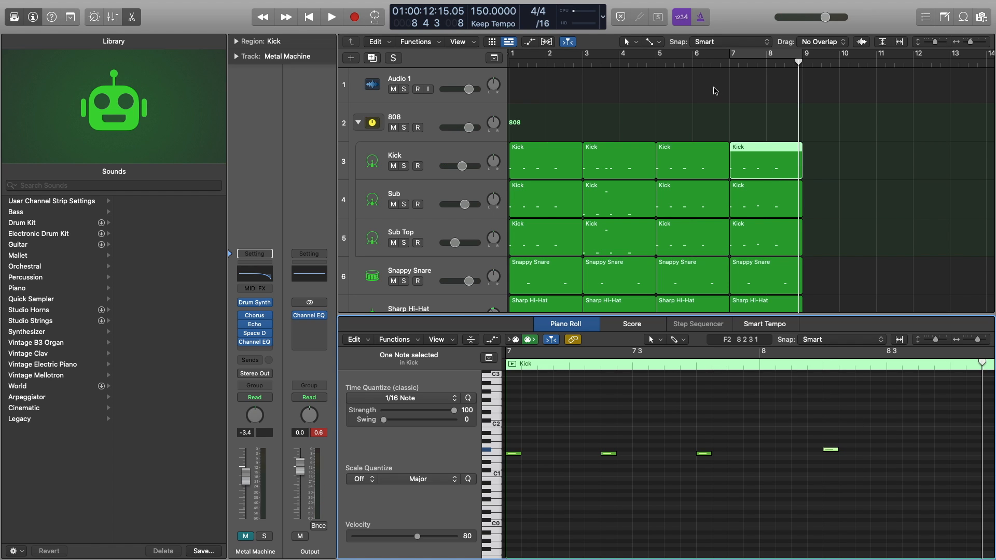
pyautogui.click(723, 63)
pyautogui.press('space')
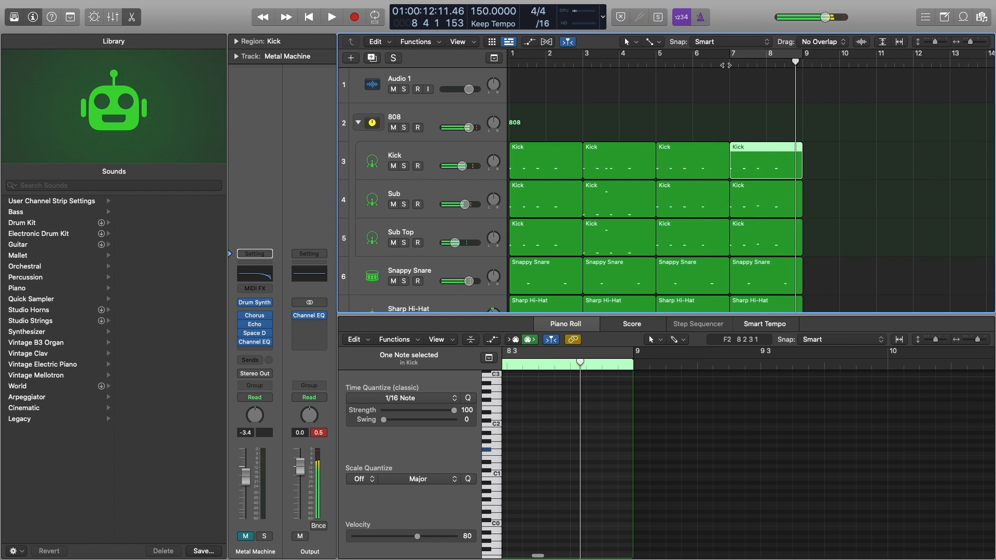
# In the last Kick, Sub and Sub Top regions together, copy the fourth note down to D#1 just past beat 3 of bar 8 and audition it.
pyautogui.moveTo(788, 134); pyautogui.dragTo(786, 235)
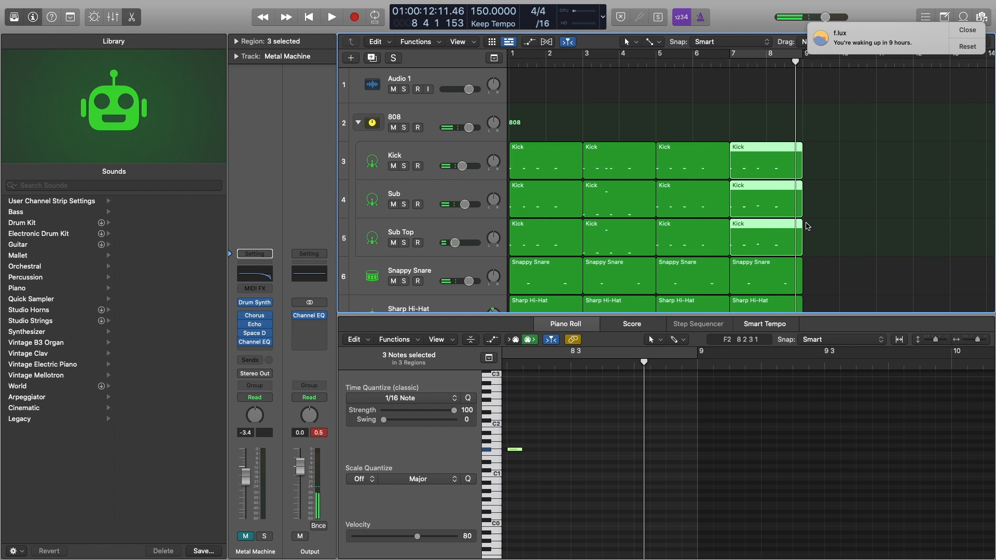
pyautogui.click(968, 29)
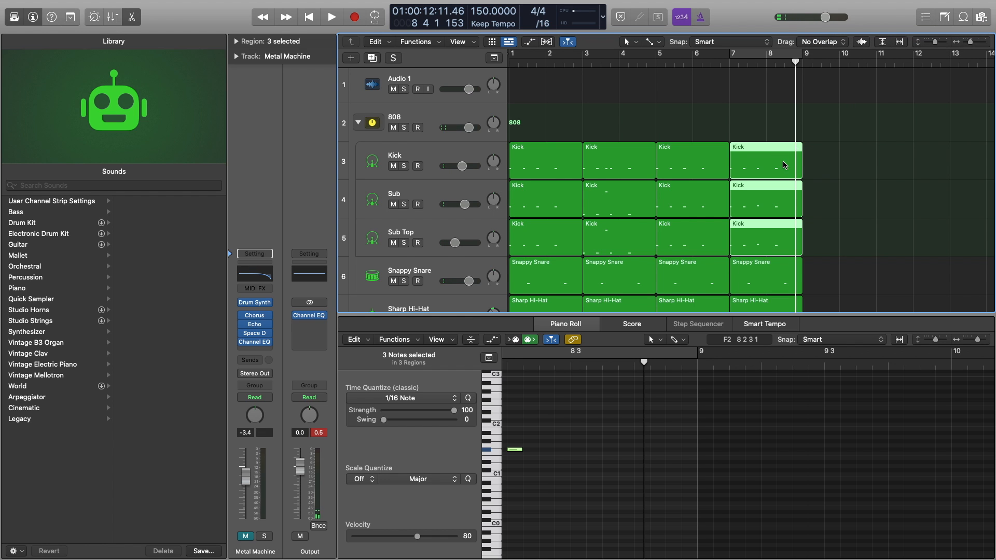
pyautogui.press('p')
pyautogui.doubleClick(784, 166)
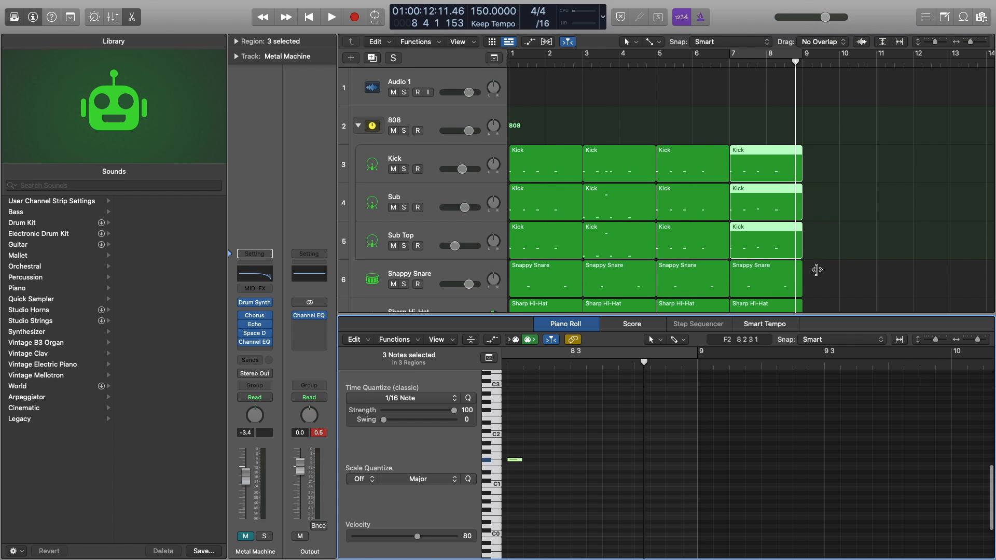
pyautogui.scroll(-2, 737, 405)
pyautogui.hscroll(-5, 689, 405)
pyautogui.scroll(-3, 686, 405)
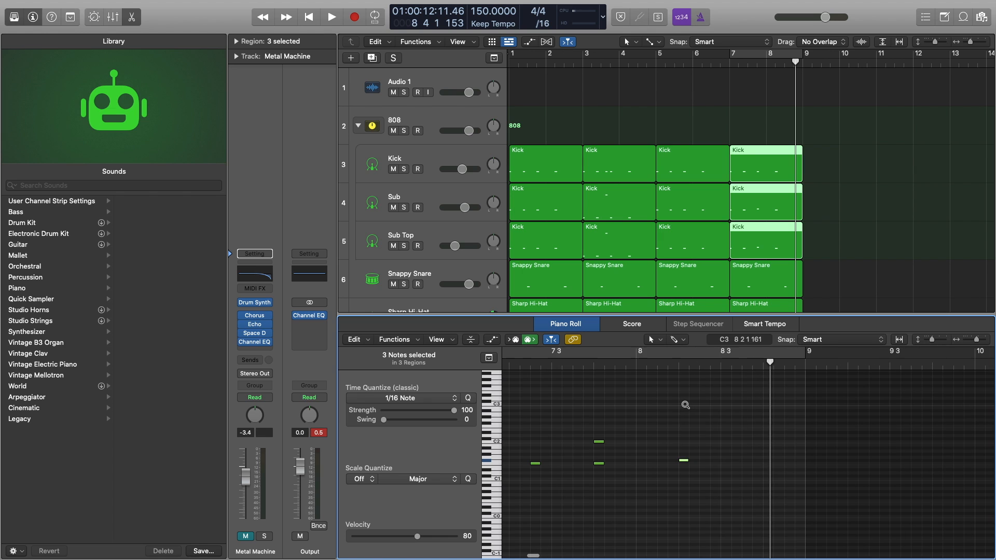
pyautogui.moveTo(731, 417); pyautogui.dragTo(747, 472)
pyautogui.click(627, 361)
pyautogui.press('space')
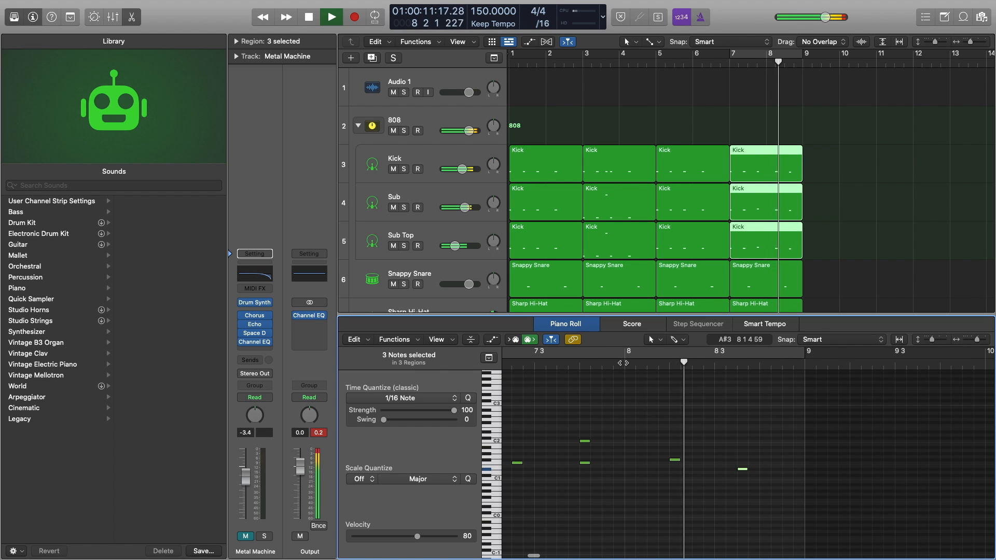
pyautogui.press('space')
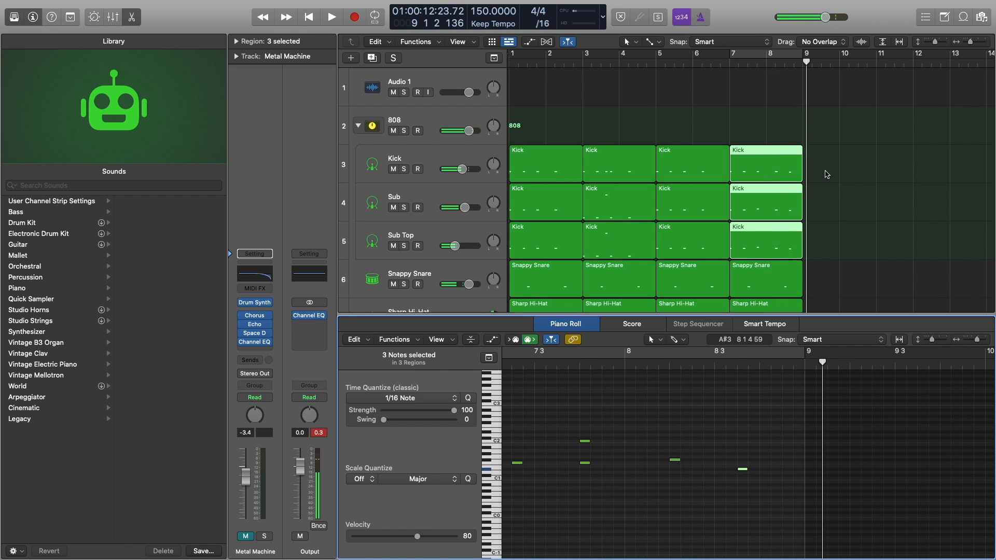
# Loop all regions across bars 1 to 9 and audition the whole beat from the start.
pyautogui.scroll(-3, 827, 184)
pyautogui.press('x')
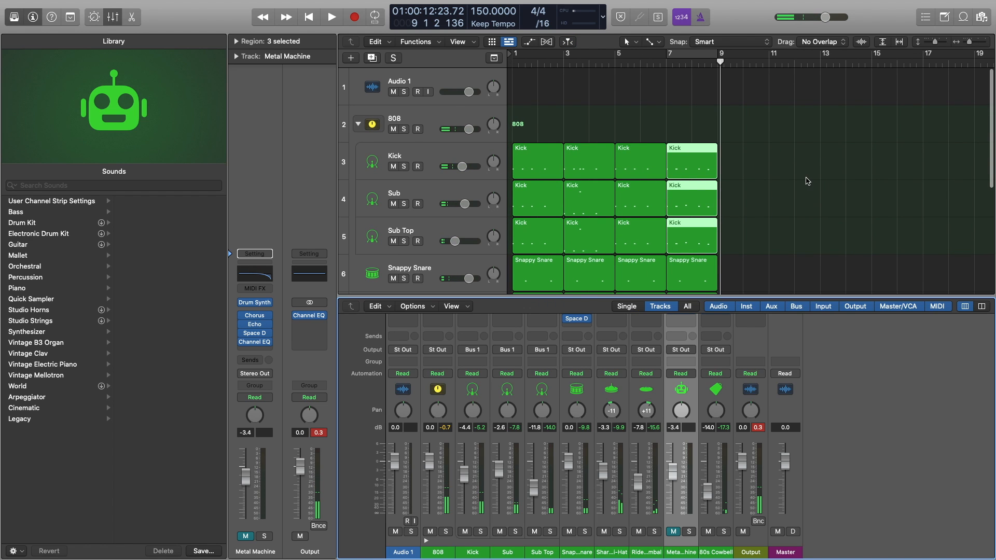
pyautogui.press('x')
pyautogui.moveTo(791, 156); pyautogui.dragTo(513, 437)
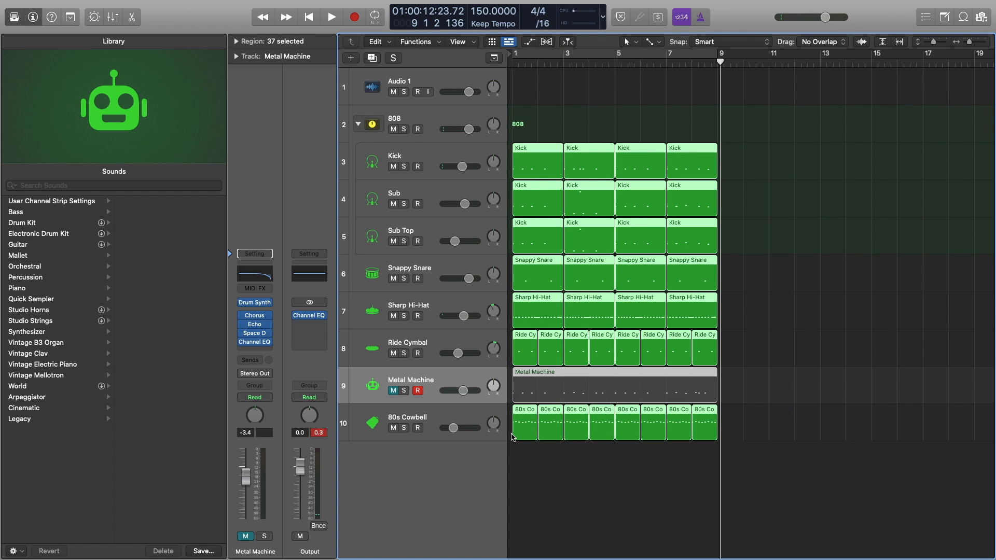
pyautogui.press('u')
pyautogui.press('space')
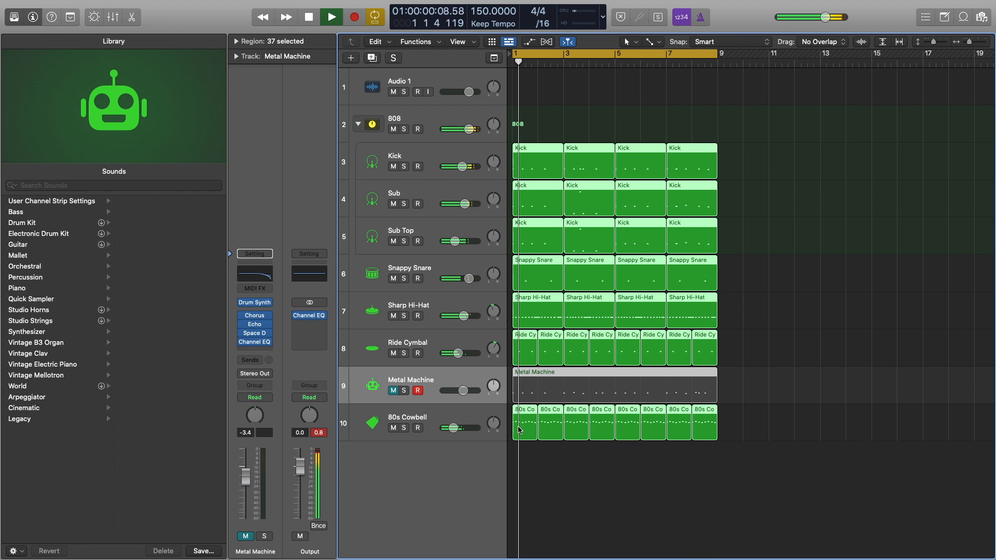
pyautogui.press('space')
# Loop bars 7 to 9, move the final D#1 note in the last Kick, Sub and Sub Top regions to beat 4 of bar 8, and audition it.
pyautogui.moveTo(763, 167); pyautogui.dragTo(698, 230)
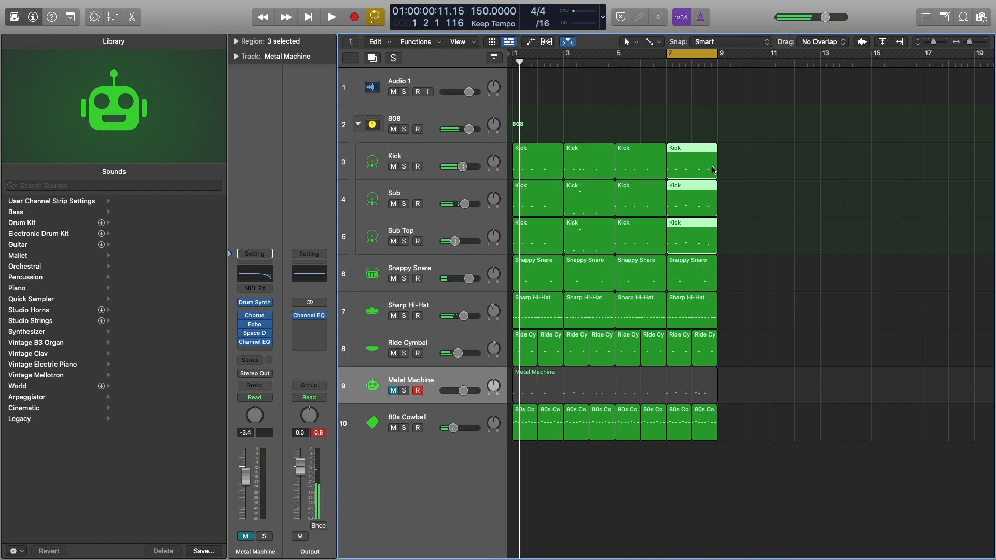
pyautogui.doubleClick(713, 167)
pyautogui.moveTo(778, 427); pyautogui.dragTo(765, 462)
pyautogui.press('space')
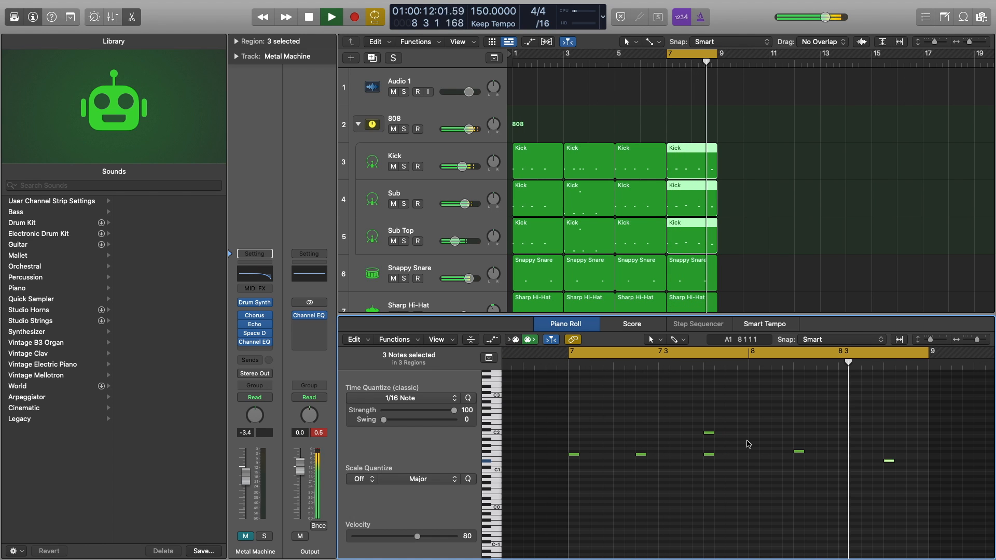
pyautogui.press('space')
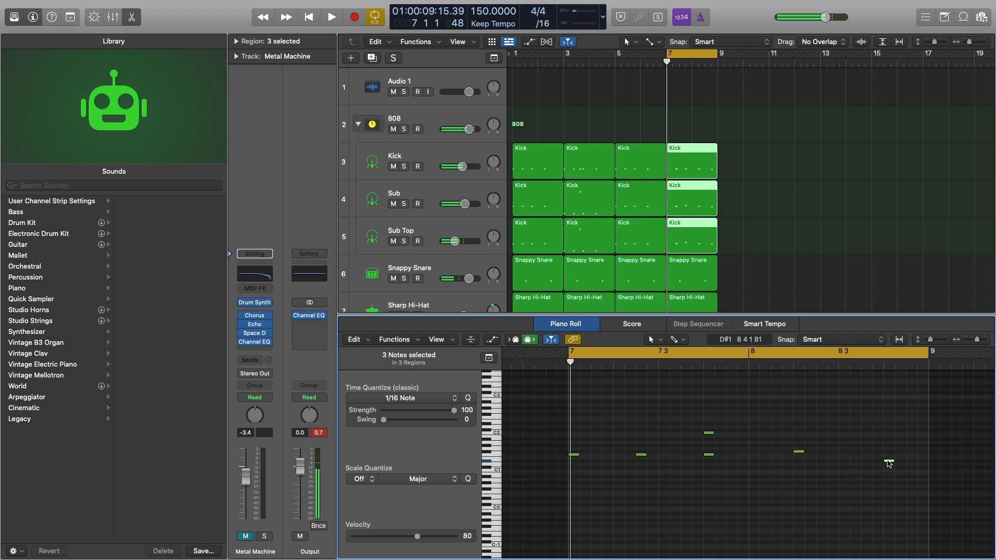
# Try the final D#1 note one and two sixteenths before beat 4 of bar 8 in the three regions, auditioning each placement.
pyautogui.moveTo(888, 463); pyautogui.dragTo(866, 461)
pyautogui.press('space')
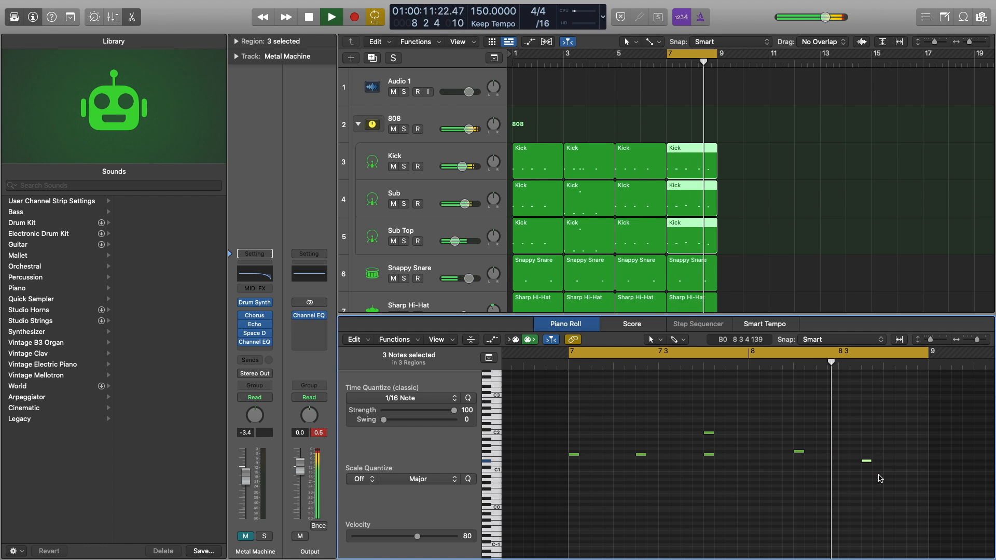
pyautogui.press('space')
pyautogui.moveTo(870, 462); pyautogui.dragTo(881, 471)
pyautogui.press('space')
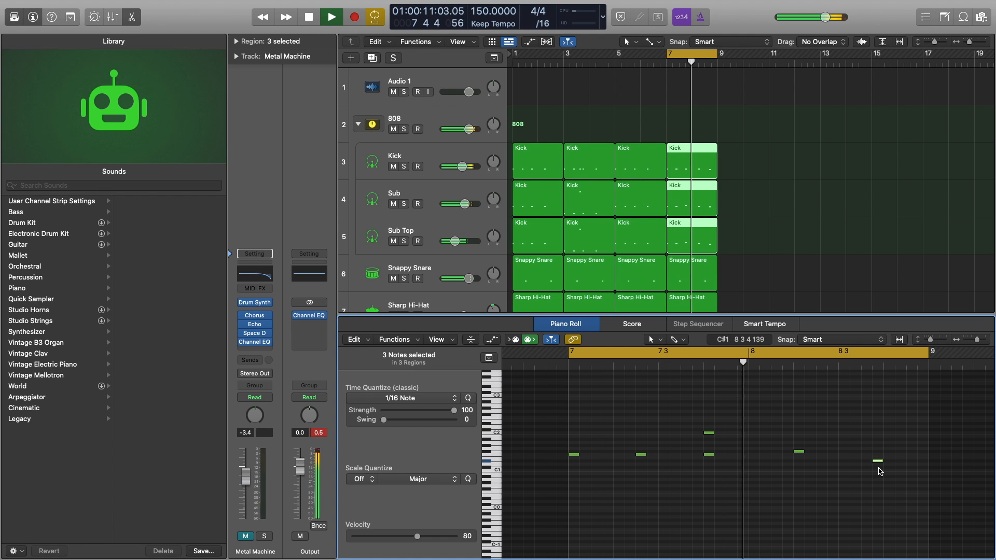
pyautogui.press('space')
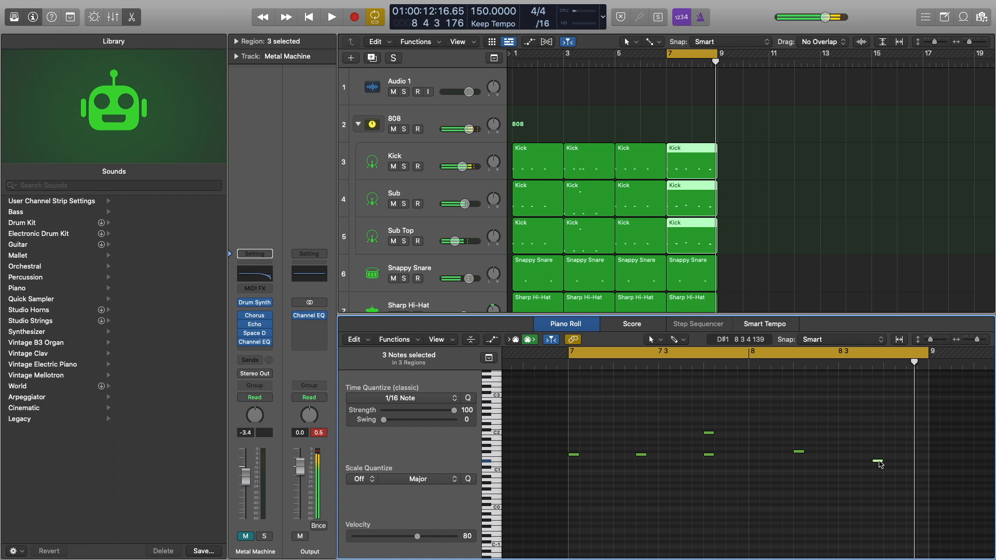
# Place the final D#1 note of the last Kick, Sub and Sub Top regions on beat 4 of bar 8 and audition the loop.
pyautogui.moveTo(881, 464); pyautogui.dragTo(891, 463)
pyautogui.press('space')
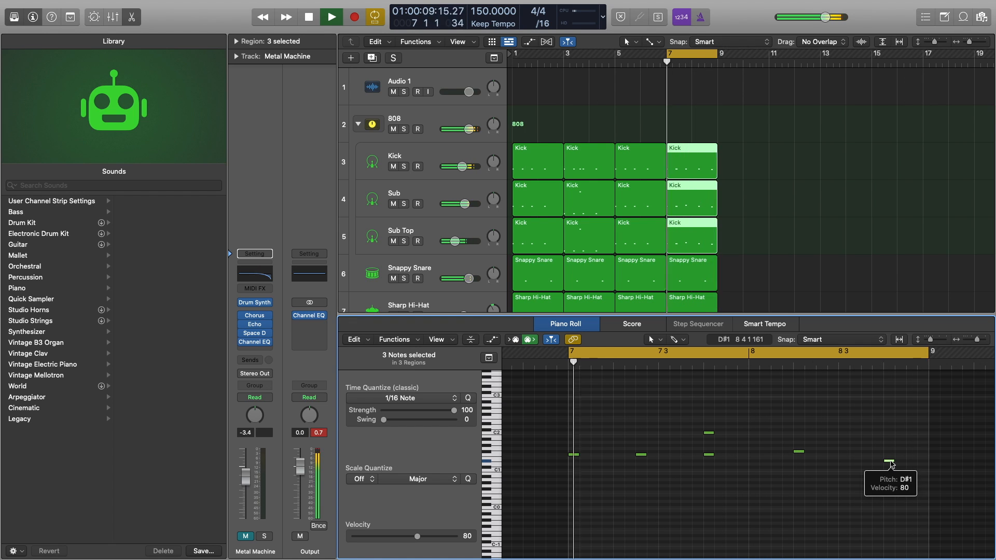
pyautogui.press('space')
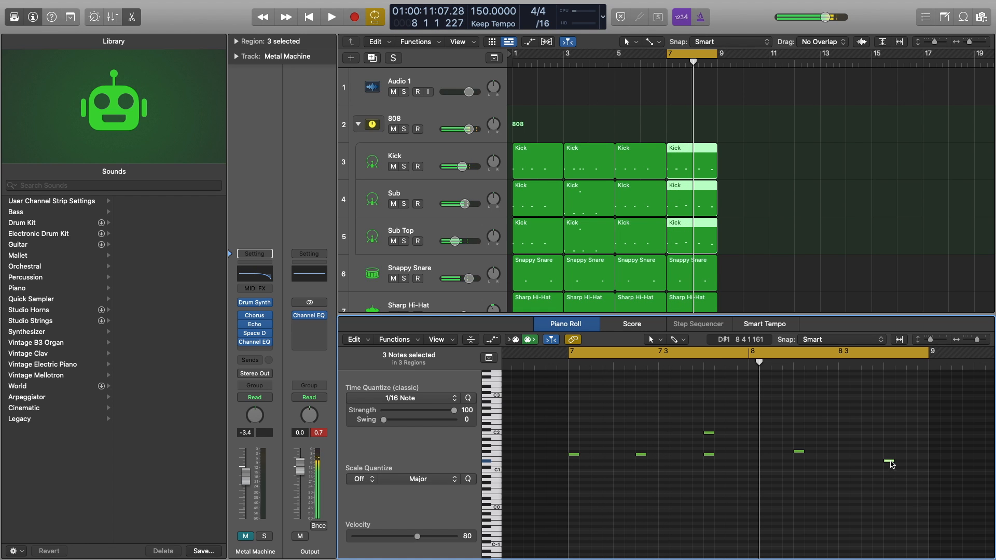
# Turn off the loop, show the full arrangement without the editor, and collapse the 808 track stack.
pyautogui.press('c')
pyautogui.press('x')
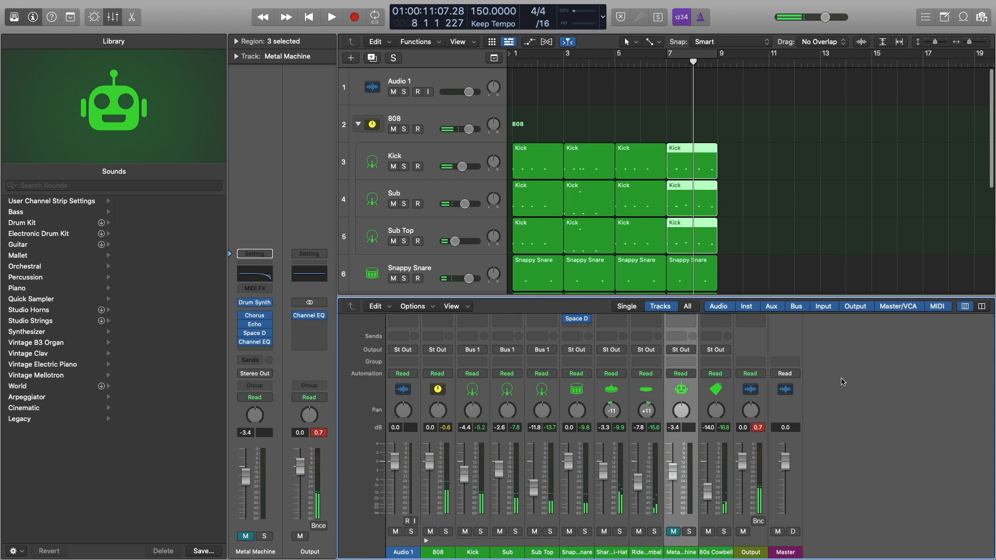
pyautogui.press('x')
pyautogui.press('super+Up')
pyautogui.press('super+Up')
pyautogui.press('super+Up')
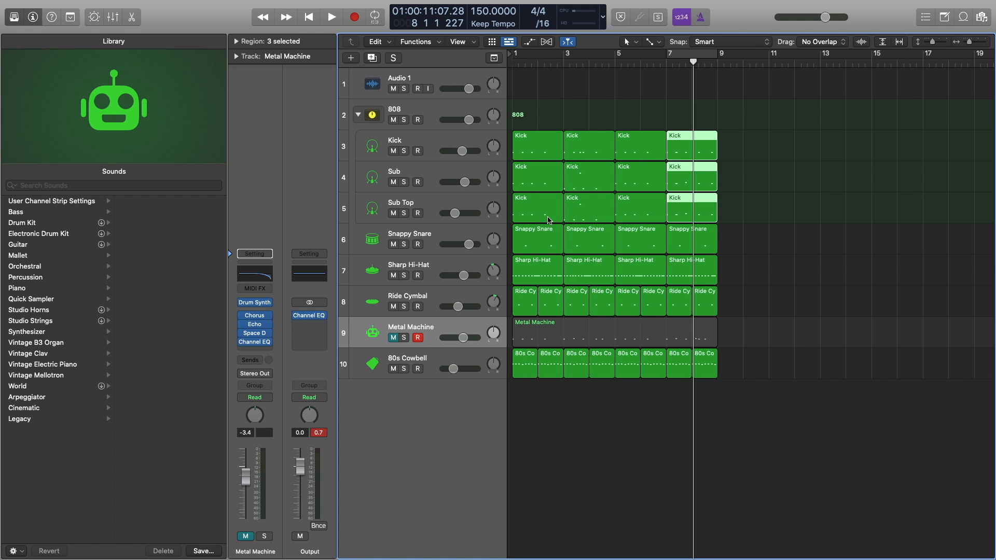
pyautogui.click(361, 115)
# Add a Drum Synth instrument track below 80s Cowbell and play a test note on it with Musical Typing.
pyautogui.click(437, 263)
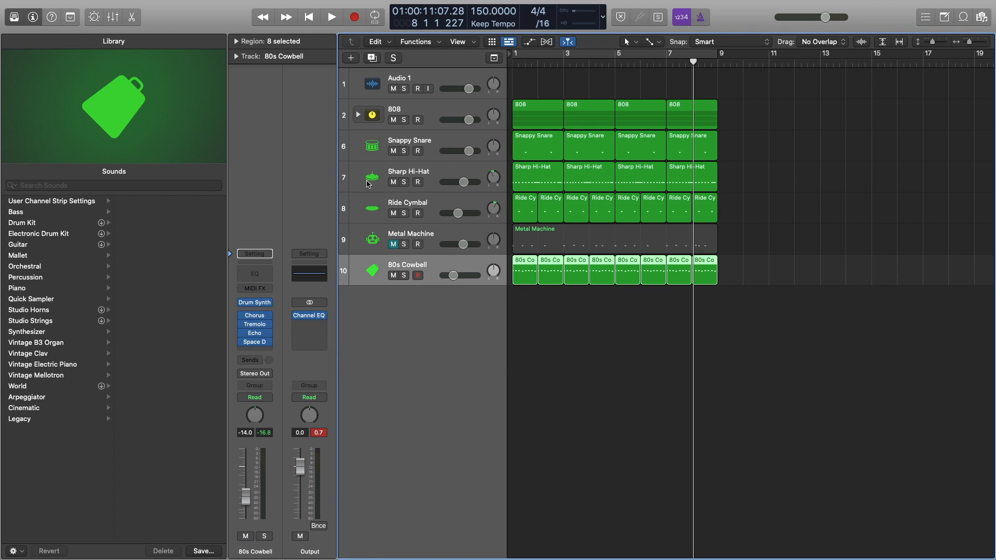
pyautogui.click(351, 60)
pyautogui.click(655, 160)
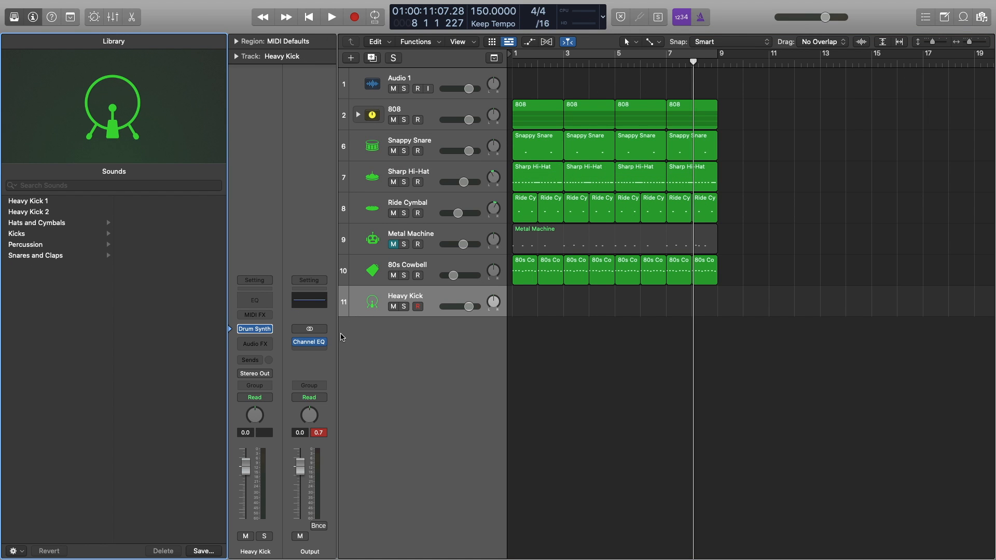
pyautogui.press('super+k')
pyautogui.press('d')
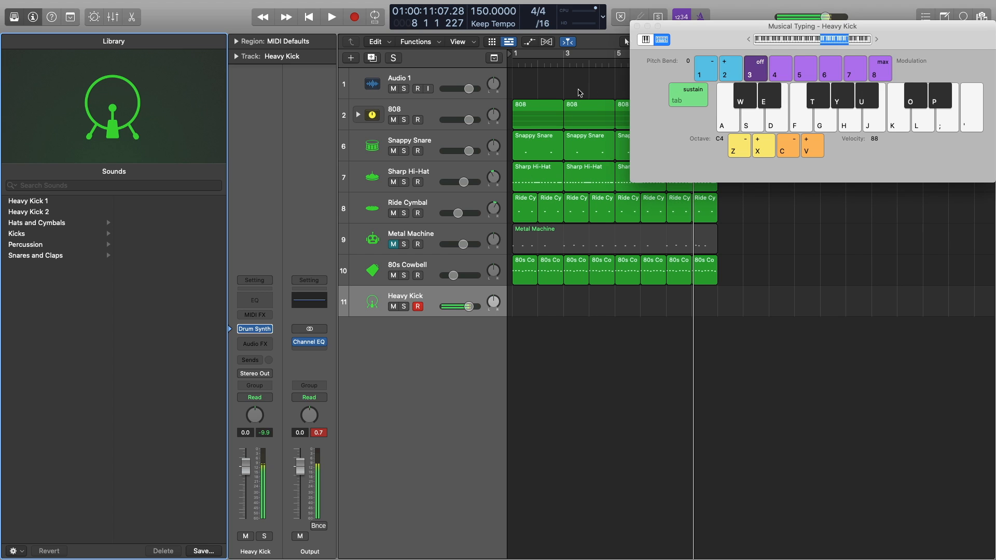
# Change the new track's Drum Synth sound to Membrane from the Percussion category.
pyautogui.click(257, 331)
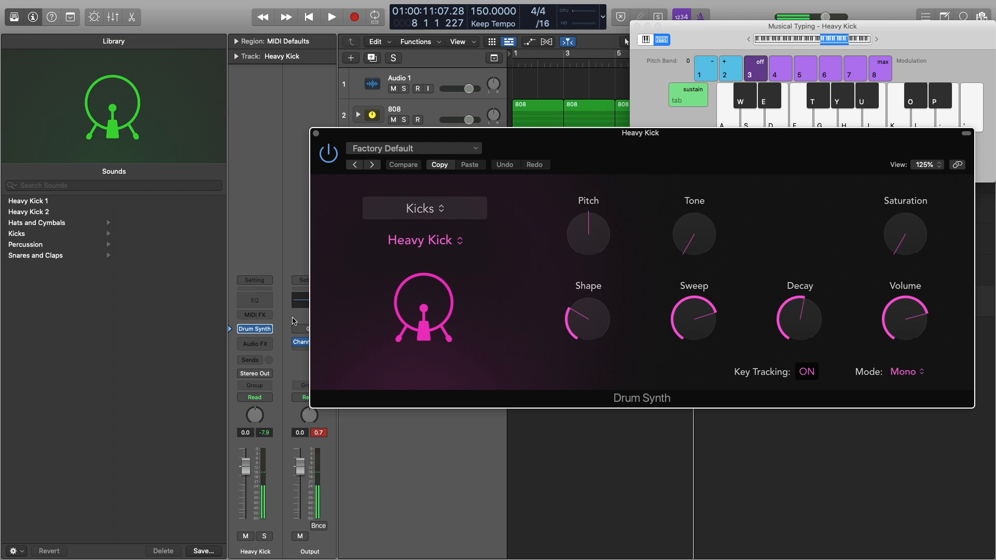
pyautogui.click(457, 213)
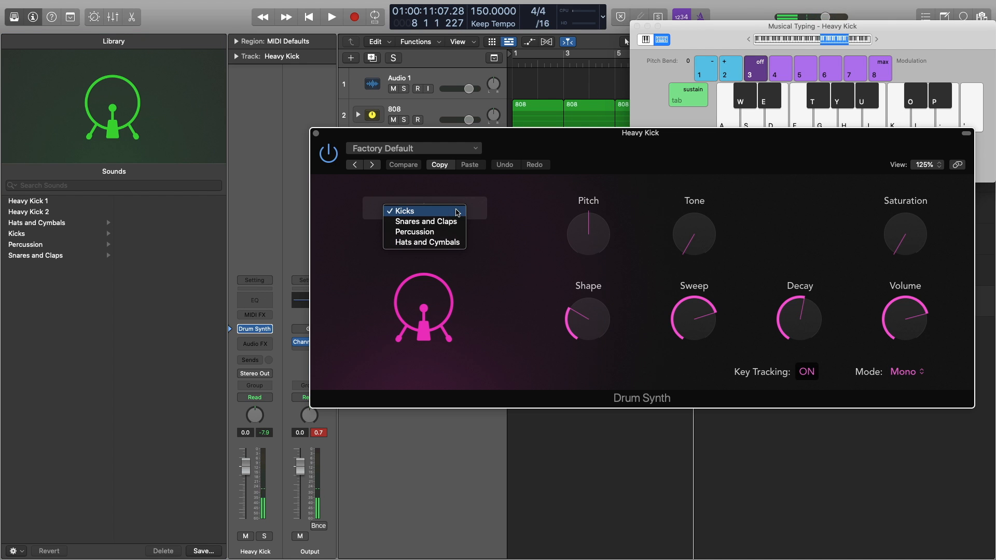
pyautogui.click(437, 233)
pyautogui.click(444, 239)
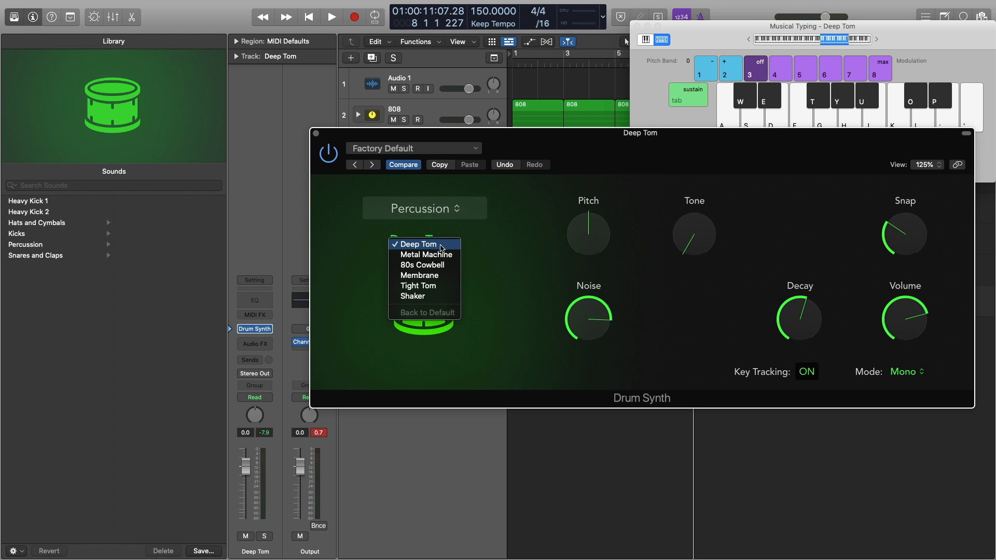
pyautogui.click(421, 276)
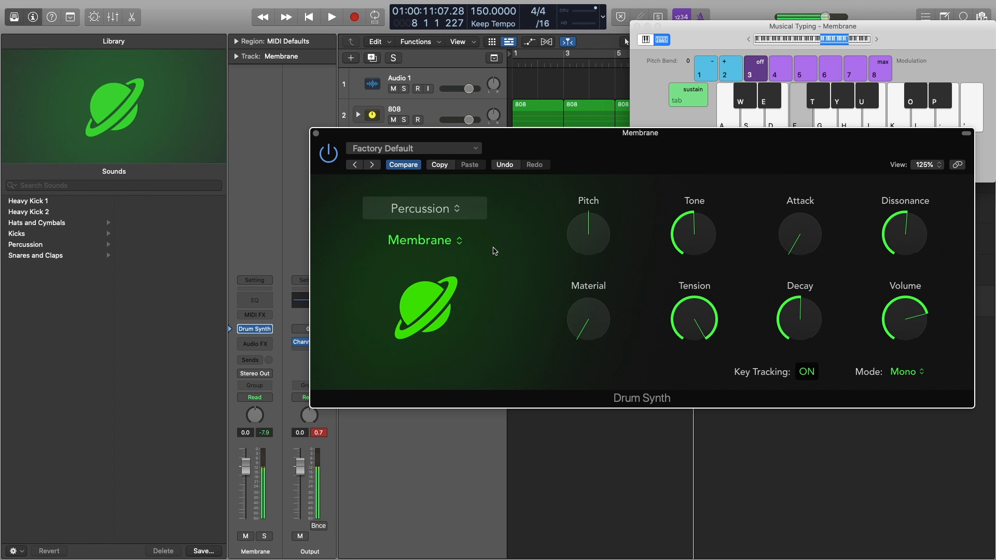
# Raise the Membrane sound's Material to slightly below halfway and test it in different octaves.
pyautogui.moveTo(555, 262); pyautogui.dragTo(606, 266)
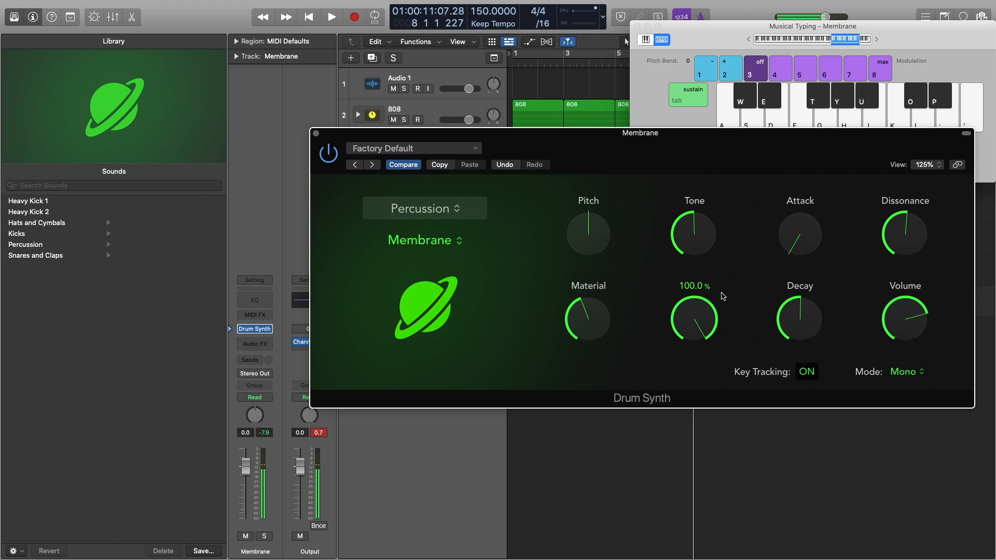
pyautogui.press('a')
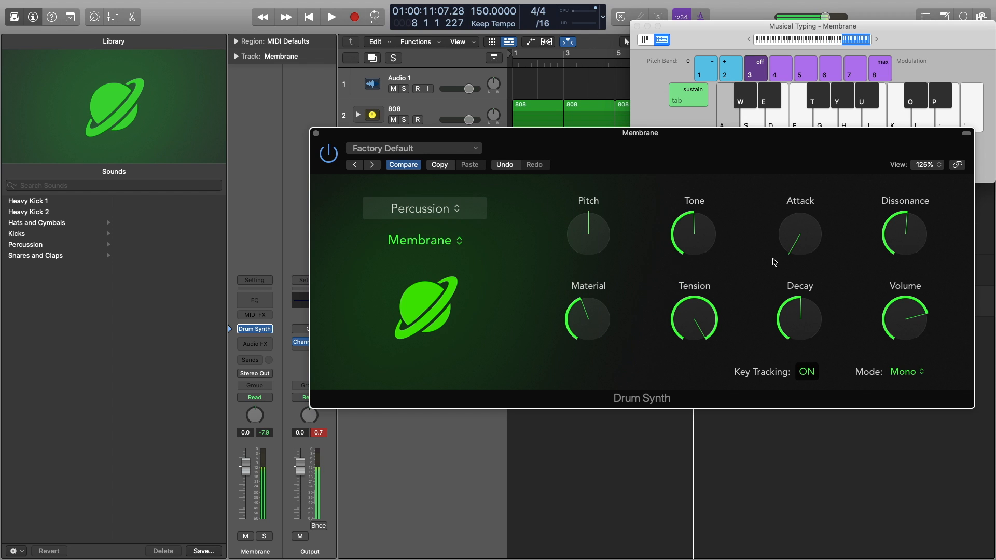
pyautogui.press('z')
pyautogui.press('d')
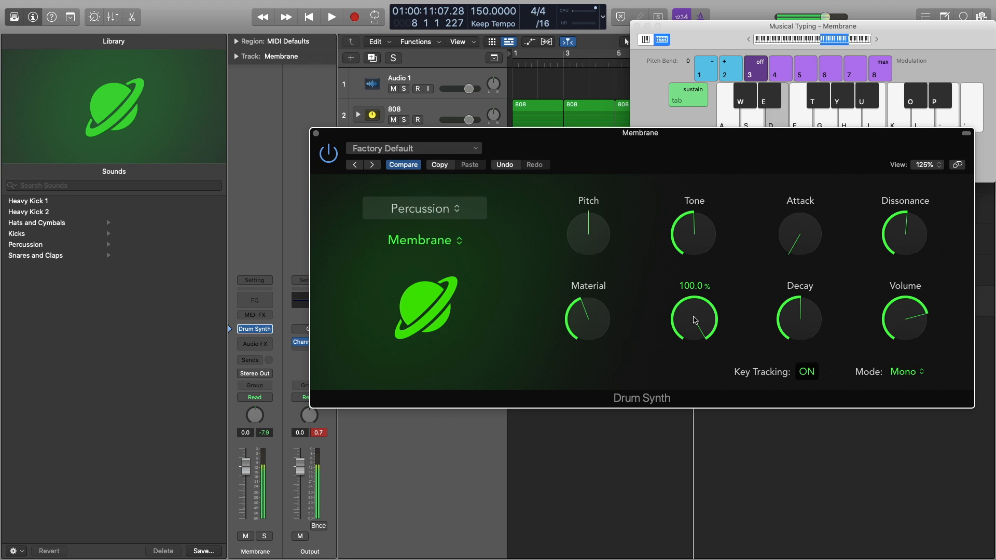
# Play a range of test notes in the C4 octave to audition the Membrane sound.
pyautogui.press('f')
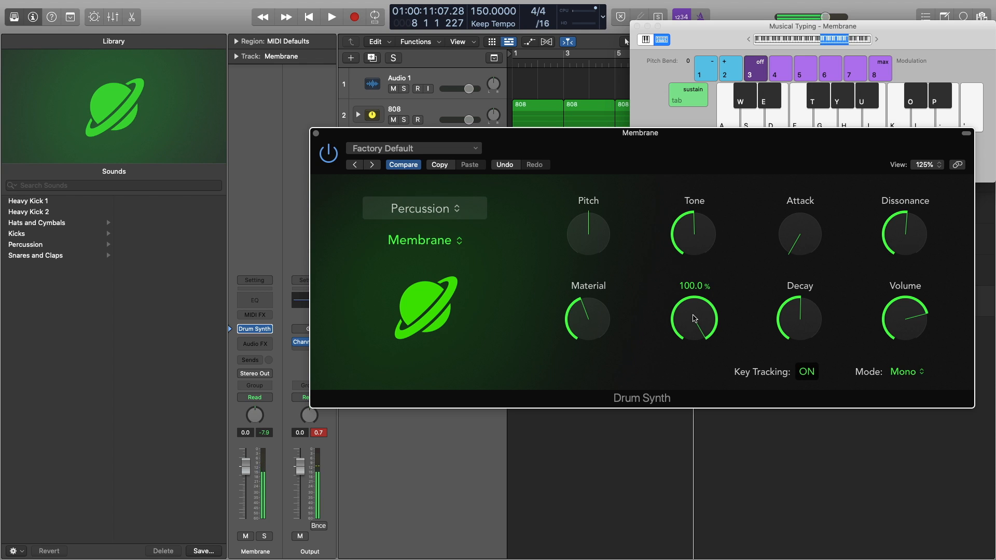
pyautogui.press('y')
pyautogui.press('f')
pyautogui.press('a')
pyautogui.press('w')
pyautogui.press('e')
pyautogui.press('f')
pyautogui.press('t')
pyautogui.press('y')
pyautogui.press('f')
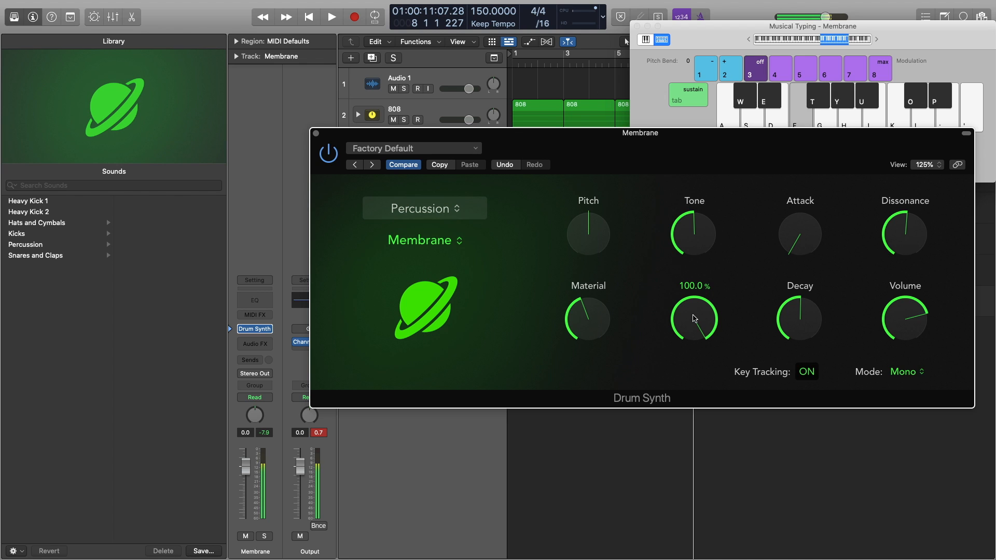
pyautogui.press('a')
# Lower the Membrane's Dissonance to its minimum and audition the sound with several notes.
pyautogui.moveTo(905, 234); pyautogui.dragTo(885, 332)
pyautogui.press('f')
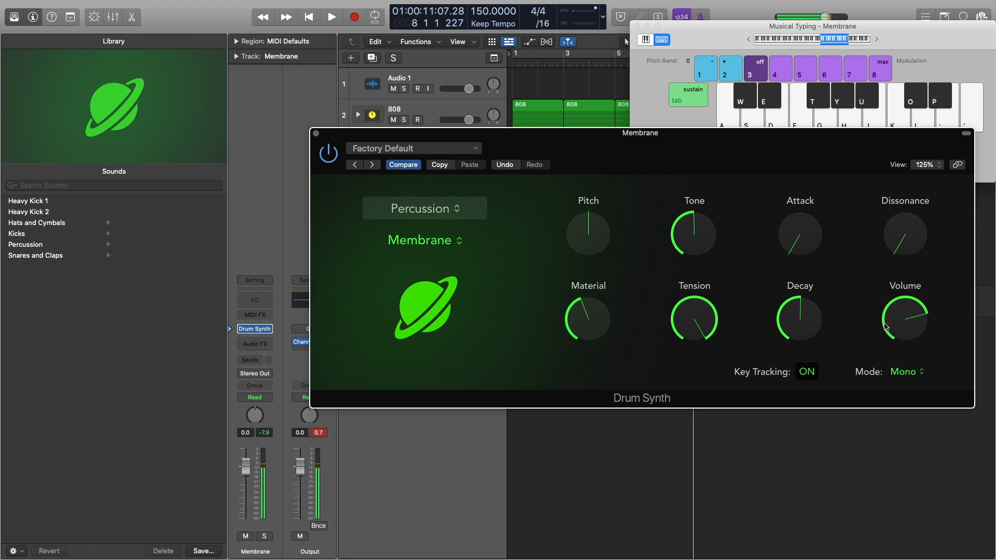
pyautogui.press('a')
pyautogui.press('e')
pyautogui.press('f')
pyautogui.press('a')
pyautogui.press('a')
pyautogui.press('f')
pyautogui.press('w')
pyautogui.press('f')
# Try the Membrane's Tone at 0.0% and audition it with repeated notes.
pyautogui.moveTo(692, 237)
pyautogui.mouseDown()
pyautogui.moveTo(691, 168)
pyautogui.moveTo(690, 295)
pyautogui.moveTo(677, 239)
pyautogui.mouseUp()
pyautogui.press('f')
pyautogui.keyDown('alt'); pyautogui.click(699, 203); pyautogui.keyUp('alt')
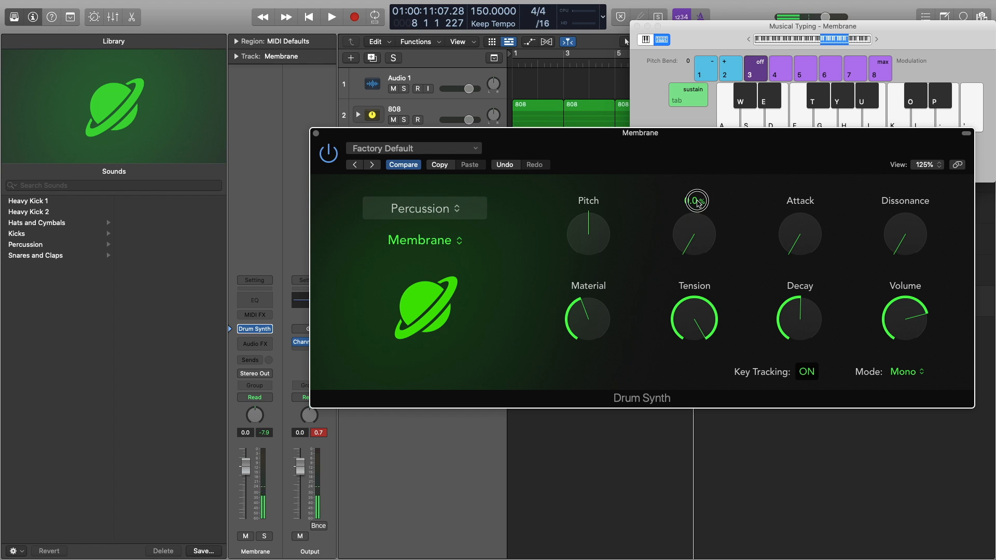
pyautogui.press('f')
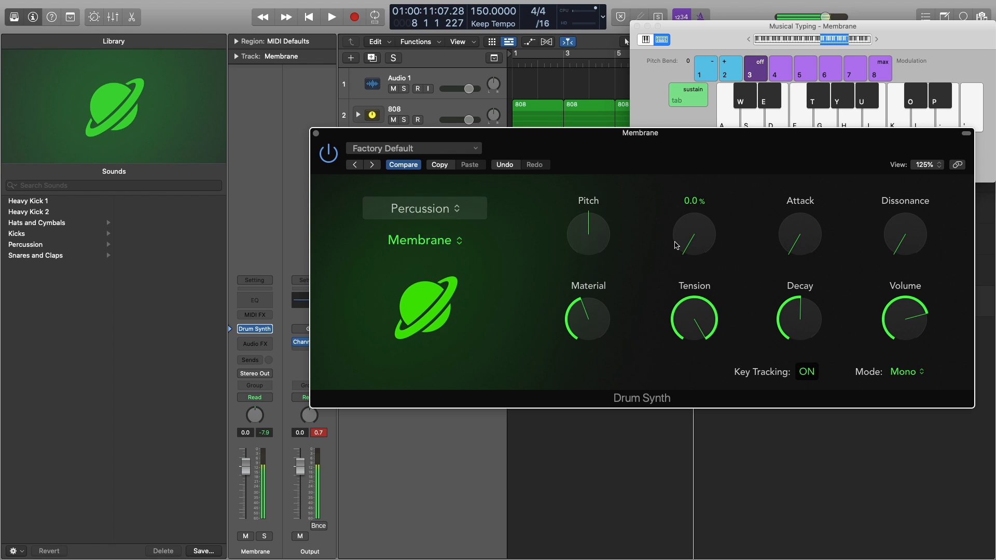
pyautogui.press('f')
pyautogui.press('f')
pyautogui.press('f')
pyautogui.press('f')
# Try a lower Tension, slightly below halfway, on the Membrane and audition it.
pyautogui.moveTo(694, 314); pyautogui.dragTo(675, 414)
pyautogui.press('f')
pyautogui.press('f')
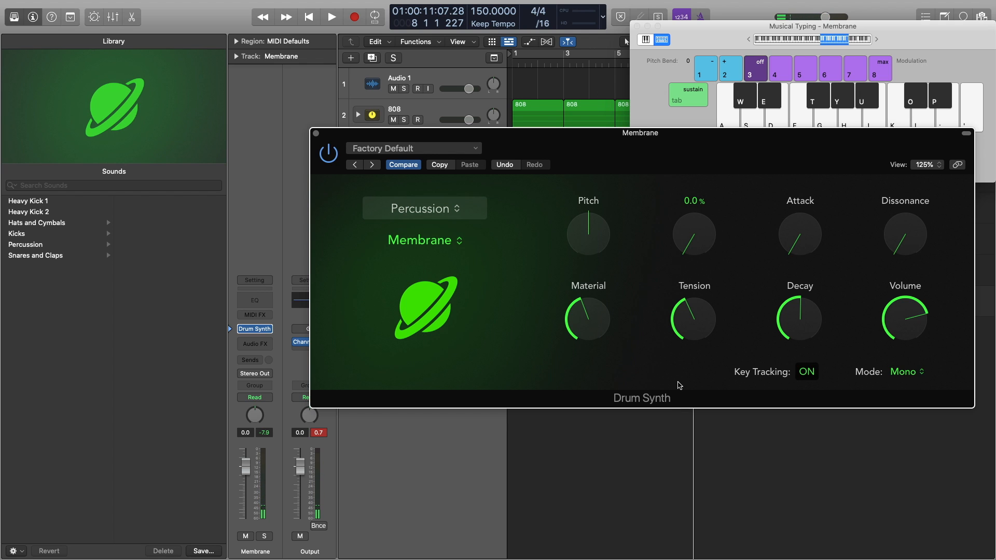
pyautogui.press('f')
pyautogui.press('f')
# Set the Membrane's Tension to maximum and its Tone to about halfway, auditioning each change.
pyautogui.moveTo(693, 342); pyautogui.dragTo(677, 164)
pyautogui.press('f')
pyautogui.press('f')
pyautogui.press('f')
pyautogui.moveTo(673, 218); pyautogui.dragTo(684, 205)
pyautogui.press('f')
pyautogui.press('f')
pyautogui.press('f')
pyautogui.press('f')
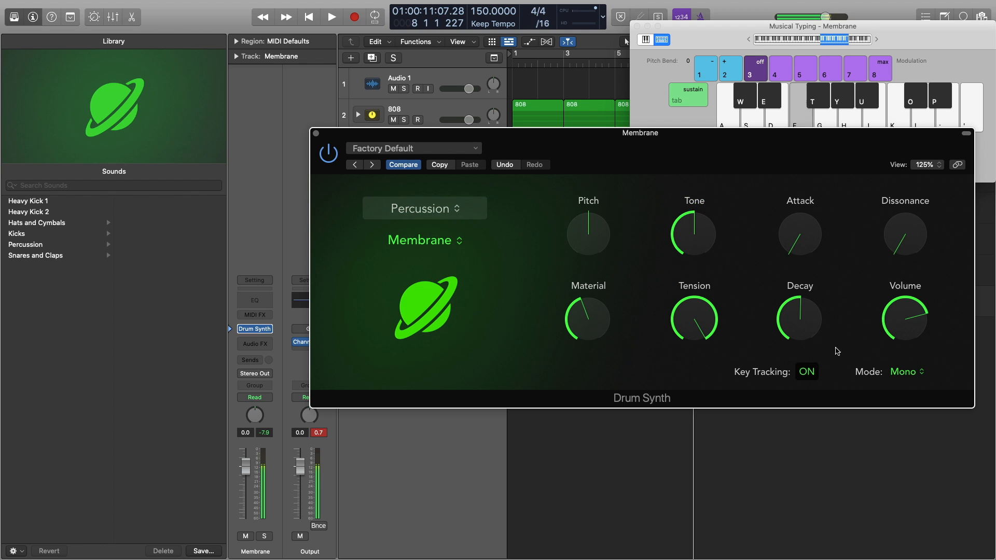
# Set the Membrane's Decay to 43.0% and audition it with several notes.
pyautogui.moveTo(799, 306); pyautogui.dragTo(787, 330)
pyautogui.press('f')
pyautogui.press('f')
pyautogui.press('f')
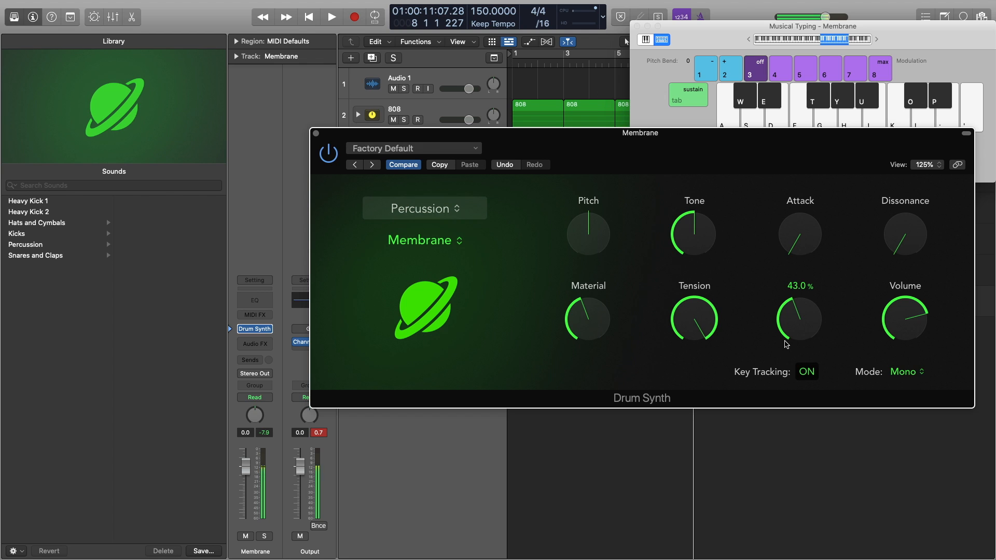
pyautogui.press('a')
pyautogui.press('f')
pyautogui.press('f')
pyautogui.press('e')
# Play the beat from bar 1 and try out Membrane notes along with it.
pyautogui.press('Return')
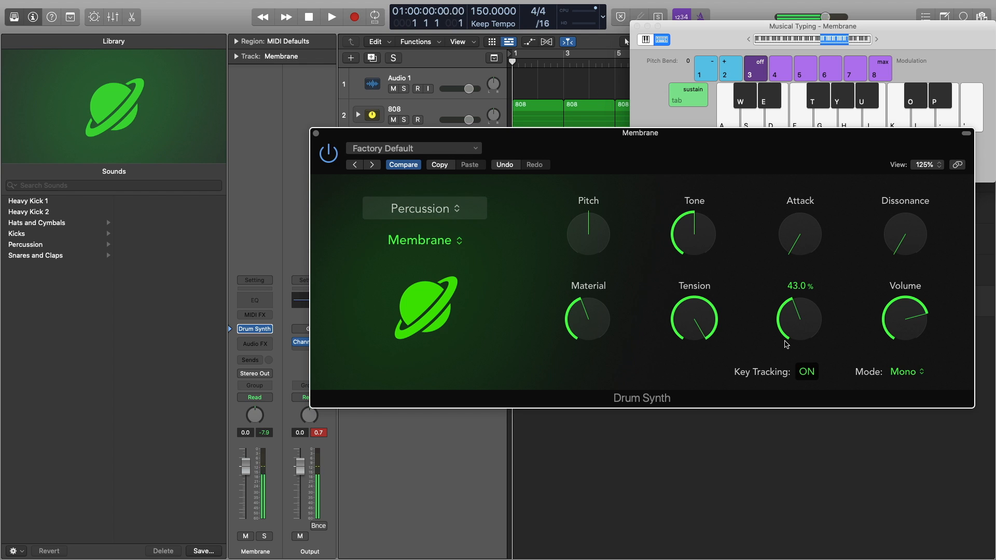
pyautogui.press('space')
pyautogui.press('f')
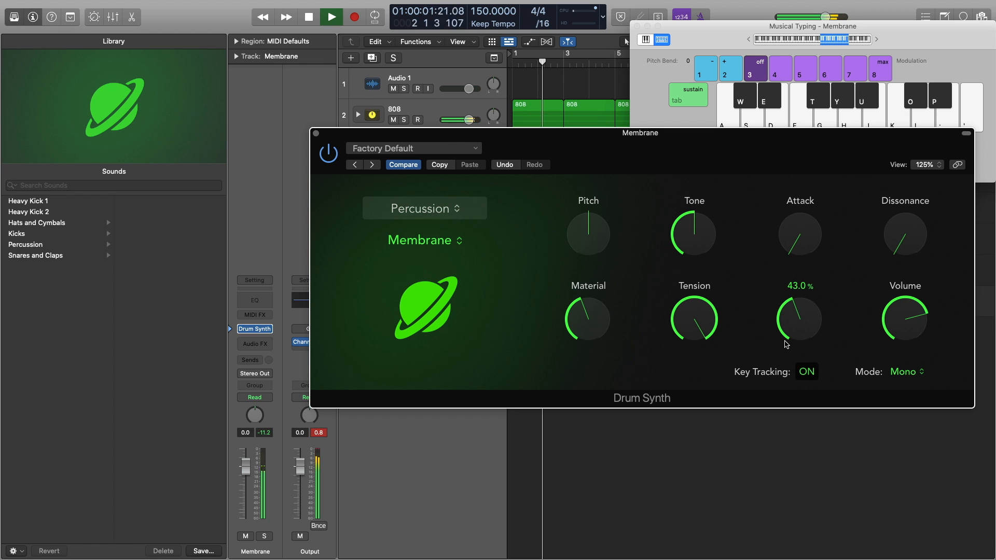
pyautogui.press('e')
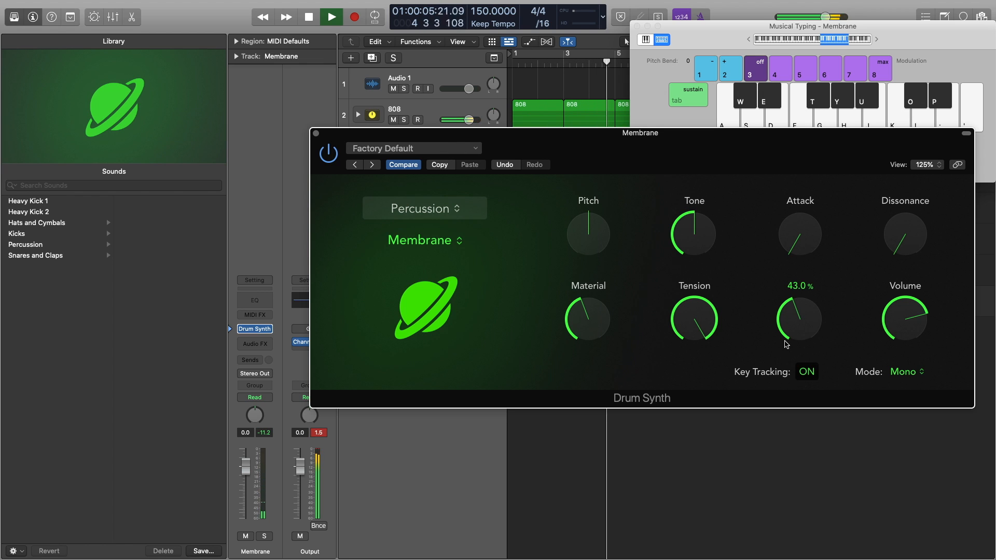
pyautogui.press('space')
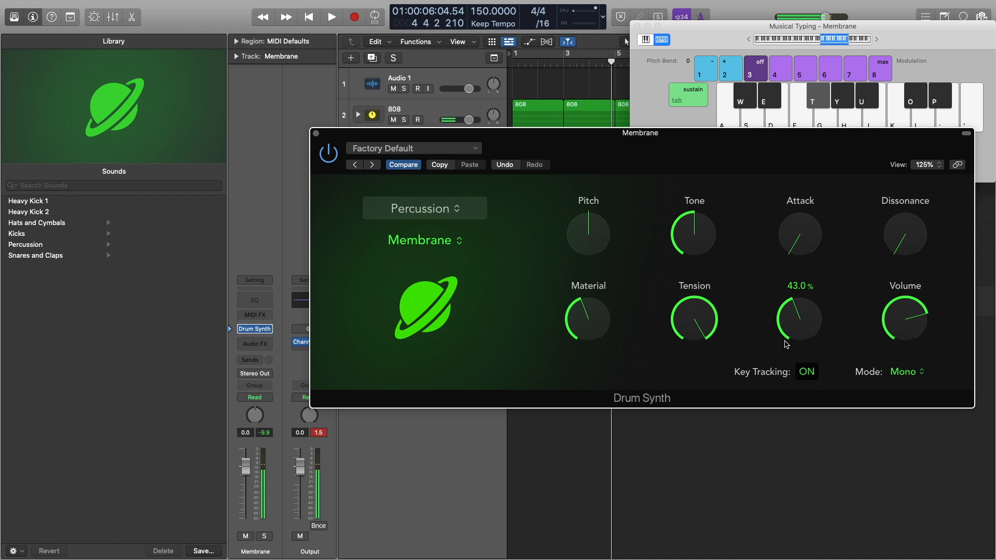
# Audition several note patterns on the Membrane, then try a higher Attack and test it.
pyautogui.press('t')
pyautogui.press('g')
pyautogui.press('e')
pyautogui.press('g')
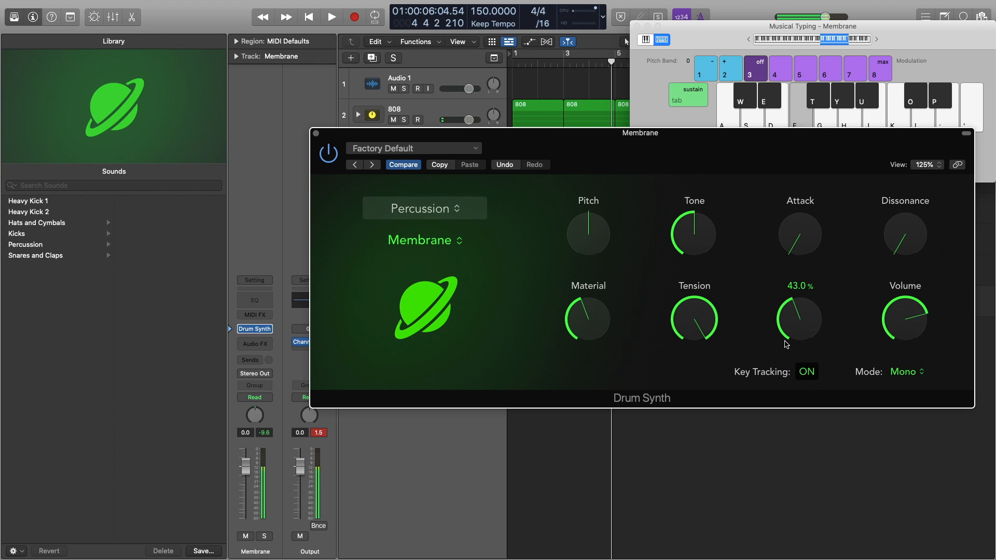
pyautogui.press('e')
pyautogui.press('a')
pyautogui.press('f')
pyautogui.press('a')
pyautogui.press('e')
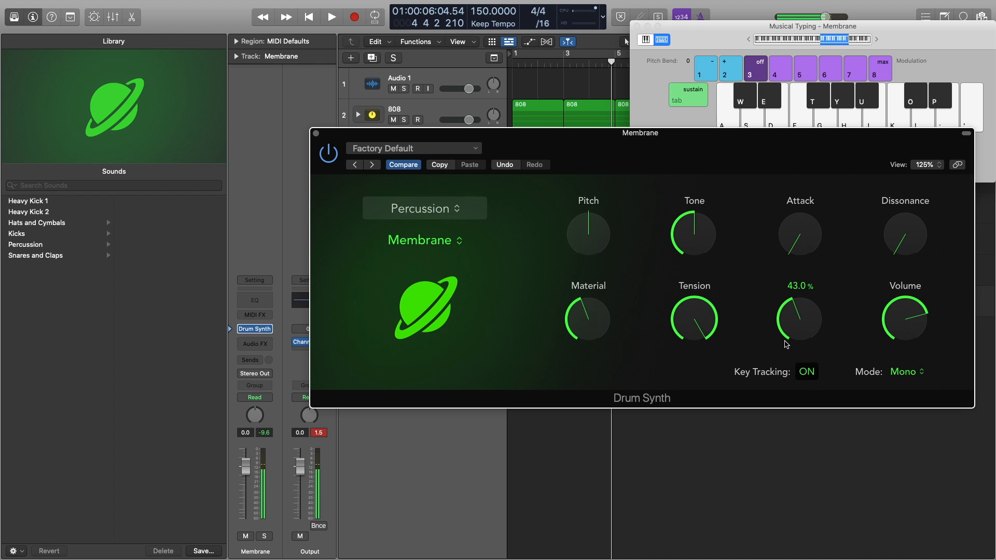
pyautogui.press('a')
pyautogui.press('t')
pyautogui.press('e')
pyautogui.press('a')
pyautogui.press('f')
pyautogui.press('f')
pyautogui.moveTo(785, 235); pyautogui.dragTo(785, 155)
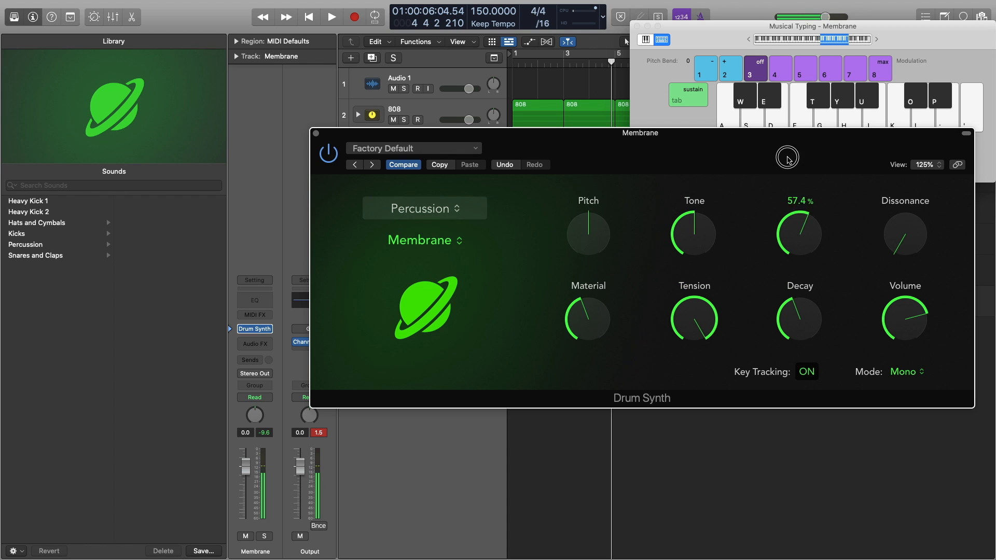
pyautogui.press('f')
# Switch the Drum Synth percussion sound to Tight Tom and set its Material to 100%, auditioning the result.
pyautogui.click(433, 244)
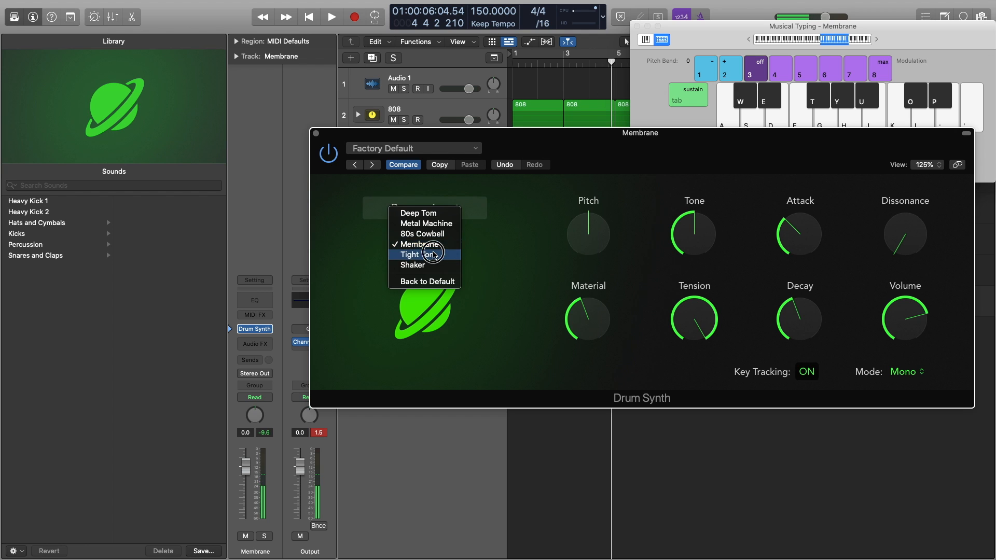
pyautogui.click(436, 254)
pyautogui.press('f')
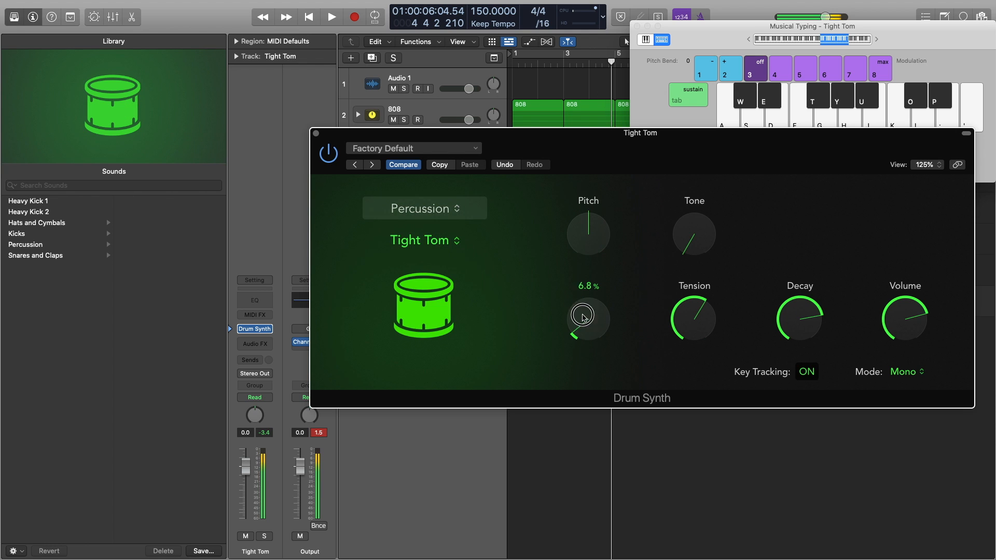
pyautogui.press('f')
pyautogui.moveTo(583, 315); pyautogui.dragTo(602, 272)
pyautogui.press('f')
pyautogui.press('f')
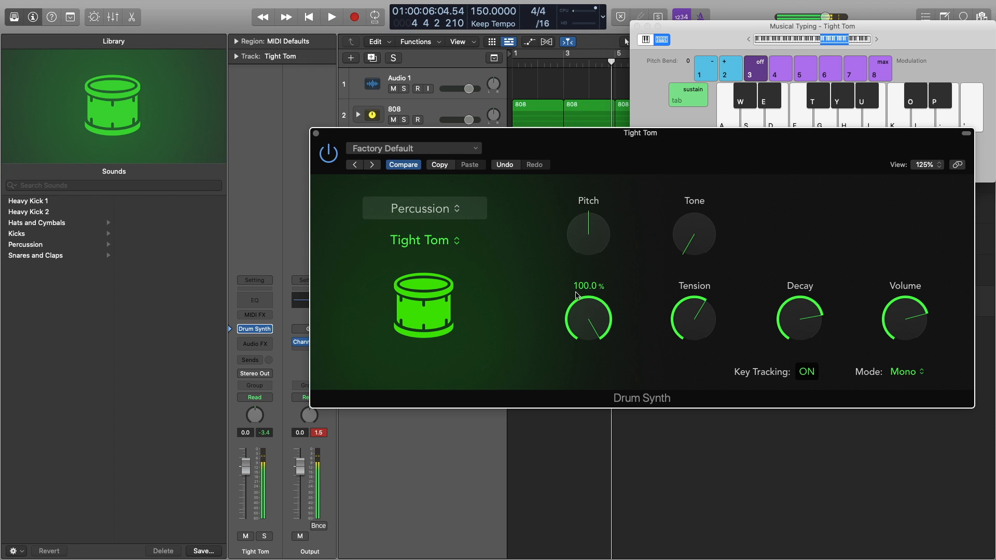
pyautogui.press('f')
# Lower the Tight Tom's Tension to below halfway and set its Tone to 83.3%, auditioning each change.
pyautogui.moveTo(689, 317); pyautogui.dragTo(682, 345)
pyautogui.press('f')
pyautogui.moveTo(697, 241); pyautogui.dragTo(673, 142)
pyautogui.press('f')
pyautogui.moveTo(692, 258); pyautogui.dragTo(692, 159)
pyautogui.press('f')
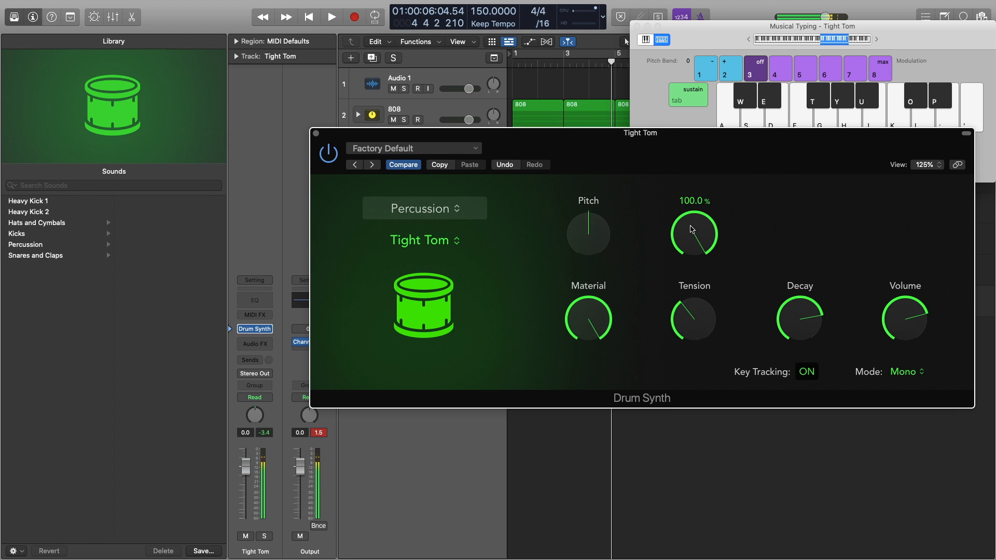
pyautogui.moveTo(691, 230); pyautogui.dragTo(689, 248)
pyautogui.press('f')
pyautogui.press('a')
# Move the Drum Synth window clear of the Musical Typing keyboard and audition the Tight Tom at octave C5.
pyautogui.press('z')
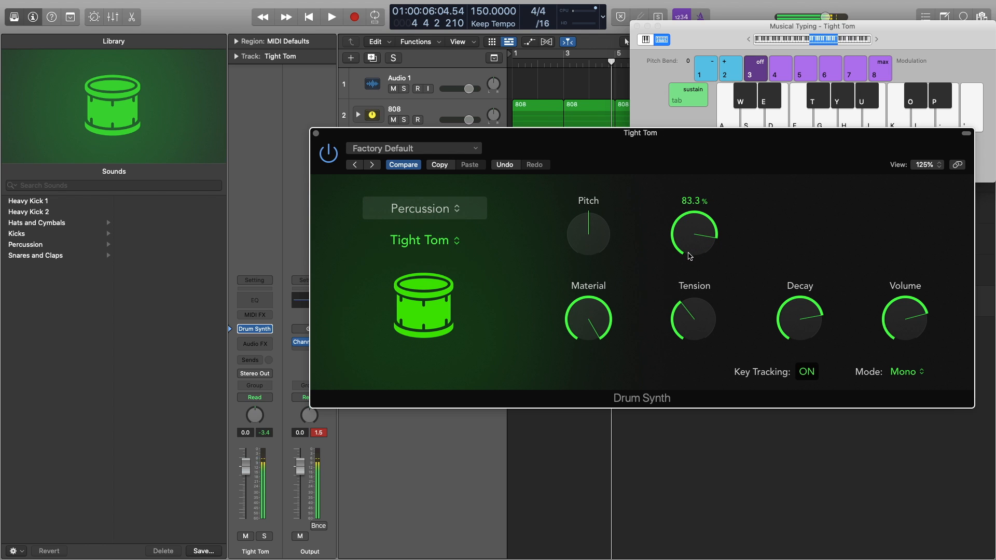
pyautogui.moveTo(793, 167); pyautogui.dragTo(760, 233)
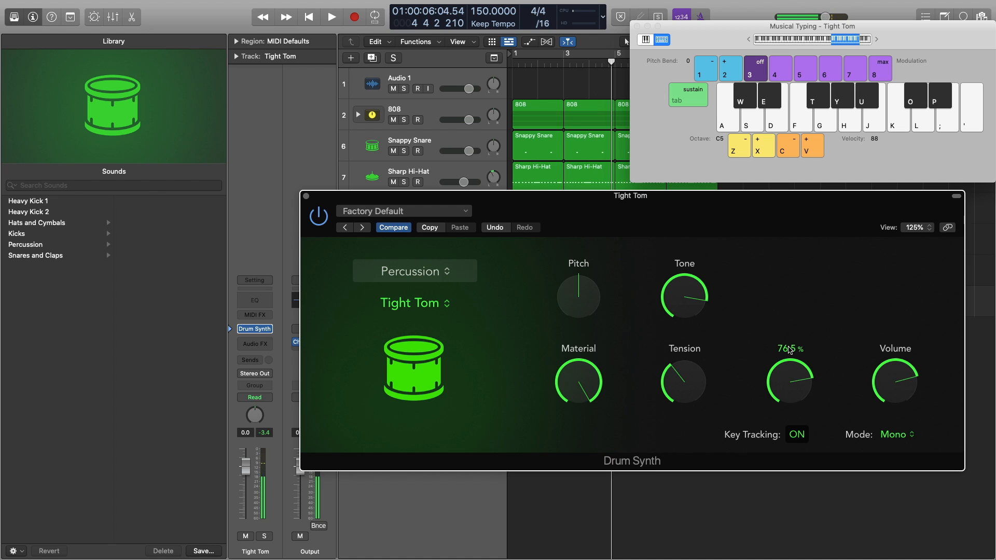
pyautogui.press('f')
pyautogui.press('f')
pyautogui.press('f')
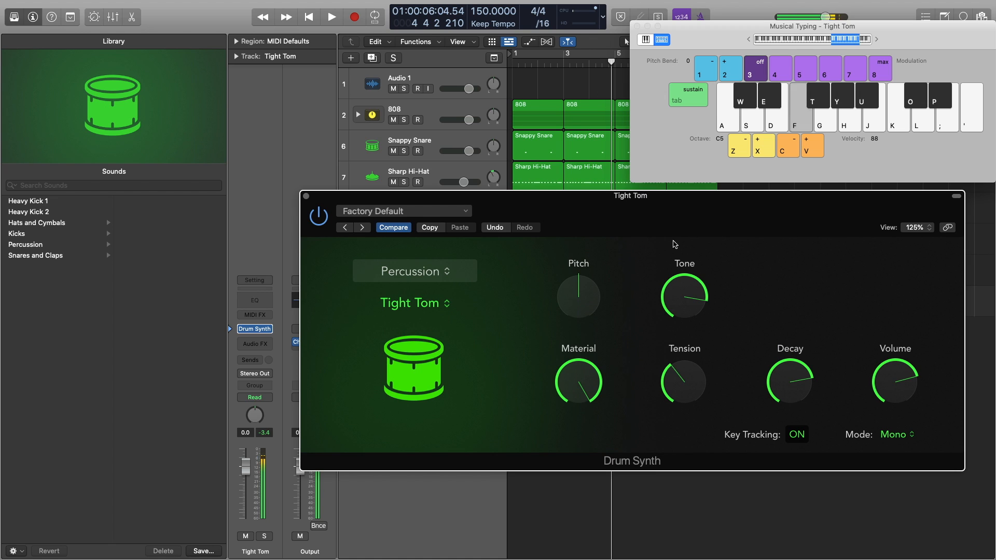
# Try adjusting the Tight Tom's Pitch, ending at 0, and audition it across octaves down to C3.
pyautogui.moveTo(579, 266); pyautogui.dragTo(574, 297)
pyautogui.press('f')
pyautogui.press('f')
pyautogui.press('f')
pyautogui.press('f')
pyautogui.press('f')
pyautogui.press('z')
pyautogui.press('f')
pyautogui.press('f')
pyautogui.press('z')
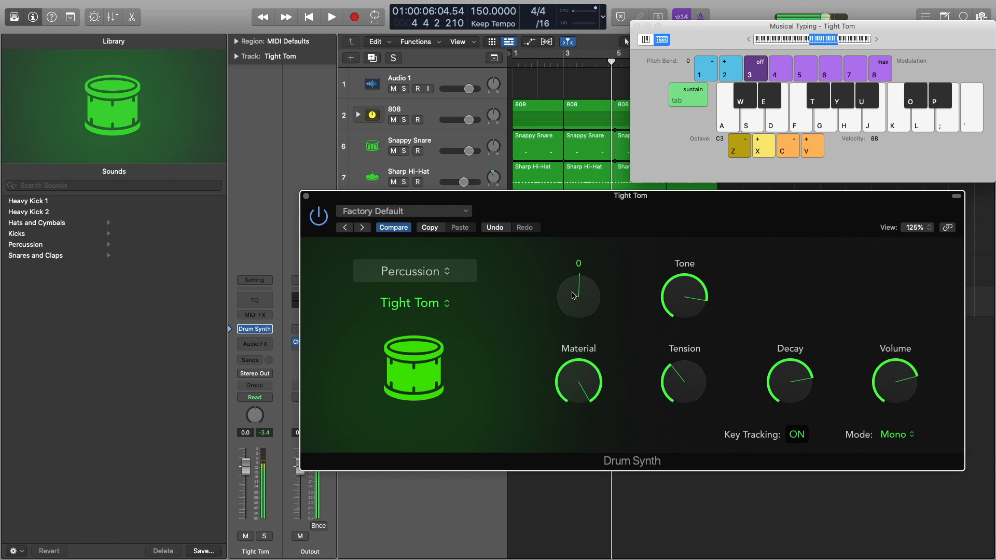
pyautogui.press('f')
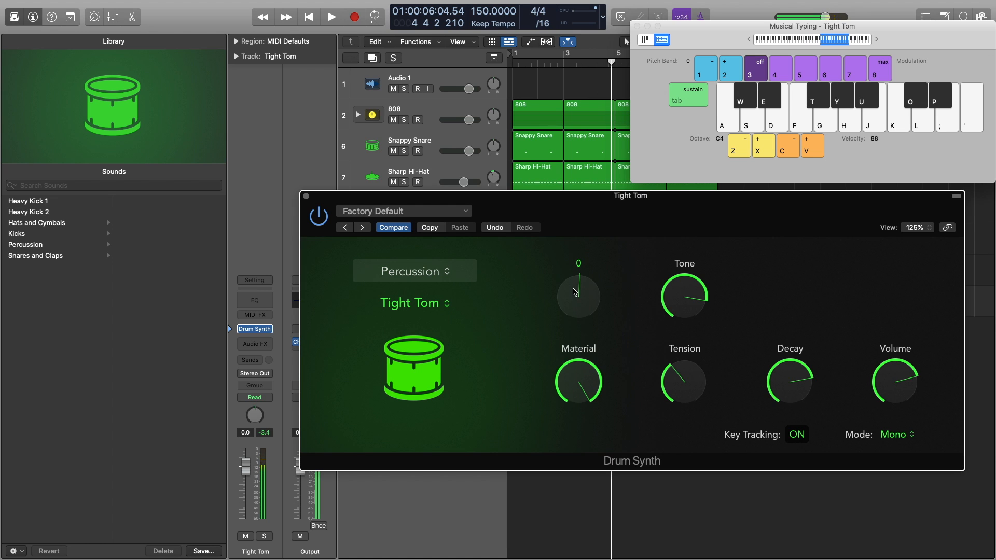
# Play the beat from bar 1 and try out Tight Tom notes along with it.
pyautogui.press('Return')
pyautogui.press('space')
pyautogui.press('f')
pyautogui.press('f')
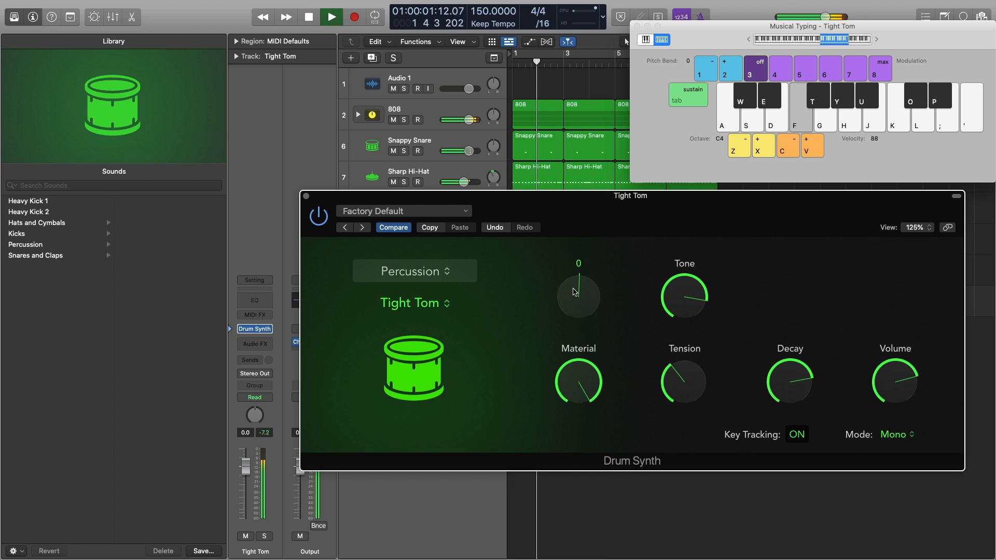
pyautogui.press('j')
pyautogui.press('h')
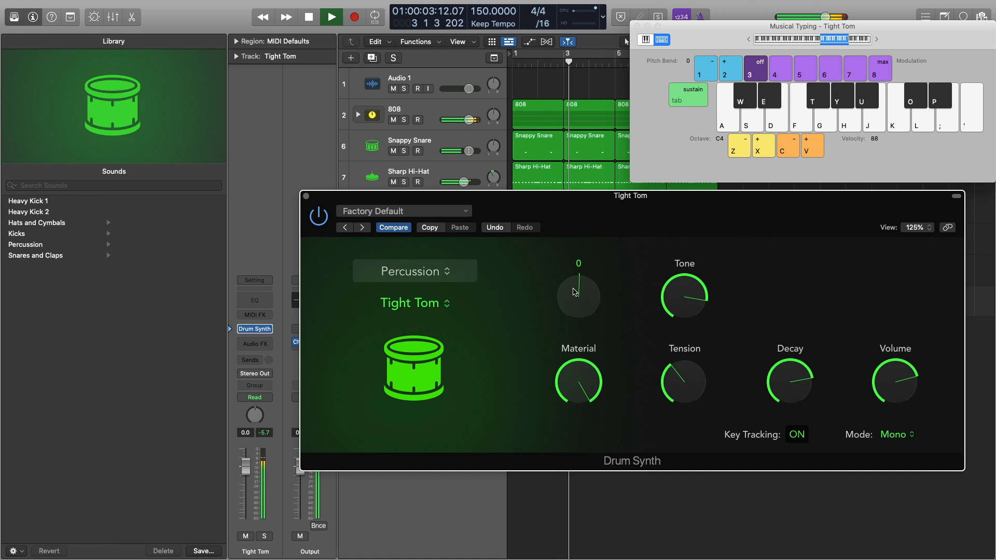
# Switch the Drum Synth percussion sound to 80s Cowbell and audition it with repeated notes.
pyautogui.click(425, 299)
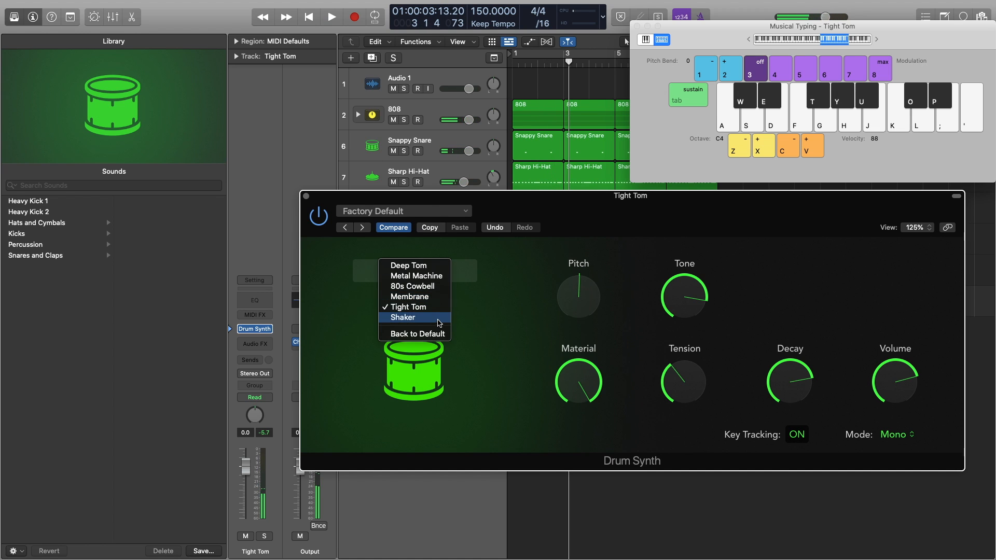
pyautogui.click(430, 287)
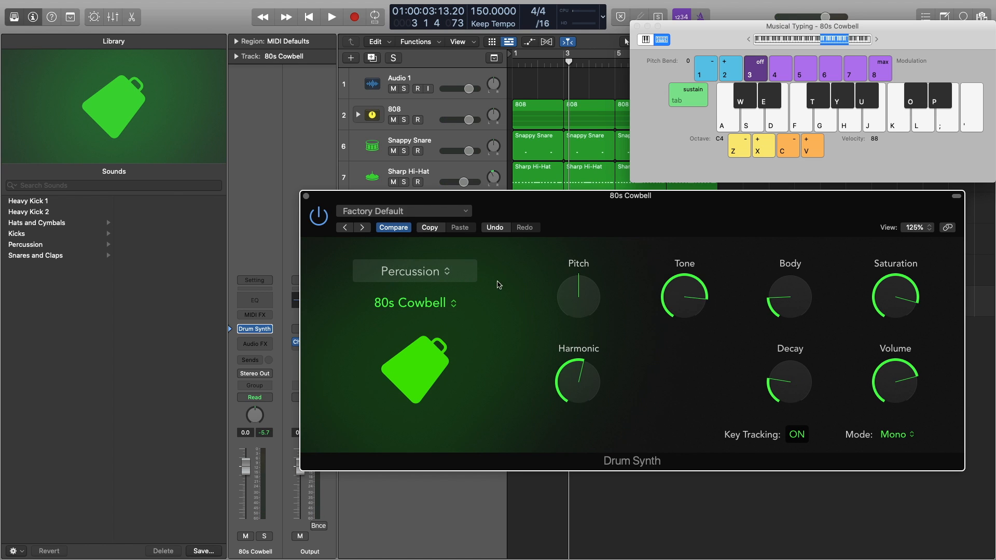
pyautogui.moveTo(657, 278)
pyautogui.press('a')
pyautogui.press('a')
pyautogui.press('a')
pyautogui.press('f')
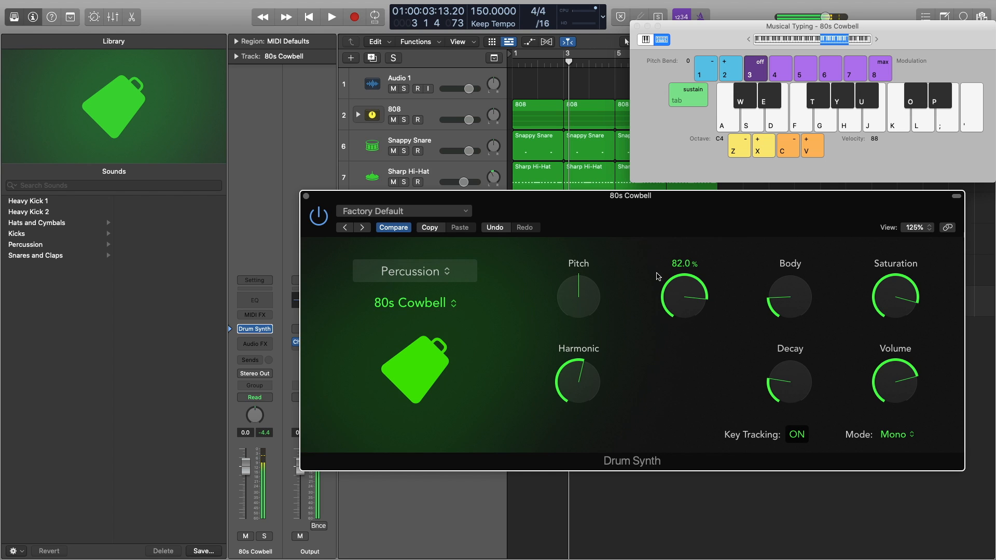
pyautogui.press('f')
pyautogui.press('f')
pyautogui.press('f')
# Try the cowbell's Harmonic at 5.9% and lower the keyboard octave to C1 while auditioning it.
pyautogui.moveTo(571, 363); pyautogui.dragTo(572, 451)
pyautogui.press('f')
pyautogui.press('z')
pyautogui.press('f')
pyautogui.press('z')
pyautogui.press('z')
pyautogui.press('f')
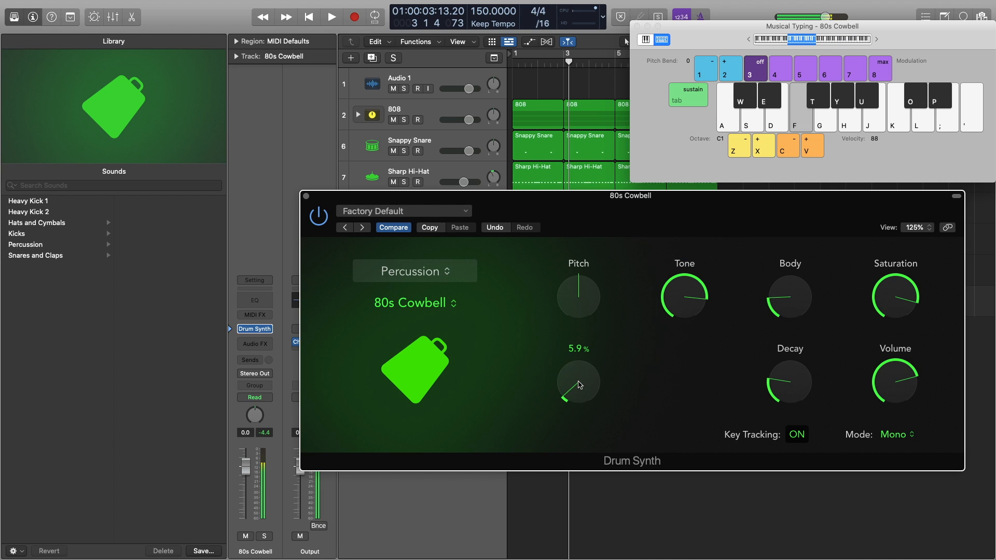
pyautogui.press('f')
# Set the cowbell's Harmonic to 100% and audition it with the keyboard octave lowered to C-1.
pyautogui.moveTo(580, 386); pyautogui.dragTo(565, 235)
pyautogui.press('f')
pyautogui.press('z')
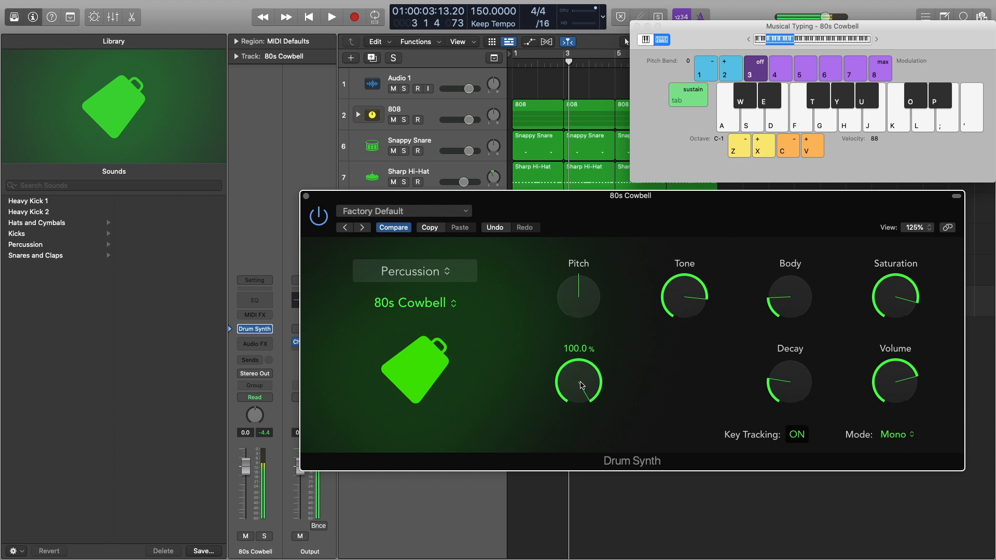
pyautogui.press('f')
pyautogui.press('f')
# Add a Channel EQ to the 80s Cowbell track with a low cut at 70.5 Hz and 48 dB/Oct.
pyautogui.moveTo(350, 196); pyautogui.dragTo(475, 155)
pyautogui.click(250, 305)
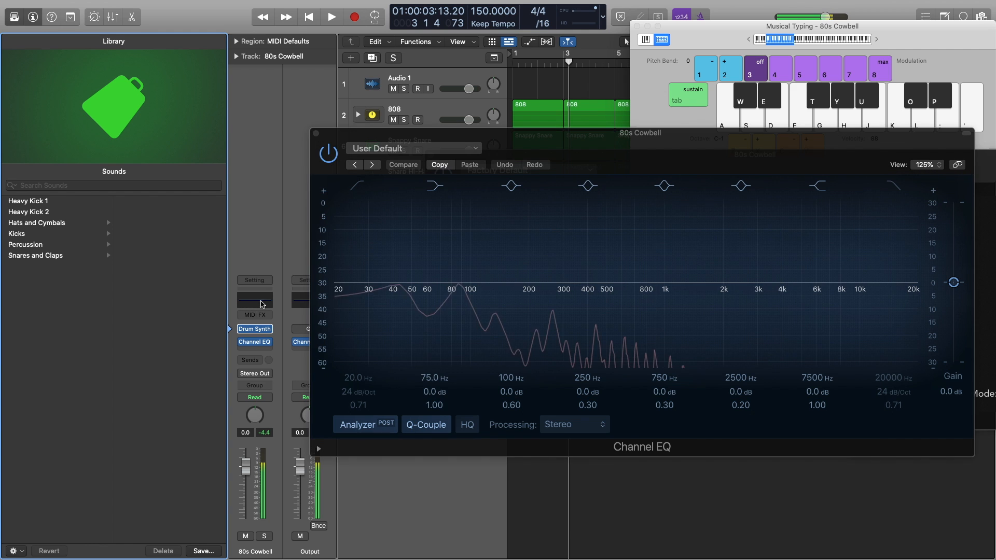
pyautogui.click(360, 192)
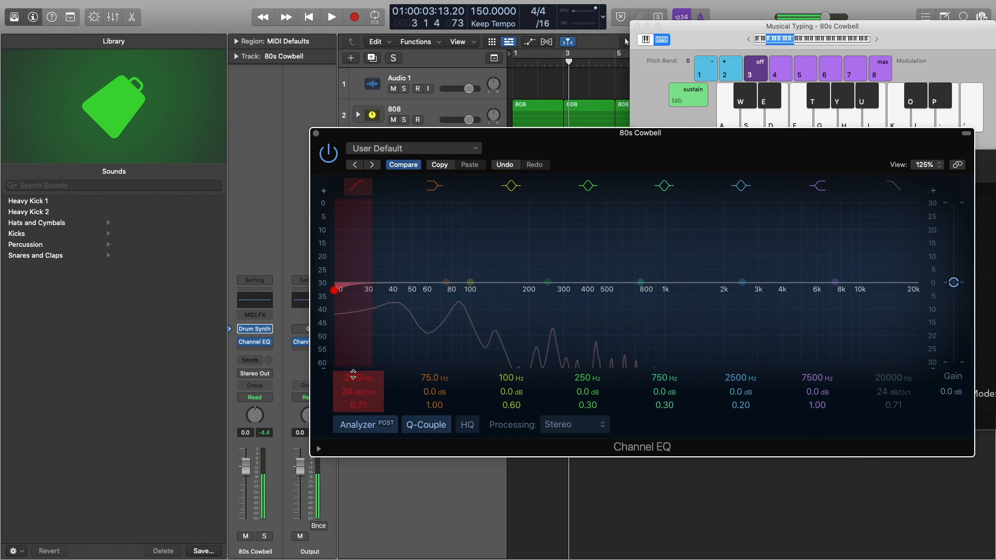
pyautogui.moveTo(348, 381); pyautogui.dragTo(349, 352)
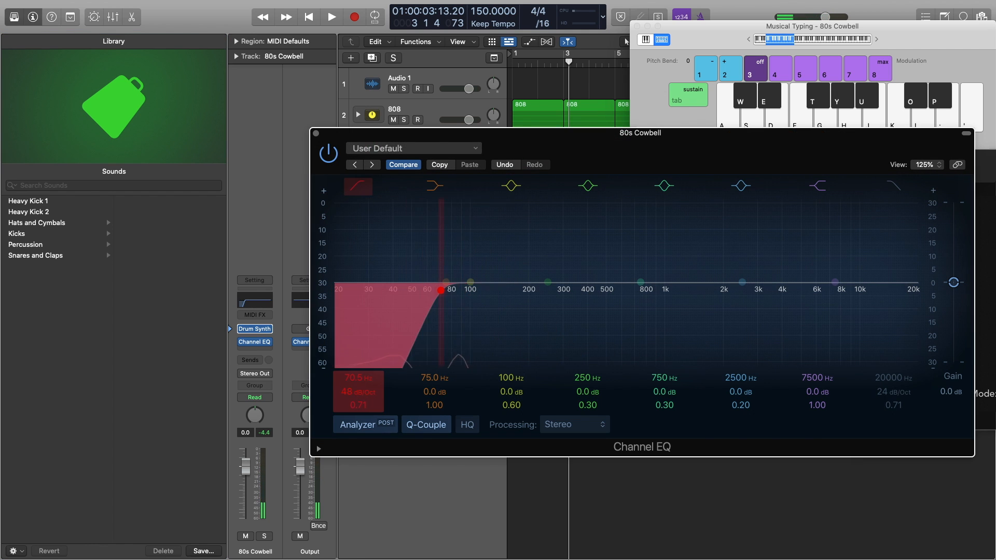
# Insert a stereo Bitcrusher after the cowbell's Channel EQ and raise its Drive to 24.5 dB.
pyautogui.click(251, 351)
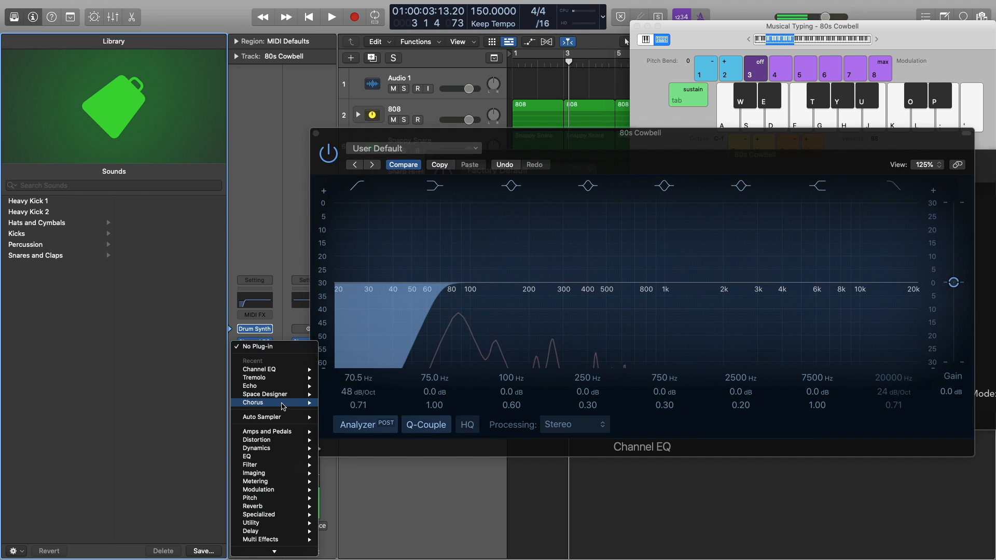
pyautogui.moveTo(310, 441)
pyautogui.moveTo(386, 442)
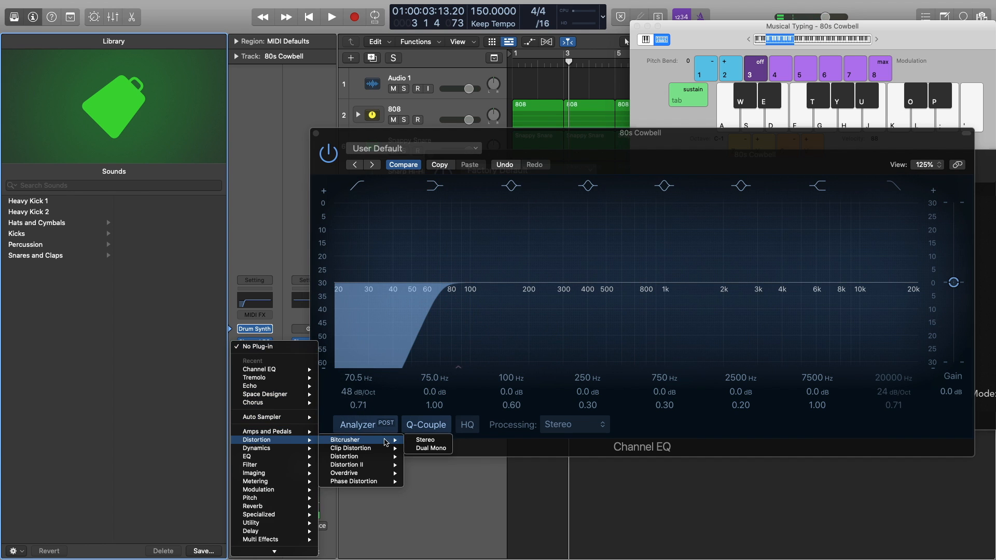
pyautogui.click(422, 442)
pyautogui.moveTo(360, 296); pyautogui.dragTo(358, 267)
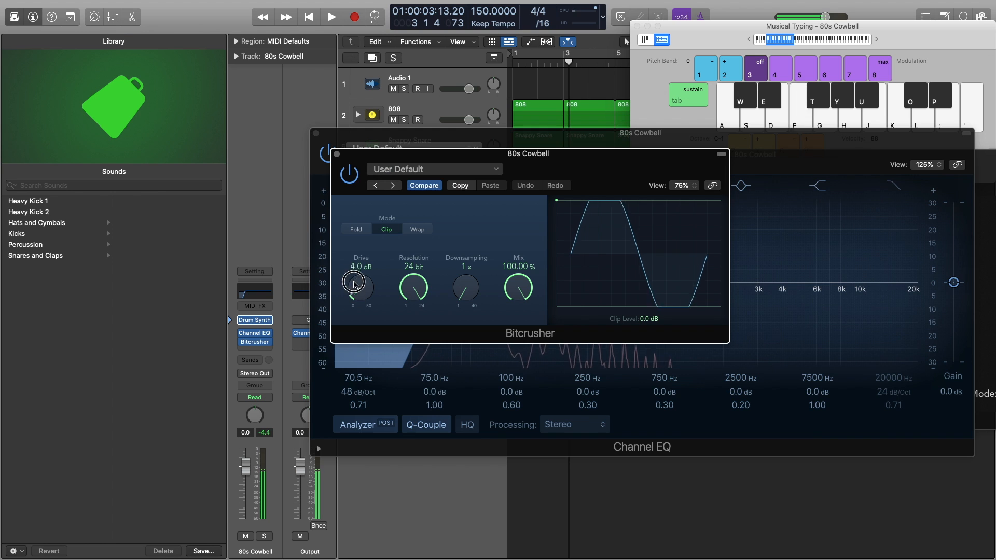
pyautogui.moveTo(360, 233); pyautogui.dragTo(360, 226)
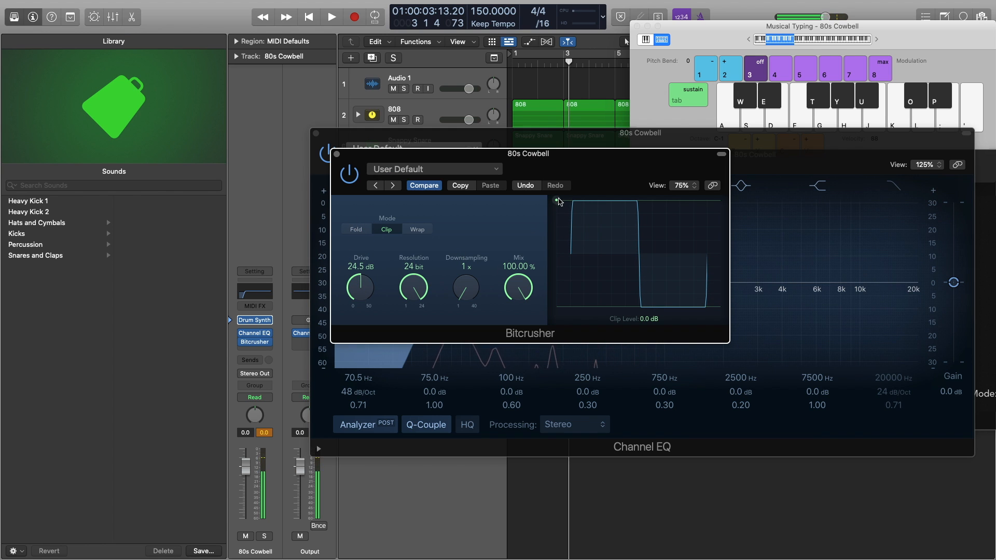
# Set the Bitcrusher's Clip Level to -10.0 dB and Drive to 32.5 dB, audition it, and close both effect windows.
pyautogui.moveTo(560, 248); pyautogui.dragTo(558, 285)
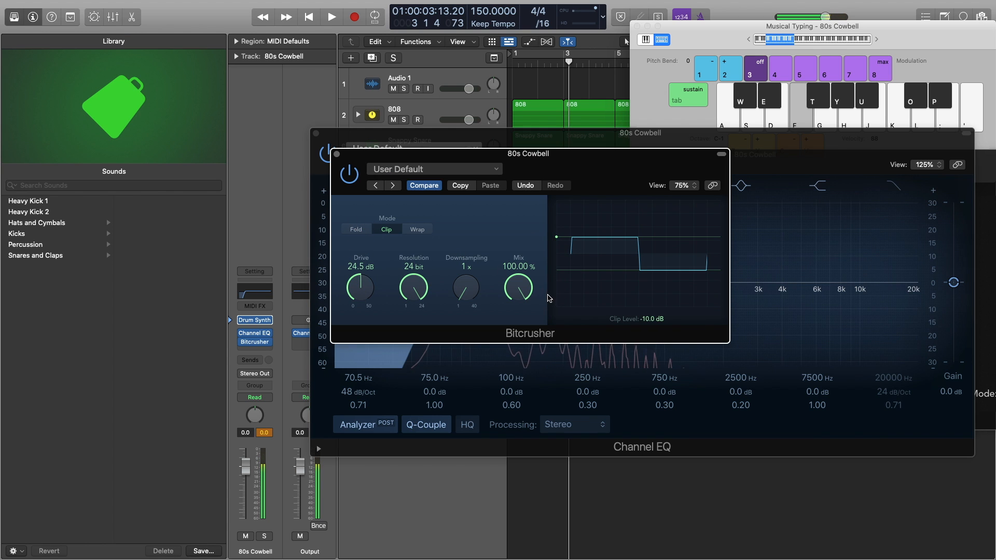
pyautogui.moveTo(355, 262); pyautogui.dragTo(358, 290)
pyautogui.press('f')
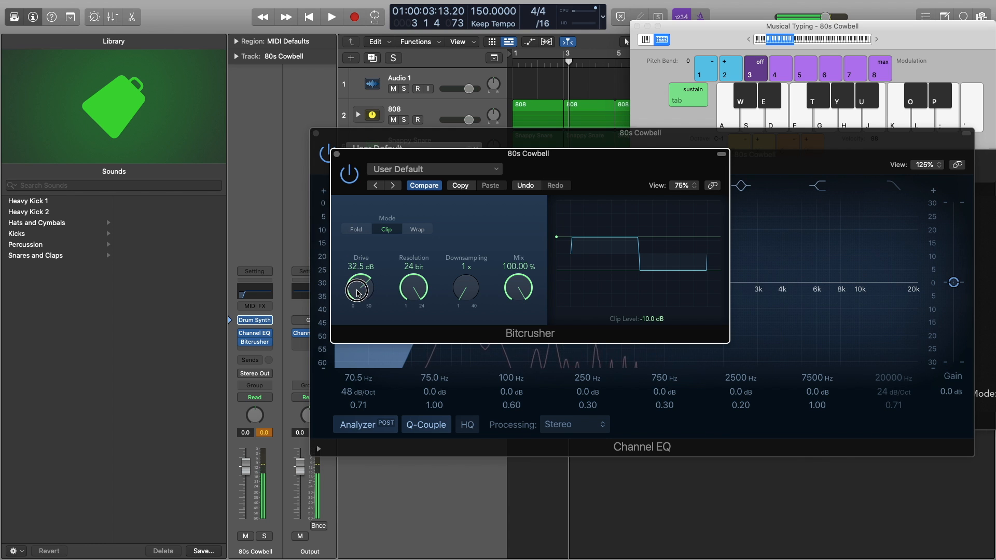
pyautogui.press('f')
pyautogui.click(337, 154)
pyautogui.click(316, 133)
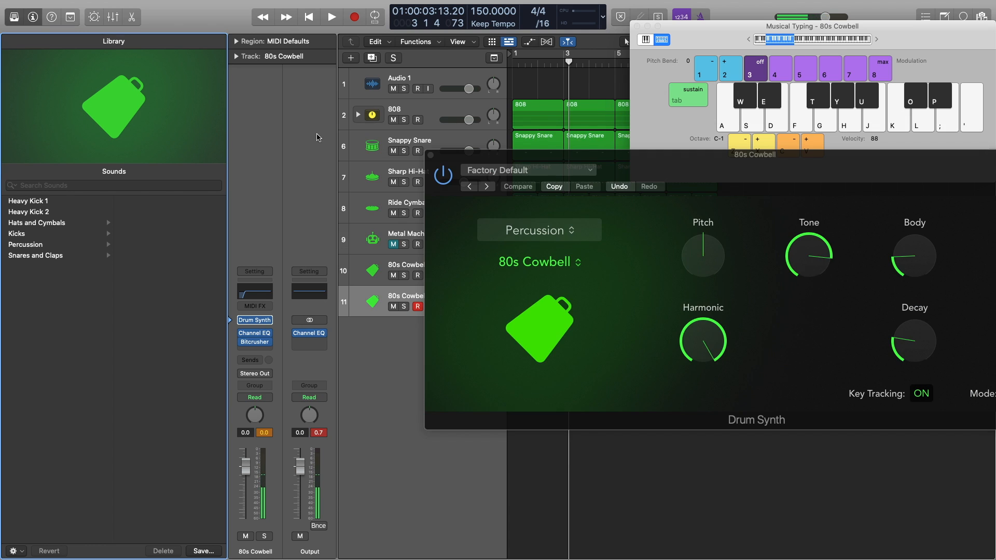
# Raise the 80s Cowbell's Body to about halfway in the Drum Synth and audition the change.
pyautogui.press('f')
pyautogui.moveTo(908, 259); pyautogui.dragTo(939, 200)
pyautogui.press('f')
pyautogui.press('f')
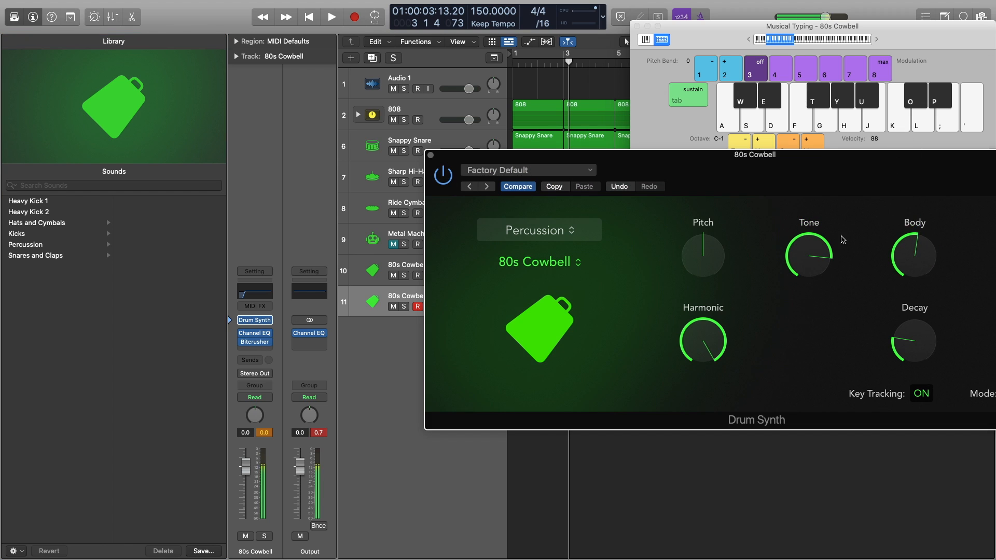
pyautogui.press('f')
# Reopen the cowbell's Bitcrusher, fine-tune its Drive to 31.0 dB while auditioning, and close it.
pyautogui.click(255, 343)
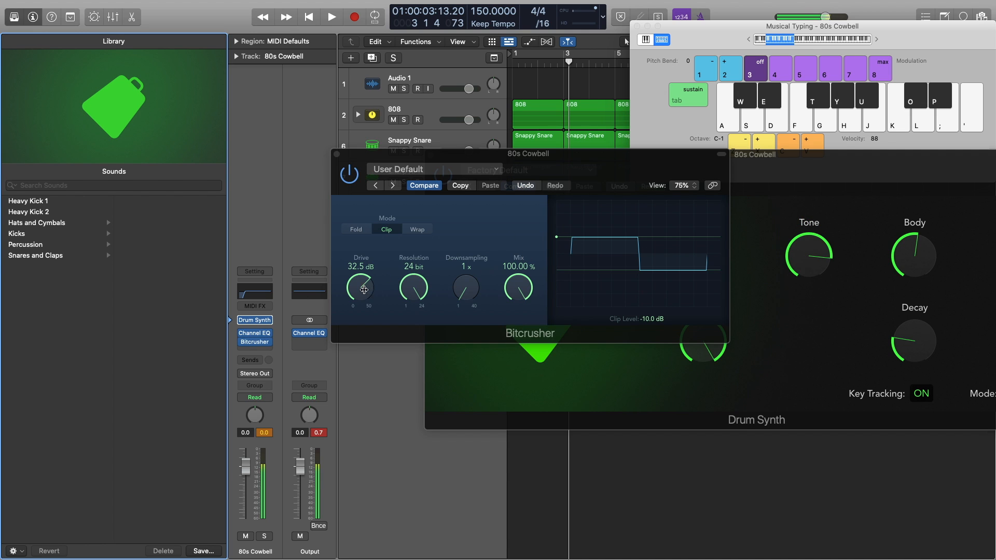
pyautogui.moveTo(364, 290)
pyautogui.mouseDown()
pyautogui.moveTo(358, 334)
pyautogui.moveTo(367, 258)
pyautogui.moveTo(360, 293)
pyautogui.mouseUp()
pyautogui.press('f')
pyautogui.press('f')
pyautogui.press('f')
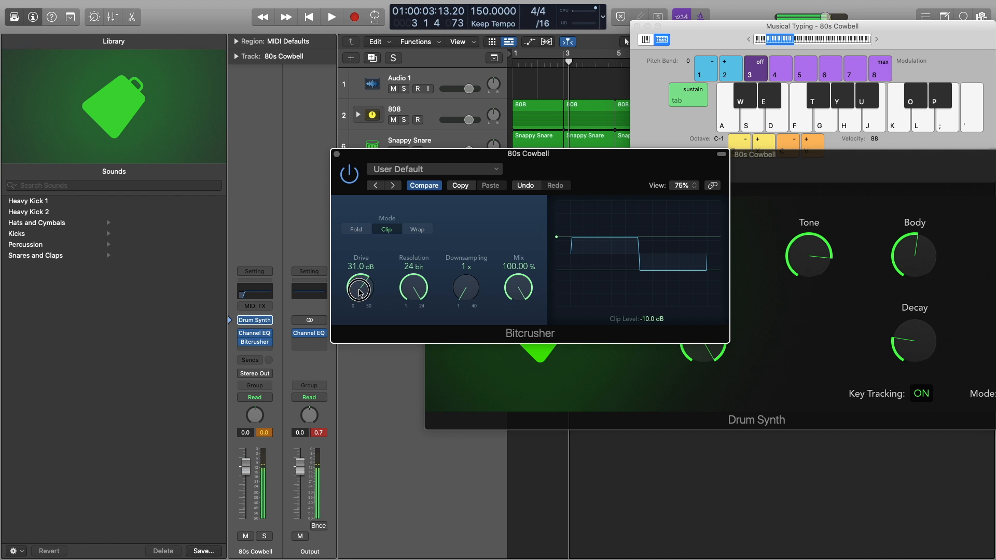
pyautogui.click(336, 155)
# Insert a second Channel EQ after the cowbell's Bitcrusher, enable a low cut at 123 Hz, audition it with the beat, and close it.
pyautogui.click(254, 351)
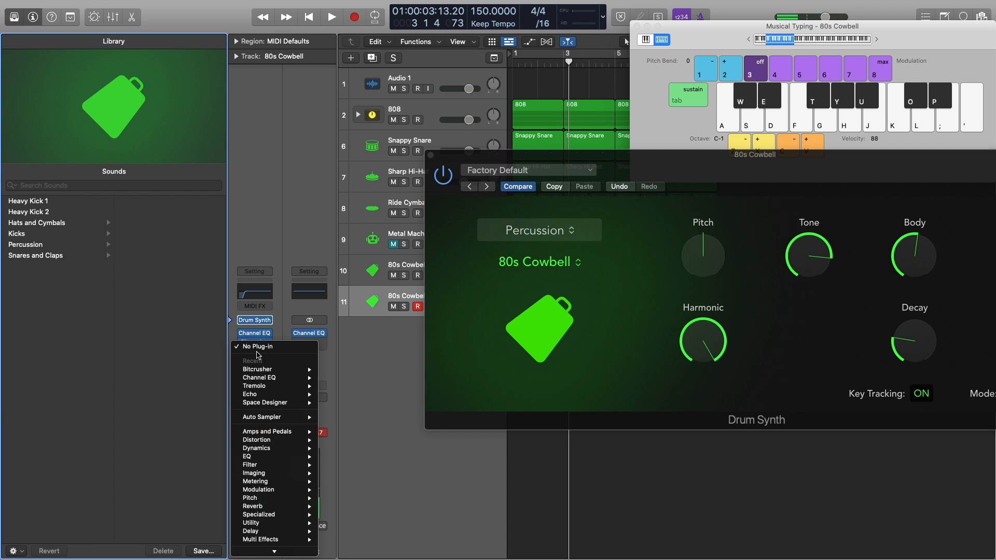
pyautogui.click(331, 381)
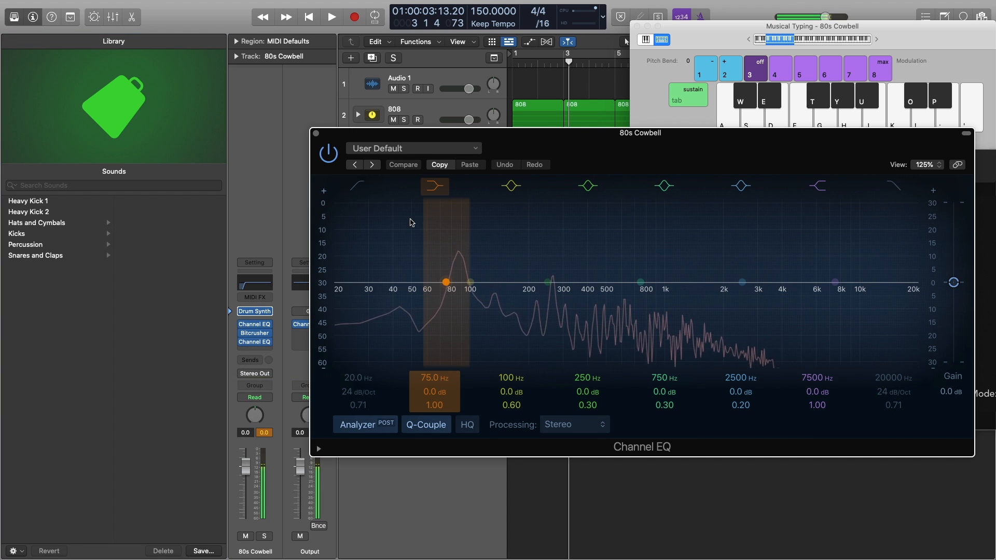
pyautogui.click(357, 185)
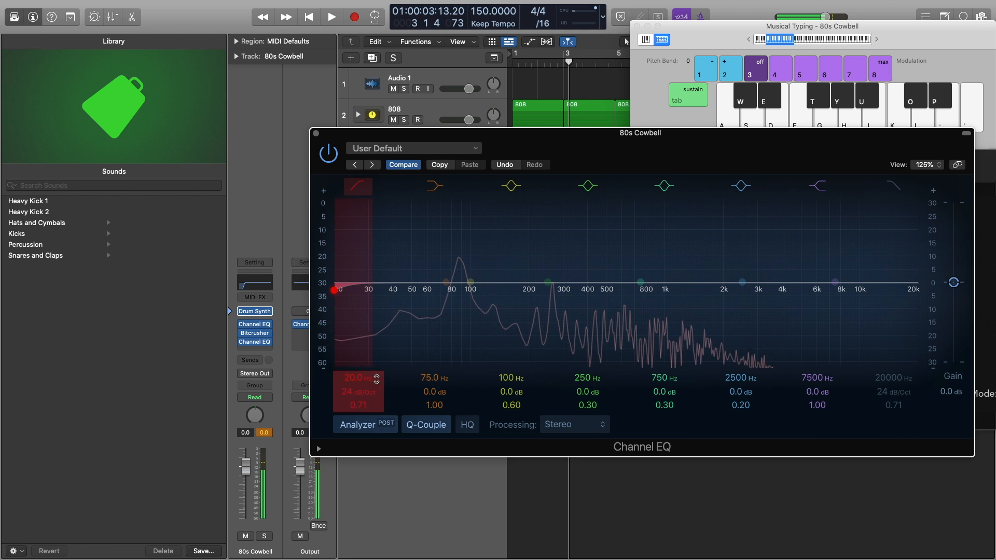
pyautogui.moveTo(353, 385); pyautogui.dragTo(350, 381)
pyautogui.press('Return')
pyautogui.press('space')
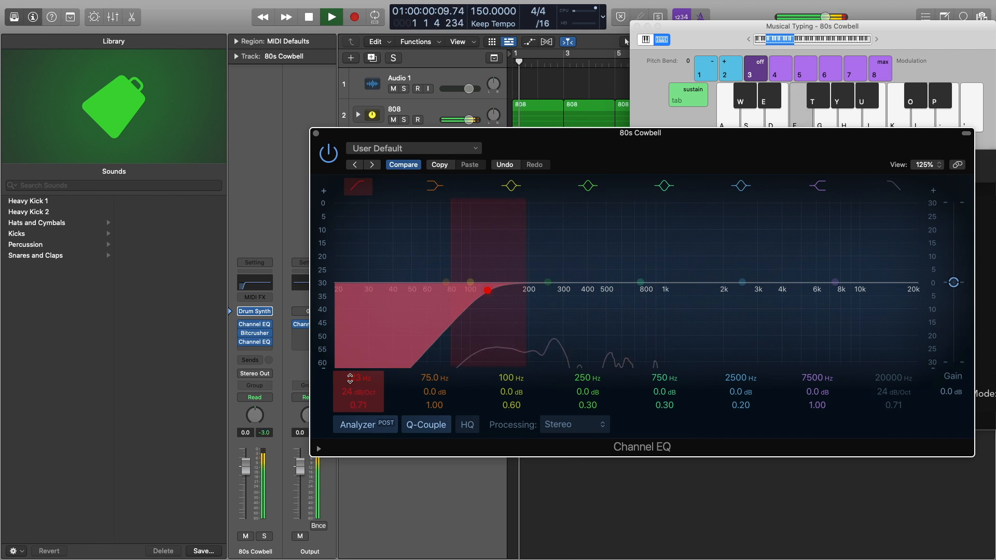
pyautogui.press('space')
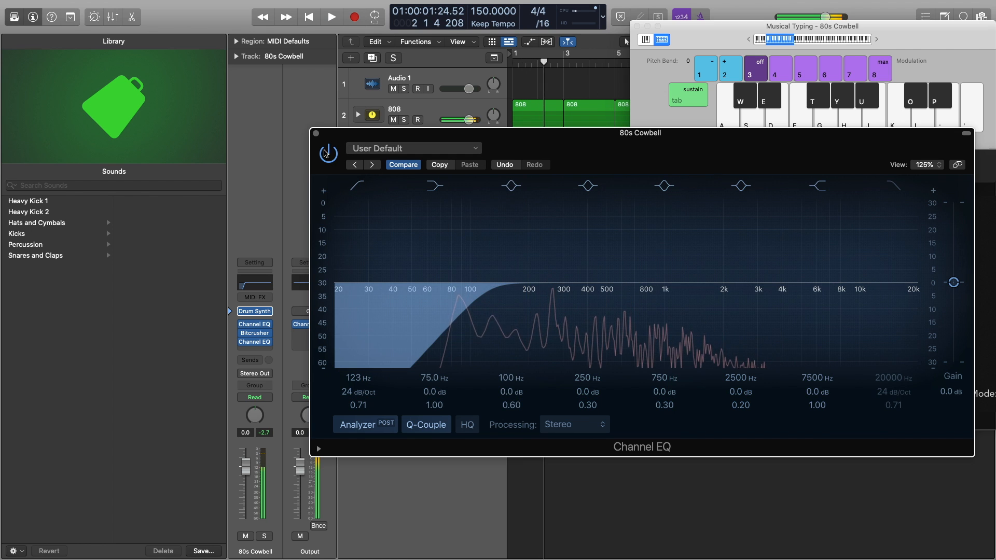
pyautogui.click(316, 134)
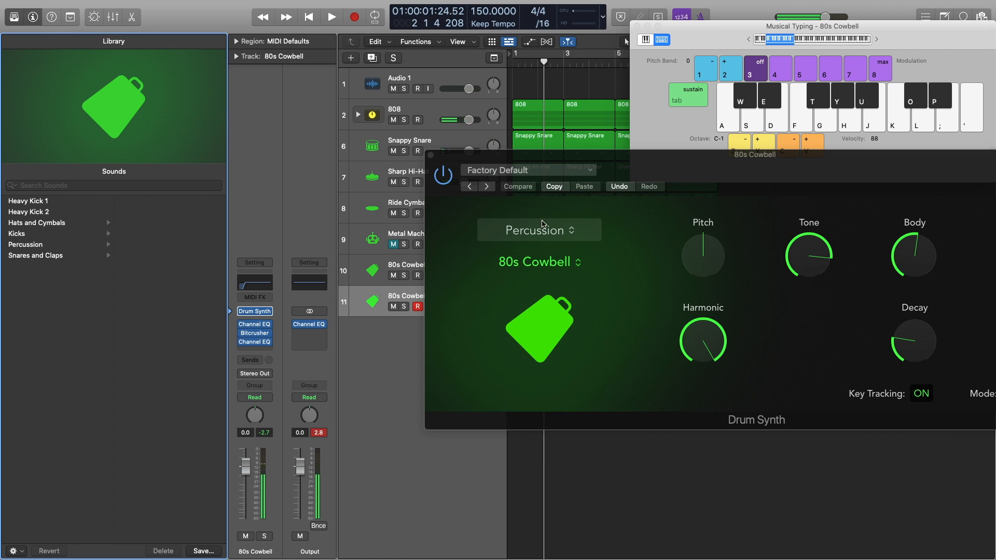
# Raise the 80s Cowbell's Saturation to maximum and Body to 100% in the Drum Synth, auditioning each change.
pyautogui.moveTo(744, 192); pyautogui.dragTo(571, 173)
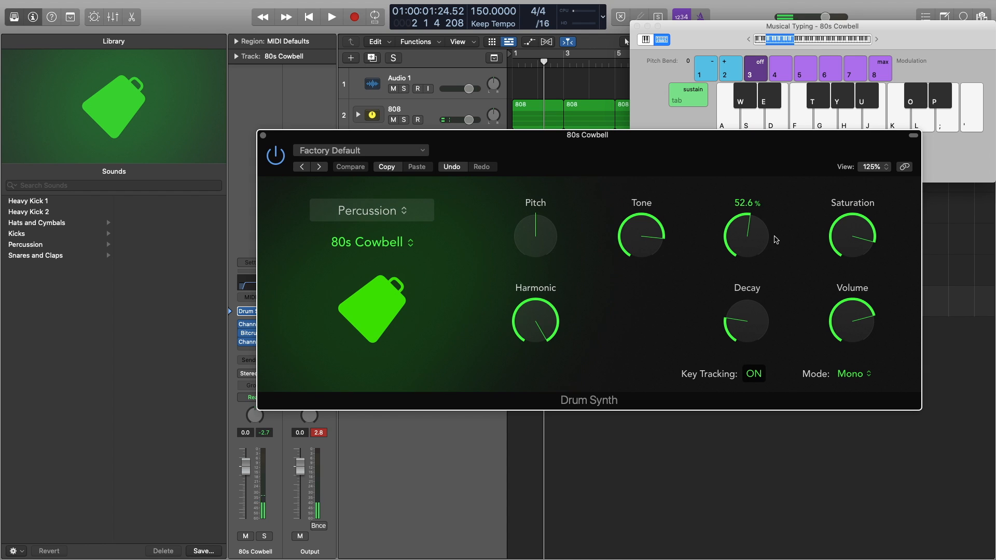
pyautogui.moveTo(828, 240); pyautogui.dragTo(840, 168)
pyautogui.press('f')
pyautogui.press('f')
pyautogui.moveTo(761, 223); pyautogui.dragTo(746, 106)
pyautogui.press('f')
pyautogui.press('f')
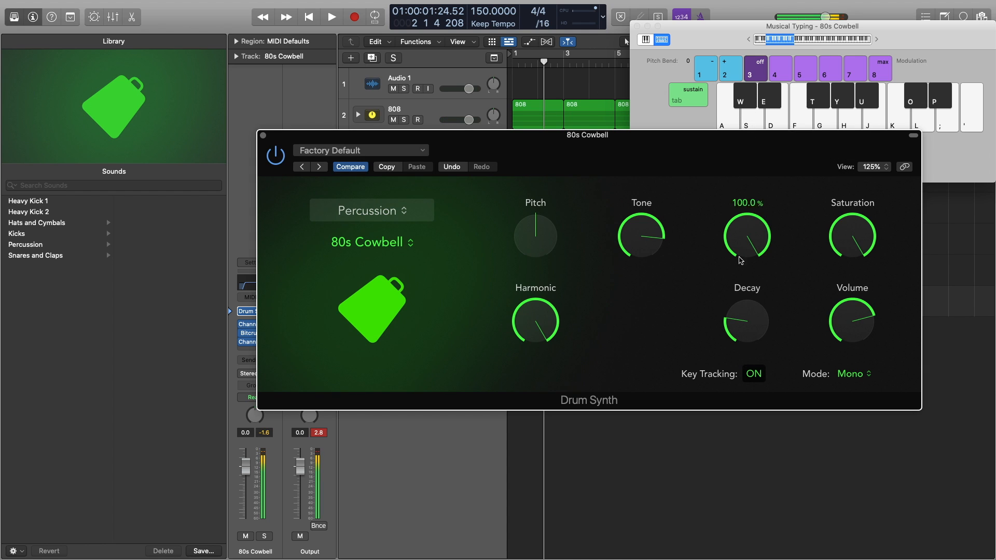
# Audition the cowbell's Decay at maximum, settle it slightly below halfway, and close the Drum Synth.
pyautogui.moveTo(742, 318); pyautogui.dragTo(735, 174)
pyautogui.press('f')
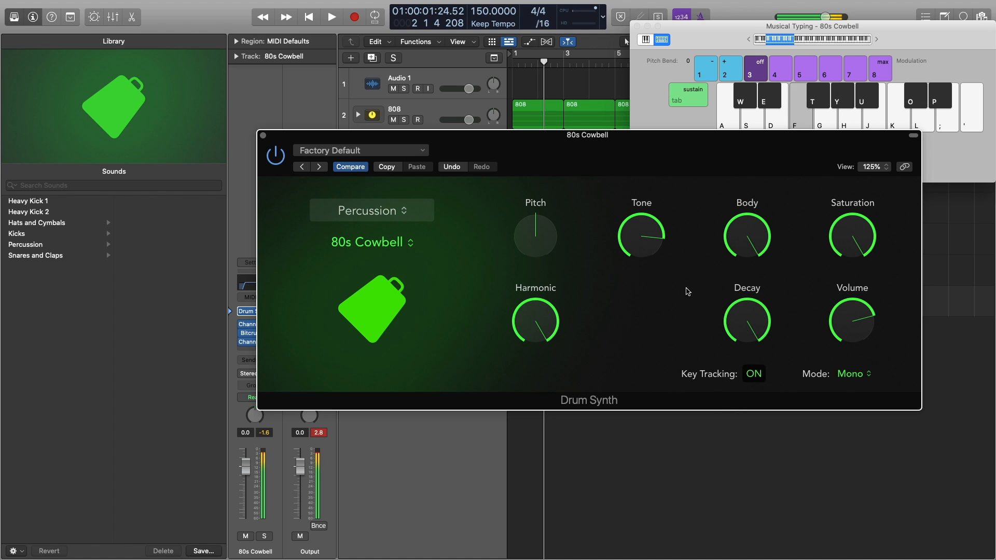
pyautogui.moveTo(745, 314); pyautogui.dragTo(735, 386)
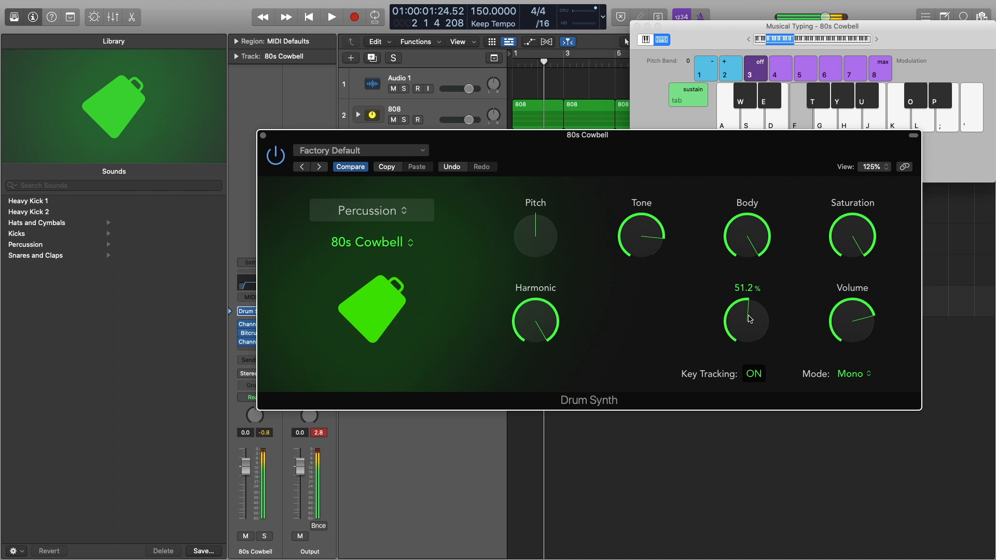
pyautogui.moveTo(748, 325); pyautogui.dragTo(746, 335)
pyautogui.moveTo(660, 243)
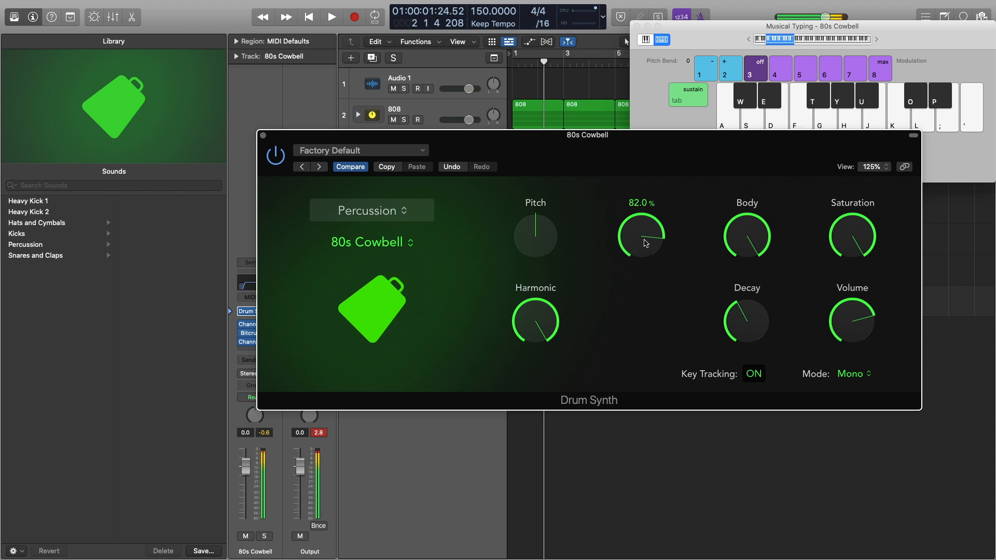
pyautogui.click(264, 136)
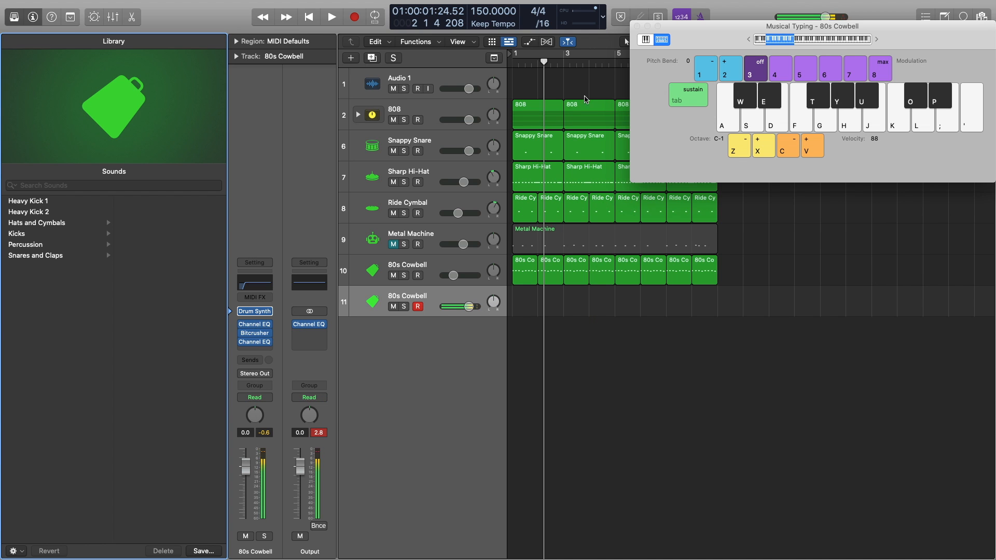
# Insert Phat FX after the cowbell's second Channel EQ and load its RIDDIM 1 preset.
pyautogui.click(638, 26)
pyautogui.click(261, 349)
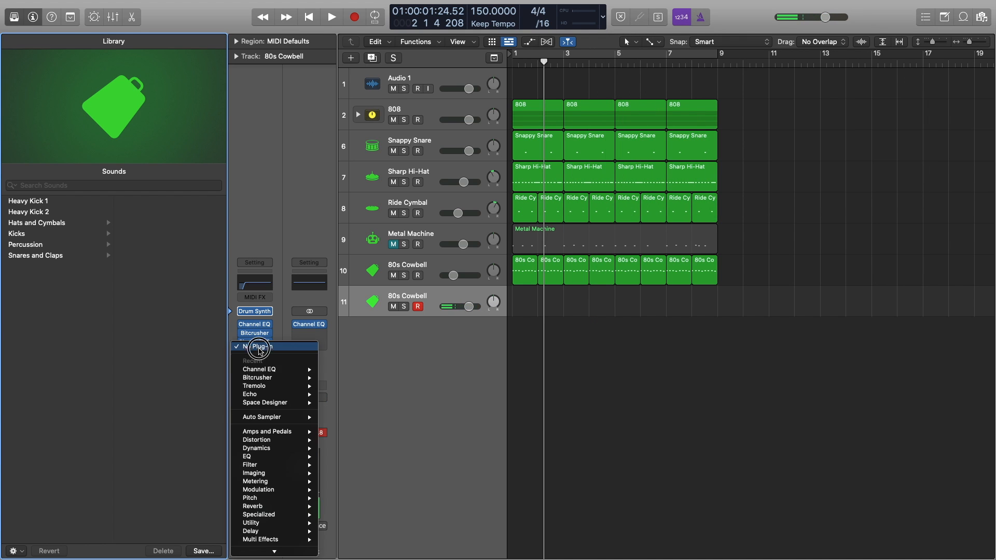
pyautogui.moveTo(279, 530)
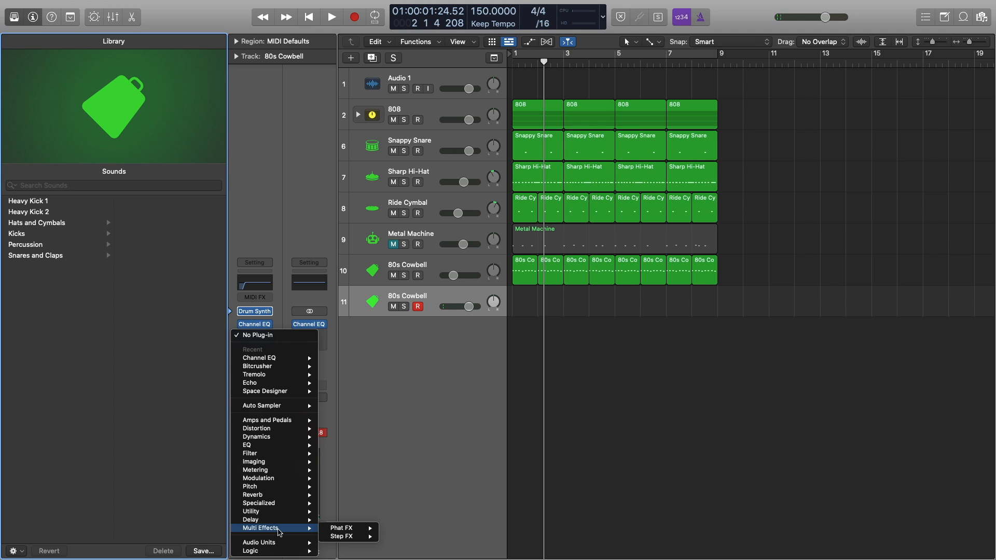
pyautogui.click(343, 529)
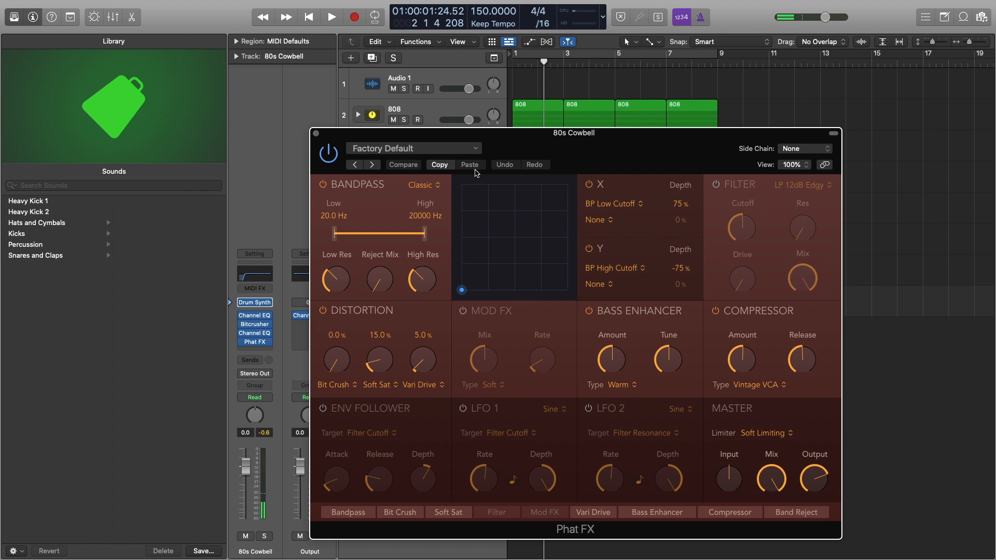
pyautogui.moveTo(524, 134); pyautogui.dragTo(482, 46)
pyautogui.click(416, 65)
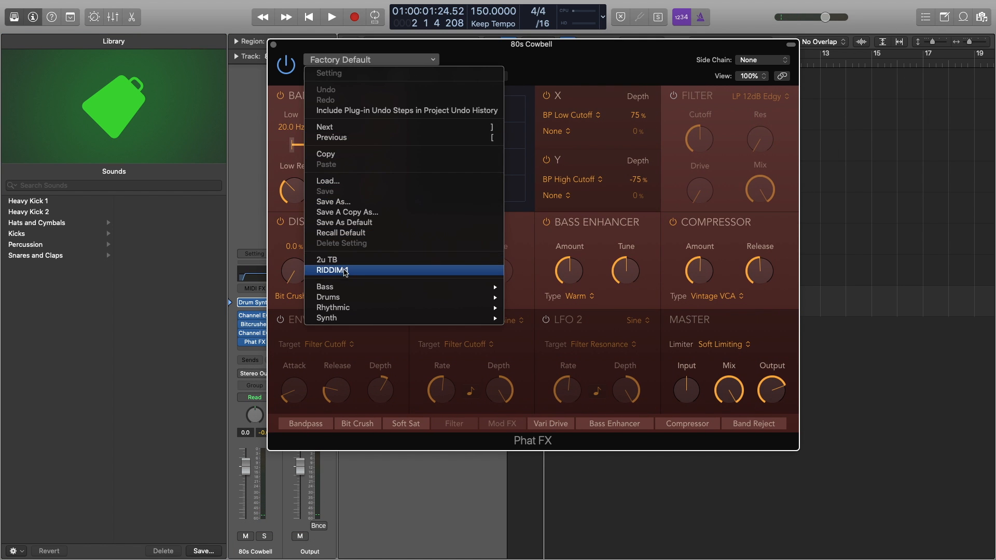
pyautogui.click(345, 271)
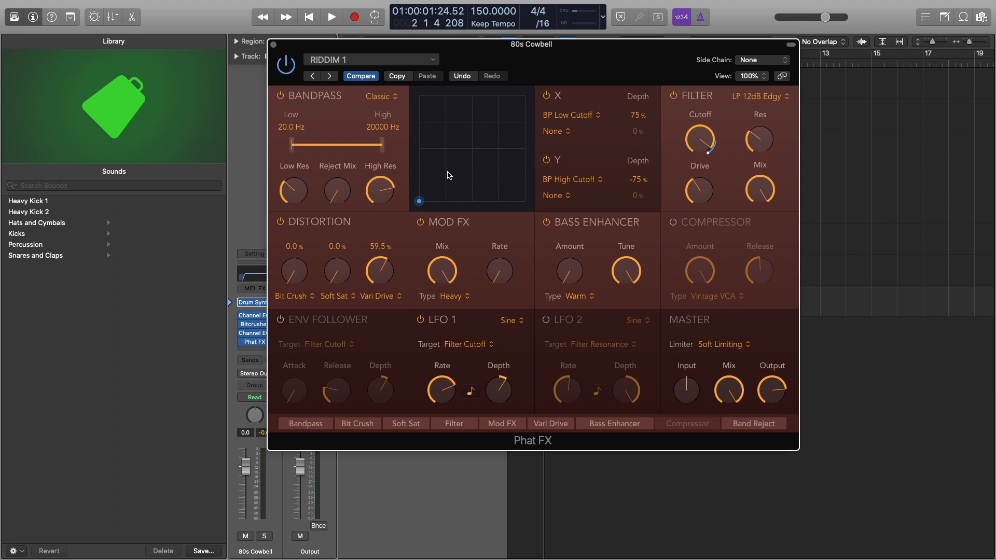
# Try a much lower Master Mix in Phat FX while auditioning the cowbell, and return the Mix to full.
pyautogui.moveTo(733, 384); pyautogui.dragTo(720, 476)
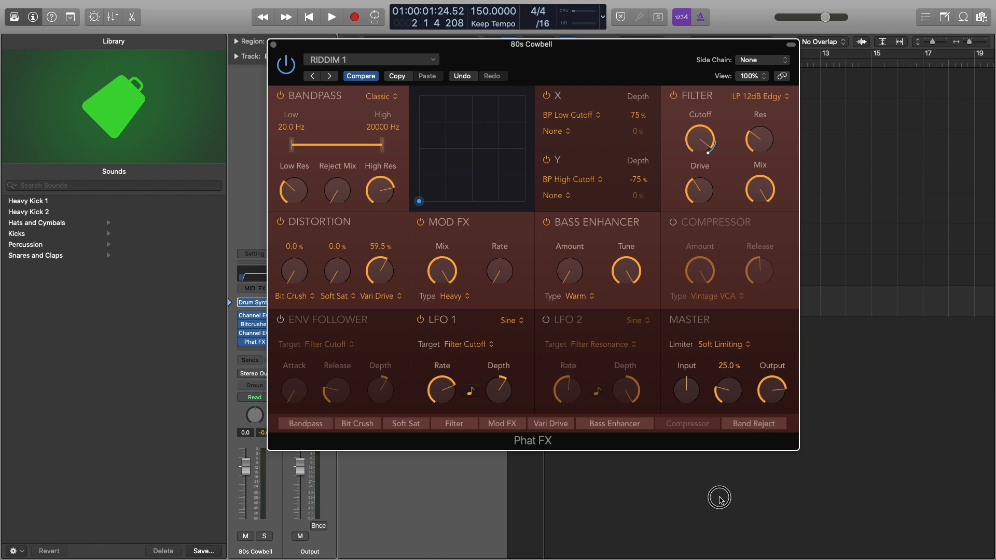
pyautogui.press('super+k')
pyautogui.press('f')
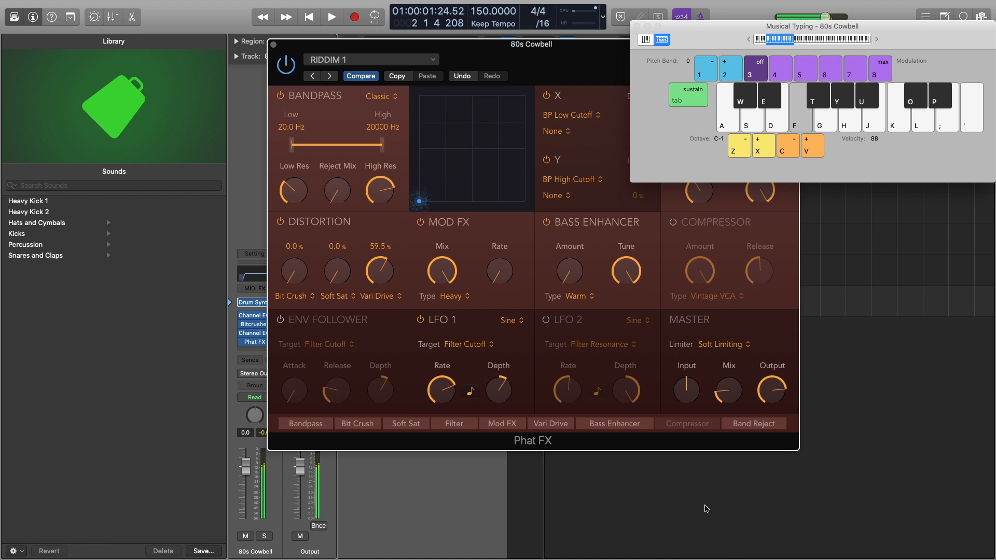
pyautogui.press('f')
pyautogui.moveTo(724, 396); pyautogui.dragTo(721, 273)
pyautogui.press('f')
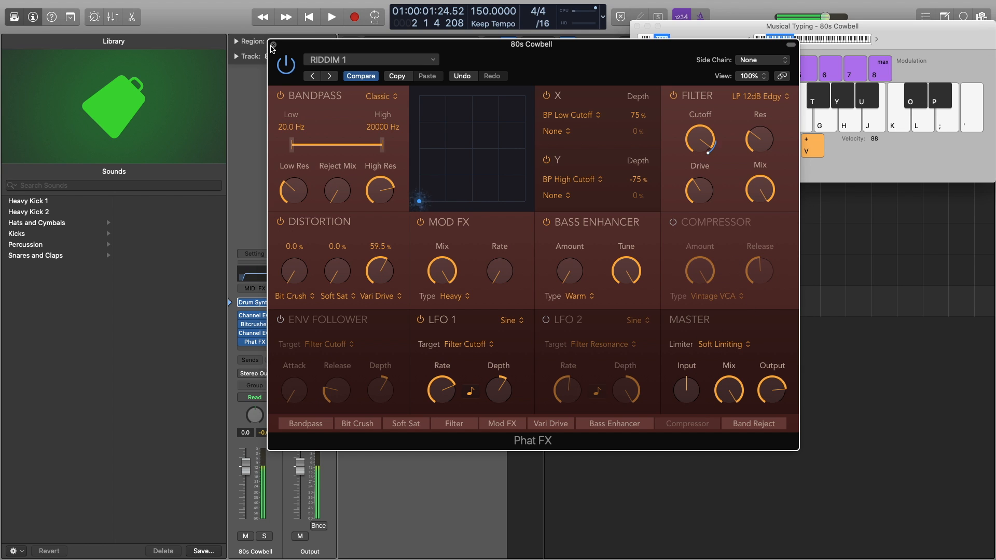
# Try the Phat FX Envelope Follower with its Attack raised to 0.90 s while auditioning the cowbell, and switch it off again.
pyautogui.press('f')
pyautogui.press('f')
pyautogui.click(281, 326)
pyautogui.press('f')
pyautogui.press('f')
pyautogui.moveTo(289, 367); pyautogui.dragTo(289, 327)
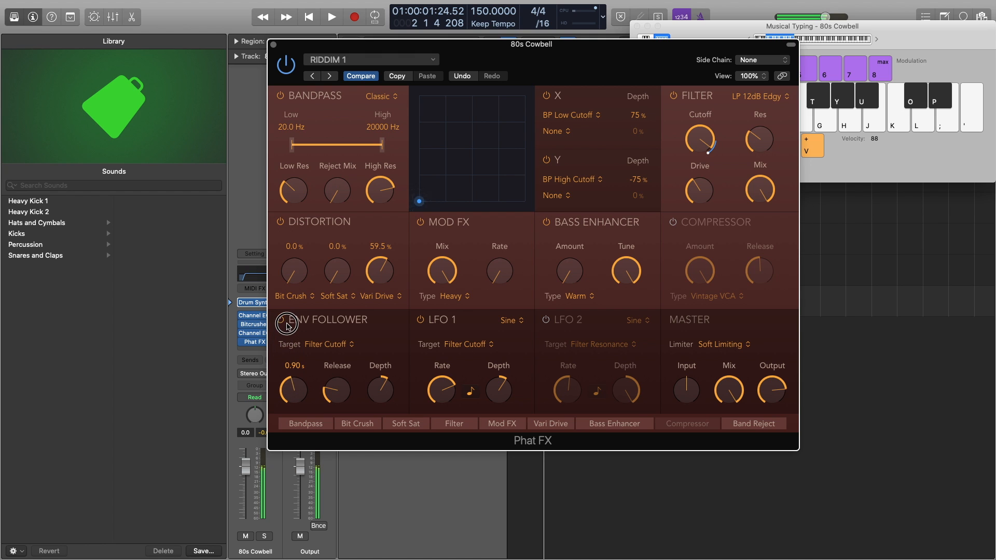
pyautogui.press('f')
pyautogui.press('f')
pyautogui.click(281, 320)
pyautogui.press('f')
pyautogui.press('f')
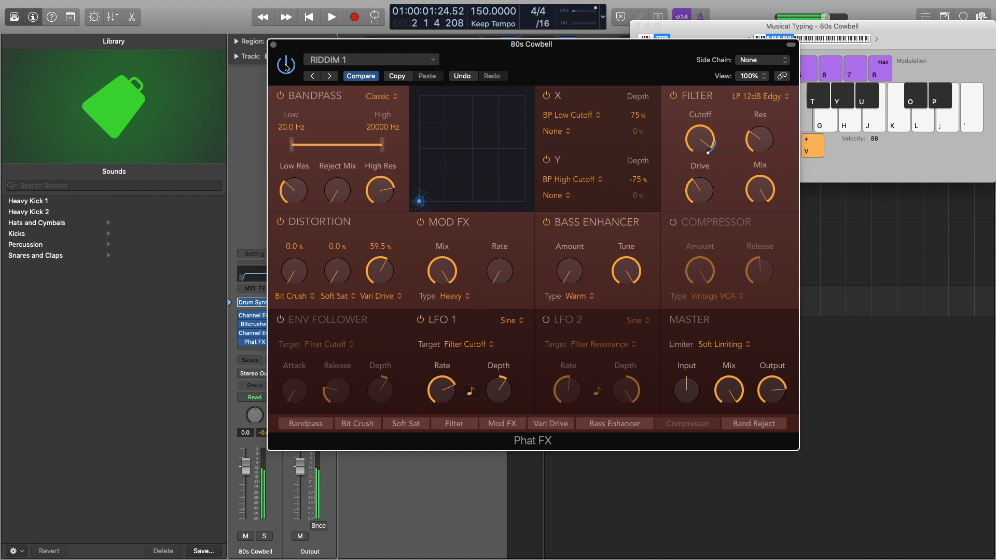
# Close Phat FX and play the beat from the start, trying cowbell notes over it with Musical Typing.
pyautogui.click(274, 45)
pyautogui.click(637, 26)
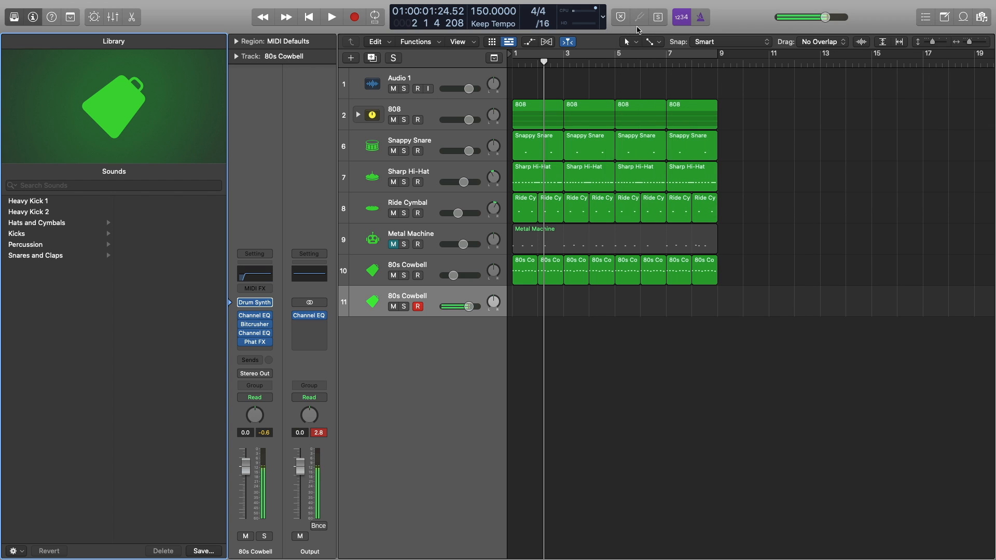
pyautogui.press('Return')
pyautogui.press('space')
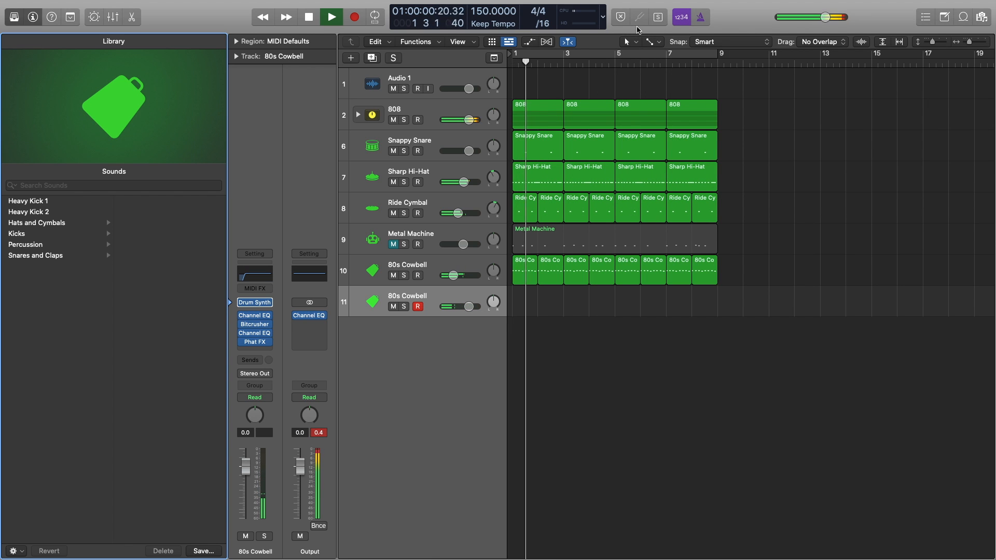
pyautogui.press('super+k')
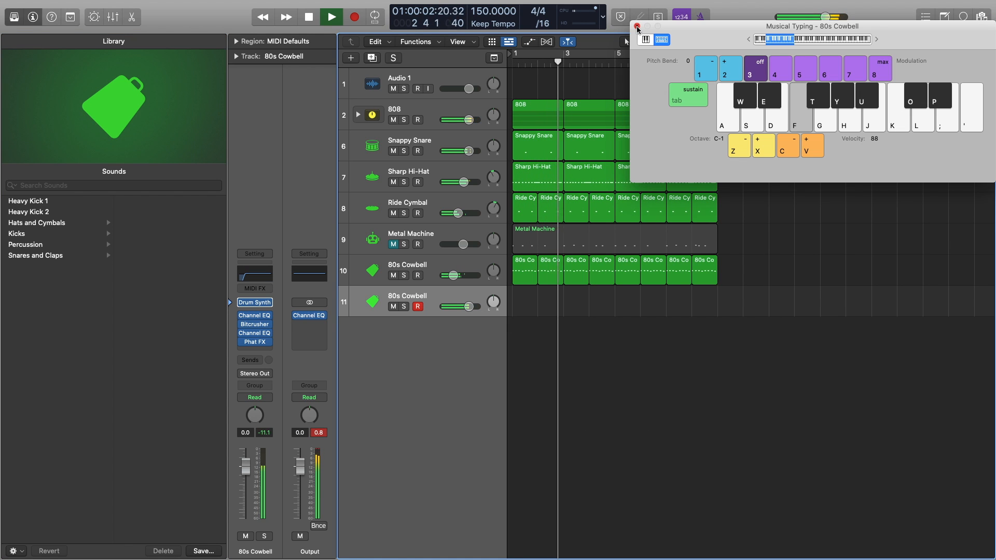
pyautogui.press('space')
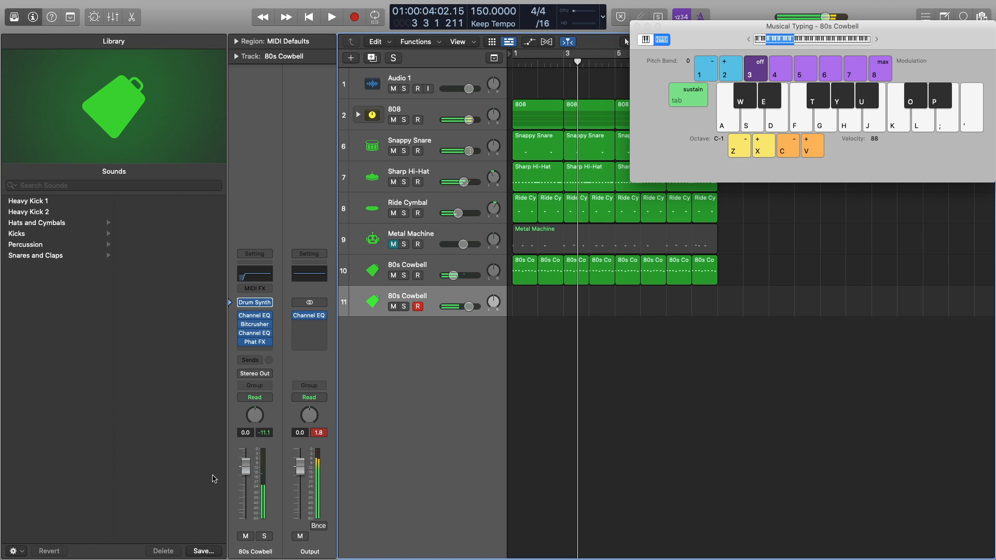
# Lower the new 80s Cowbell track's volume to -7.8 dB and audition different cowbell notes over the beat from the start.
pyautogui.moveTo(249, 468); pyautogui.dragTo(246, 477)
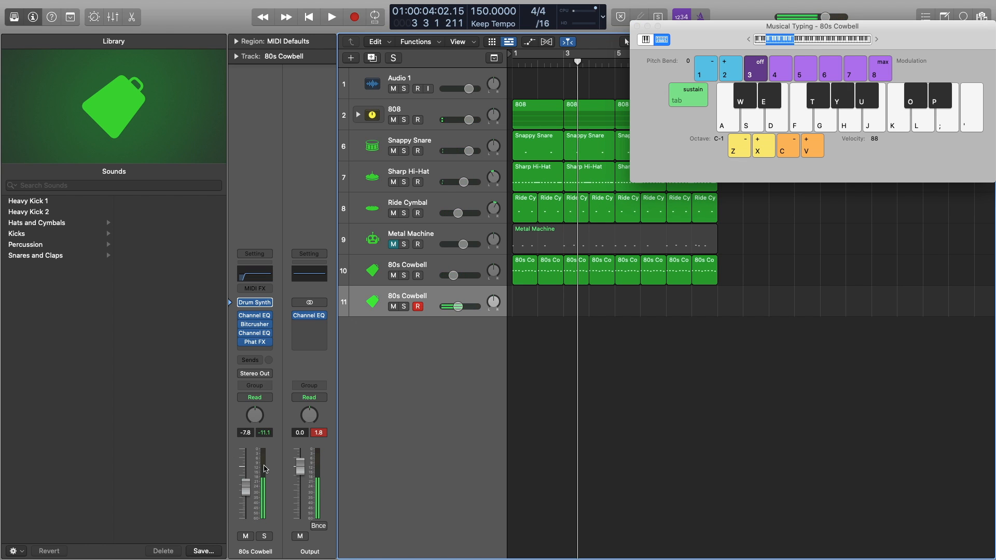
pyautogui.press('e')
pyautogui.press('Return')
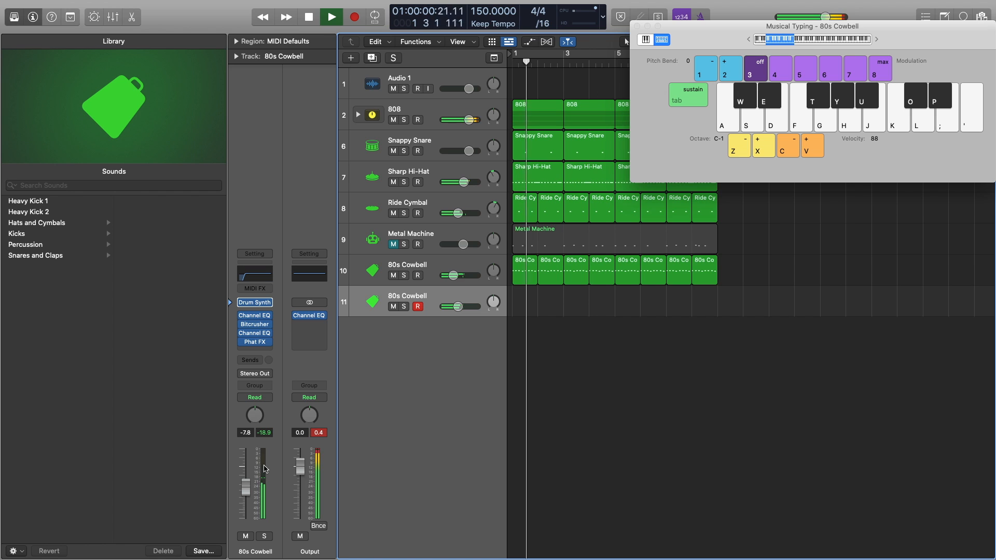
pyautogui.press('y')
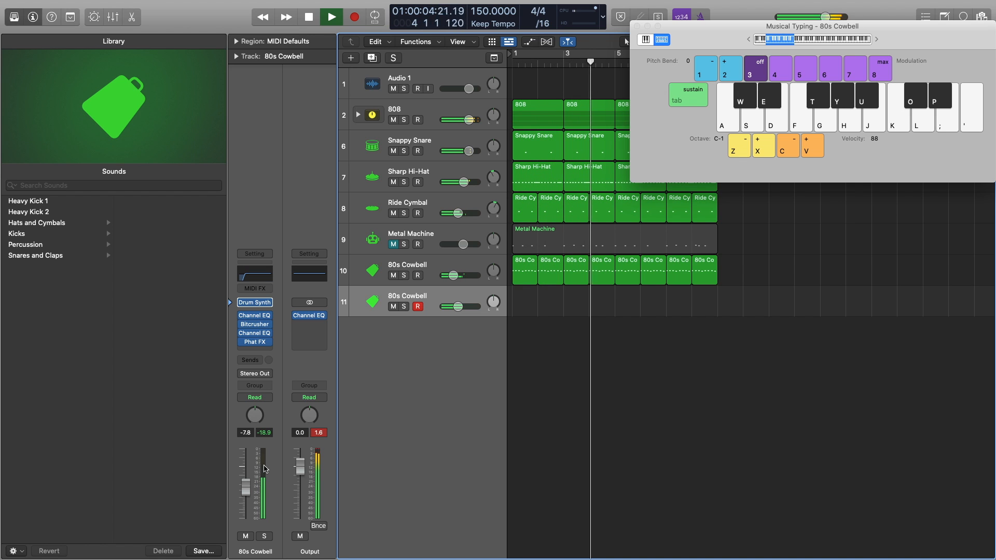
pyautogui.press("'")
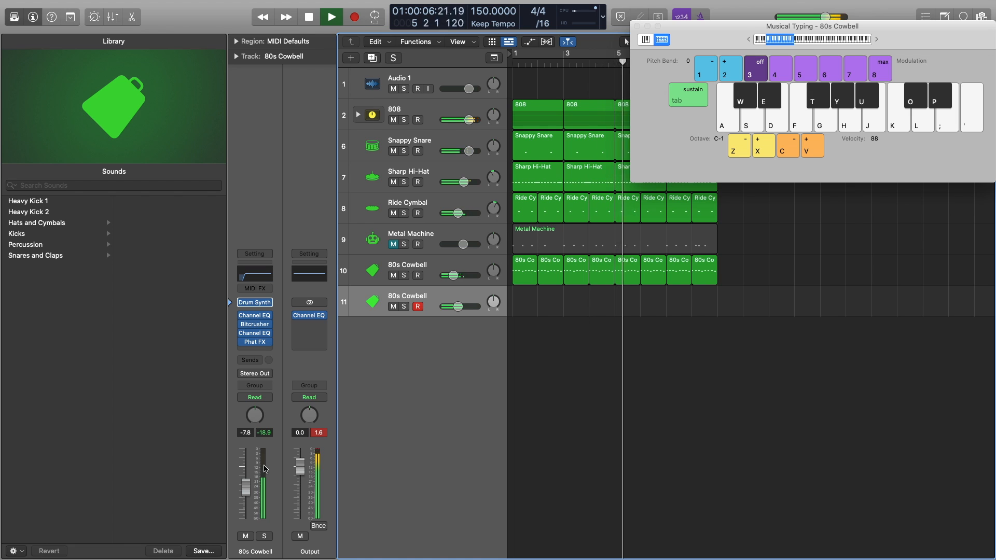
pyautogui.press('f')
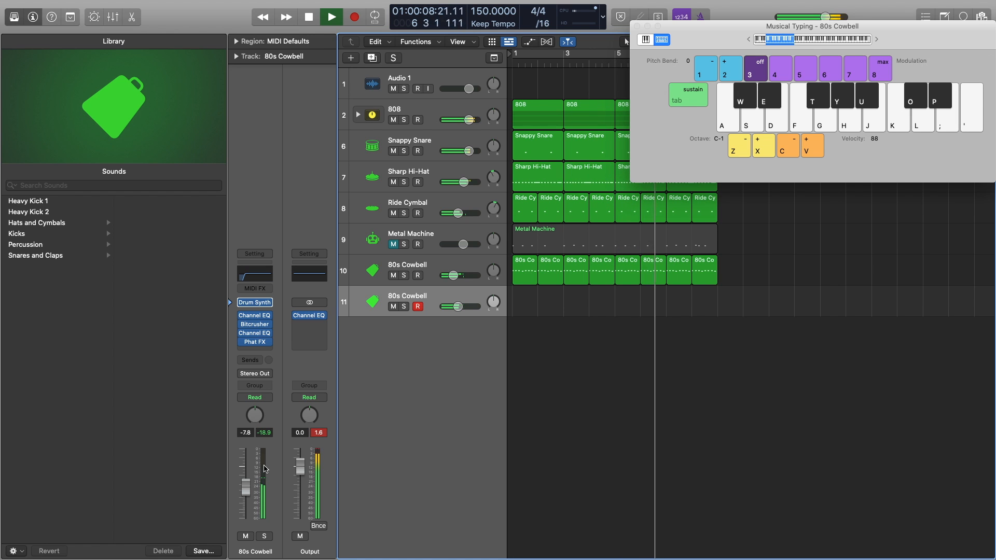
pyautogui.press("'")
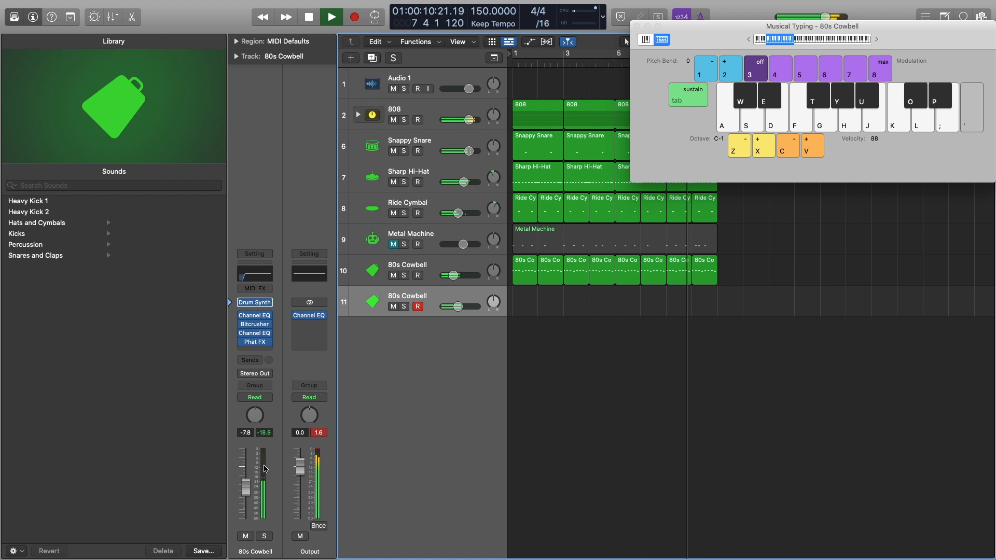
pyautogui.press('space')
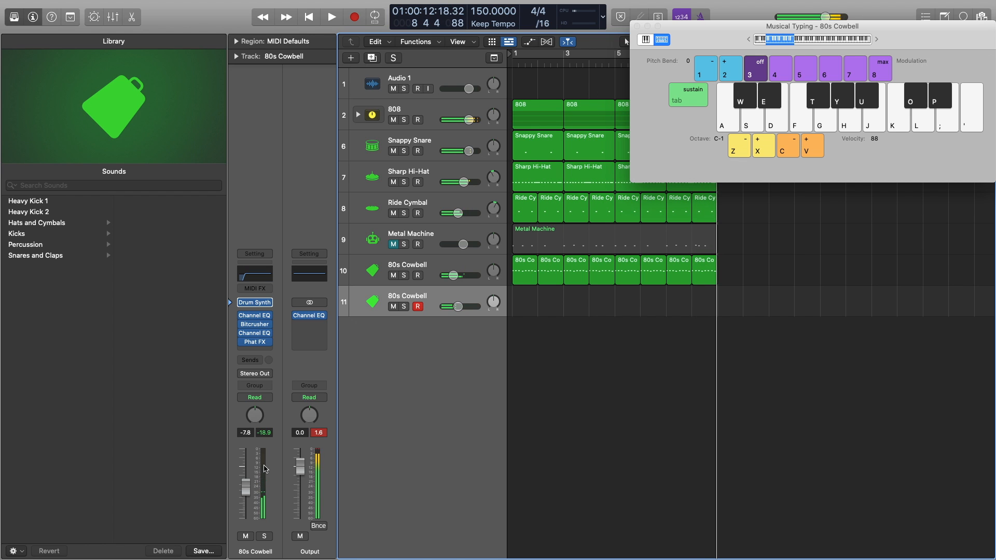
# Create an empty MIDI region at bar 1 on the second 80s Cowbell track and open it in the Piano Roll.
pyautogui.click(638, 26)
pyautogui.rightClick(526, 303)
pyautogui.click(565, 304)
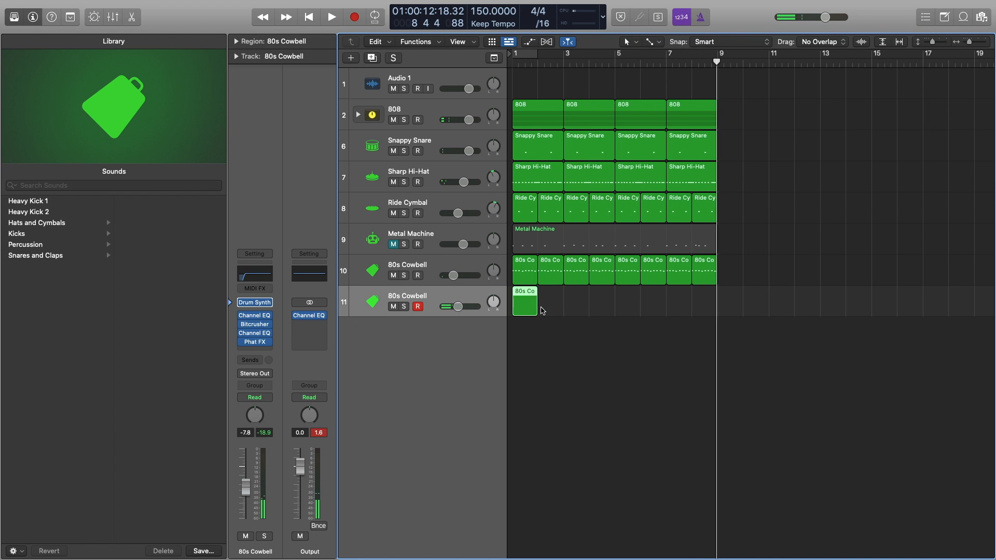
pyautogui.doubleClick(527, 304)
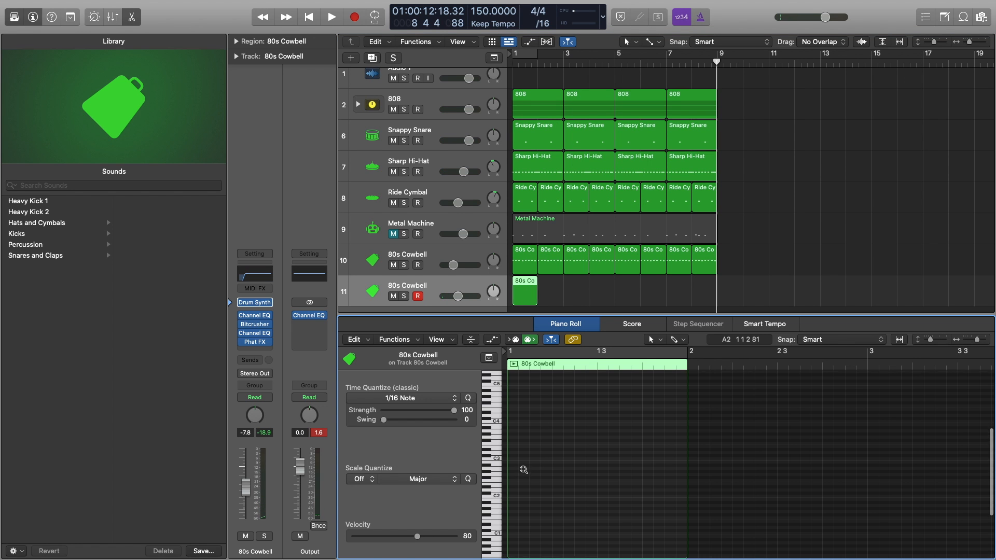
# Enter two short F-1 notes on the first and third sixteenths of bar 1 and audition them with the beat.
pyautogui.scroll(-5, 525, 469)
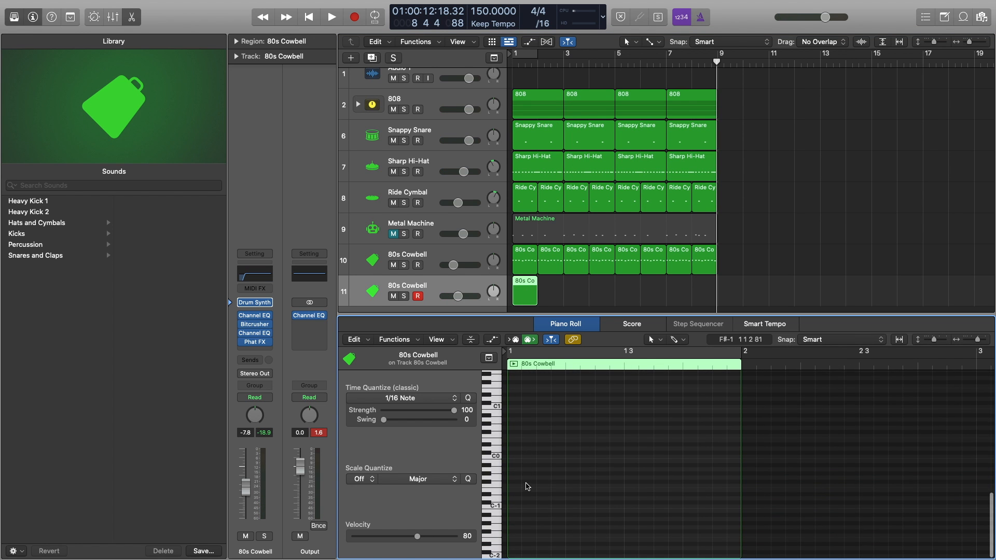
pyautogui.click(514, 437)
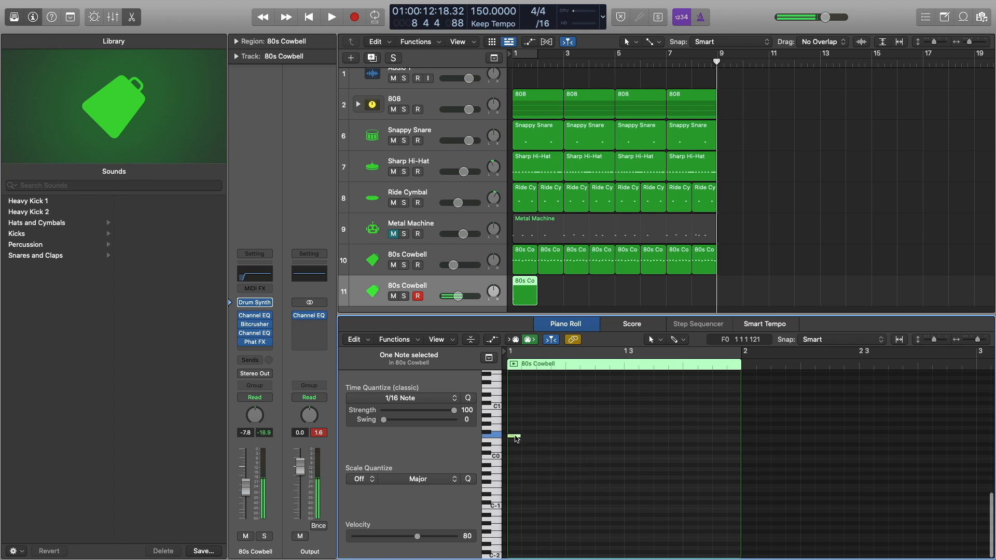
pyautogui.moveTo(514, 437)
pyautogui.mouseDown()
pyautogui.moveTo(513, 486)
pyautogui.moveTo(544, 486)
pyautogui.mouseUp()
pyautogui.press('space')
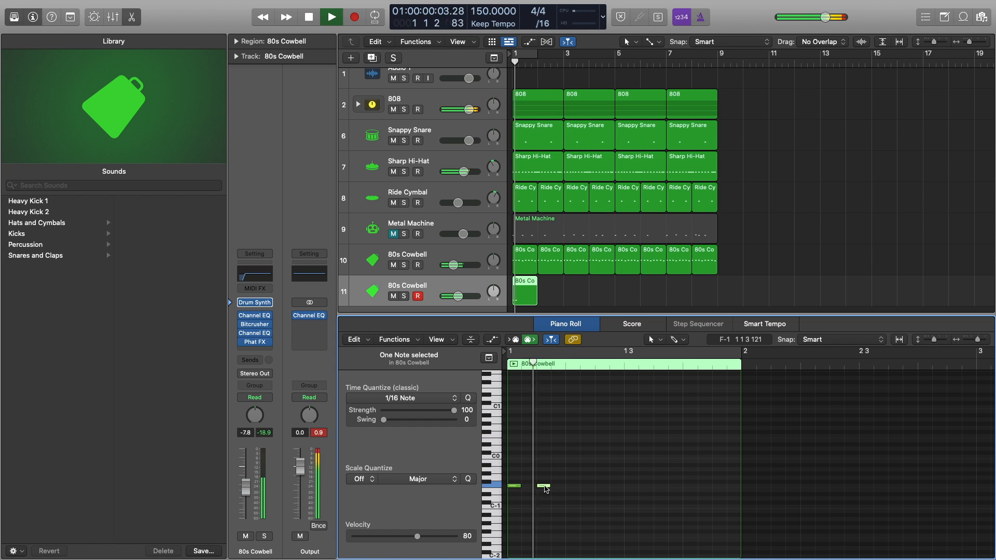
pyautogui.moveTo(583, 458); pyautogui.dragTo(514, 489)
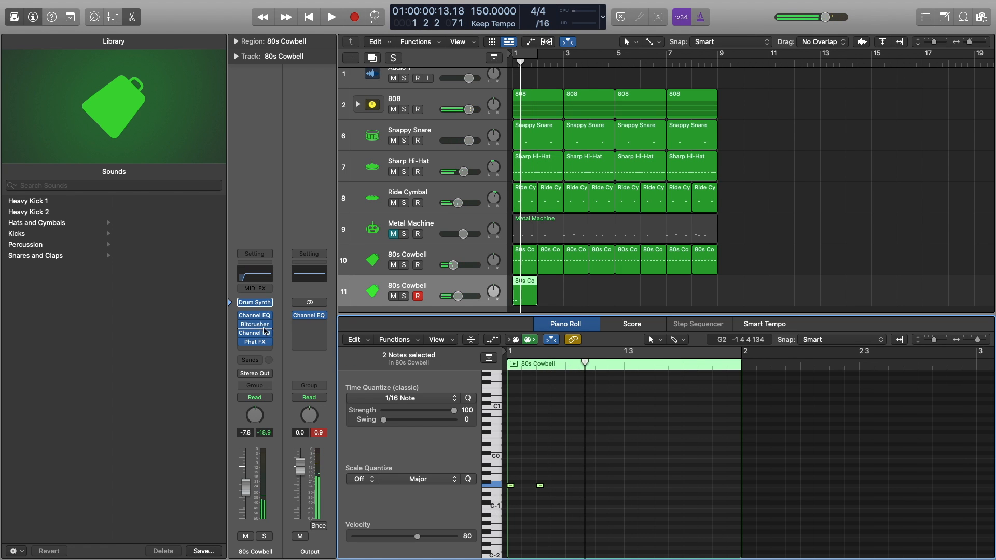
# Lower the cowbell's Drum Synth Decay while auditioning it, and lengthen both notes to a full sixteenth.
pyautogui.click(257, 303)
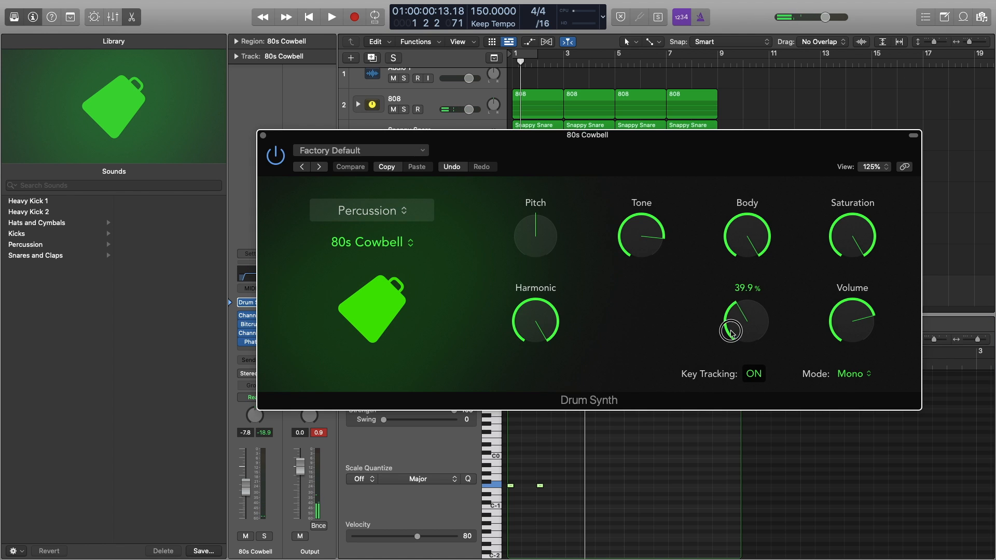
pyautogui.moveTo(731, 332); pyautogui.dragTo(726, 357)
pyautogui.press('space')
pyautogui.press('space')
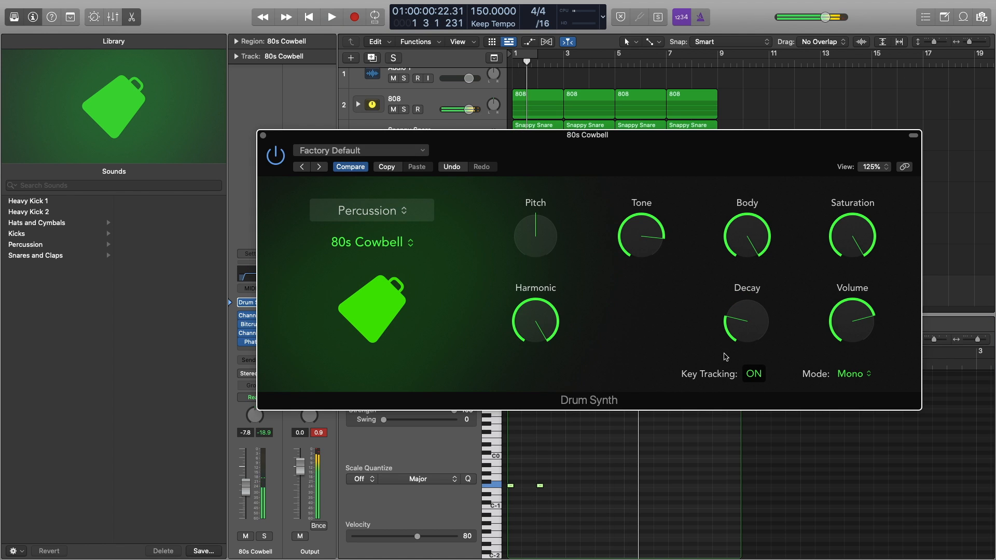
pyautogui.moveTo(513, 488); pyautogui.dragTo(521, 487)
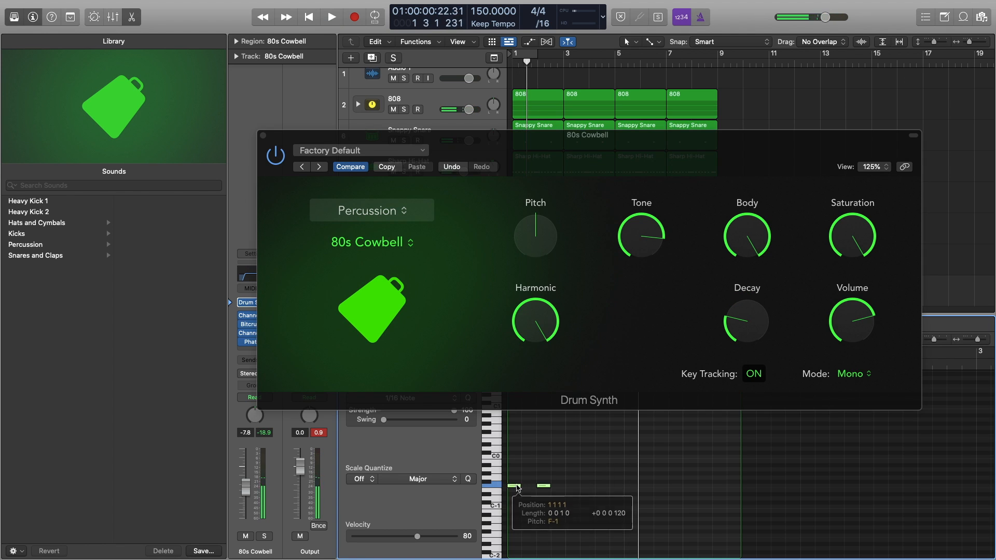
pyautogui.click(263, 135)
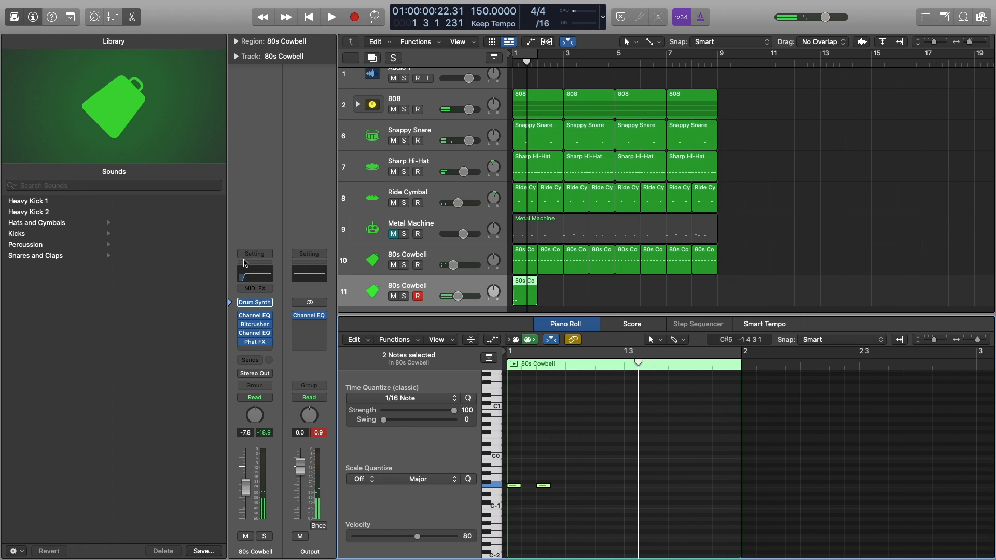
# Add a Space Designer reverb after Phat FX on the new cowbell track and audition it with the beat.
pyautogui.click(258, 354)
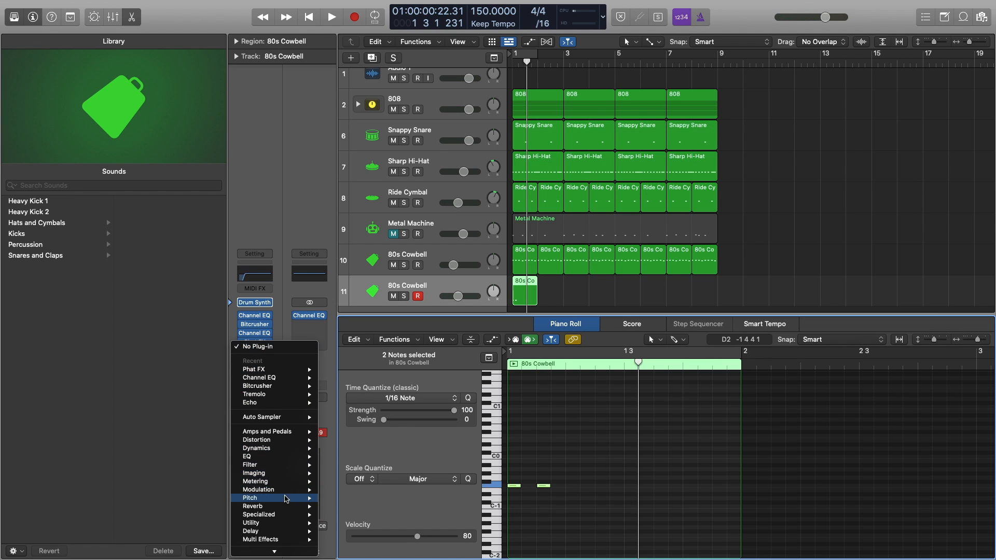
pyautogui.scroll(-1, 282, 494)
pyautogui.moveTo(274, 502)
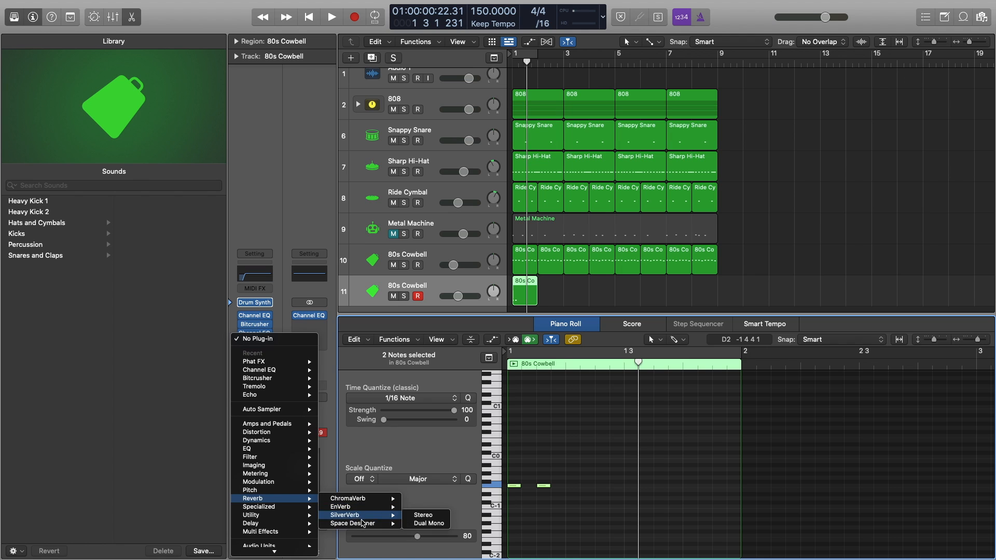
pyautogui.click(422, 524)
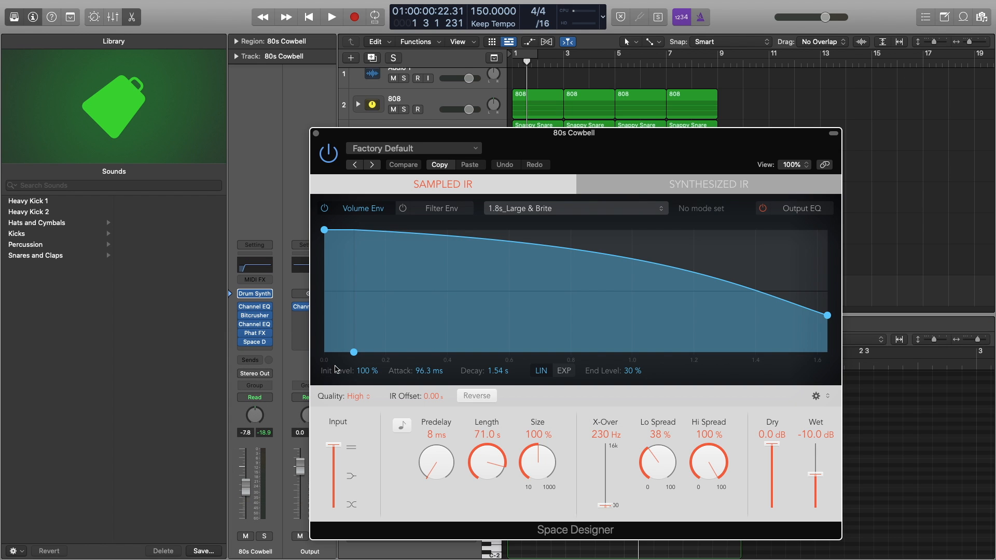
pyautogui.press('space')
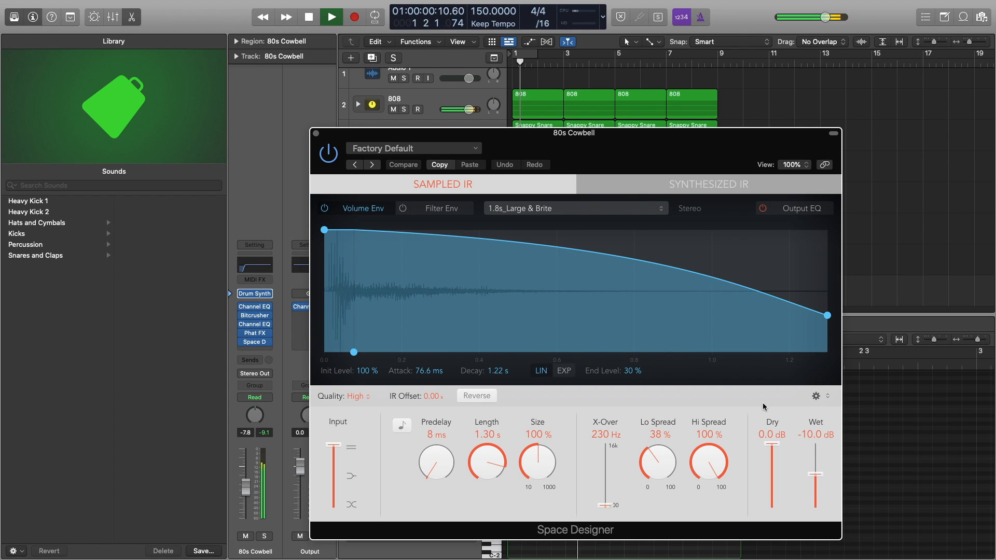
# In the reverb's Output EQ, enable a 6 dB/Oct low cut at 1200 Hz, disable the high cut, and audition the result.
pyautogui.click(786, 210)
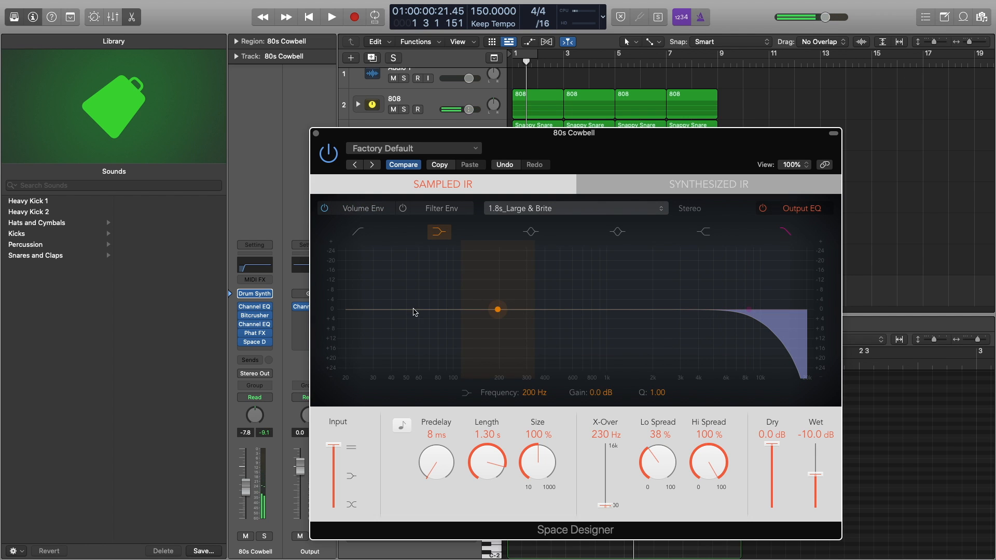
pyautogui.click(356, 230)
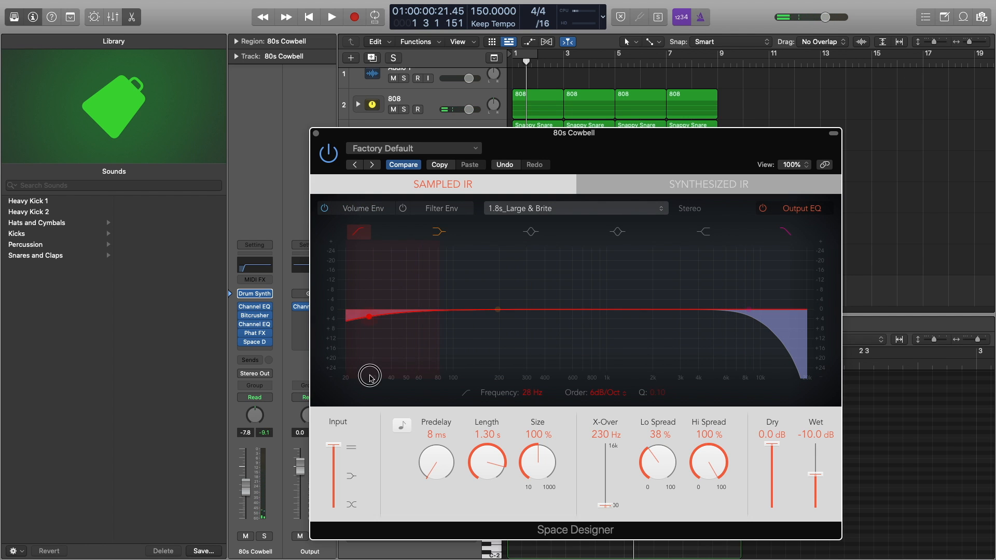
pyautogui.moveTo(370, 377); pyautogui.dragTo(617, 345)
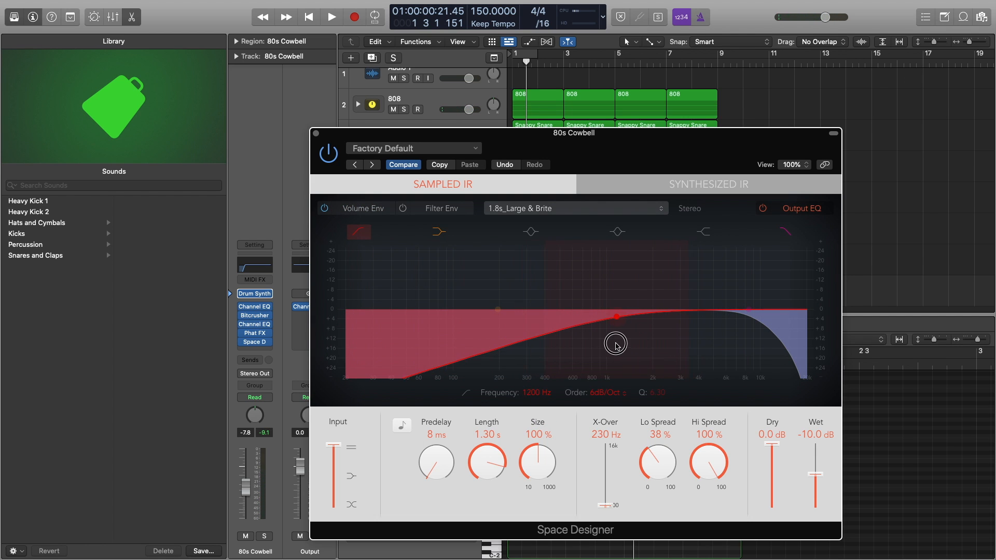
pyautogui.click(789, 233)
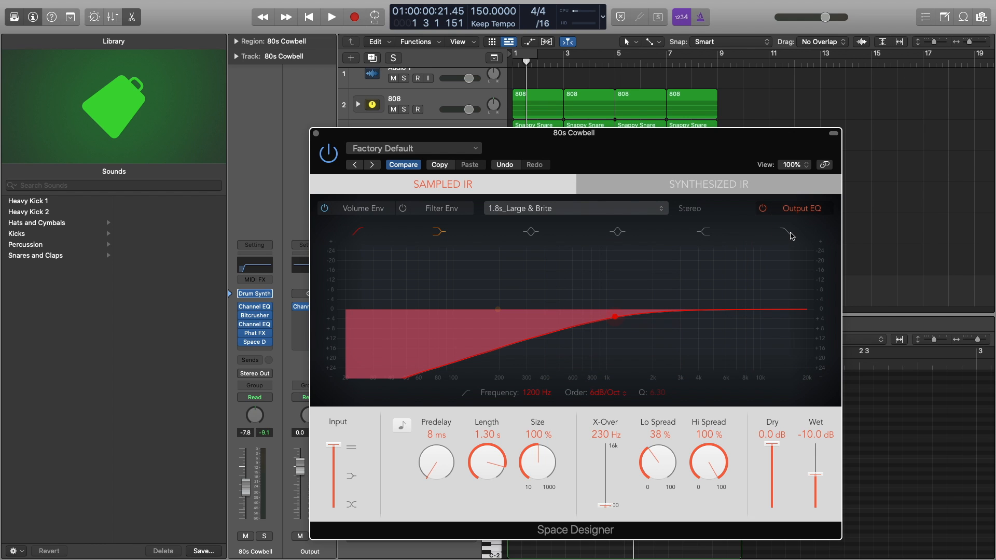
pyautogui.press('space')
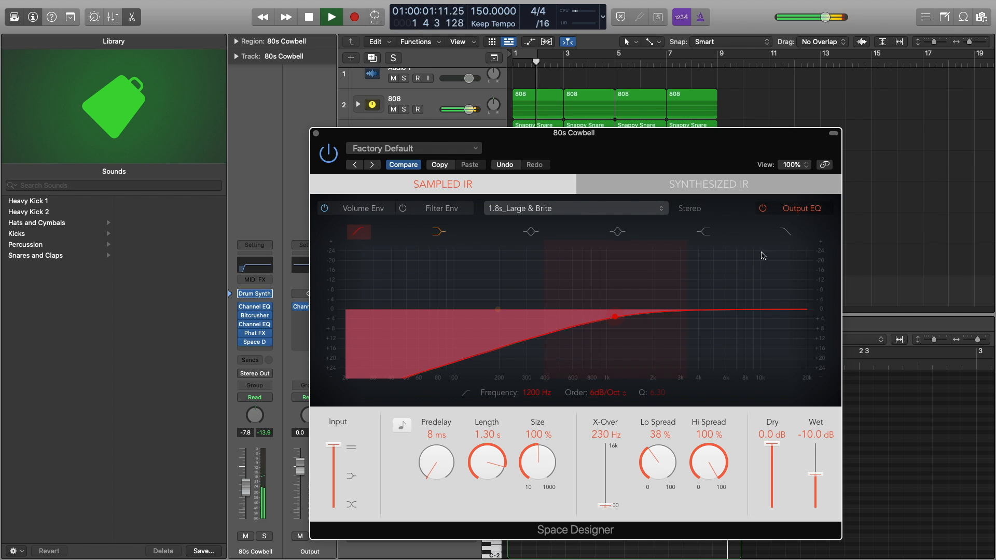
pyautogui.click(316, 136)
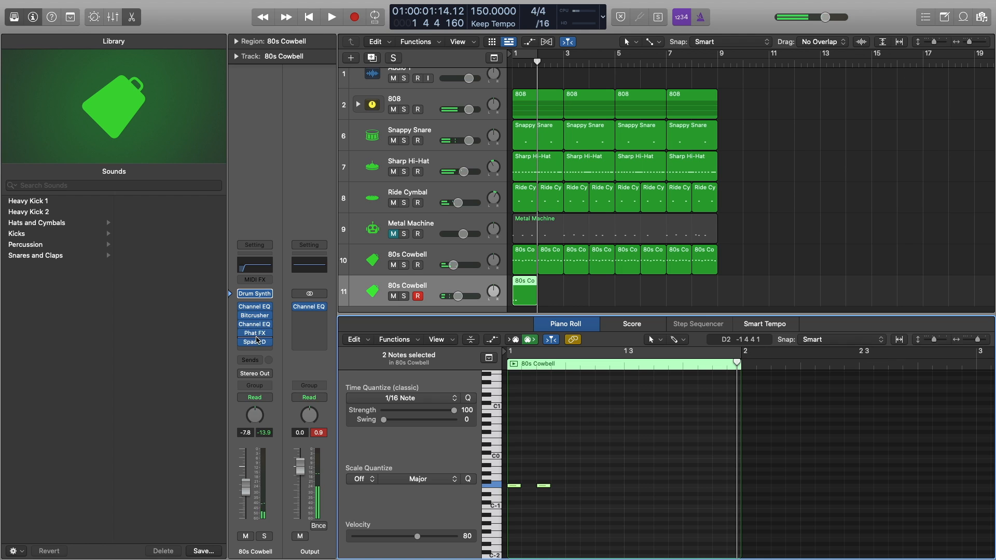
# Insert a stereo Echo before Space Designer, with a 1/8 dotted note value and 17% Wet, and audition it.
pyautogui.click(268, 339)
pyautogui.moveTo(295, 441)
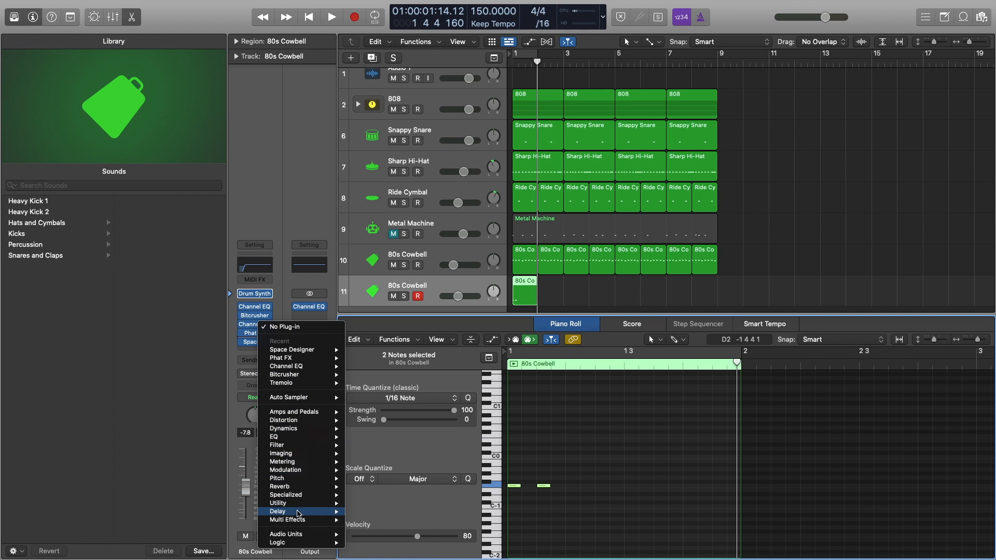
pyautogui.moveTo(300, 513)
pyautogui.moveTo(393, 523)
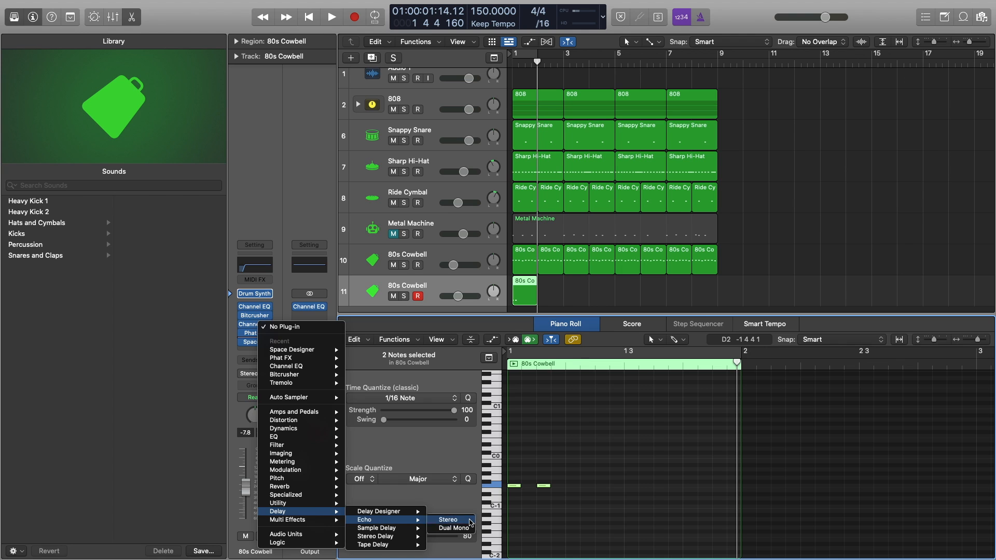
pyautogui.click(471, 523)
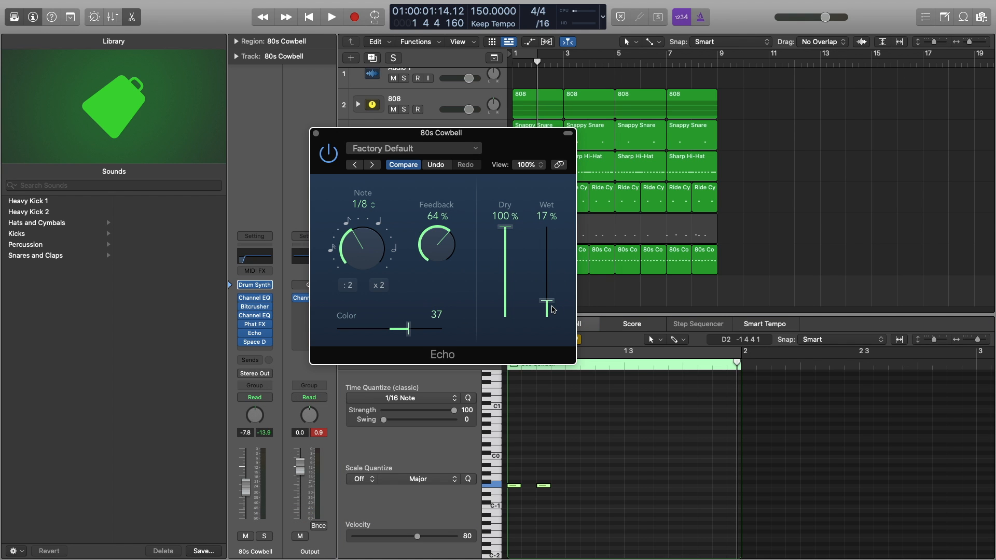
pyautogui.press('space')
pyautogui.moveTo(382, 250); pyautogui.dragTo(364, 227)
pyautogui.press('space')
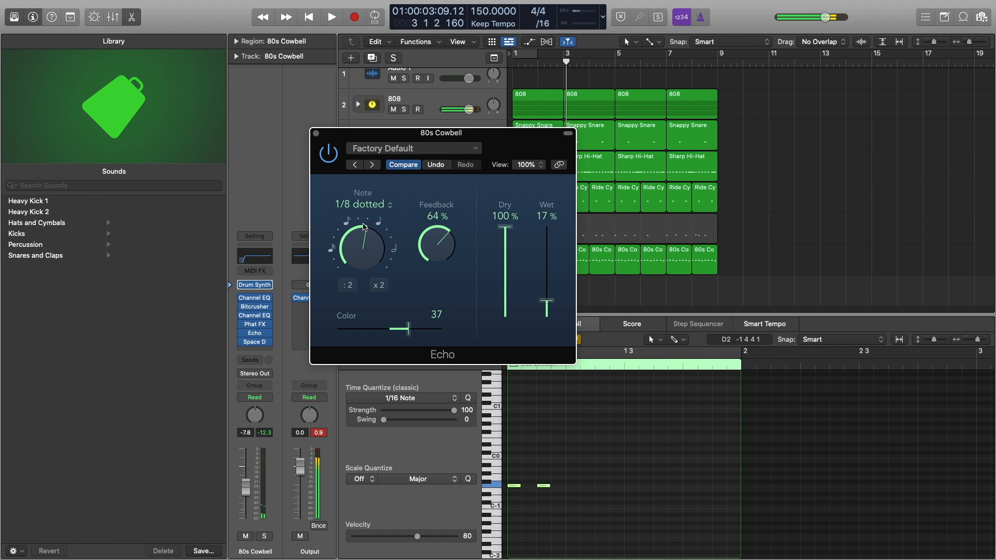
# Solo the cowbell track and audition it from the start while setting the Echo's Wet to 32% and Color to 25.
pyautogui.press('s')
pyautogui.press('space')
pyautogui.press('Return')
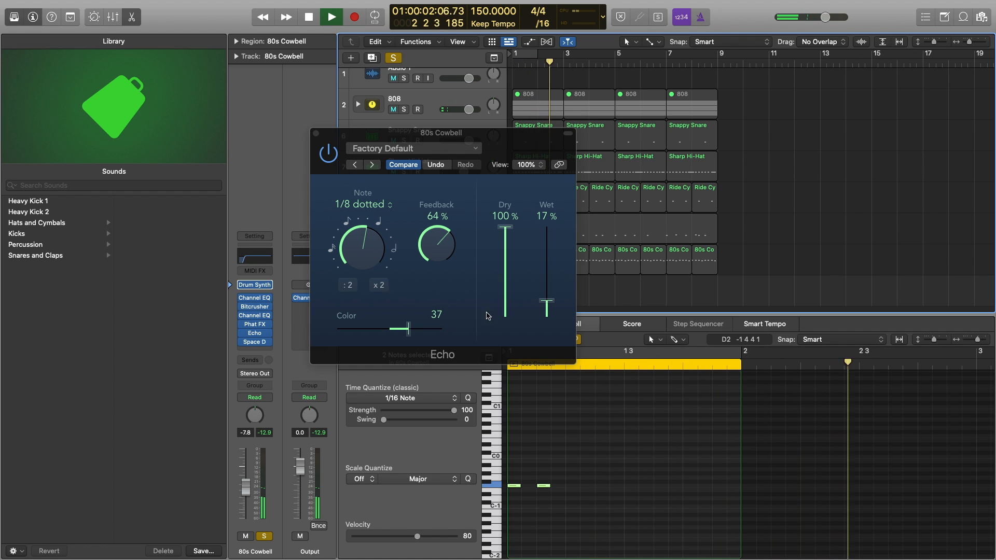
pyautogui.click(536, 289)
pyautogui.moveTo(552, 287); pyautogui.dragTo(552, 286)
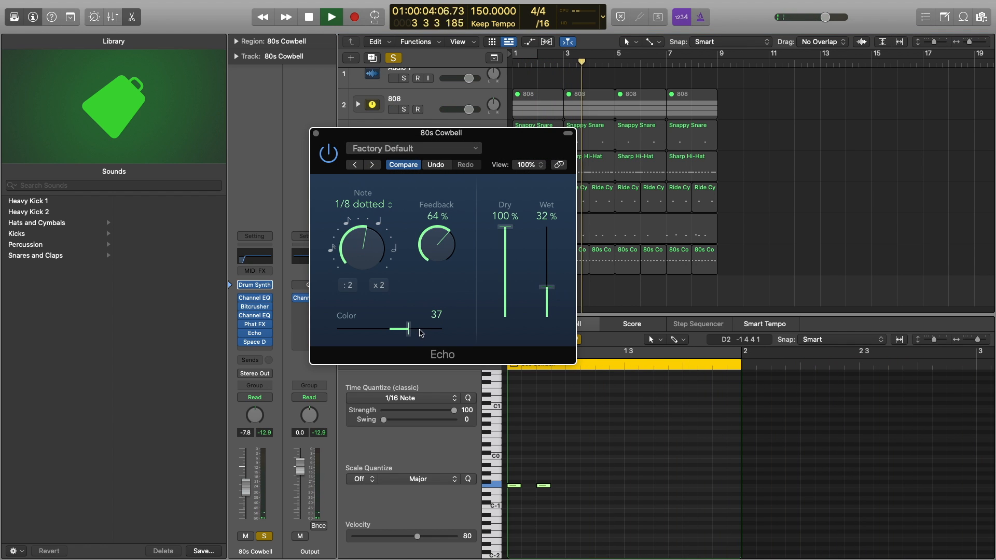
pyautogui.moveTo(408, 328); pyautogui.dragTo(404, 328)
pyautogui.press('space')
pyautogui.press('space')
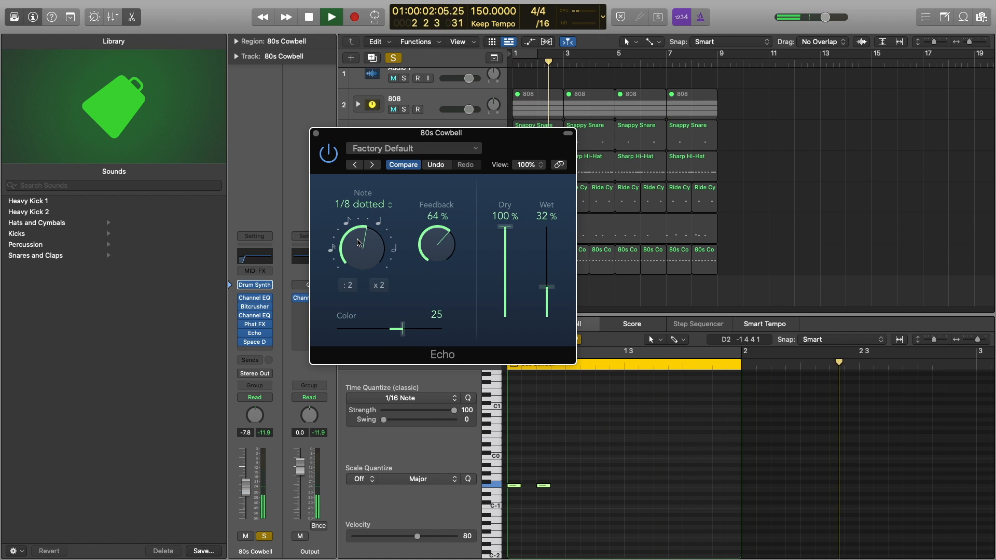
# Raise the Echo's Wet level to 44%, unsolo the cowbell and audition it with the full beat.
pyautogui.moveTo(547, 287); pyautogui.dragTo(548, 270)
pyautogui.press('space')
pyautogui.press('space')
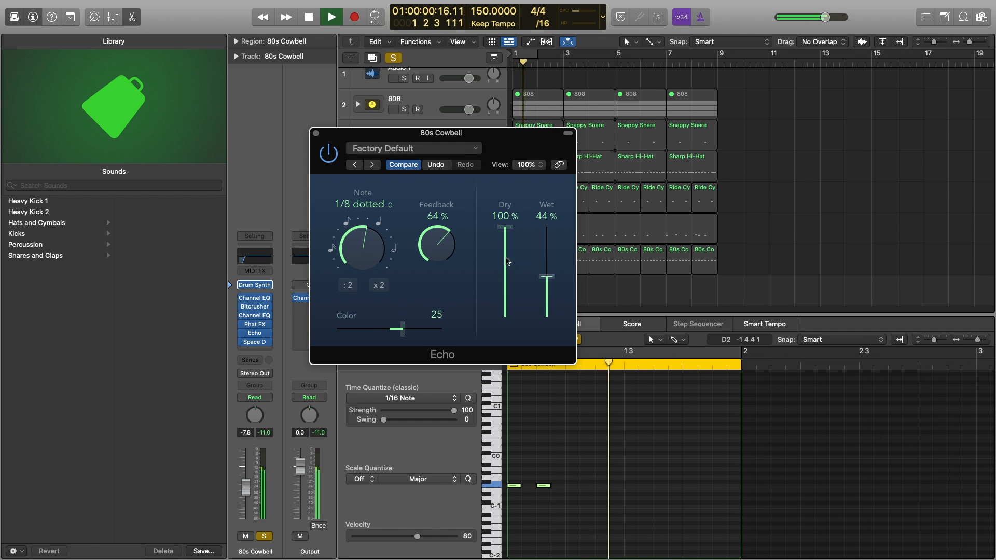
pyautogui.hotkey('ctrl', 's')
pyautogui.press('space')
pyautogui.press('space')
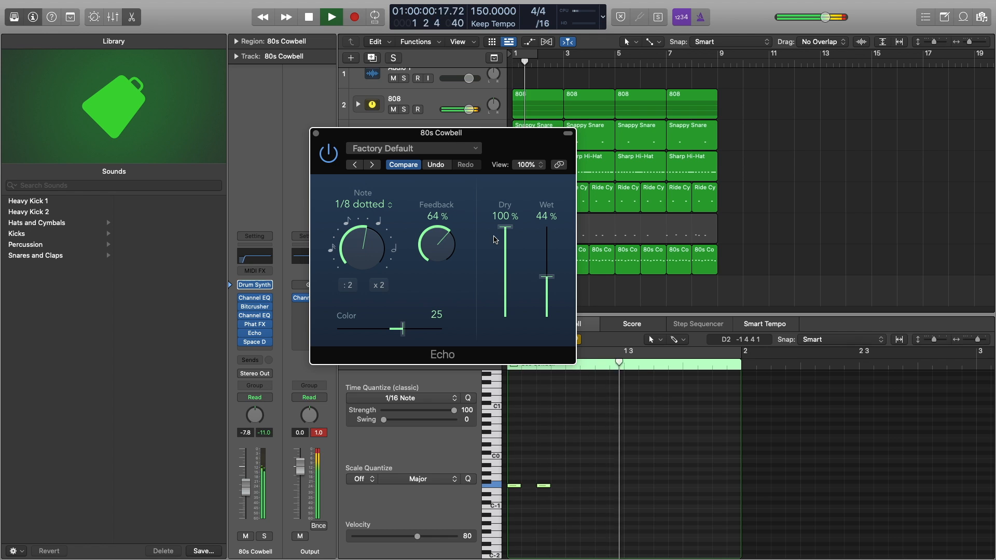
pyautogui.click(316, 133)
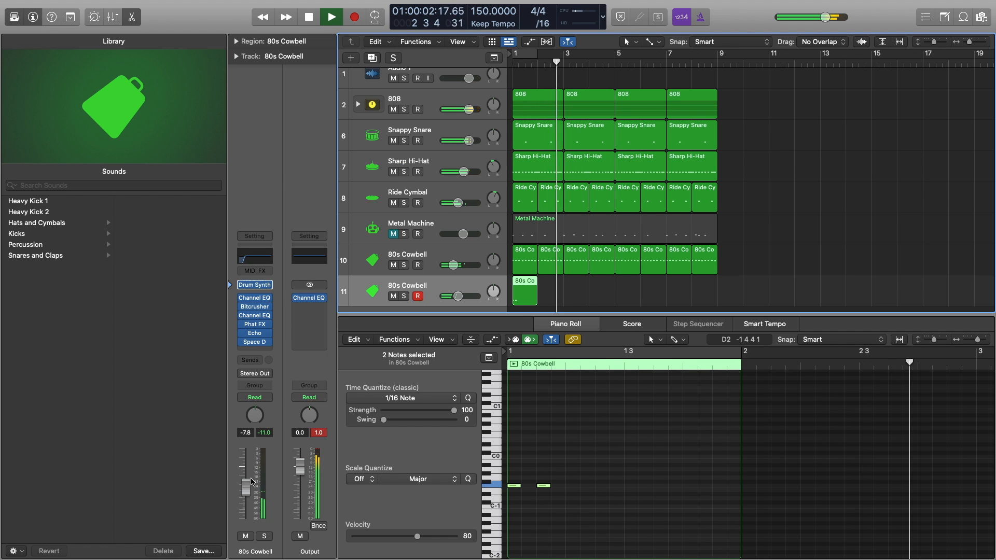
# Copy the new cowbell region to bar 3 and lower its track volume to -15.0 dB during playback.
pyautogui.press('space')
pyautogui.moveTo(525, 298); pyautogui.dragTo(576, 288)
pyautogui.press('space')
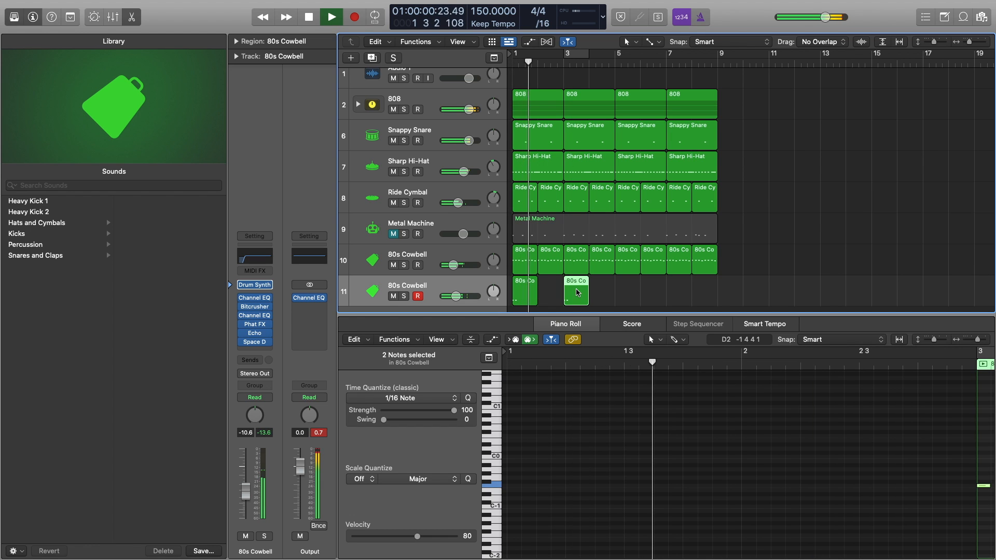
pyautogui.moveTo(245, 488); pyautogui.dragTo(246, 499)
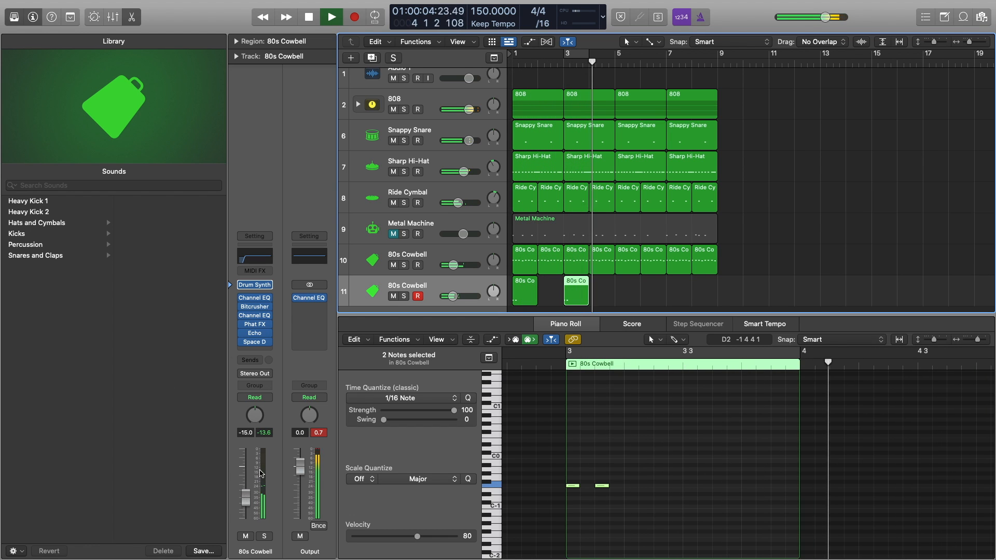
pyautogui.press('space')
# Load the 1.7s Nice Hall preset from the Medium Spaces halls into the cowbell's Space Designer.
pyautogui.click(256, 336)
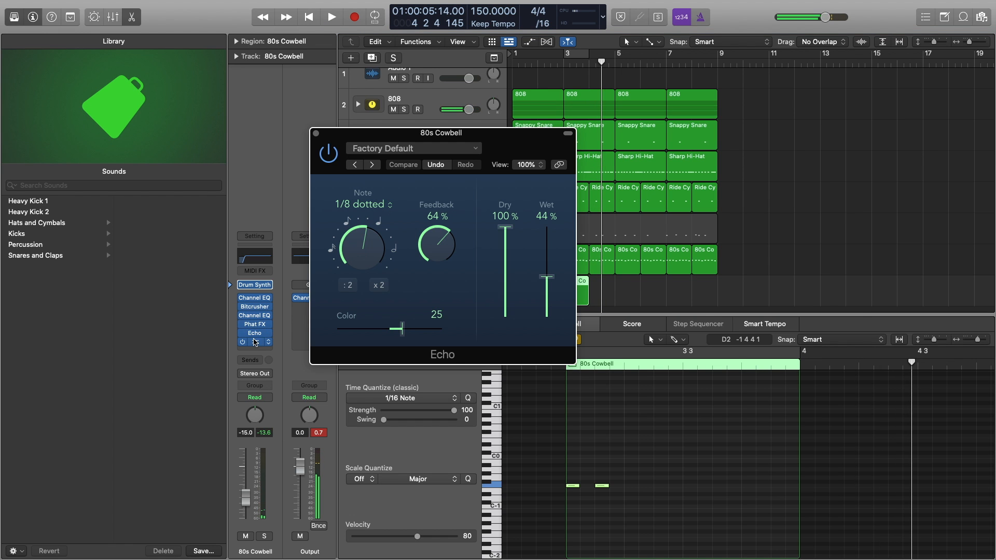
pyautogui.click(256, 343)
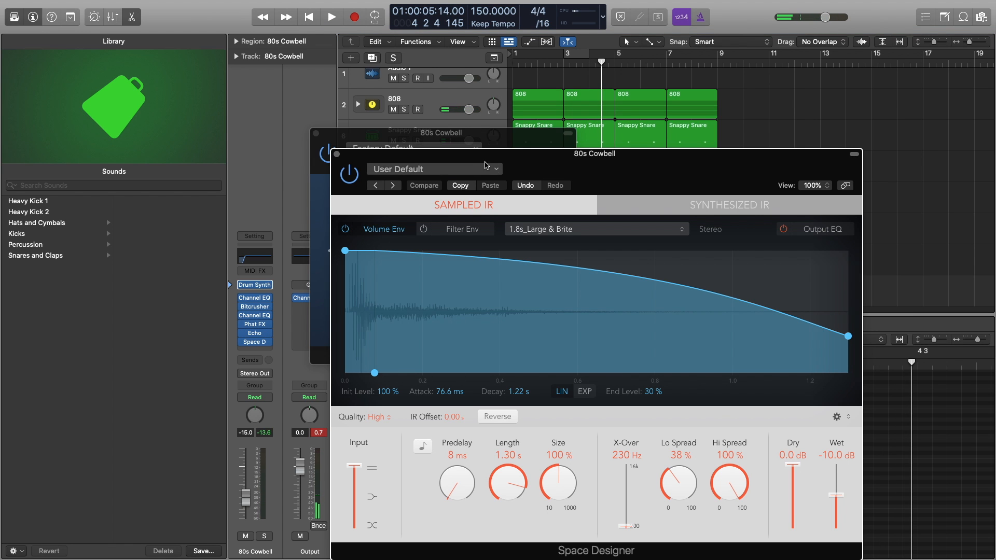
pyautogui.click(434, 170)
pyautogui.moveTo(415, 398)
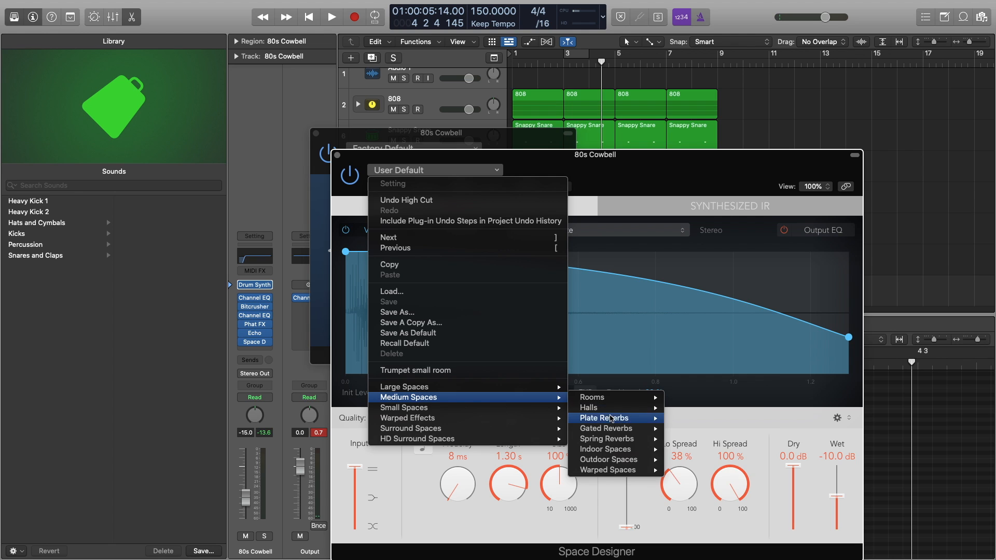
pyautogui.moveTo(596, 408)
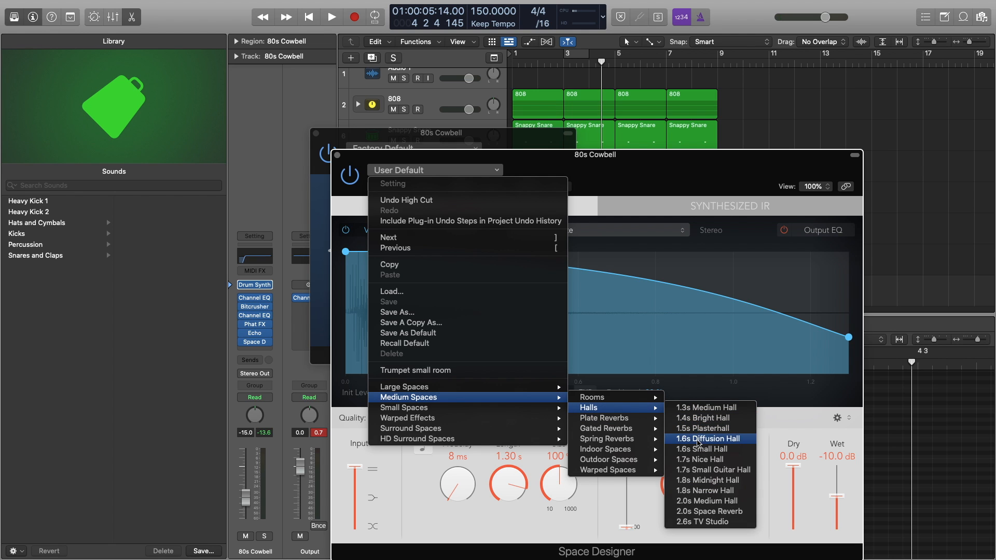
pyautogui.click(696, 460)
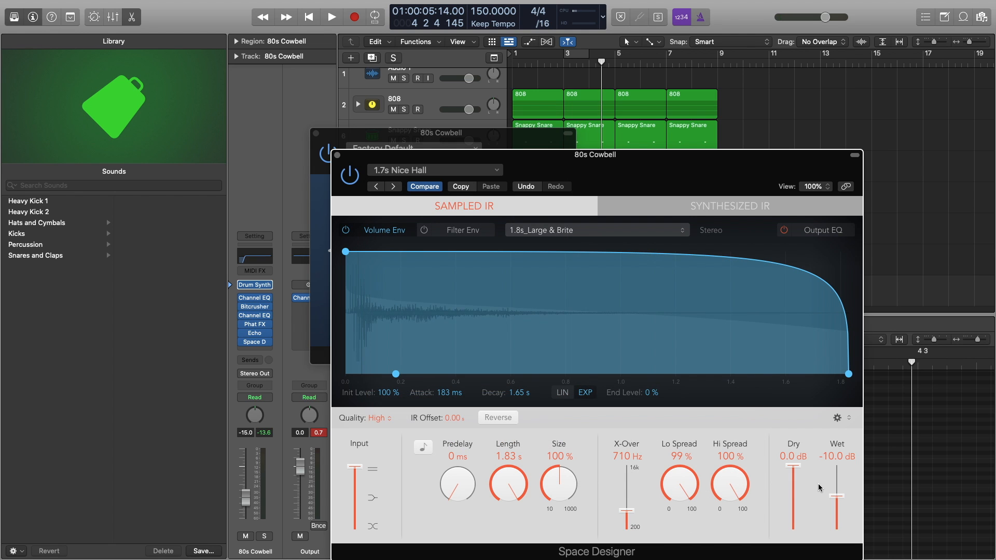
# Close Space Designer, lower the cowbell Echo's Wet level to 27%, and audition the full beat from the start.
pyautogui.press('space')
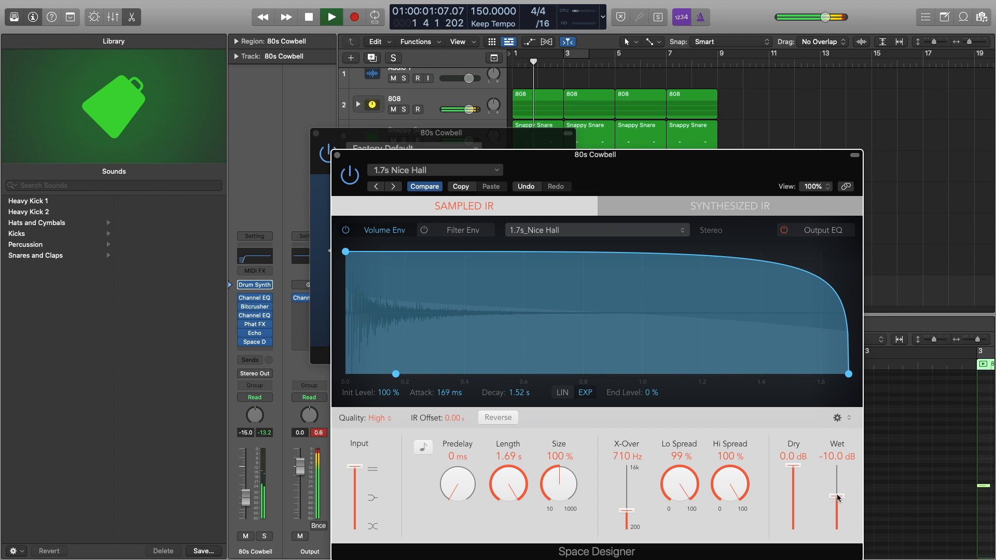
pyautogui.click(338, 155)
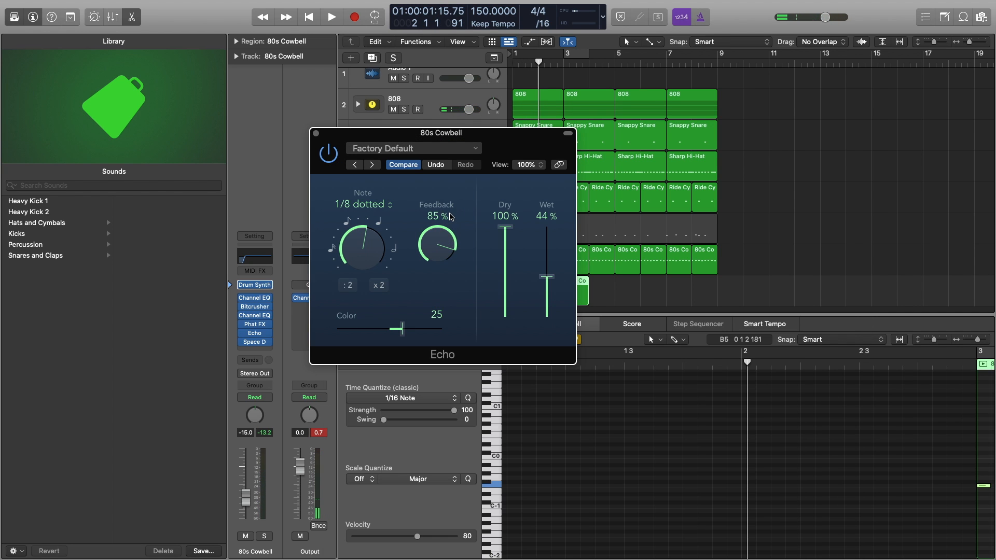
pyautogui.press('space')
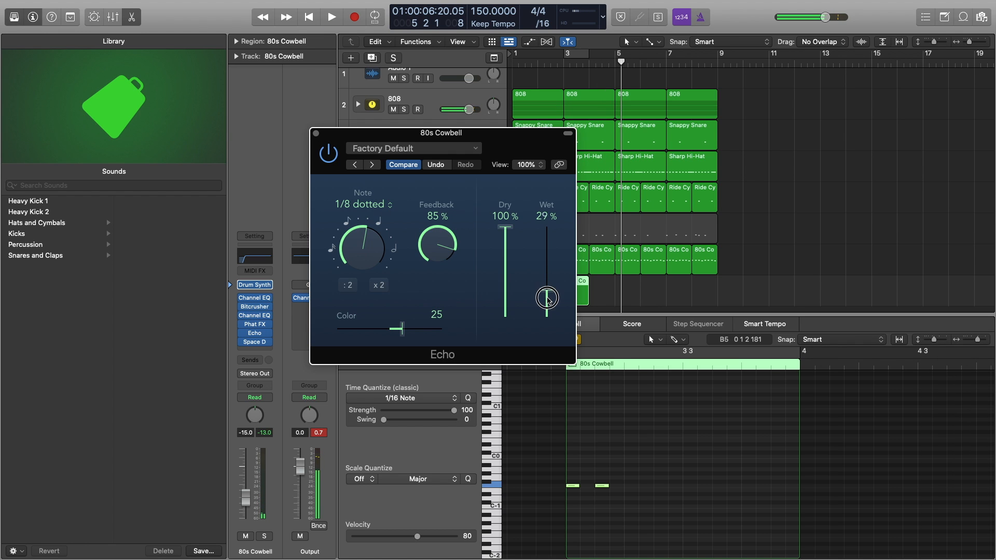
pyautogui.press('Return')
pyautogui.press('space')
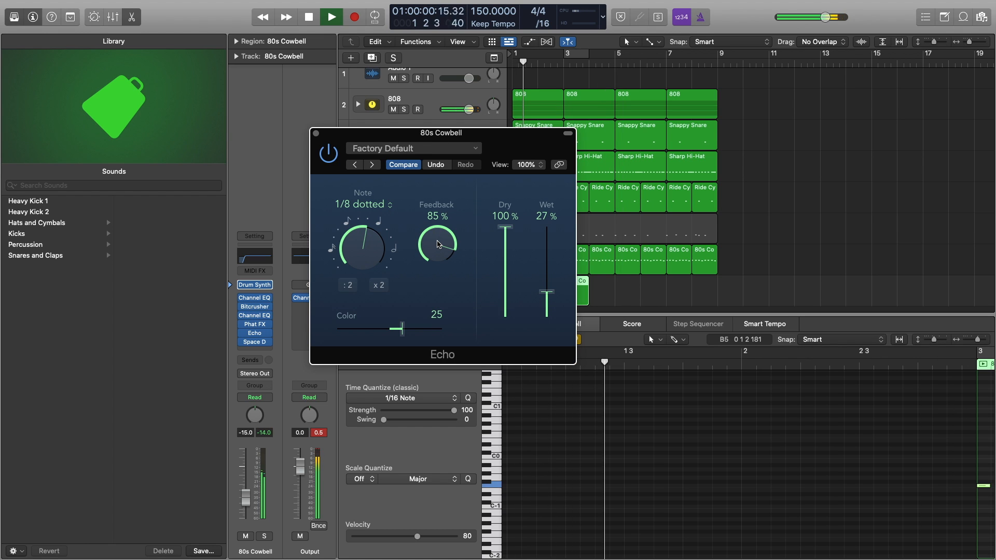
# Solo the cowbell and lower its Space Designer Wet level to about -18.0 dB during playback, closing both effect windows.
pyautogui.press('s')
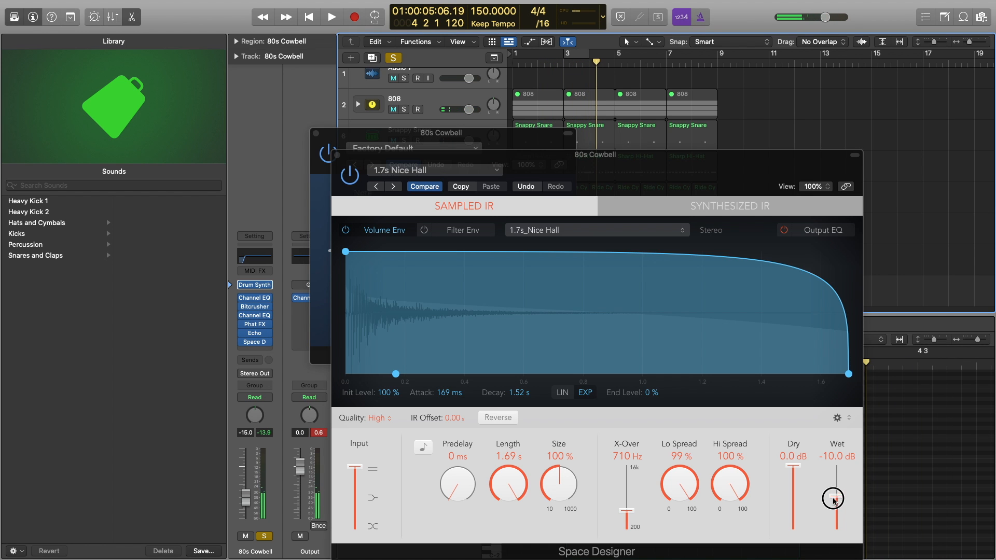
pyautogui.moveTo(834, 499); pyautogui.dragTo(835, 512)
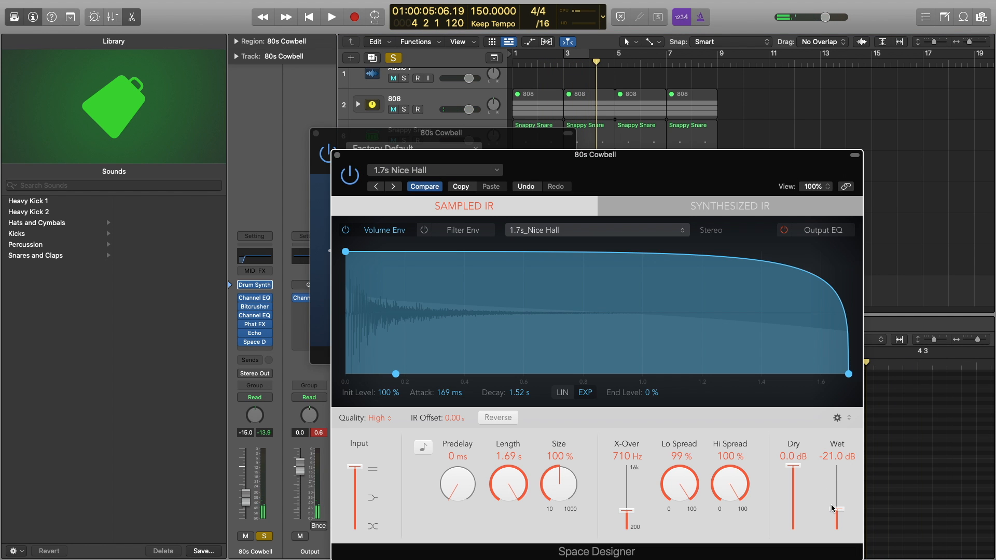
pyautogui.press('Return')
pyautogui.press('space')
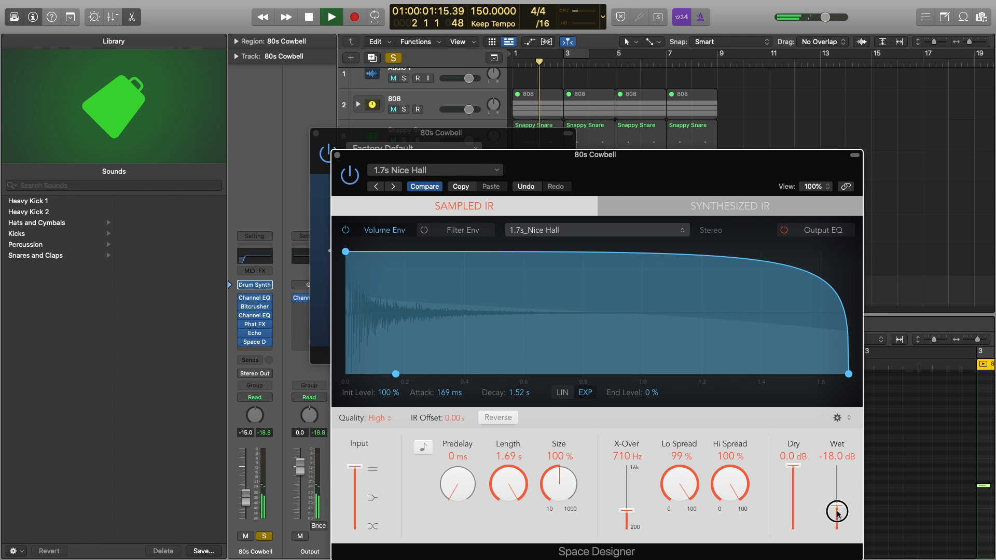
pyautogui.click(337, 155)
pyautogui.click(315, 134)
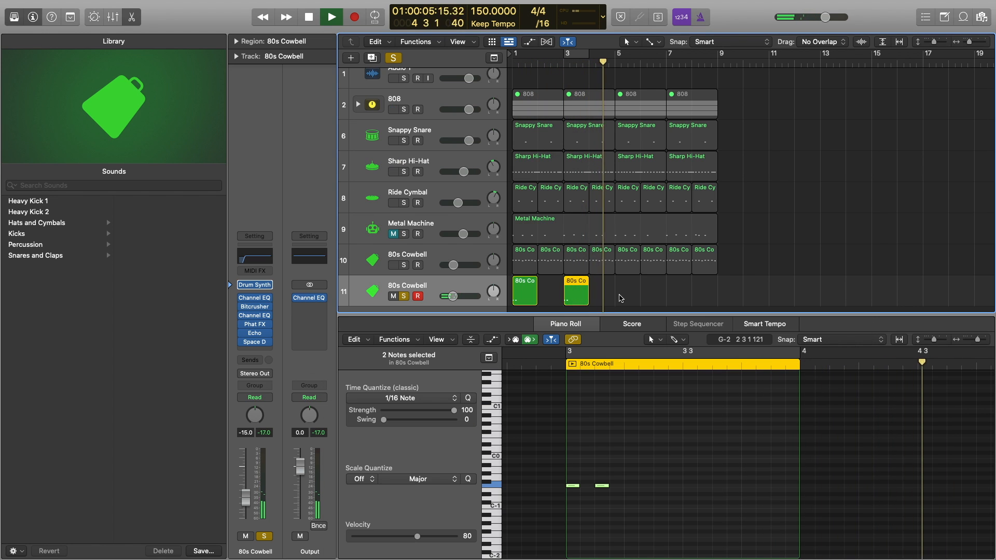
# Unsolo the cowbell, copy its two regions to bars 5 and 7, and audition the result with the full beat.
pyautogui.press('space')
pyautogui.click(395, 60)
pyautogui.press('space')
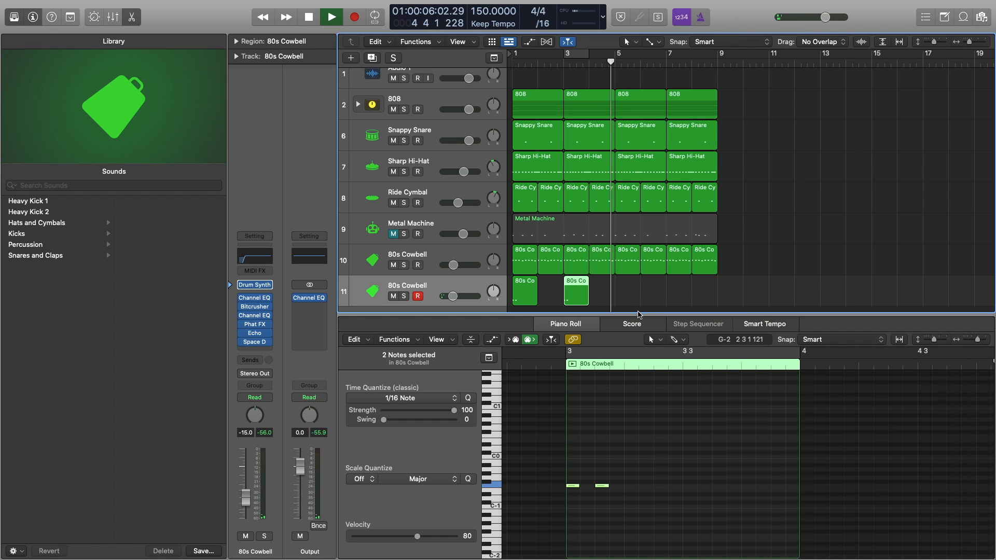
pyautogui.press('space')
pyautogui.keyDown('shift'); pyautogui.click(529, 296); pyautogui.keyUp('shift')
pyautogui.moveTo(528, 296); pyautogui.dragTo(630, 296)
pyautogui.press('space')
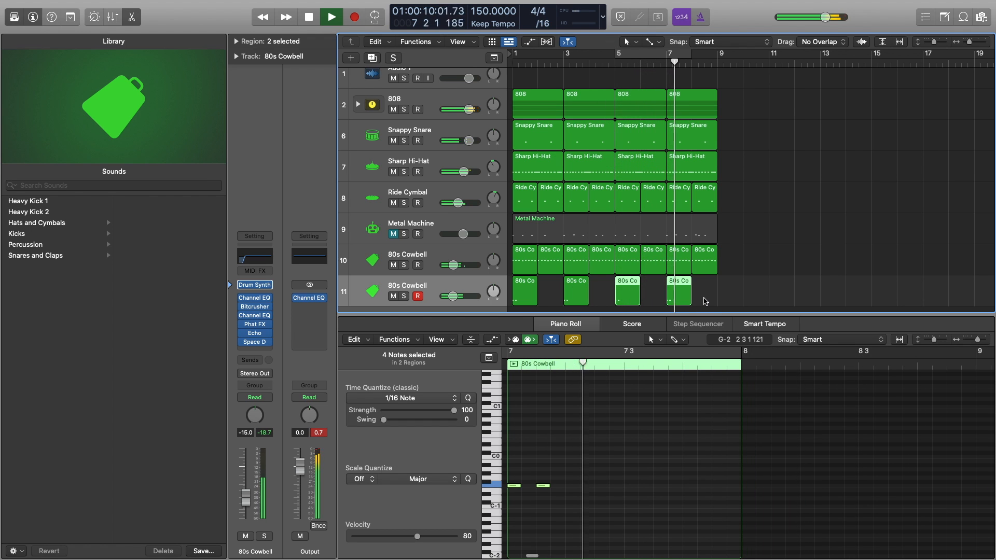
pyautogui.press('space')
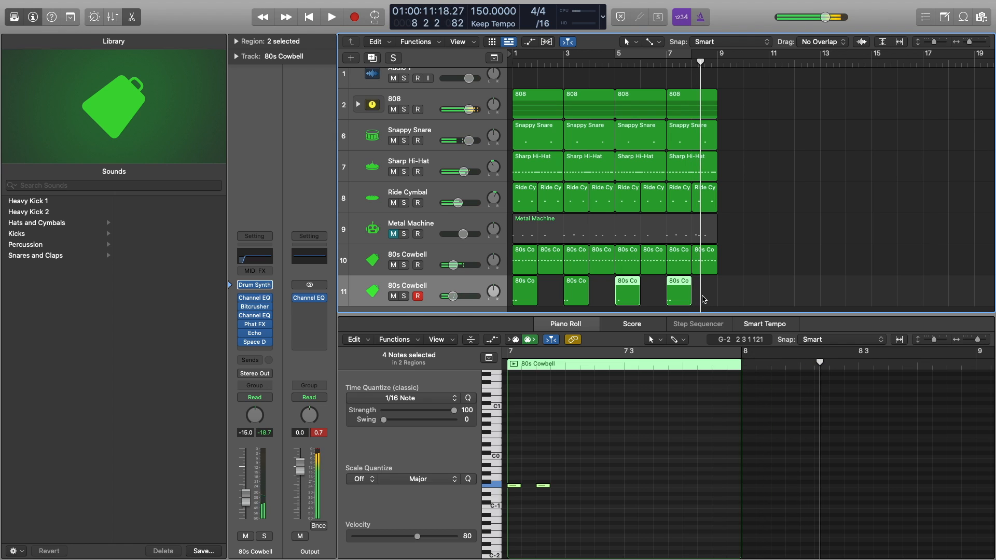
# Audition the end of the beat from bar 8 with no regions selected.
pyautogui.click(705, 301)
pyautogui.click(692, 63)
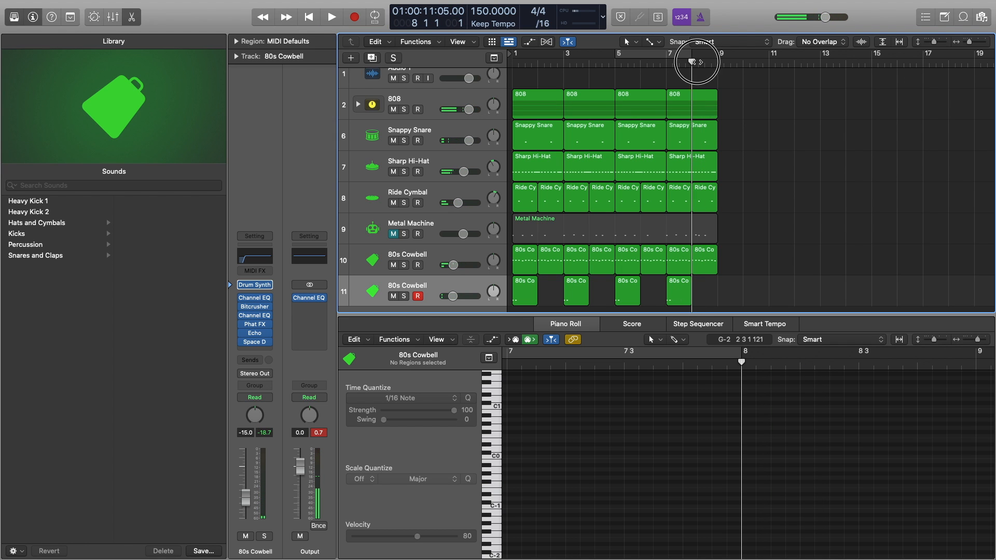
pyautogui.click(695, 62)
pyautogui.press('space')
pyautogui.press('space')
pyautogui.click(694, 61)
pyautogui.press('space')
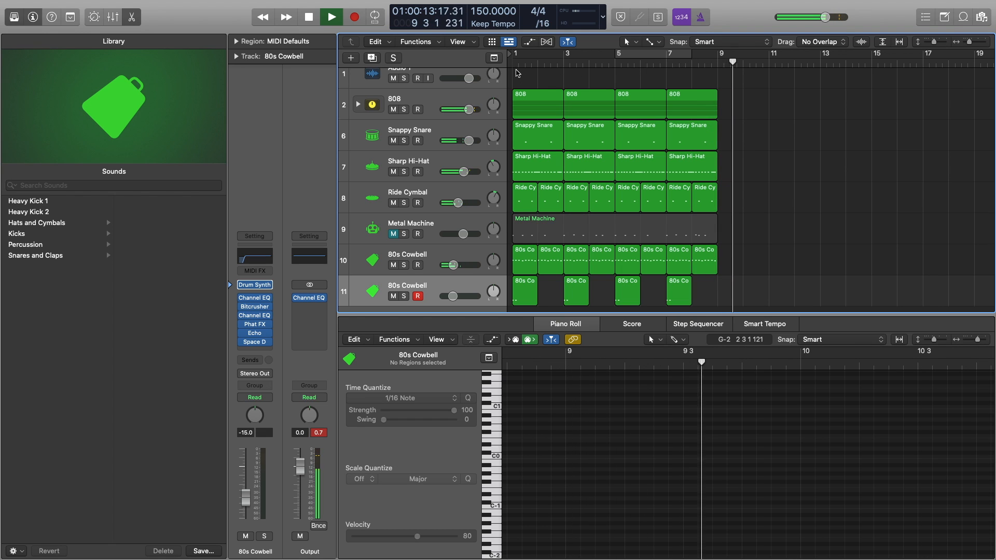
# Play the beat from the start and lower the second 80s Cowbell track's volume to -16.6 dB.
pyautogui.click(514, 63)
pyautogui.moveTo(453, 296); pyautogui.dragTo(450, 297)
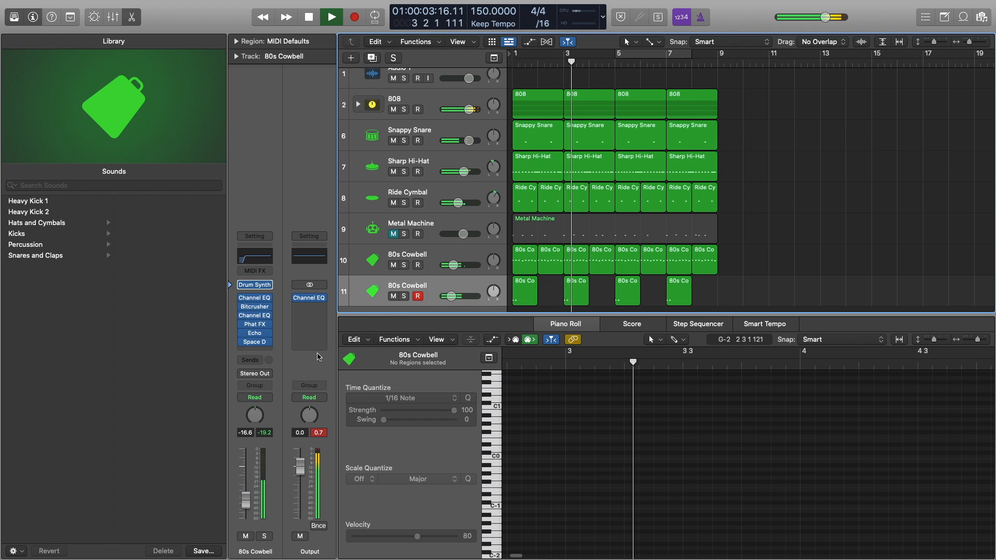
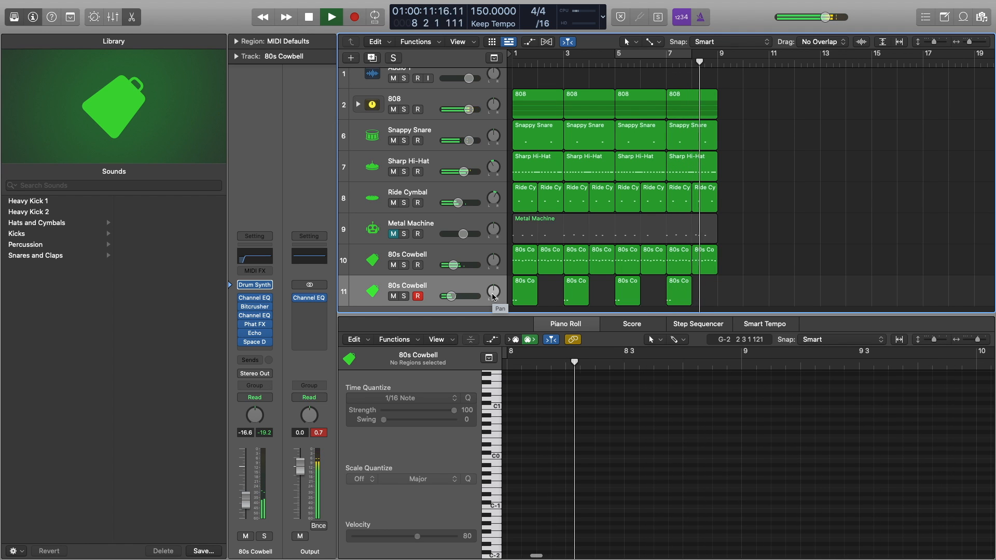
pyautogui.press('space')
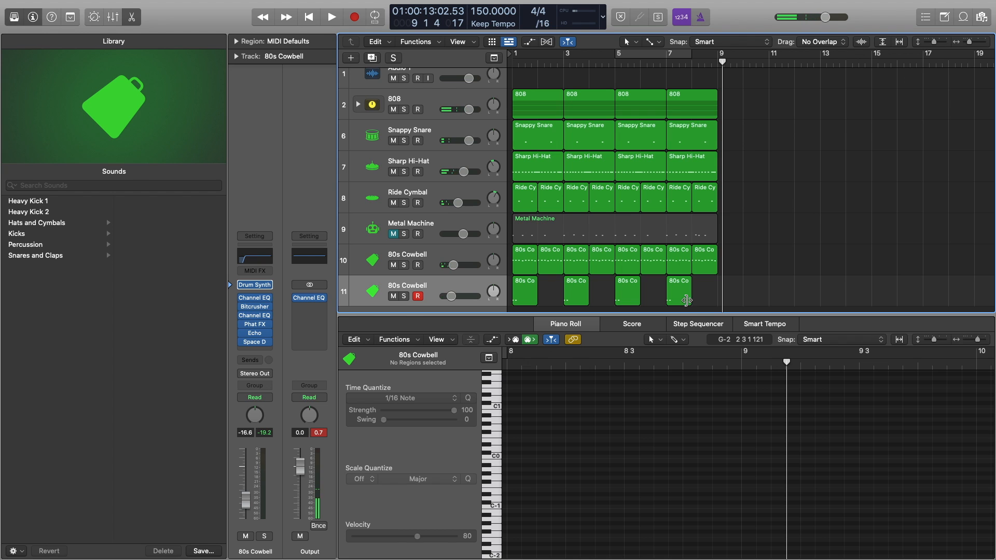
# Expand the 808 stack, send the Kick to Bus 2, and set the resulting Aux 2 channel to No Output.
pyautogui.press('x')
pyautogui.press('x')
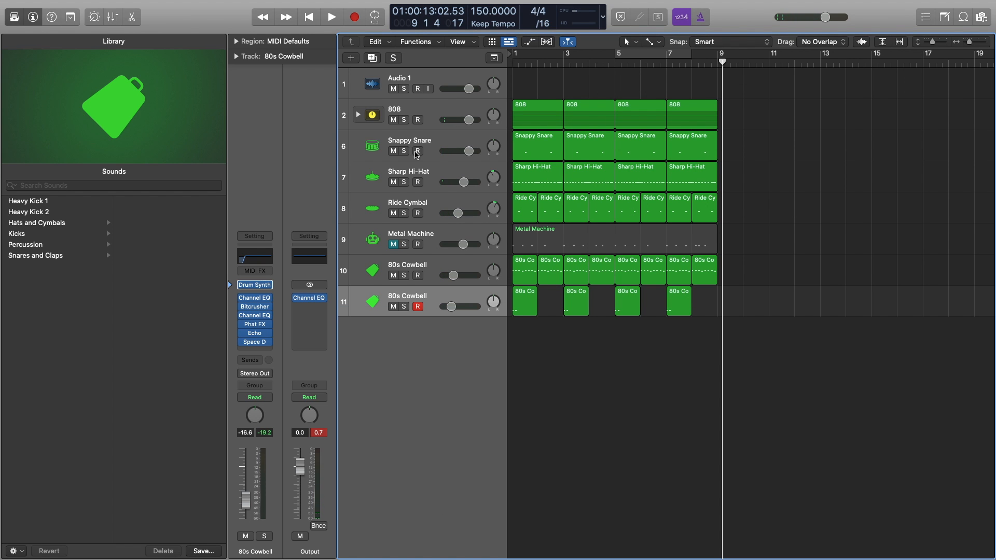
pyautogui.click(358, 115)
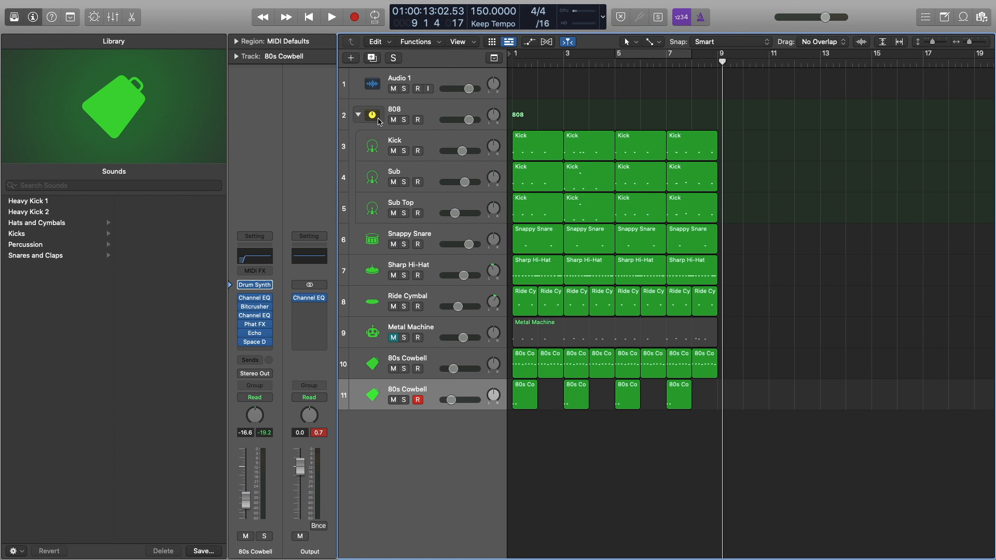
pyautogui.click(427, 143)
pyautogui.click(259, 365)
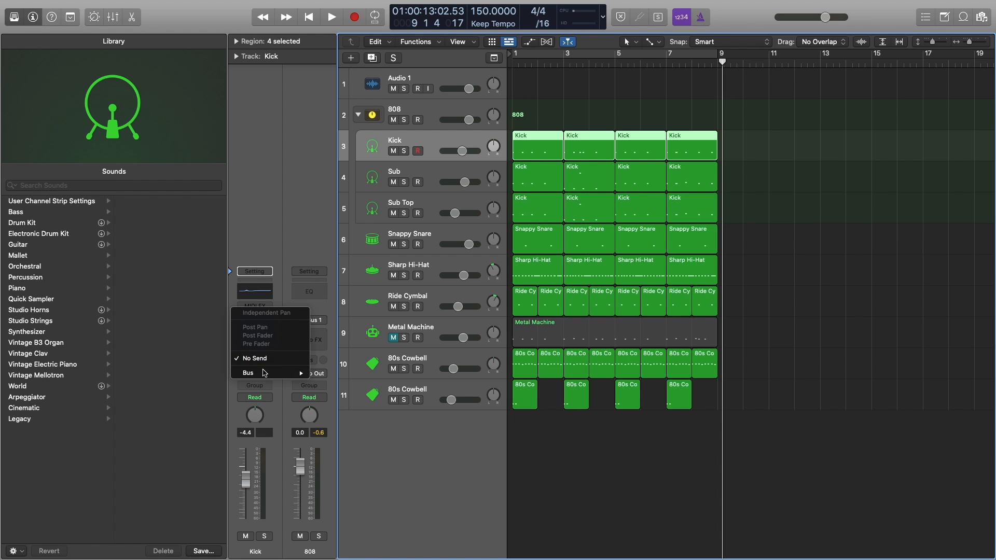
pyautogui.moveTo(275, 374)
pyautogui.click(349, 238)
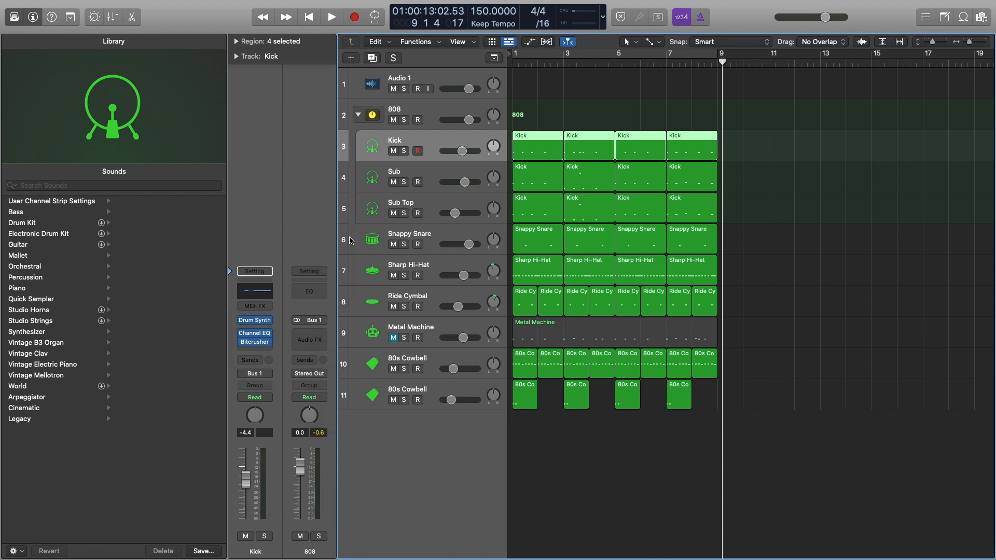
pyautogui.click(318, 374)
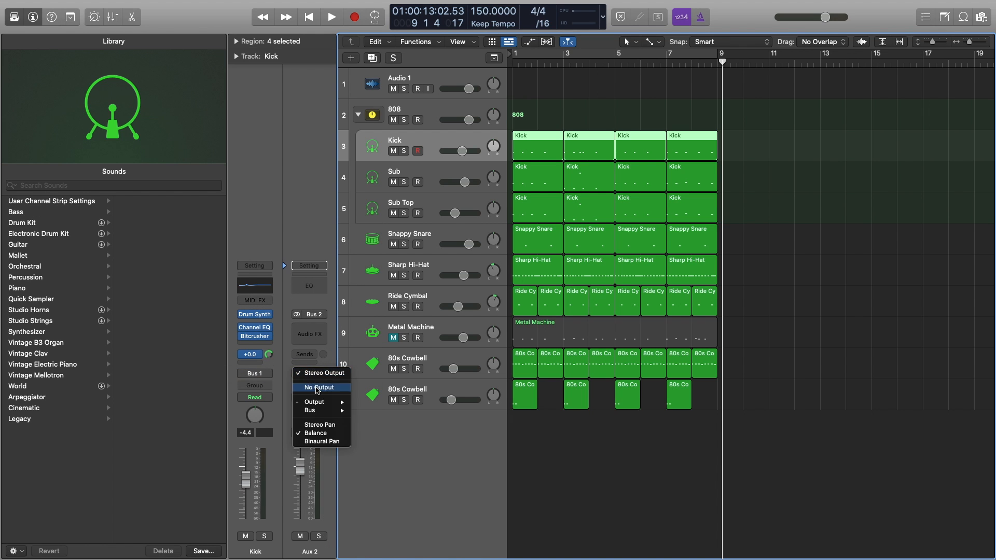
pyautogui.click(317, 390)
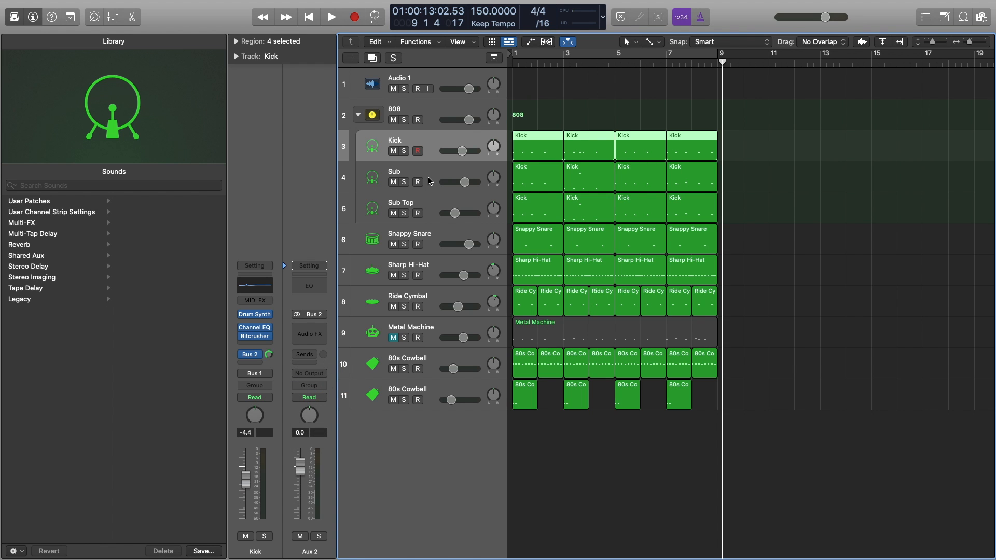
# Group the Snappy Snare through the last 80s Cowbell track into a Summing Stack.
pyautogui.click(424, 238)
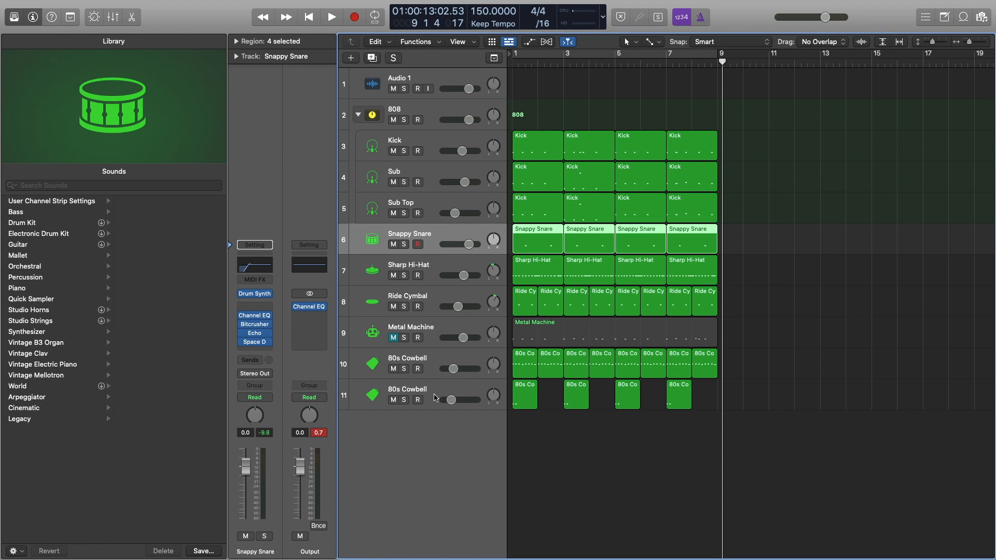
pyautogui.rightClick(433, 236)
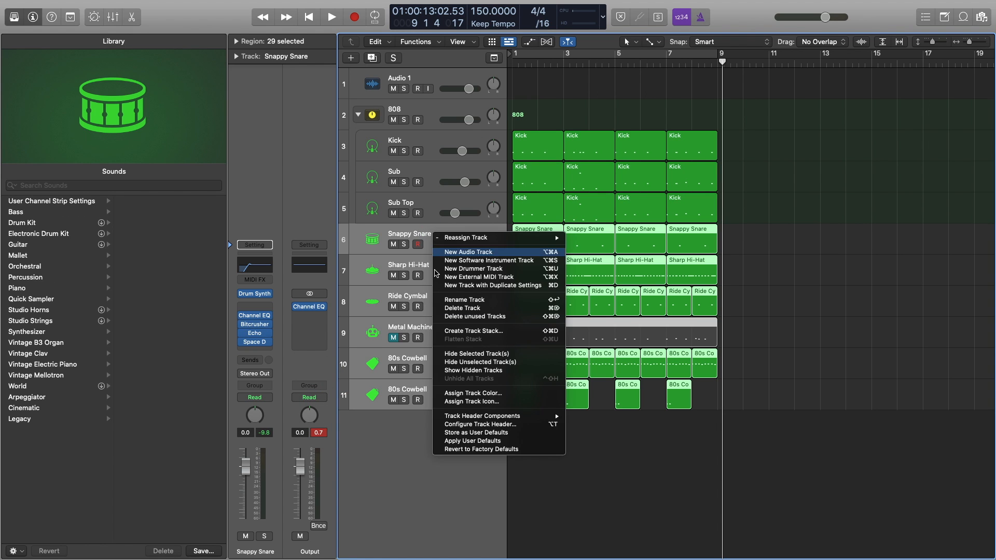
pyautogui.click(483, 333)
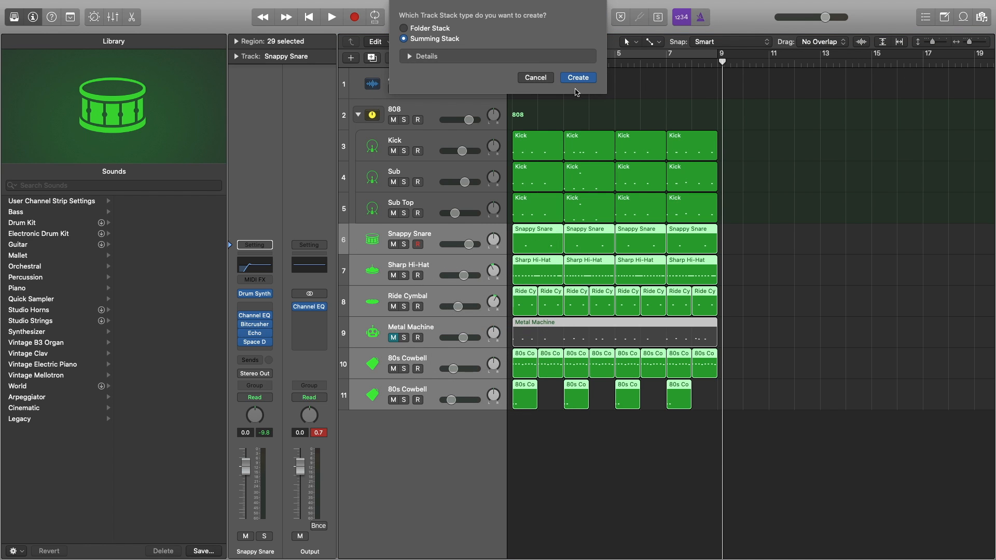
pyautogui.click(579, 81)
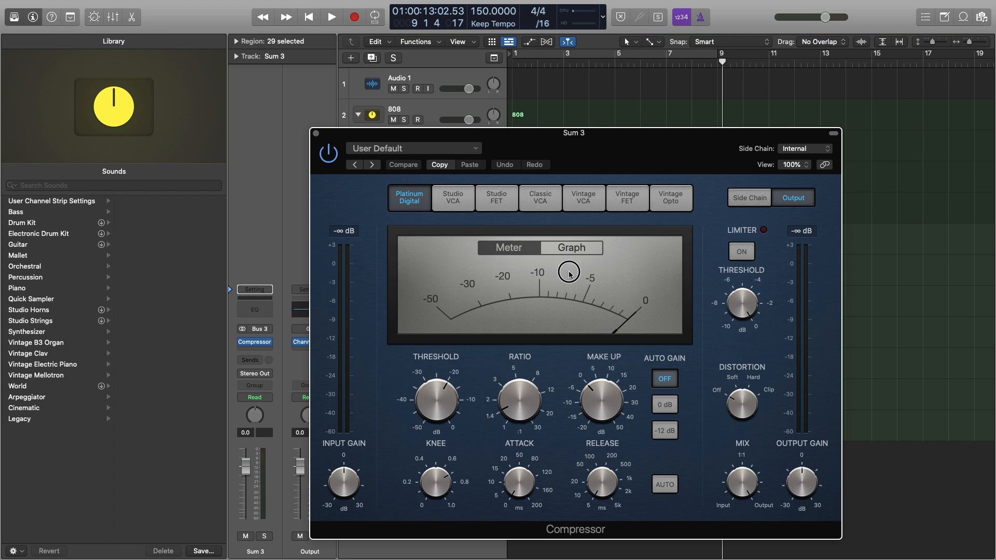
# Set the side chain of the new summing stack's Compressor to Bus 2, the Kick send.
pyautogui.moveTo(563, 157); pyautogui.dragTo(629, 332)
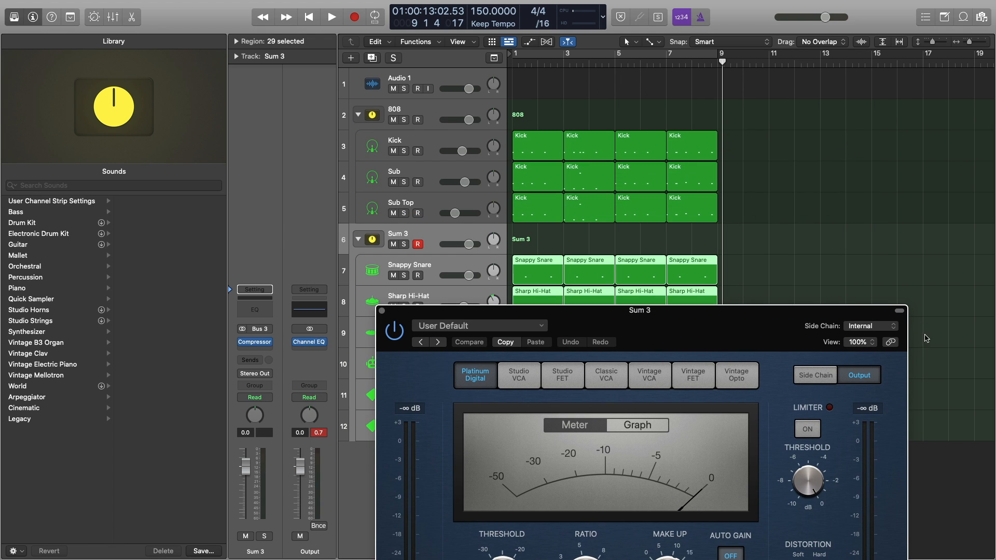
pyautogui.click(889, 326)
pyautogui.moveTo(872, 351)
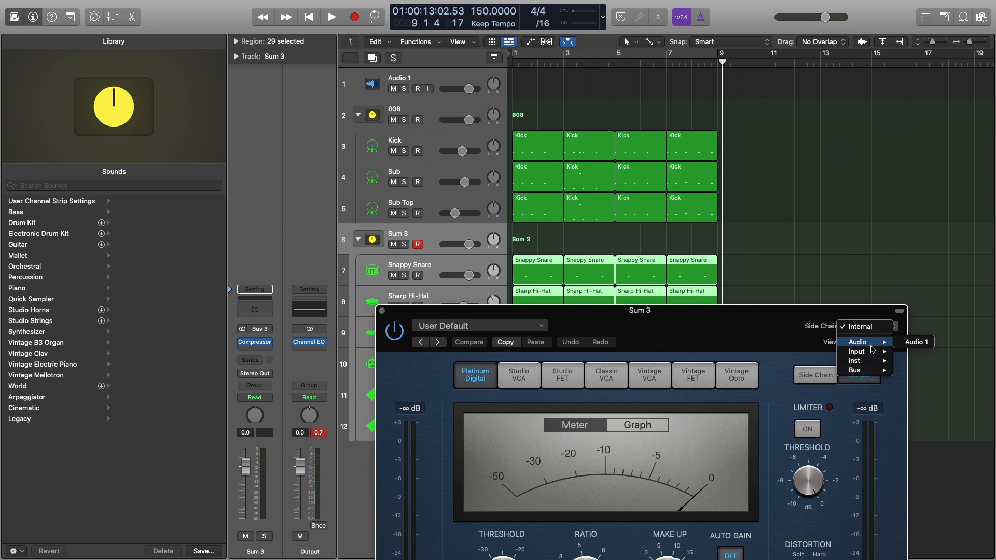
pyautogui.moveTo(871, 370)
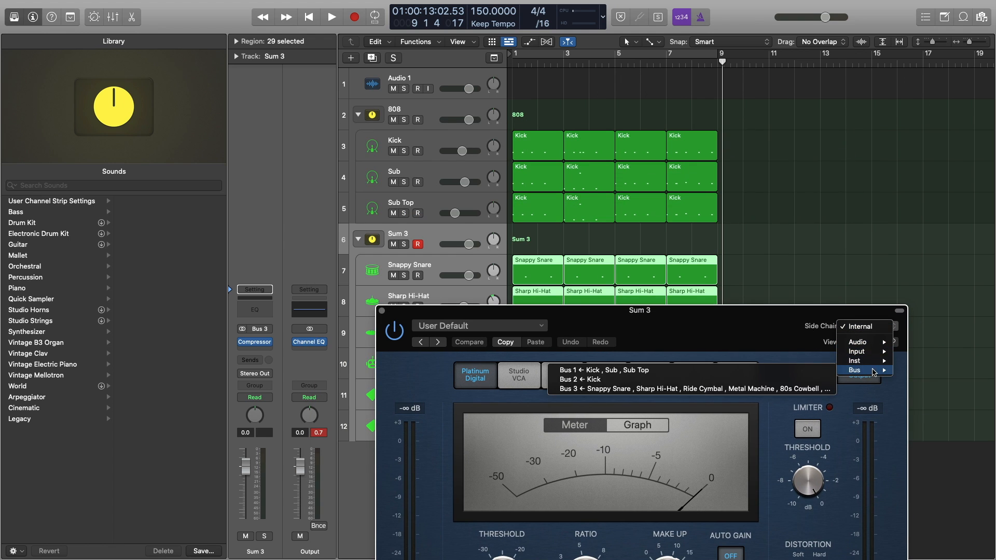
pyautogui.click(769, 383)
pyautogui.moveTo(682, 330); pyautogui.dragTo(571, 184)
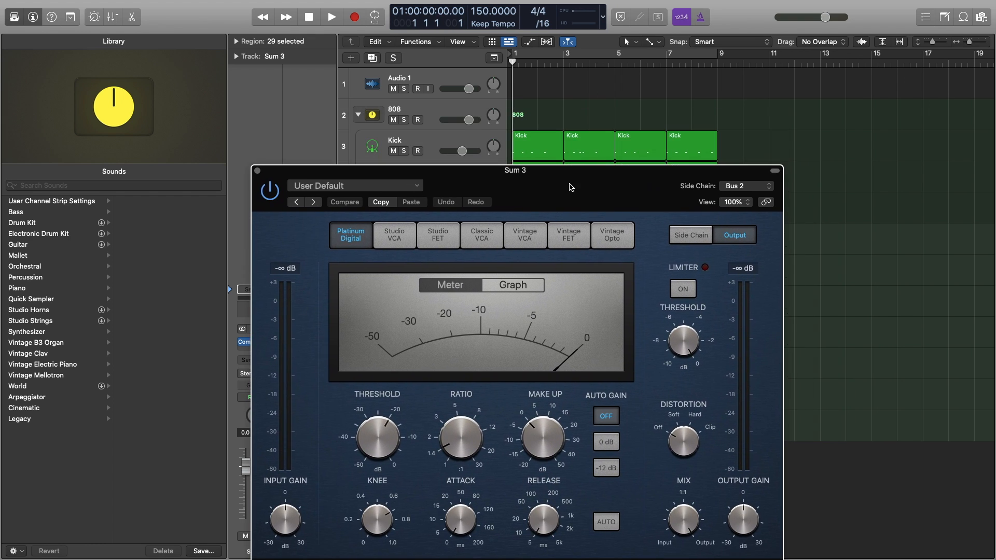
# Raise the Compressor's Ratio and set its Threshold to about -15.0 dB during playback, then close it and stop.
pyautogui.press('space')
pyautogui.moveTo(449, 440); pyautogui.dragTo(449, 412)
pyautogui.moveTo(384, 438); pyautogui.dragTo(382, 431)
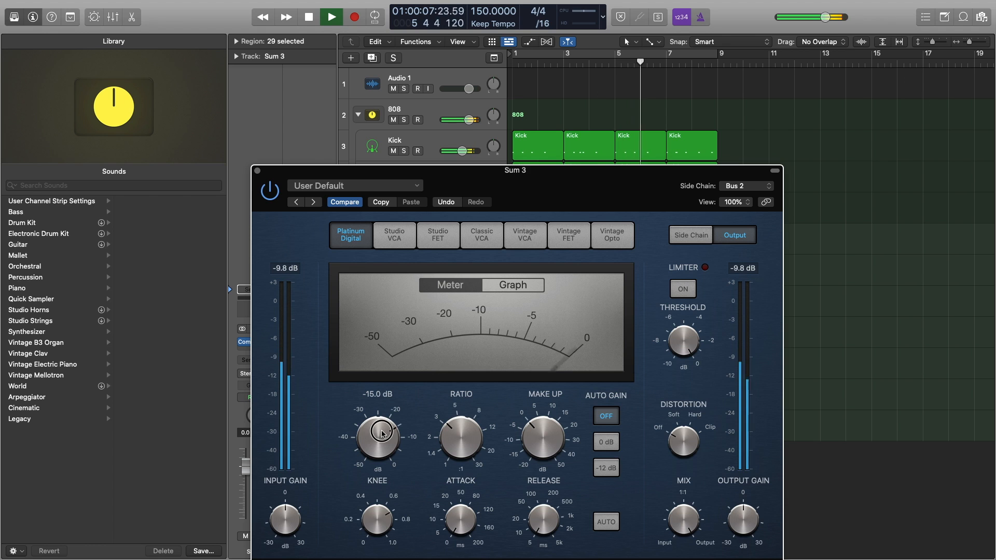
pyautogui.click(257, 171)
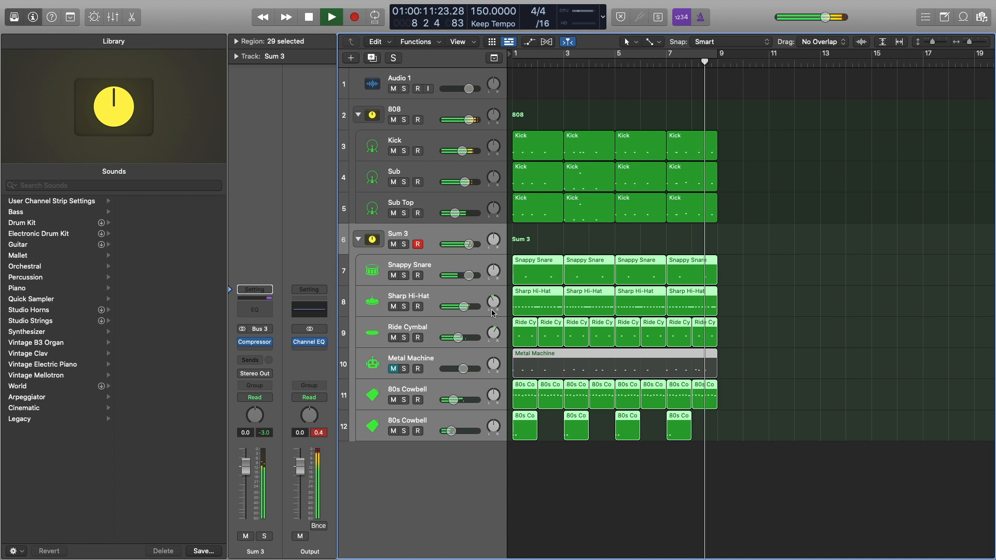
pyautogui.press('space')
# Select the Sub track and examine the effects, sends and levels of all channels in the Mixer.
pyautogui.click(429, 174)
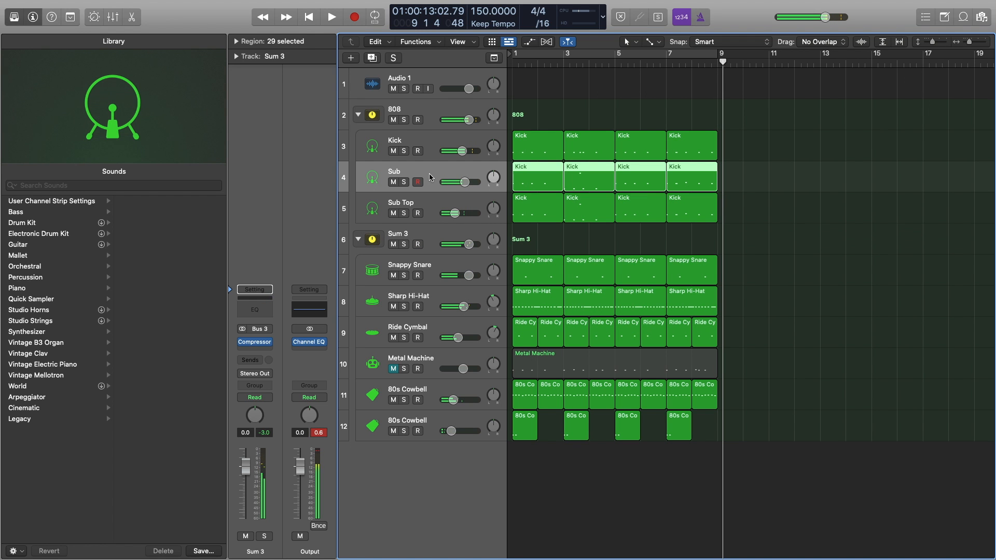
pyautogui.press('x')
pyautogui.scroll(4, 665, 426)
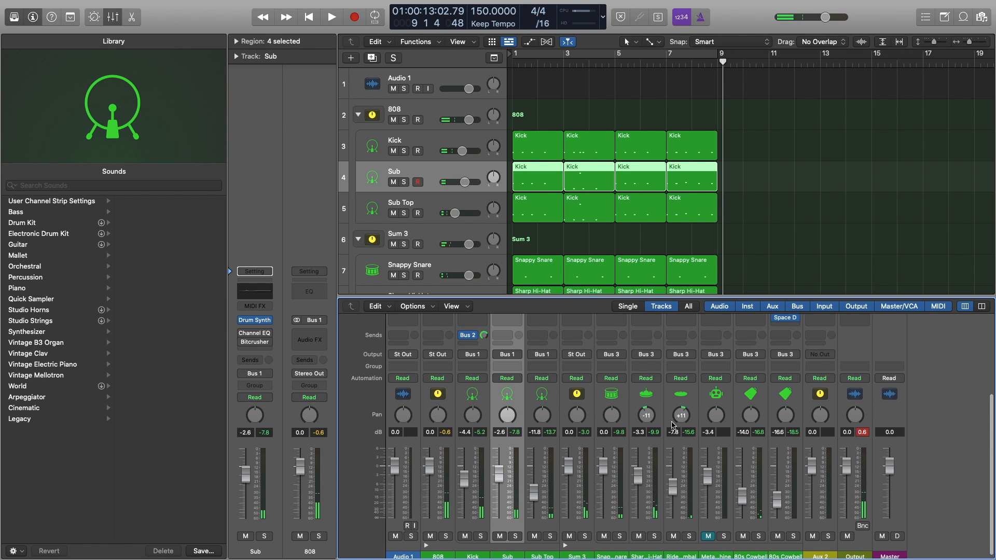
pyautogui.scroll(1, 664, 427)
pyautogui.scroll(-1, 528, 201)
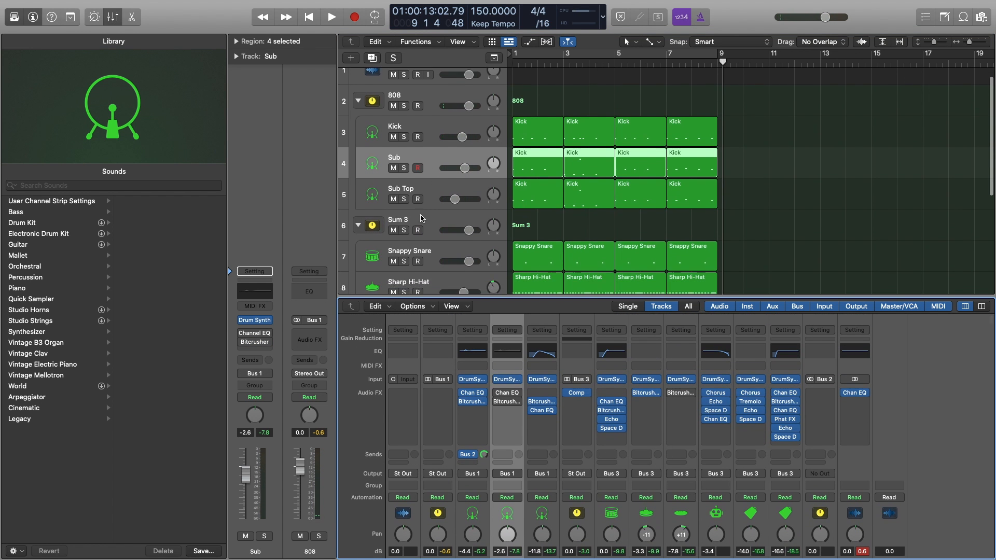
# Copy the Compressor from the Sum 3 stack onto the Sub and Sub Top channels in the Mixer.
pyautogui.click(428, 216)
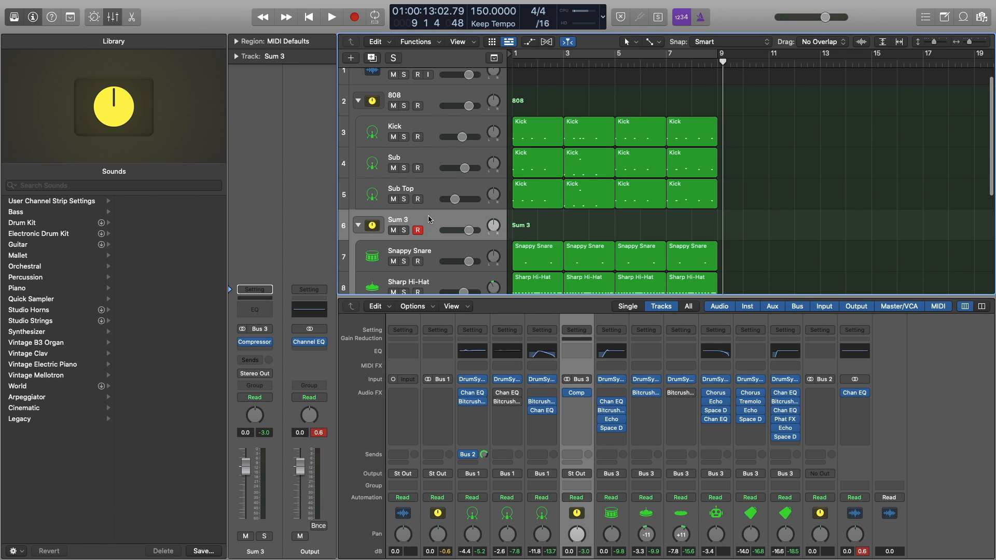
pyautogui.click(579, 395)
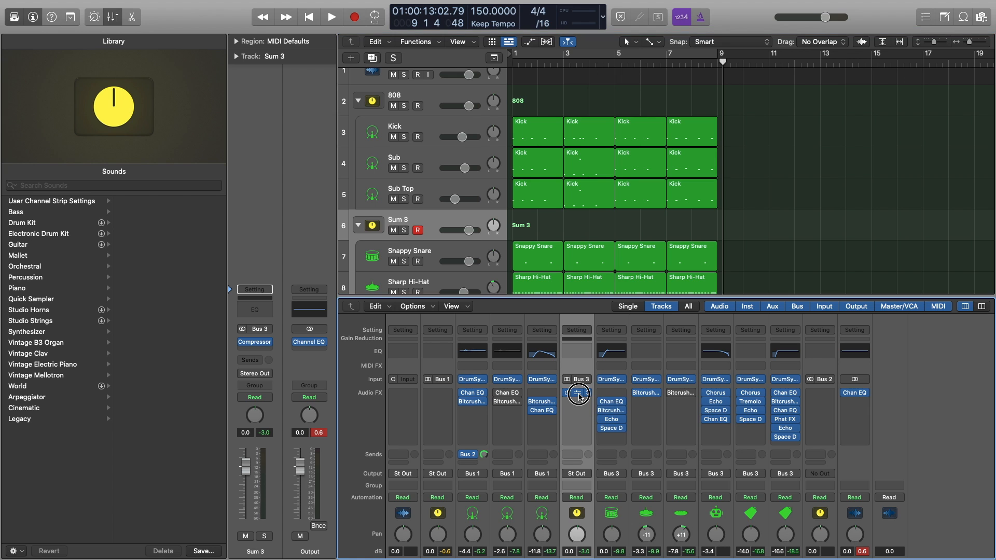
pyautogui.moveTo(579, 395); pyautogui.dragTo(508, 411)
pyautogui.scroll(-2, 512, 417)
pyautogui.scroll(-3, 513, 417)
pyautogui.scroll(4, 513, 412)
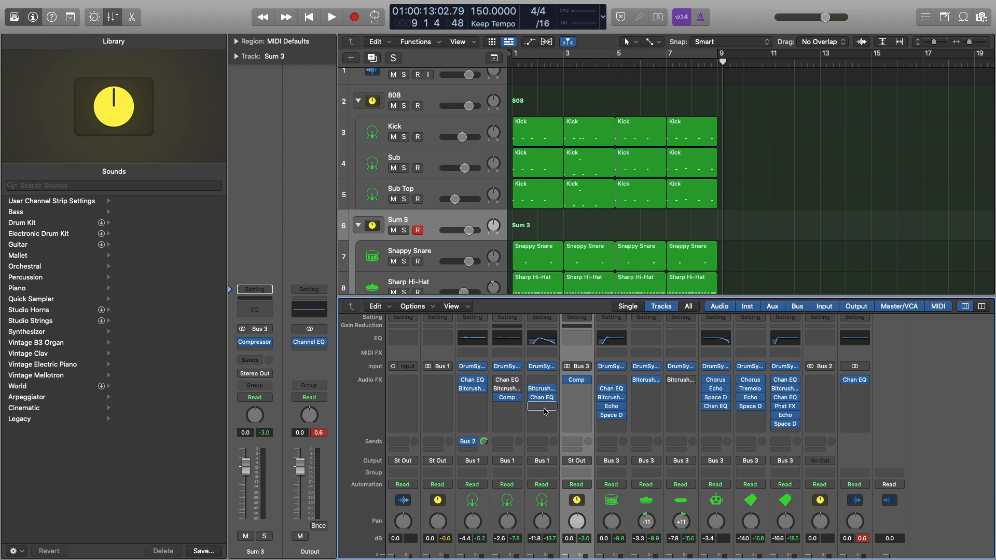
# Try a Threshold of about -11.5 dB on the Sub channel's Compressor while playing the beat from the start.
pyautogui.press('Return')
pyautogui.press('space')
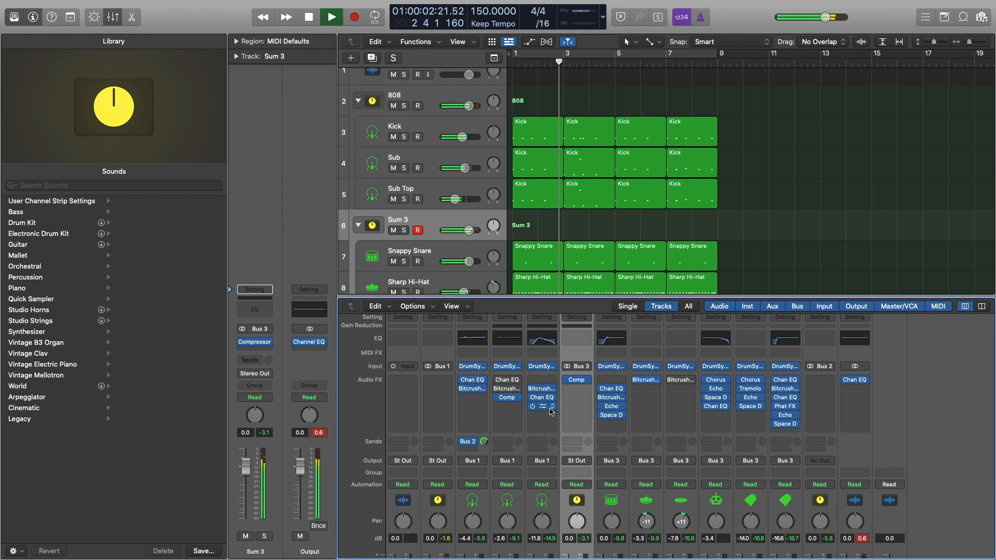
pyautogui.click(509, 398)
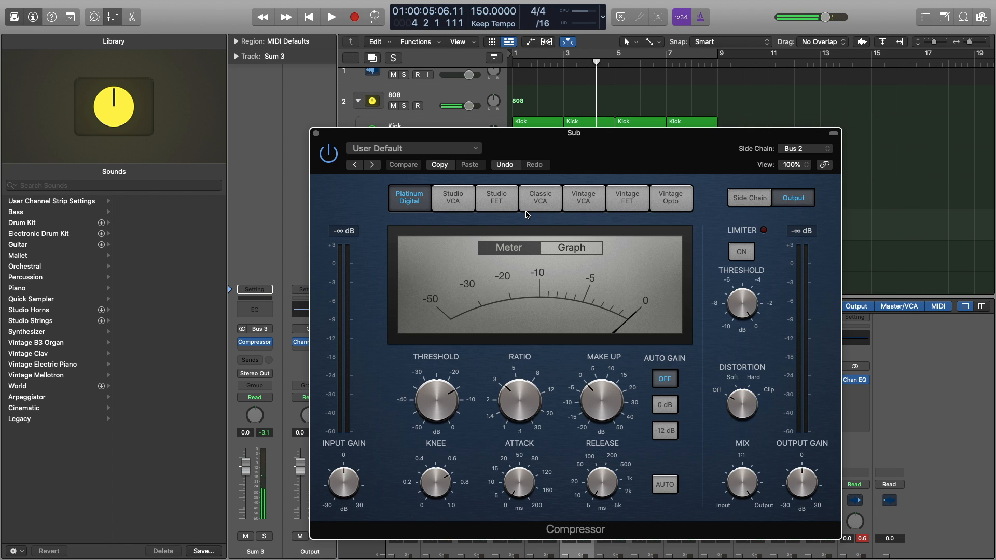
pyautogui.press('space')
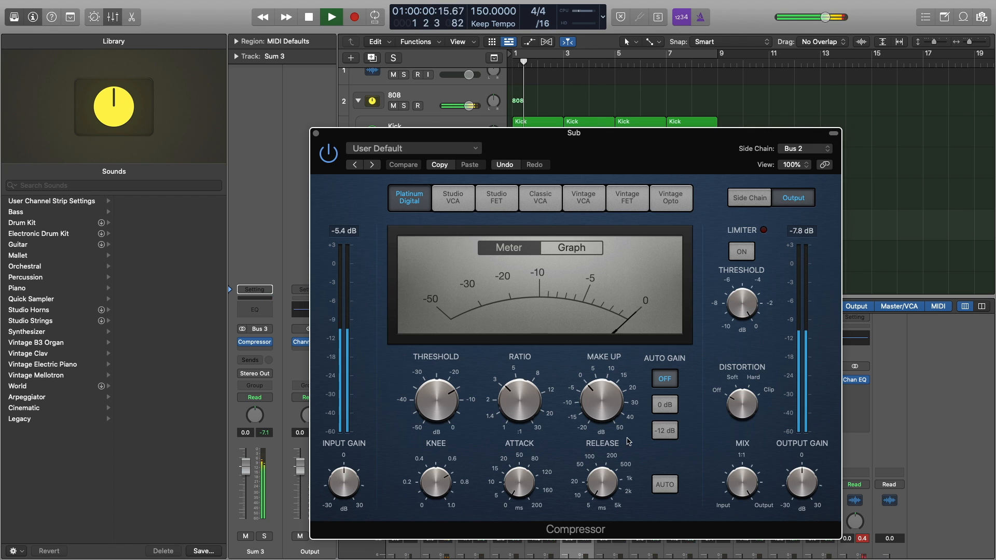
pyautogui.moveTo(446, 403); pyautogui.dragTo(450, 403)
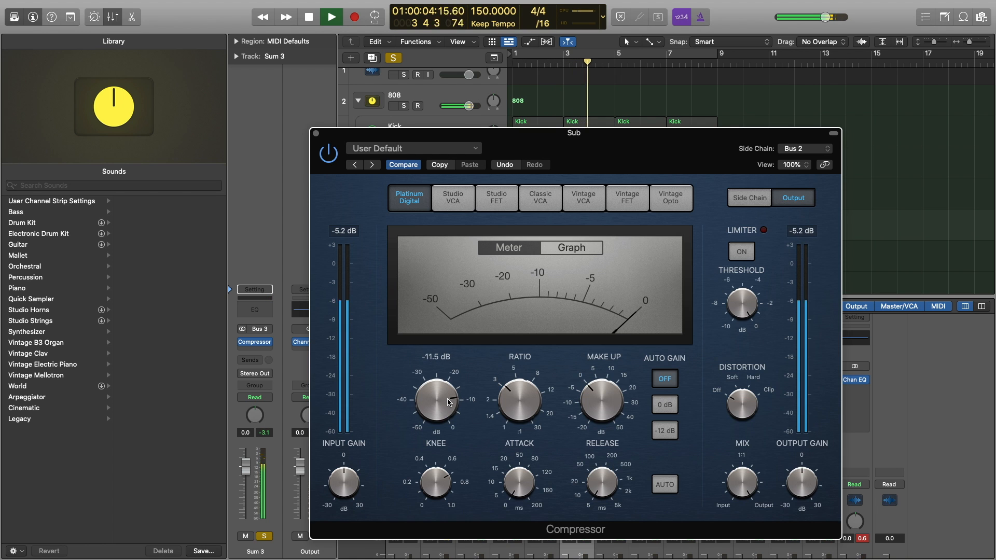
pyautogui.moveTo(382, 137); pyautogui.dragTo(629, 135)
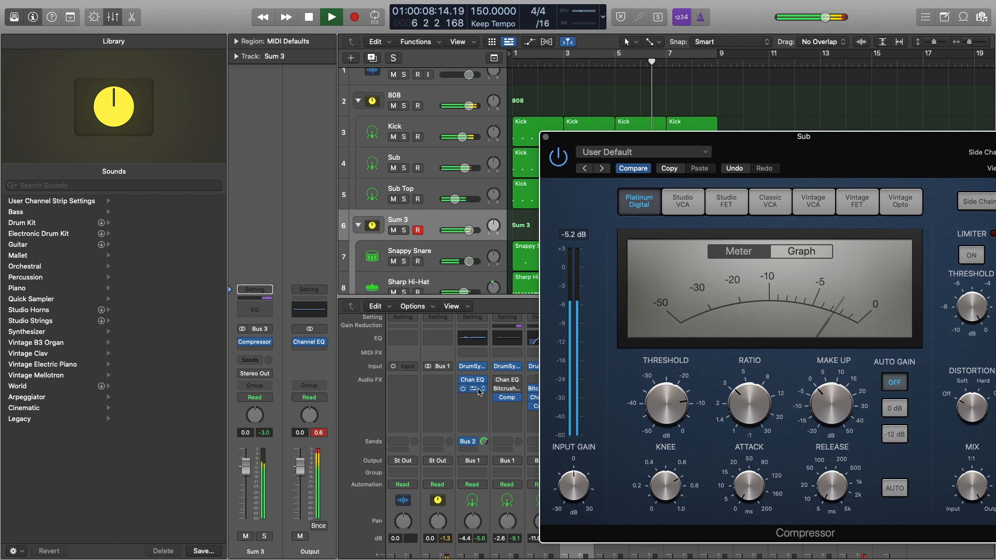
pyautogui.press('space')
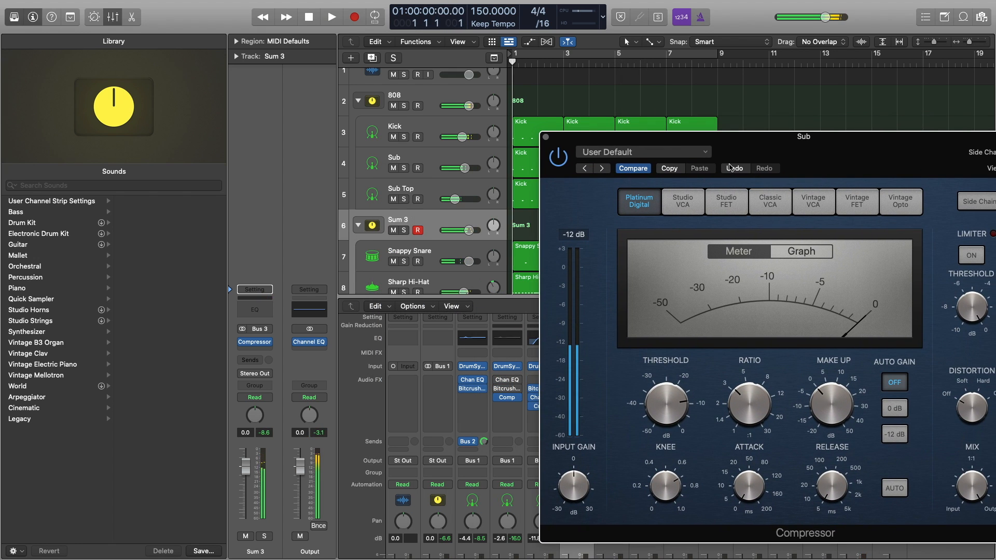
# Try a lower Threshold on the Sub channel's Compressor during playback, then close it and stop.
pyautogui.moveTo(758, 148); pyautogui.dragTo(569, 80)
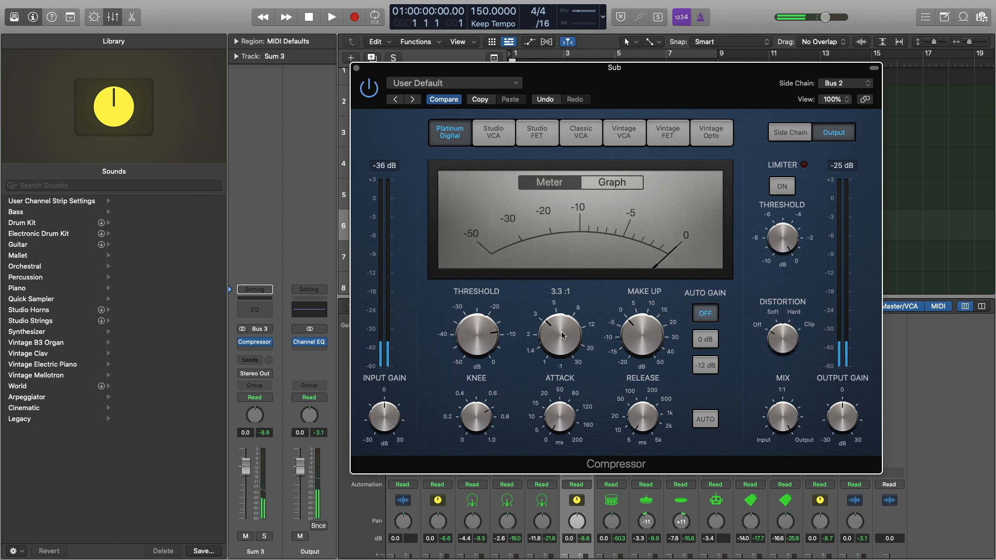
pyautogui.press('space')
pyautogui.moveTo(474, 330); pyautogui.dragTo(481, 340)
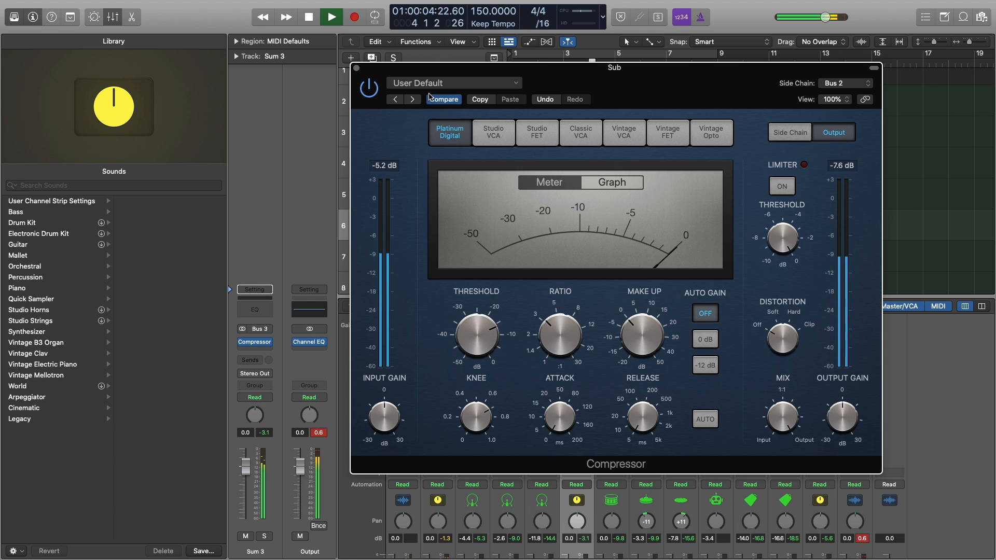
pyautogui.click(358, 69)
pyautogui.press('space')
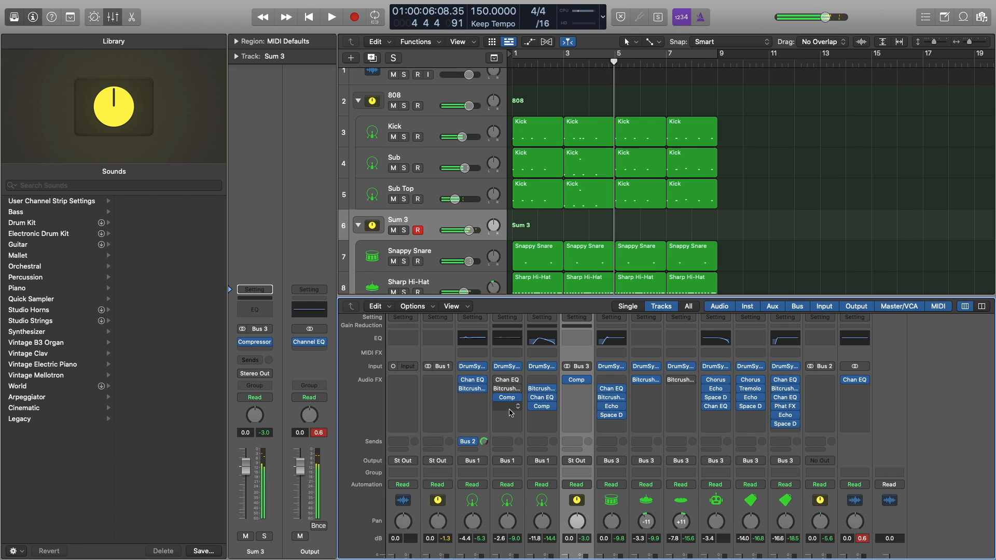
# Set the Sub channel's Compressor Threshold to about -10.5 dB during playback, recheck its gain reduction and close it.
pyautogui.click(508, 442)
pyautogui.click(508, 397)
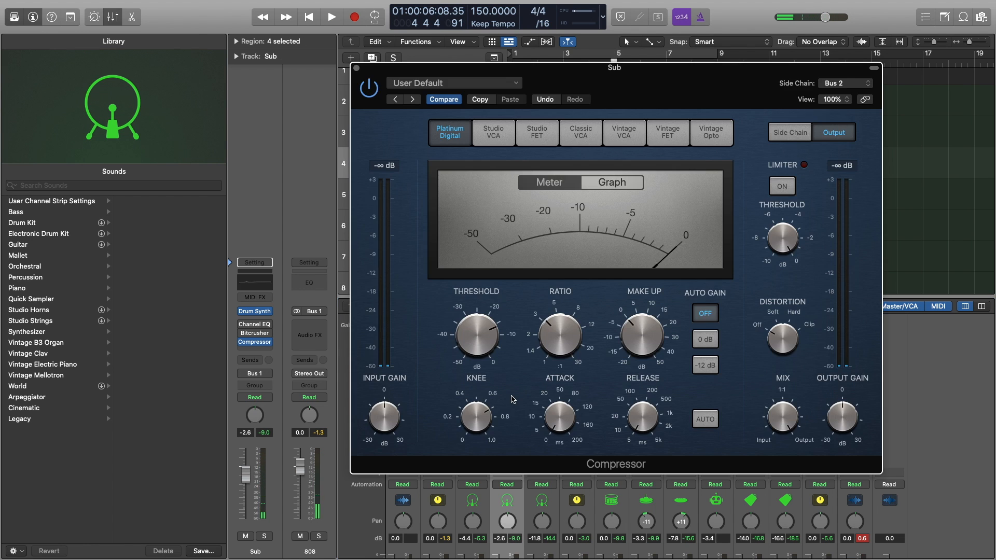
pyautogui.press('space')
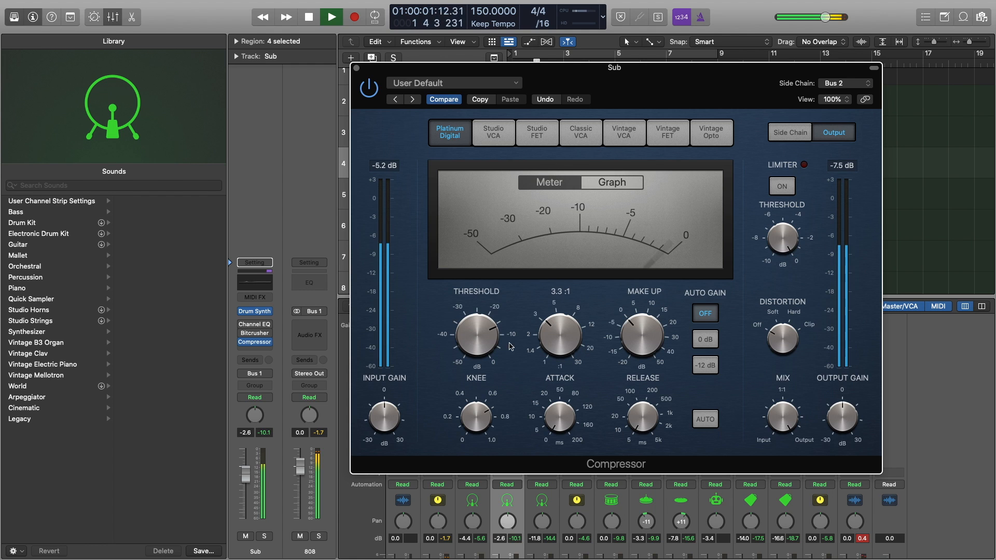
pyautogui.moveTo(475, 326); pyautogui.dragTo(481, 335)
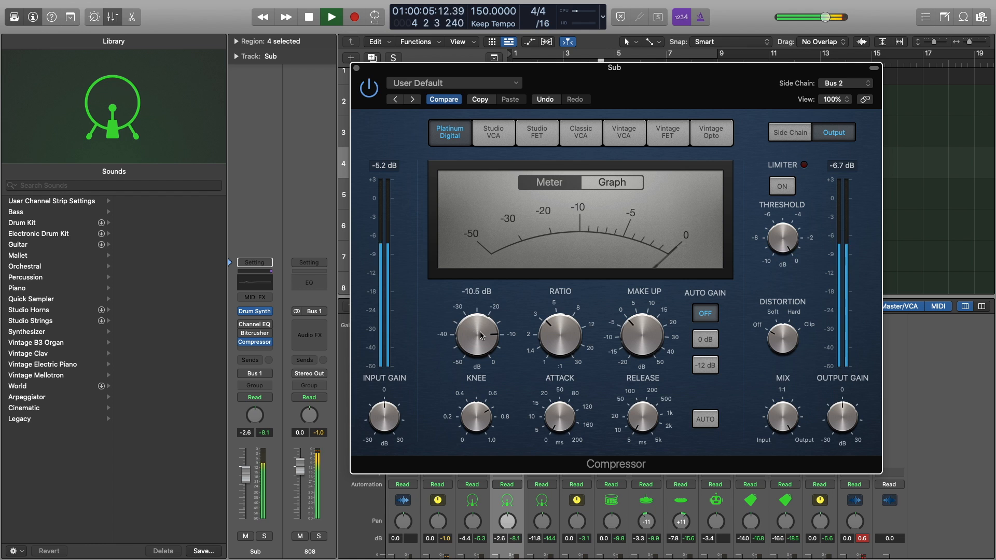
pyautogui.click(357, 68)
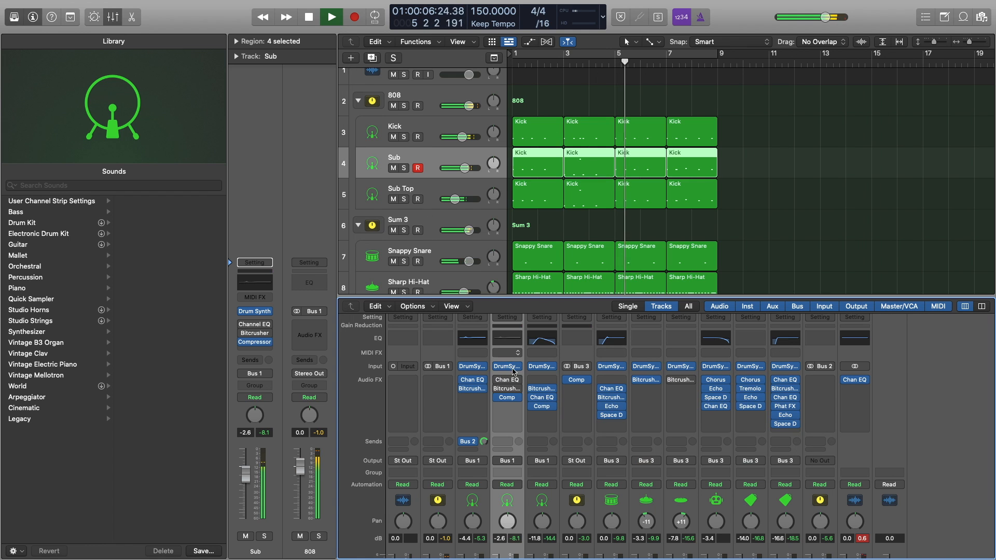
pyautogui.click(508, 398)
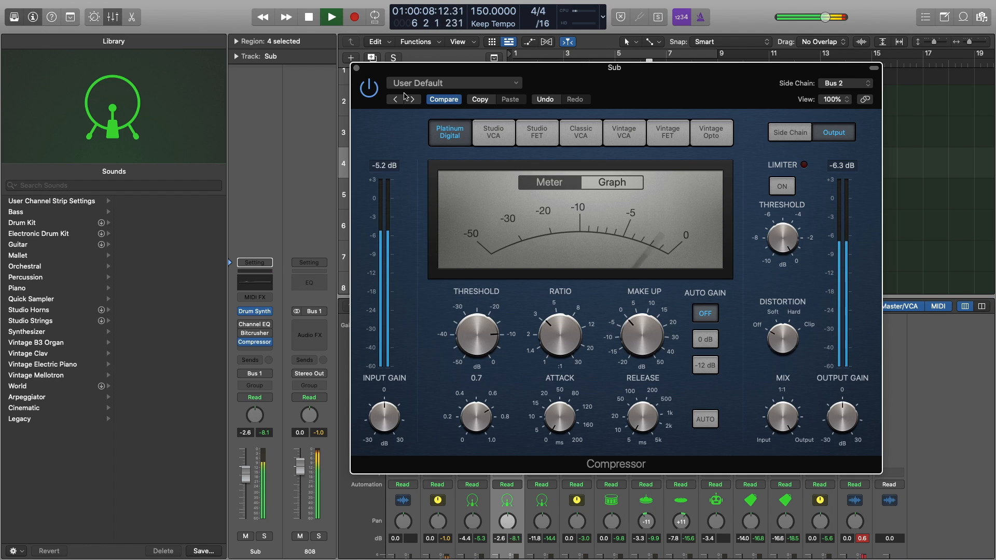
pyautogui.click(356, 68)
# Set the Sub Top channel's Compressor Threshold to about -11.5 dB, replay the beat from the start and close the plug-in.
pyautogui.click(543, 405)
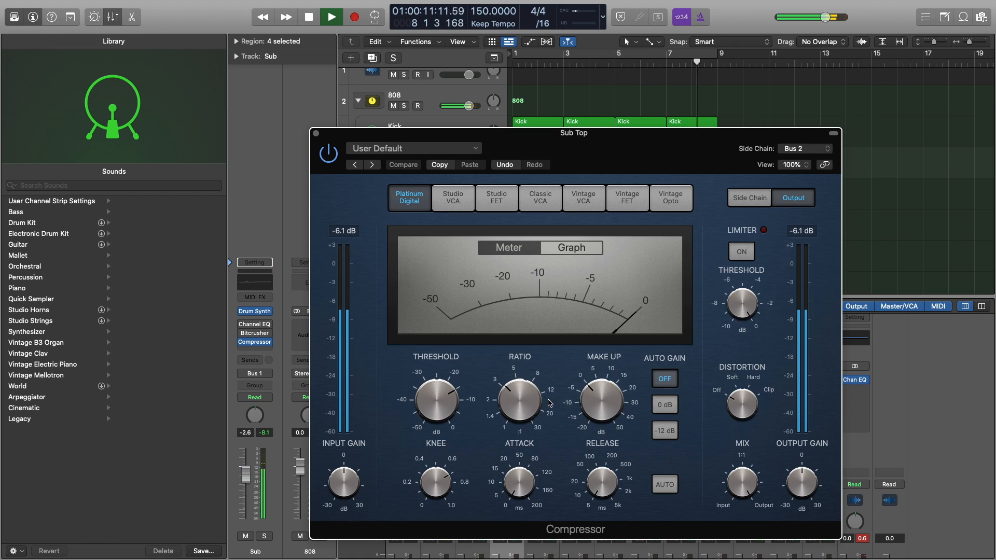
pyautogui.moveTo(441, 405); pyautogui.dragTo(447, 399)
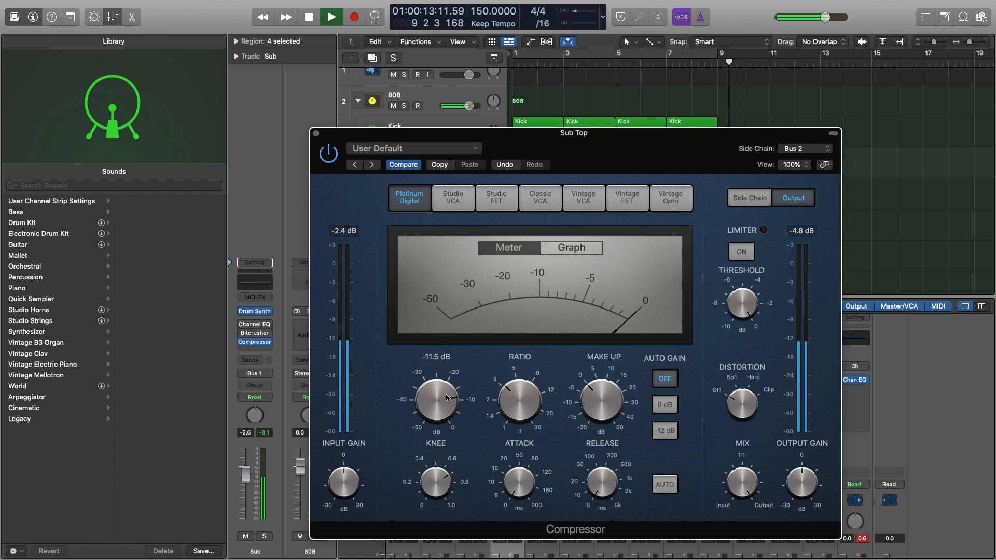
pyautogui.press('Return')
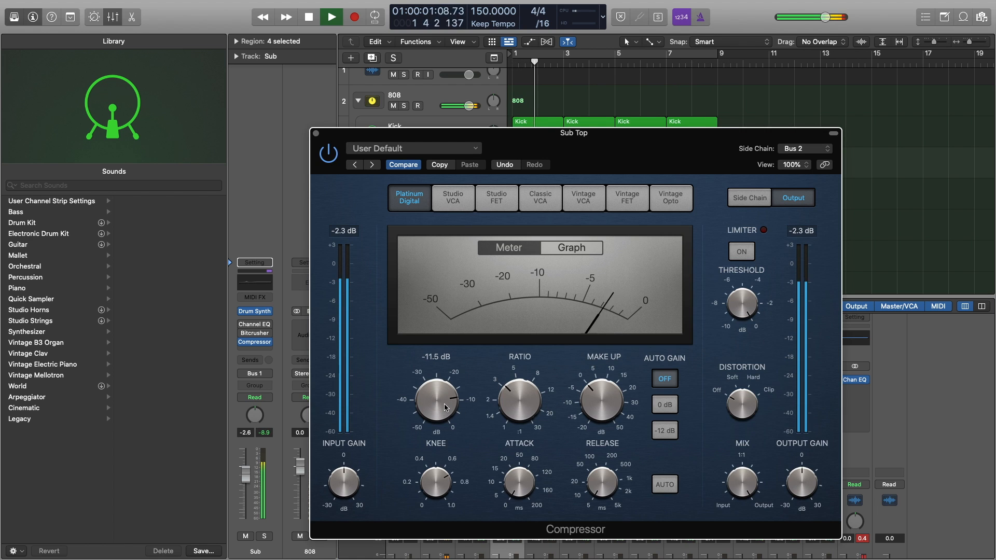
pyautogui.click(316, 134)
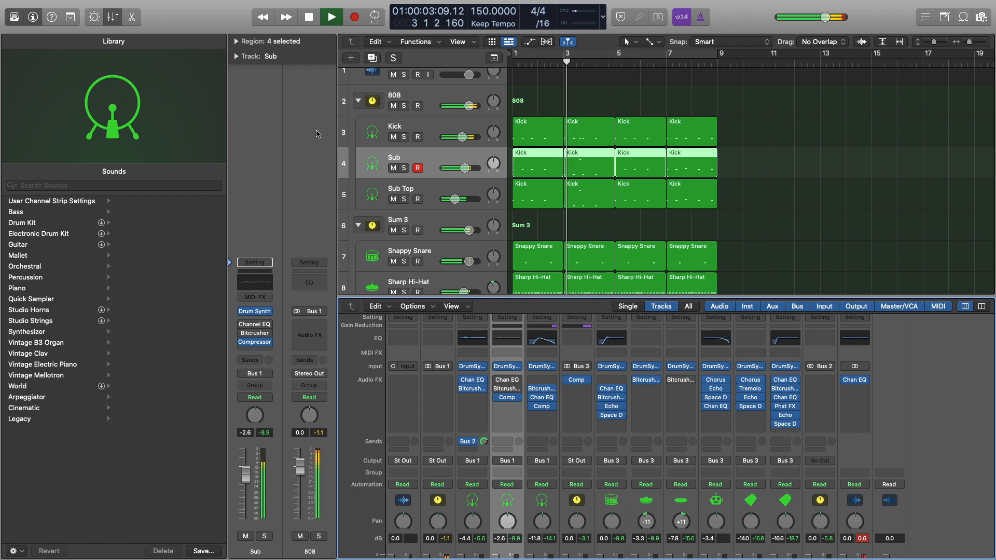
# Select the 808 stack and examine the output's frequency spectrum in its Channel EQ during playback, then stop and close it.
pyautogui.click(421, 102)
pyautogui.click(313, 312)
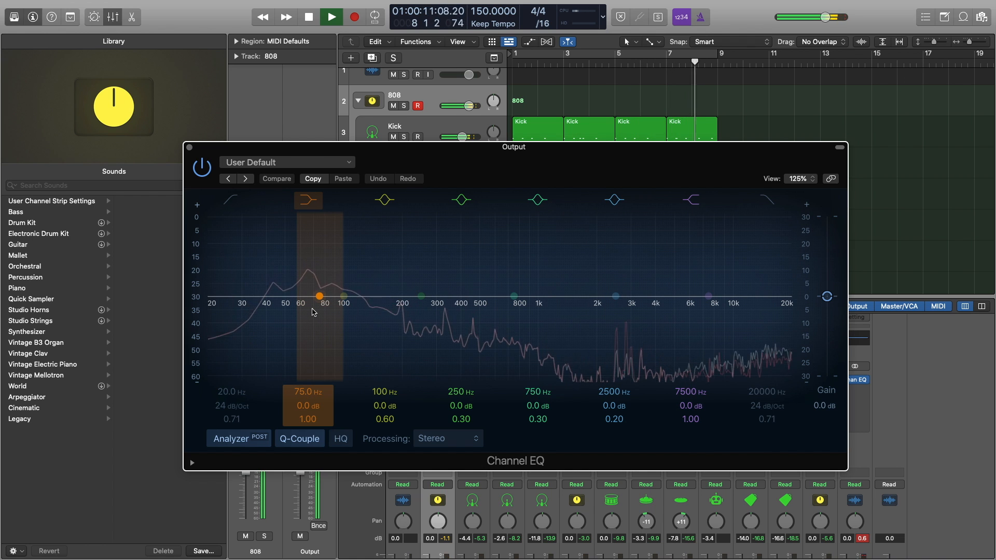
pyautogui.press('space')
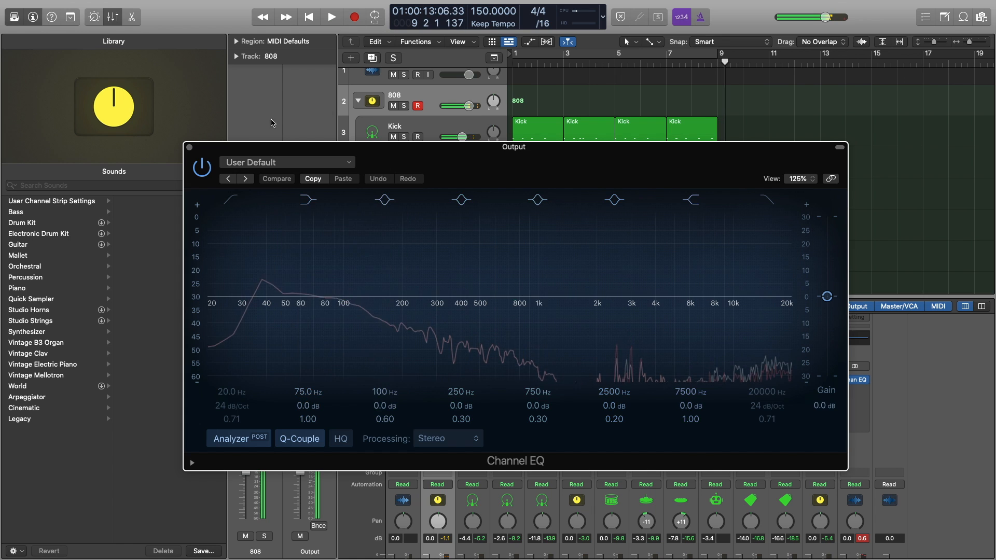
pyautogui.press('super+w')
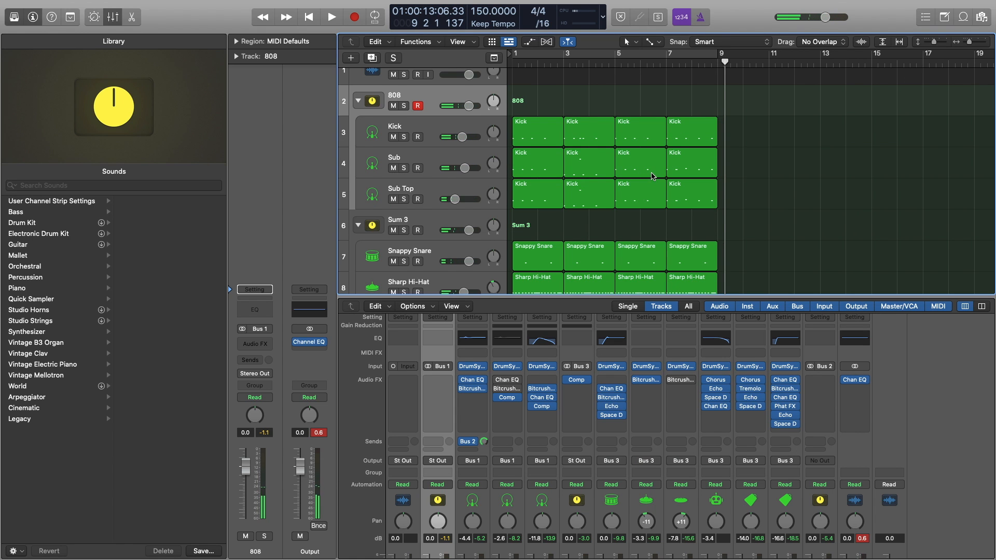
# Hide the Mixer and collapse the 808 and Sum 3 track stacks.
pyautogui.press('x')
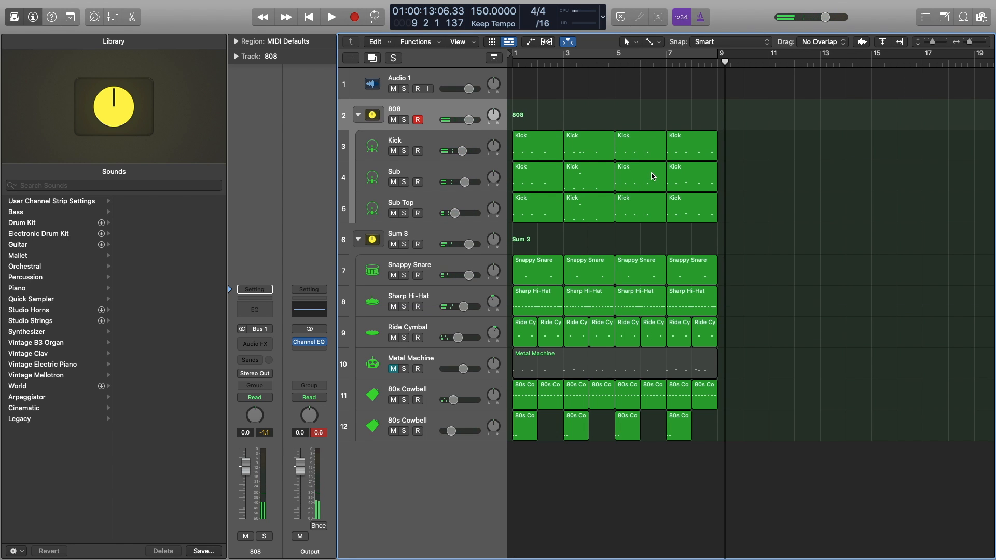
pyautogui.click(358, 115)
pyautogui.click(358, 146)
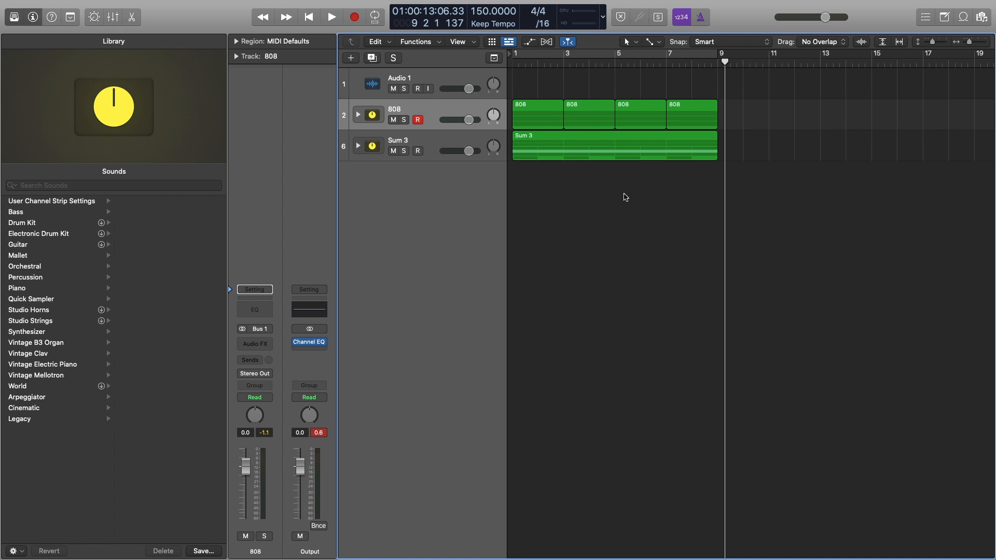
# Play the finished beat through from the start and stop after its end.
pyautogui.press('Return')
pyautogui.press('space')
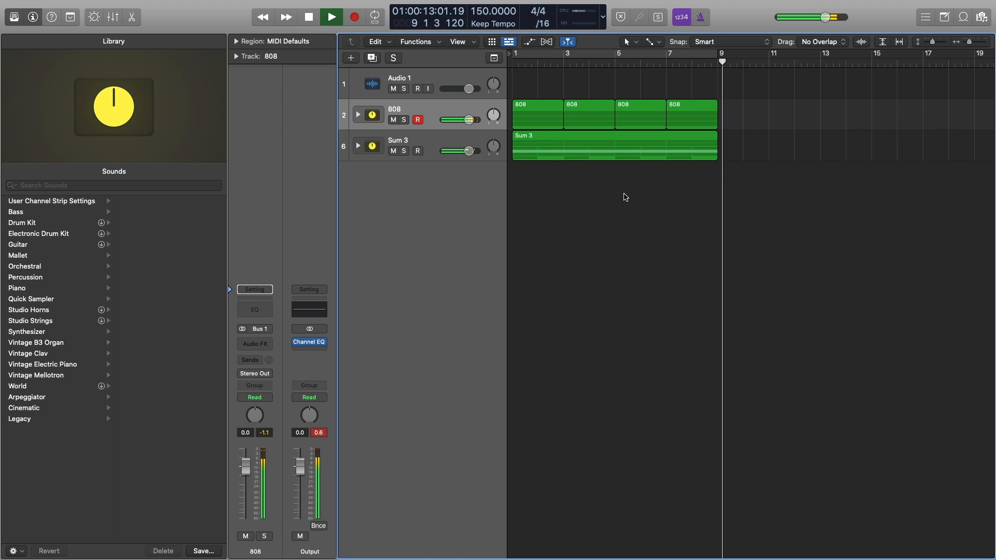
pyautogui.press('space')
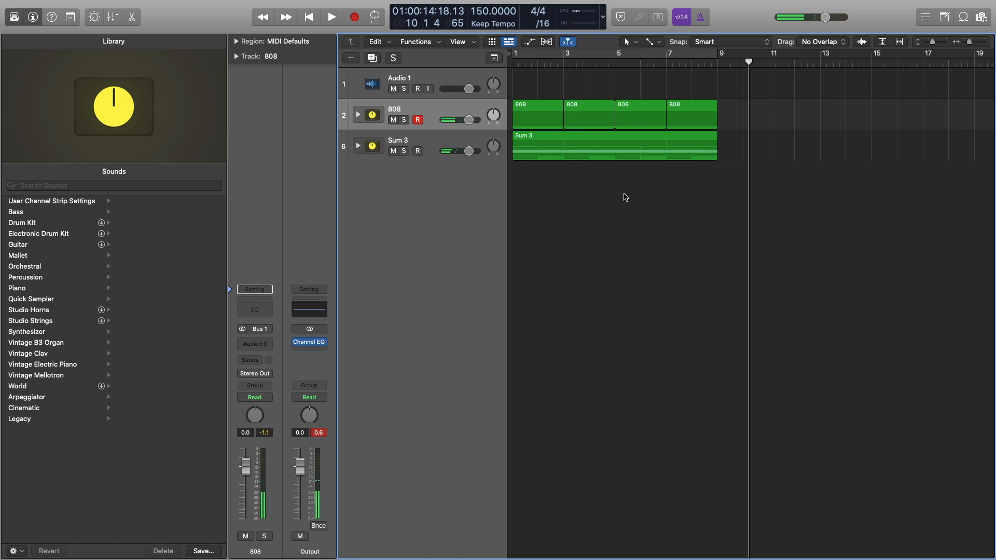